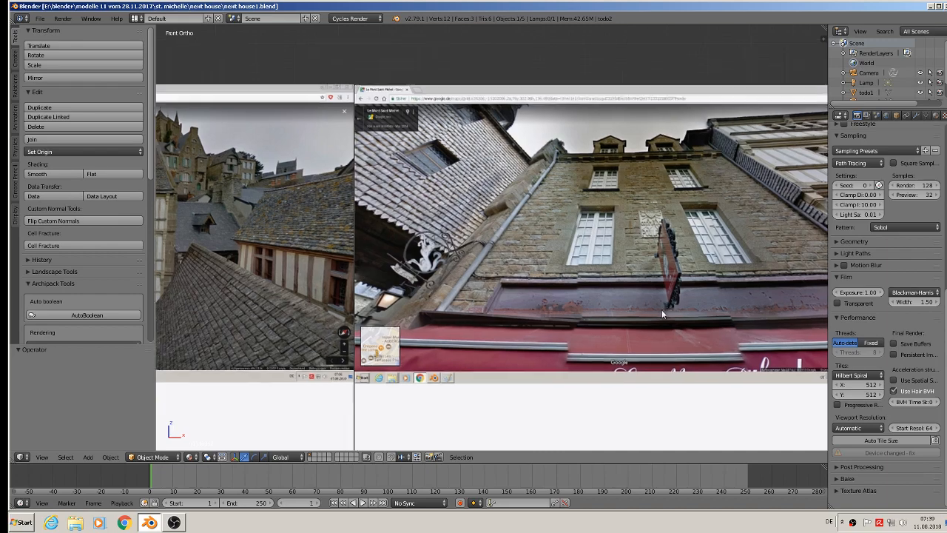
Add a cube over the stone house's shopfront, scale it uniformly to about 0.118 and stretch it along Z into a tall block.
{"action": "middle_click_drag", "start_coordinate": [435, 248], "coordinate": [825, 244], "text": "shift"}
{"action": "middle_click_drag", "start_coordinate": [185, 241], "coordinate": [345, 222], "text": "shift"}
{"action": "scroll", "coordinate": [348, 211], "scroll_direction": "down", "scroll_amount": 3}
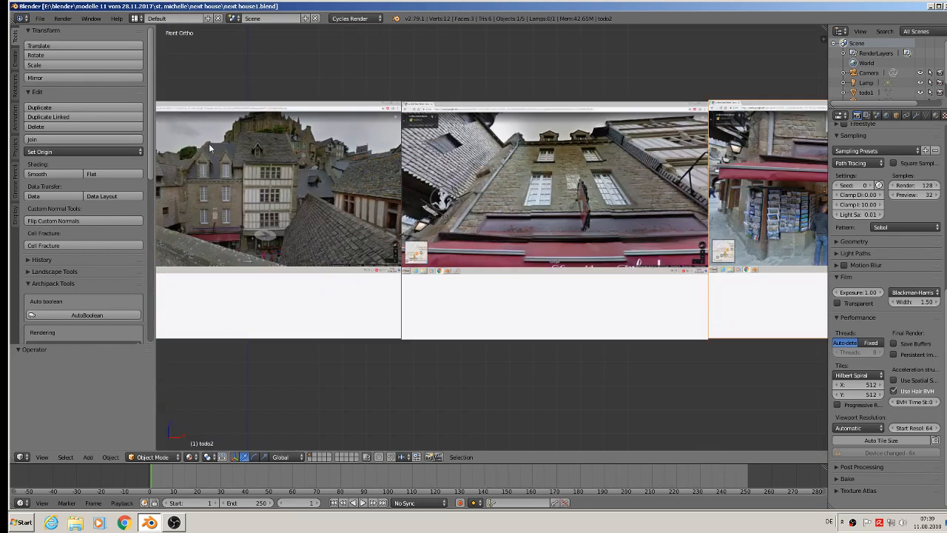
{"action": "middle_click_drag", "start_coordinate": [262, 169], "coordinate": [408, 179], "text": "shift"}
{"action": "scroll", "coordinate": [362, 268], "scroll_direction": "up", "scroll_amount": 2}
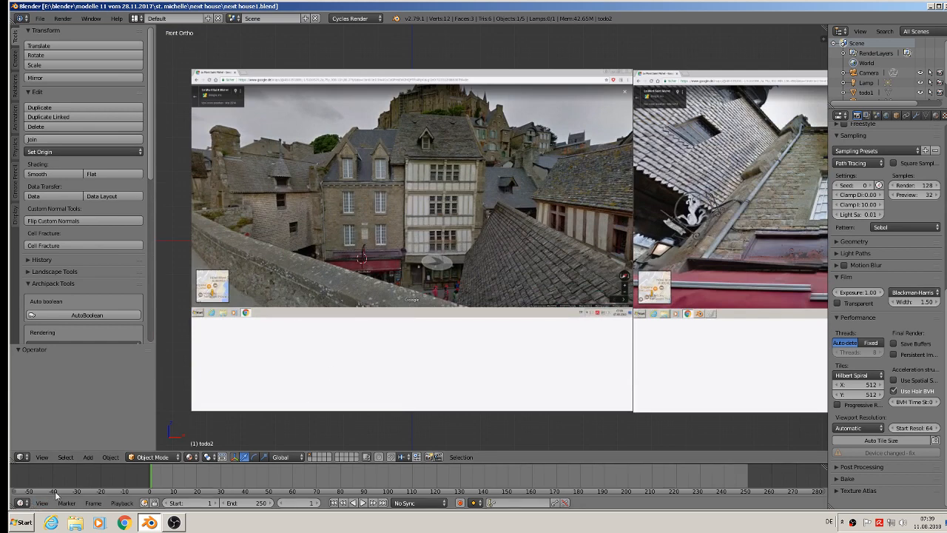
{"action": "left_click", "coordinate": [87, 457]}
{"action": "mouse_move", "coordinate": [101, 444]}
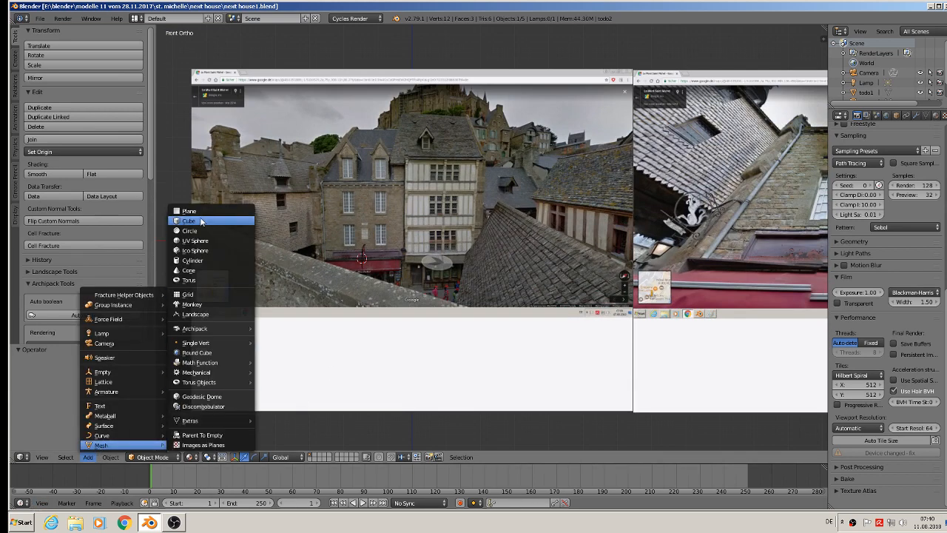
{"action": "left_click", "coordinate": [188, 220]}
{"action": "key", "text": "s"}
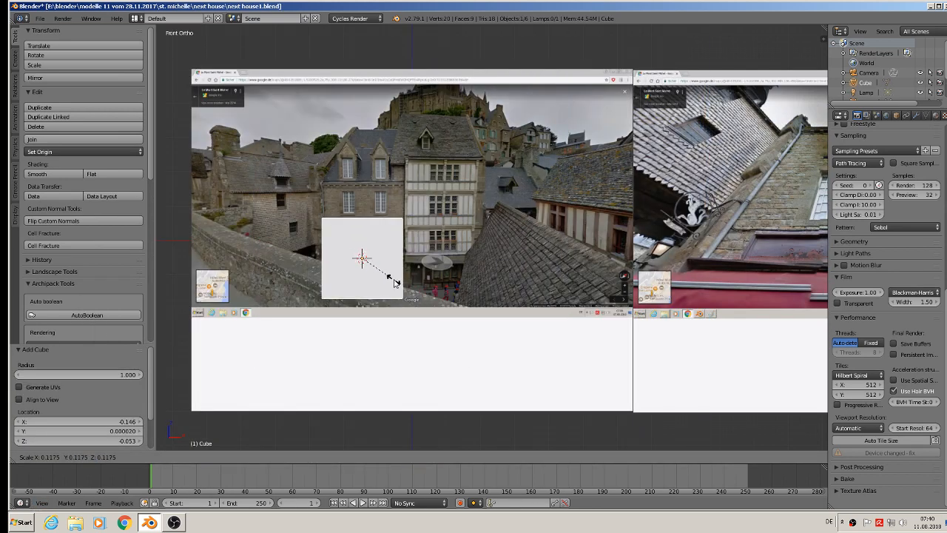
{"action": "left_click", "coordinate": [389, 281]}
{"action": "key", "text": "s"}
{"action": "key", "text": "z"}
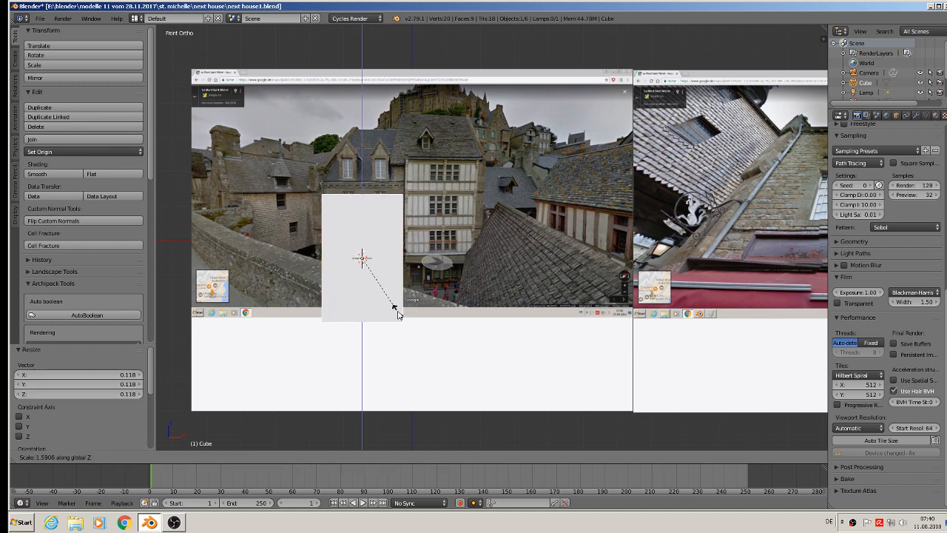
{"action": "left_click", "coordinate": [395, 311]}
Move the block about 0.470 along X and about -0.336 along Y so it stands in front of the reference images.
{"action": "key", "text": "g"}
{"action": "key", "text": "x"}
{"action": "left_click", "coordinate": [557, 275]}
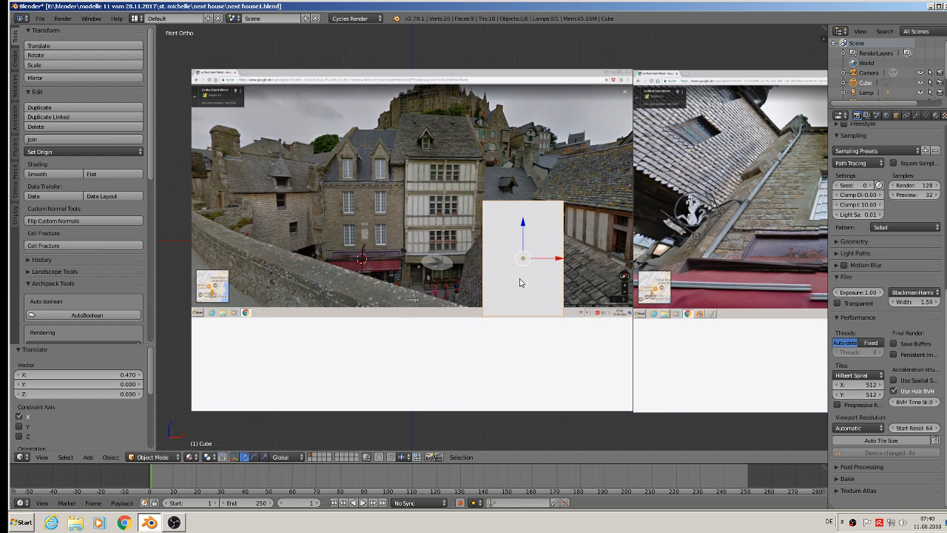
{"action": "left_click_drag", "start_coordinate": [527, 234], "coordinate": [527, 231]}
{"action": "middle_click_drag", "start_coordinate": [520, 281], "coordinate": [498, 243]}
{"action": "left_click_drag", "start_coordinate": [499, 243], "coordinate": [601, 283]}
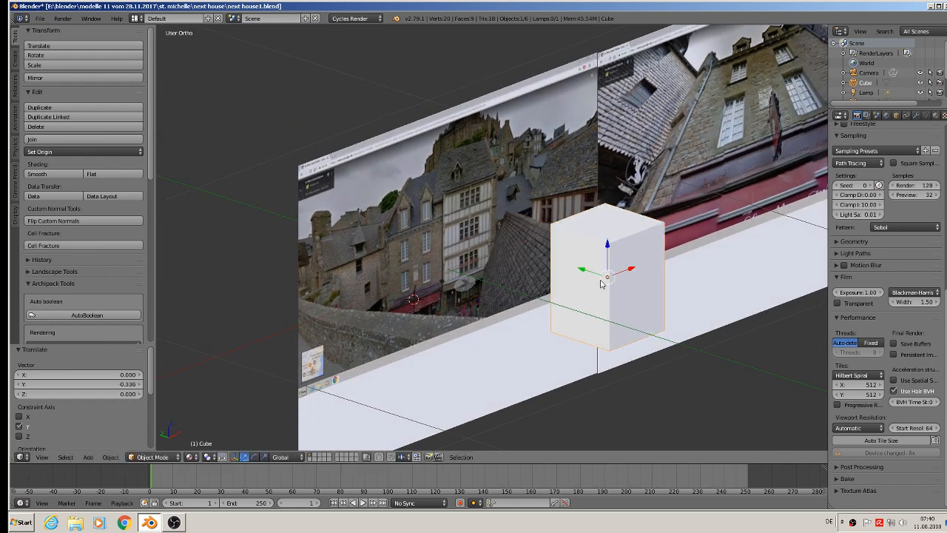
Cut two evenly spaced horizontal edge loops around the block and deselect everything.
{"action": "key", "text": "Tab"}
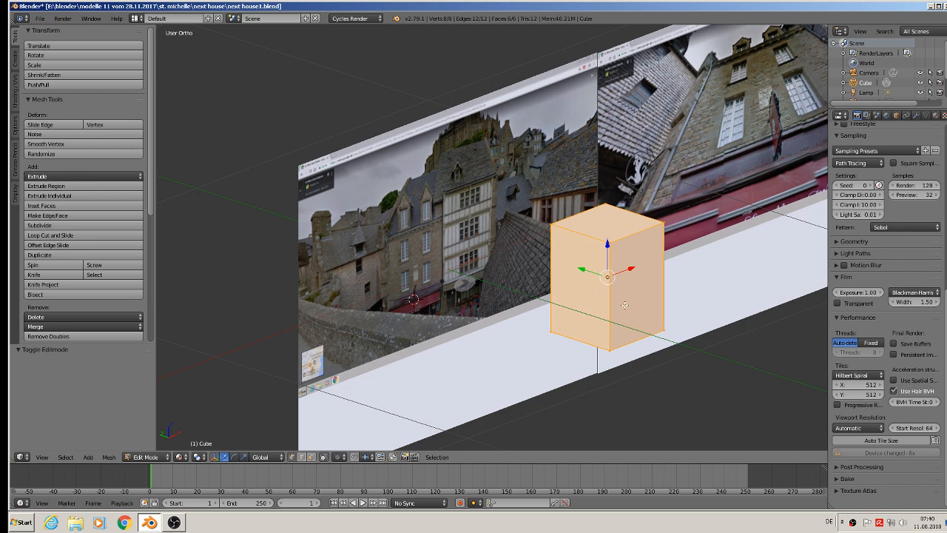
{"action": "key", "text": "ctrl+r"}
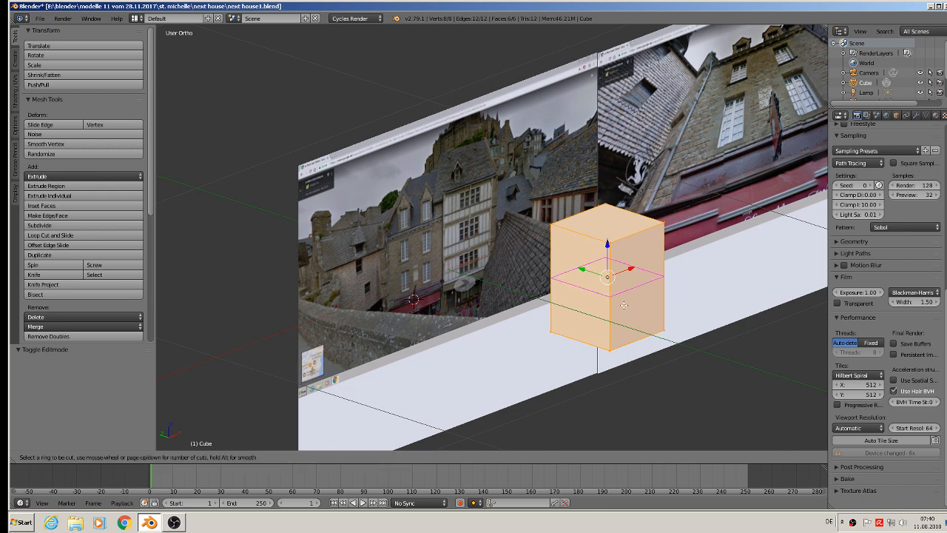
{"action": "scroll", "coordinate": [619, 300], "scroll_direction": "up", "scroll_amount": 1}
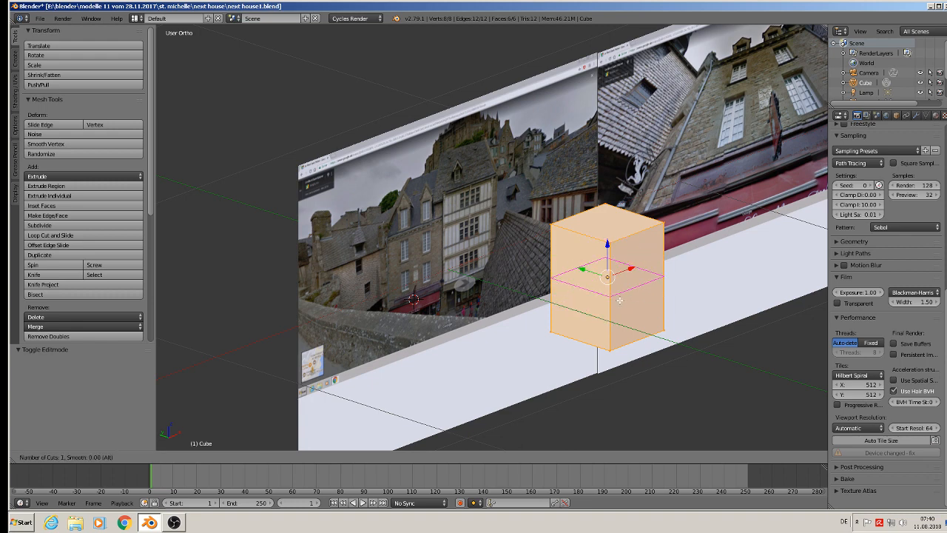
{"action": "left_click", "coordinate": [619, 300]}
{"action": "right_click", "coordinate": [619, 300]}
{"action": "key", "text": "a"}
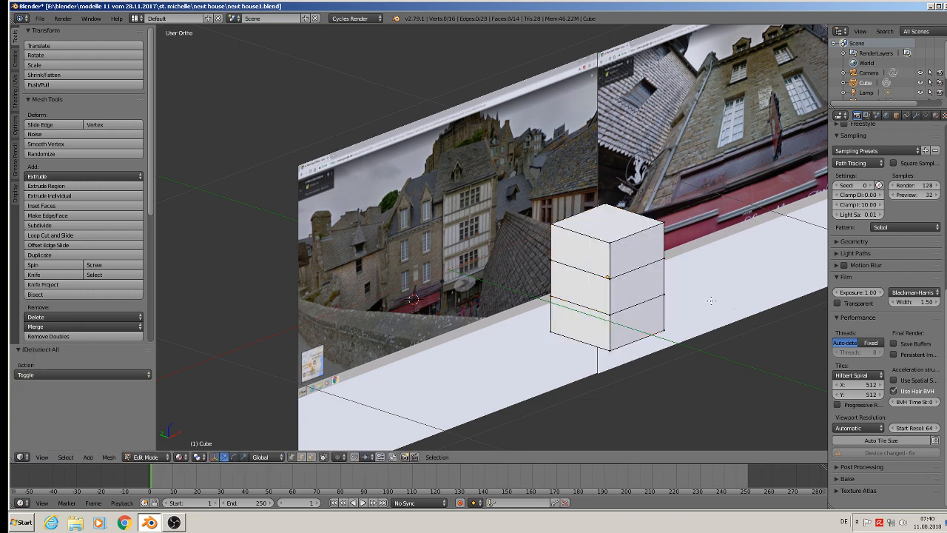
Start the Screencast Keys display and return to Object Mode.
{"action": "key", "text": "n"}
{"action": "scroll", "coordinate": [767, 421], "scroll_direction": "down", "scroll_amount": 4}
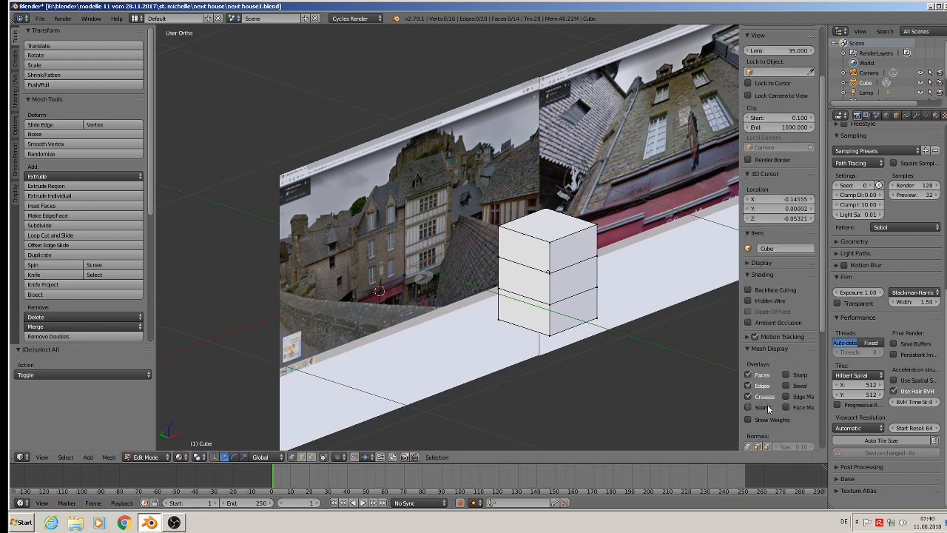
{"action": "scroll", "coordinate": [767, 421], "scroll_direction": "down", "scroll_amount": 4}
{"action": "left_click", "coordinate": [770, 440]}
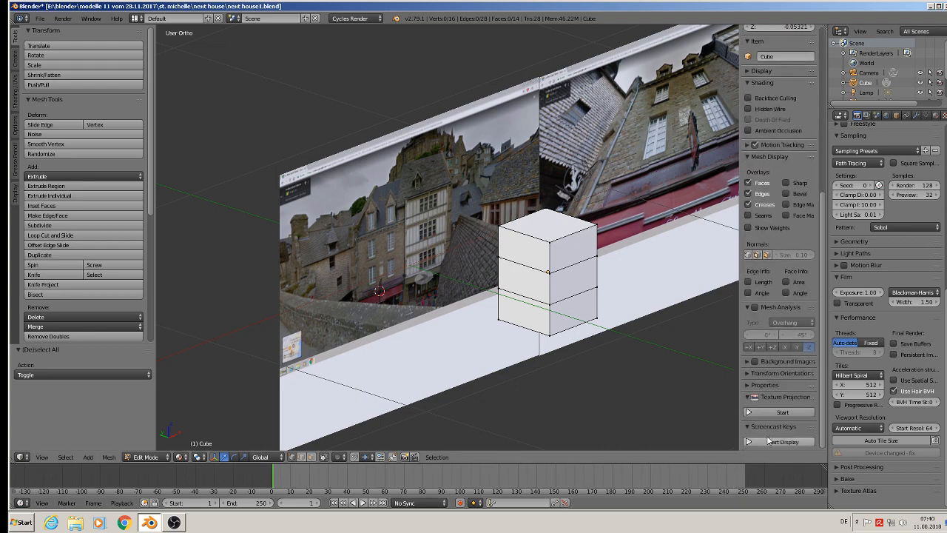
{"action": "key", "text": "Tab"}
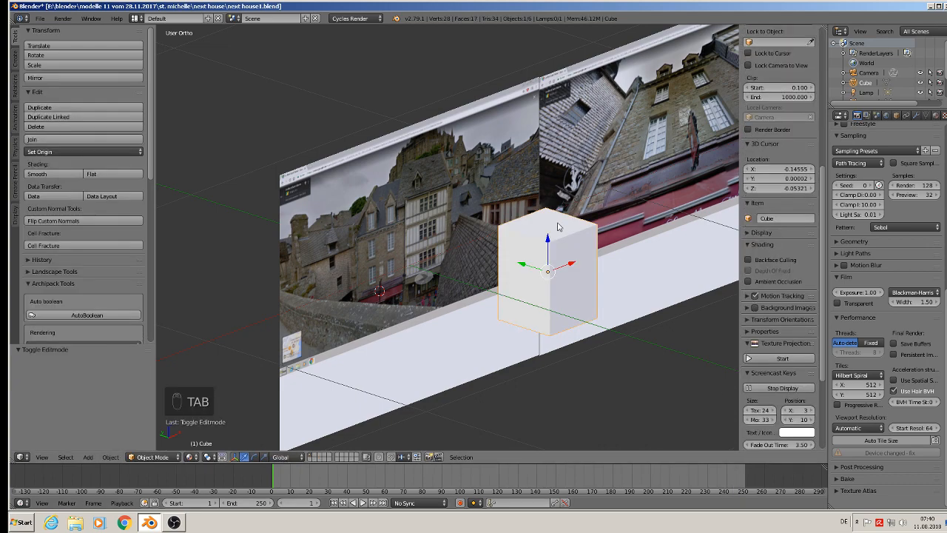
{"action": "scroll", "coordinate": [559, 227], "scroll_direction": "up", "scroll_amount": 3}
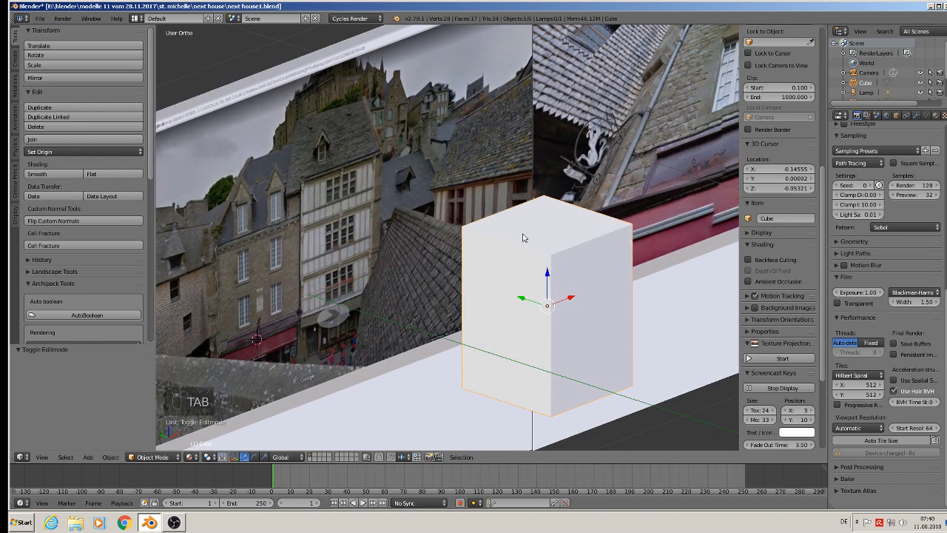
{"action": "key", "text": "n"}
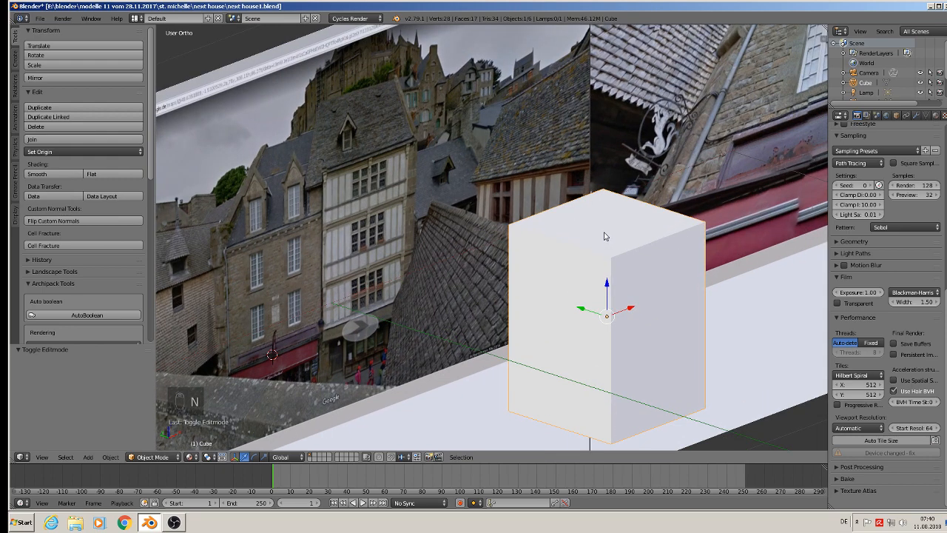
Add one centred vertical loop cut to the block, running along X across its top.
{"action": "key", "text": "Tab"}
{"action": "key", "text": "ctrl+r"}
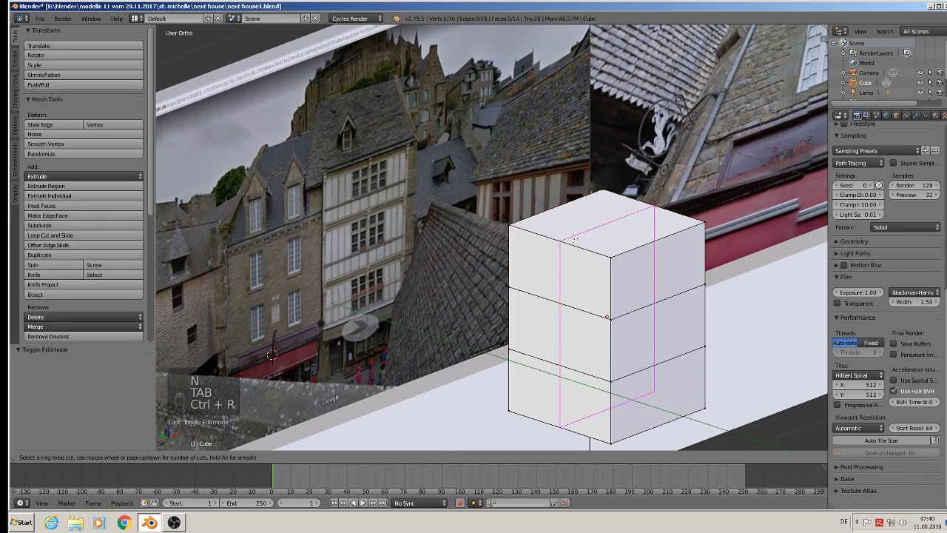
{"action": "left_click", "coordinate": [573, 239]}
{"action": "right_click", "coordinate": [574, 238]}
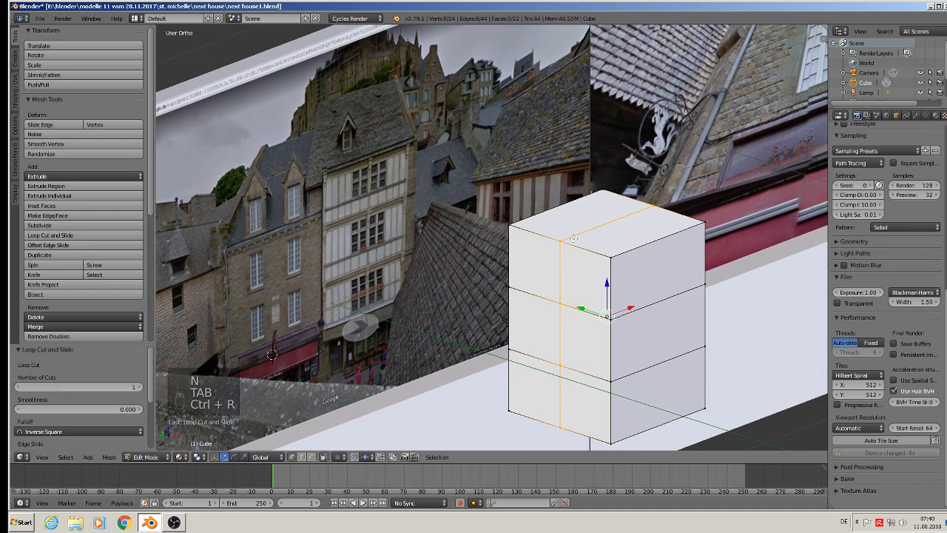
Raise the middle edge of the block's top about 0.170 along Z to form a gable roof ridge.
{"action": "left_click", "coordinate": [302, 457]}
{"action": "right_click", "coordinate": [608, 221]}
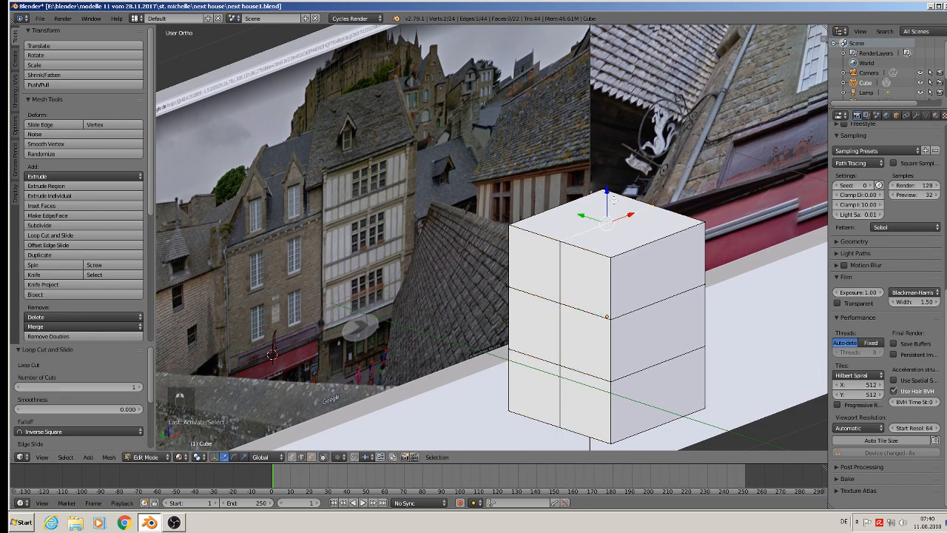
{"action": "key", "text": "g"}
{"action": "key", "text": "z"}
{"action": "left_click", "coordinate": [613, 101]}
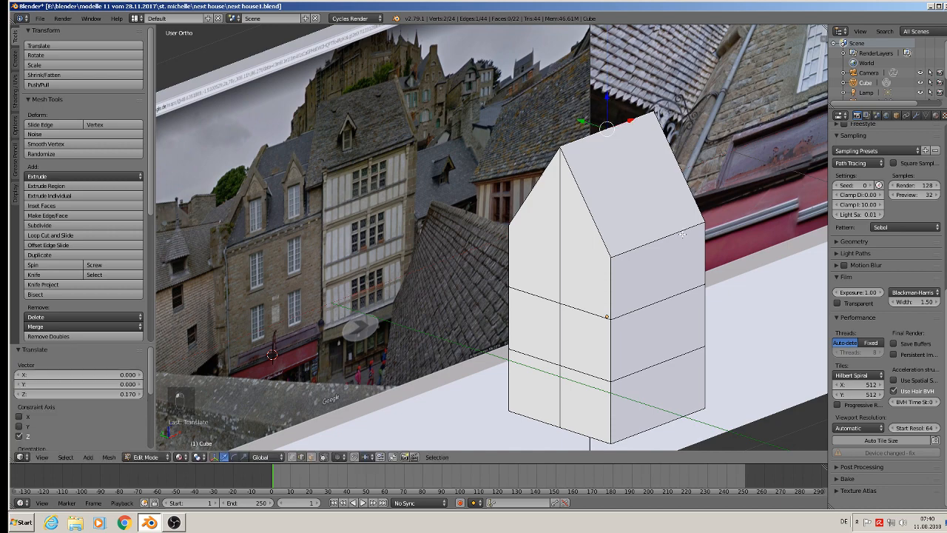
{"action": "key", "text": "Tab"}
Create a base material for the house block and add a second material slot with a new red diffuse material.
{"action": "middle_click_drag", "start_coordinate": [665, 281], "coordinate": [551, 217]}
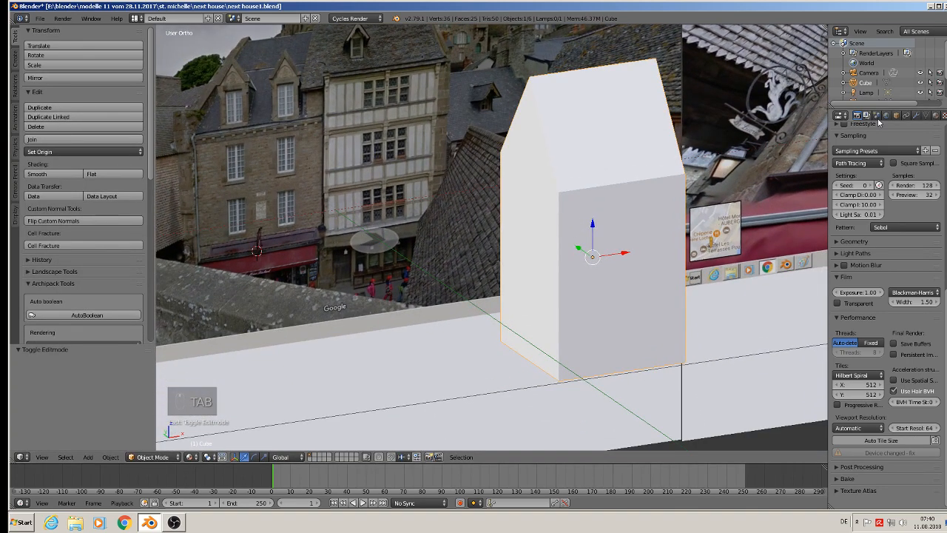
{"action": "left_click", "coordinate": [935, 115]}
{"action": "left_click", "coordinate": [878, 182]}
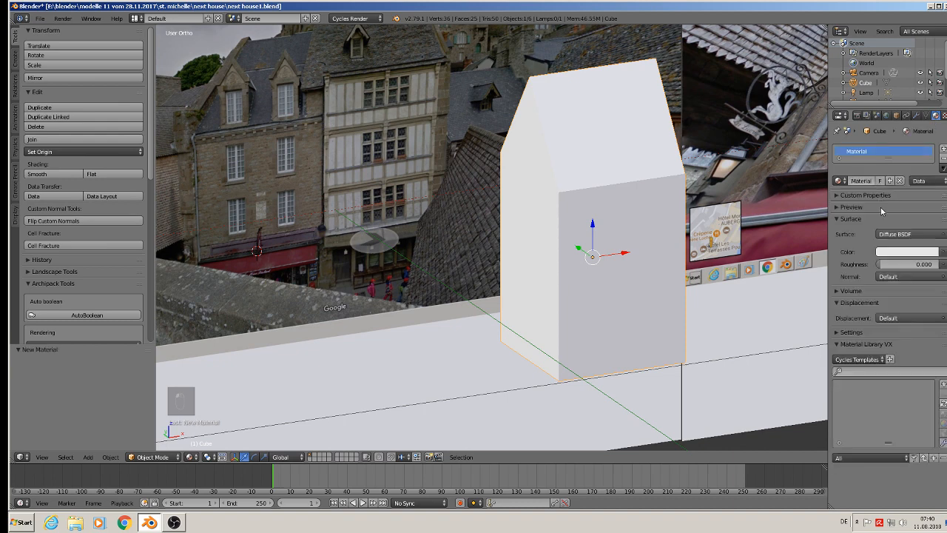
{"action": "left_click", "coordinate": [943, 149]}
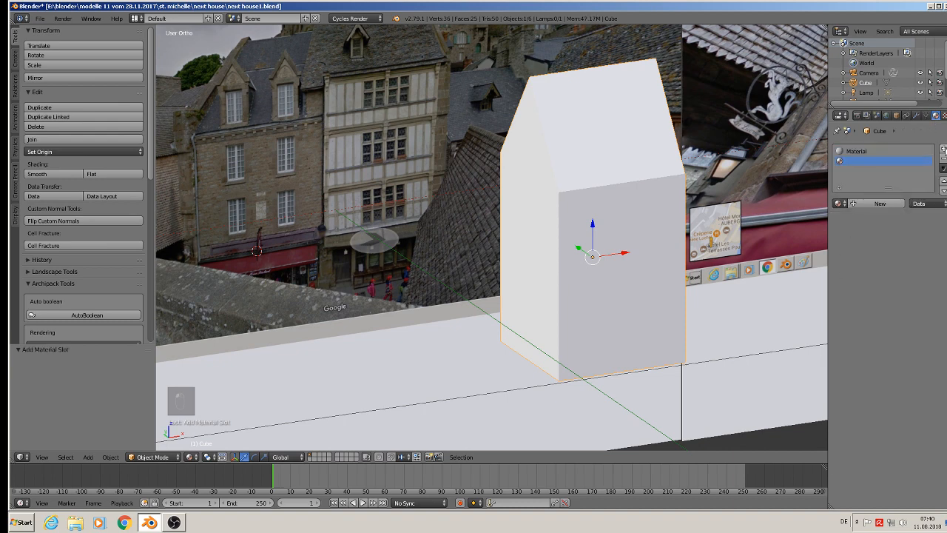
{"action": "left_click", "coordinate": [877, 203]}
{"action": "left_click", "coordinate": [897, 275]}
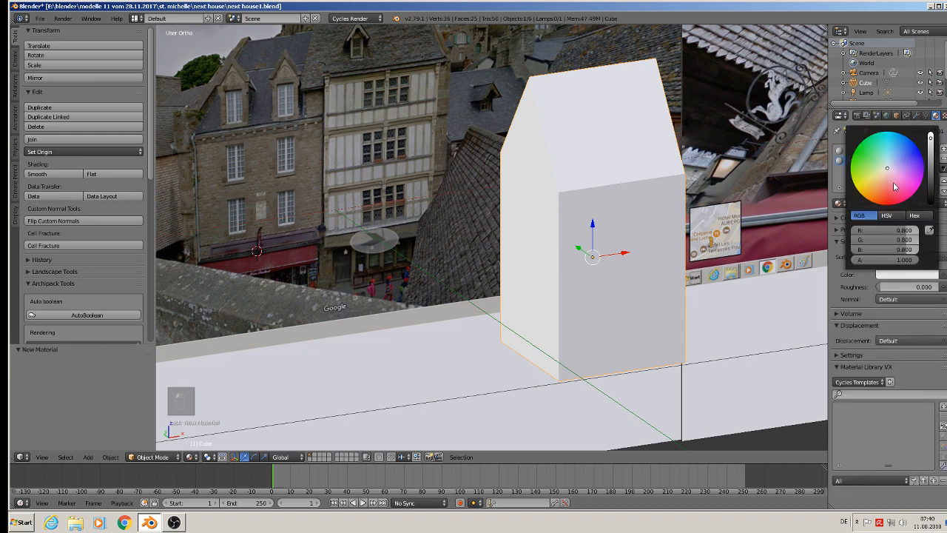
{"action": "left_click", "coordinate": [886, 202]}
Assign the red material to the middle horizontal band of faces around the house block.
{"action": "key", "text": "Tab"}
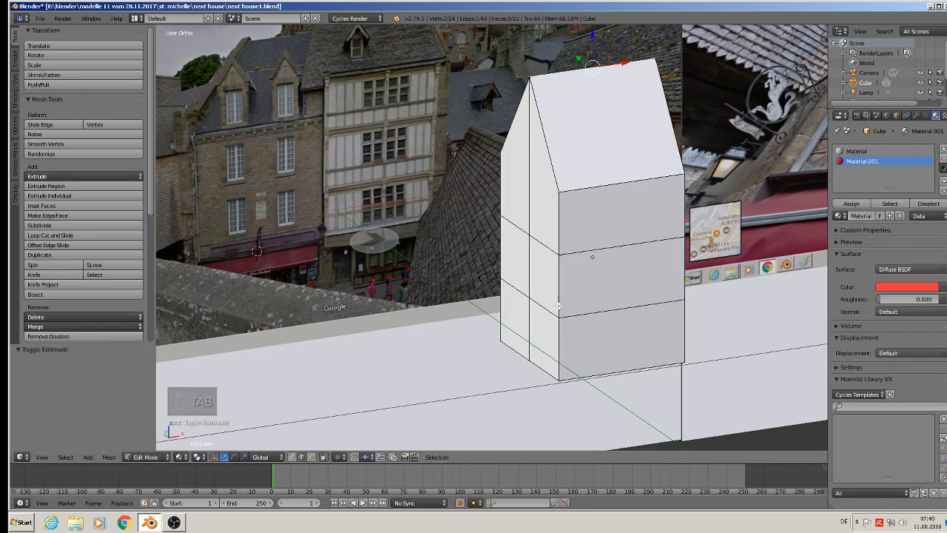
{"action": "left_click", "coordinate": [311, 456]}
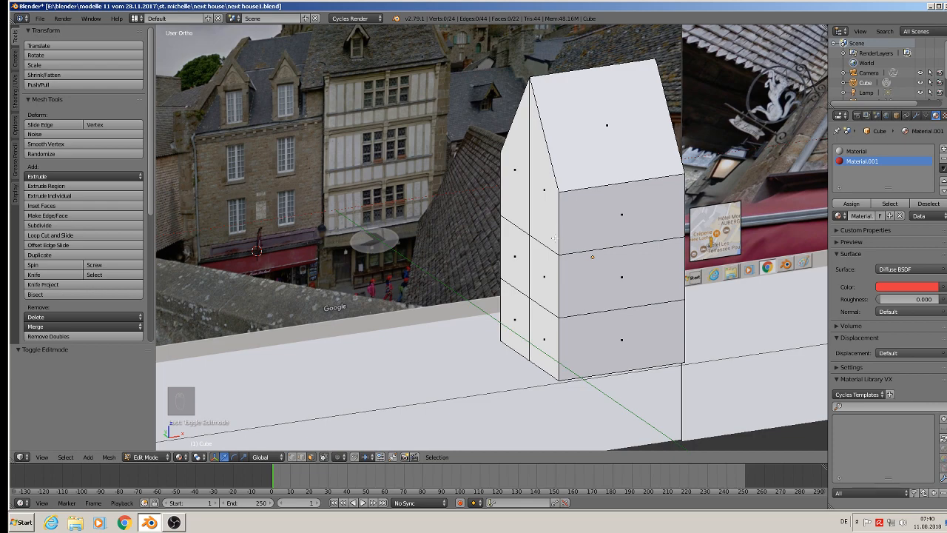
{"action": "right_click", "coordinate": [556, 267], "text": "alt"}
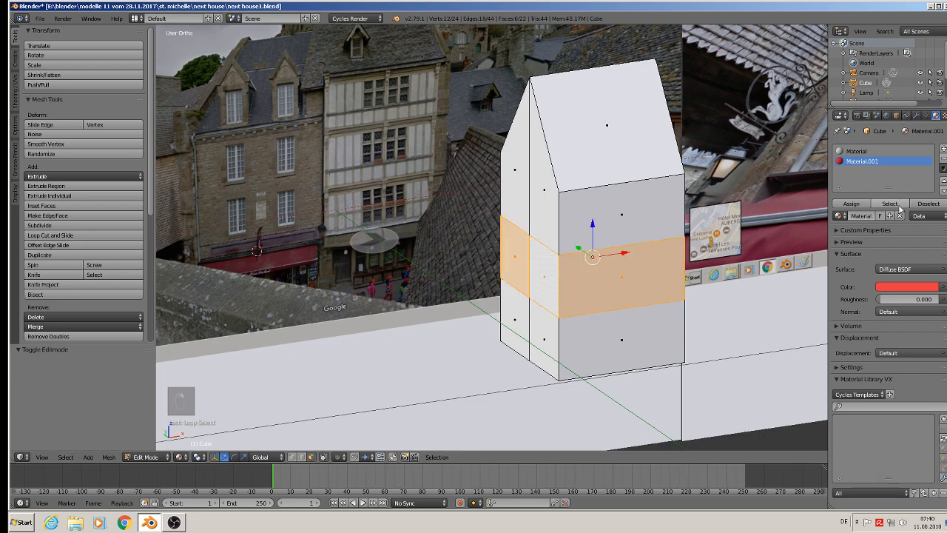
{"action": "left_click", "coordinate": [851, 204]}
{"action": "key", "text": "Tab"}
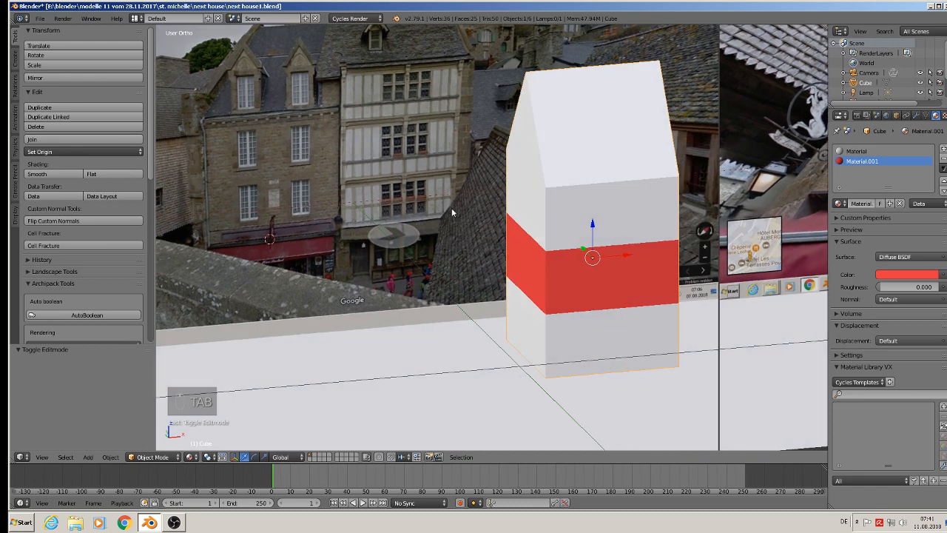
In front view, add a cube on the stone house's middle-row left window and scale it uniformly to about 0.034.
{"action": "key", "text": "KP_1"}
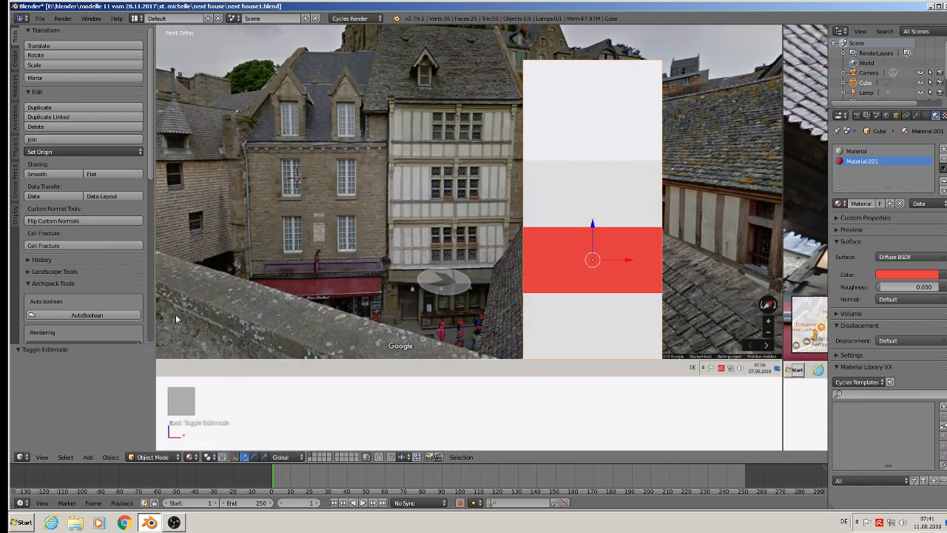
{"action": "left_click", "coordinate": [87, 456]}
{"action": "mouse_move", "coordinate": [96, 449]}
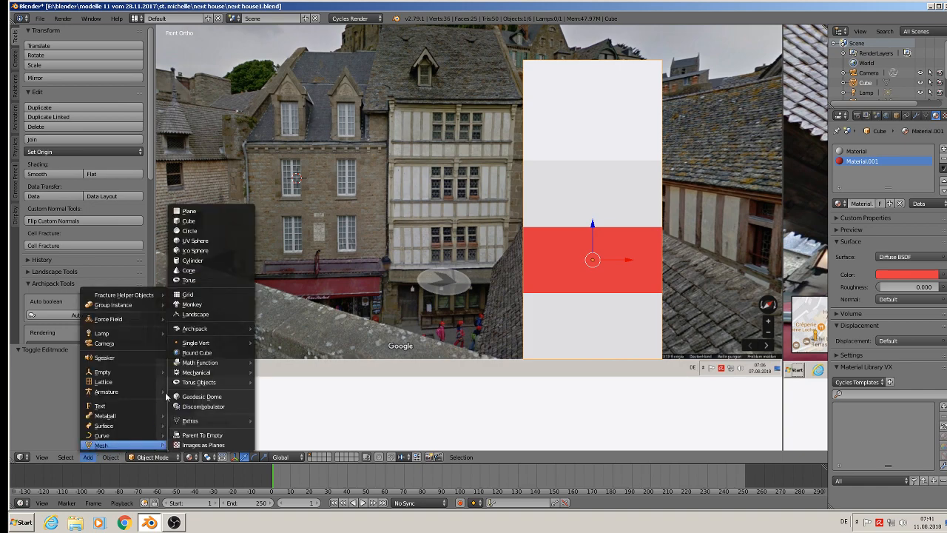
{"action": "left_click", "coordinate": [207, 221]}
{"action": "key", "text": "s"}
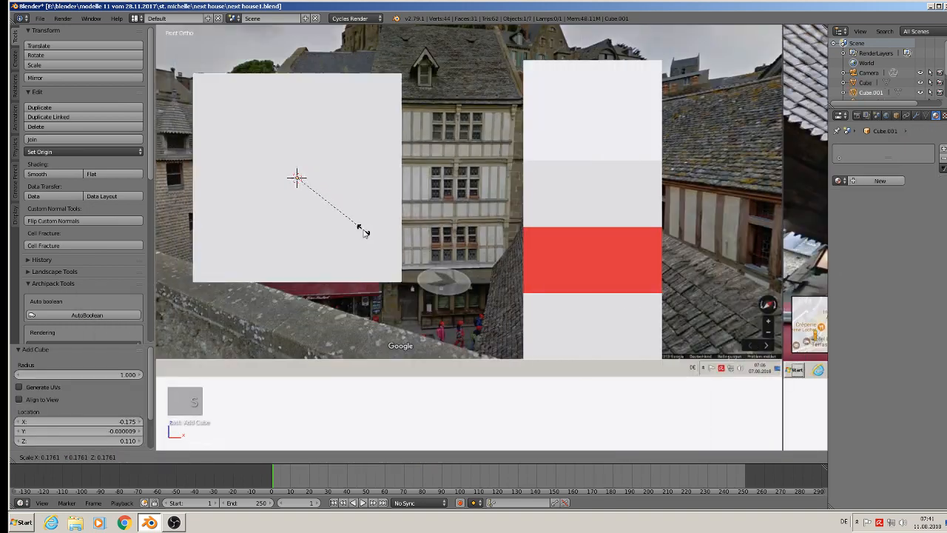
{"action": "left_click", "coordinate": [299, 195]}
Narrow the small window cube along X, shift it slightly left and scale it uniformly by 0.940 to fit the window.
{"action": "key", "text": "s"}
{"action": "key", "text": "x"}
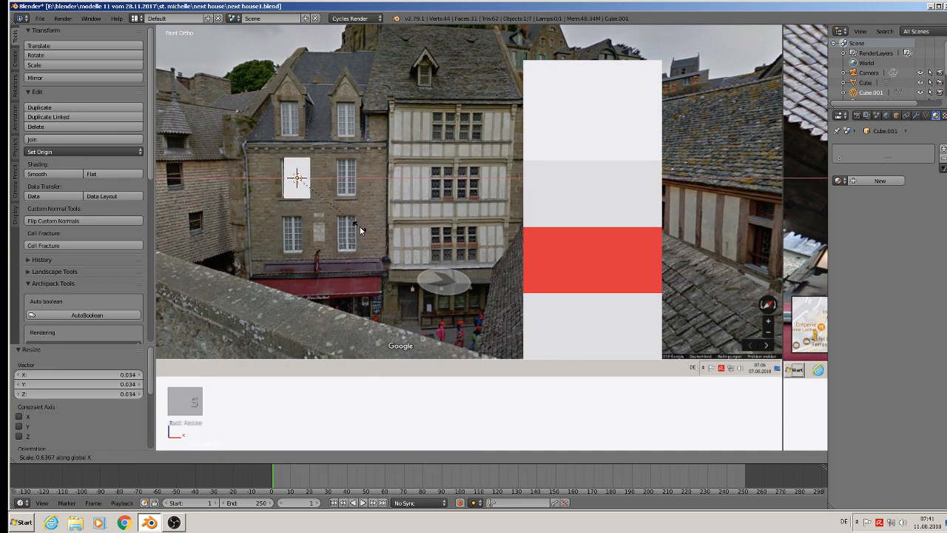
{"action": "left_click", "coordinate": [349, 227]}
{"action": "left_click_drag", "start_coordinate": [325, 179], "coordinate": [314, 179]}
{"action": "key", "text": "s"}
{"action": "left_click", "coordinate": [343, 221]}
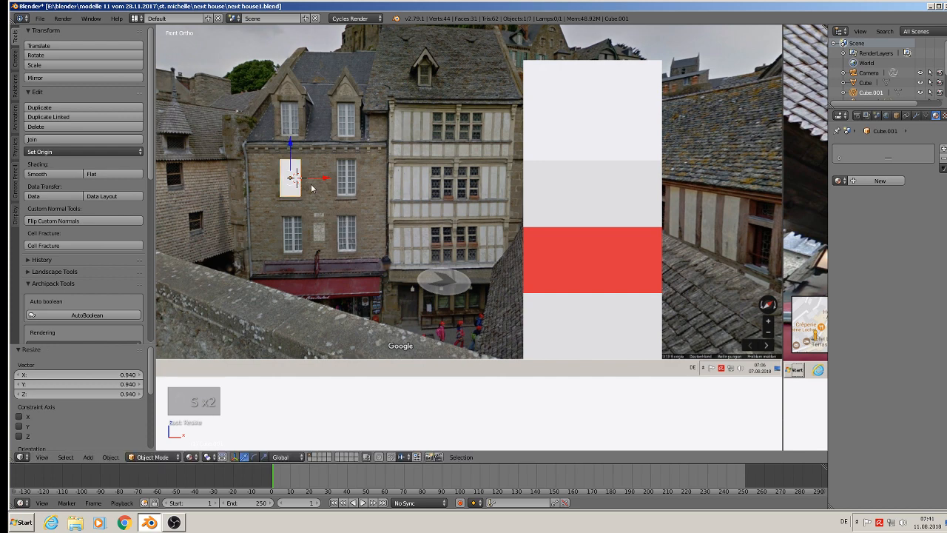
Duplicate the window block about 0.091 along X onto the neighbouring right window.
{"action": "key", "text": "shift+d"}
{"action": "key", "text": "x"}
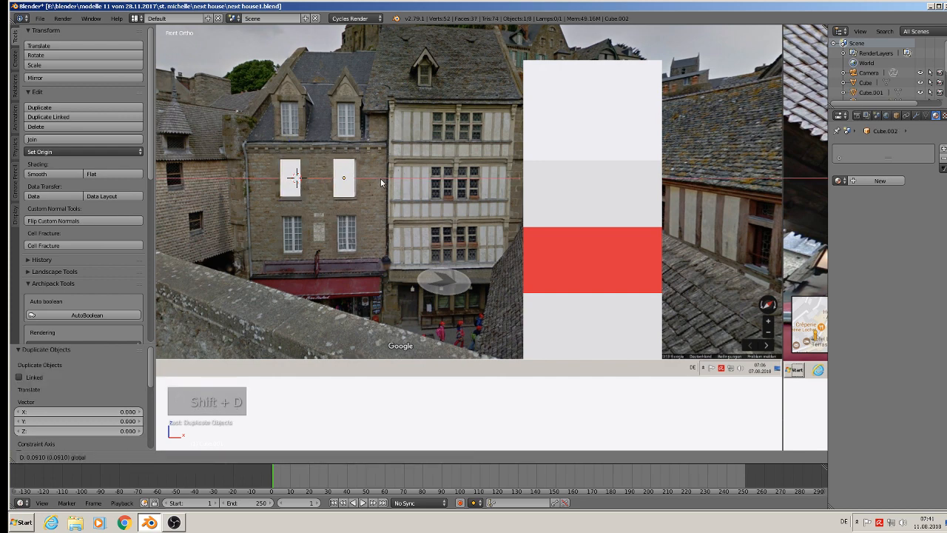
{"action": "left_click", "coordinate": [381, 178]}
Duplicate both window blocks 0.097 down along Z onto the lower windows and join all four blocks into one object.
{"action": "right_click", "coordinate": [291, 186]}
{"action": "key", "text": "shift+d"}
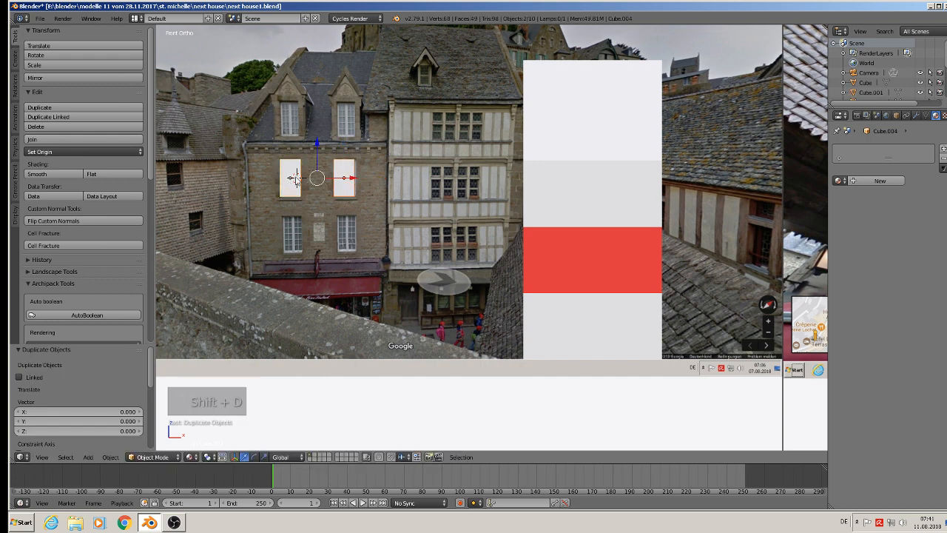
{"action": "left_click_drag", "start_coordinate": [319, 143], "coordinate": [316, 199]}
{"action": "right_click", "coordinate": [296, 177], "text": "shift"}
{"action": "right_click", "coordinate": [345, 177], "text": "shift"}
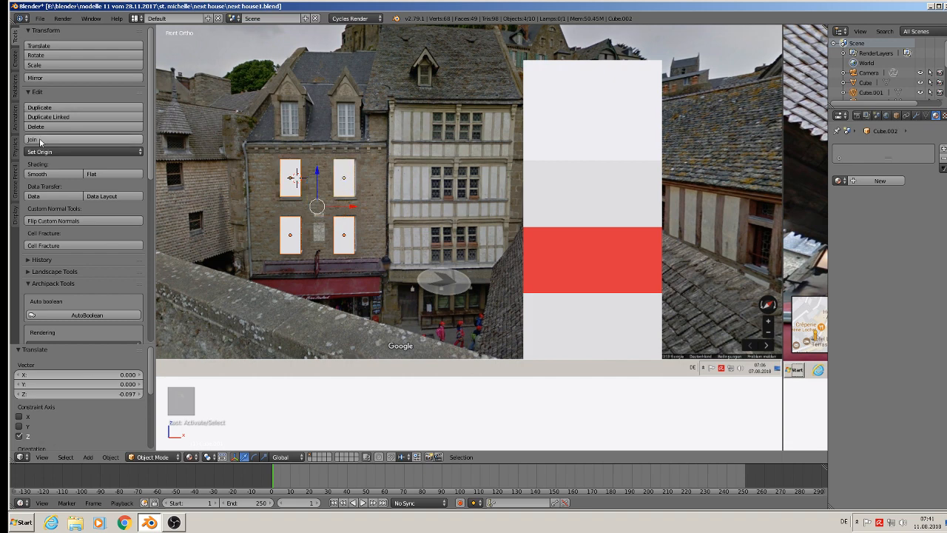
{"action": "left_click", "coordinate": [85, 139]}
Move the joined window blocks into the house's front wall, including -0.472 along Y and -0.033 along Z.
{"action": "left_click_drag", "start_coordinate": [365, 181], "coordinate": [649, 201]}
{"action": "middle_click_drag", "start_coordinate": [649, 201], "coordinate": [665, 234]}
{"action": "middle_click_drag", "start_coordinate": [666, 233], "coordinate": [521, 175], "text": "shift"}
{"action": "left_click_drag", "start_coordinate": [447, 118], "coordinate": [611, 246]}
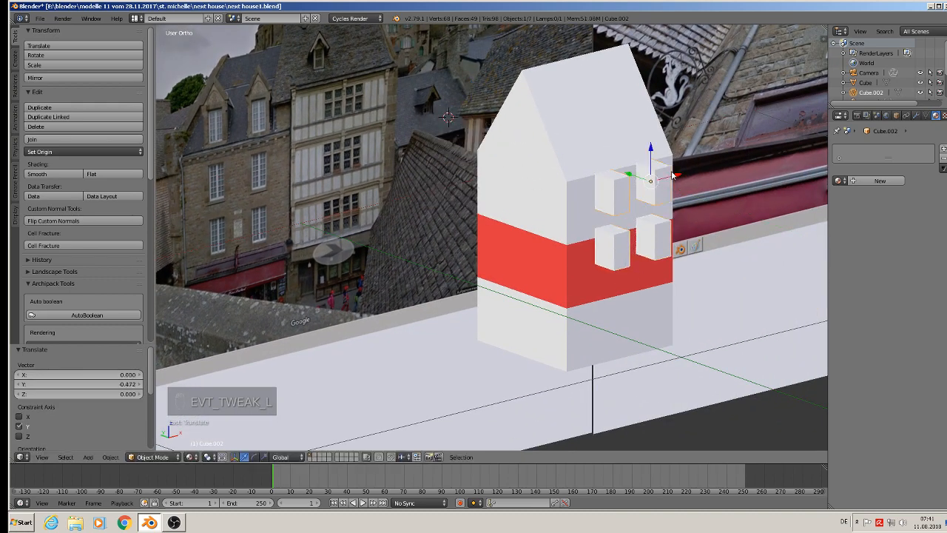
{"action": "left_click_drag", "start_coordinate": [654, 148], "coordinate": [647, 167]}
{"action": "key", "text": "KP_1"}
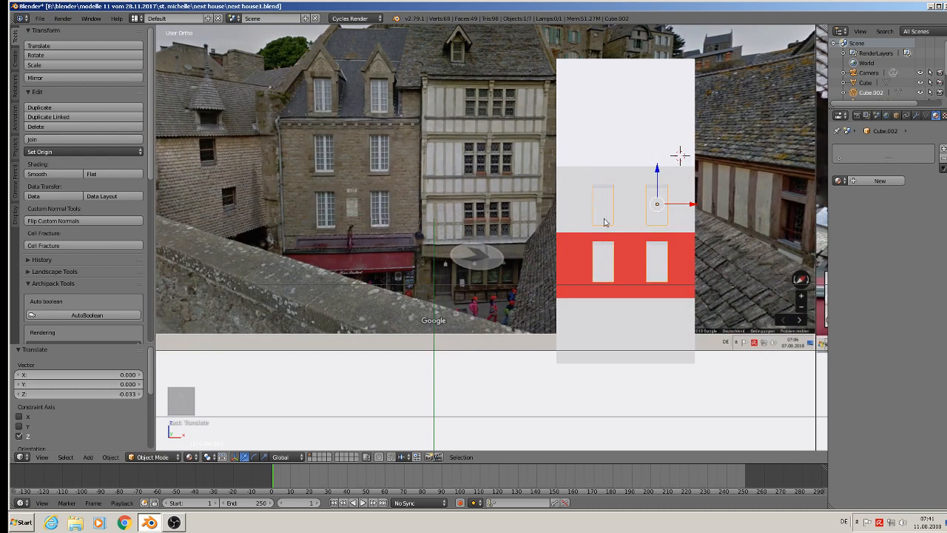
{"action": "middle_click_drag", "start_coordinate": [604, 222], "coordinate": [562, 230]}
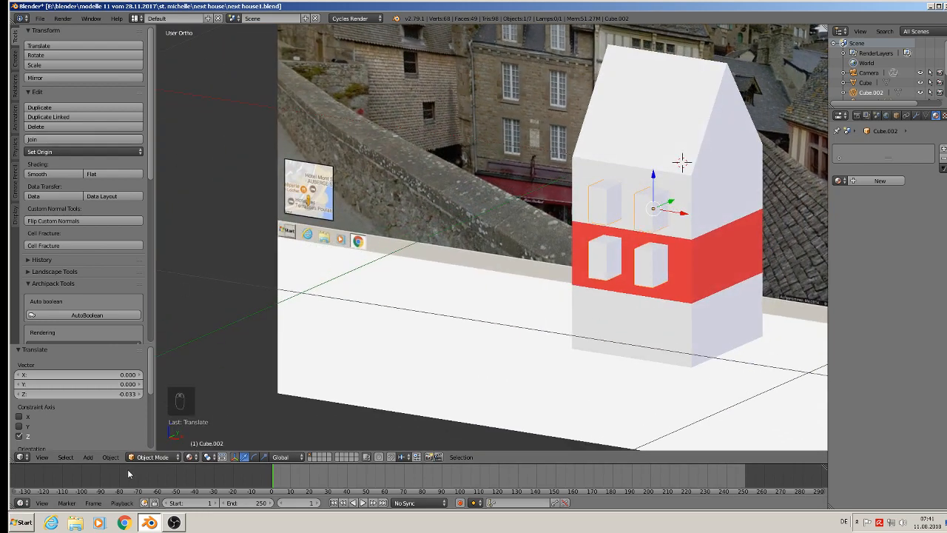
Apply rotation and scale to the joined window blocks and to the house block.
{"action": "left_click", "coordinate": [110, 457]}
{"action": "mouse_move", "coordinate": [165, 381]}
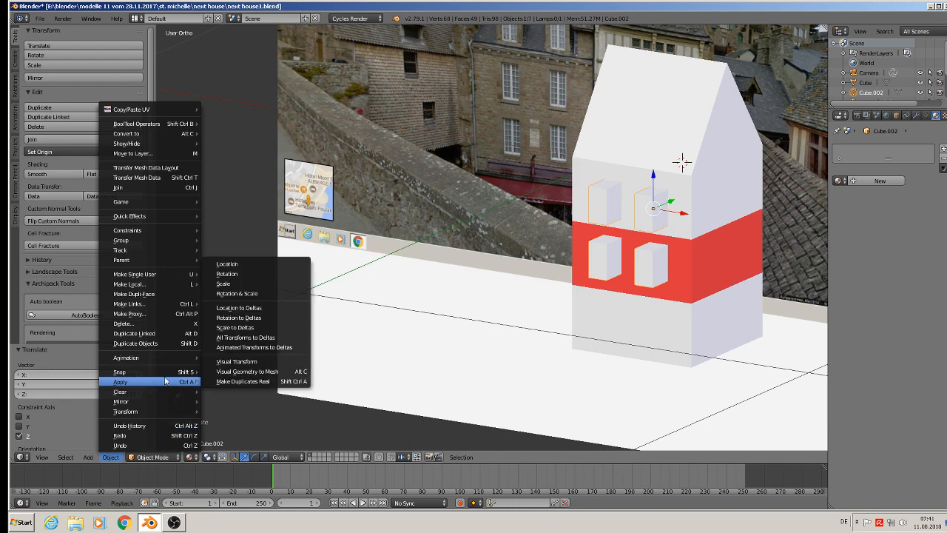
{"action": "left_click", "coordinate": [283, 294]}
{"action": "right_click", "coordinate": [650, 153]}
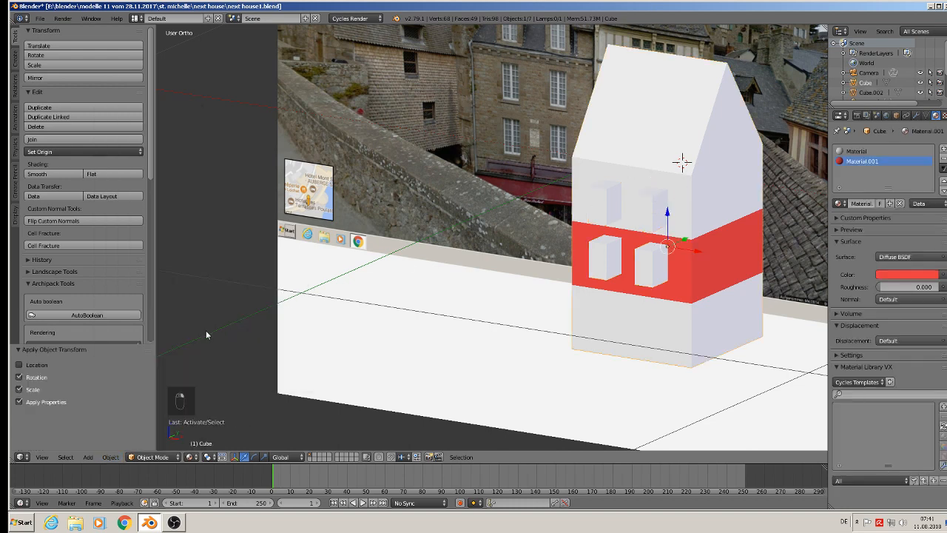
{"action": "left_click", "coordinate": [110, 457]}
{"action": "mouse_move", "coordinate": [141, 383]}
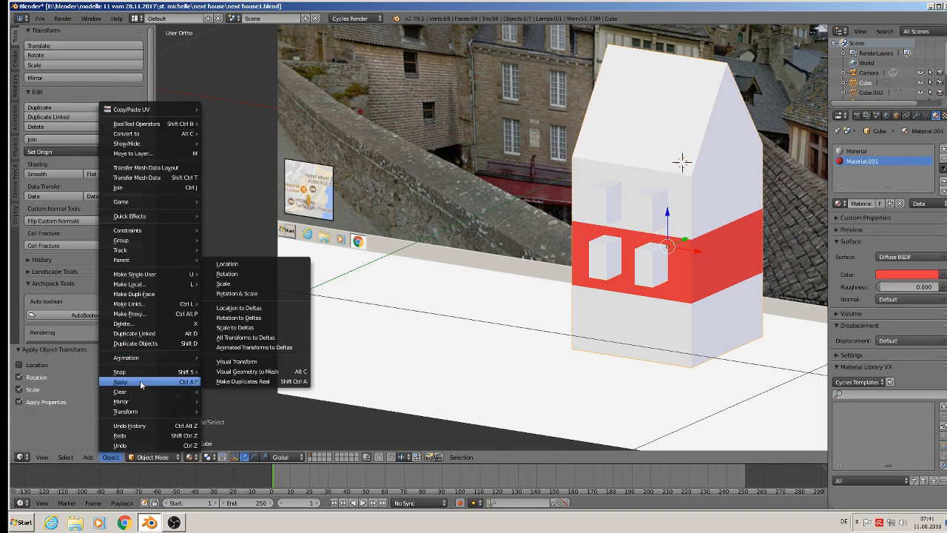
{"action": "left_click", "coordinate": [264, 295]}
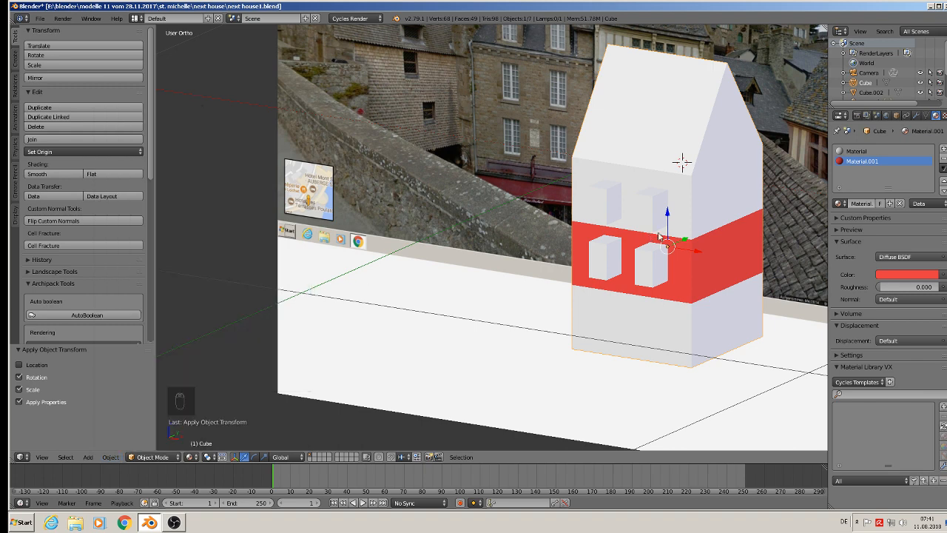
Cut the window recesses into the house with a Boolean modifier set to Difference with Cube.002, and apply it.
{"action": "right_click", "coordinate": [662, 209]}
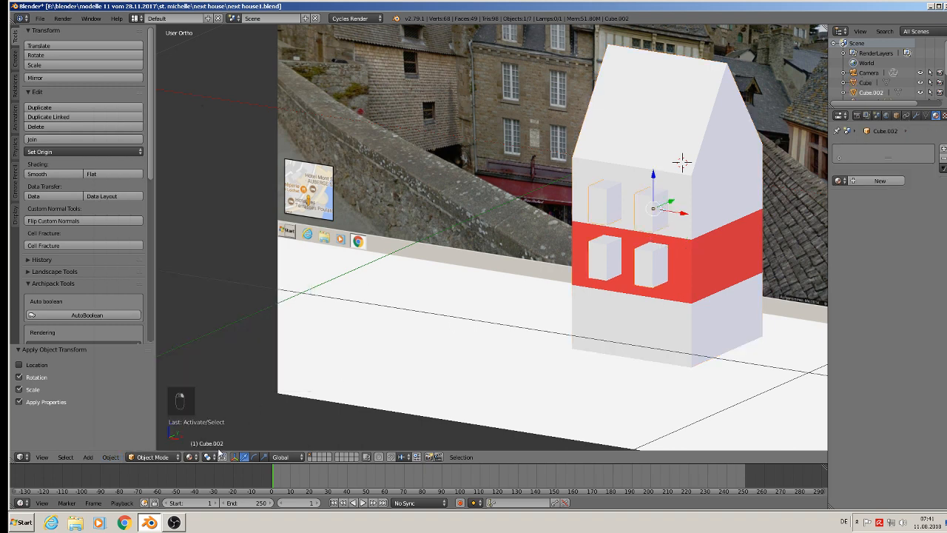
{"action": "right_click", "coordinate": [665, 139]}
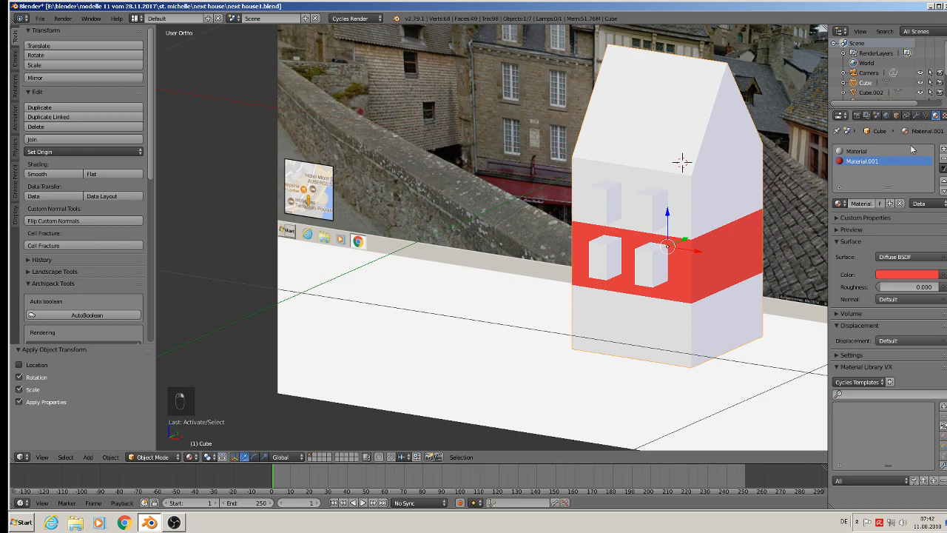
{"action": "left_click", "coordinate": [916, 117]}
{"action": "left_click", "coordinate": [885, 148]}
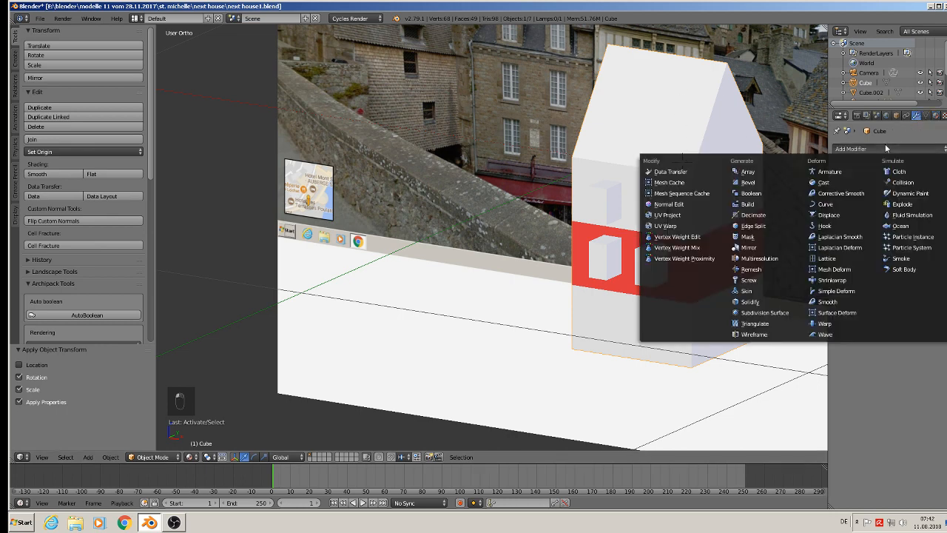
{"action": "left_click", "coordinate": [769, 197]}
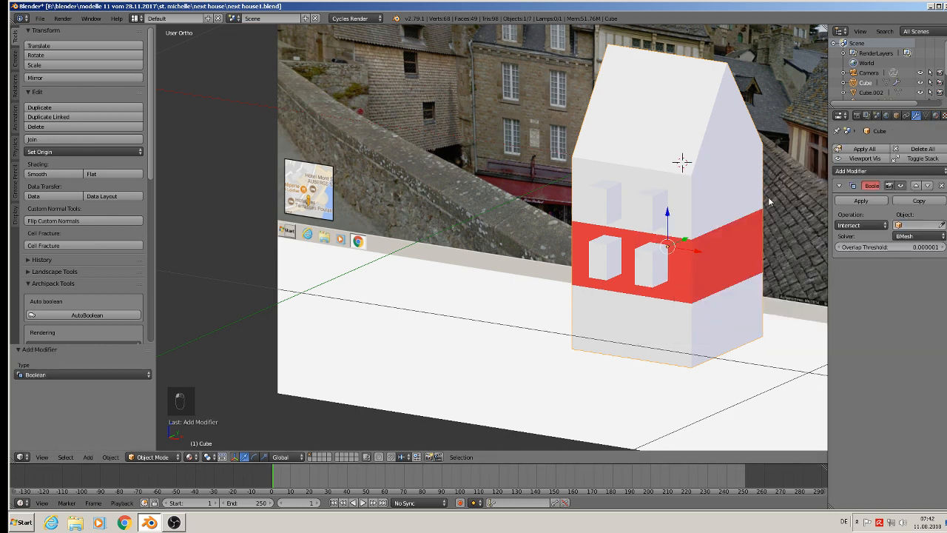
{"action": "left_click", "coordinate": [916, 225]}
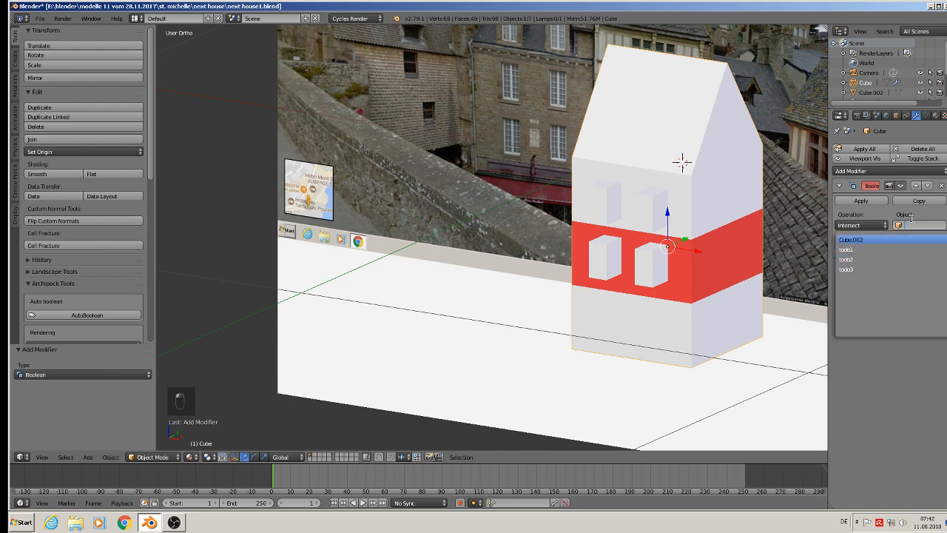
{"action": "left_click", "coordinate": [867, 239]}
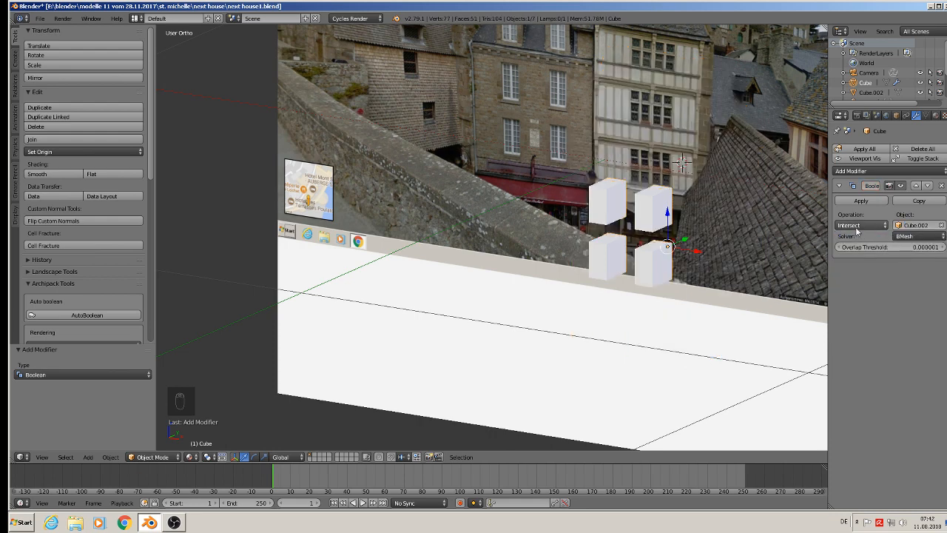
{"action": "left_click", "coordinate": [862, 225]}
{"action": "left_click", "coordinate": [867, 194]}
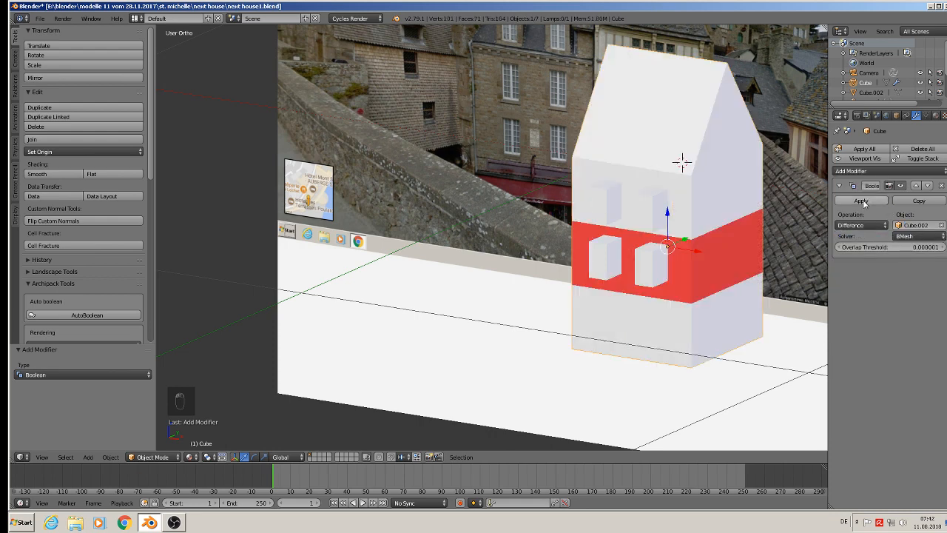
{"action": "left_click", "coordinate": [863, 200]}
Move the joined window blocks 0.305 along X out of the house and send them to layer 2.
{"action": "right_click", "coordinate": [643, 267]}
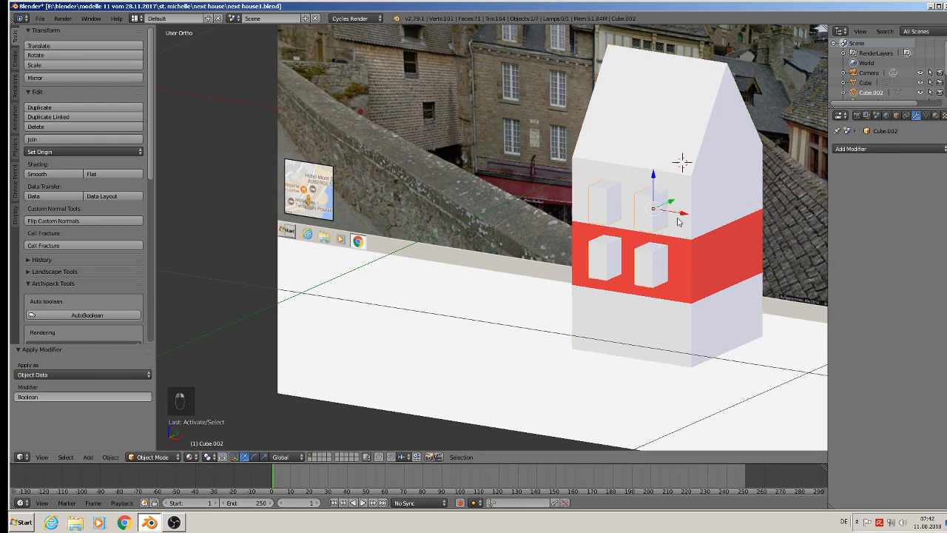
{"action": "left_click_drag", "start_coordinate": [680, 214], "coordinate": [159, 250]}
{"action": "middle_click_drag", "start_coordinate": [601, 257], "coordinate": [372, 249], "text": "shift"}
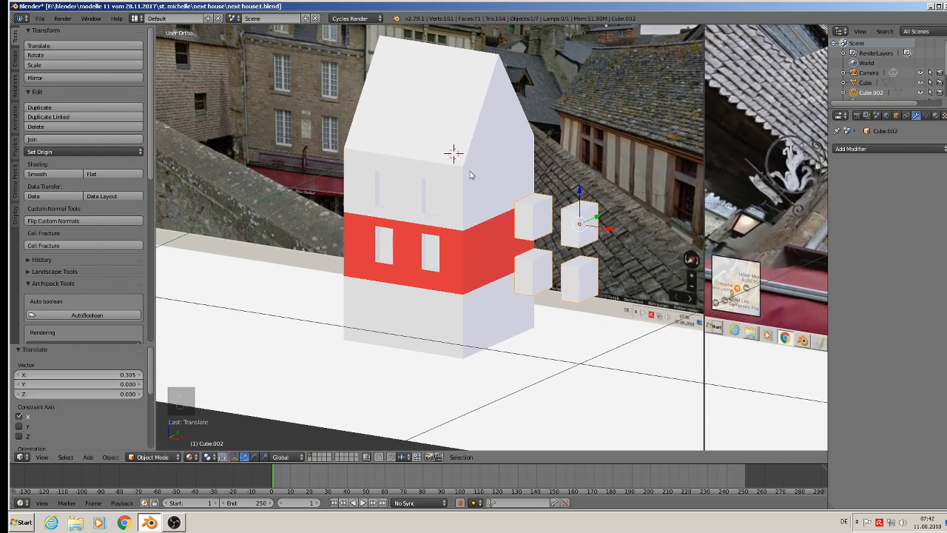
{"action": "key", "text": "m"}
{"action": "key", "text": "m"}
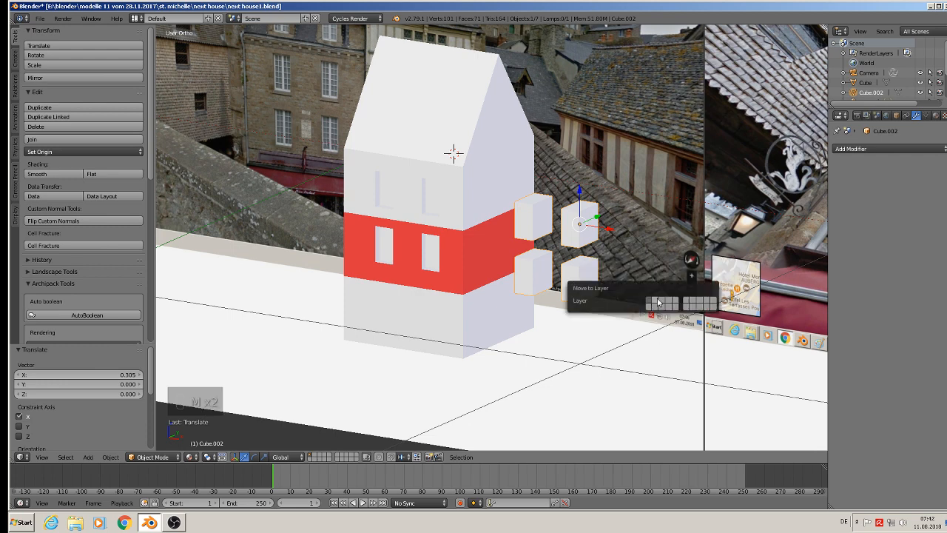
{"action": "key", "text": "m"}
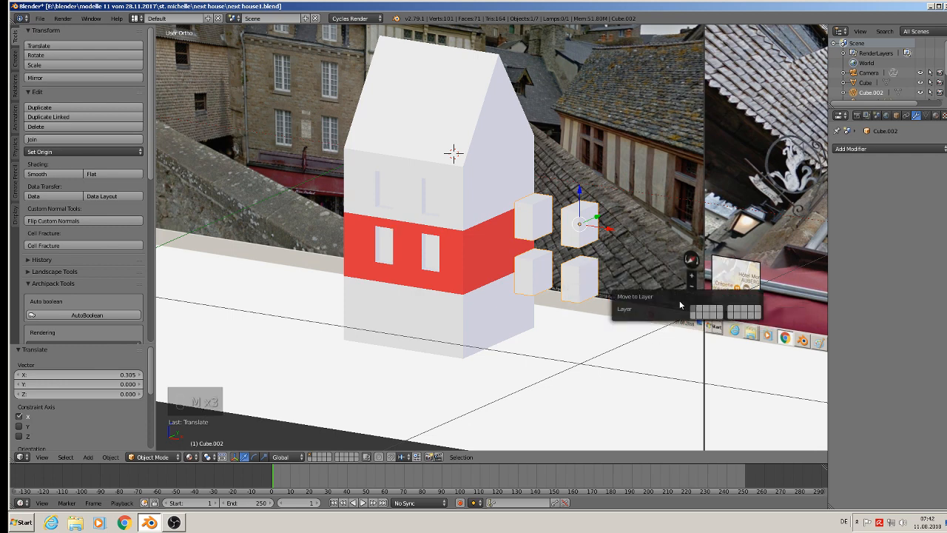
{"action": "left_click", "coordinate": [702, 311]}
Delete the four recessed back faces inside the window openings of the house's front wall.
{"action": "right_click", "coordinate": [378, 187]}
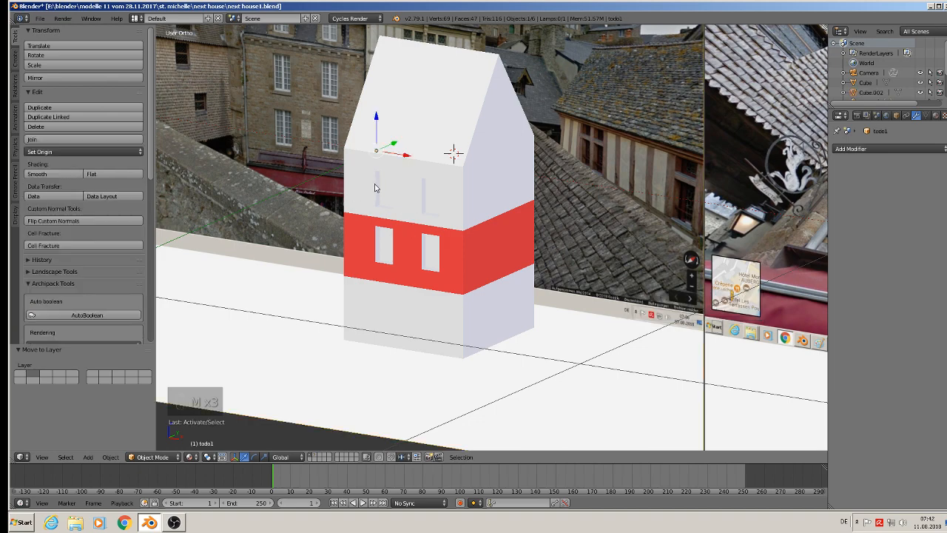
{"action": "key", "text": "Tab"}
{"action": "scroll", "coordinate": [374, 190], "scroll_direction": "up", "scroll_amount": 3}
{"action": "key", "text": "Tab"}
{"action": "right_click", "coordinate": [382, 197]}
{"action": "key", "text": "Tab"}
{"action": "middle_click_drag", "start_coordinate": [381, 189], "coordinate": [400, 193]}
{"action": "right_click", "coordinate": [400, 192]}
{"action": "right_click", "coordinate": [502, 199], "text": "shift"}
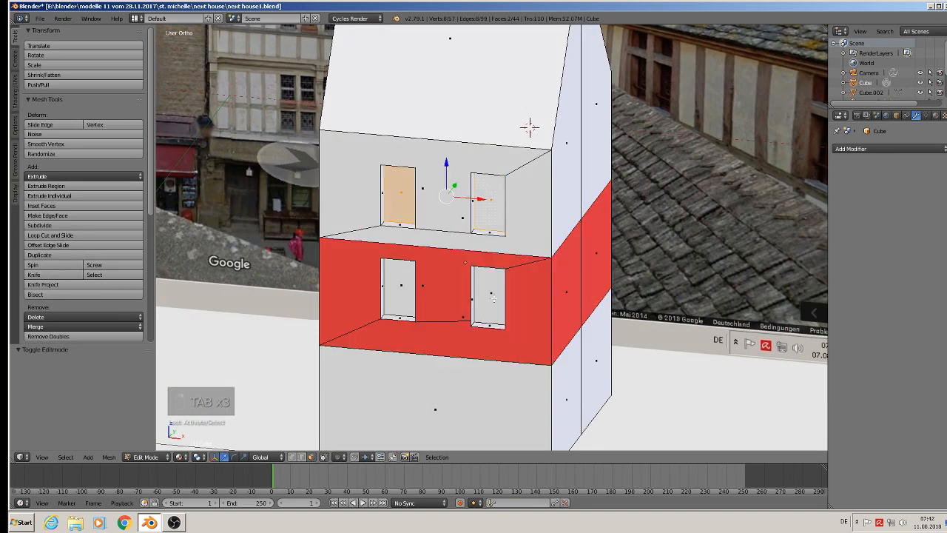
{"action": "right_click", "coordinate": [492, 297], "text": "shift"}
{"action": "right_click", "coordinate": [395, 287], "text": "shift"}
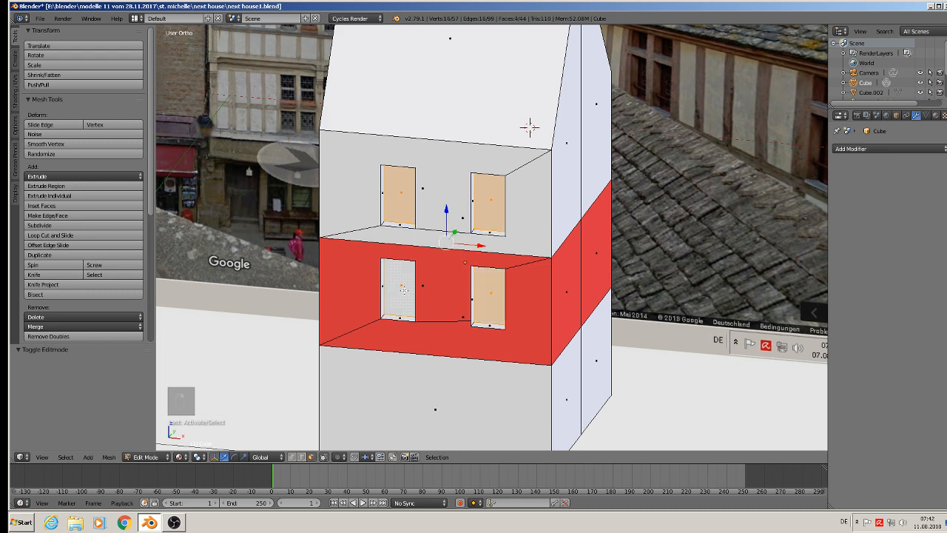
{"action": "key", "text": "x"}
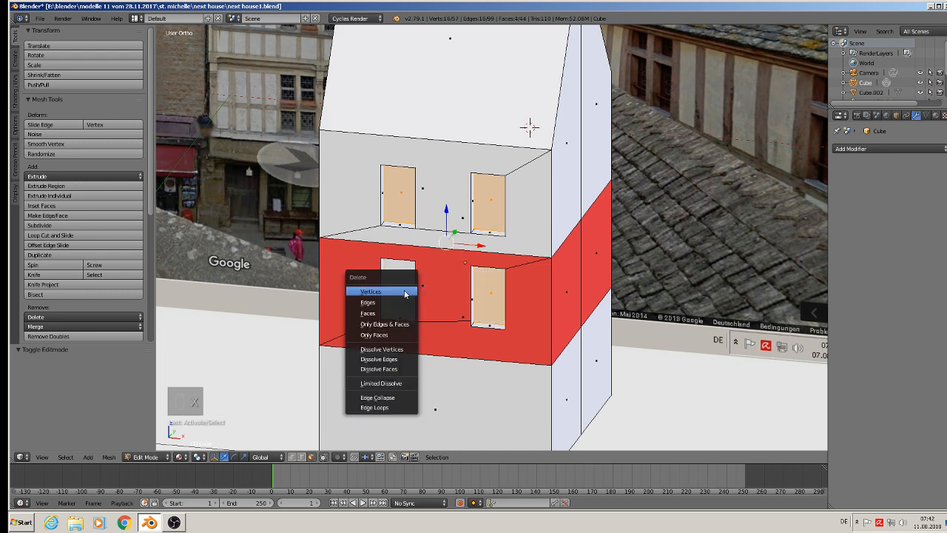
{"action": "left_click", "coordinate": [396, 330]}
{"action": "key", "text": "Tab"}
Examine the opened windows on the house and compare them with the facade and shop-front reference images.
{"action": "scroll", "coordinate": [417, 259], "scroll_direction": "down", "scroll_amount": 5}
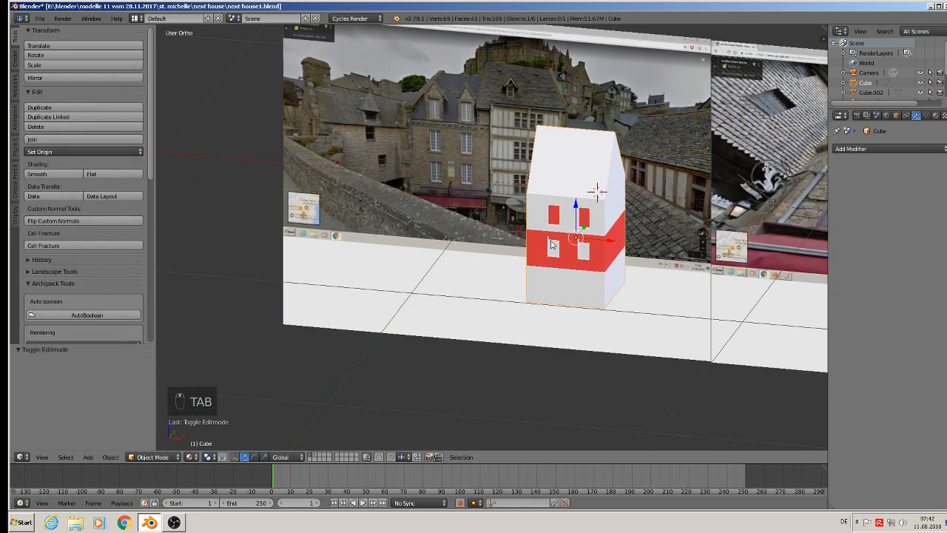
{"action": "scroll", "coordinate": [552, 247], "scroll_direction": "up", "scroll_amount": 1}
{"action": "middle_click_drag", "start_coordinate": [560, 271], "coordinate": [563, 318]}
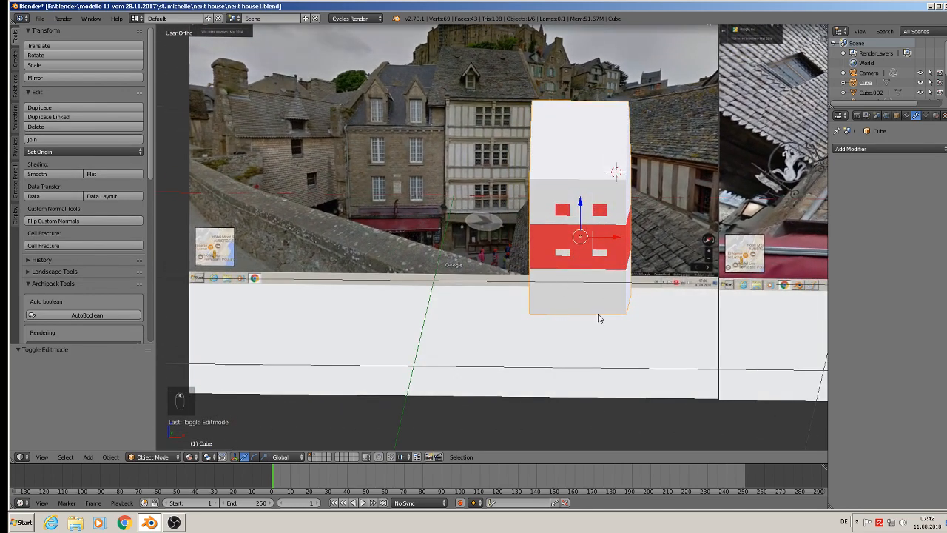
{"action": "middle_click_drag", "start_coordinate": [637, 286], "coordinate": [205, 262], "text": "shift"}
{"action": "scroll", "coordinate": [534, 216], "scroll_direction": "up", "scroll_amount": 3}
{"action": "scroll", "coordinate": [536, 220], "scroll_direction": "down", "scroll_amount": 4}
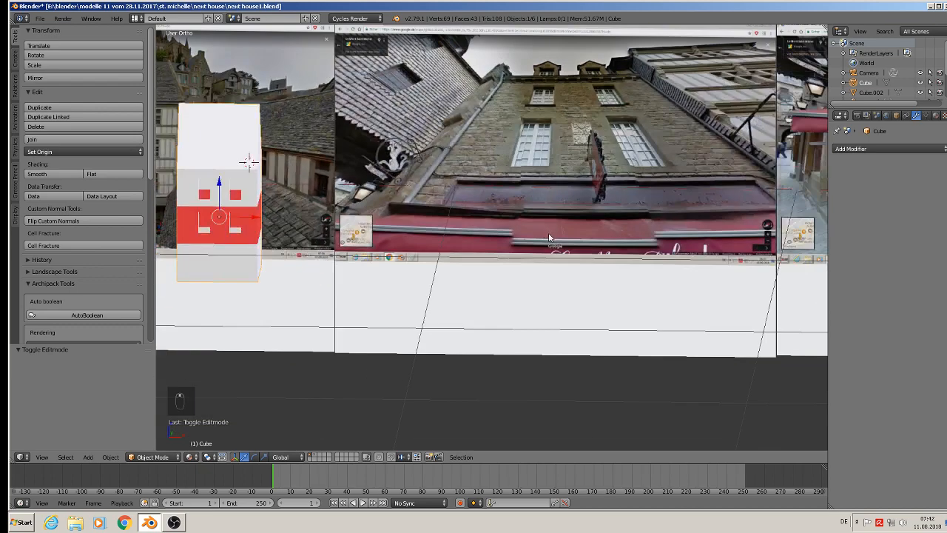
{"action": "scroll", "coordinate": [548, 232], "scroll_direction": "down", "scroll_amount": 4}
{"action": "scroll", "coordinate": [505, 176], "scroll_direction": "up", "scroll_amount": 4}
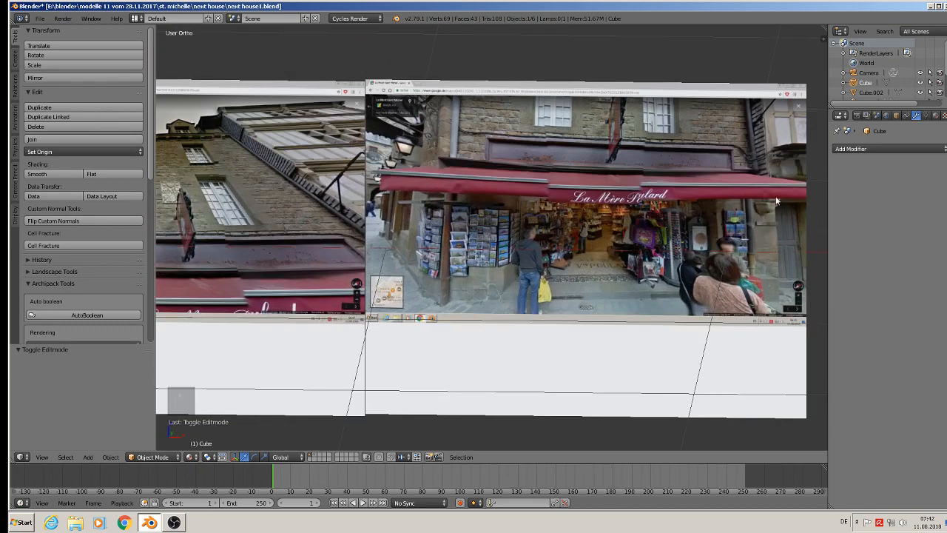
{"action": "scroll", "coordinate": [776, 196], "scroll_direction": "down", "scroll_amount": 4}
{"action": "scroll", "coordinate": [178, 187], "scroll_direction": "up", "scroll_amount": 3}
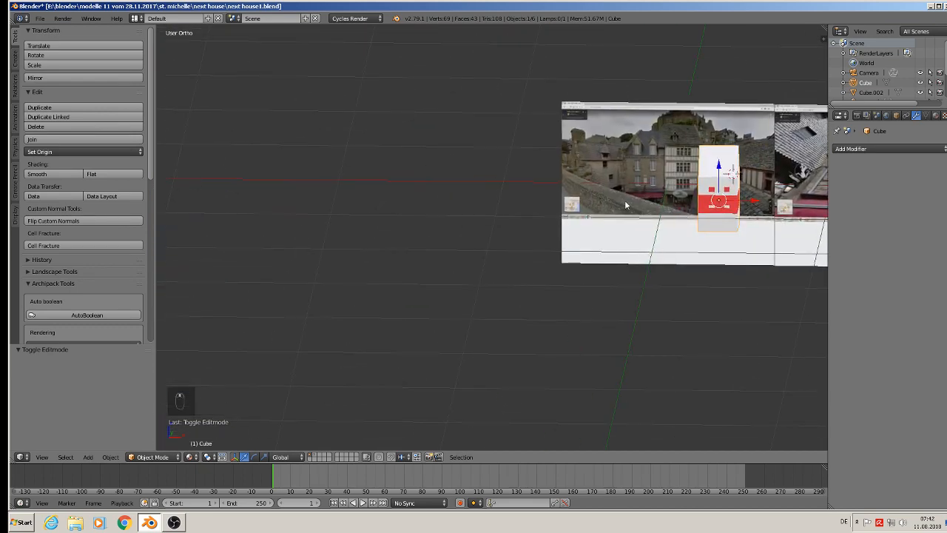
Add two evenly spaced vertical loop cuts around the house's ground-floor section without sliding them.
{"action": "scroll", "coordinate": [474, 268], "scroll_direction": "up", "scroll_amount": 4}
{"action": "key", "text": "Tab"}
{"action": "scroll", "coordinate": [481, 229], "scroll_direction": "up", "scroll_amount": 2}
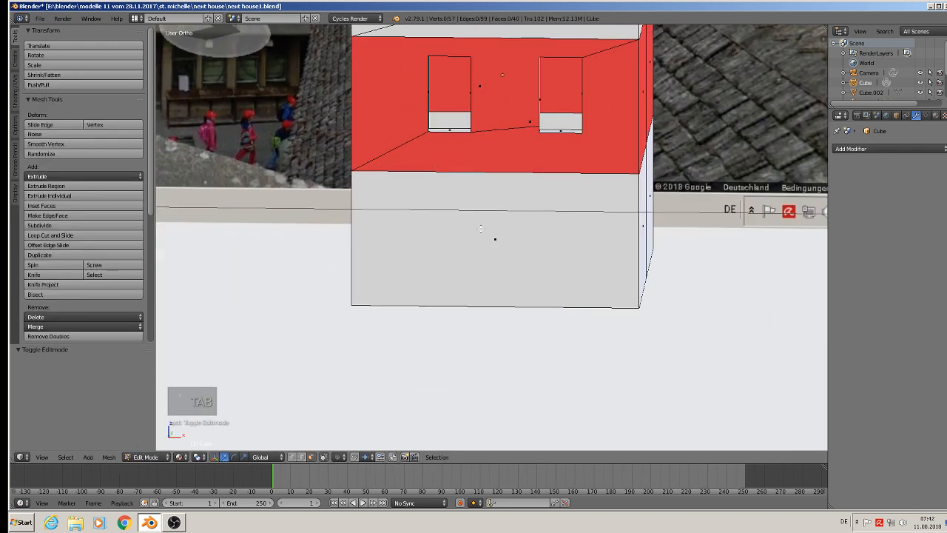
{"action": "middle_click_drag", "start_coordinate": [435, 234], "coordinate": [448, 233]}
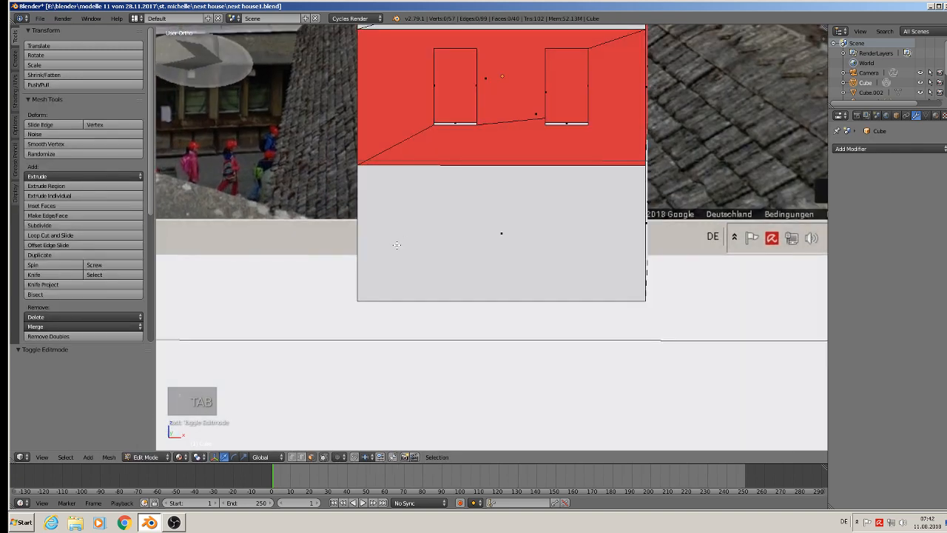
{"action": "key", "text": "ctrl+r"}
{"action": "scroll", "coordinate": [474, 166], "scroll_direction": "up", "scroll_amount": 1}
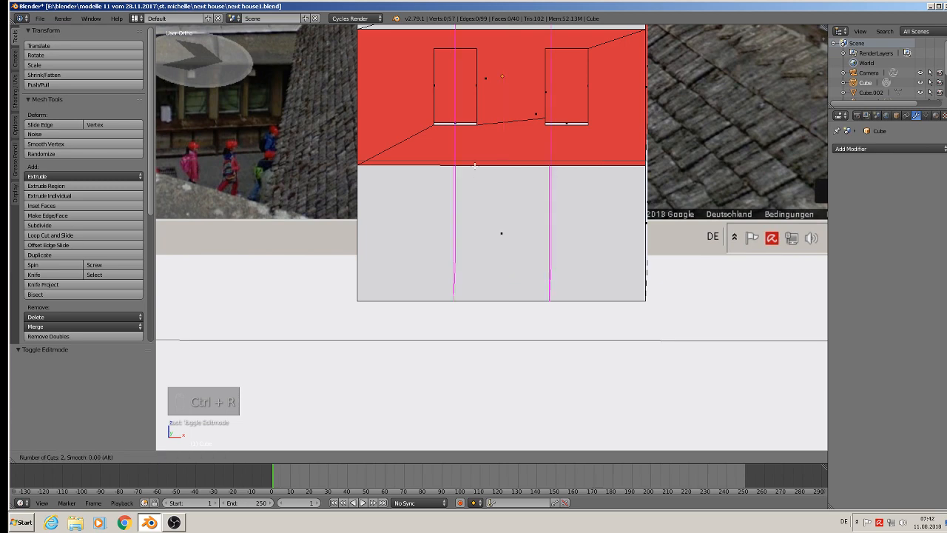
{"action": "scroll", "coordinate": [475, 166], "scroll_direction": "up", "scroll_amount": 1}
{"action": "scroll", "coordinate": [474, 166], "scroll_direction": "down", "scroll_amount": 1}
{"action": "left_click", "coordinate": [474, 166]}
{"action": "right_click", "coordinate": [474, 166]}
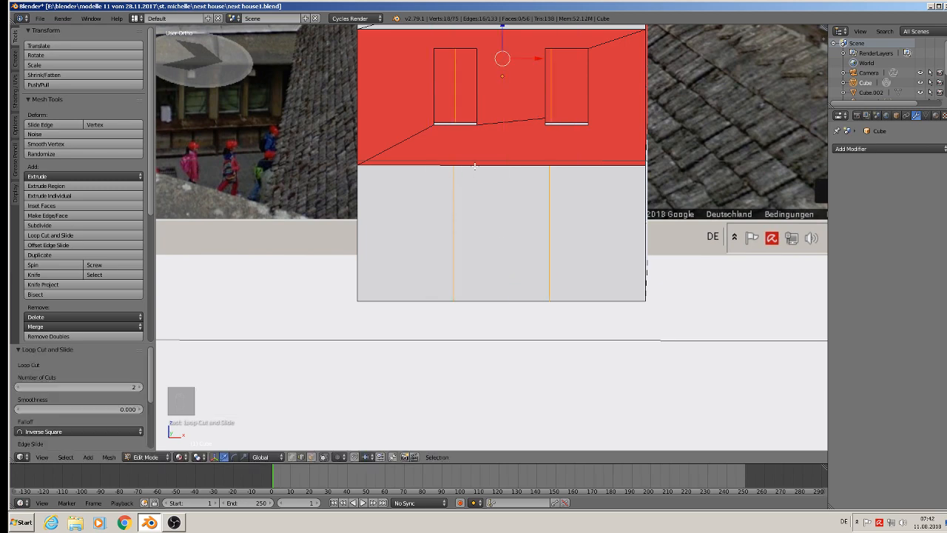
Scale the two ground-floor loop cuts apart along X by 2.138, towards the house's outer edges.
{"action": "key", "text": "s"}
{"action": "key", "text": "x"}
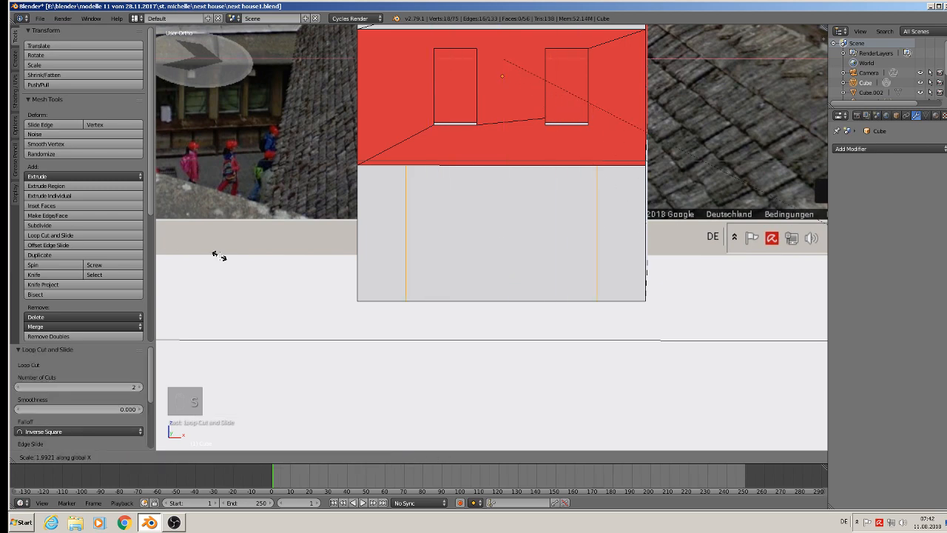
{"action": "left_click", "coordinate": [250, 261]}
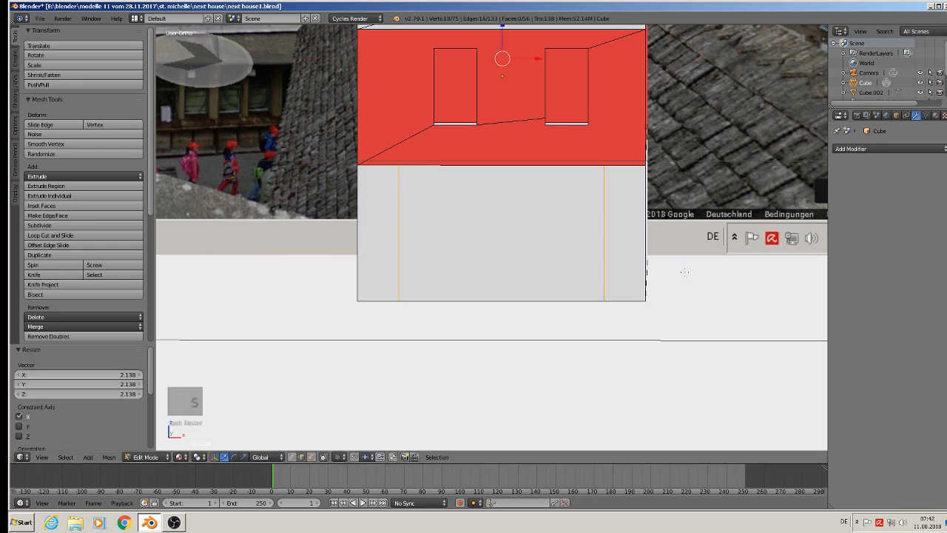
Add one horizontal loop cut around the house's ground-floor section and slide it up towards the section's top edge.
{"action": "mouse_move", "coordinate": [683, 272]}
{"action": "middle_mouse_down"}
{"action": "mouse_move", "coordinate": [714, 283]}
{"action": "mouse_move", "coordinate": [688, 278]}
{"action": "middle_mouse_up"}
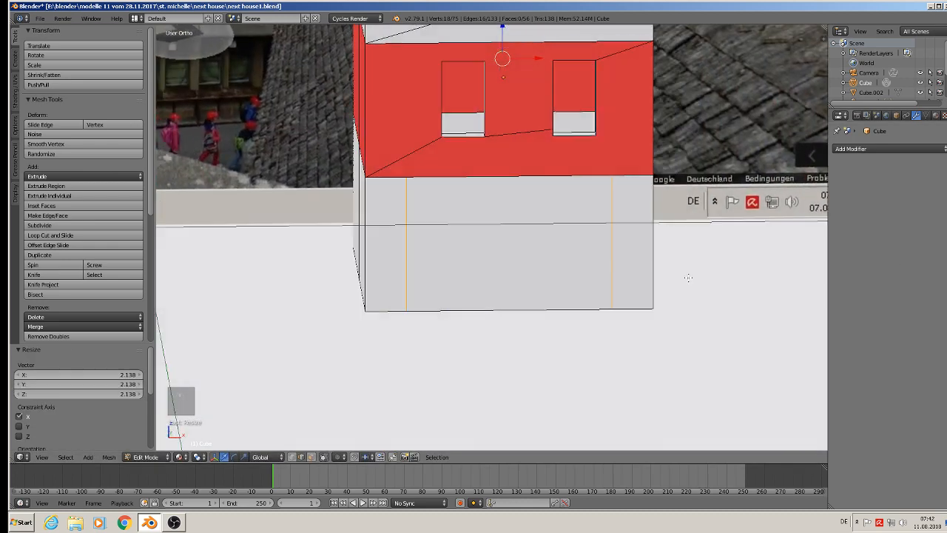
{"action": "key", "text": "ctrl+r"}
{"action": "left_click", "coordinate": [410, 215]}
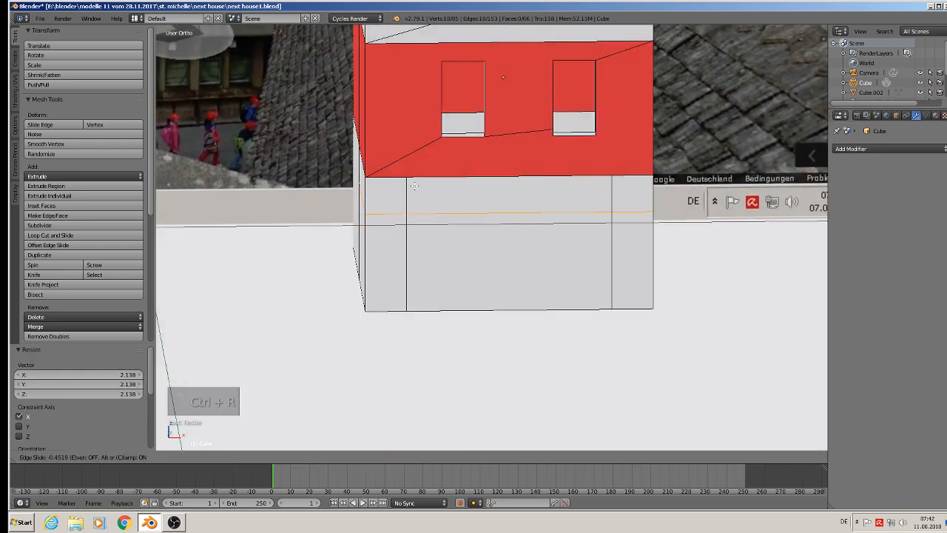
{"action": "left_click", "coordinate": [414, 180]}
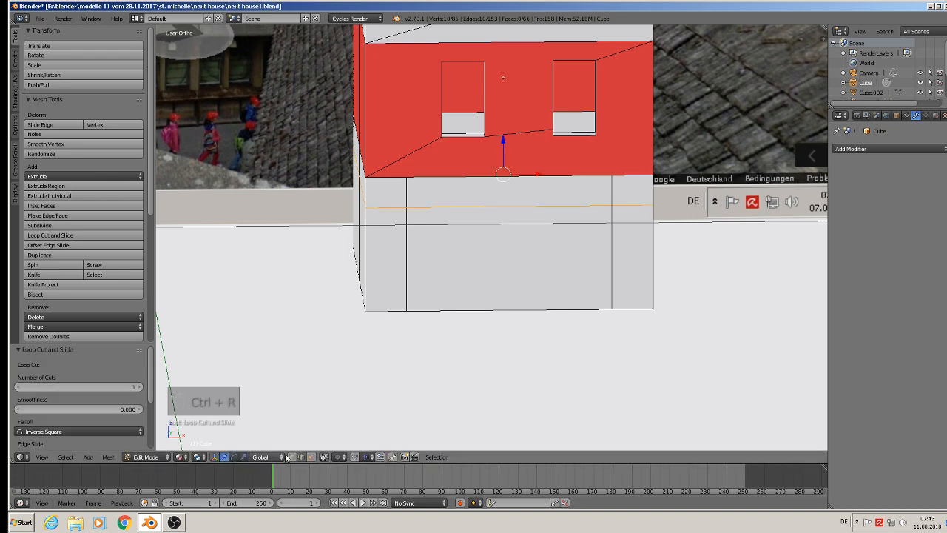
Delete only the large central face of the ground floor's front wall to open the shop front.
{"action": "left_click", "coordinate": [313, 457]}
{"action": "right_click", "coordinate": [503, 248]}
{"action": "key", "text": "x"}
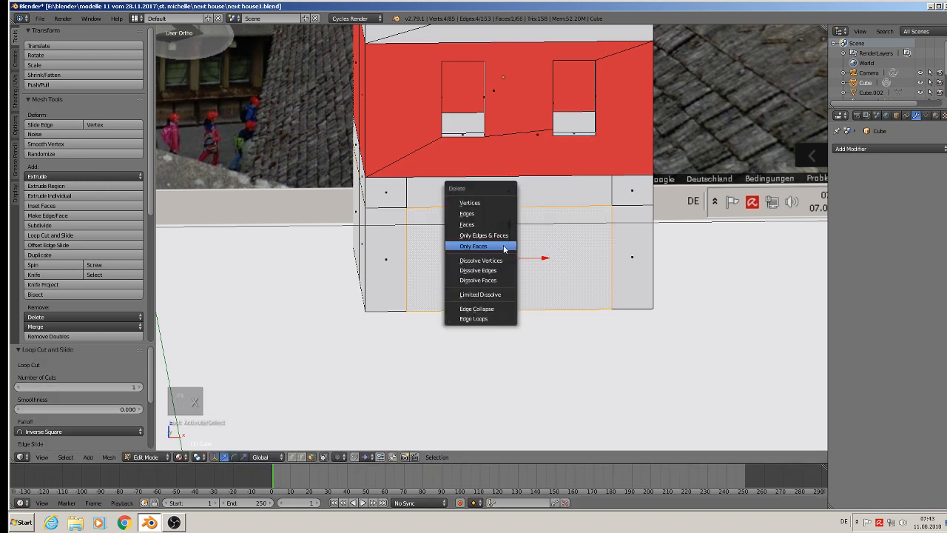
{"action": "left_click", "coordinate": [503, 246]}
{"action": "key", "text": "Tab"}
{"action": "middle_click_drag", "start_coordinate": [499, 328], "coordinate": [446, 327]}
{"action": "key", "text": "Tab"}
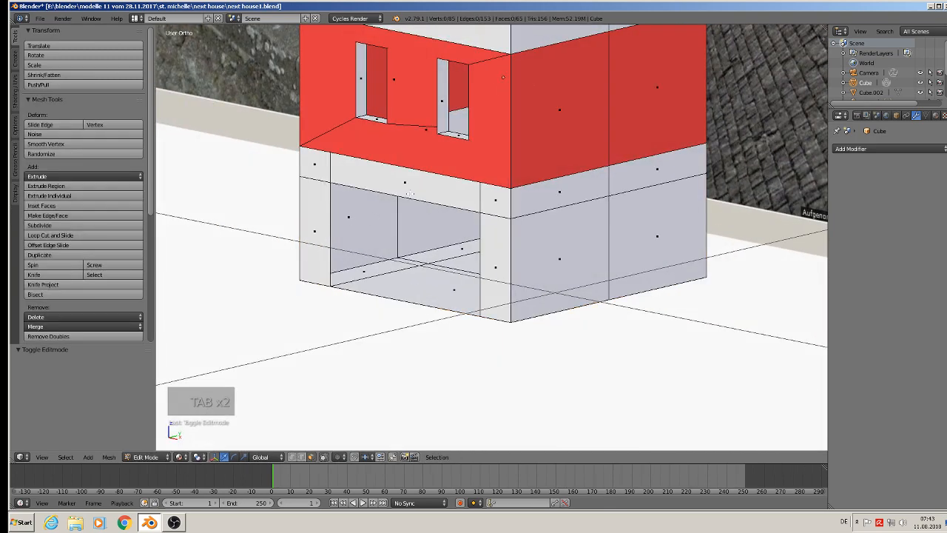
Extrude the side and top edges of the shop-front opening inward along Y and fill the recess with a back face.
{"action": "left_click", "coordinate": [301, 456]}
{"action": "right_click", "coordinate": [326, 214]}
{"action": "right_click", "coordinate": [355, 186], "text": "shift"}
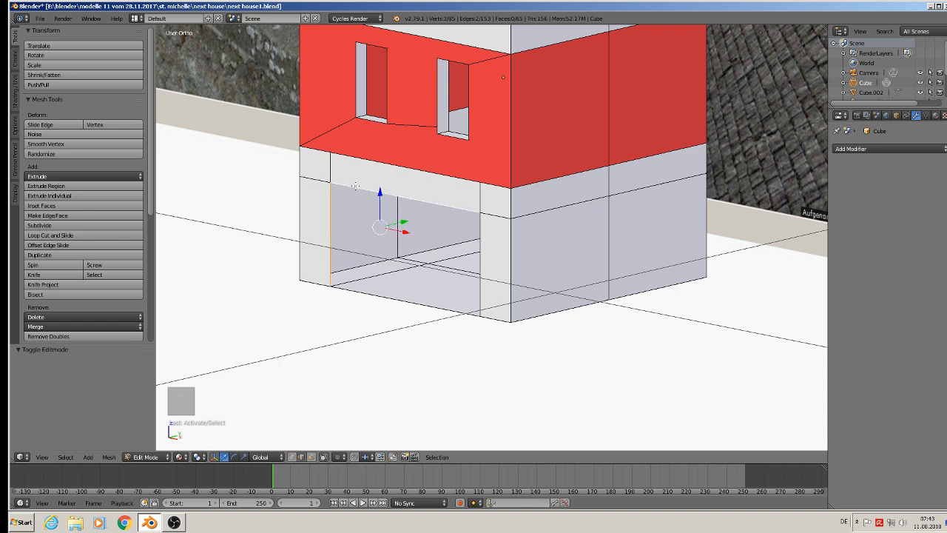
{"action": "right_click", "coordinate": [484, 253], "text": "shift"}
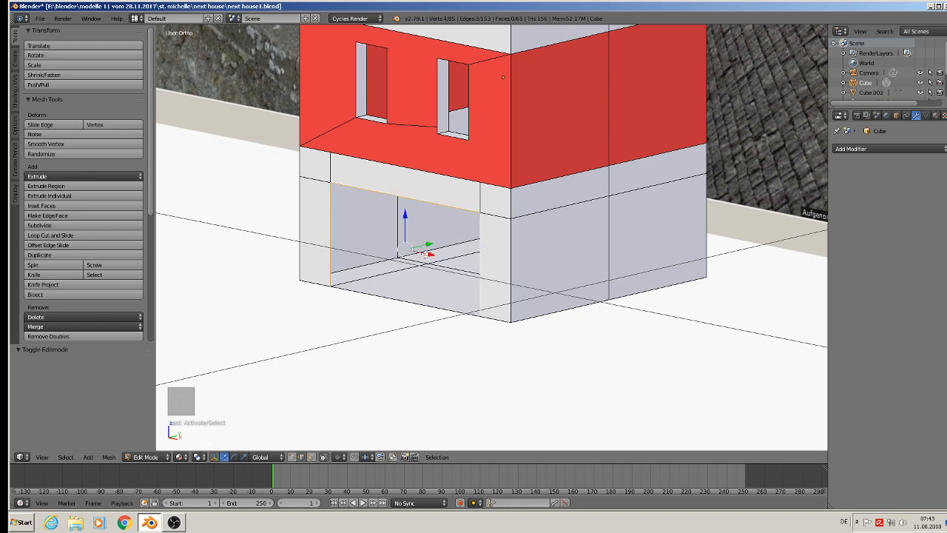
{"action": "key", "text": "e"}
{"action": "left_click", "coordinate": [426, 254]}
{"action": "left_click_drag", "start_coordinate": [431, 245], "coordinate": [474, 238]}
{"action": "key", "text": "f"}
{"action": "key", "text": "a"}
{"action": "middle_click_drag", "start_coordinate": [474, 238], "coordinate": [460, 306]}
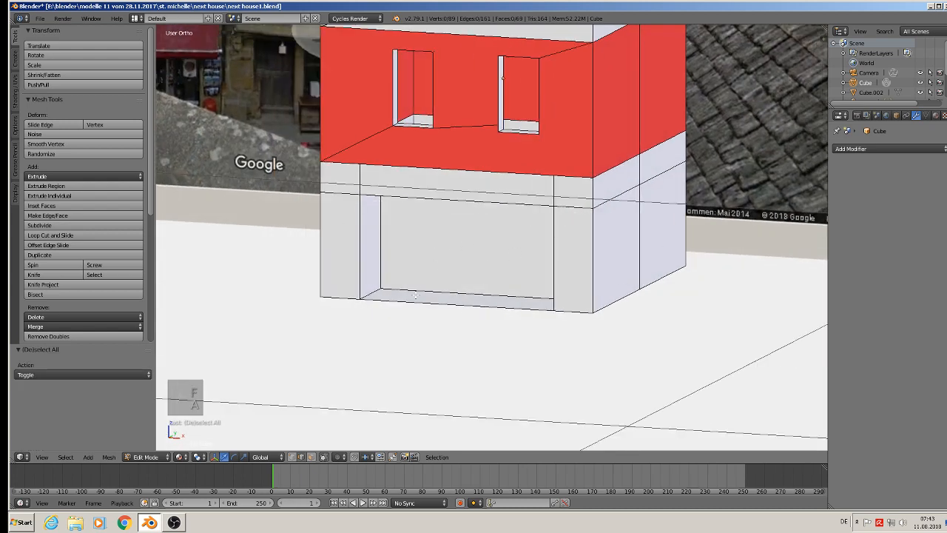
Move the back face of the shop-front recess slightly forward along Y to make the recess shallower.
{"action": "left_click", "coordinate": [313, 456]}
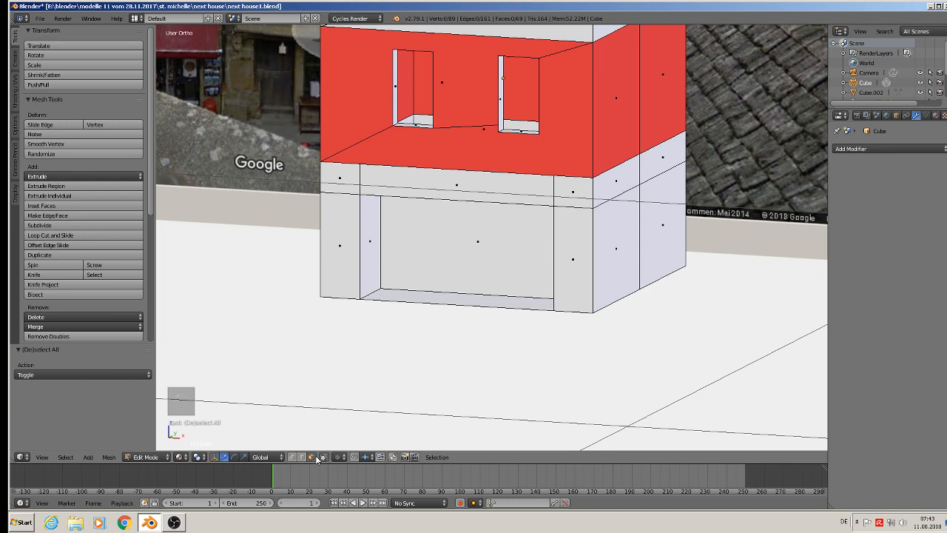
{"action": "right_click", "coordinate": [536, 232]}
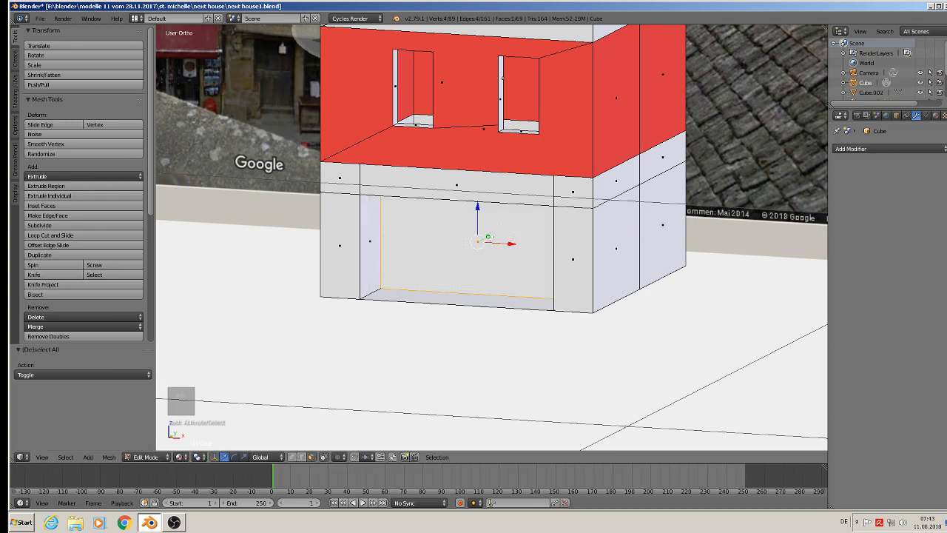
{"action": "key", "text": "g"}
{"action": "key", "text": "y"}
{"action": "left_click", "coordinate": [483, 245]}
{"action": "scroll", "coordinate": [483, 245], "scroll_direction": "down", "scroll_amount": 4}
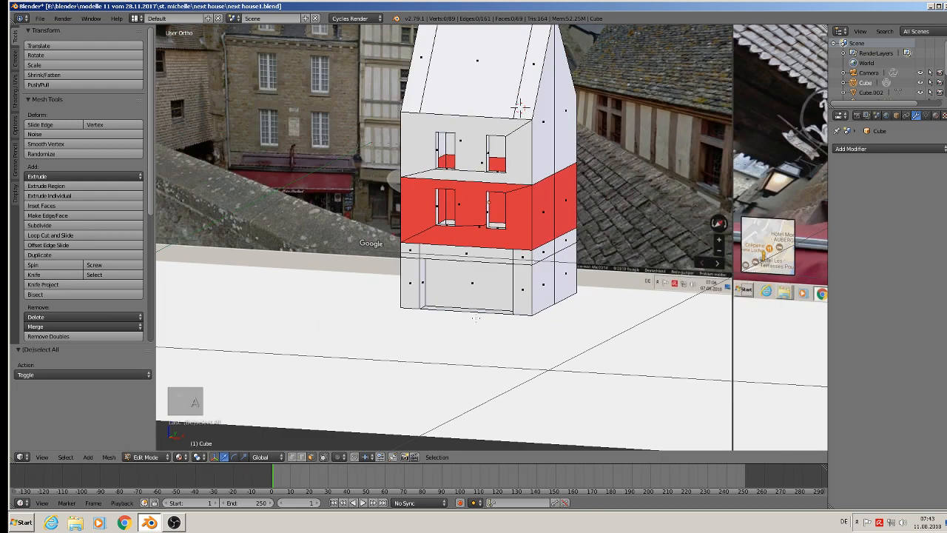
Check the whole house in object and edit mode and save next house1.blend.
{"action": "key", "text": "Tab"}
{"action": "scroll", "coordinate": [464, 304], "scroll_direction": "down", "scroll_amount": 1}
{"action": "scroll", "coordinate": [436, 220], "scroll_direction": "up", "scroll_amount": 8}
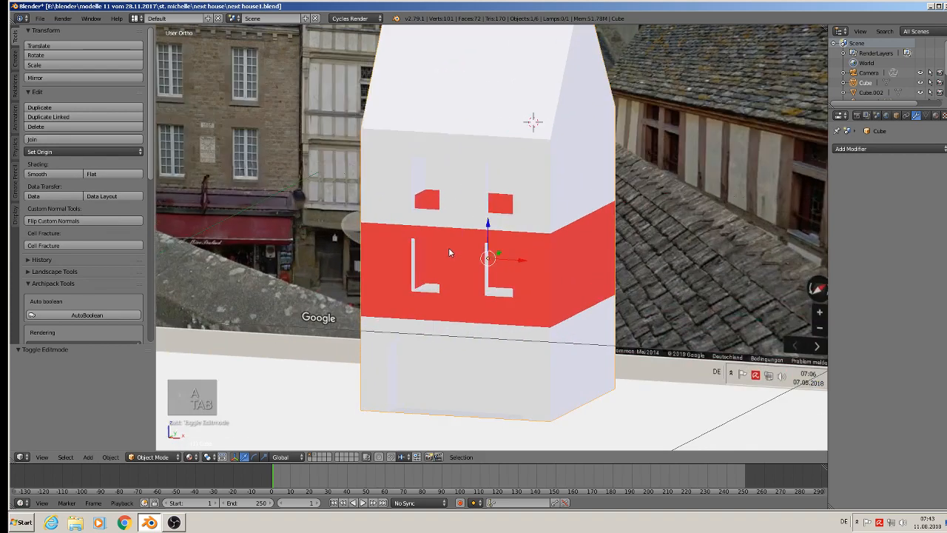
{"action": "key", "text": "Tab"}
{"action": "scroll", "coordinate": [436, 220], "scroll_direction": "down", "scroll_amount": 6}
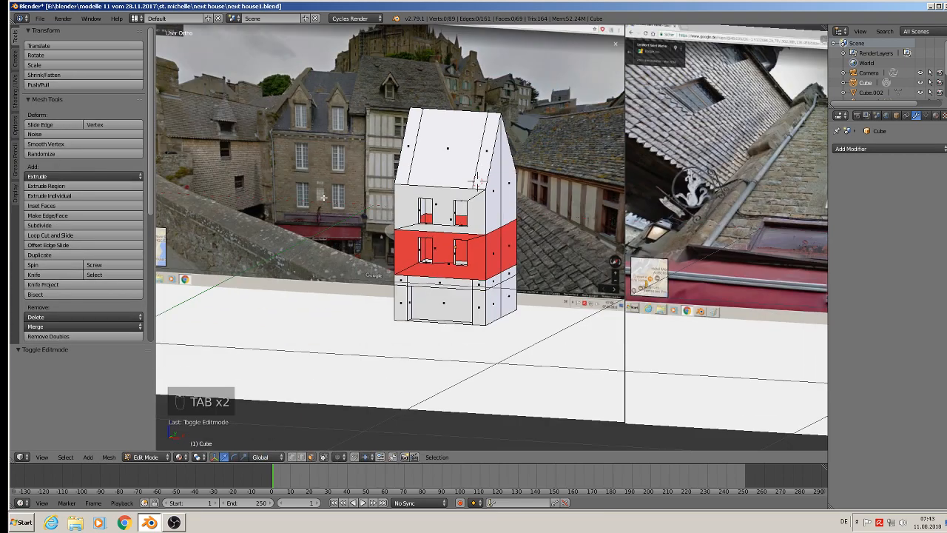
{"action": "left_click", "coordinate": [40, 17]}
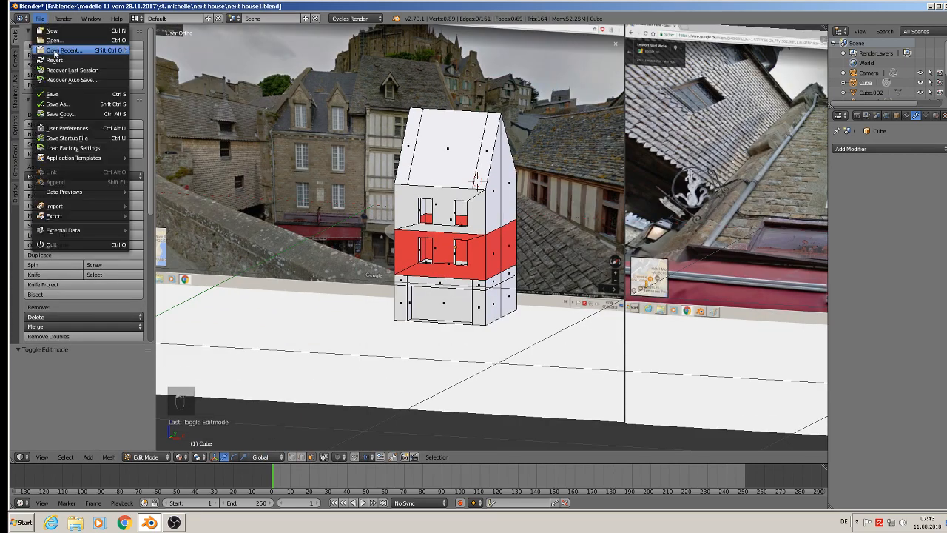
{"action": "left_click", "coordinate": [51, 85]}
{"action": "scroll", "coordinate": [342, 214], "scroll_direction": "up", "scroll_amount": 1}
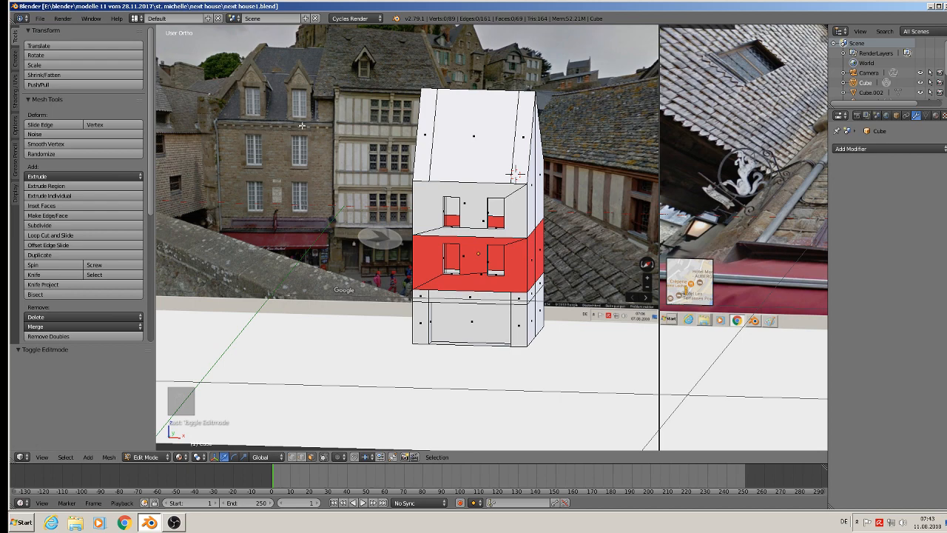
Leave edit mode on the house, start a second Blender instance and open the recent file big mansion 4.blend.
{"action": "key", "text": "Tab"}
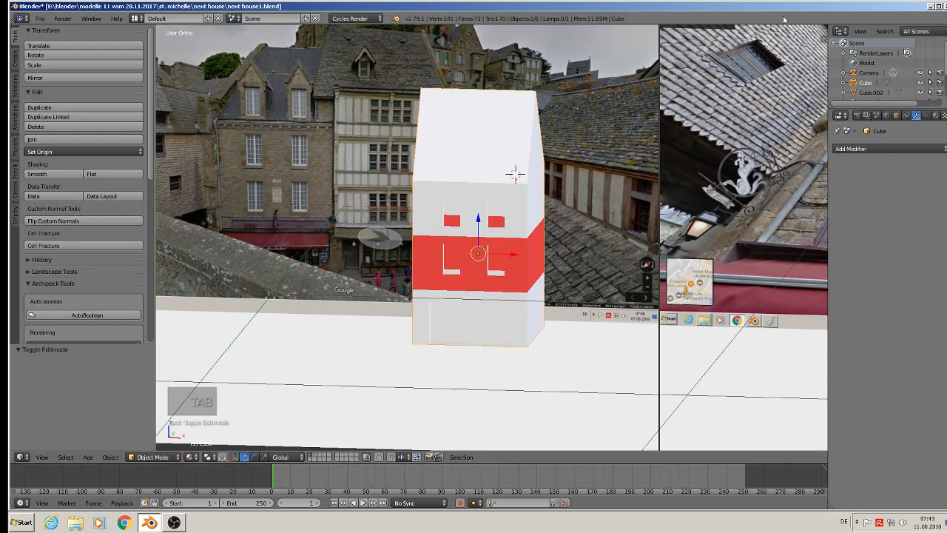
{"action": "left_click", "coordinate": [930, 6]}
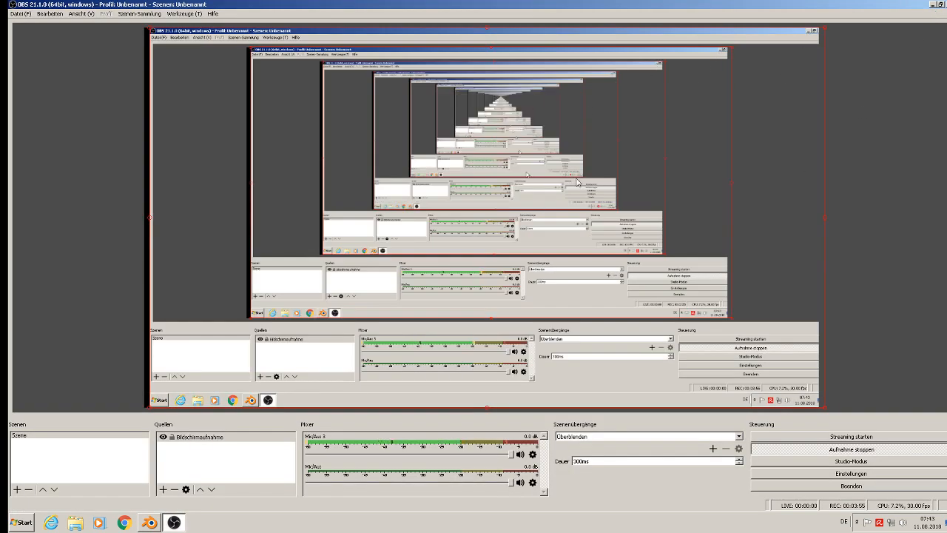
{"action": "left_click", "coordinate": [931, 6]}
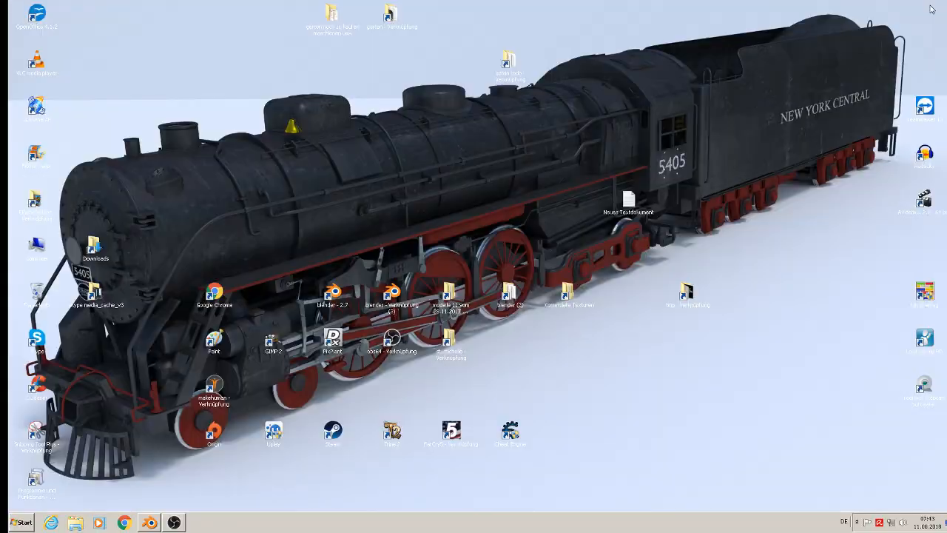
{"action": "double_click", "coordinate": [398, 290]}
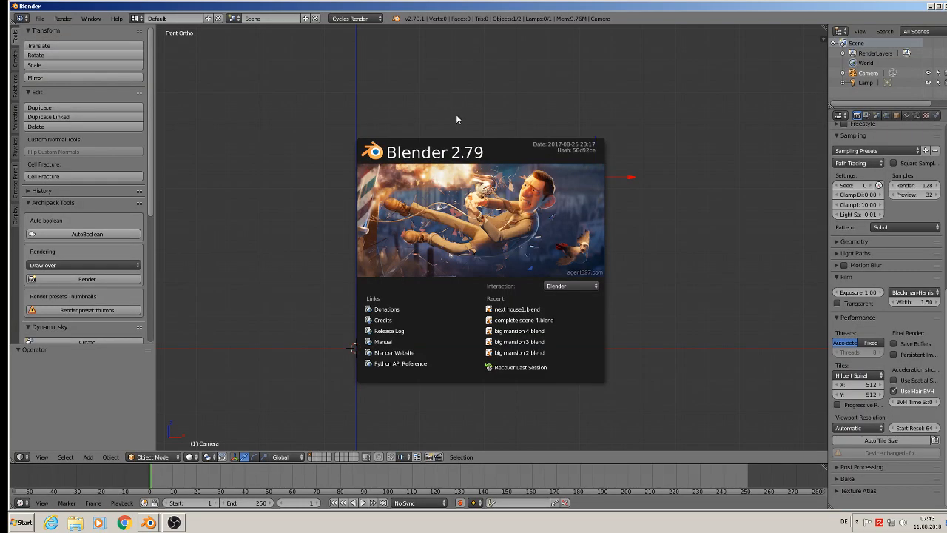
{"action": "left_click", "coordinate": [536, 331]}
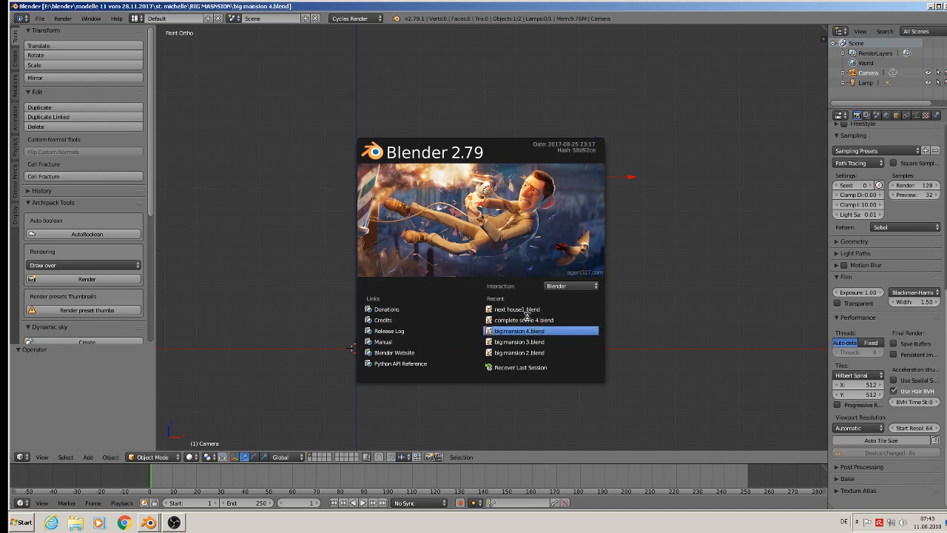
{"action": "scroll", "coordinate": [452, 250], "scroll_direction": "up", "scroll_amount": 3}
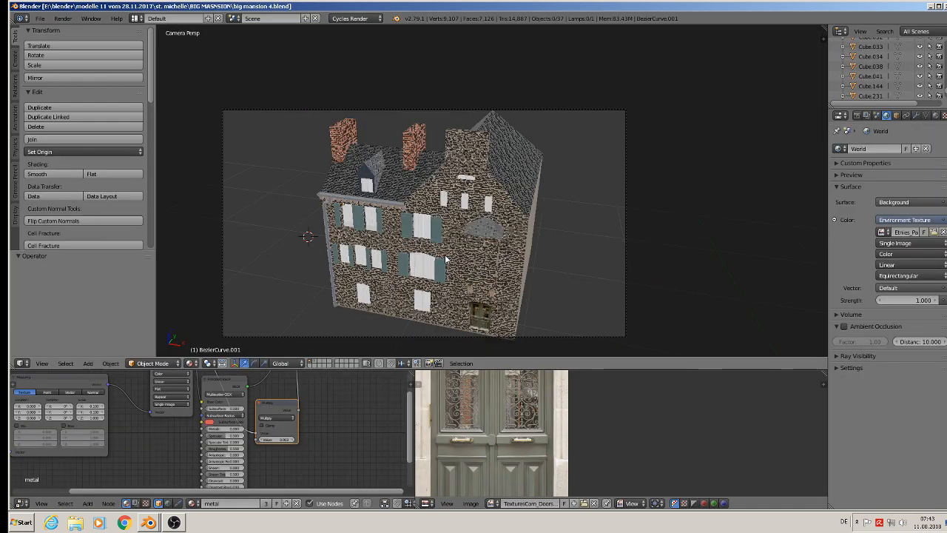
Pull the upper-floor window between the two green shutters out of the mansion's front wall along Y and inspect its mesh.
{"action": "key", "text": "KP_0"}
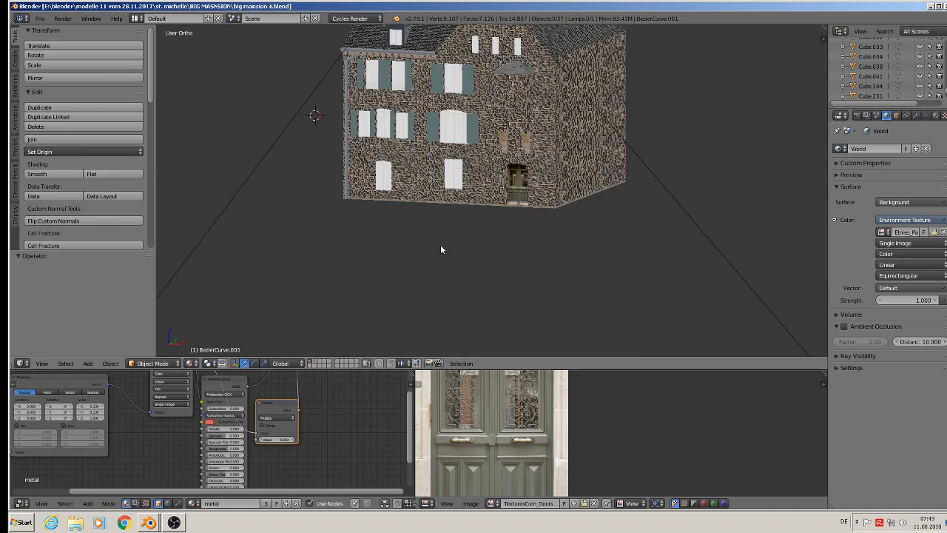
{"action": "scroll", "coordinate": [454, 113], "scroll_direction": "up", "scroll_amount": 2}
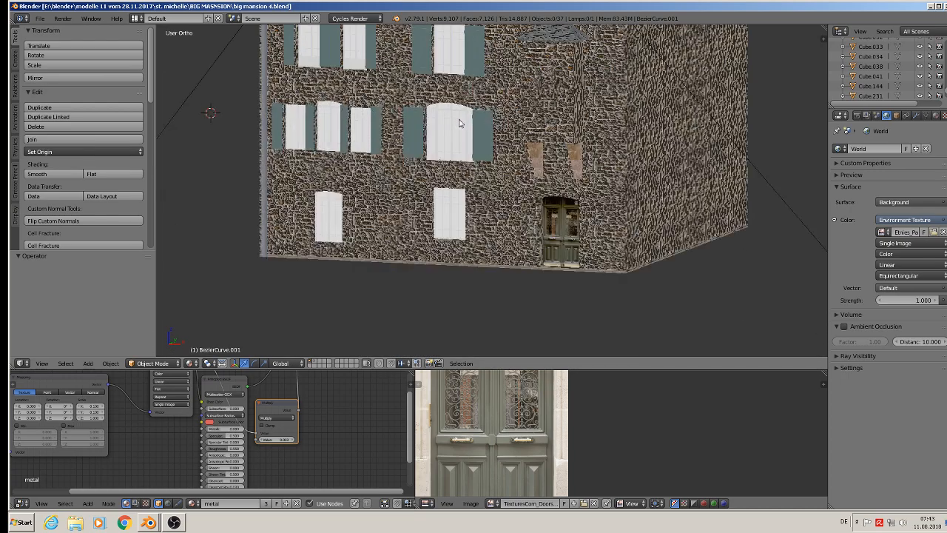
{"action": "right_click", "coordinate": [456, 53]}
{"action": "key", "text": "g"}
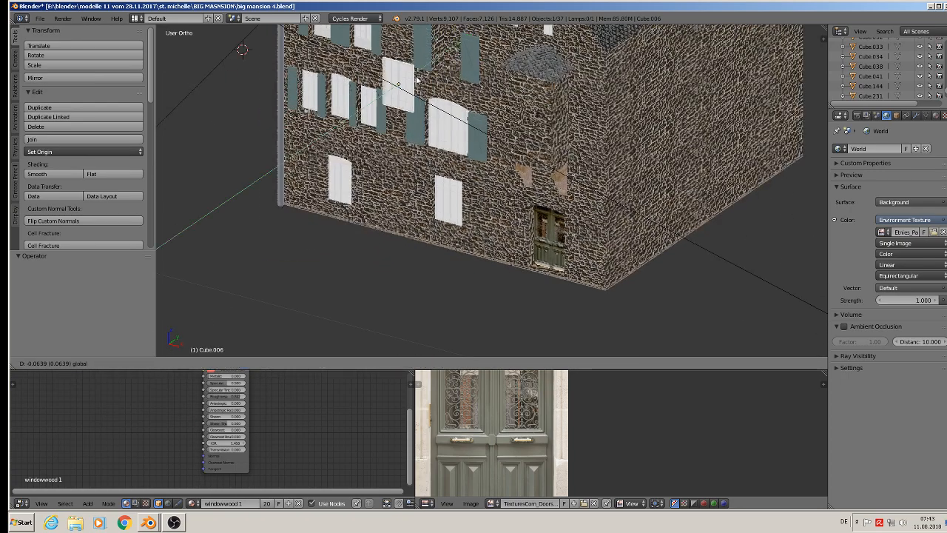
{"action": "left_click", "coordinate": [392, 89]}
{"action": "key", "text": "Tab"}
{"action": "scroll", "coordinate": [390, 89], "scroll_direction": "up", "scroll_amount": 5}
{"action": "scroll", "coordinate": [381, 92], "scroll_direction": "down", "scroll_amount": 5}
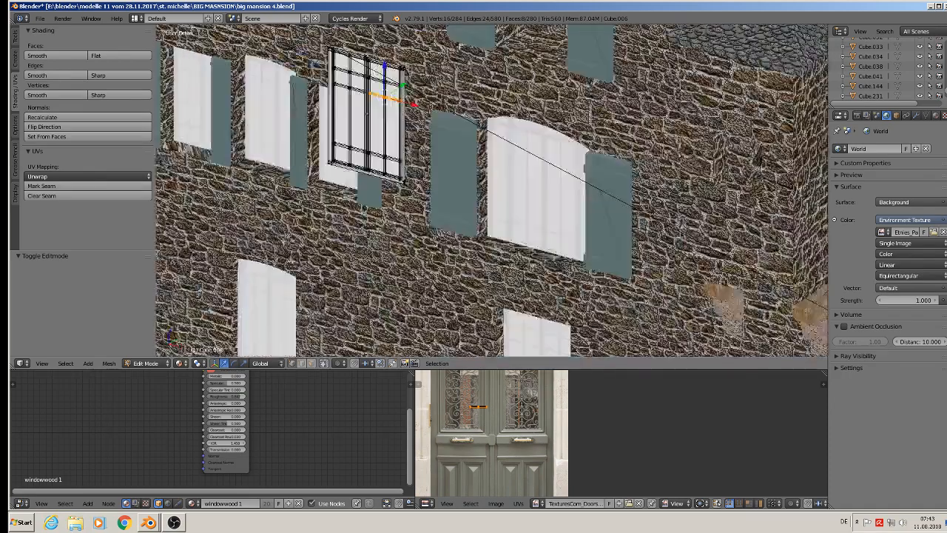
{"action": "key", "text": "Tab"}
{"action": "middle_click_drag", "start_coordinate": [377, 94], "coordinate": [374, 182], "text": "shift"}
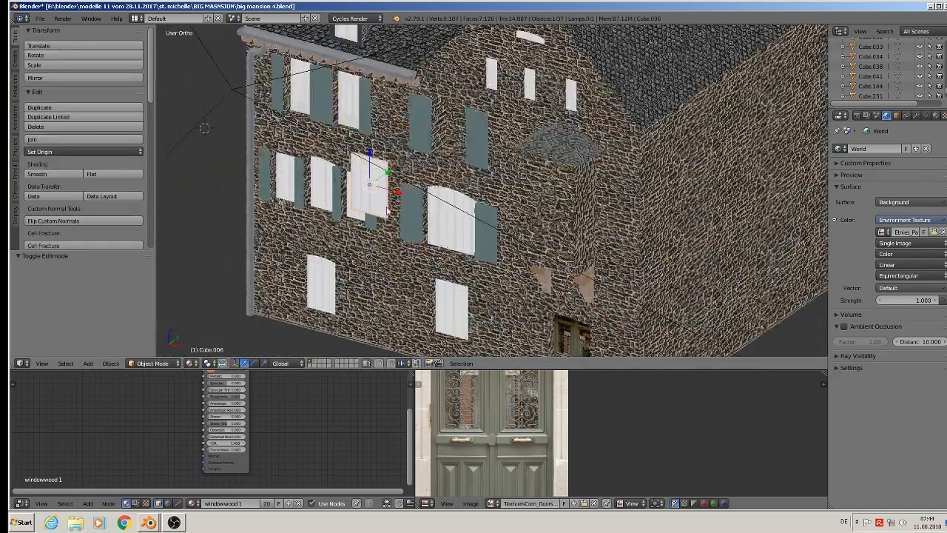
Select the mansion's roof gutter together with its drainpipe and move them -0.163 along Y, away from the front wall.
{"action": "right_click", "coordinate": [293, 48]}
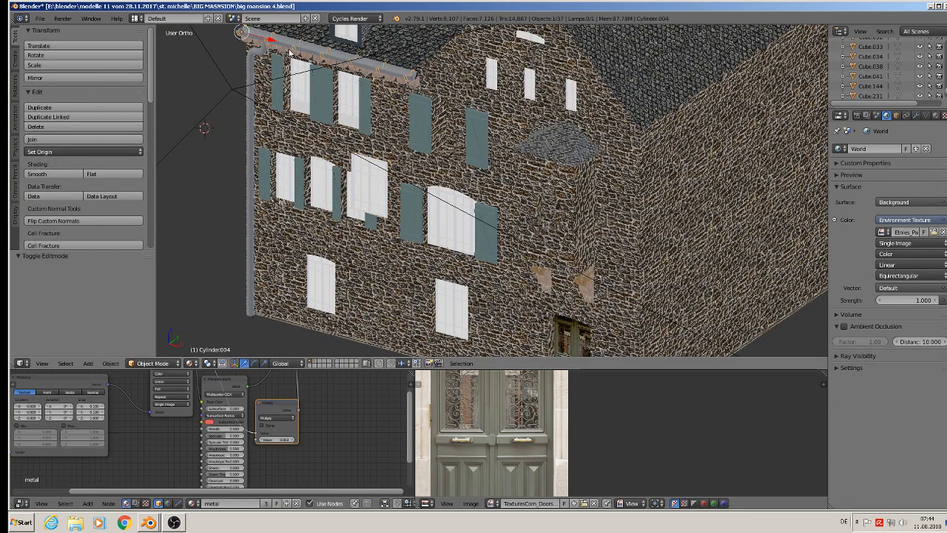
{"action": "right_click", "coordinate": [285, 51], "text": "shift"}
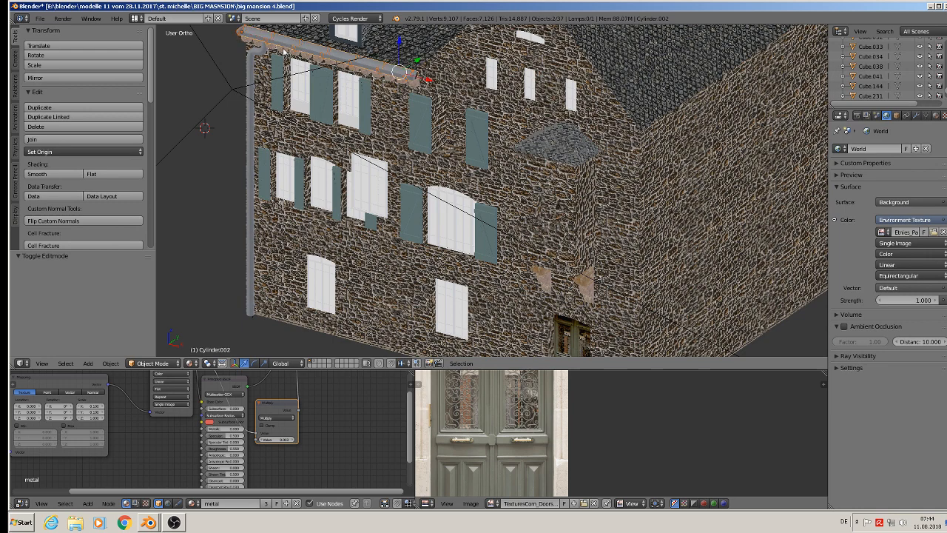
{"action": "right_click", "coordinate": [252, 74], "text": "shift"}
{"action": "key", "text": "g"}
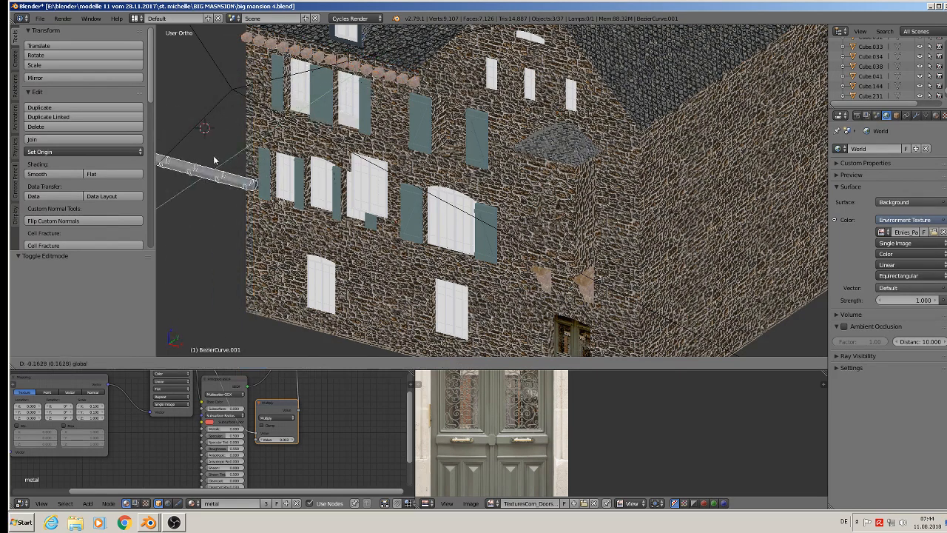
{"action": "left_click", "coordinate": [215, 160]}
Move the pulled-out window a further -0.141 along Y so it stands well clear of the mansion.
{"action": "middle_click_drag", "start_coordinate": [359, 161], "coordinate": [447, 95], "text": "shift"}
{"action": "right_click", "coordinate": [448, 95]}
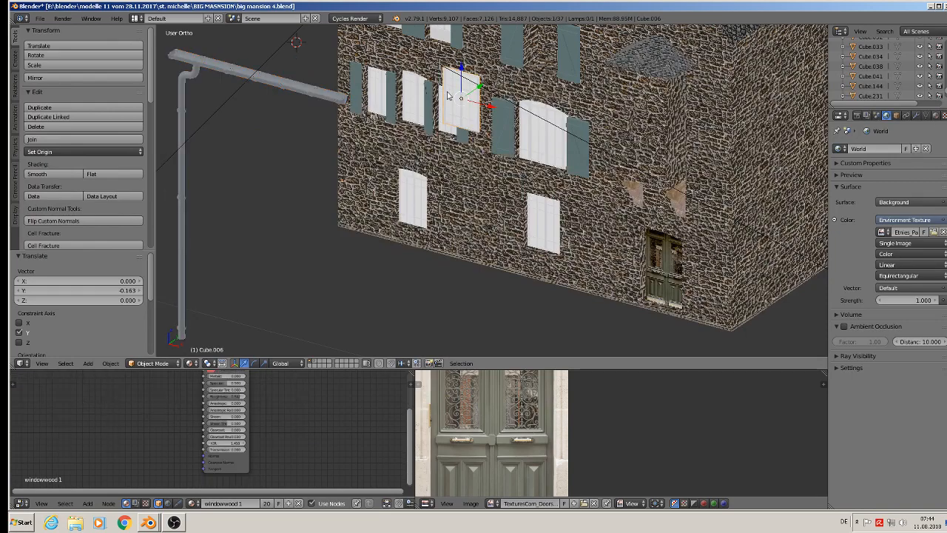
{"action": "left_click_drag", "start_coordinate": [479, 87], "coordinate": [347, 185]}
{"action": "scroll", "coordinate": [363, 192], "scroll_direction": "down", "scroll_amount": 4}
{"action": "middle_click_drag", "start_coordinate": [363, 194], "coordinate": [332, 207]}
{"action": "scroll", "coordinate": [335, 201], "scroll_direction": "up", "scroll_amount": 2}
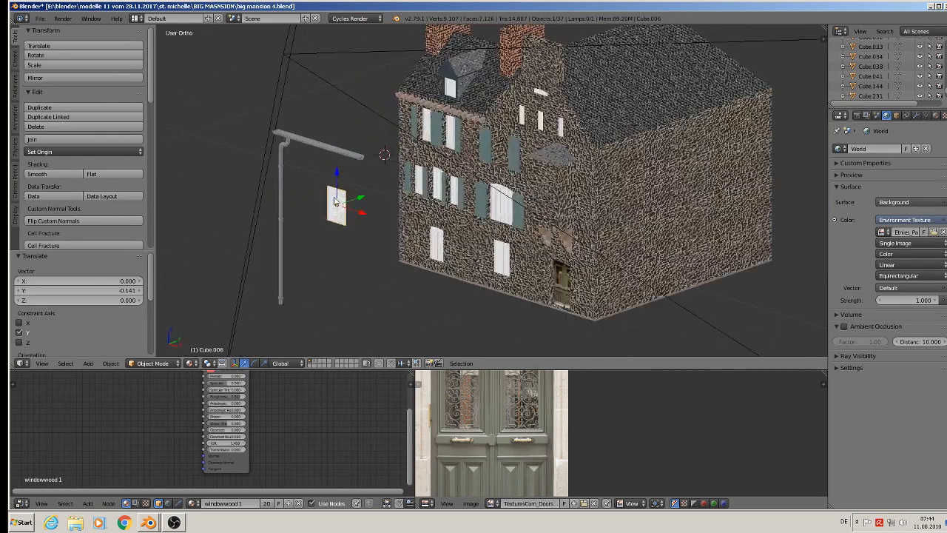
{"action": "scroll", "coordinate": [334, 201], "scroll_direction": "up", "scroll_amount": 1}
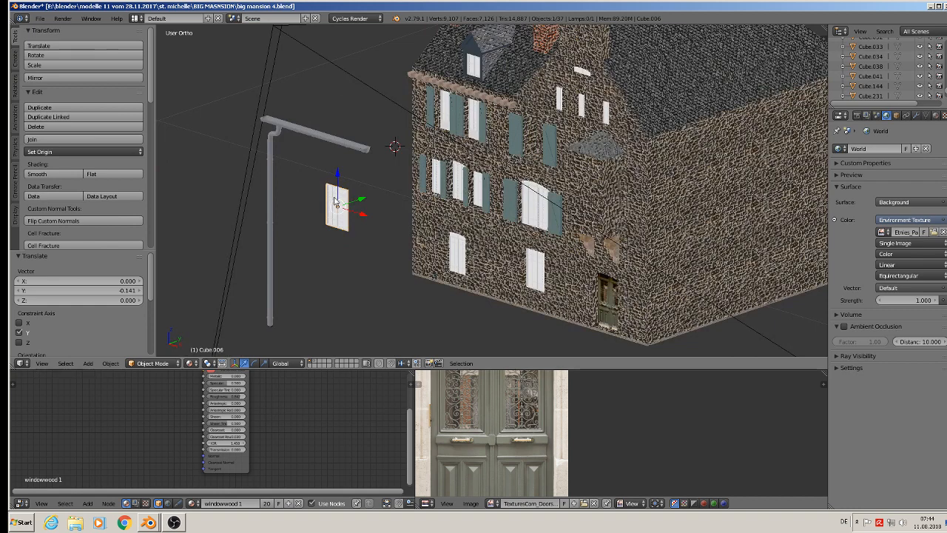
Add the roof gutter, its fittings and the drainpipe to the window selection and copy all of them to the buffer.
{"action": "right_click", "coordinate": [302, 145]}
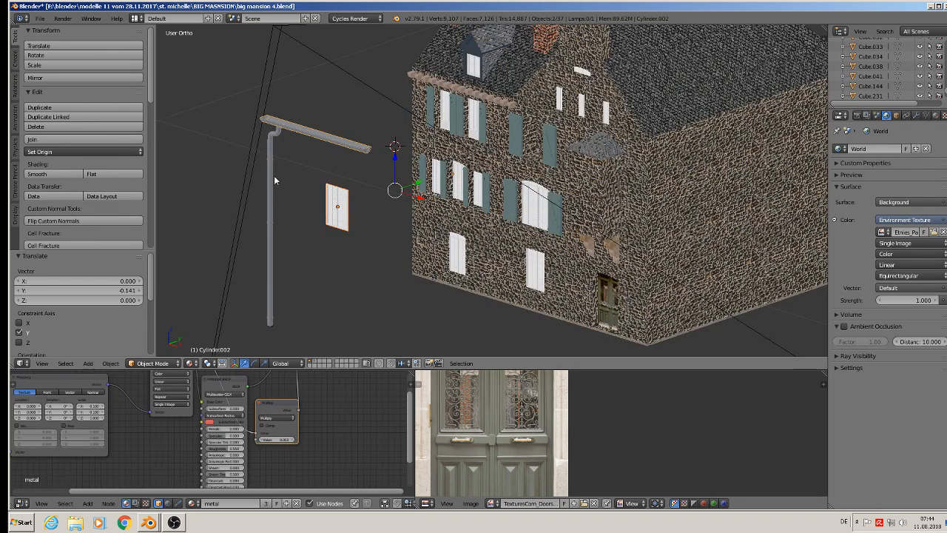
{"action": "right_click", "coordinate": [278, 130], "text": "shift"}
{"action": "right_click", "coordinate": [271, 164], "text": "shift"}
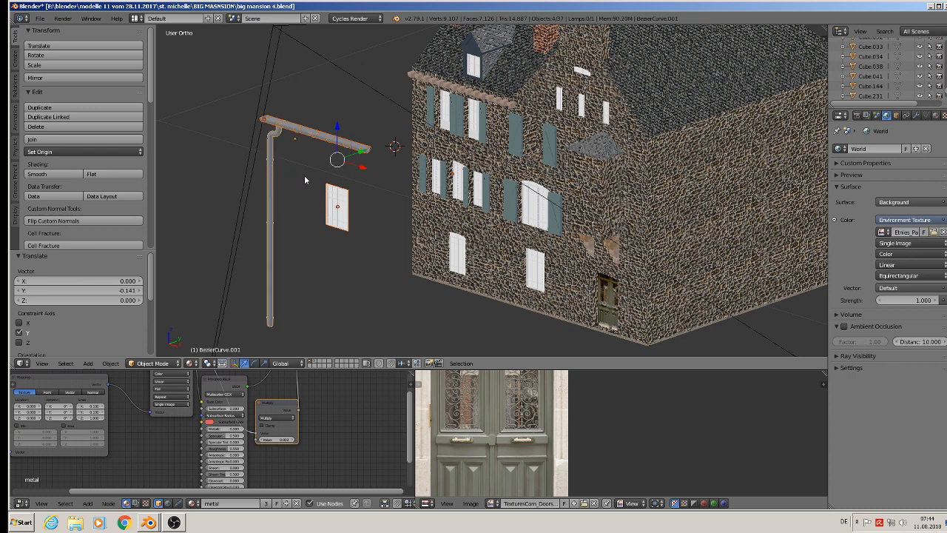
{"action": "key", "text": "ctrl+c"}
Switch to the Blender instance with next house1.blend and paste the copied window, gutter and drainpipe.
{"action": "left_click", "coordinate": [155, 528]}
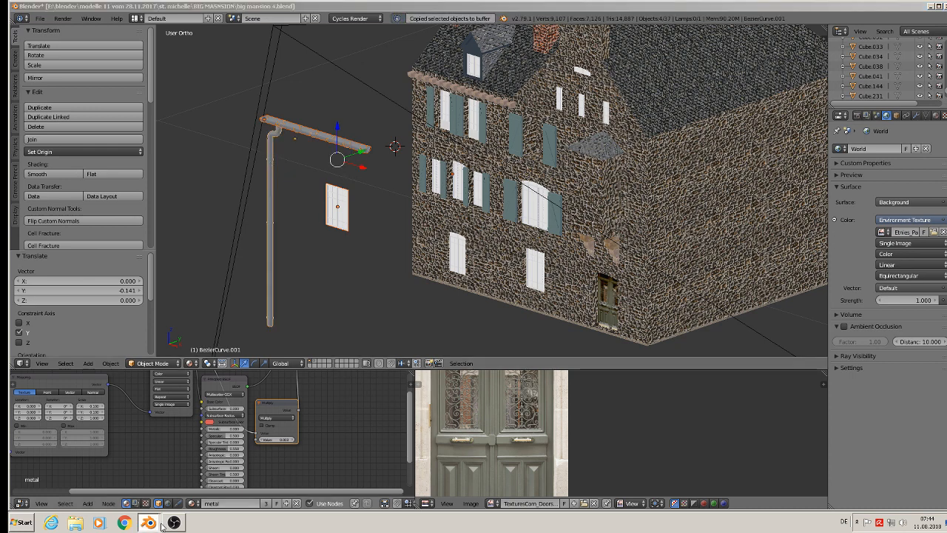
{"action": "left_click", "coordinate": [204, 491]}
{"action": "scroll", "coordinate": [568, 285], "scroll_direction": "down", "scroll_amount": 5}
{"action": "left_click", "coordinate": [567, 310]}
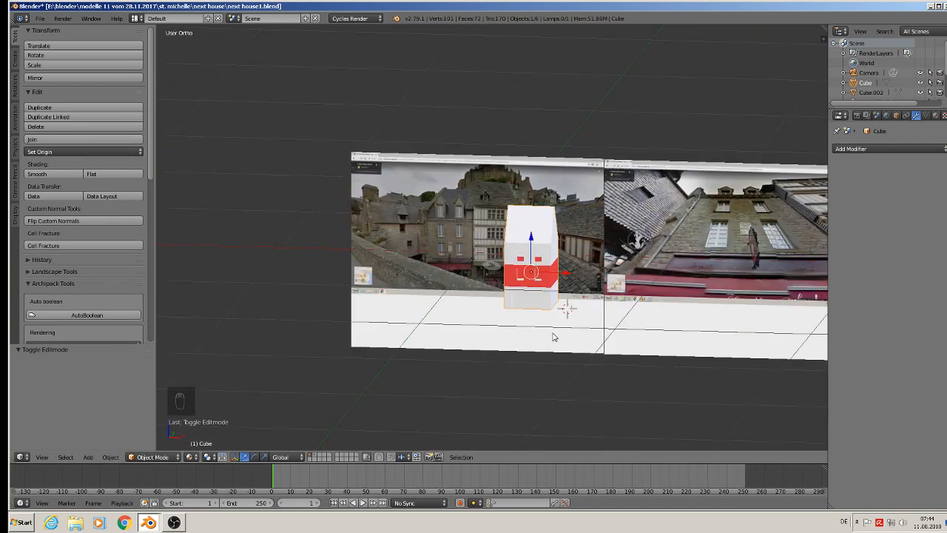
{"action": "key", "text": "ctrl+v"}
{"action": "scroll", "coordinate": [553, 336], "scroll_direction": "down", "scroll_amount": 4}
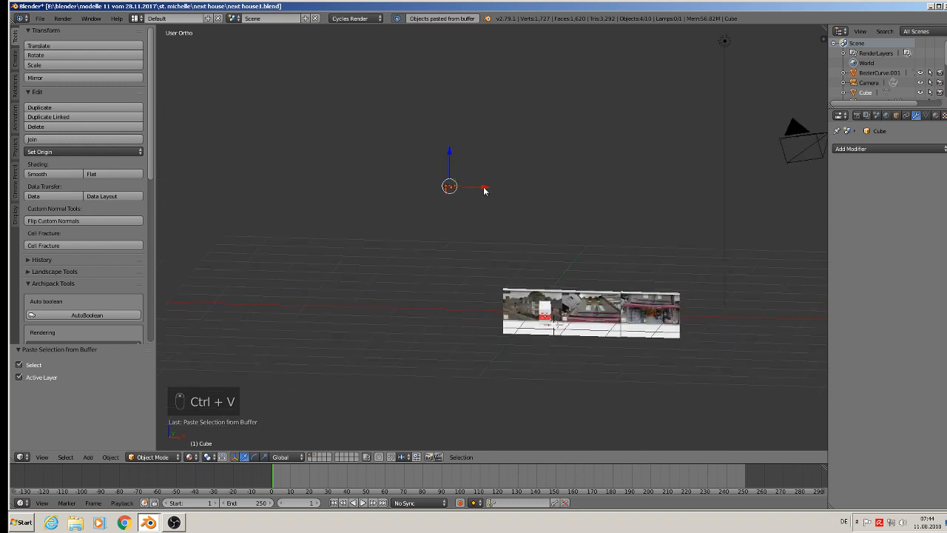
Move the pasted objects along X and Z to the house and scale them up by 4.575.
{"action": "left_click_drag", "start_coordinate": [484, 191], "coordinate": [577, 212]}
{"action": "left_click_drag", "start_coordinate": [547, 156], "coordinate": [540, 276]}
{"action": "key", "text": "s"}
{"action": "left_click", "coordinate": [728, 419]}
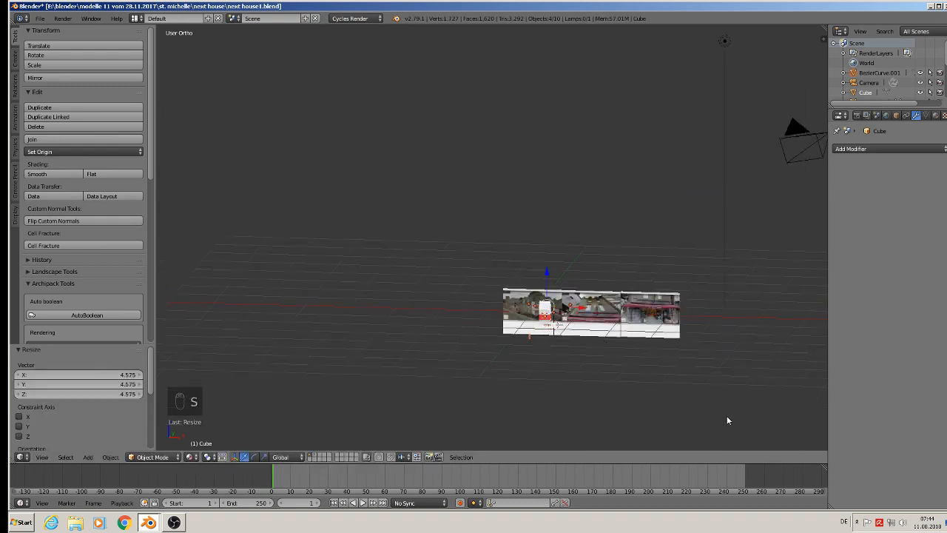
Move the pasted objects -2.915 along Y so they stand in front of the house, and view them from the front.
{"action": "middle_click_drag", "start_coordinate": [728, 420], "coordinate": [550, 398]}
{"action": "left_click_drag", "start_coordinate": [578, 313], "coordinate": [447, 297]}
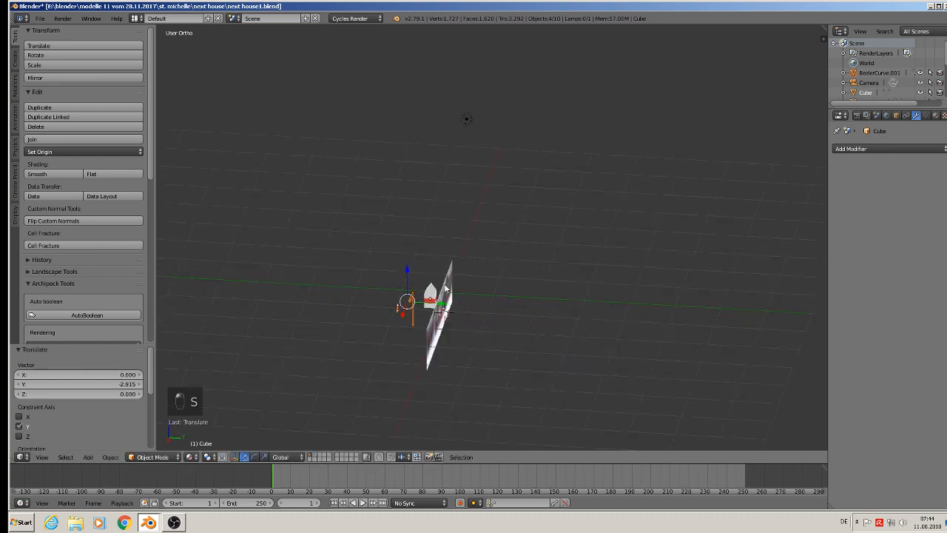
{"action": "key", "text": "KP_1"}
{"action": "scroll", "coordinate": [588, 278], "scroll_direction": "up", "scroll_amount": 10}
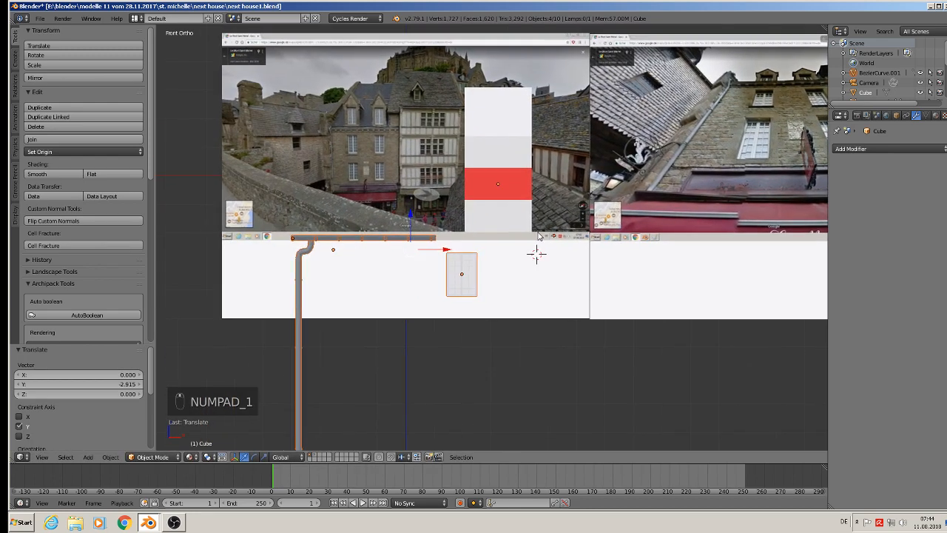
{"action": "middle_click_drag", "start_coordinate": [538, 236], "coordinate": [540, 236], "text": "shift"}
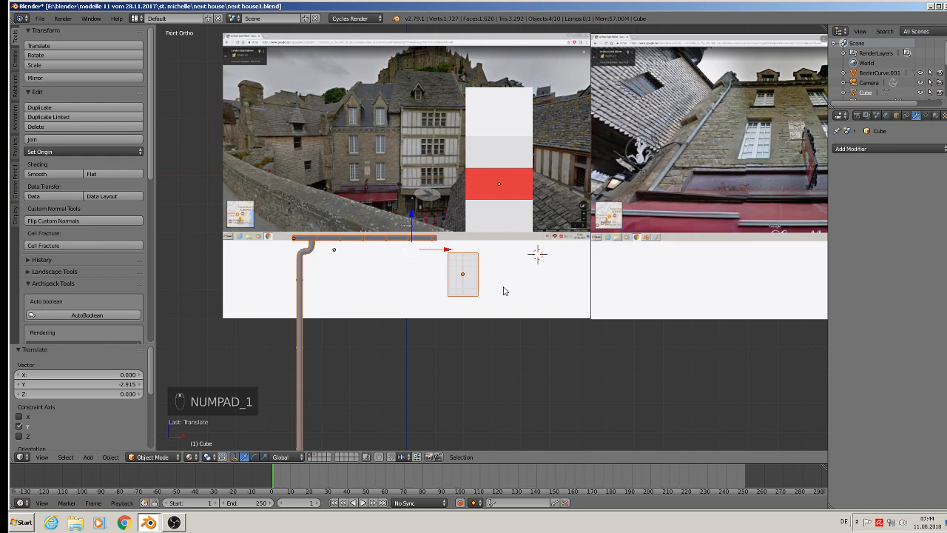
Deselect everything and examine the stone facade's windows and gutter in the first street-view reference.
{"action": "key", "text": "Tab"}
{"action": "key", "text": "Tab"}
{"action": "key", "text": "a"}
{"action": "key", "text": "a"}
{"action": "key", "text": "a"}
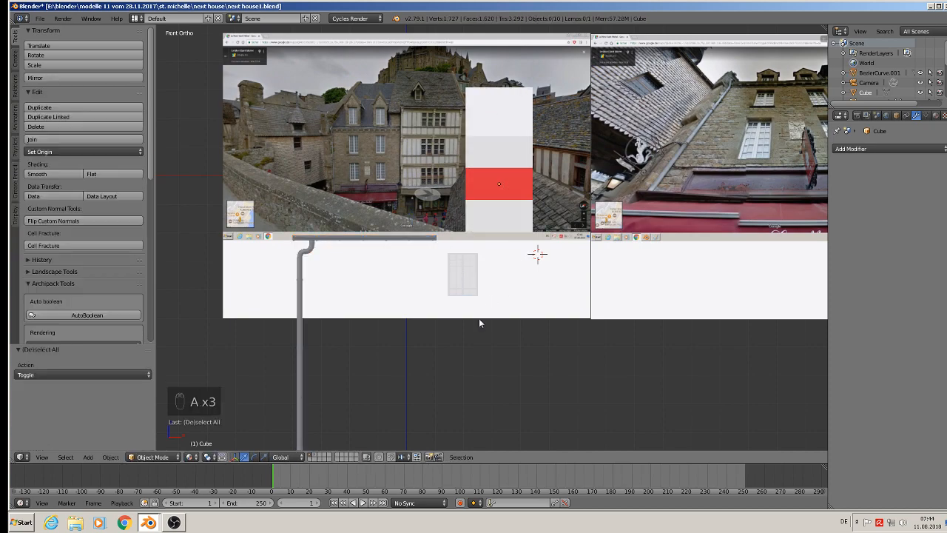
{"action": "scroll", "coordinate": [385, 151], "scroll_direction": "up", "scroll_amount": 3}
{"action": "scroll", "coordinate": [384, 150], "scroll_direction": "up", "scroll_amount": 3}
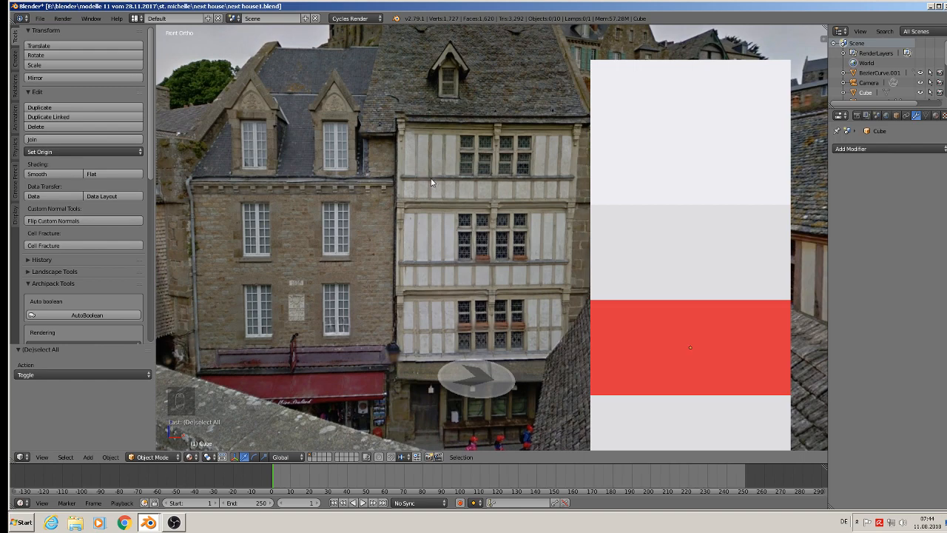
{"action": "scroll", "coordinate": [439, 239], "scroll_direction": "down", "scroll_amount": 4}
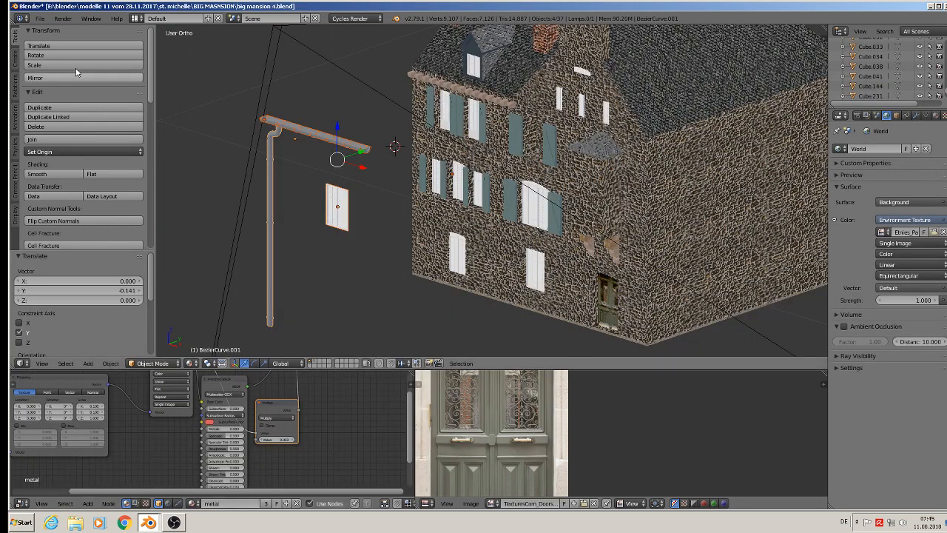
Return to the mansion's Blender instance and open haus9.blend from the haus 1 folder.
{"action": "left_click", "coordinate": [39, 17]}
{"action": "left_click", "coordinate": [57, 41]}
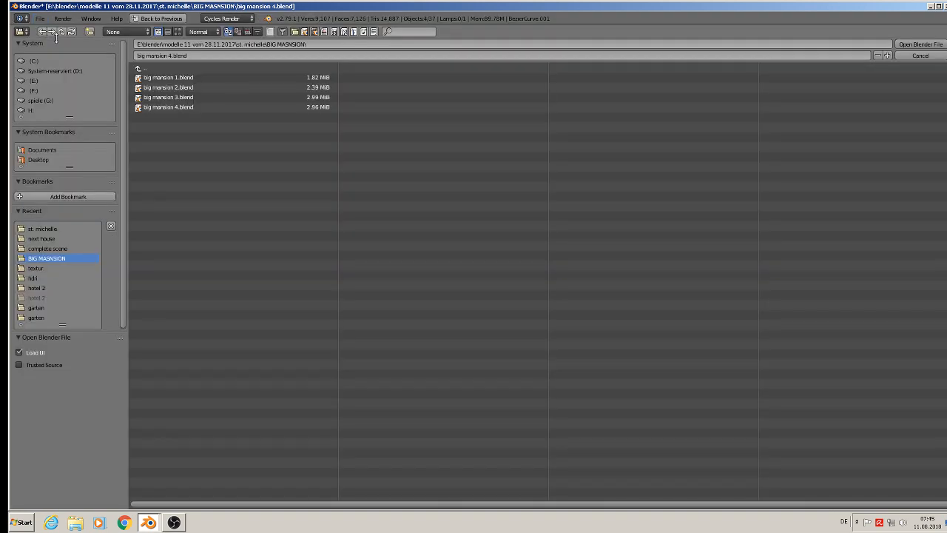
{"action": "left_click", "coordinate": [151, 68]}
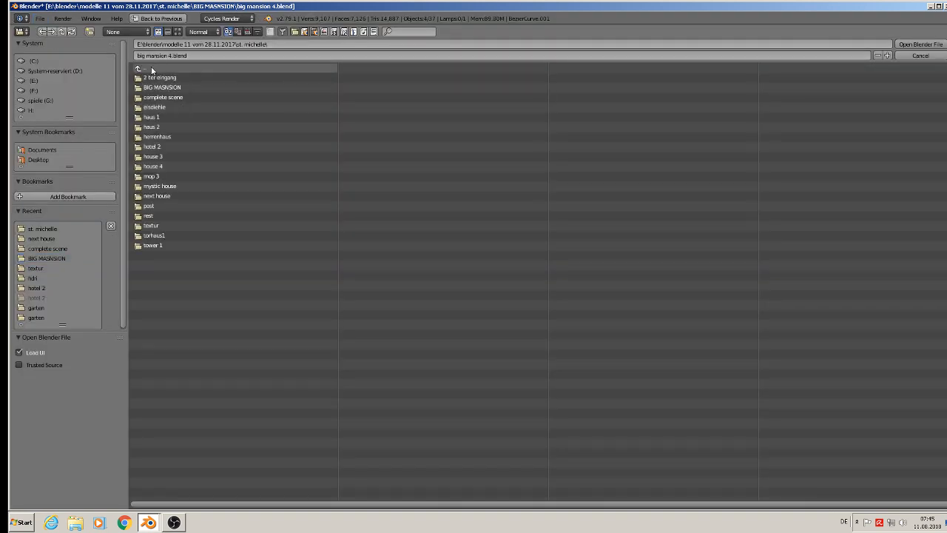
{"action": "left_click", "coordinate": [183, 117]}
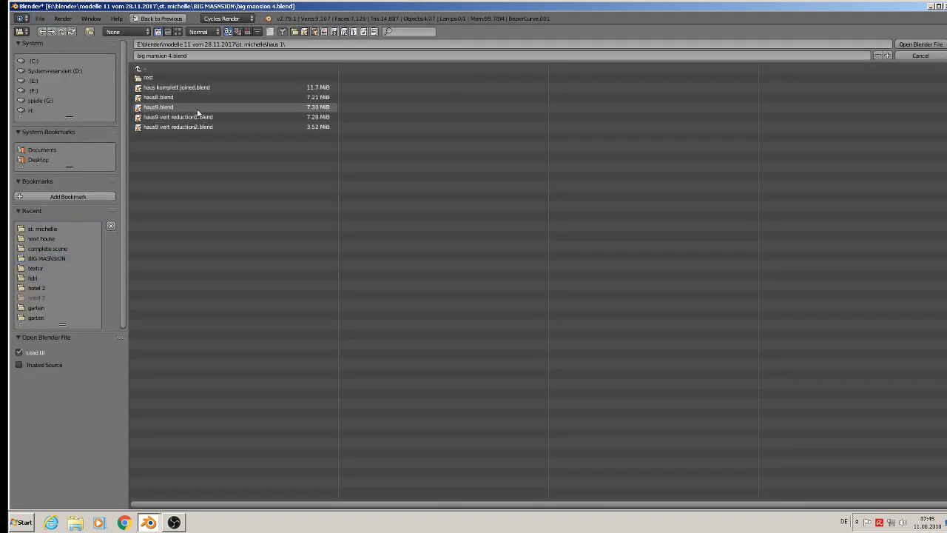
{"action": "double_click", "coordinate": [198, 109]}
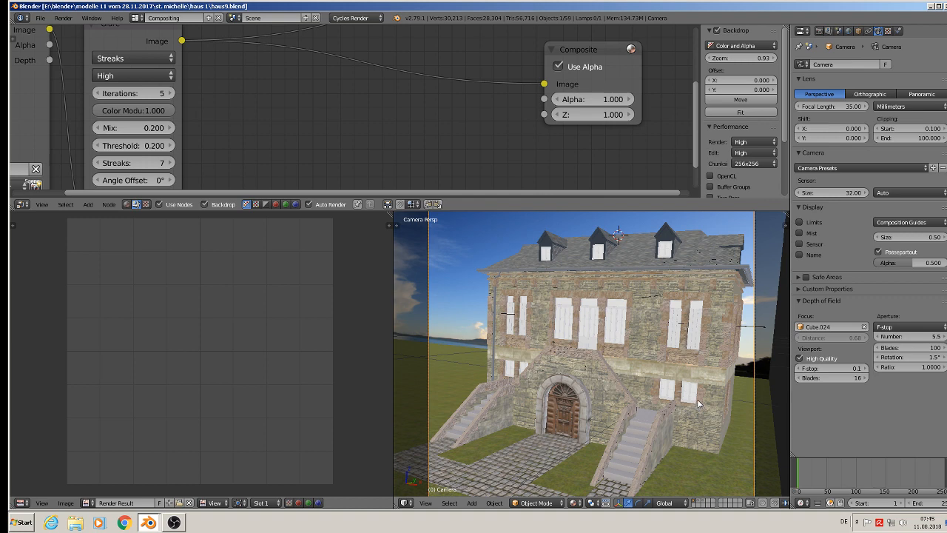
Switch to the Default screen layout and change its main area to a 3D view showing the whole house scene.
{"action": "left_click", "coordinate": [138, 17]}
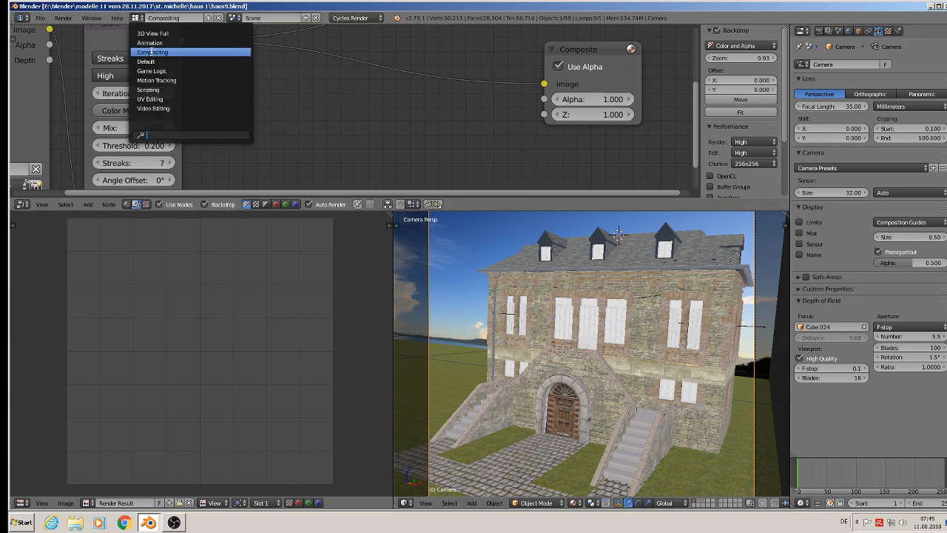
{"action": "left_click", "coordinate": [148, 61]}
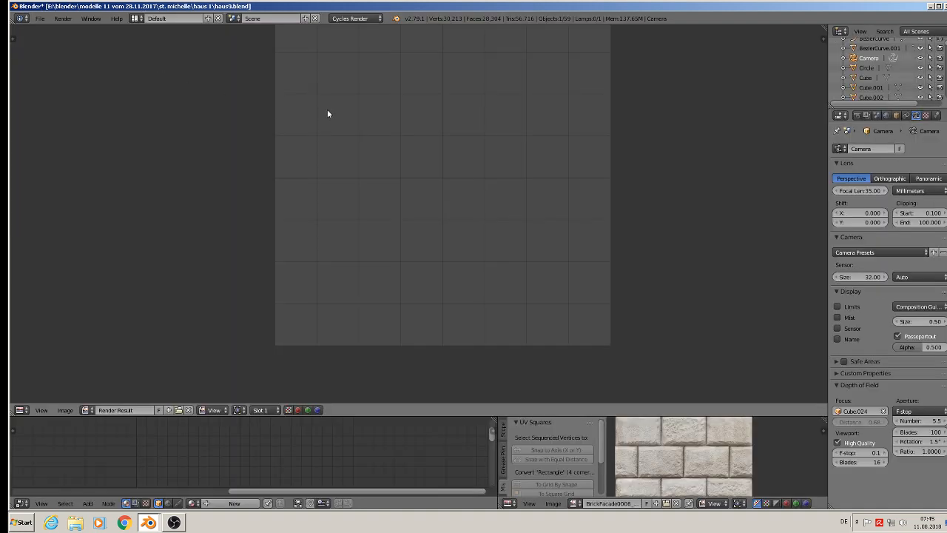
{"action": "key", "text": "KP_0"}
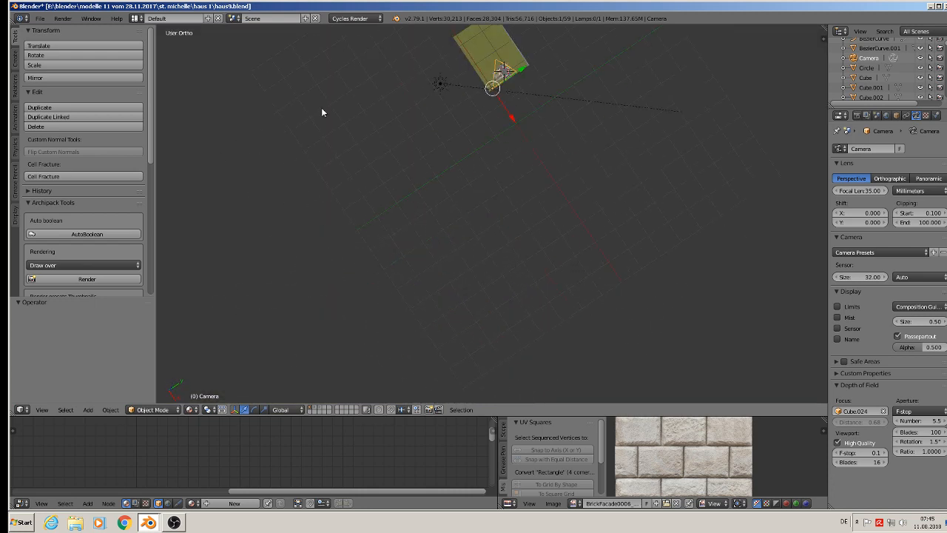
{"action": "middle_click_drag", "start_coordinate": [509, 96], "coordinate": [542, 186]}
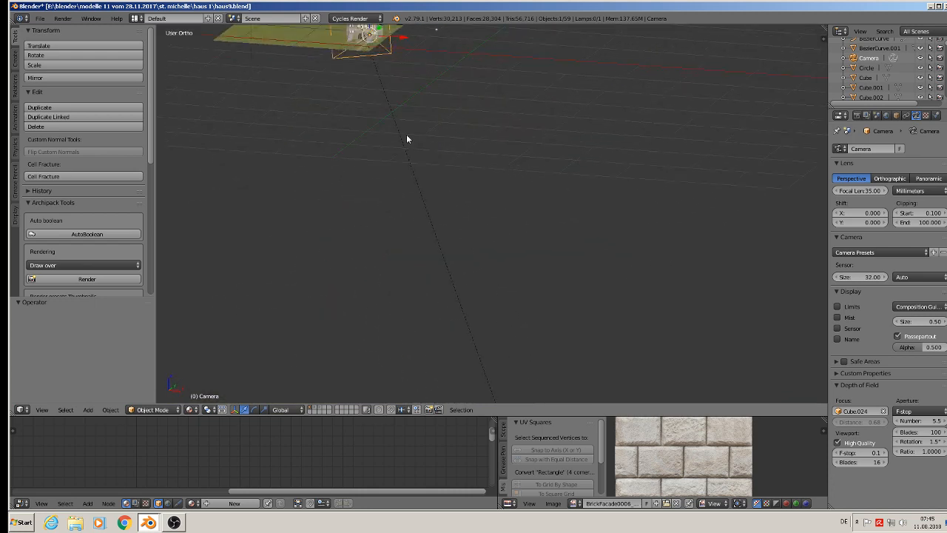
{"action": "middle_click_drag", "start_coordinate": [406, 139], "coordinate": [539, 346], "text": "shift"}
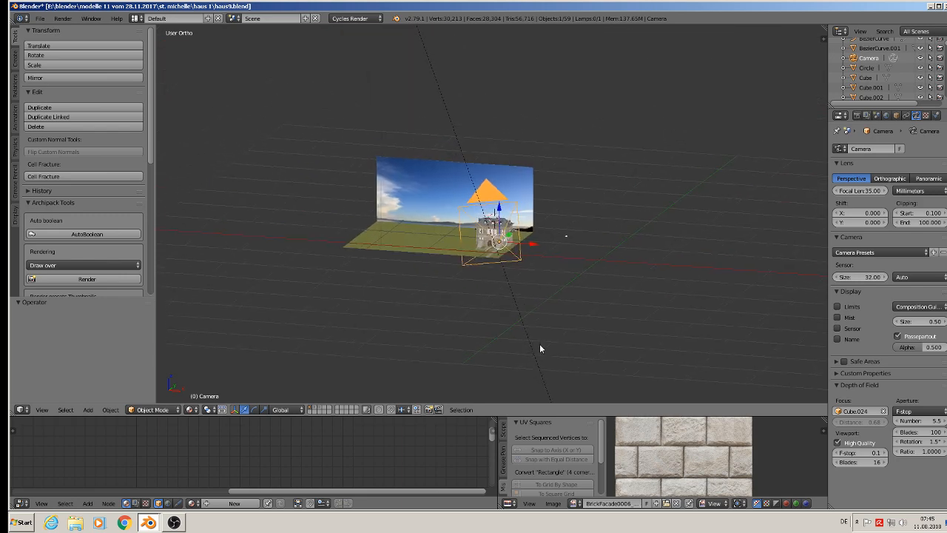
Show only the layer holding the separate stone-framed double window and select that window.
{"action": "left_click", "coordinate": [318, 411]}
{"action": "key", "text": "Home"}
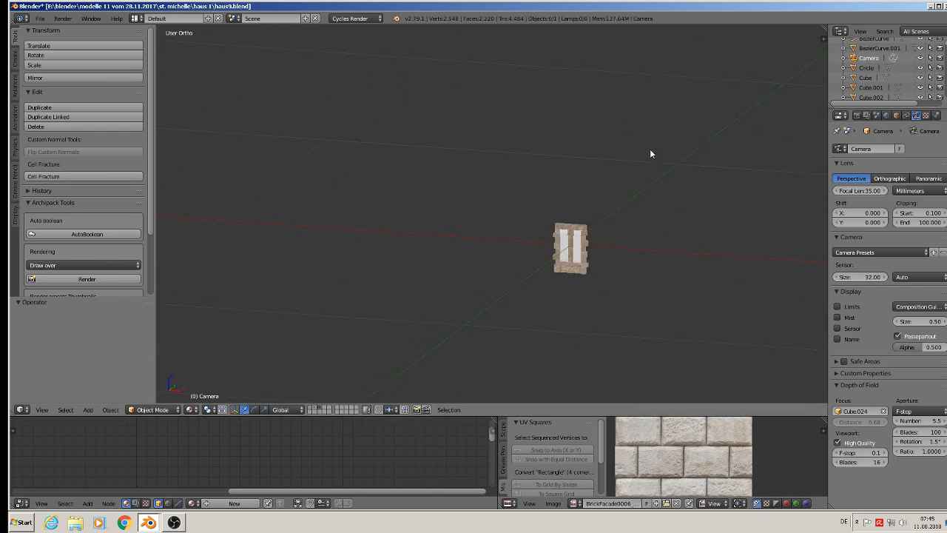
{"action": "scroll", "coordinate": [578, 248], "scroll_direction": "up", "scroll_amount": 4}
{"action": "right_click", "coordinate": [580, 253]}
{"action": "scroll", "coordinate": [579, 253], "scroll_direction": "down", "scroll_amount": 3}
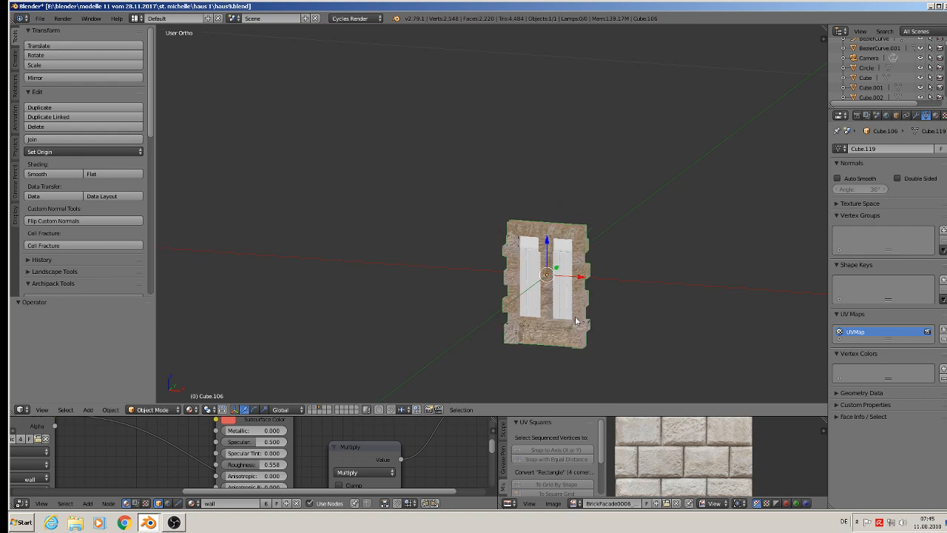
{"action": "scroll", "coordinate": [567, 335], "scroll_direction": "up", "scroll_amount": 4}
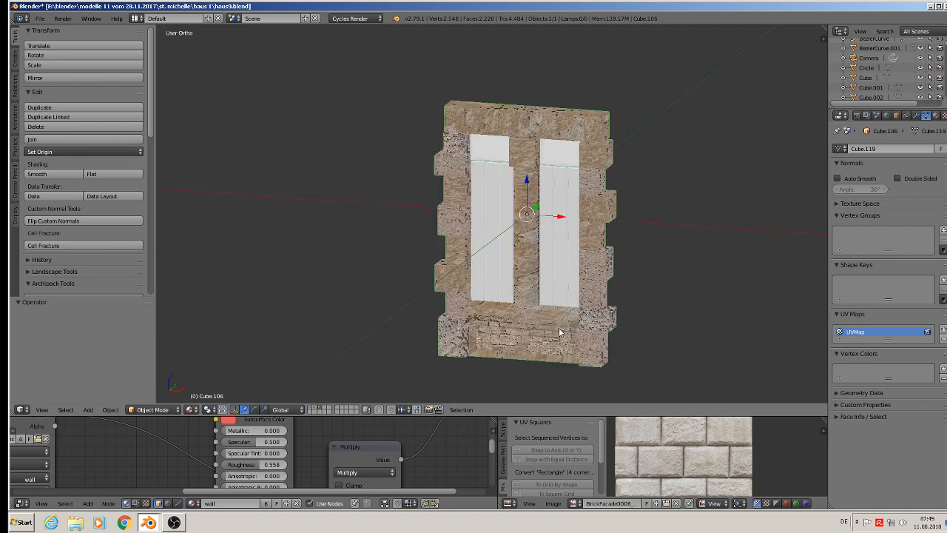
Move the stone-framed double window -0.027 along Y.
{"action": "middle_click_drag", "start_coordinate": [559, 333], "coordinate": [526, 344]}
{"action": "left_click_drag", "start_coordinate": [542, 208], "coordinate": [506, 224]}
{"action": "middle_click_drag", "start_coordinate": [506, 223], "coordinate": [547, 218]}
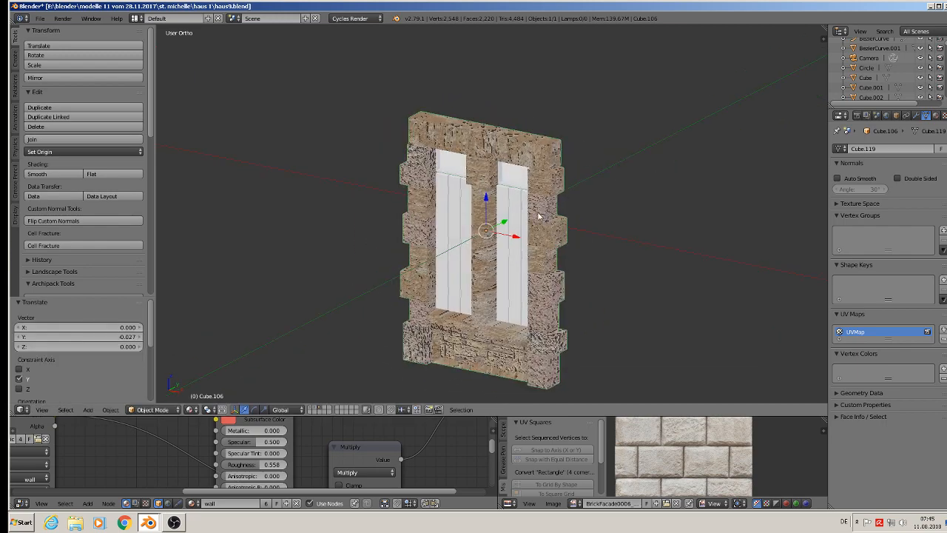
In edit mode, select the linked geometry of the window surround's stone lintel and all the stone blocks down both sides.
{"action": "key", "text": "Tab"}
{"action": "key", "text": "a"}
{"action": "middle_click_drag", "start_coordinate": [536, 275], "coordinate": [528, 268]}
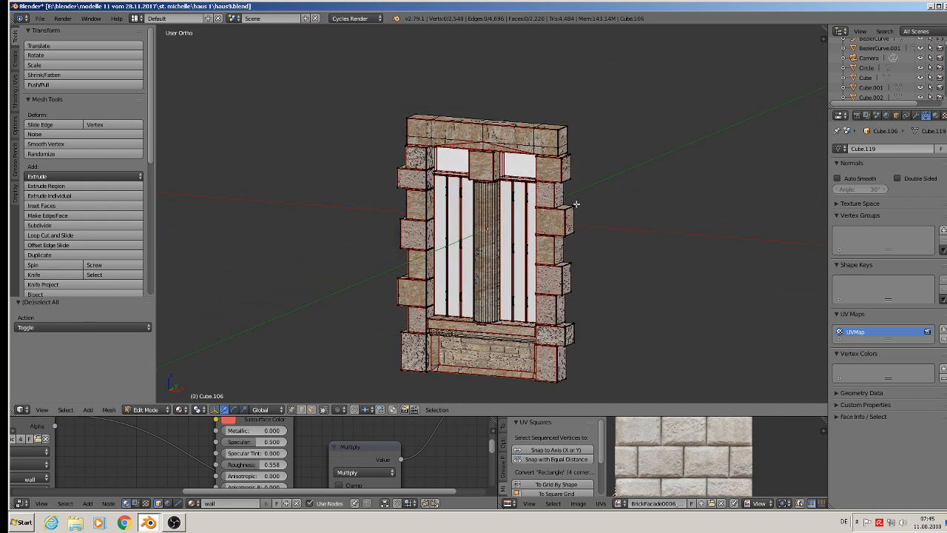
{"action": "key", "text": "l"}
{"action": "key", "text": "l"}
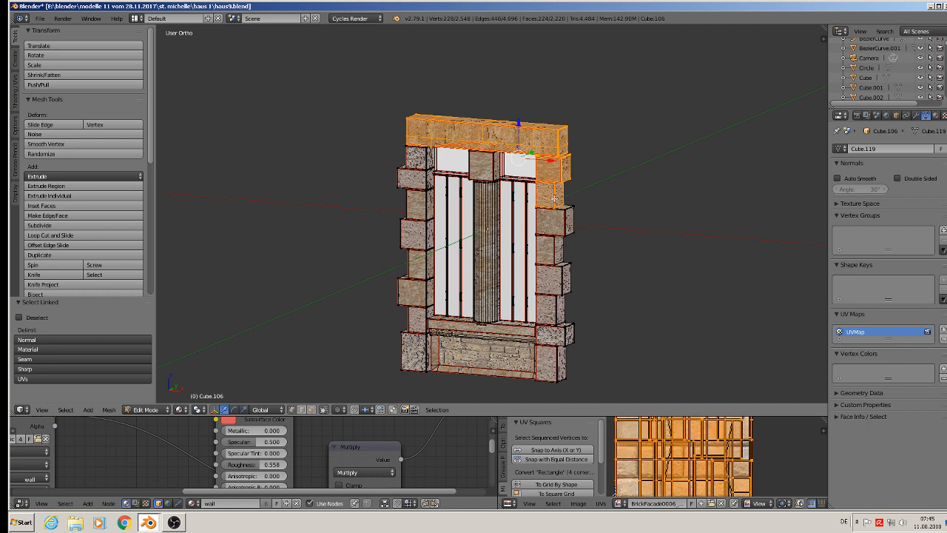
{"action": "key", "text": "l"}
{"action": "key", "text": "l"}
{"action": "key", "text": "l"}
{"action": "key", "text": "l"}
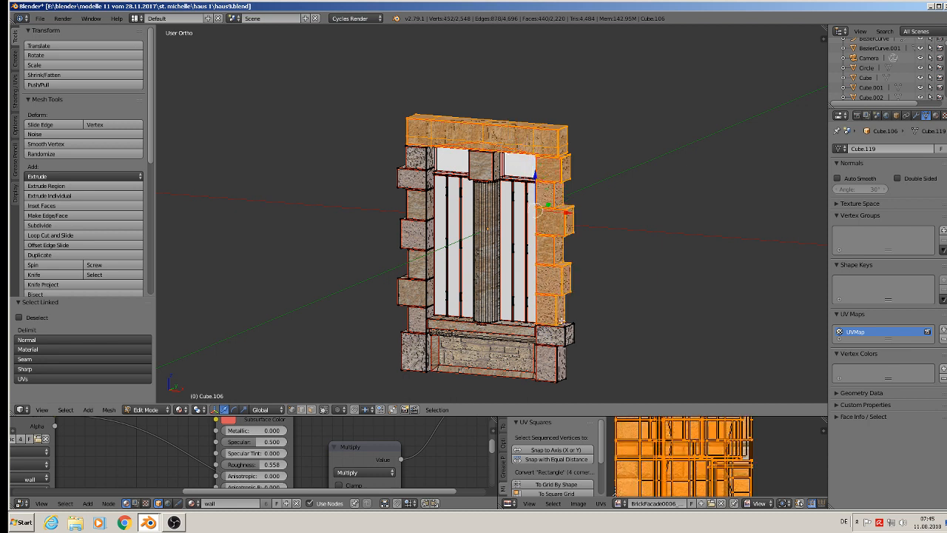
{"action": "key", "text": "l"}
{"action": "key", "text": "l"}
{"action": "key", "text": "l"}
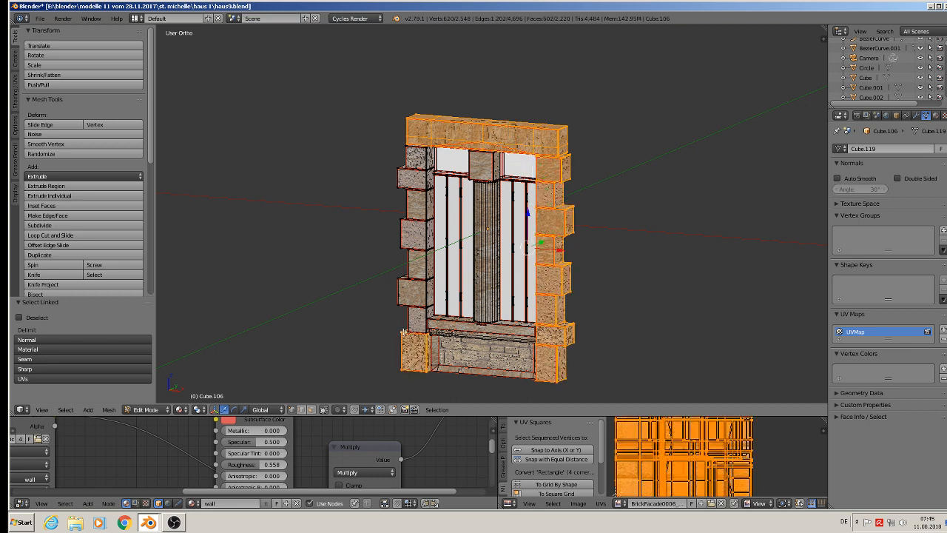
{"action": "key", "text": "l"}
{"action": "key", "text": "l"}
{"action": "key", "text": "l"}
{"action": "key", "text": "l"}
{"action": "key", "text": "l"}
{"action": "key", "text": "l"}
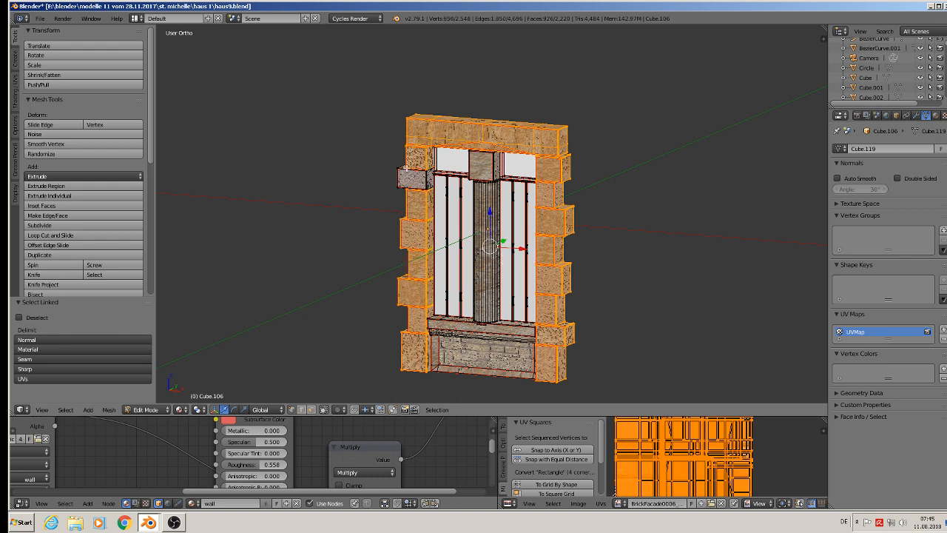
{"action": "key", "text": "l"}
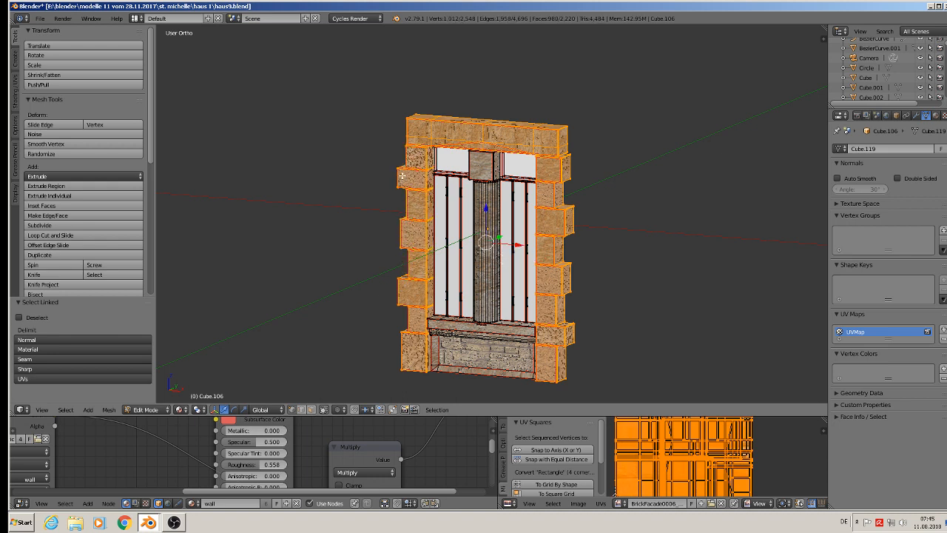
Duplicate the selected surround stones in place, separate the copy into its own object and leave edit mode.
{"action": "key", "text": "shift+d"}
{"action": "key", "text": "Escape"}
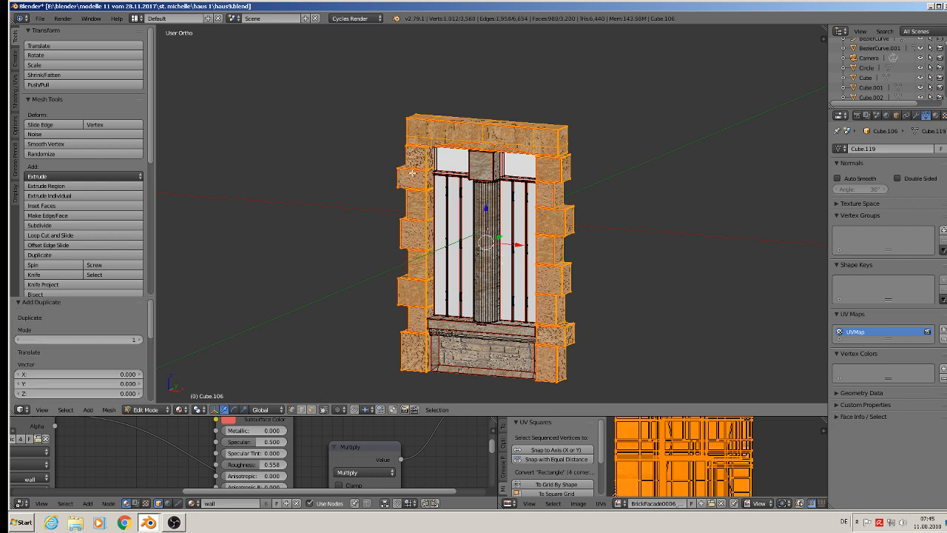
{"action": "key", "text": "p"}
{"action": "left_click", "coordinate": [412, 174]}
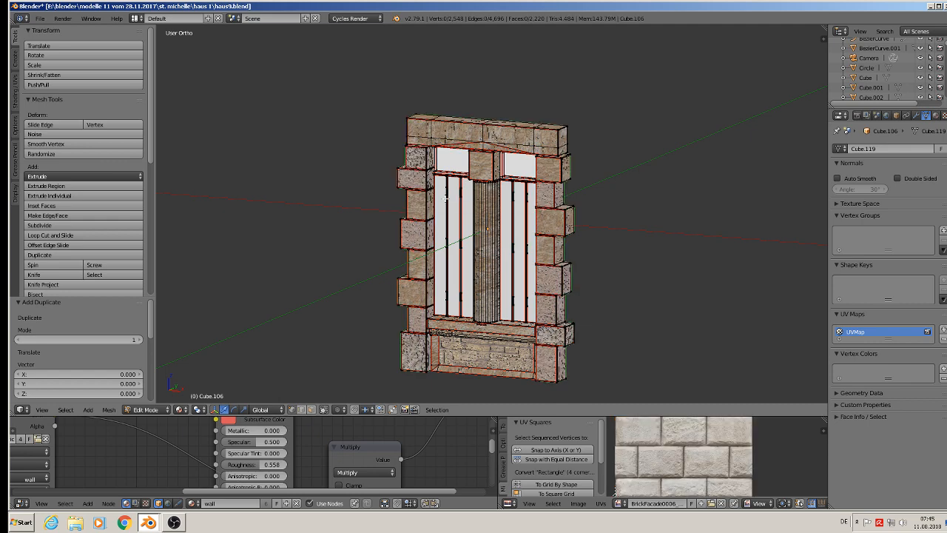
{"action": "key", "text": "Tab"}
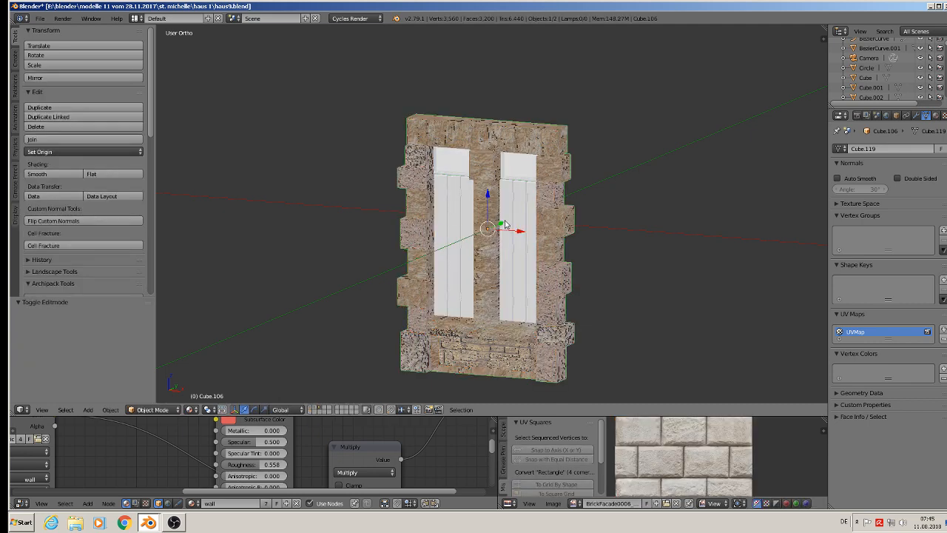
Move the original double window -0.192 along Y, away from the separated stone surround, and select the surround.
{"action": "key", "text": "g"}
{"action": "key", "text": "y"}
{"action": "left_click", "coordinate": [480, 232]}
{"action": "right_click", "coordinate": [535, 141]}
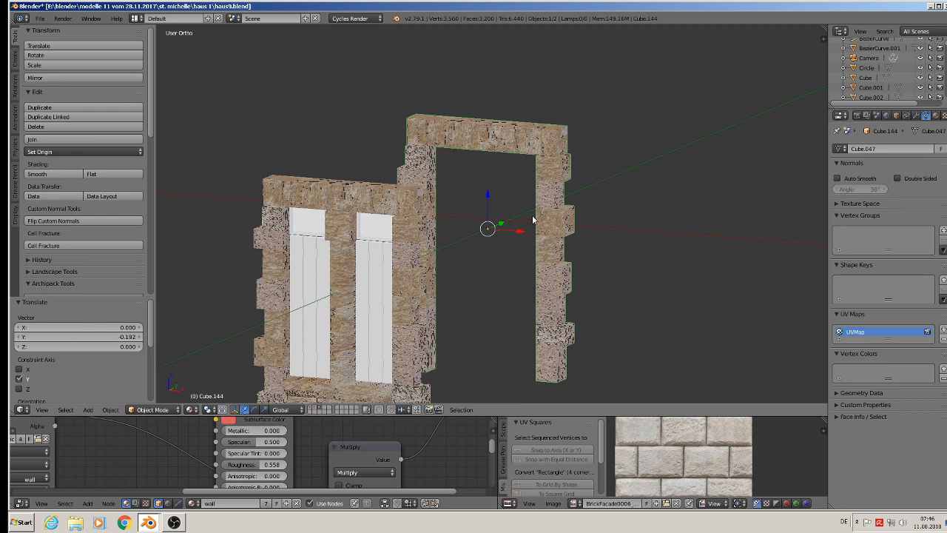
Move the separated stone surround 0.126 along X and remove it from the window group.
{"action": "left_click_drag", "start_coordinate": [511, 232], "coordinate": [724, 286]}
{"action": "middle_click_drag", "start_coordinate": [685, 268], "coordinate": [431, 142], "text": "shift"}
{"action": "scroll", "coordinate": [431, 142], "scroll_direction": "down", "scroll_amount": 2}
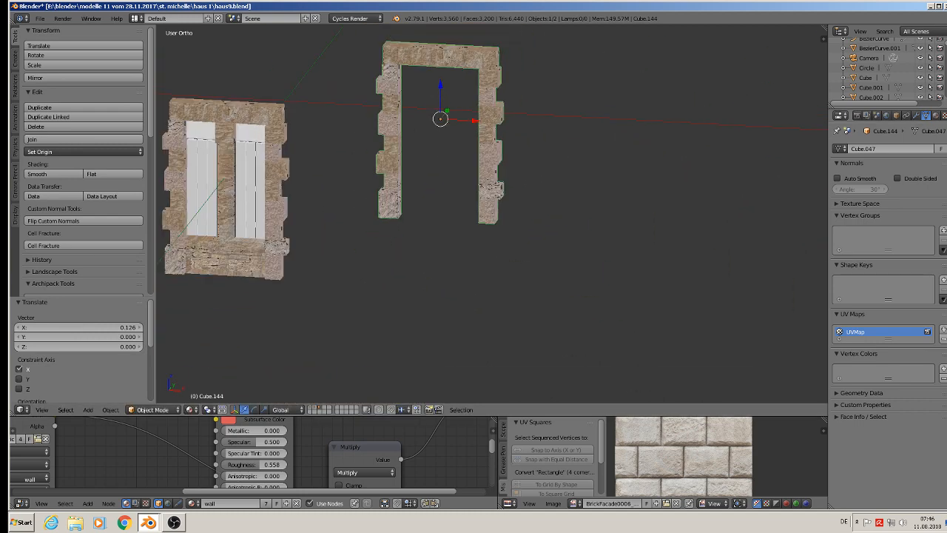
{"action": "left_click", "coordinate": [895, 116]}
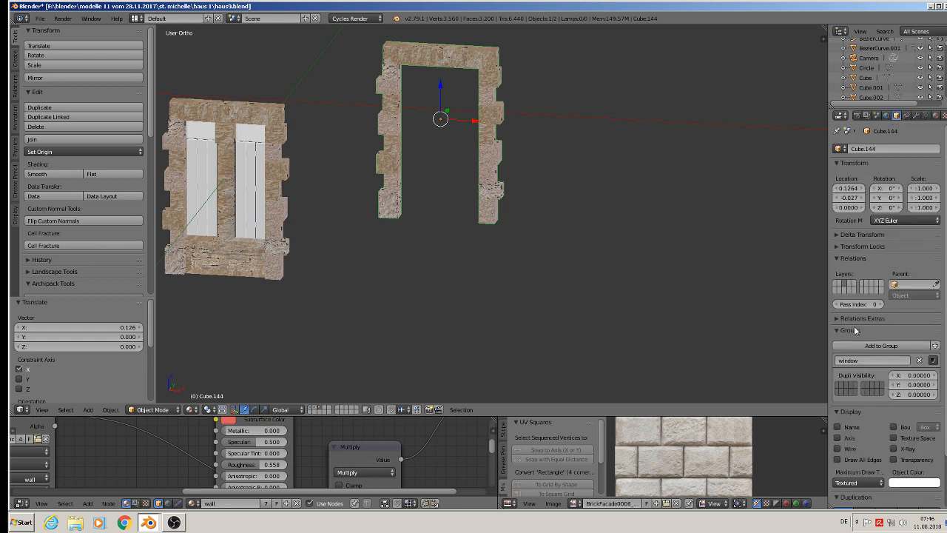
{"action": "left_click", "coordinate": [920, 360]}
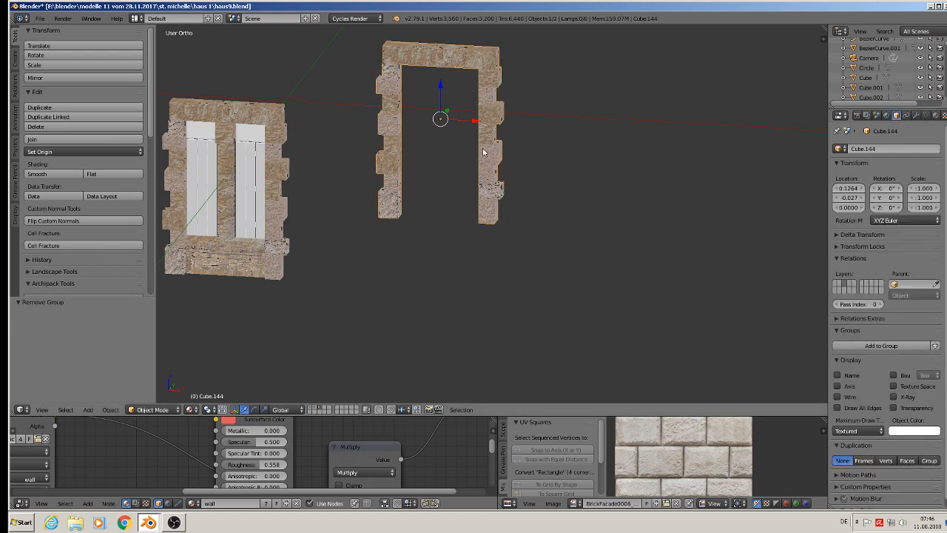
Copy the stone surround, paste it into the next house1.blend scene and scale the pasted object by 1.706.
{"action": "key", "text": "ctrl+c"}
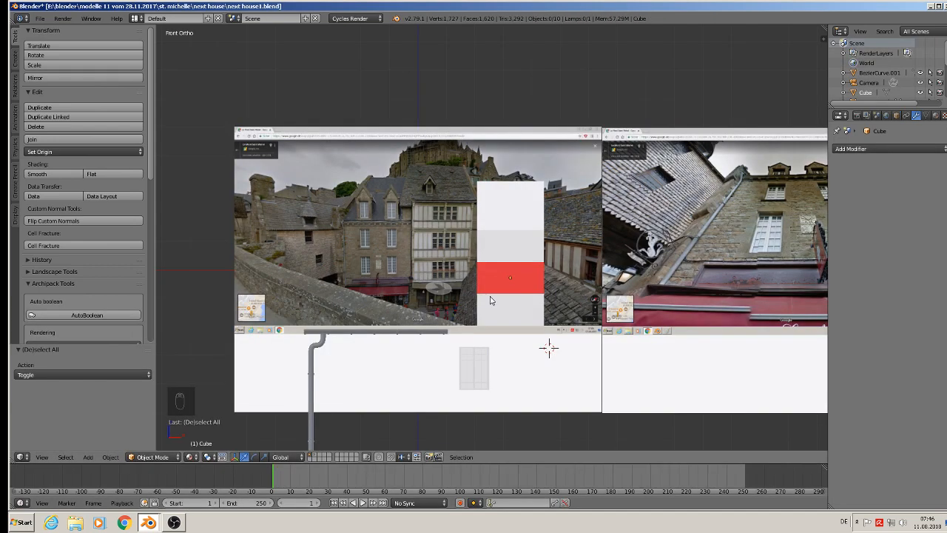
{"action": "scroll", "coordinate": [510, 340], "scroll_direction": "down", "scroll_amount": 2}
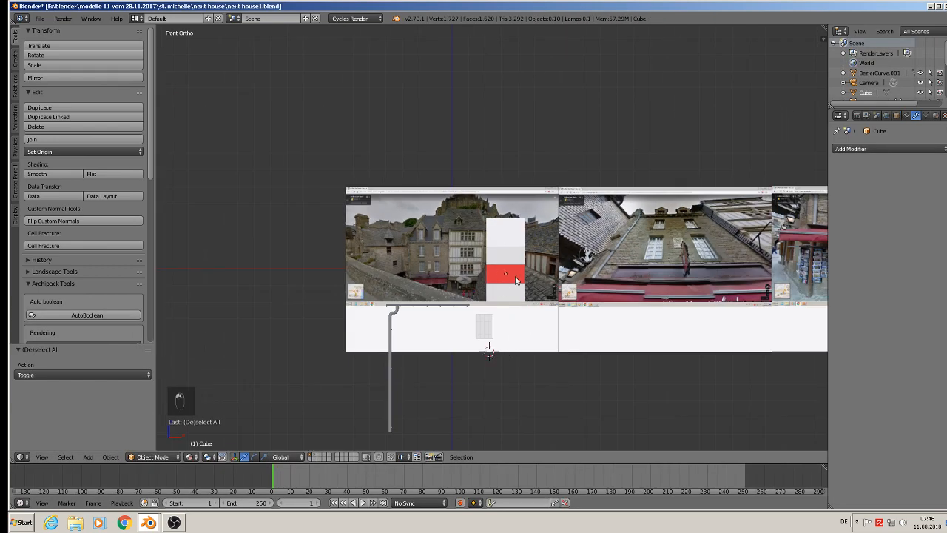
{"action": "key", "text": "ctrl+v"}
{"action": "middle_click_drag", "start_coordinate": [515, 280], "coordinate": [450, 332]}
{"action": "left_click_drag", "start_coordinate": [515, 259], "coordinate": [405, 286]}
{"action": "key", "text": "s"}
{"action": "left_click", "coordinate": [487, 378]}
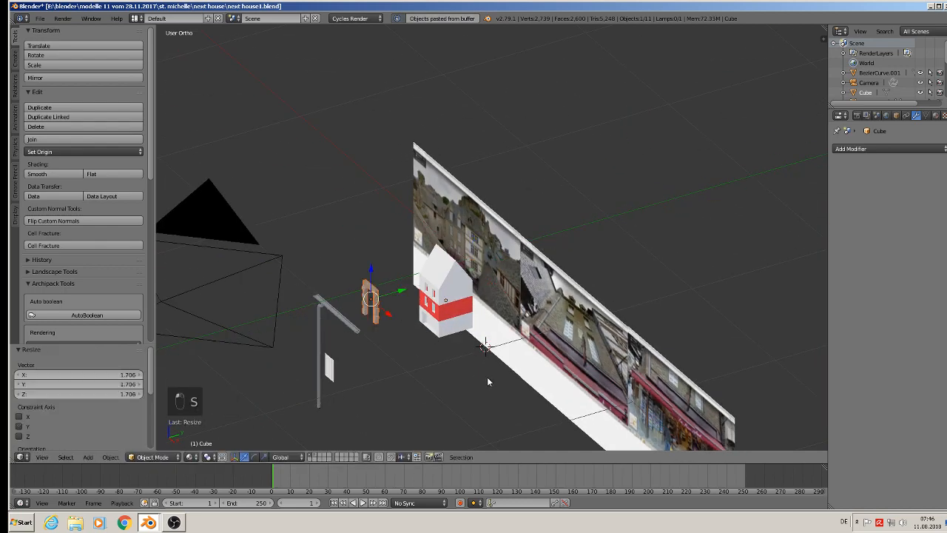
Examine the stone house's windows and their pane divisions on the street-view reference images in front view.
{"action": "middle_click_drag", "start_coordinate": [487, 377], "coordinate": [534, 330]}
{"action": "scroll", "coordinate": [505, 344], "scroll_direction": "up", "scroll_amount": 4}
{"action": "key", "text": "KP_1"}
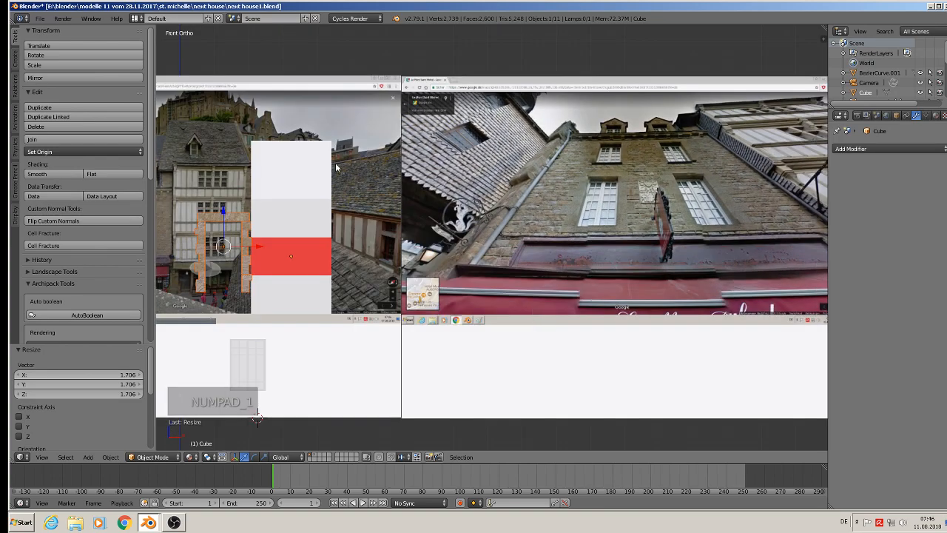
{"action": "left_click", "coordinate": [68, 93]}
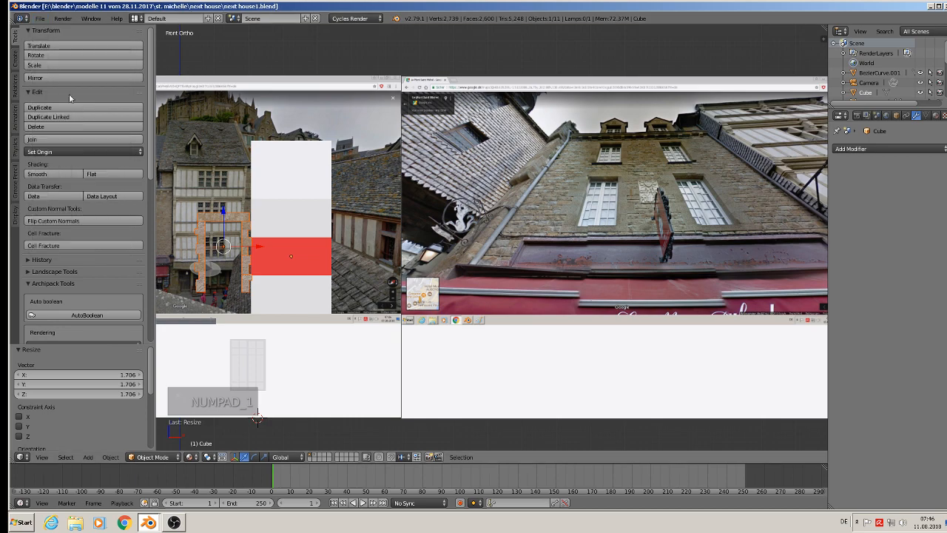
{"action": "scroll", "coordinate": [628, 249], "scroll_direction": "down", "scroll_amount": 3}
{"action": "scroll", "coordinate": [605, 239], "scroll_direction": "up", "scroll_amount": 2}
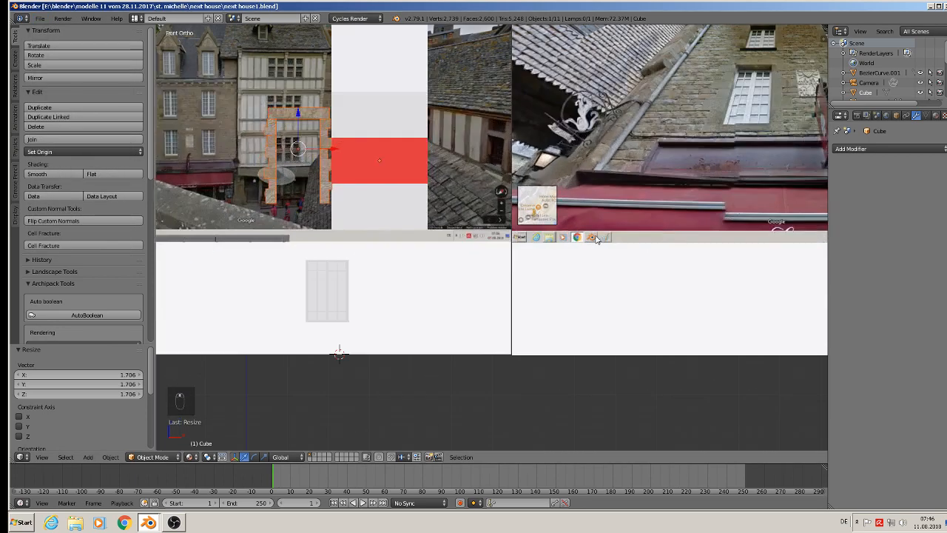
{"action": "scroll", "coordinate": [812, 82], "scroll_direction": "up", "scroll_amount": 6}
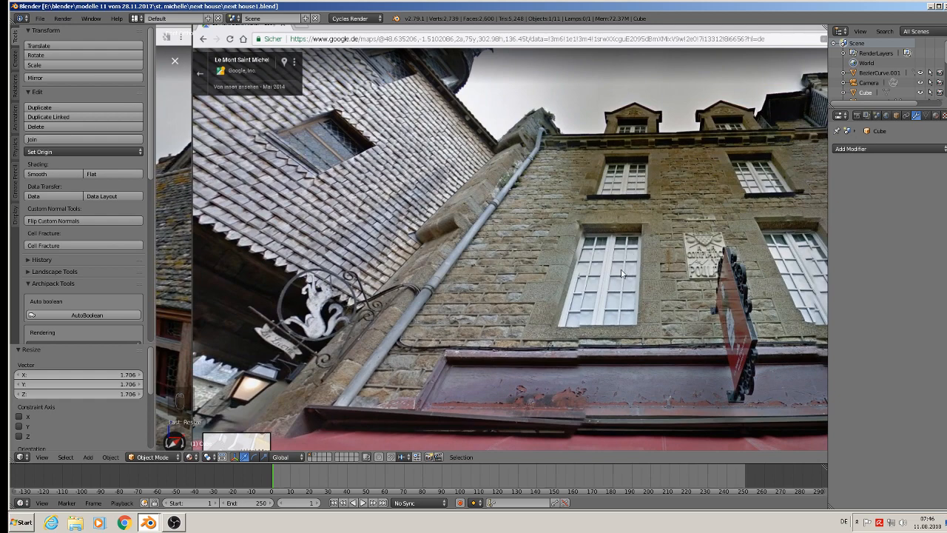
{"action": "scroll", "coordinate": [615, 318], "scroll_direction": "down", "scroll_amount": 8}
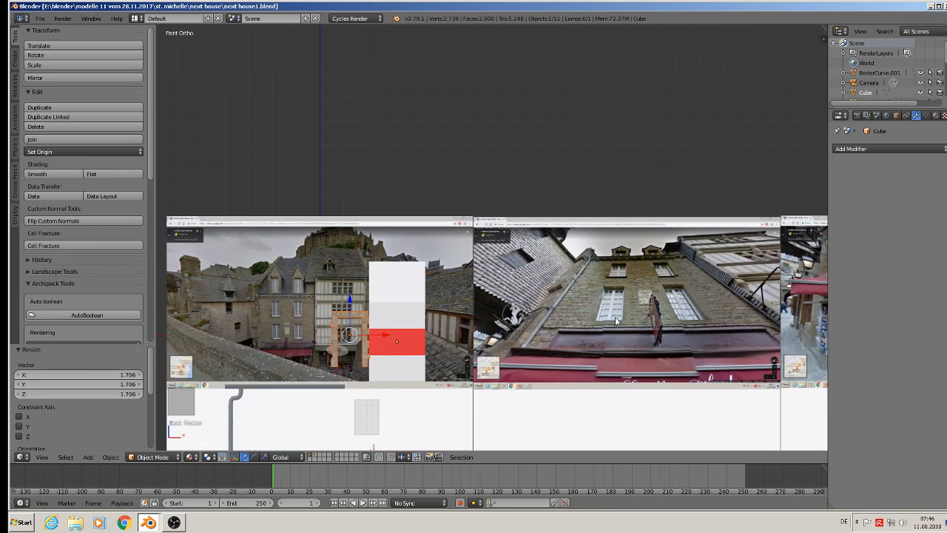
{"action": "scroll", "coordinate": [420, 324], "scroll_direction": "up", "scroll_amount": 8}
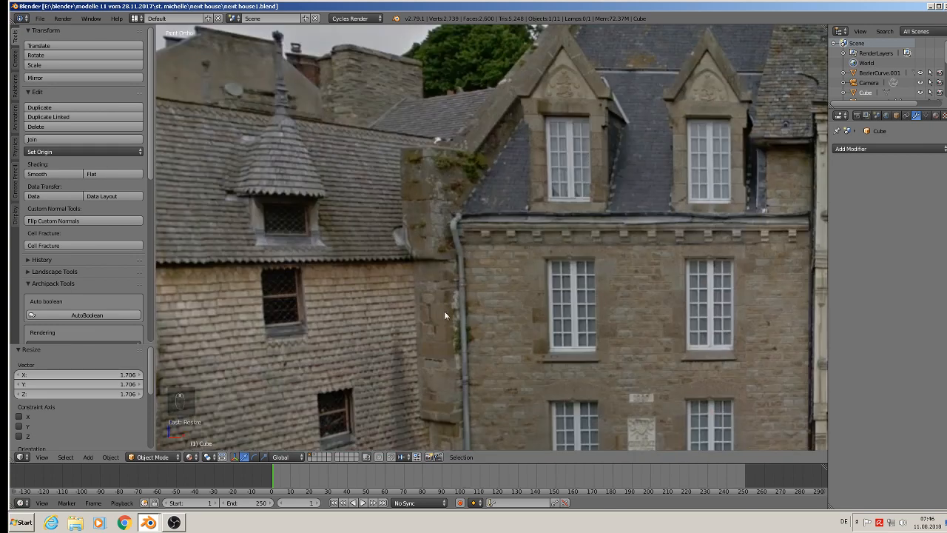
{"action": "scroll", "coordinate": [559, 316], "scroll_direction": "down", "scroll_amount": 8}
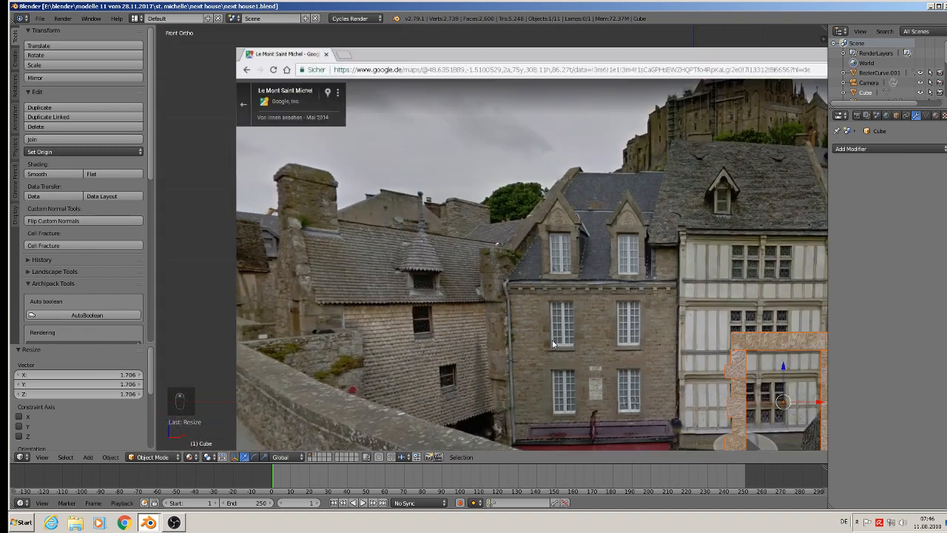
{"action": "middle_click_drag", "start_coordinate": [519, 377], "coordinate": [482, 161], "text": "shift"}
In the window's edit mode, select all four short bars of the separate horizontal glazing-bar row in its upper half.
{"action": "scroll", "coordinate": [635, 263], "scroll_direction": "up", "scroll_amount": 8}
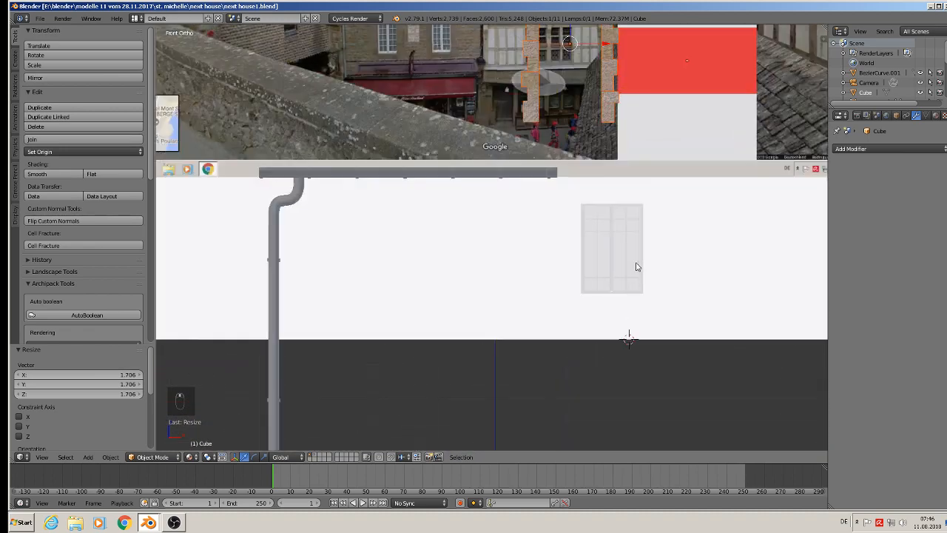
{"action": "scroll", "coordinate": [621, 252], "scroll_direction": "up", "scroll_amount": 3}
{"action": "right_click", "coordinate": [567, 195]}
{"action": "key", "text": "Tab"}
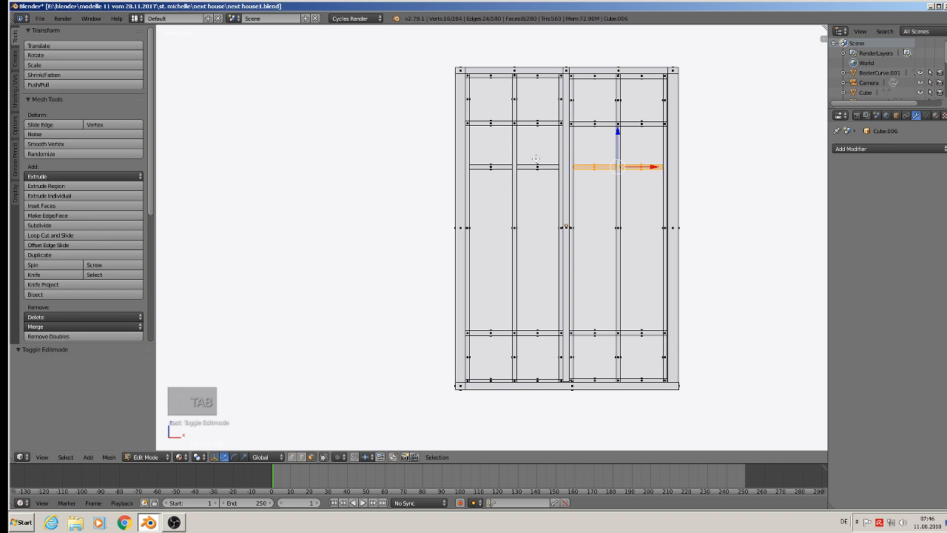
{"action": "left_click", "coordinate": [309, 458]}
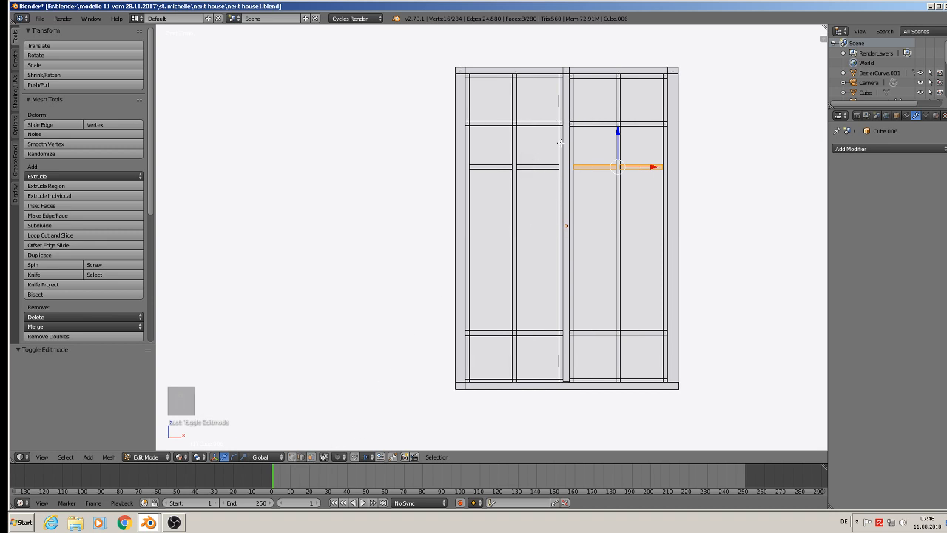
{"action": "key", "text": "l"}
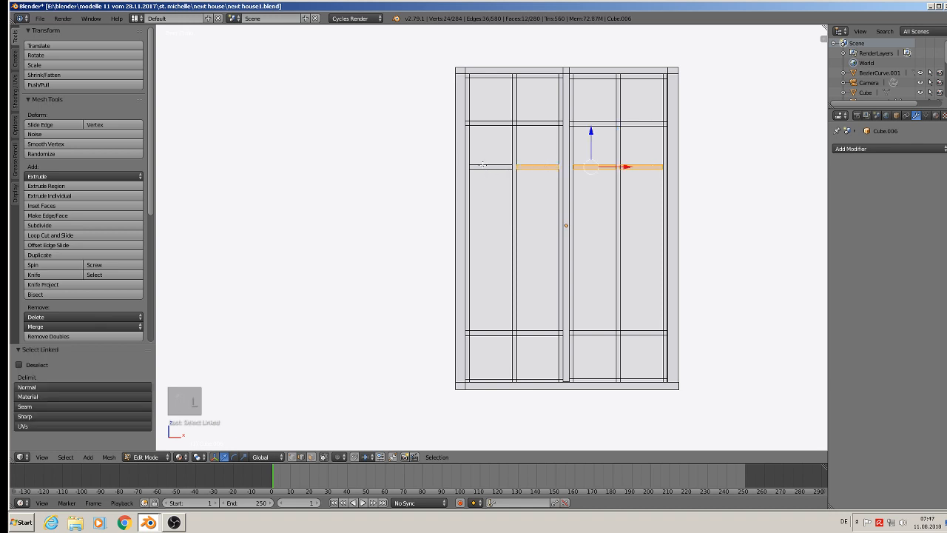
{"action": "key", "text": "l"}
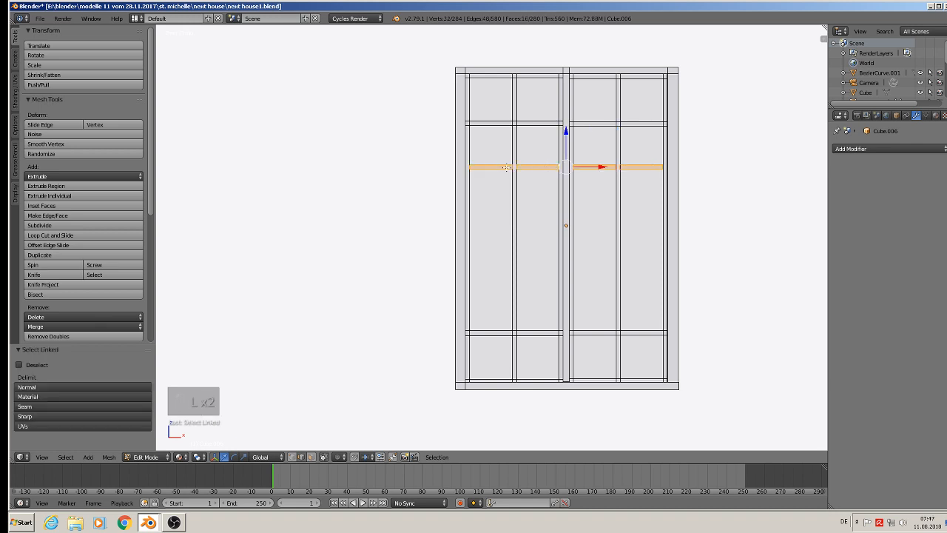
Duplicate the selected glazing-bar row -0.0235 along Z, duplicate that copy -0.0287 along Z, and clear the selection.
{"action": "key", "text": "shift+d"}
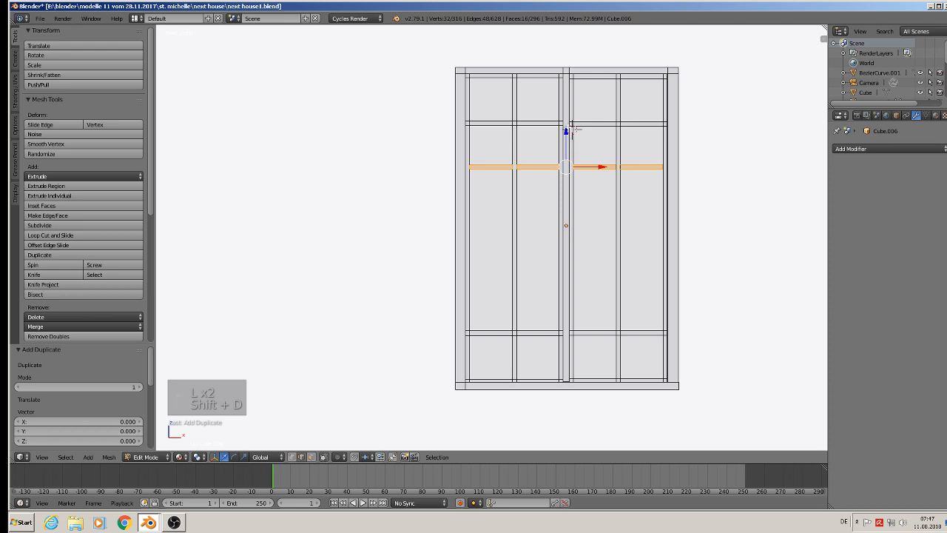
{"action": "key", "text": "z"}
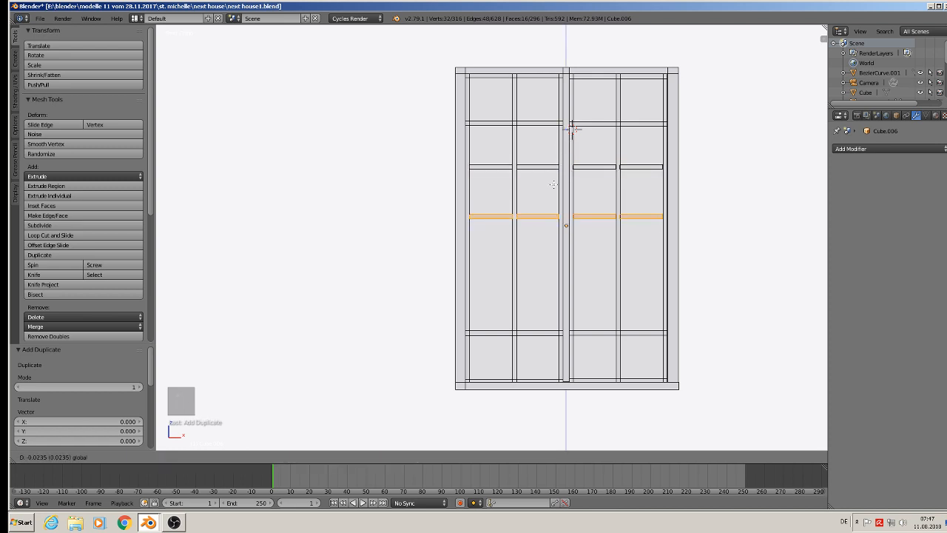
{"action": "left_click", "coordinate": [553, 184]}
{"action": "key", "text": "shift+d"}
{"action": "key", "text": "z"}
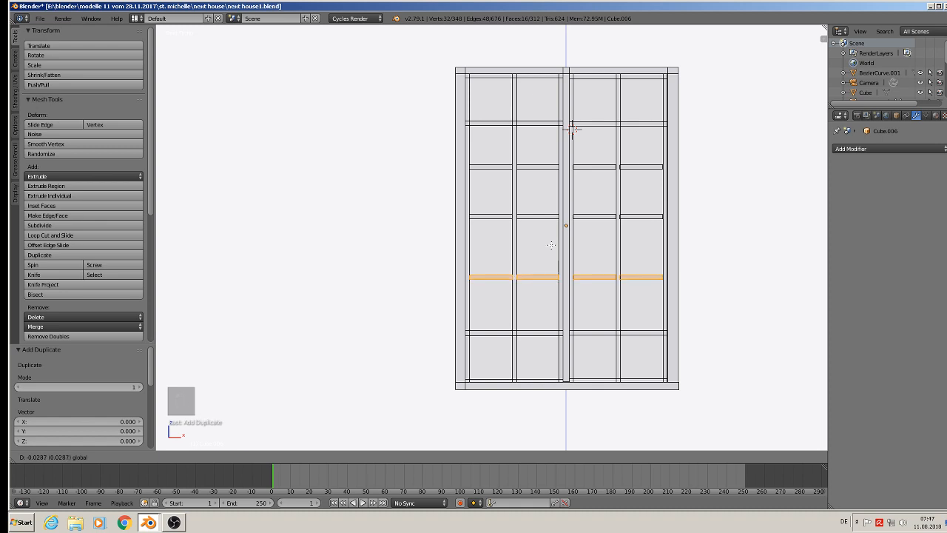
{"action": "left_click", "coordinate": [551, 244]}
{"action": "key", "text": "a"}
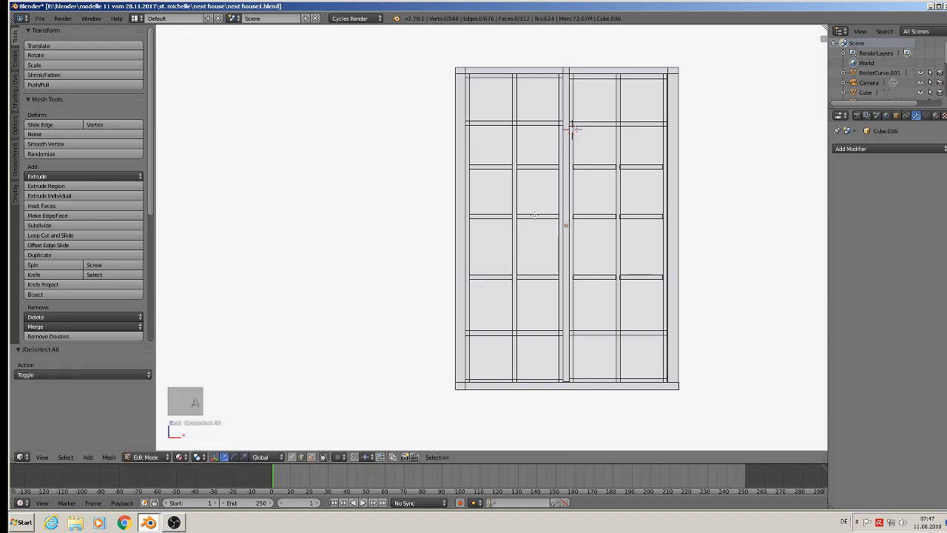
Select the four linked bars of the middle glazing-bar row and move them slightly down along Z.
{"action": "key", "text": "l"}
{"action": "key", "text": "l"}
{"action": "key", "text": "l"}
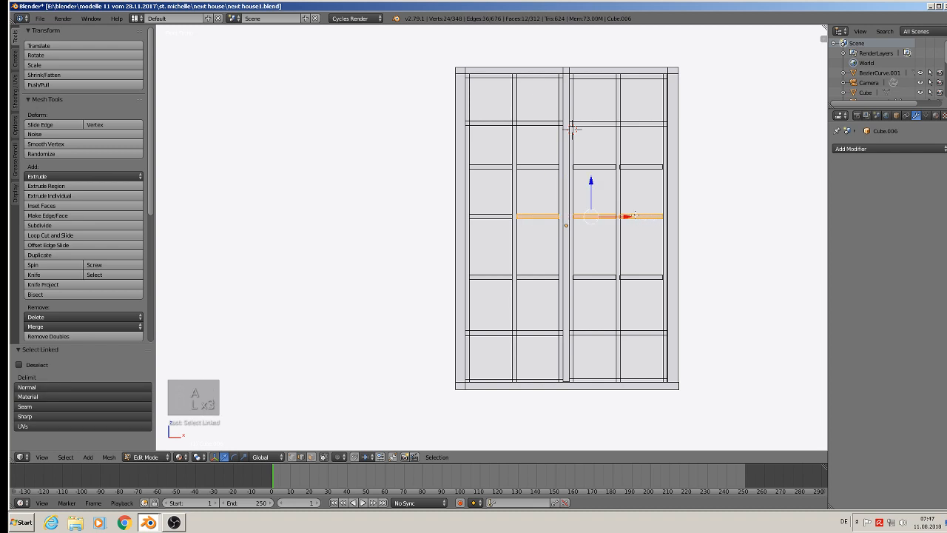
{"action": "key", "text": "l"}
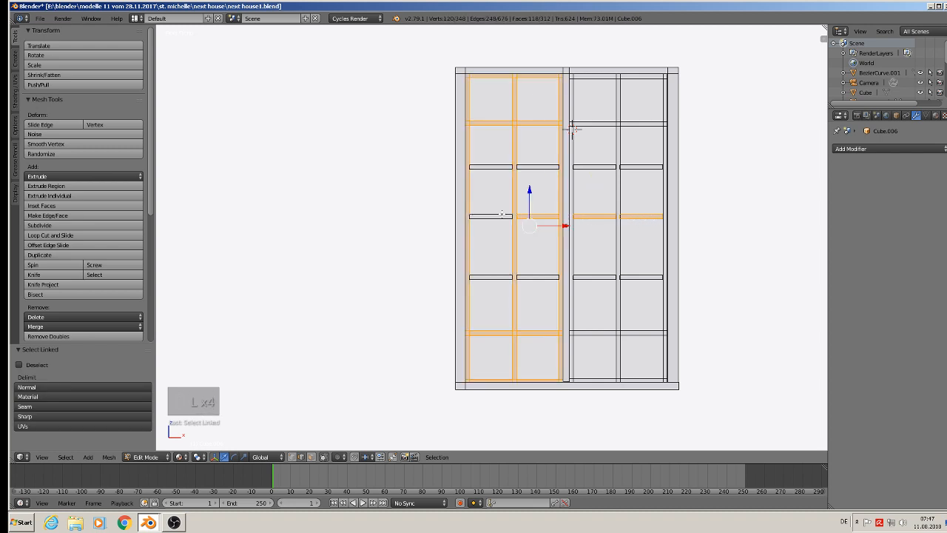
{"action": "key", "text": "ctrl+z"}
{"action": "key", "text": "l"}
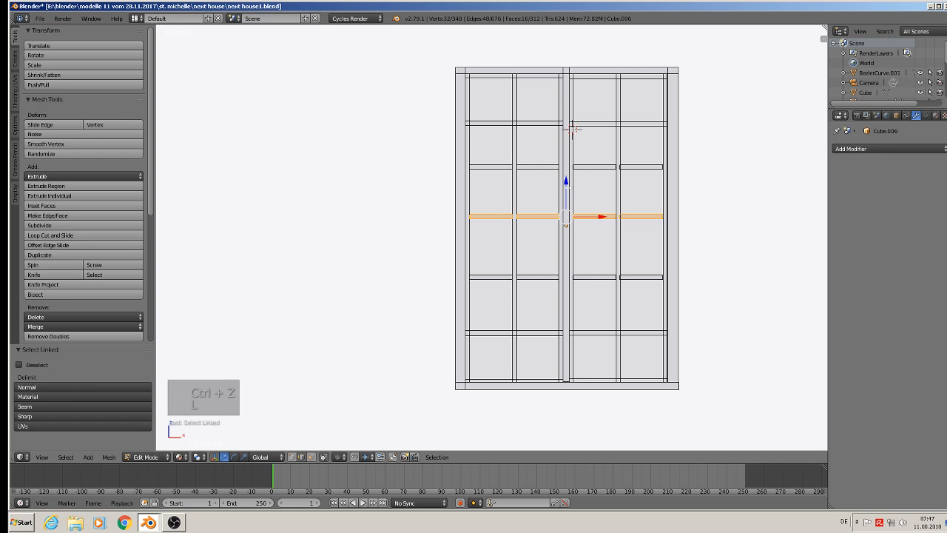
{"action": "left_click_drag", "start_coordinate": [566, 181], "coordinate": [565, 192]}
Select the four bars of the row above, move them -0.005 along Z and leave edit mode.
{"action": "key", "text": "a"}
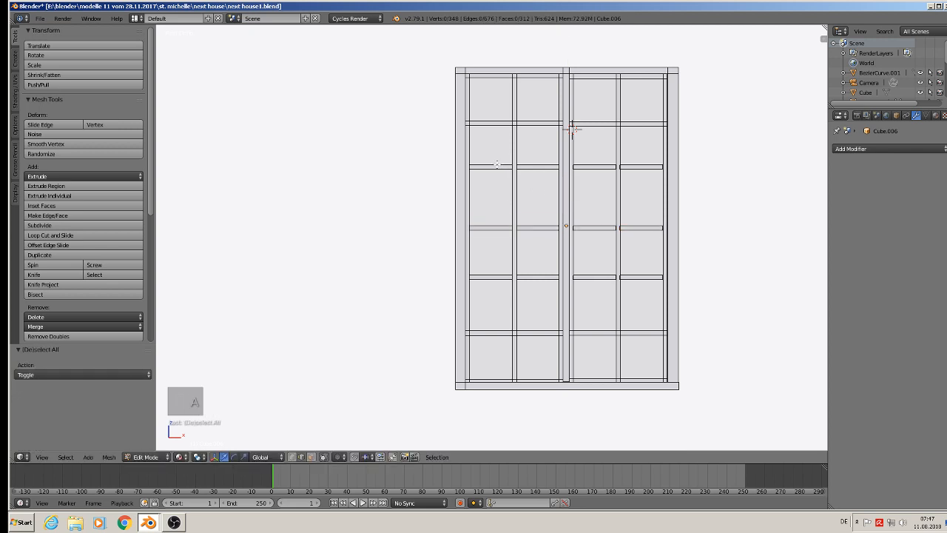
{"action": "key", "text": "l"}
{"action": "key", "text": "l"}
{"action": "key", "text": "l"}
{"action": "key", "text": "l"}
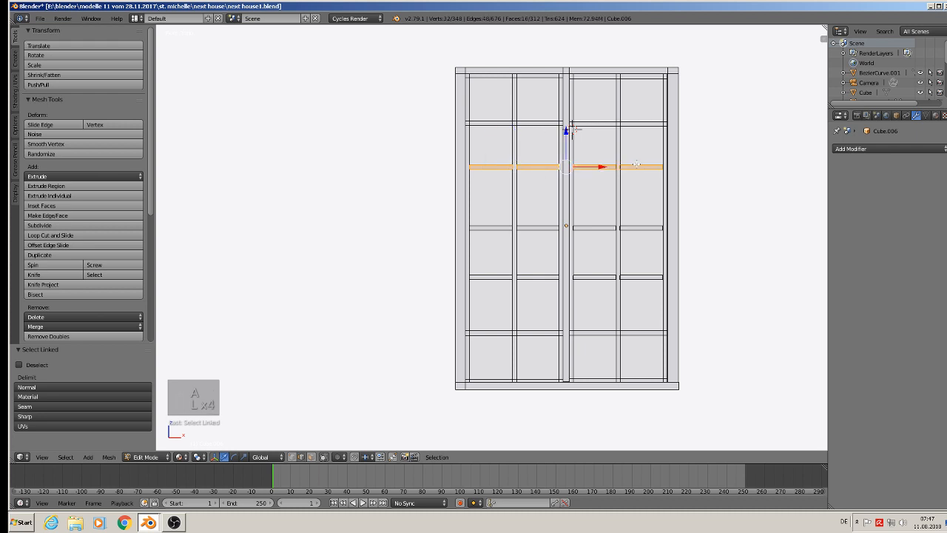
{"action": "left_click_drag", "start_coordinate": [568, 141], "coordinate": [567, 152]}
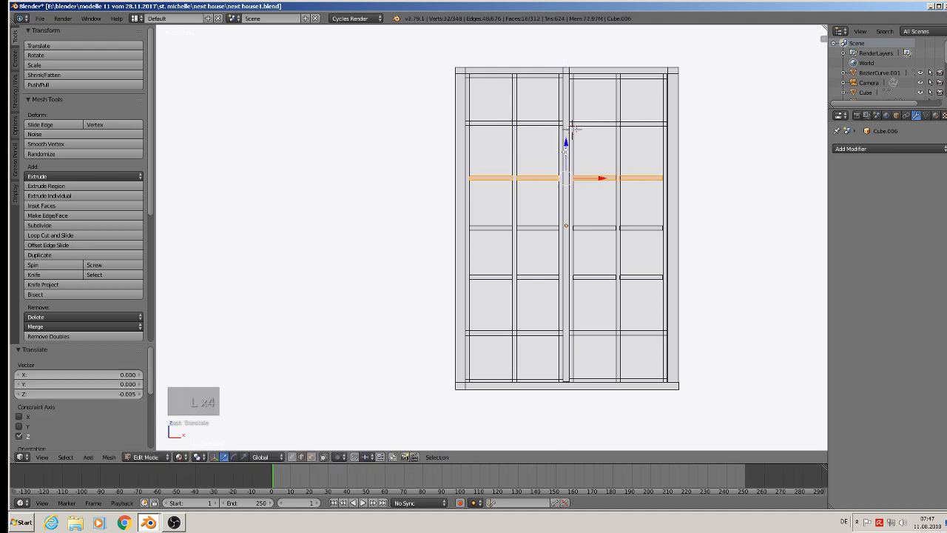
{"action": "key", "text": "Tab"}
Duplicate the window and move the copy 0.155 along X and 0.493 along Z, up to the house model's height.
{"action": "scroll", "coordinate": [564, 153], "scroll_direction": "down", "scroll_amount": 8}
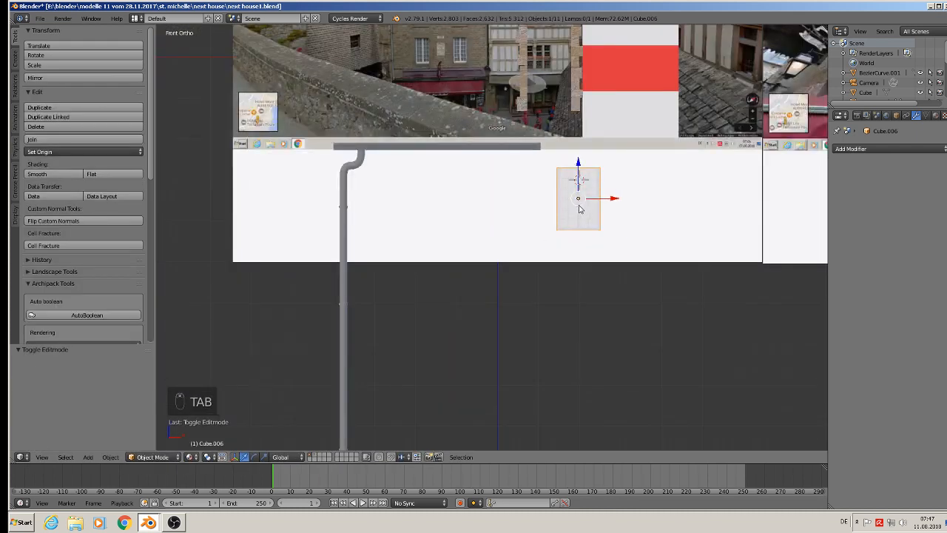
{"action": "middle_click_drag", "start_coordinate": [579, 209], "coordinate": [332, 308], "text": "shift"}
{"action": "key", "text": "shift+d"}
{"action": "right_click", "coordinate": [405, 291]}
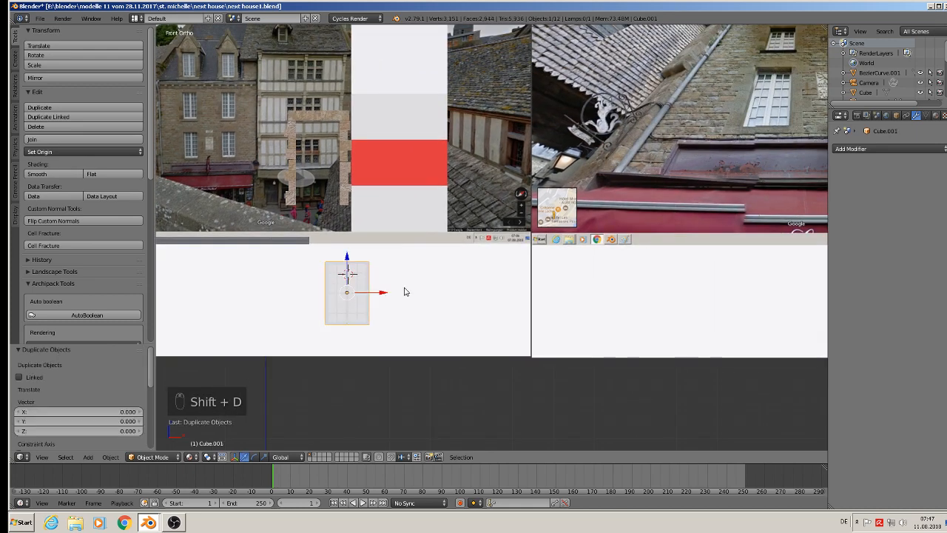
{"action": "key", "text": "g"}
{"action": "key", "text": "x"}
{"action": "left_click", "coordinate": [444, 289]}
{"action": "key", "text": "g"}
{"action": "key", "text": "z"}
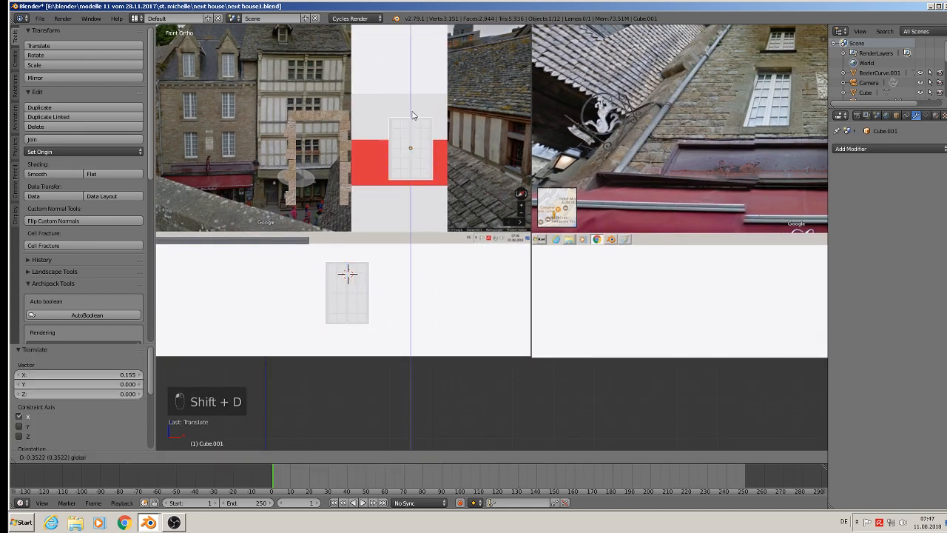
{"action": "left_click", "coordinate": [415, 85]}
Scale the window copy by 0.198 and move it 0.633 along Y to the house facade.
{"action": "scroll", "coordinate": [425, 112], "scroll_direction": "up", "scroll_amount": 4}
{"action": "key", "text": "s"}
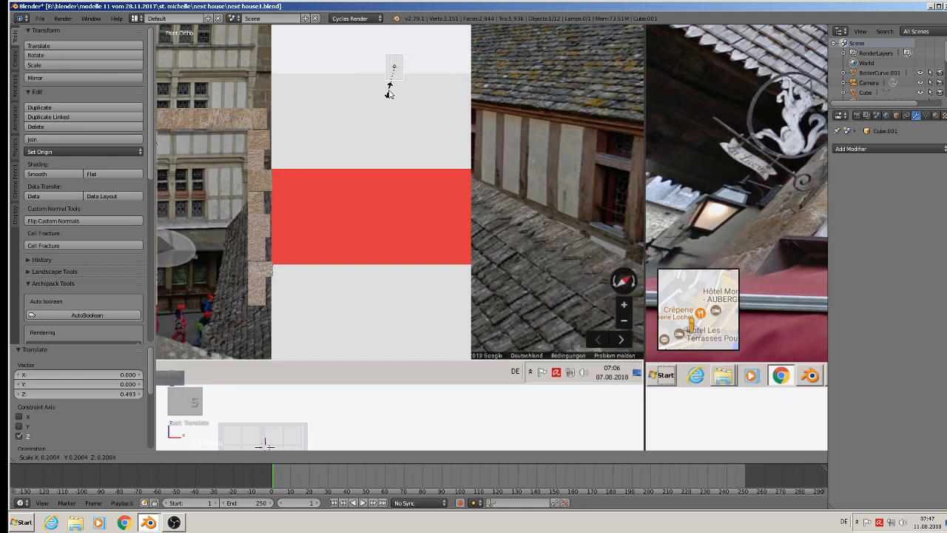
{"action": "left_click", "coordinate": [389, 94]}
{"action": "middle_click_drag", "start_coordinate": [403, 90], "coordinate": [302, 268]}
{"action": "scroll", "coordinate": [384, 121], "scroll_direction": "down", "scroll_amount": 1}
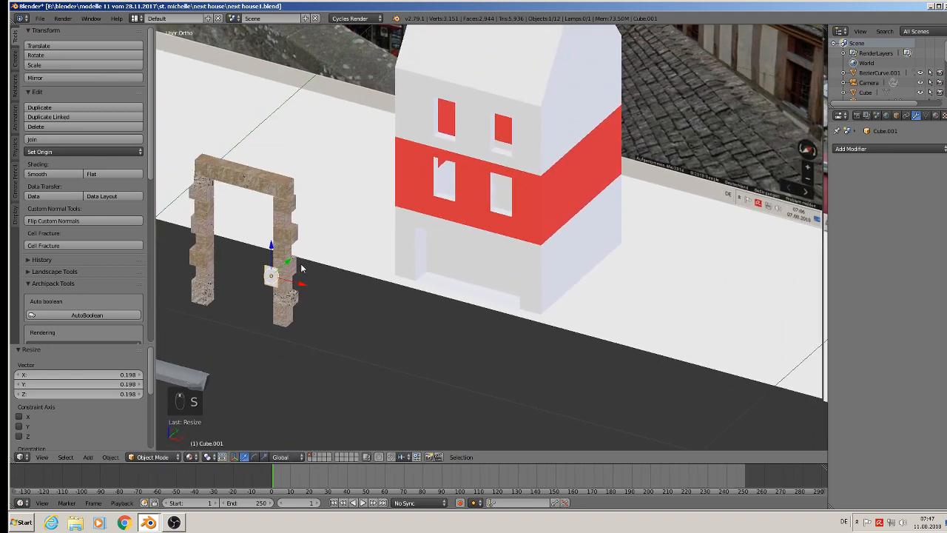
{"action": "key", "text": "g"}
{"action": "key", "text": "y"}
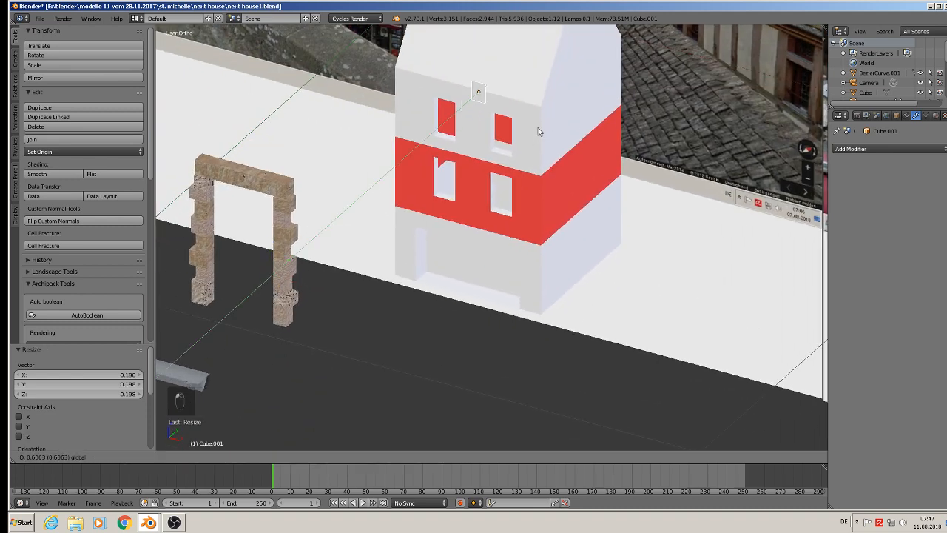
{"action": "left_click", "coordinate": [545, 120]}
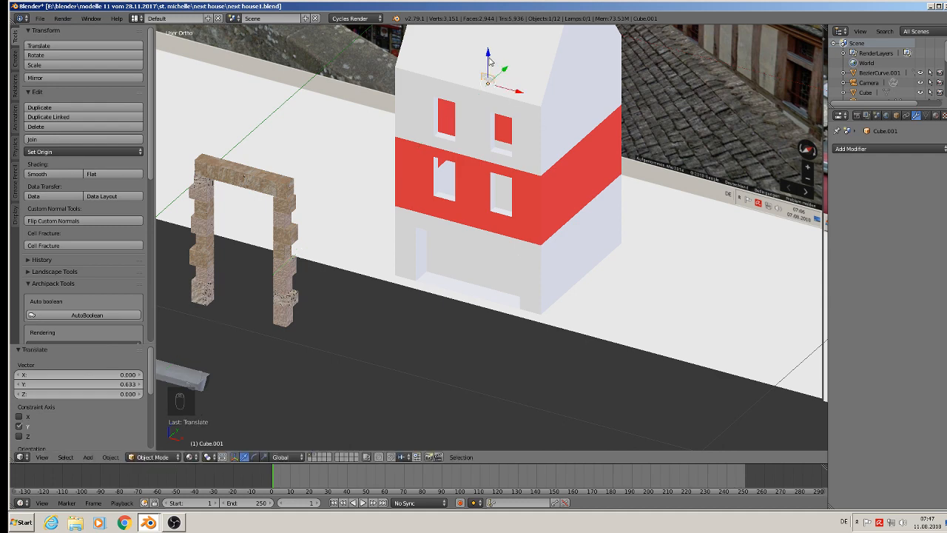
Lower the window copy along Z, shift it along X into the upper-left facade opening and scale it by 1.63.
{"action": "left_click_drag", "start_coordinate": [489, 62], "coordinate": [481, 104]}
{"action": "left_click_drag", "start_coordinate": [507, 135], "coordinate": [468, 131]}
{"action": "scroll", "coordinate": [444, 134], "scroll_direction": "up", "scroll_amount": 5}
{"action": "middle_click_drag", "start_coordinate": [441, 135], "coordinate": [502, 216], "text": "shift"}
{"action": "scroll", "coordinate": [501, 216], "scroll_direction": "down", "scroll_amount": 1}
{"action": "key", "text": "s"}
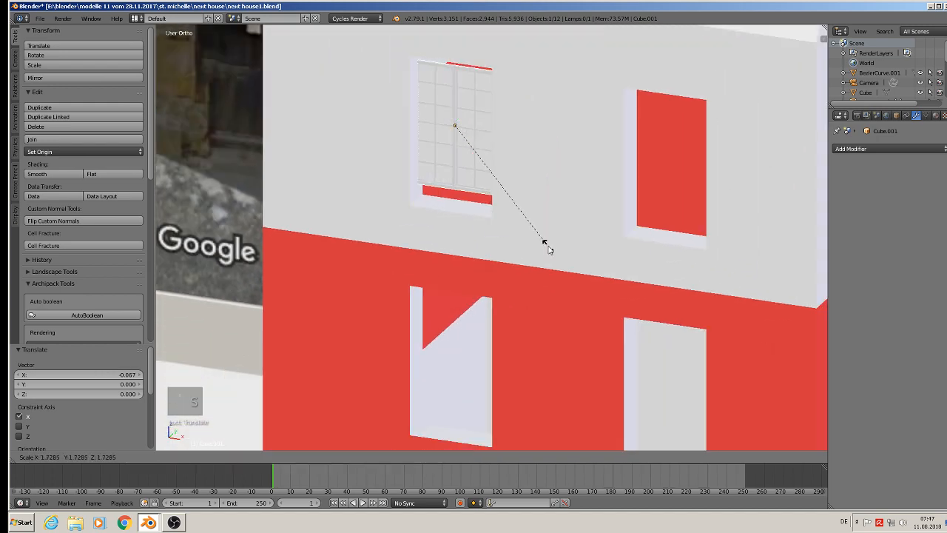
{"action": "left_click", "coordinate": [549, 247]}
{"action": "scroll", "coordinate": [557, 243], "scroll_direction": "up", "scroll_amount": 1}
{"action": "middle_click_drag", "start_coordinate": [557, 240], "coordinate": [556, 230]}
{"action": "scroll", "coordinate": [536, 197], "scroll_direction": "up", "scroll_amount": 1}
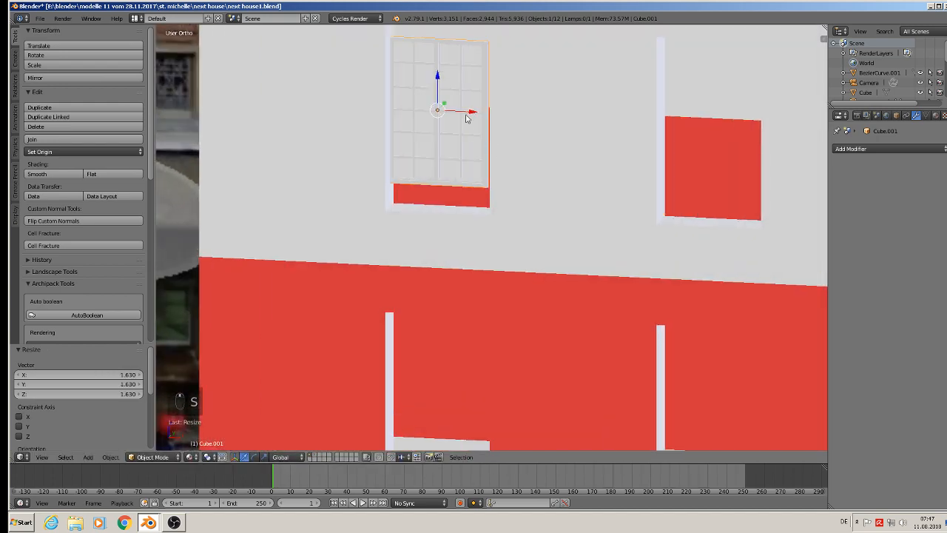
Scale the window up slightly and nudge it along X and -0.001 along Z to centre it in the upper-left opening.
{"action": "left_click_drag", "start_coordinate": [474, 112], "coordinate": [476, 114]}
{"action": "middle_click_drag", "start_coordinate": [476, 113], "coordinate": [451, 144]}
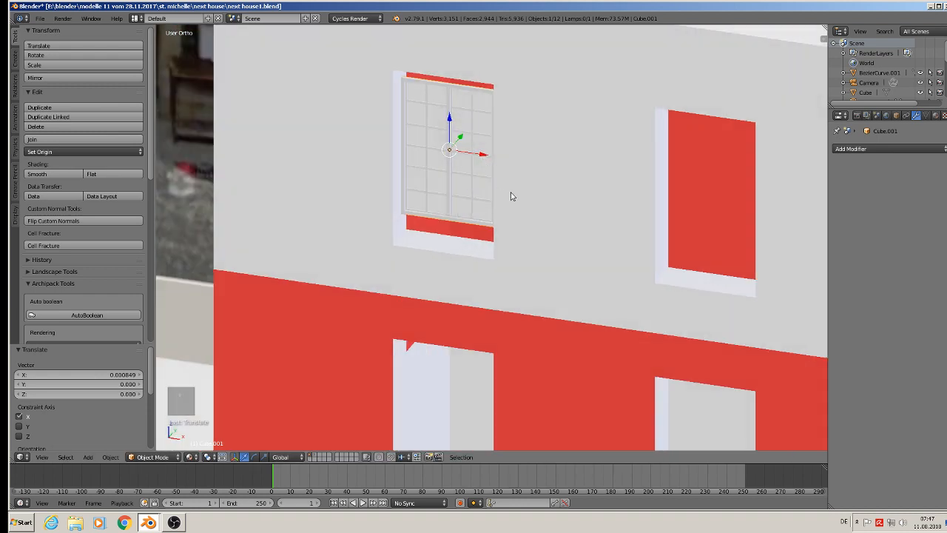
{"action": "key", "text": "s"}
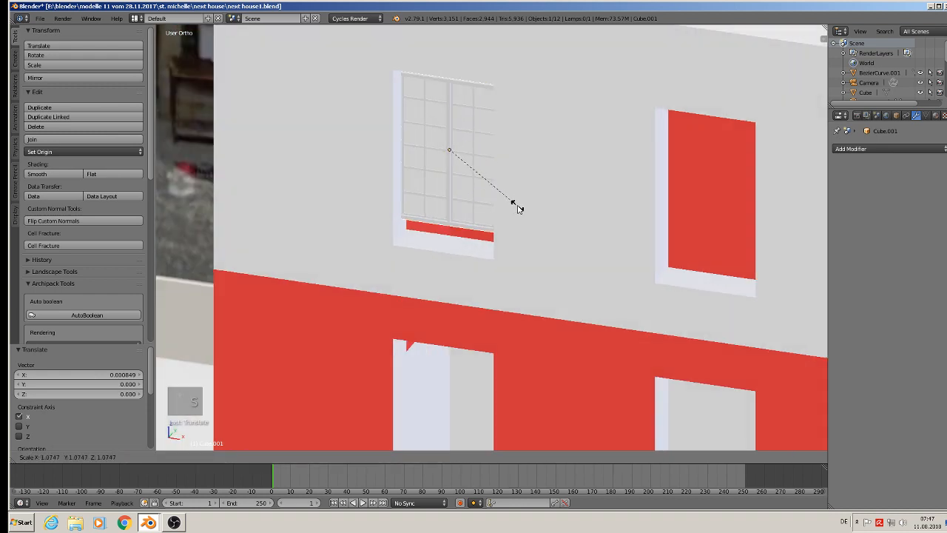
{"action": "left_click", "coordinate": [521, 207]}
{"action": "middle_click_drag", "start_coordinate": [523, 207], "coordinate": [507, 186]}
{"action": "left_click_drag", "start_coordinate": [483, 153], "coordinate": [489, 154]}
{"action": "left_click_drag", "start_coordinate": [456, 117], "coordinate": [455, 122]}
Stretch the window by 1.189 along Z to fill the height of the upper-left opening.
{"action": "key", "text": "s"}
{"action": "key", "text": "z"}
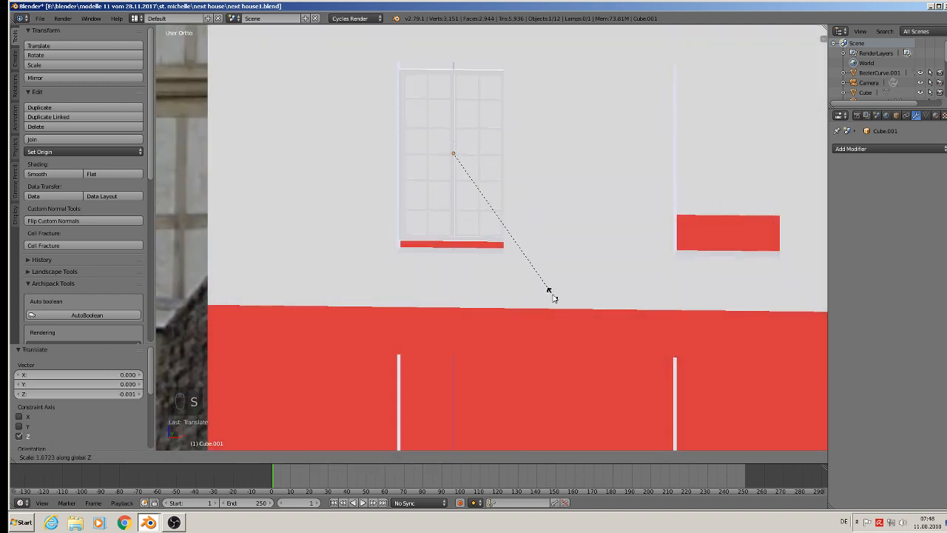
{"action": "left_click", "coordinate": [549, 317]}
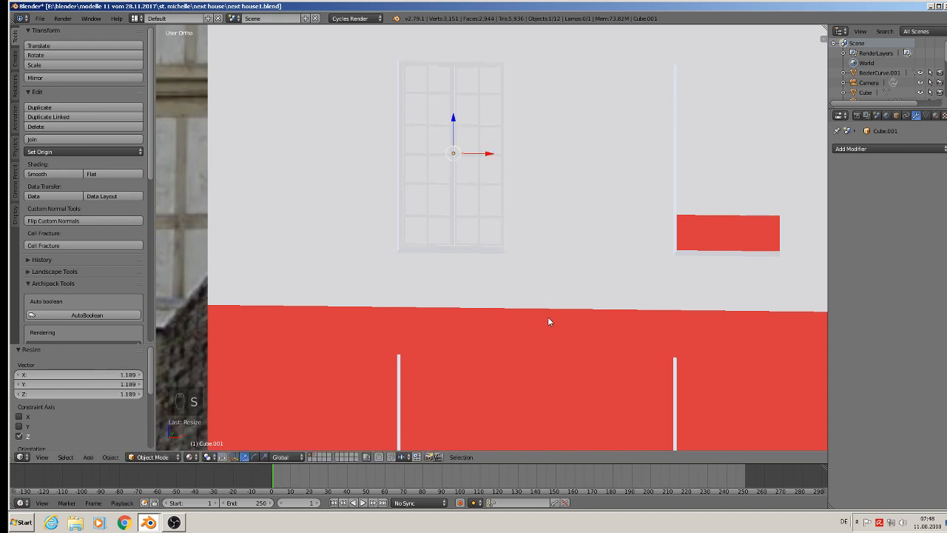
Duplicate the fitted window and move the copy 0.090 along X into the upper-right opening.
{"action": "middle_click_drag", "start_coordinate": [547, 316], "coordinate": [517, 234]}
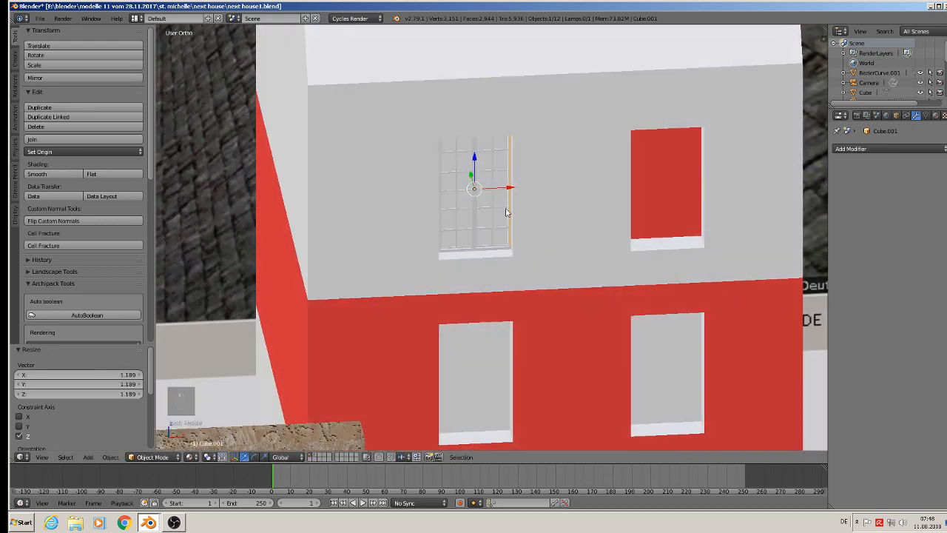
{"action": "key", "text": "shift+d"}
{"action": "key", "text": "x"}
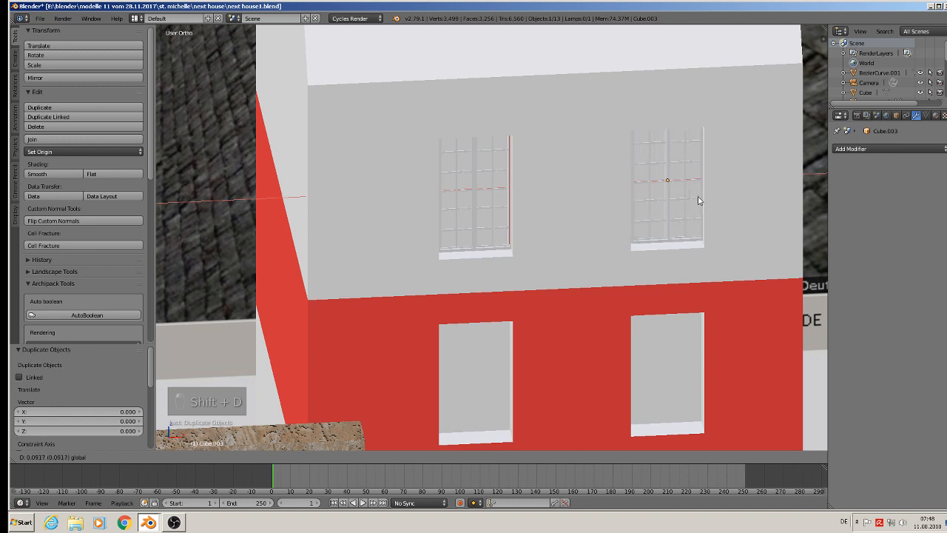
{"action": "left_click", "coordinate": [693, 200]}
Select both upper windows, duplicate them and move the copies about -0.098 along Z into the openings of the red floor.
{"action": "right_click", "coordinate": [475, 194], "text": "shift"}
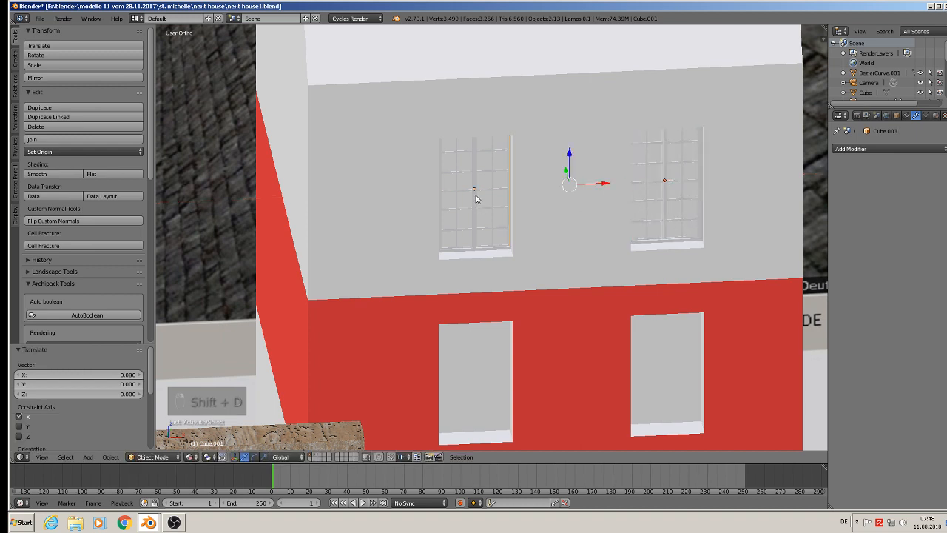
{"action": "key", "text": "shift+d"}
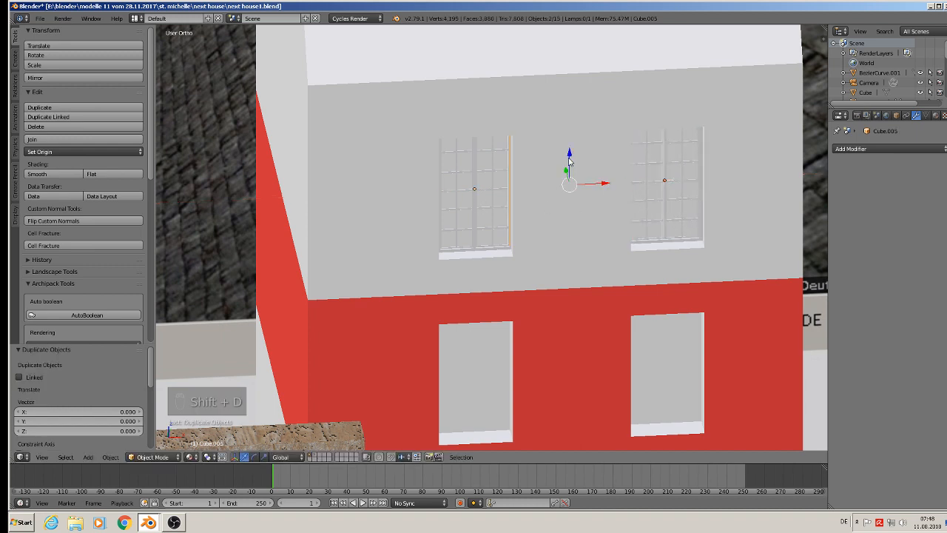
{"action": "key", "text": "z"}
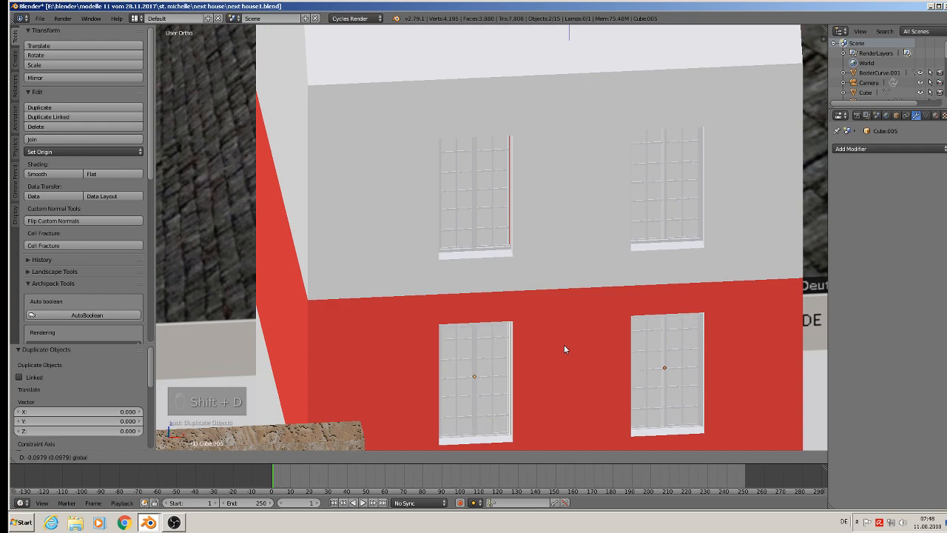
{"action": "left_click", "coordinate": [564, 345]}
Deselect all objects and save the file.
{"action": "scroll", "coordinate": [564, 346], "scroll_direction": "down", "scroll_amount": 3}
{"action": "middle_click_drag", "start_coordinate": [564, 346], "coordinate": [440, 166]}
{"action": "scroll", "coordinate": [518, 323], "scroll_direction": "down", "scroll_amount": 3}
{"action": "scroll", "coordinate": [518, 323], "scroll_direction": "down", "scroll_amount": 1}
{"action": "key", "text": "a"}
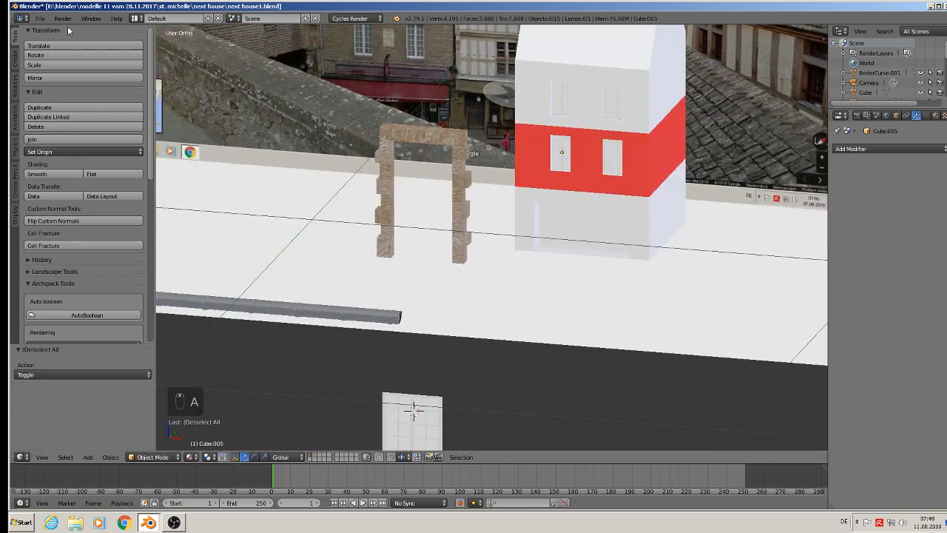
{"action": "left_click", "coordinate": [40, 18]}
{"action": "left_click", "coordinate": [62, 92]}
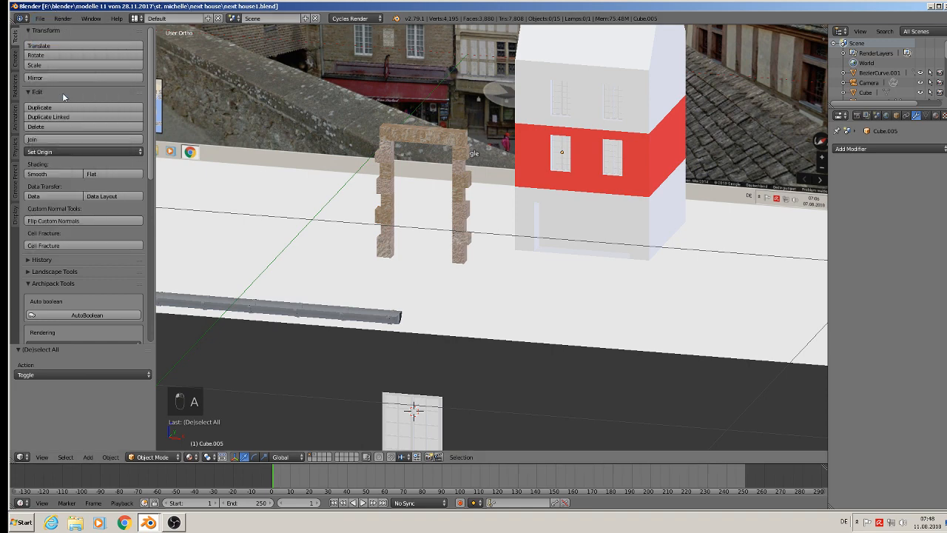
Select the two windows of the floor above the red one, duplicate them and move the copies 0.119 along Z in front of the roof.
{"action": "middle_click_drag", "start_coordinate": [530, 150], "coordinate": [575, 359], "text": "shift"}
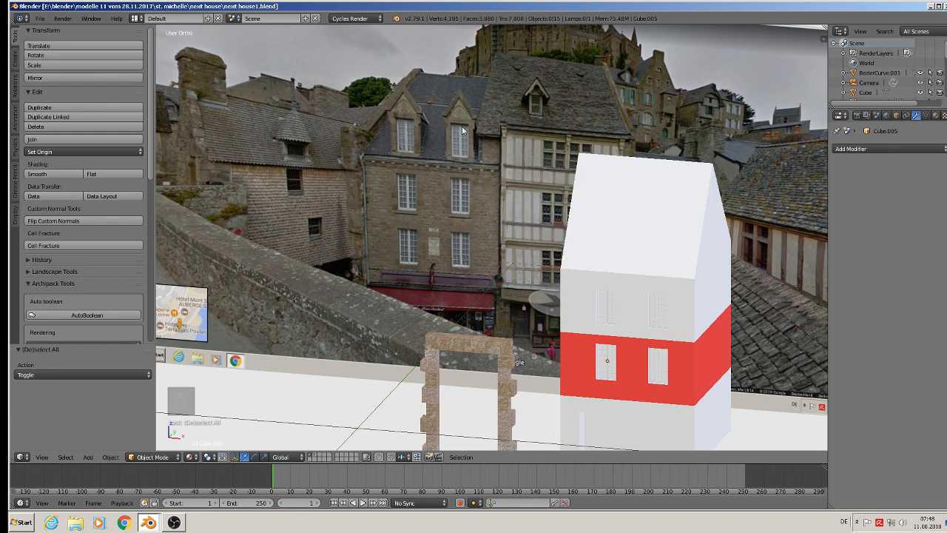
{"action": "right_click", "coordinate": [605, 306]}
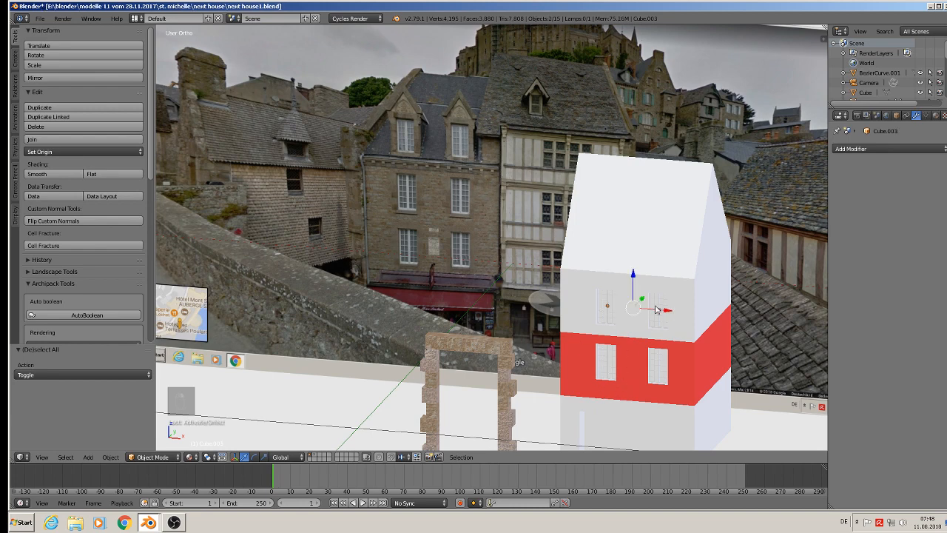
{"action": "key", "text": "shift+d"}
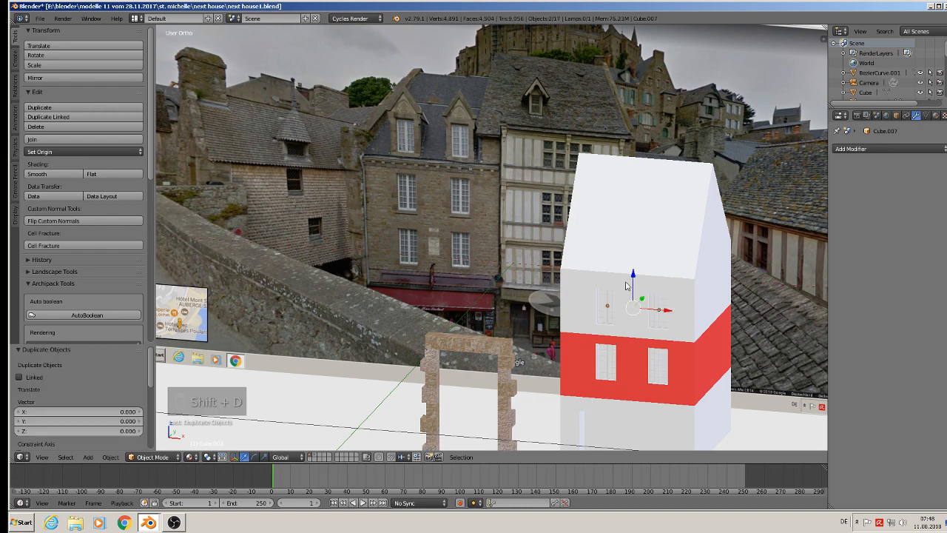
{"action": "key", "text": "z"}
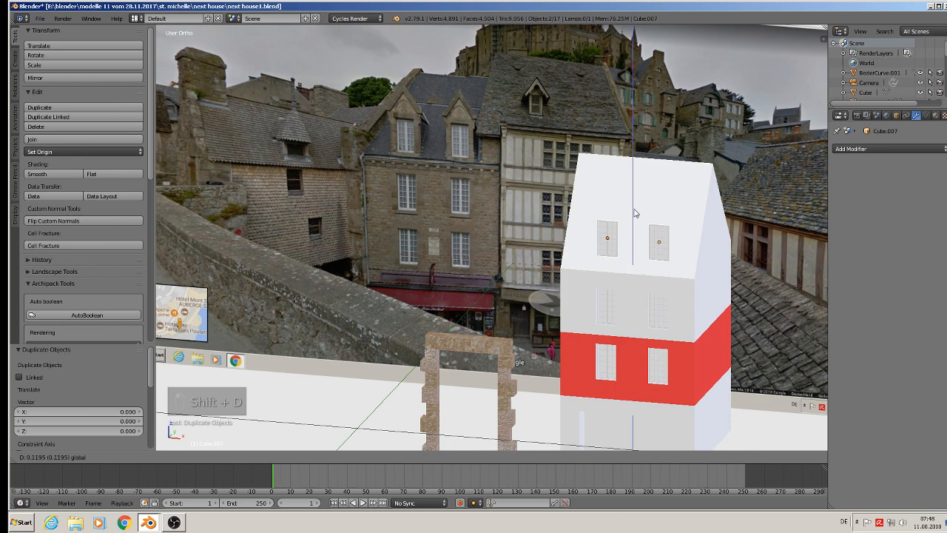
{"action": "left_click", "coordinate": [634, 213]}
{"action": "scroll", "coordinate": [634, 213], "scroll_direction": "up", "scroll_amount": 3}
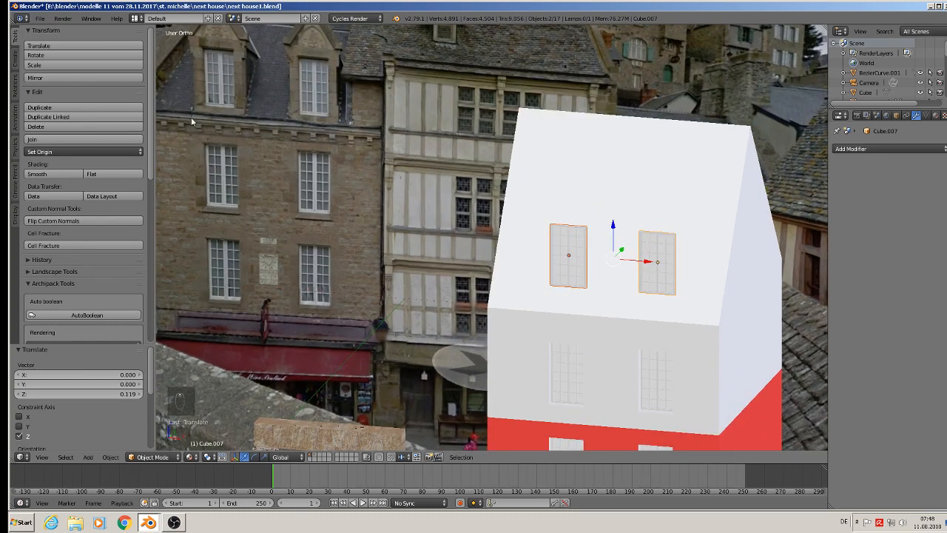
{"action": "scroll", "coordinate": [399, 313], "scroll_direction": "down", "scroll_amount": 2}
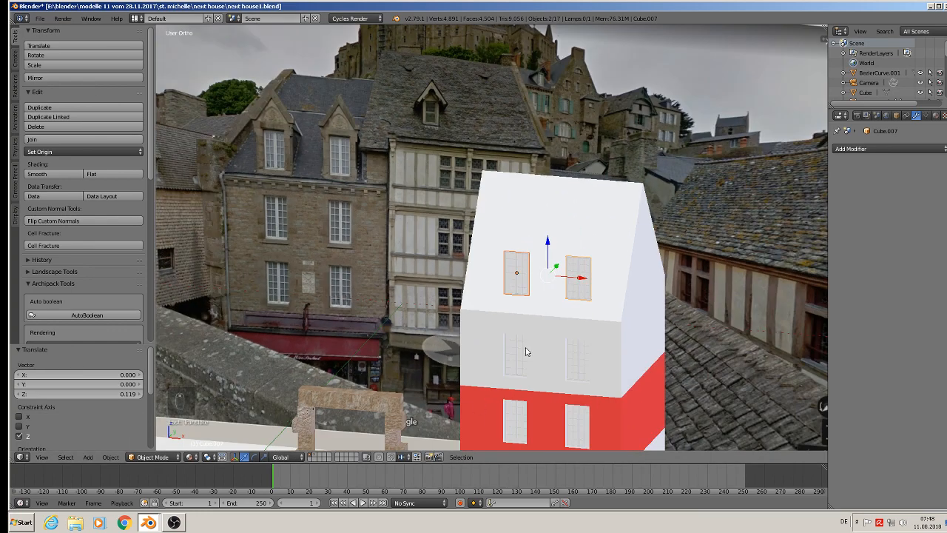
Select the gutter, its brackets and the drainpipe and move them together along Y to the front of the house.
{"action": "middle_click_drag", "start_coordinate": [537, 331], "coordinate": [607, 174], "text": "shift"}
{"action": "scroll", "coordinate": [484, 242], "scroll_direction": "down", "scroll_amount": 3}
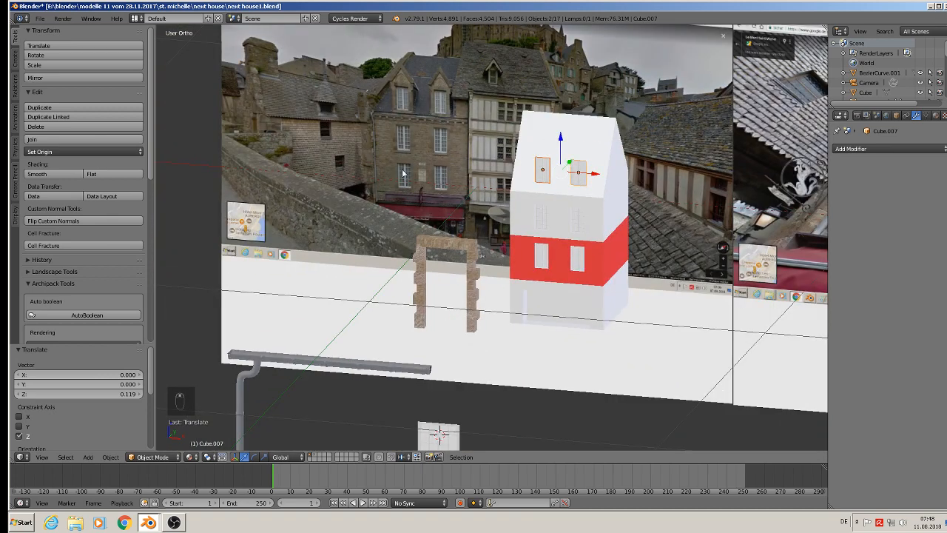
{"action": "right_click", "coordinate": [280, 364]}
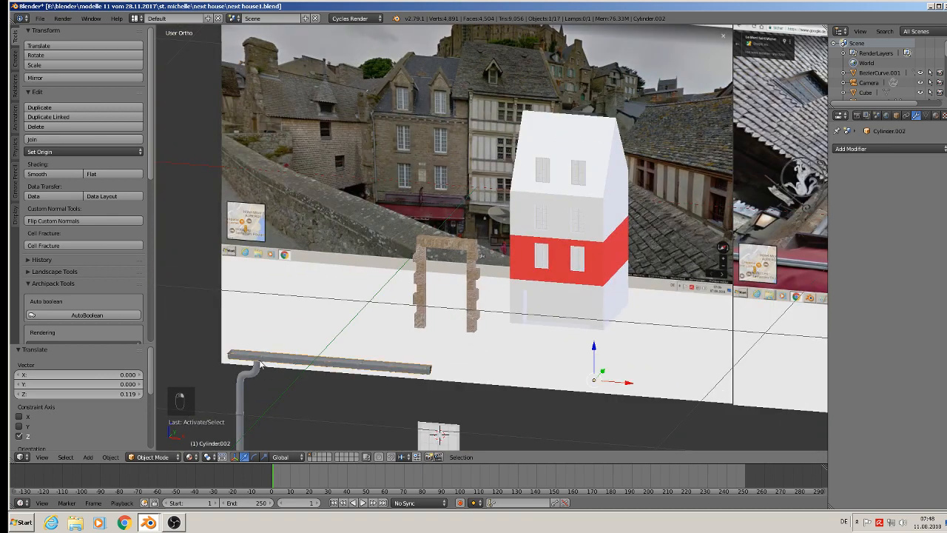
{"action": "right_click", "coordinate": [264, 361]}
{"action": "right_click", "coordinate": [245, 375]}
{"action": "scroll", "coordinate": [285, 383], "scroll_direction": "down", "scroll_amount": 3}
{"action": "left_click_drag", "start_coordinate": [349, 370], "coordinate": [410, 343]}
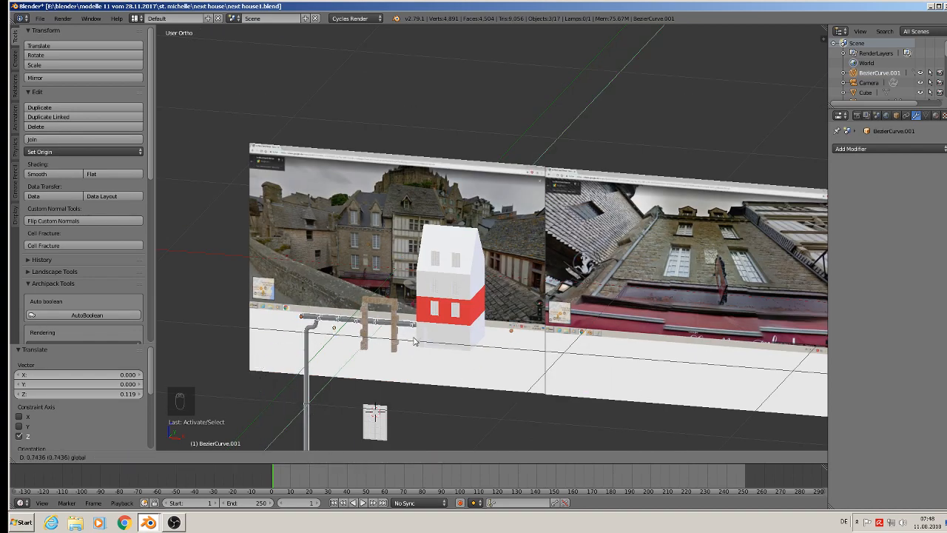
{"action": "middle_click_drag", "start_coordinate": [411, 344], "coordinate": [423, 415]}
{"action": "left_click_drag", "start_coordinate": [385, 312], "coordinate": [370, 376]}
{"action": "left_click_drag", "start_coordinate": [402, 415], "coordinate": [540, 442]}
{"action": "middle_click_drag", "start_coordinate": [540, 442], "coordinate": [480, 374]}
{"action": "left_click_drag", "start_coordinate": [494, 390], "coordinate": [498, 354]}
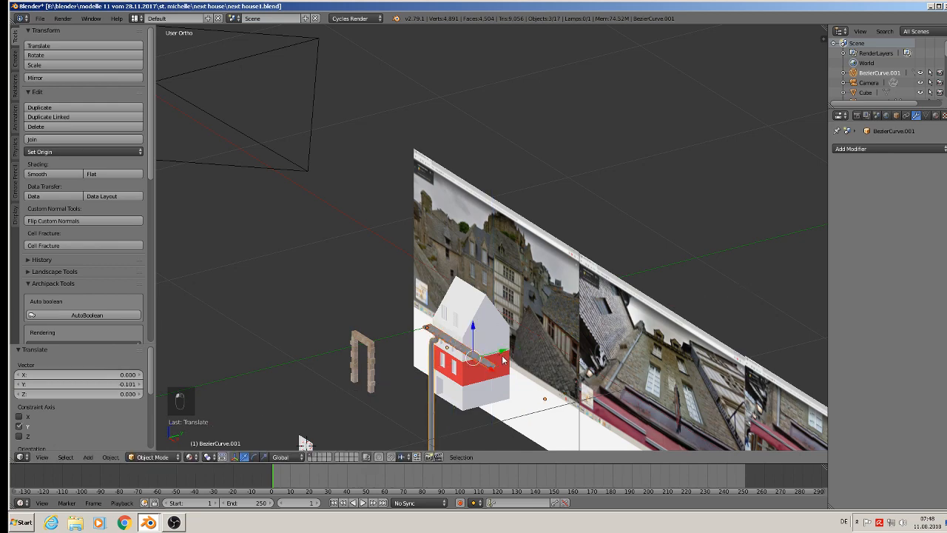
Scale the gutter, brackets and drainpipe down in two passes, the second by 0.688.
{"action": "middle_click_drag", "start_coordinate": [499, 357], "coordinate": [629, 290]}
{"action": "scroll", "coordinate": [625, 285], "scroll_direction": "up", "scroll_amount": 5}
{"action": "key", "text": "s"}
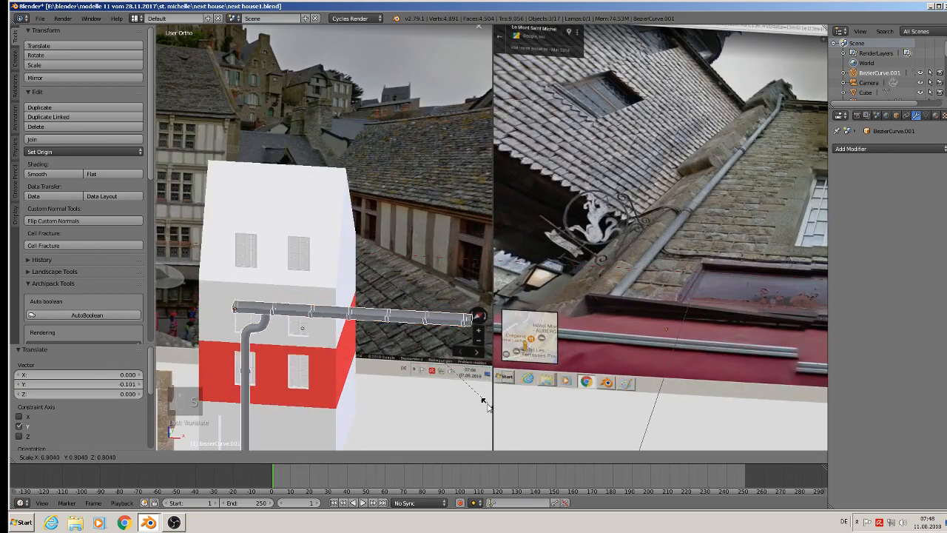
{"action": "left_click", "coordinate": [450, 386]}
{"action": "key", "text": "s"}
{"action": "left_click", "coordinate": [432, 372]}
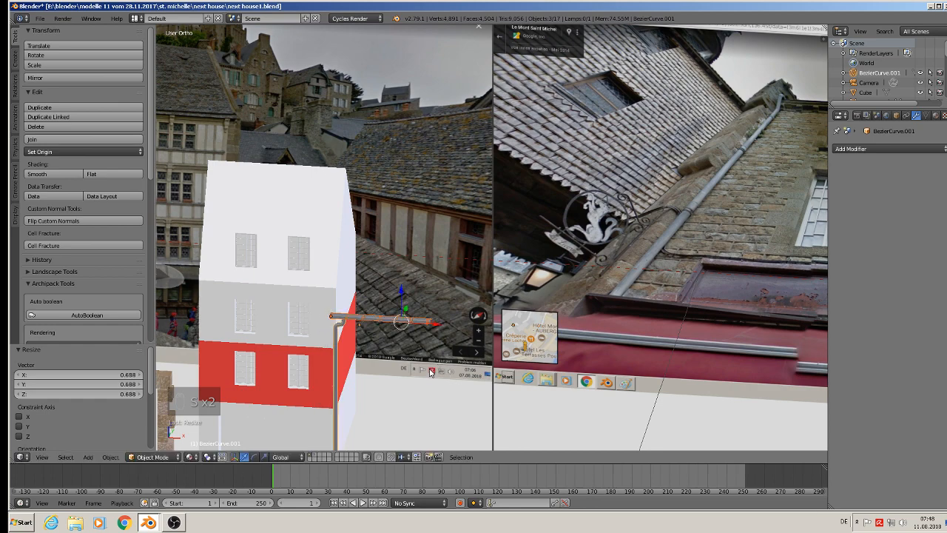
Move the gutter assembly -0.221 along X to the facade's left corner and 0.048 along Z up to the eaves.
{"action": "left_click_drag", "start_coordinate": [436, 326], "coordinate": [302, 320]}
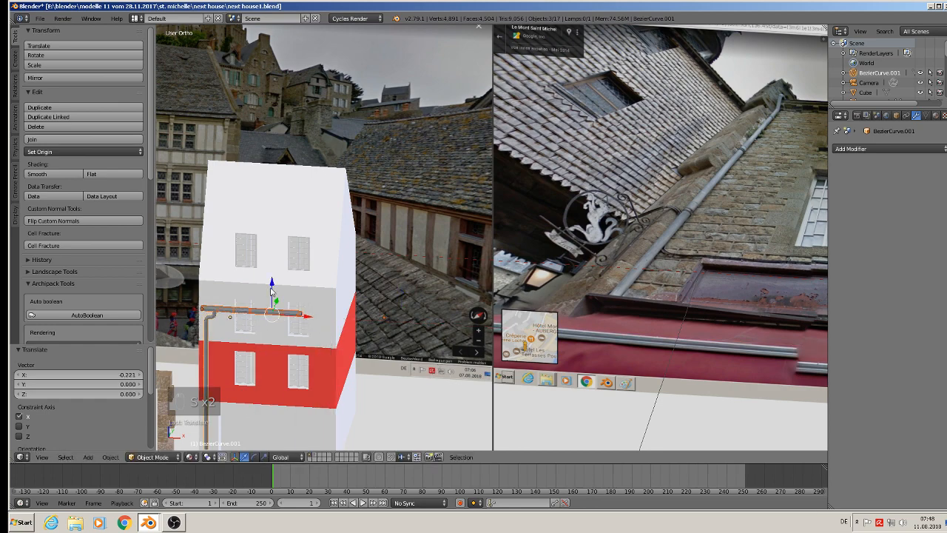
{"action": "left_click_drag", "start_coordinate": [271, 287], "coordinate": [267, 264]}
{"action": "scroll", "coordinate": [275, 303], "scroll_direction": "up", "scroll_amount": 2}
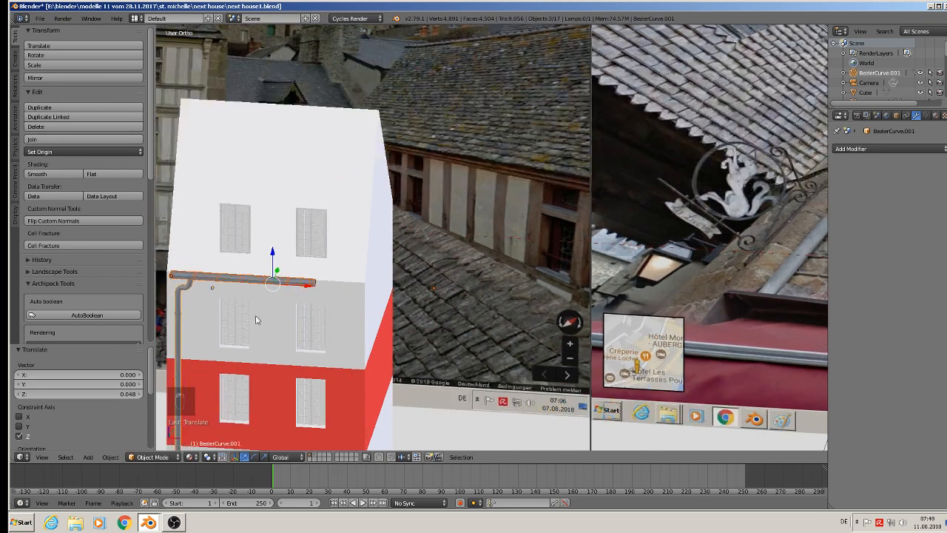
Adjust the gutter assembly's depth against the facade, finishing with a move of -0.003 along Y.
{"action": "middle_click_drag", "start_coordinate": [256, 319], "coordinate": [450, 239], "text": "shift"}
{"action": "scroll", "coordinate": [471, 223], "scroll_direction": "up", "scroll_amount": 2}
{"action": "left_click_drag", "start_coordinate": [495, 217], "coordinate": [487, 219]}
{"action": "middle_click_drag", "start_coordinate": [487, 222], "coordinate": [444, 253]}
{"action": "mouse_move", "coordinate": [445, 254]}
{"action": "left_mouse_down"}
{"action": "mouse_move", "coordinate": [465, 264]}
{"action": "mouse_move", "coordinate": [434, 241]}
{"action": "mouse_move", "coordinate": [464, 252]}
{"action": "left_mouse_up"}
{"action": "middle_click_drag", "start_coordinate": [463, 252], "coordinate": [558, 241]}
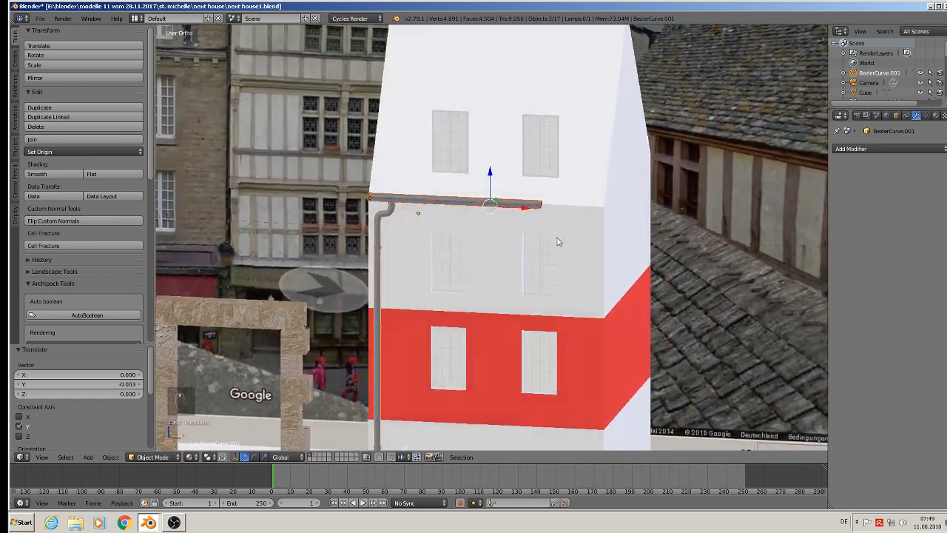
Scale the gutter assembly down by about 0.89 and move it -0.014 along X back to the facade's left corner.
{"action": "key", "text": "s"}
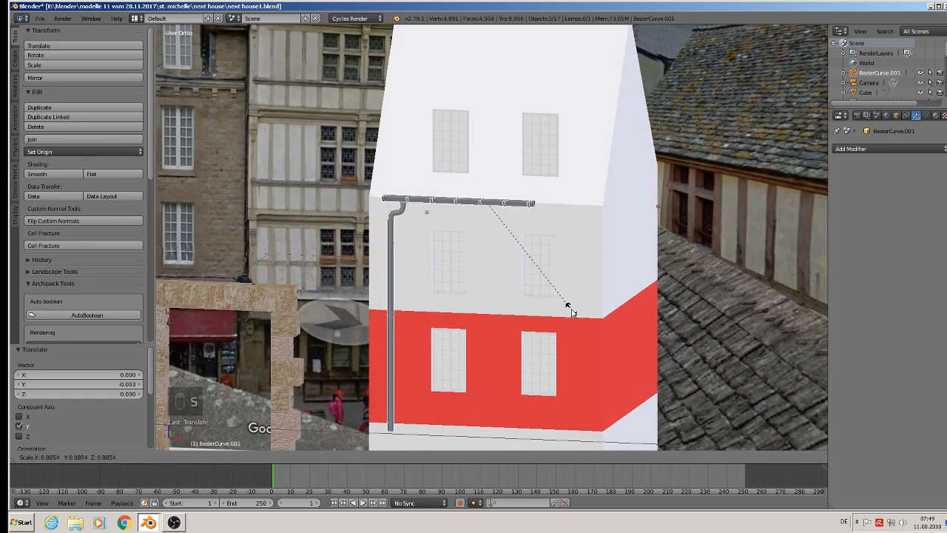
{"action": "left_click", "coordinate": [572, 309]}
{"action": "left_click_drag", "start_coordinate": [526, 209], "coordinate": [512, 209]}
{"action": "scroll", "coordinate": [516, 249], "scroll_direction": "down", "scroll_amount": 3}
{"action": "scroll", "coordinate": [479, 244], "scroll_direction": "up", "scroll_amount": 6}
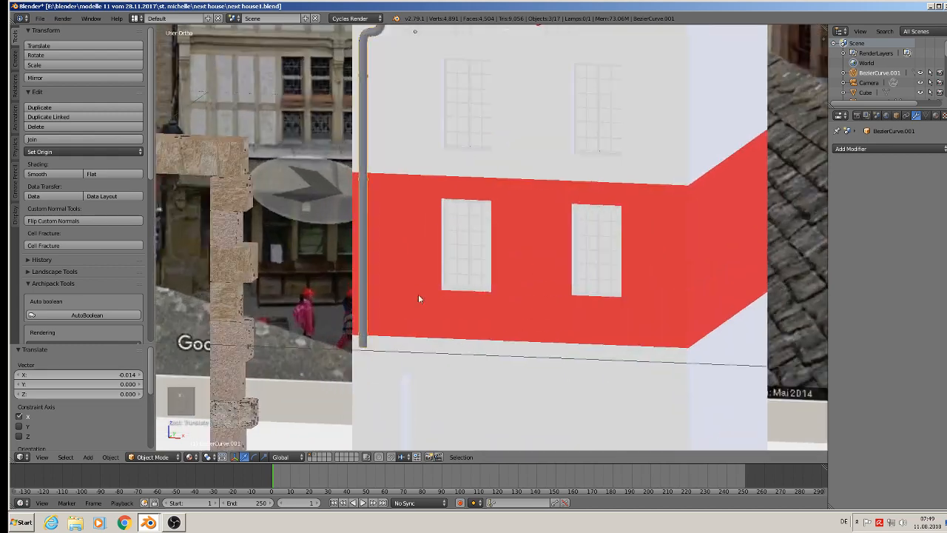
Open the drainpipe in edit mode, clear its selection, turn off limiting selection to visible geometry and switch to vertex selection.
{"action": "right_click", "coordinate": [378, 312]}
{"action": "key", "text": "Tab"}
{"action": "key", "text": "Tab"}
{"action": "right_click", "coordinate": [365, 322]}
{"action": "key", "text": "Tab"}
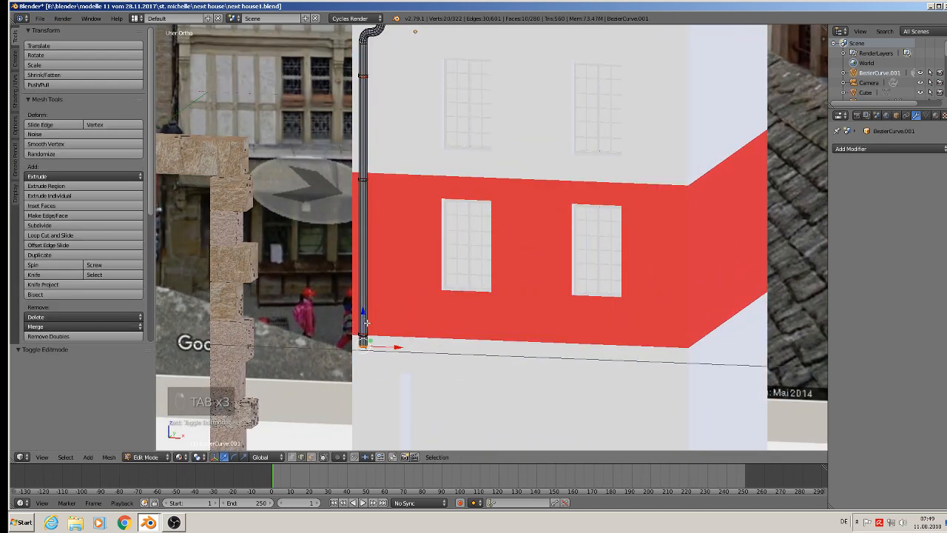
{"action": "key", "text": "a"}
{"action": "key", "text": "a"}
{"action": "key", "text": "a"}
{"action": "key", "text": "a"}
{"action": "scroll", "coordinate": [379, 377], "scroll_direction": "up", "scroll_amount": 2}
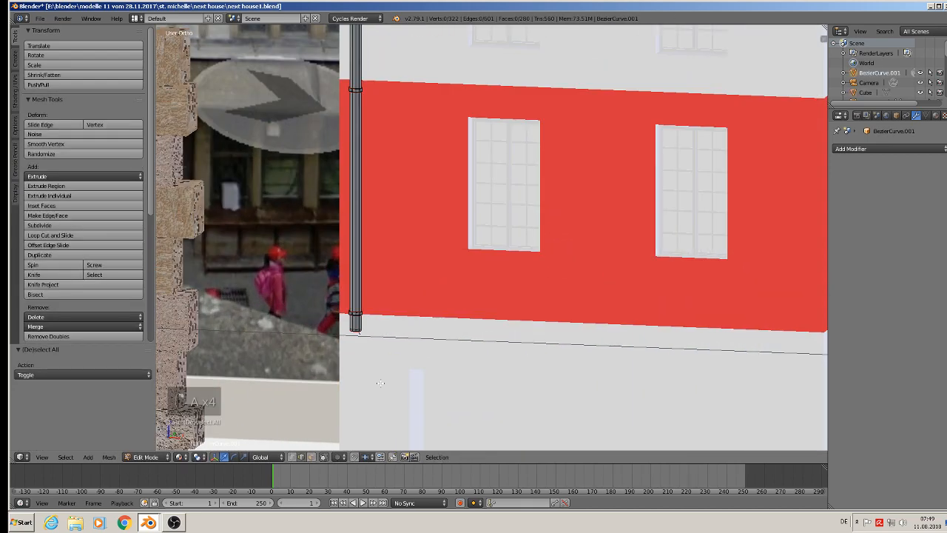
{"action": "left_click", "coordinate": [324, 458]}
{"action": "left_click", "coordinate": [293, 457]}
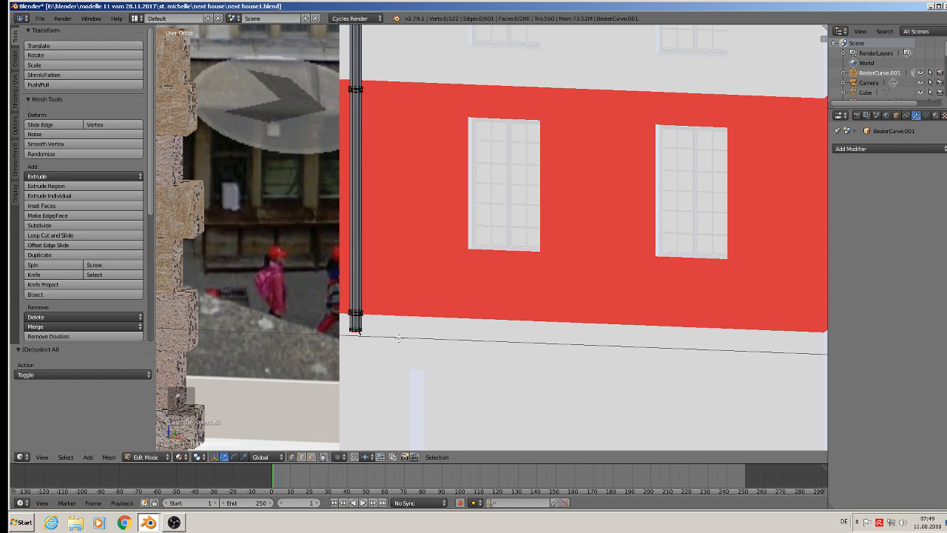
Circle-select the drainpipe's lower end with its clamp, move it down along Z to lengthen the pipe and clear the selection.
{"action": "key", "text": "c"}
{"action": "left_click", "coordinate": [356, 321]}
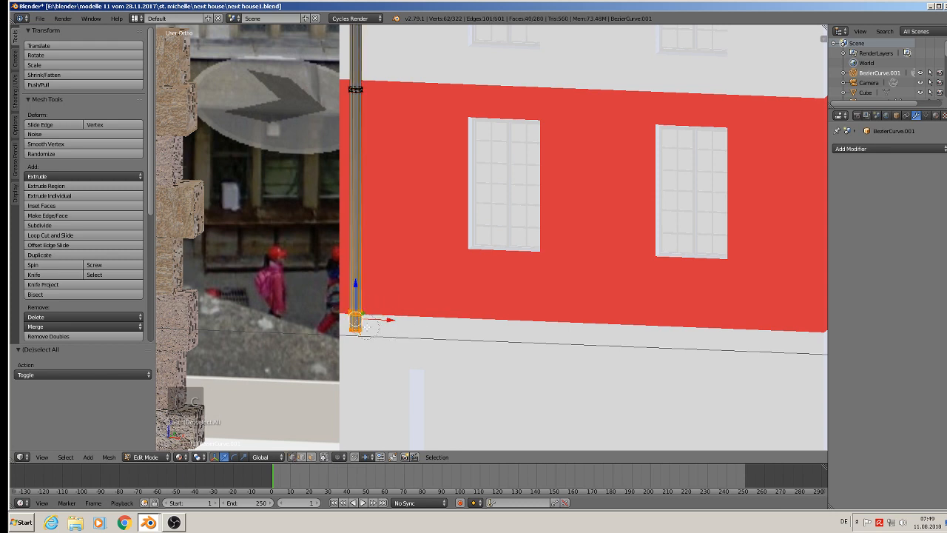
{"action": "left_click_drag", "start_coordinate": [356, 284], "coordinate": [356, 409]}
{"action": "middle_click_drag", "start_coordinate": [368, 402], "coordinate": [429, 193], "text": "shift"}
{"action": "left_click_drag", "start_coordinate": [416, 198], "coordinate": [412, 278]}
{"action": "middle_click_drag", "start_coordinate": [480, 175], "coordinate": [466, 324], "text": "shift"}
{"action": "middle_click_drag", "start_coordinate": [474, 234], "coordinate": [481, 374], "text": "shift"}
{"action": "scroll", "coordinate": [431, 191], "scroll_direction": "up", "scroll_amount": 7}
{"action": "key", "text": "a"}
{"action": "scroll", "coordinate": [377, 106], "scroll_direction": "up", "scroll_amount": 2}
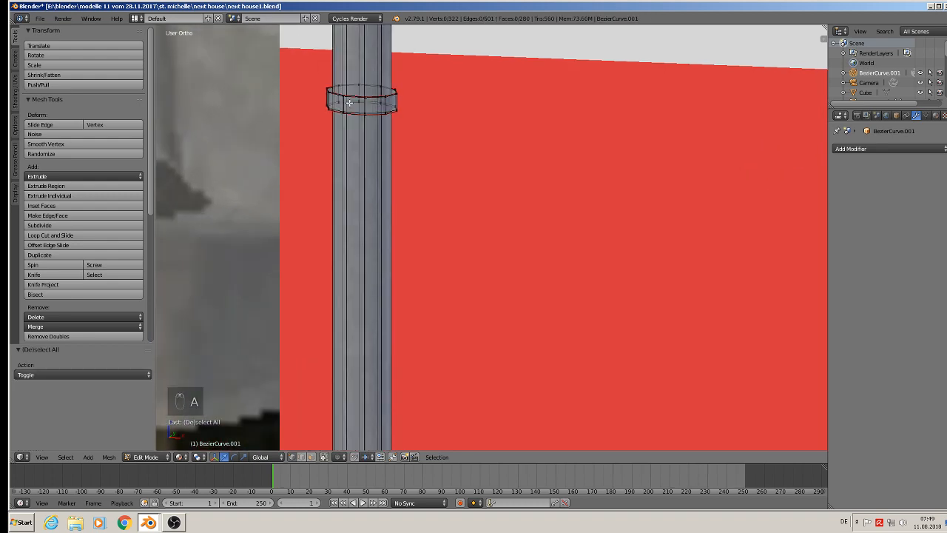
Select the linked clamp on the drainpipe, place two duplicates further down the pipe along Z and clear the selection.
{"action": "key", "text": "l"}
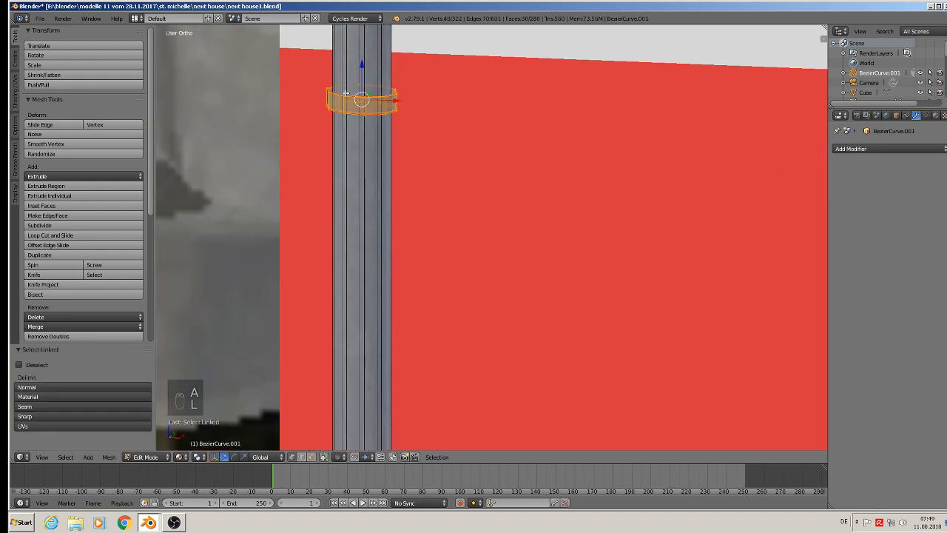
{"action": "scroll", "coordinate": [384, 215], "scroll_direction": "down", "scroll_amount": 8}
{"action": "scroll", "coordinate": [404, 259], "scroll_direction": "down", "scroll_amount": 3}
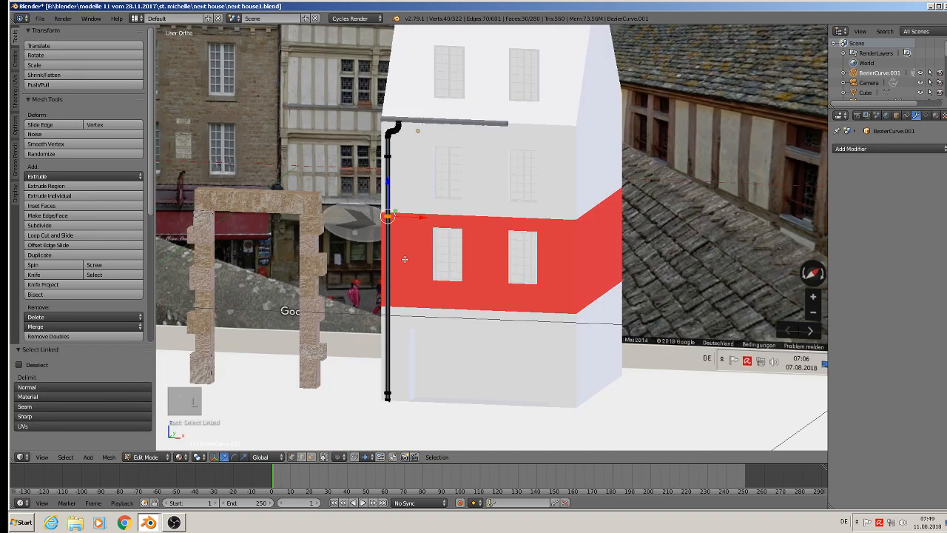
{"action": "key", "text": "shift+d"}
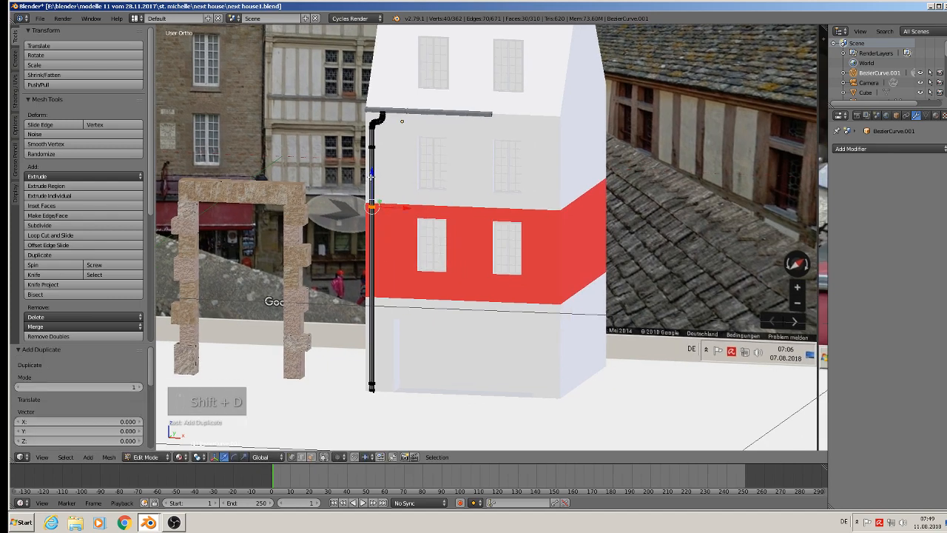
{"action": "left_click", "coordinate": [374, 229]}
{"action": "key", "text": "shift+d"}
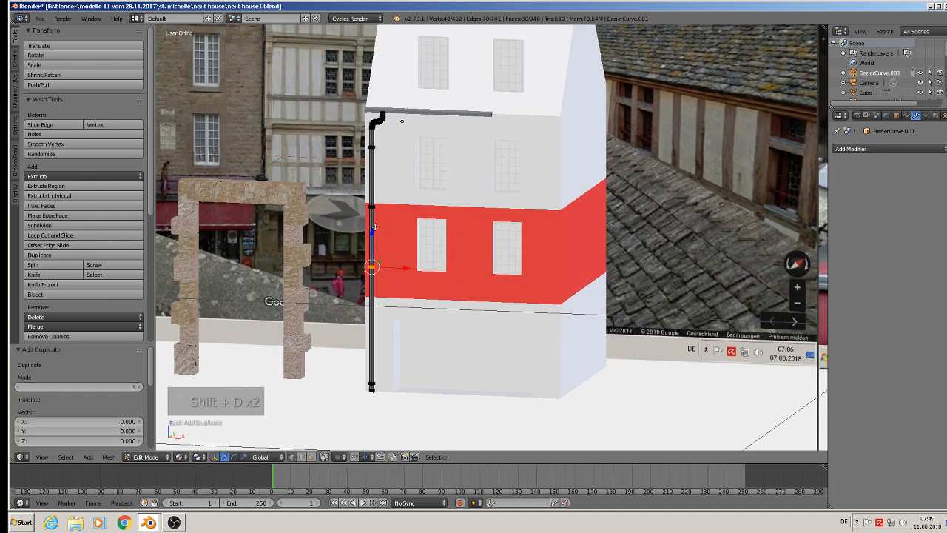
{"action": "left_click", "coordinate": [363, 284]}
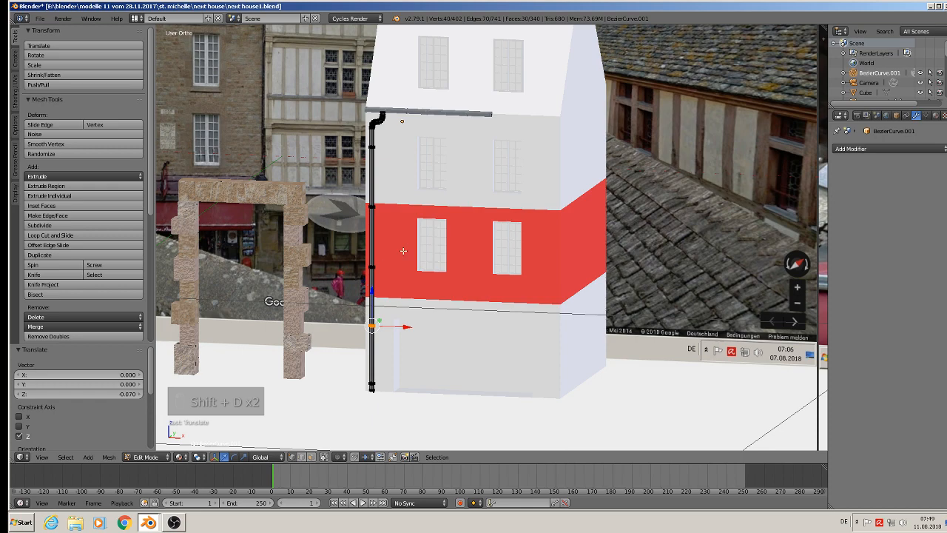
{"action": "key", "text": "a"}
Leave the drainpipe's edit mode and open the gutter brackets in edit mode.
{"action": "scroll", "coordinate": [452, 105], "scroll_direction": "up", "scroll_amount": 6}
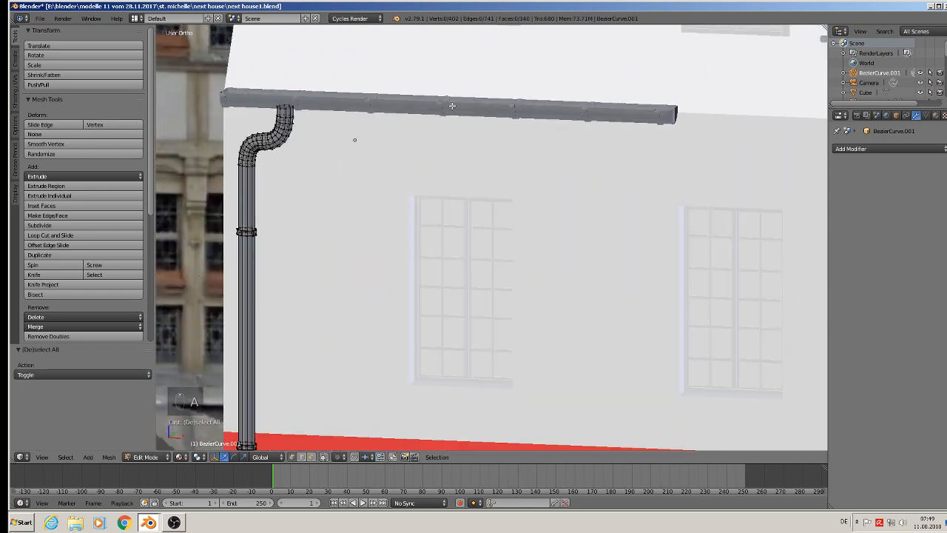
{"action": "key", "text": "Tab"}
{"action": "right_click", "coordinate": [446, 110]}
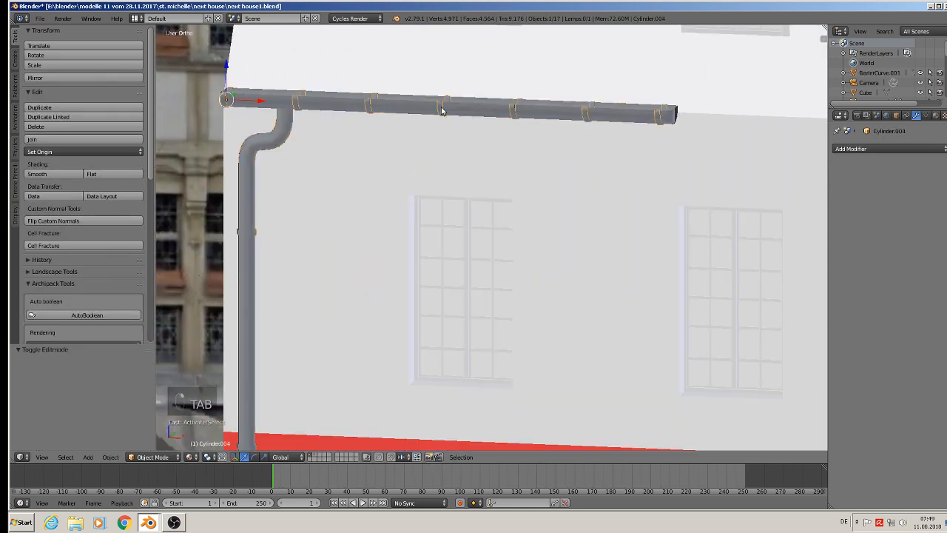
{"action": "key", "text": "Tab"}
{"action": "middle_click_drag", "start_coordinate": [705, 156], "coordinate": [502, 209], "text": "shift"}
{"action": "scroll", "coordinate": [503, 210], "scroll_direction": "down", "scroll_amount": 3}
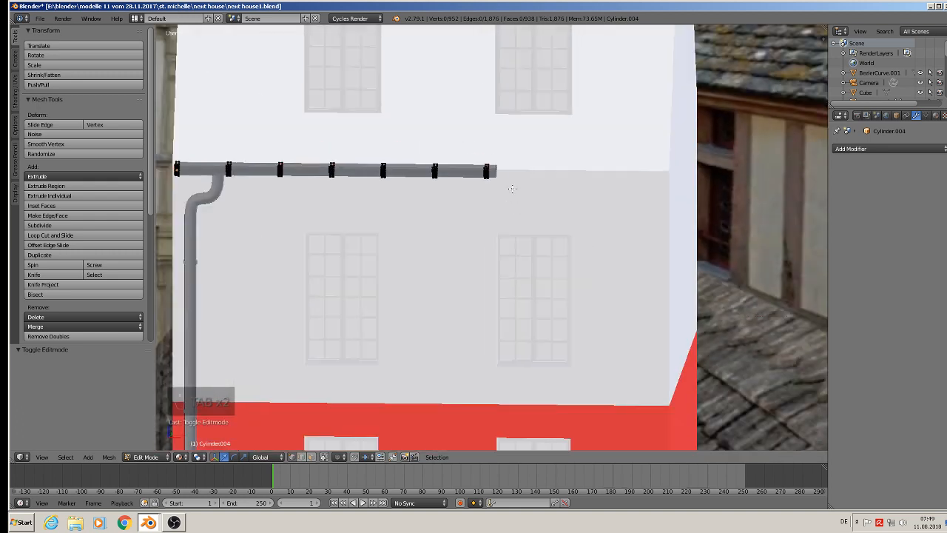
Circle-select the bracket at the gutter's right end and duplicate it three times along X up to the facade's right corner.
{"action": "key", "text": "c"}
{"action": "left_click", "coordinate": [488, 173]}
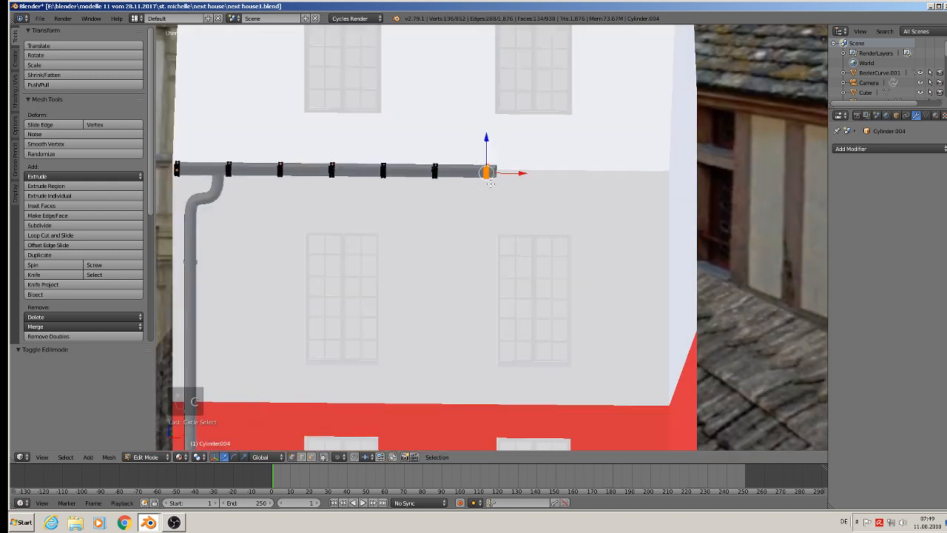
{"action": "key", "text": "shift+d"}
{"action": "key", "text": "shift+d"}
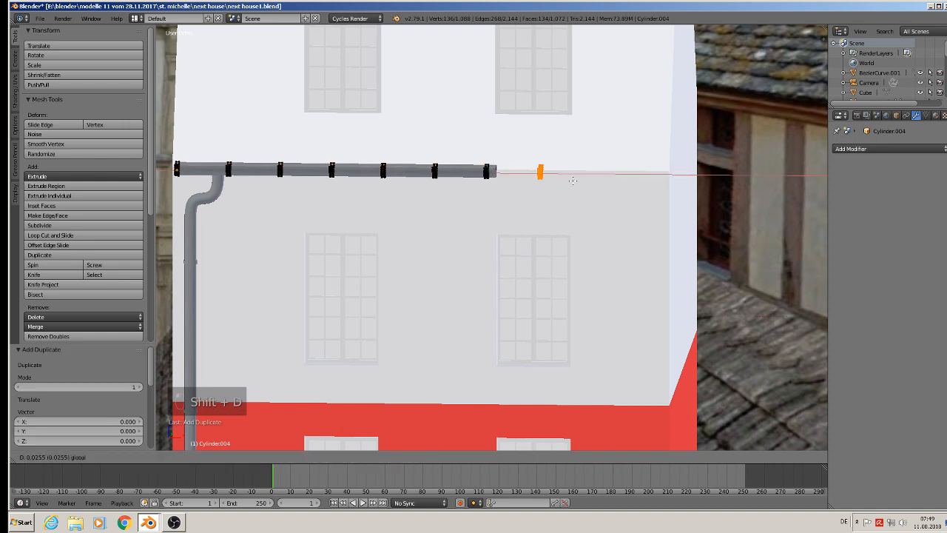
{"action": "left_click", "coordinate": [576, 176]}
{"action": "left_click_drag", "start_coordinate": [580, 176], "coordinate": [702, 185]}
{"action": "key", "text": "shift+d"}
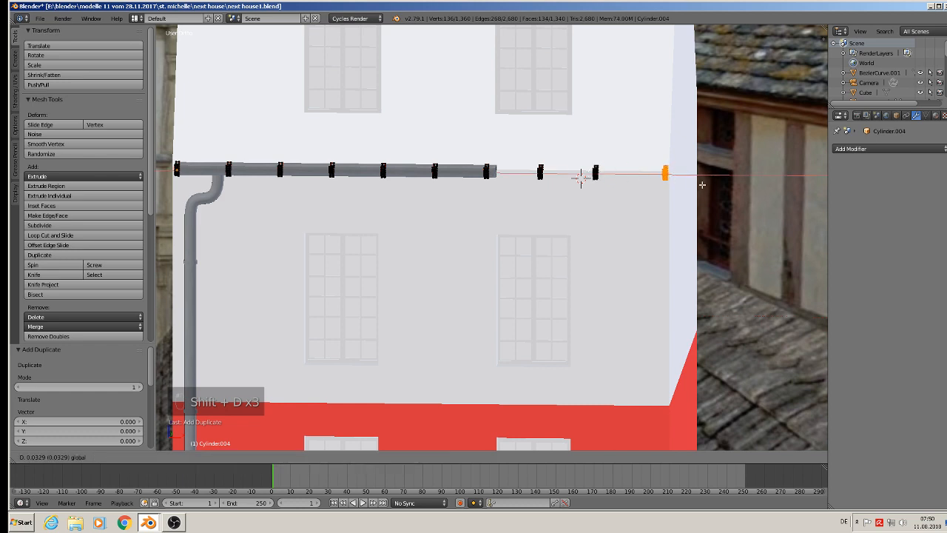
{"action": "left_click", "coordinate": [702, 185]}
{"action": "key", "text": "a"}
Select the two new middle brackets and shift them slightly along X to even out the spacing, ending with nothing selected.
{"action": "key", "text": "l"}
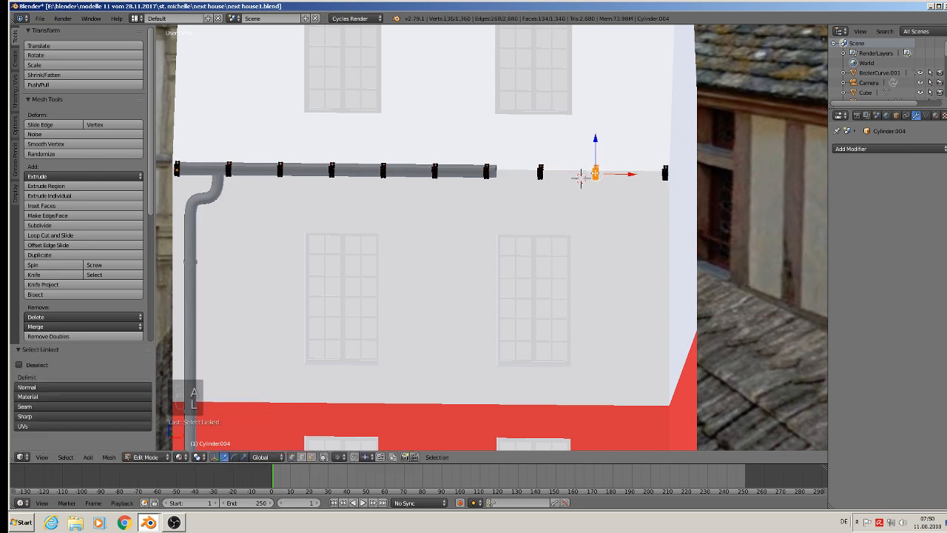
{"action": "key", "text": "l"}
{"action": "key", "text": "g"}
{"action": "key", "text": "x"}
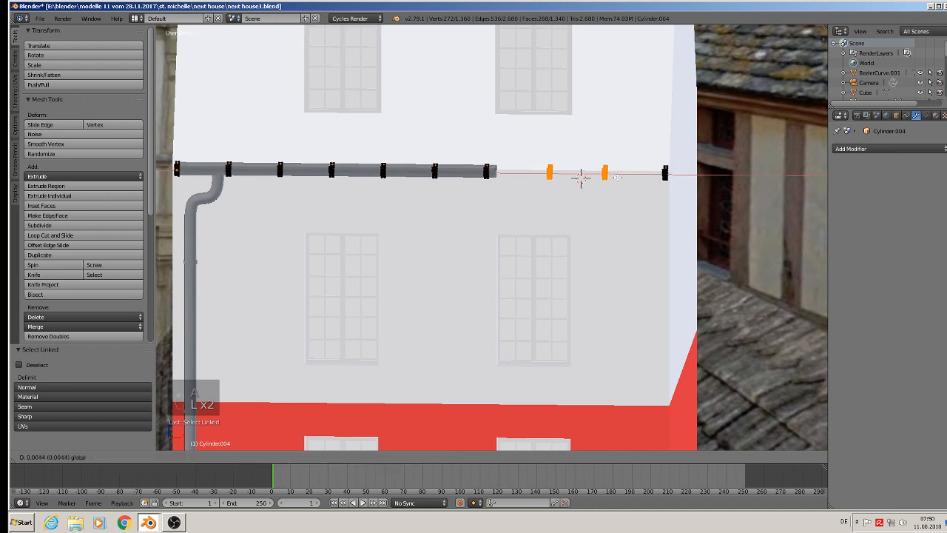
{"action": "left_click", "coordinate": [623, 180]}
{"action": "key", "text": "a"}
Select the outer side edge loop of the rightmost bracket, fill it with a face and leave edit mode.
{"action": "middle_click_drag", "start_coordinate": [518, 209], "coordinate": [480, 237]}
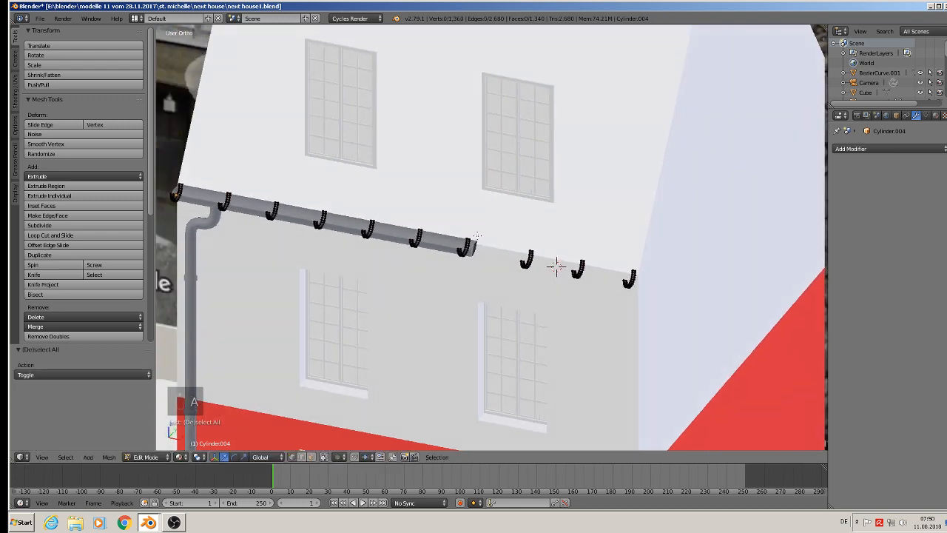
{"action": "scroll", "coordinate": [509, 244], "scroll_direction": "up", "scroll_amount": 4}
{"action": "scroll", "coordinate": [662, 332], "scroll_direction": "up", "scroll_amount": 2}
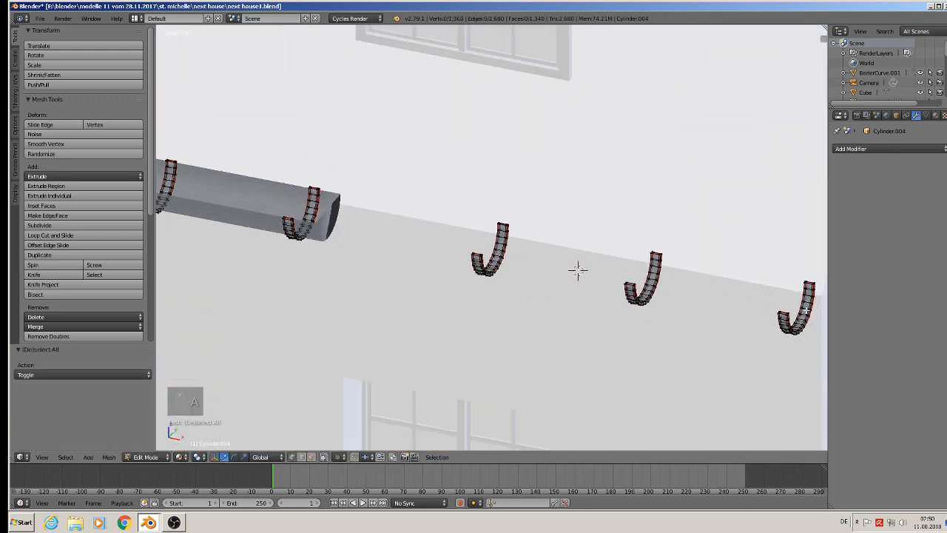
{"action": "right_click", "coordinate": [807, 312], "text": "alt"}
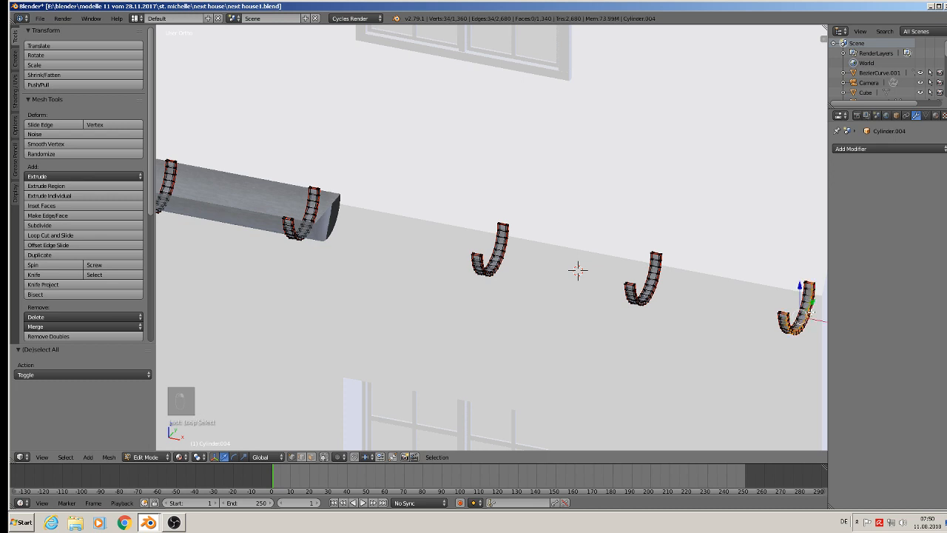
{"action": "right_click", "coordinate": [811, 313], "text": "alt"}
{"action": "scroll", "coordinate": [812, 313], "scroll_direction": "up", "scroll_amount": 4}
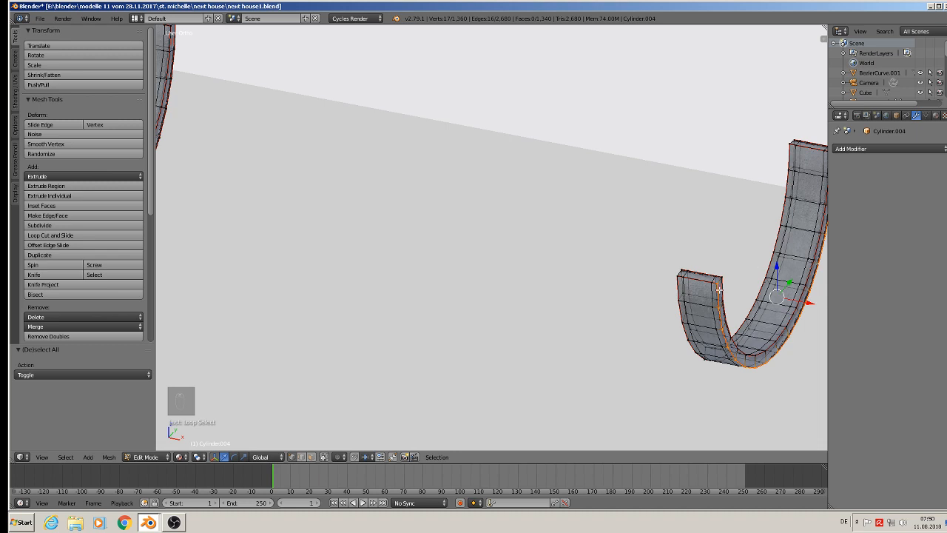
{"action": "right_click", "coordinate": [722, 286], "text": "alt"}
{"action": "key", "text": "f"}
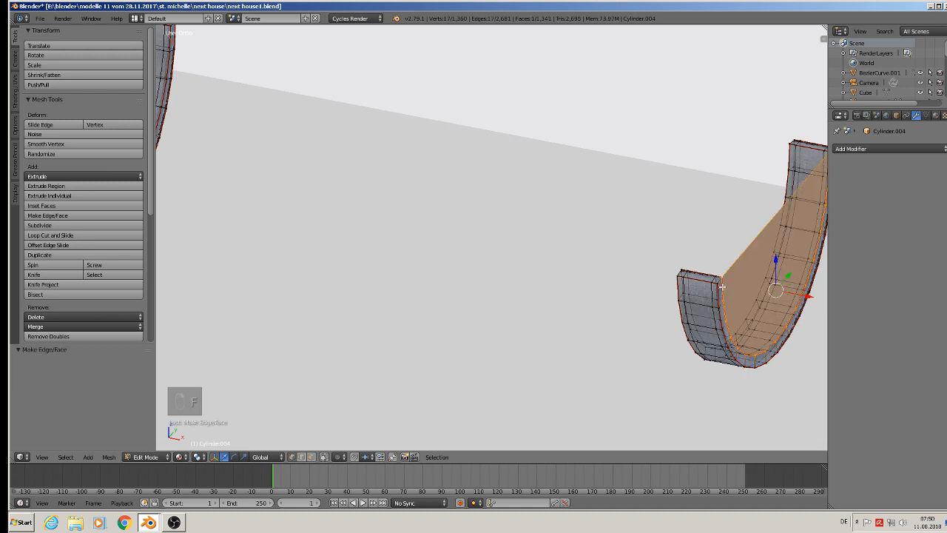
{"action": "key", "text": "Tab"}
Open the gutter in edit mode and switch to face selection.
{"action": "scroll", "coordinate": [722, 287], "scroll_direction": "down", "scroll_amount": 5}
{"action": "scroll", "coordinate": [629, 274], "scroll_direction": "down", "scroll_amount": 4}
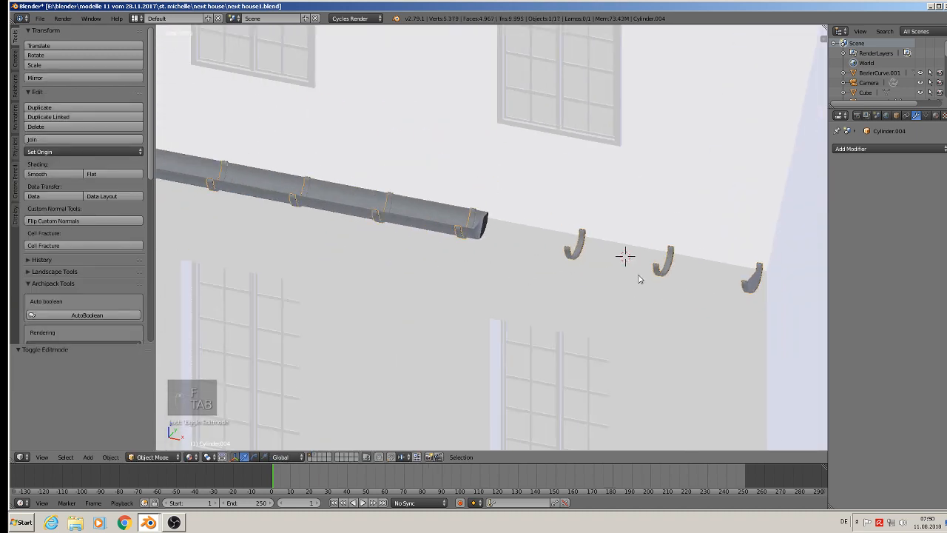
{"action": "scroll", "coordinate": [606, 228], "scroll_direction": "up", "scroll_amount": 5}
{"action": "right_click", "coordinate": [517, 200]}
{"action": "key", "text": "Tab"}
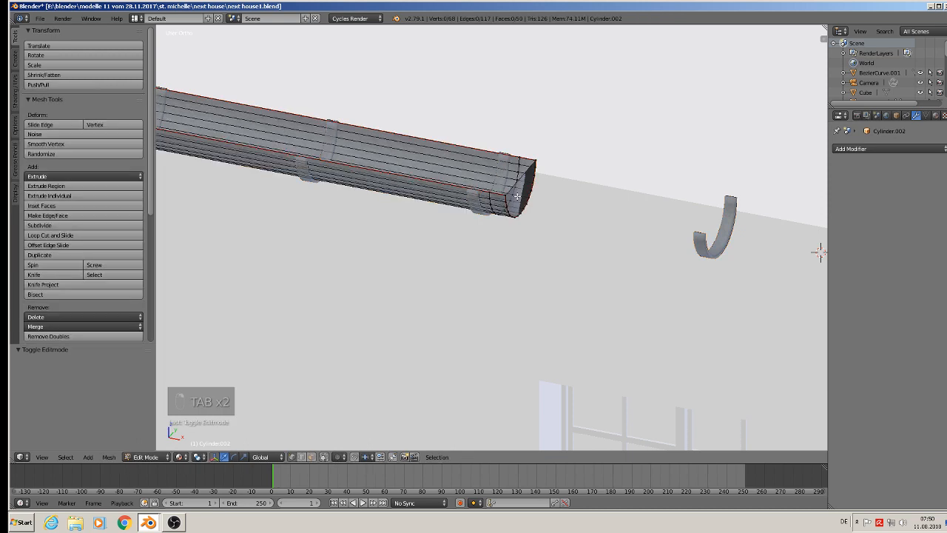
{"action": "scroll", "coordinate": [518, 200], "scroll_direction": "down", "scroll_amount": 2}
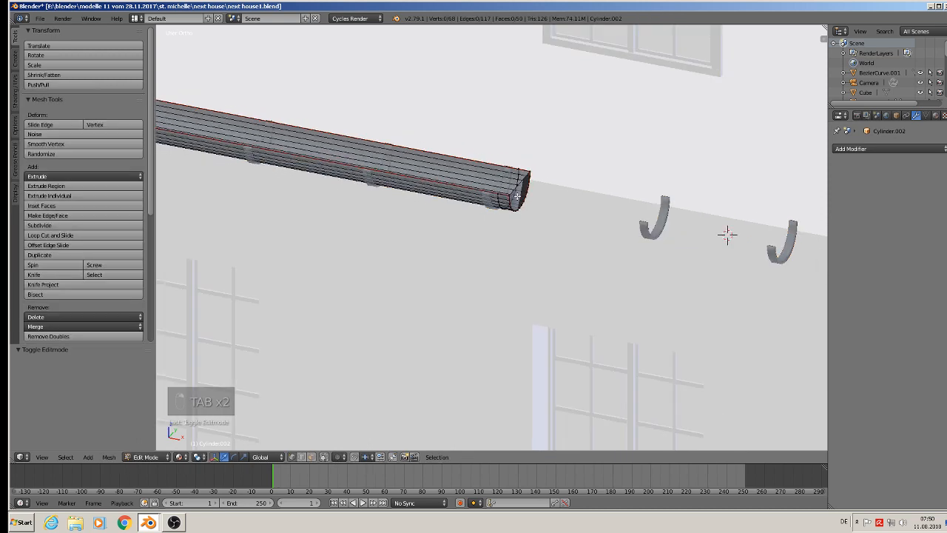
{"action": "left_click", "coordinate": [312, 457]}
Select the gutter's right end cap, move it 0.0814 along X to the facade's corner, leave edit mode and deselect everything.
{"action": "right_click", "coordinate": [522, 194]}
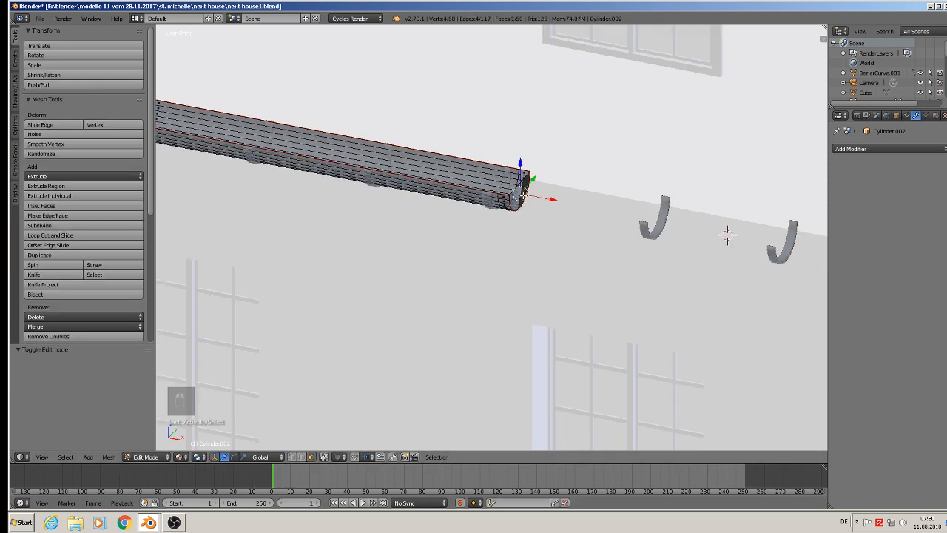
{"action": "right_click", "coordinate": [519, 199]}
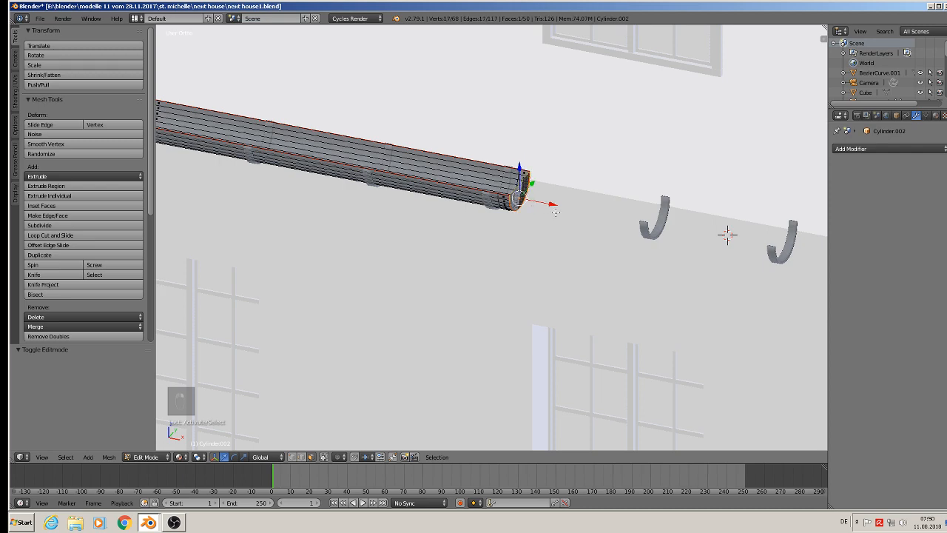
{"action": "scroll", "coordinate": [556, 213], "scroll_direction": "down", "scroll_amount": 5}
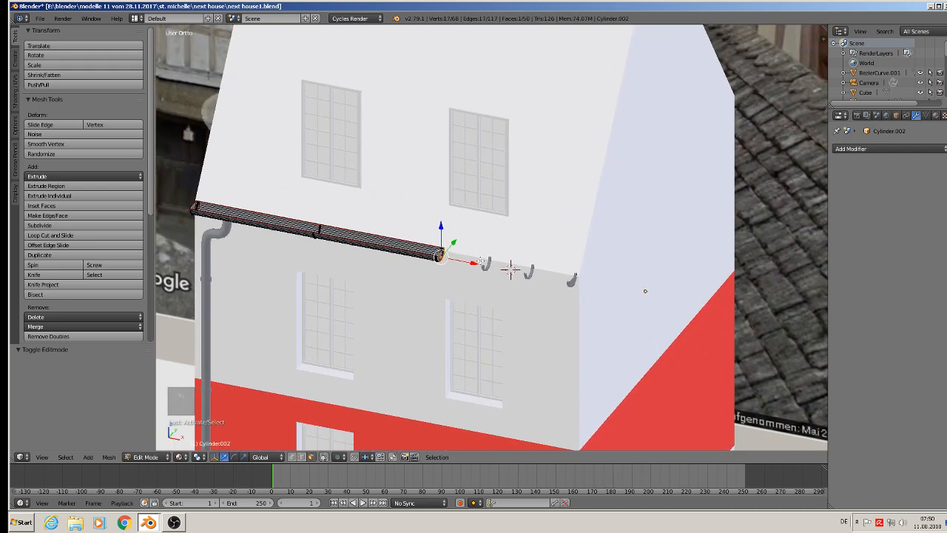
{"action": "key", "text": "e"}
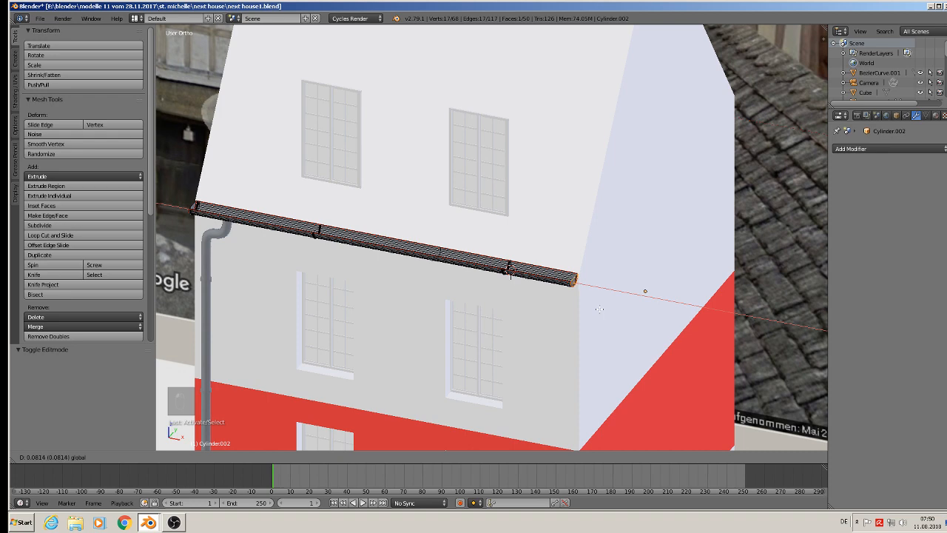
{"action": "left_click", "coordinate": [599, 308]}
{"action": "key", "text": "a"}
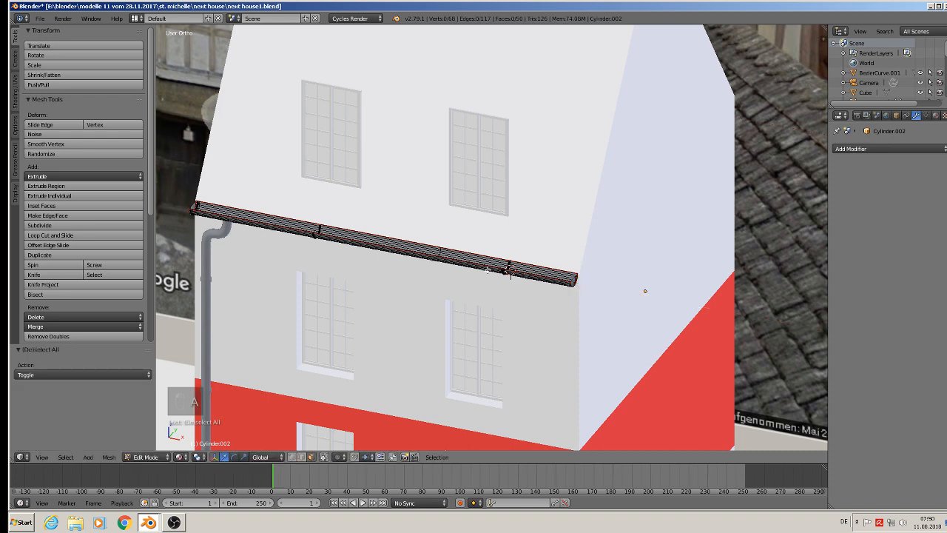
{"action": "key", "text": "Tab"}
{"action": "middle_click_drag", "start_coordinate": [472, 282], "coordinate": [490, 253]}
{"action": "key", "text": "a"}
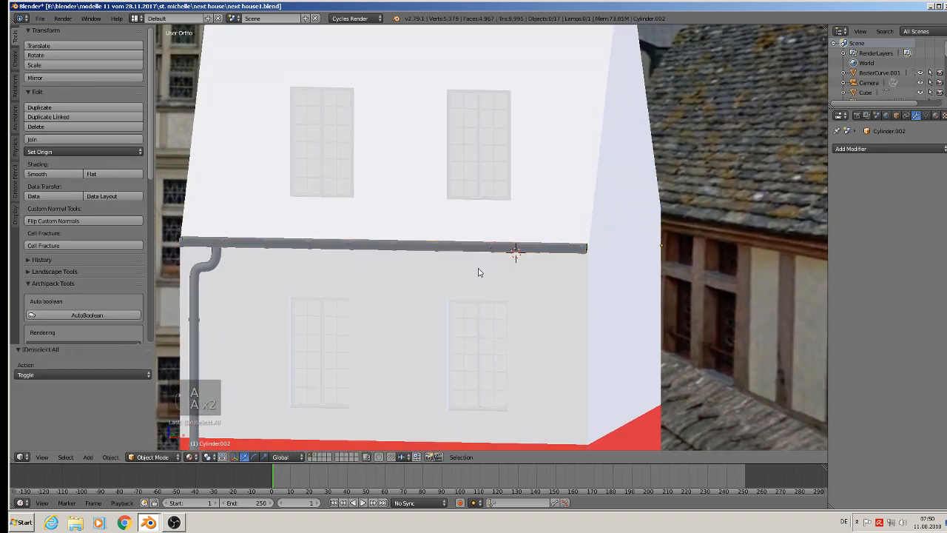
Save the house model to the existing file next house1.blend.
{"action": "scroll", "coordinate": [479, 271], "scroll_direction": "down", "scroll_amount": 3}
{"action": "middle_click_drag", "start_coordinate": [463, 306], "coordinate": [463, 203], "text": "shift"}
{"action": "scroll", "coordinate": [463, 203], "scroll_direction": "down", "scroll_amount": 4}
{"action": "mouse_move", "coordinate": [439, 236]}
{"action": "middle_mouse_down"}
{"action": "mouse_move", "coordinate": [416, 253]}
{"action": "mouse_move", "coordinate": [432, 245]}
{"action": "middle_mouse_up"}
{"action": "scroll", "coordinate": [410, 253], "scroll_direction": "down", "scroll_amount": 3}
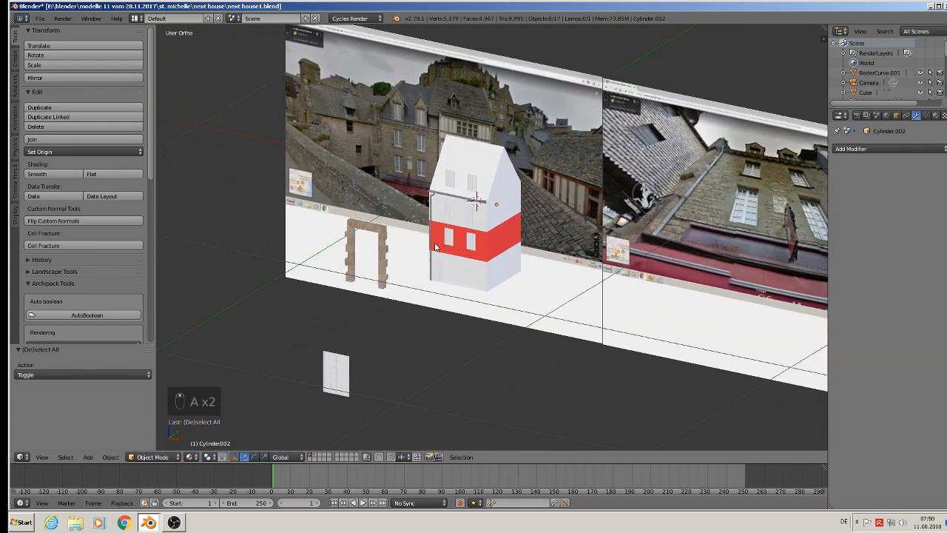
{"action": "left_click", "coordinate": [39, 19]}
{"action": "left_click", "coordinate": [53, 93]}
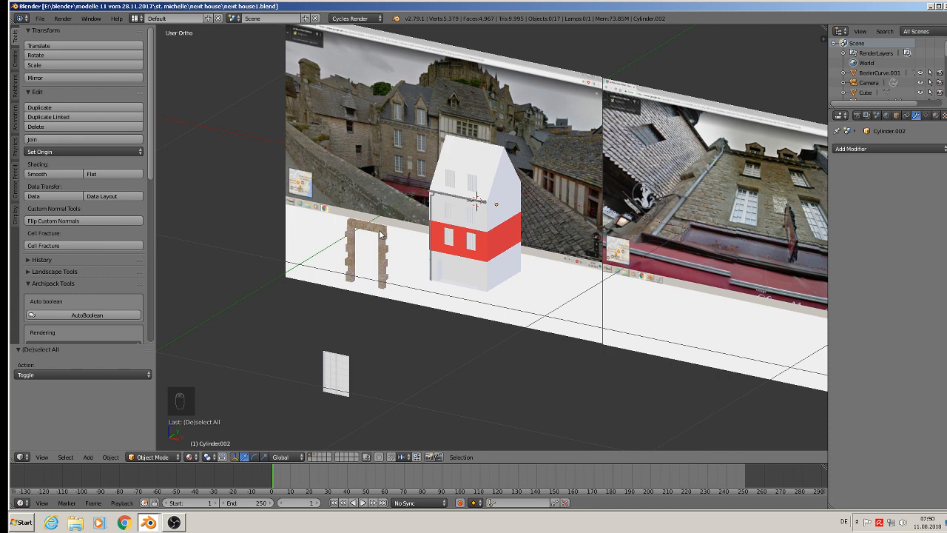
Duplicate the freestanding stone frame, move the copy to the house along X and Y and scale it down to window size.
{"action": "left_click", "coordinate": [381, 234]}
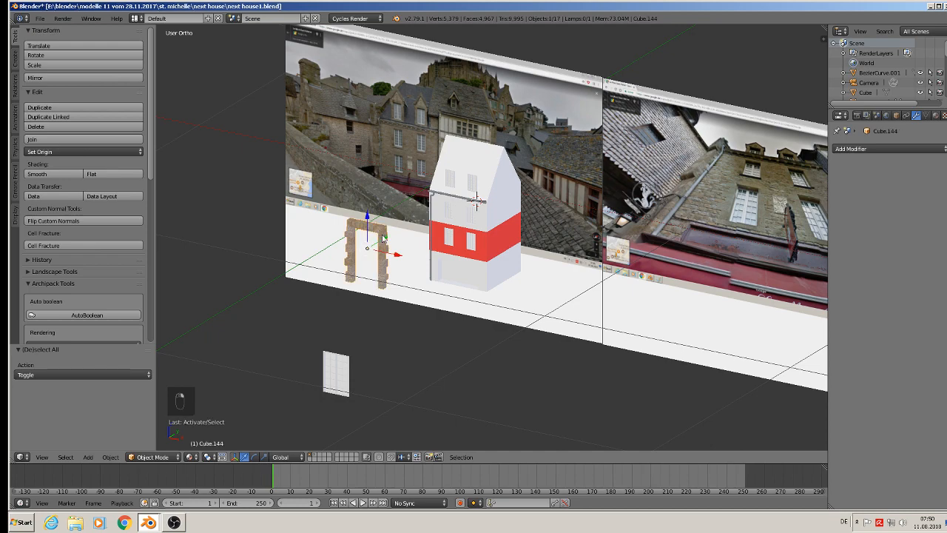
{"action": "scroll", "coordinate": [405, 99], "scroll_direction": "up", "scroll_amount": 4}
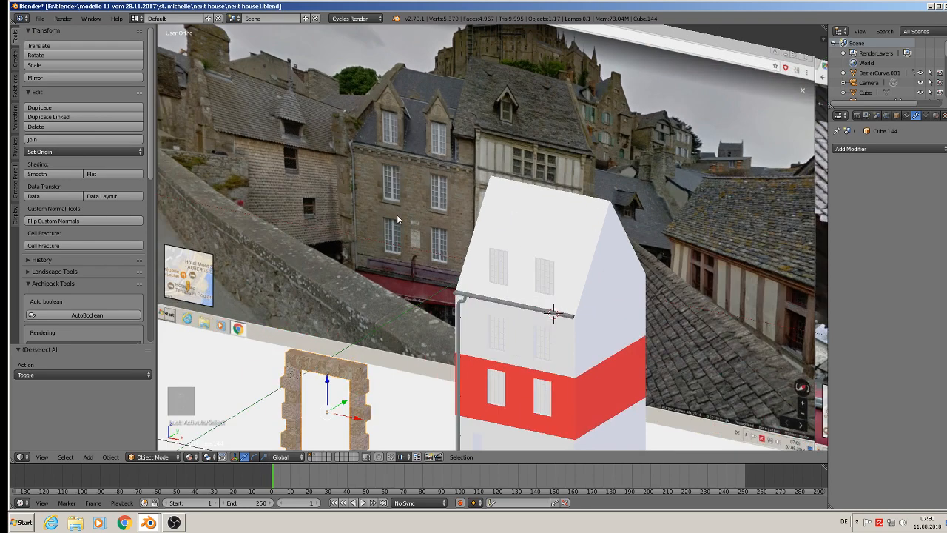
{"action": "scroll", "coordinate": [396, 214], "scroll_direction": "up", "scroll_amount": 5}
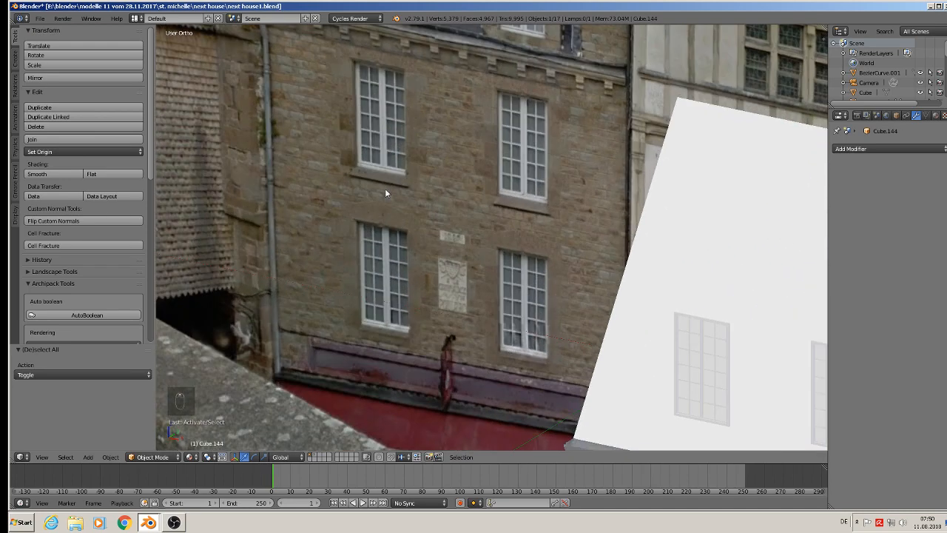
{"action": "scroll", "coordinate": [412, 235], "scroll_direction": "down", "scroll_amount": 3}
{"action": "scroll", "coordinate": [458, 320], "scroll_direction": "down", "scroll_amount": 5}
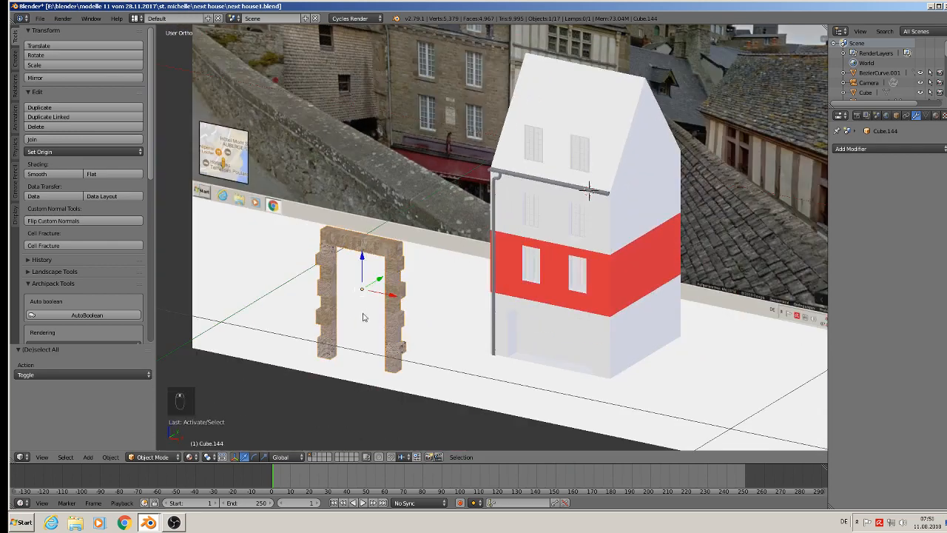
{"action": "key", "text": "shift+d"}
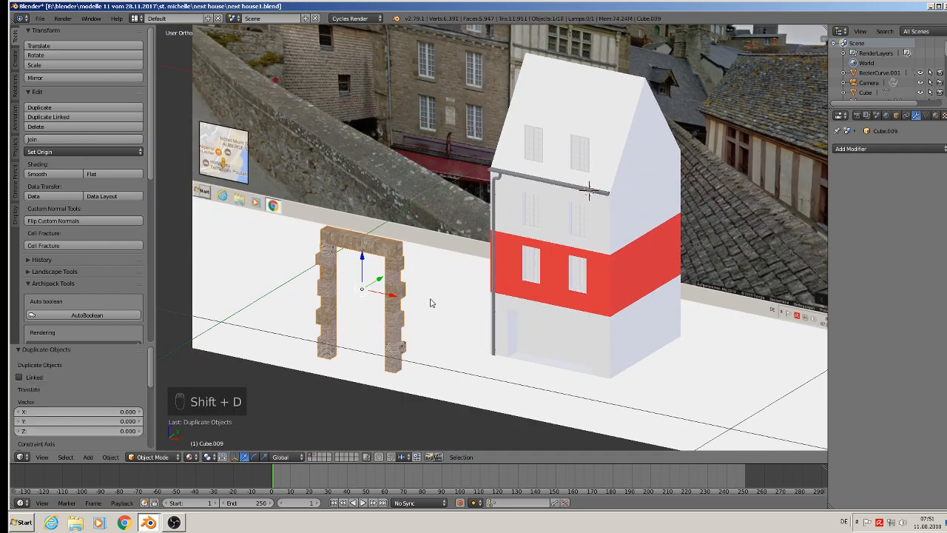
{"action": "left_click_drag", "start_coordinate": [391, 294], "coordinate": [630, 323]}
{"action": "key", "text": "s"}
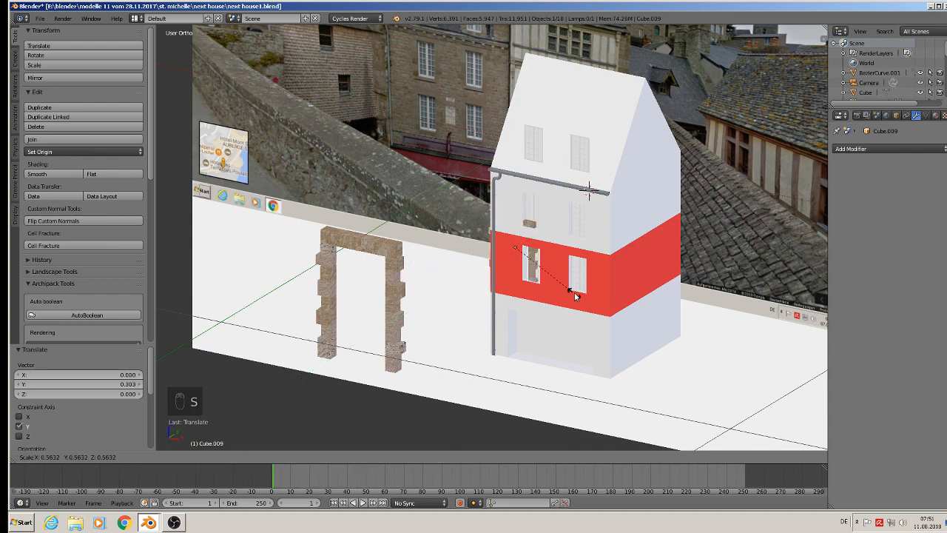
{"action": "left_click", "coordinate": [551, 281]}
Move the small stone frame onto the facade around the upper-left window below the gutter, with a final 0.038 shift along X.
{"action": "middle_click_drag", "start_coordinate": [551, 281], "coordinate": [514, 302]}
{"action": "mouse_move", "coordinate": [539, 237]}
{"action": "left_mouse_down"}
{"action": "mouse_move", "coordinate": [524, 242]}
{"action": "mouse_move", "coordinate": [535, 240]}
{"action": "left_mouse_up"}
{"action": "scroll", "coordinate": [533, 255], "scroll_direction": "up", "scroll_amount": 2}
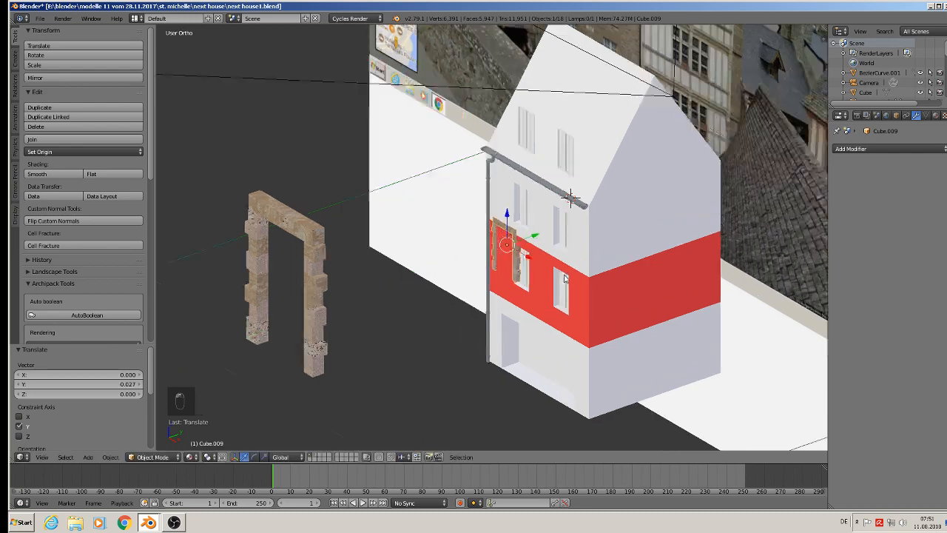
{"action": "middle_click_drag", "start_coordinate": [527, 260], "coordinate": [563, 258]}
{"action": "scroll", "coordinate": [482, 222], "scroll_direction": "up", "scroll_amount": 3}
{"action": "left_click_drag", "start_coordinate": [503, 241], "coordinate": [618, 142]}
{"action": "middle_click_drag", "start_coordinate": [618, 142], "coordinate": [656, 126]}
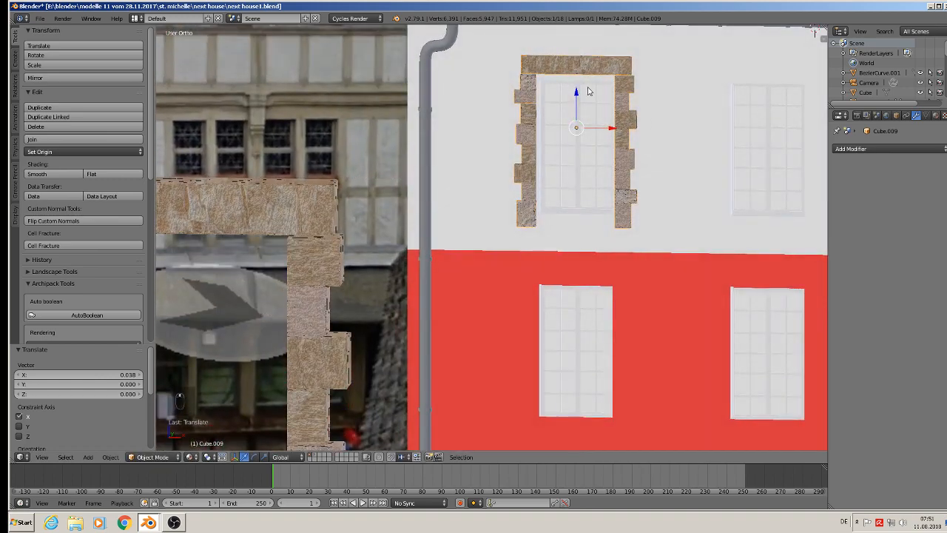
Fine-tune the stone frame's position around the upper-left window, with a final shift of -0.000962 along Z.
{"action": "left_click_drag", "start_coordinate": [588, 91], "coordinate": [585, 93]}
{"action": "middle_click_drag", "start_coordinate": [585, 93], "coordinate": [560, 108]}
{"action": "left_click_drag", "start_coordinate": [613, 134], "coordinate": [614, 136]}
{"action": "left_click_drag", "start_coordinate": [581, 100], "coordinate": [585, 97]}
{"action": "middle_click_drag", "start_coordinate": [585, 97], "coordinate": [662, 159]}
{"action": "scroll", "coordinate": [663, 160], "scroll_direction": "up", "scroll_amount": 2}
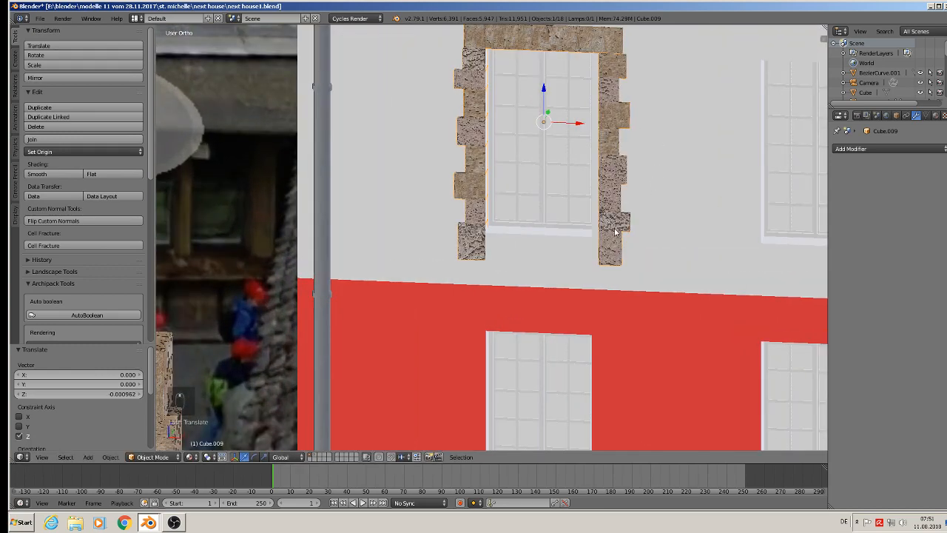
{"action": "middle_click_drag", "start_coordinate": [632, 222], "coordinate": [627, 219]}
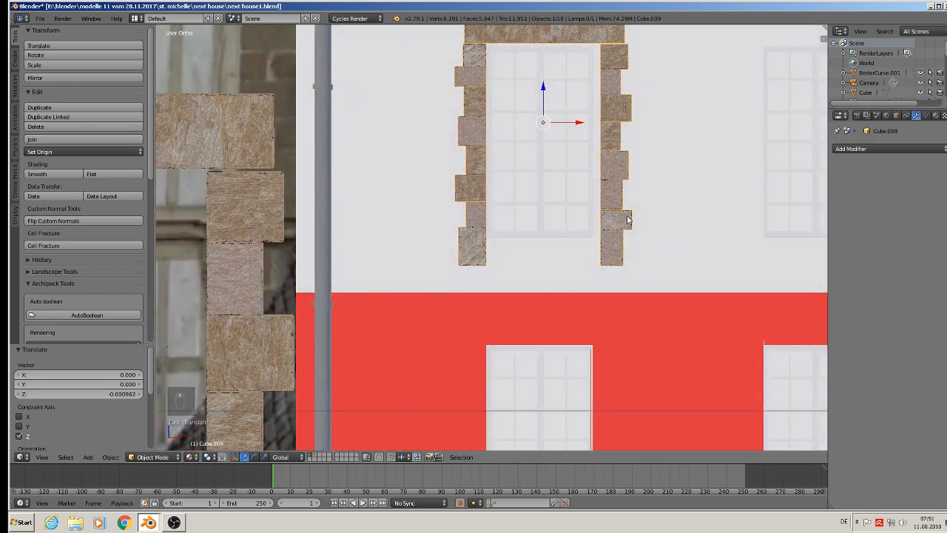
Shorten the stone frame's two jambs in edit mode by raising their bottom ends along Z to just below the window, then leave edit mode.
{"action": "key", "text": "Tab"}
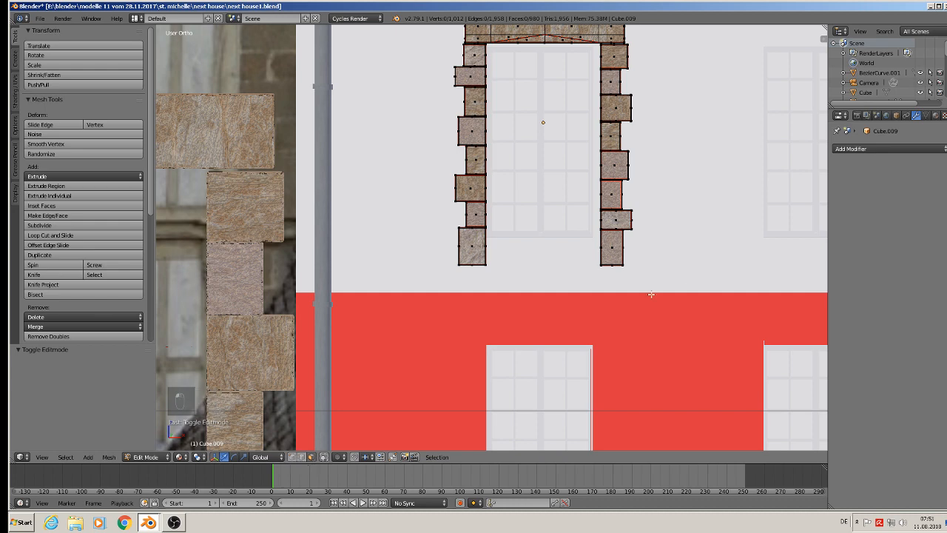
{"action": "key", "text": "a"}
{"action": "key", "text": "a"}
{"action": "key", "text": "b"}
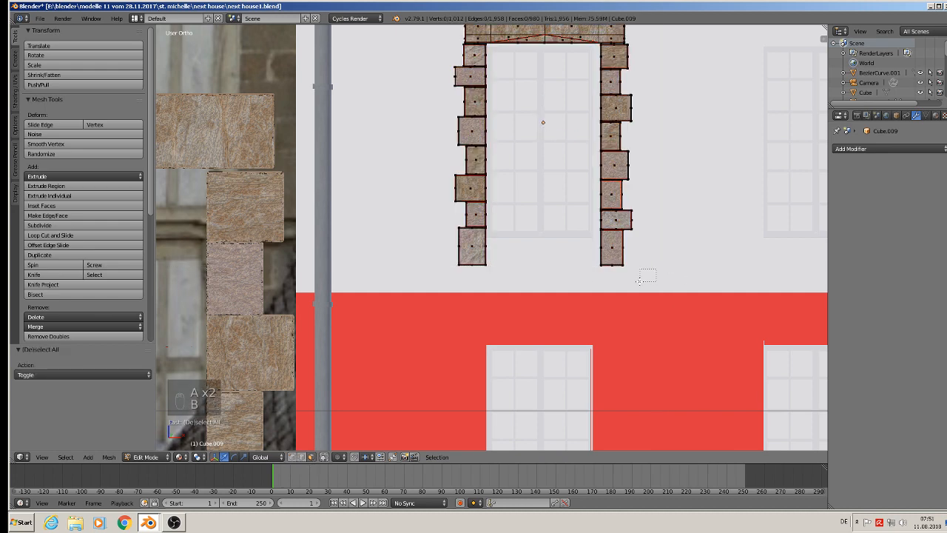
{"action": "left_click_drag", "start_coordinate": [591, 270], "coordinate": [434, 243]}
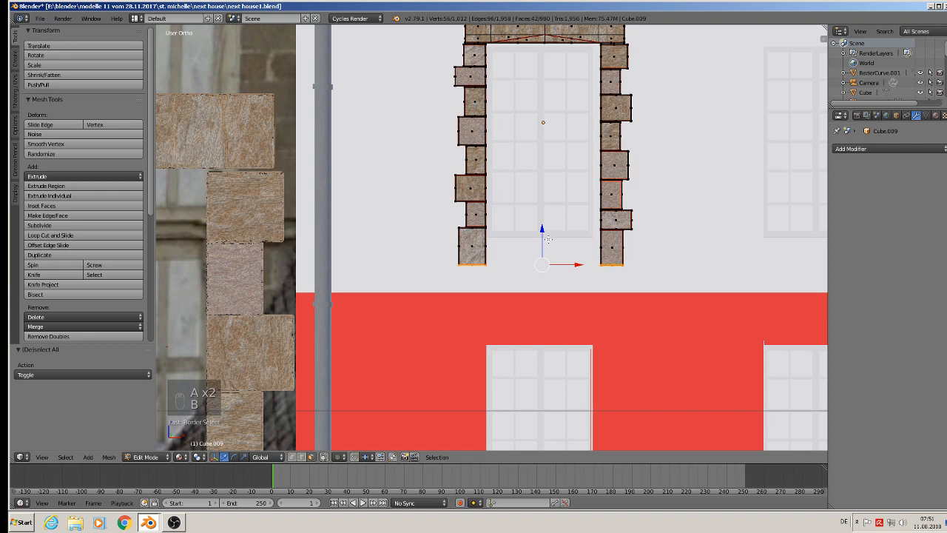
{"action": "left_click_drag", "start_coordinate": [548, 239], "coordinate": [546, 216]}
{"action": "scroll", "coordinate": [584, 211], "scroll_direction": "down", "scroll_amount": 3}
{"action": "key", "text": "Tab"}
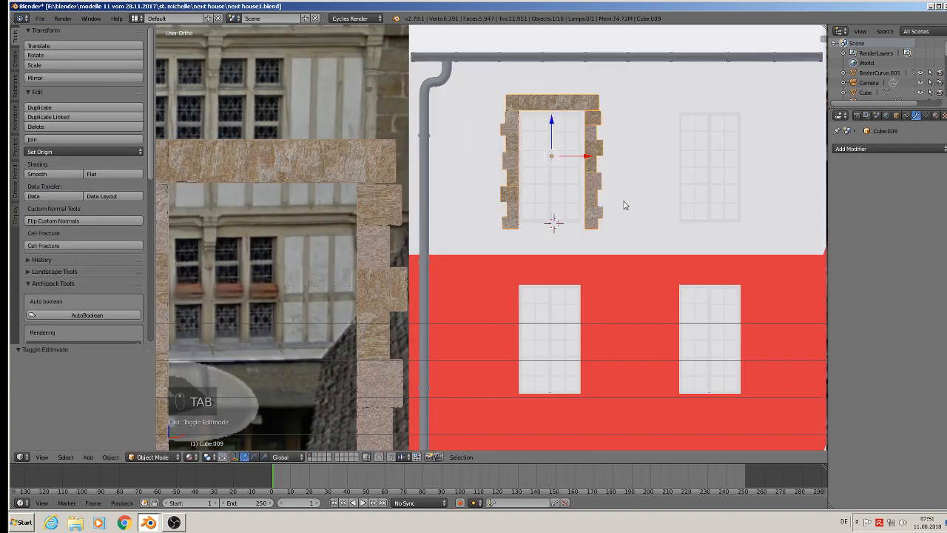
Duplicate the upper-left stone frame and move the copy 0.090 along X to the upper-right window.
{"action": "mouse_move", "coordinate": [632, 206]}
{"action": "middle_mouse_down"}
{"action": "mouse_move", "coordinate": [691, 257]}
{"action": "mouse_move", "coordinate": [621, 214]}
{"action": "middle_mouse_up"}
{"action": "middle_click_drag", "start_coordinate": [585, 179], "coordinate": [508, 157]}
{"action": "scroll", "coordinate": [540, 154], "scroll_direction": "down", "scroll_amount": 2}
{"action": "key", "text": "shift+d"}
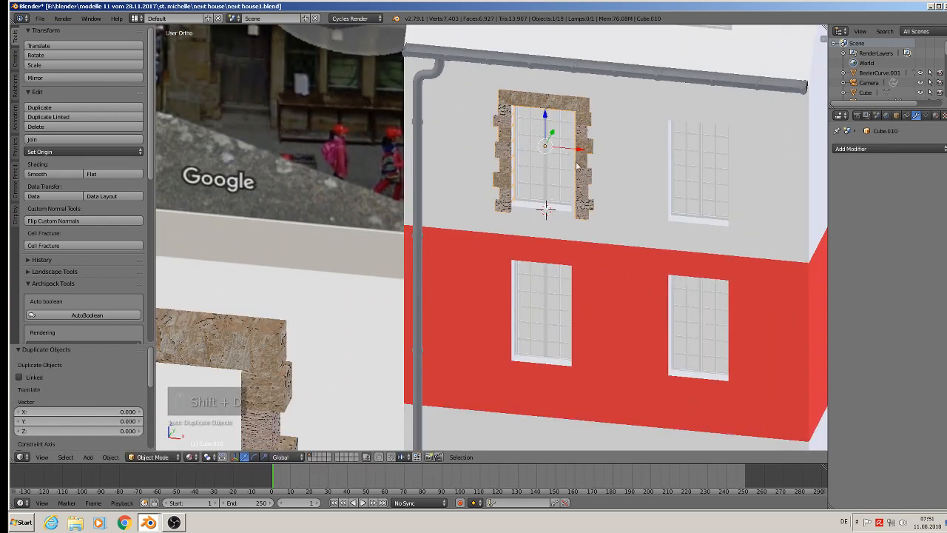
{"action": "left_click_drag", "start_coordinate": [582, 149], "coordinate": [736, 170]}
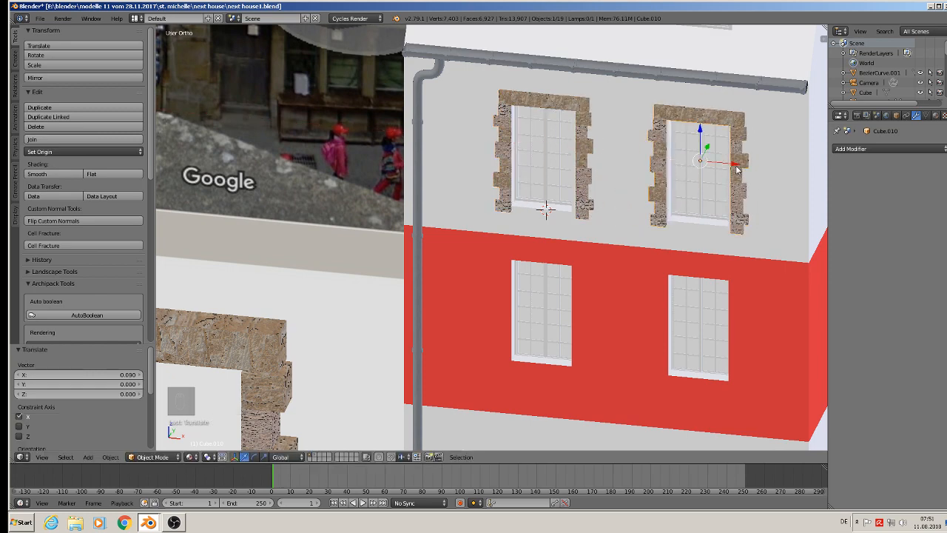
Duplicate both upper stone frames and move the copies -0.097 along Z onto the two windows in the red storey.
{"action": "right_click", "coordinate": [581, 112], "text": "shift"}
{"action": "key", "text": "shift+d"}
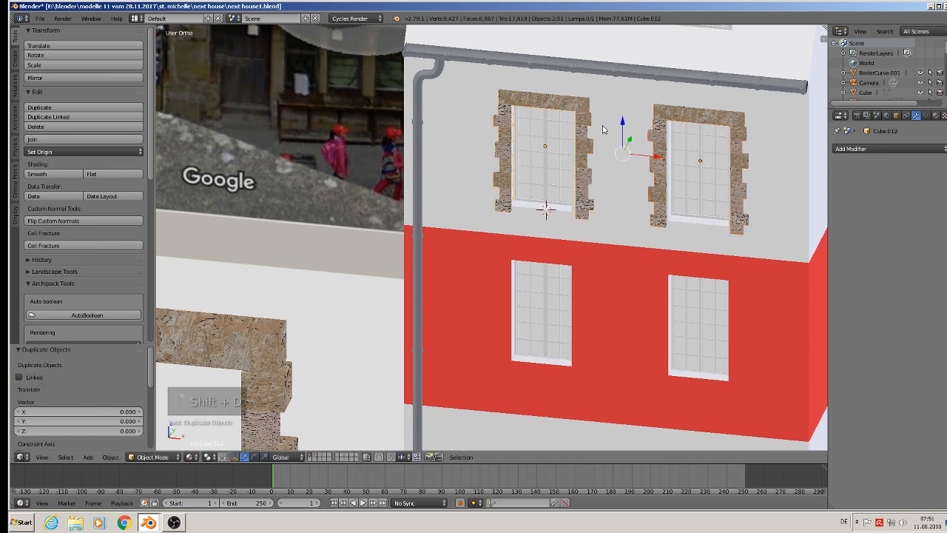
{"action": "left_click_drag", "start_coordinate": [622, 124], "coordinate": [622, 281]}
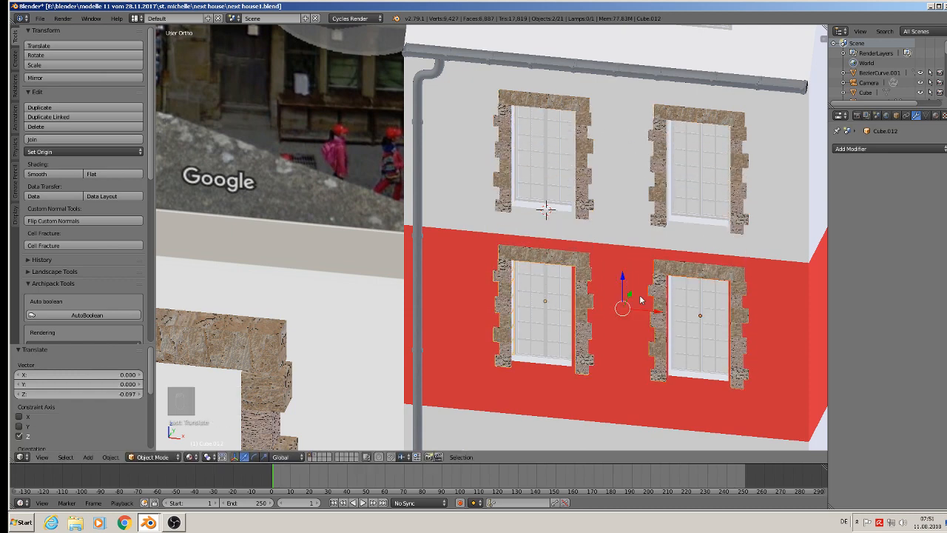
Open the upper-left window's stone frame in edit mode and clear its mesh selection.
{"action": "middle_click_drag", "start_coordinate": [612, 296], "coordinate": [548, 181]}
{"action": "scroll", "coordinate": [557, 128], "scroll_direction": "up", "scroll_amount": 2}
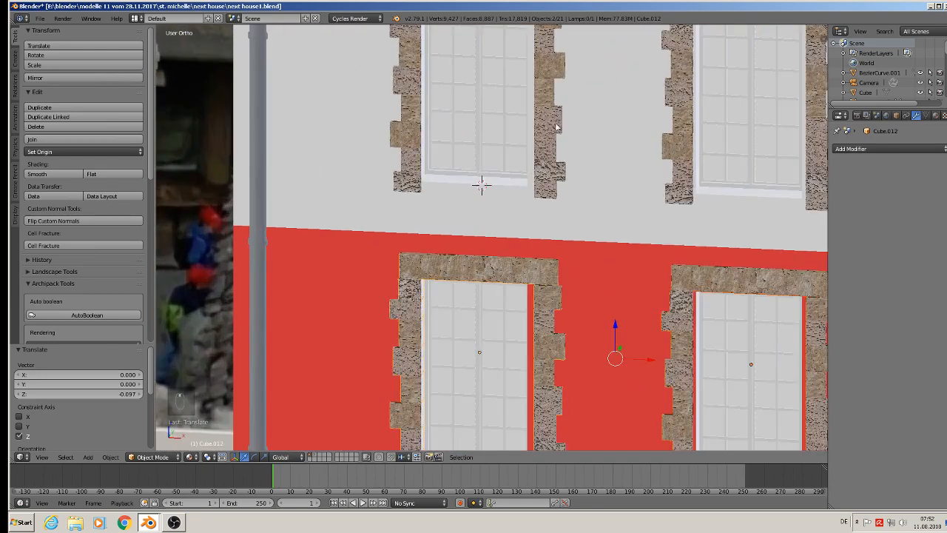
{"action": "middle_click_drag", "start_coordinate": [558, 126], "coordinate": [552, 203], "text": "shift"}
{"action": "scroll", "coordinate": [535, 161], "scroll_direction": "up", "scroll_amount": 2}
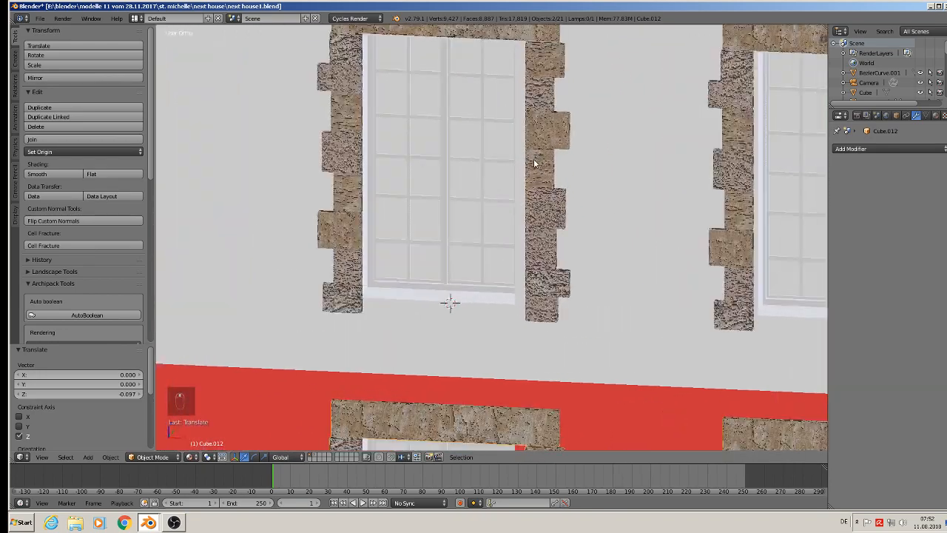
{"action": "middle_click_drag", "start_coordinate": [535, 160], "coordinate": [547, 169]}
{"action": "scroll", "coordinate": [549, 168], "scroll_direction": "up", "scroll_amount": 1}
{"action": "right_click", "coordinate": [550, 150]}
{"action": "key", "text": "Tab"}
{"action": "scroll", "coordinate": [549, 148], "scroll_direction": "down", "scroll_amount": 3}
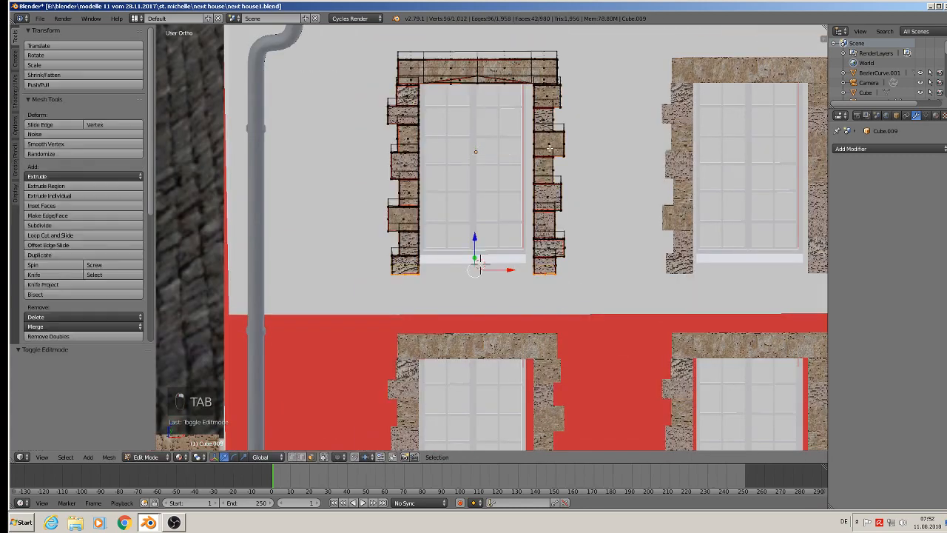
{"action": "key", "text": "a"}
{"action": "key", "text": "a"}
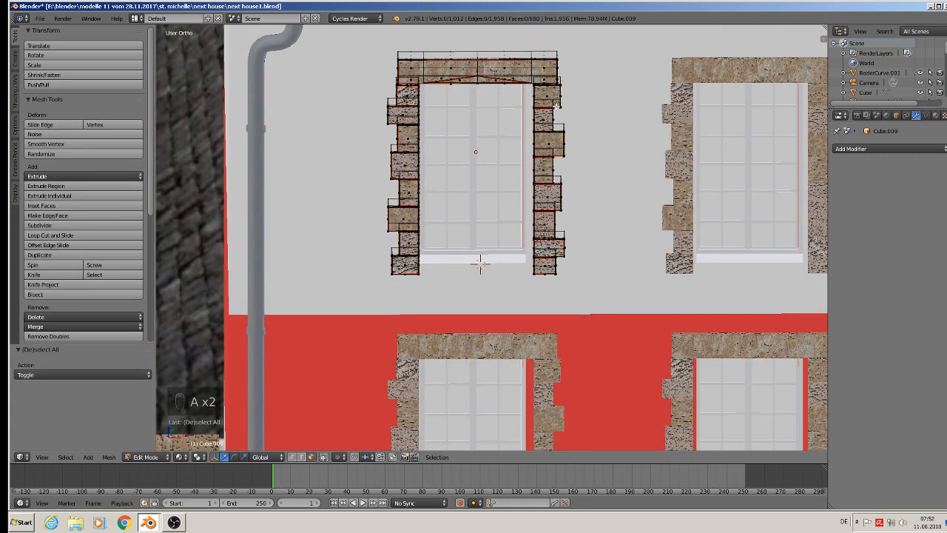
Box-select the frame's right jamb and lintel end, move them -0.0027 along X to the window's edge and leave edit mode.
{"action": "key", "text": "b"}
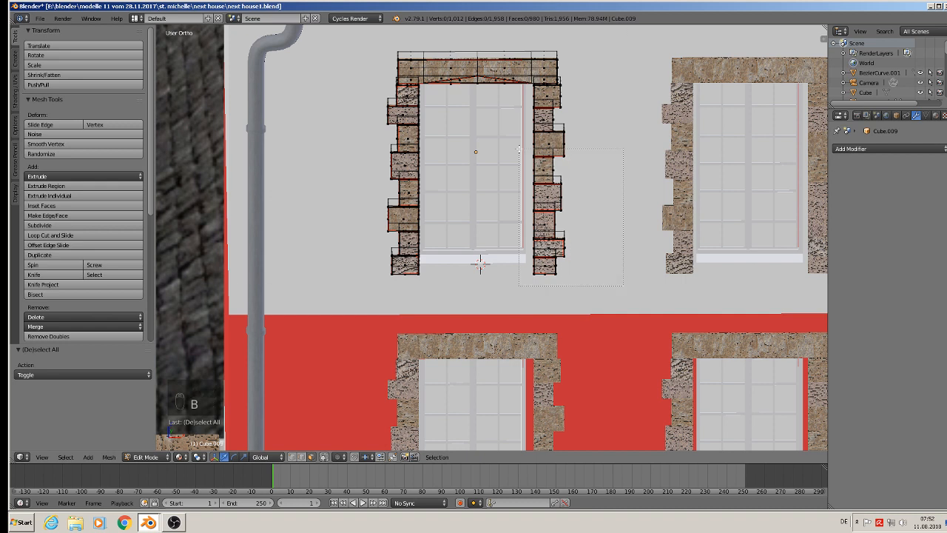
{"action": "left_click_drag", "start_coordinate": [628, 286], "coordinate": [523, 145]}
{"action": "key", "text": "b"}
{"action": "left_click_drag", "start_coordinate": [600, 283], "coordinate": [519, 29]}
{"action": "key", "text": "g"}
{"action": "key", "text": "x"}
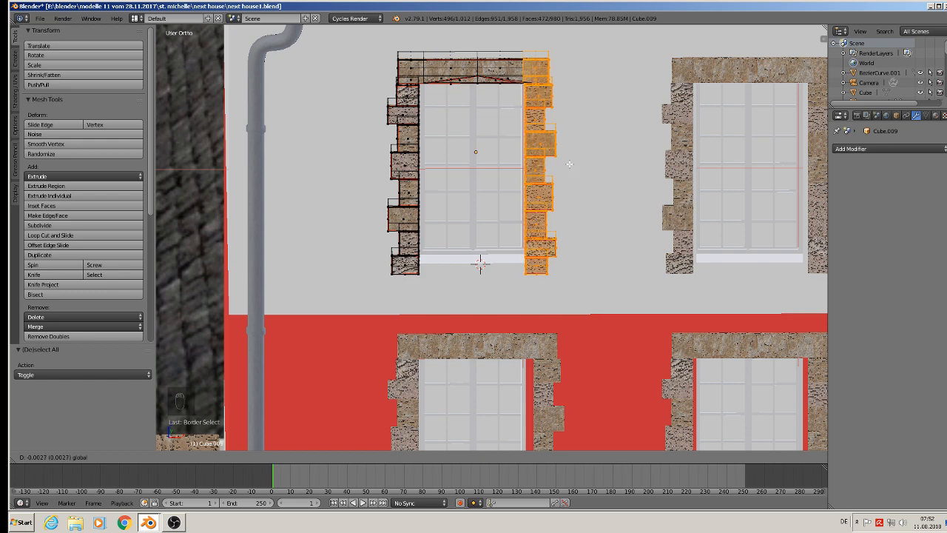
{"action": "left_click", "coordinate": [568, 164]}
{"action": "key", "text": "Tab"}
Delete the uncorrected stone frame around the upper-right window.
{"action": "scroll", "coordinate": [614, 196], "scroll_direction": "down", "scroll_amount": 3}
{"action": "right_click", "coordinate": [613, 196]}
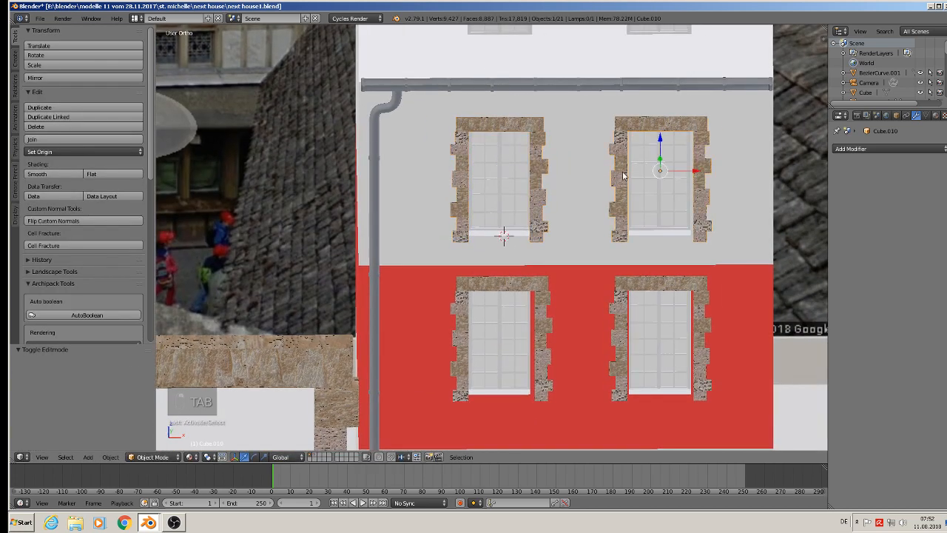
{"action": "key", "text": "x"}
{"action": "left_click", "coordinate": [623, 176]}
Duplicate the corrected upper-left stone frame and move the copy 0.091 along X to the upper-right window.
{"action": "right_click", "coordinate": [501, 112]}
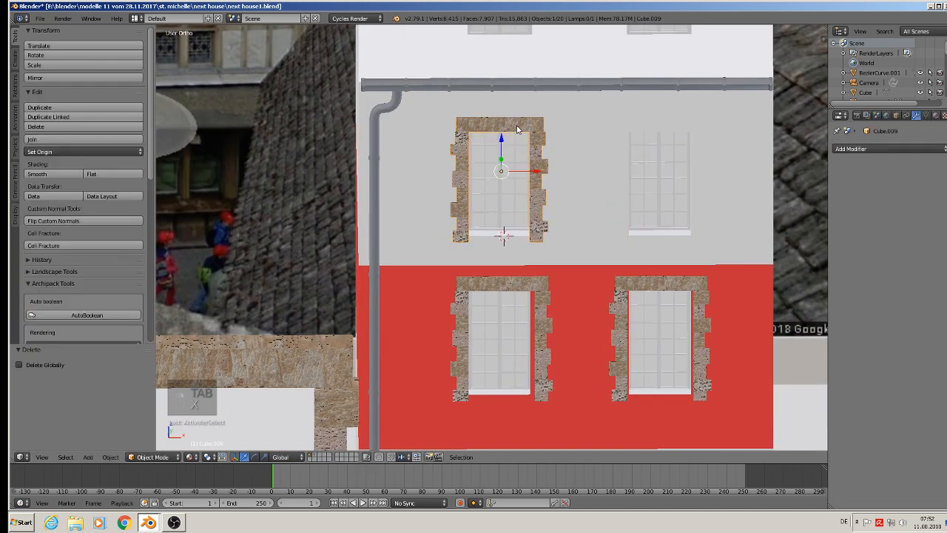
{"action": "key", "text": "shift+d"}
{"action": "right_click", "coordinate": [537, 153]}
{"action": "left_click_drag", "start_coordinate": [538, 173], "coordinate": [696, 211]}
Delete both uncorrected stone frames around the windows in the red storey.
{"action": "right_click_drag", "start_coordinate": [532, 286], "coordinate": [599, 290]}
{"action": "key", "text": "Escape"}
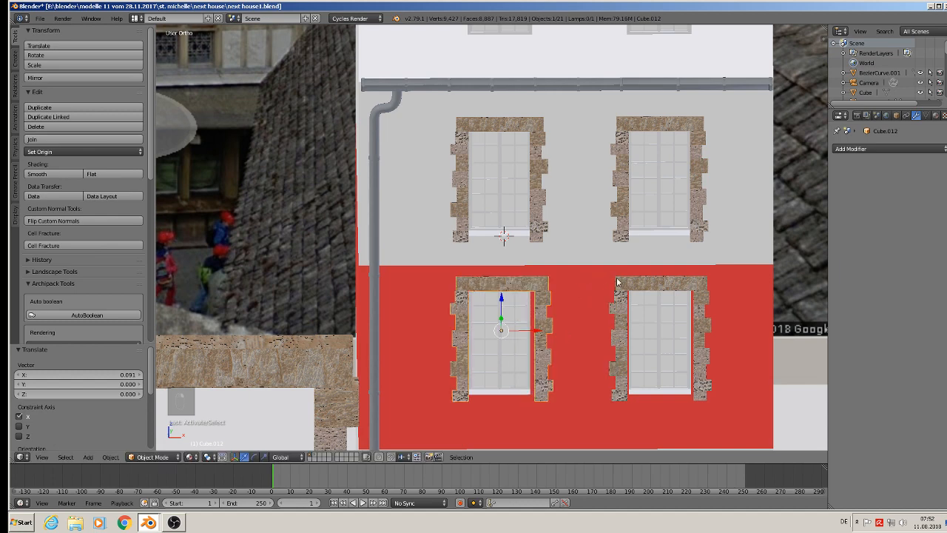
{"action": "right_click", "coordinate": [619, 285], "text": "shift"}
{"action": "key", "text": "x"}
{"action": "left_click", "coordinate": [614, 280]}
Duplicate the two corrected upper stone frames and move the copies -0.097 along Z onto the windows in the red storey.
{"action": "right_click", "coordinate": [546, 160]}
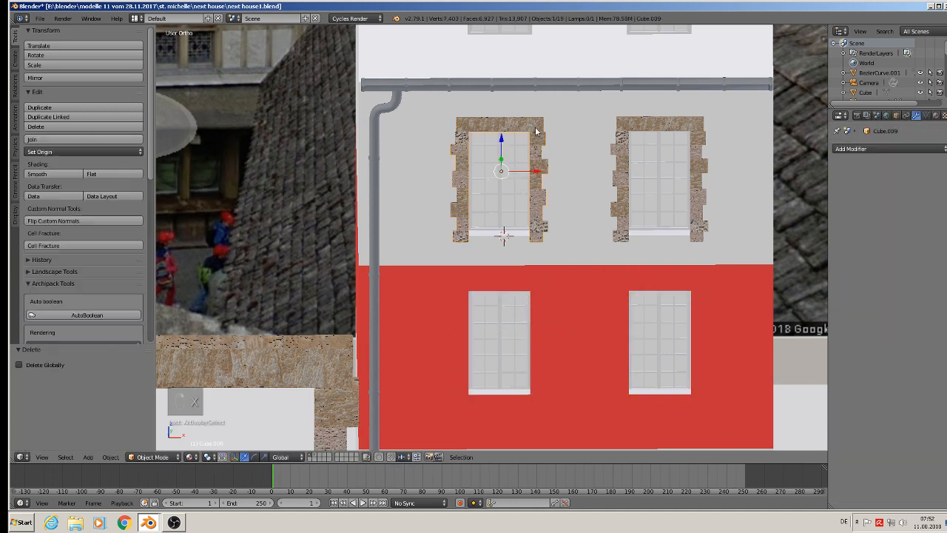
{"action": "right_click", "coordinate": [653, 125], "text": "shift"}
{"action": "key", "text": "shift+d"}
{"action": "right_click", "coordinate": [598, 179]}
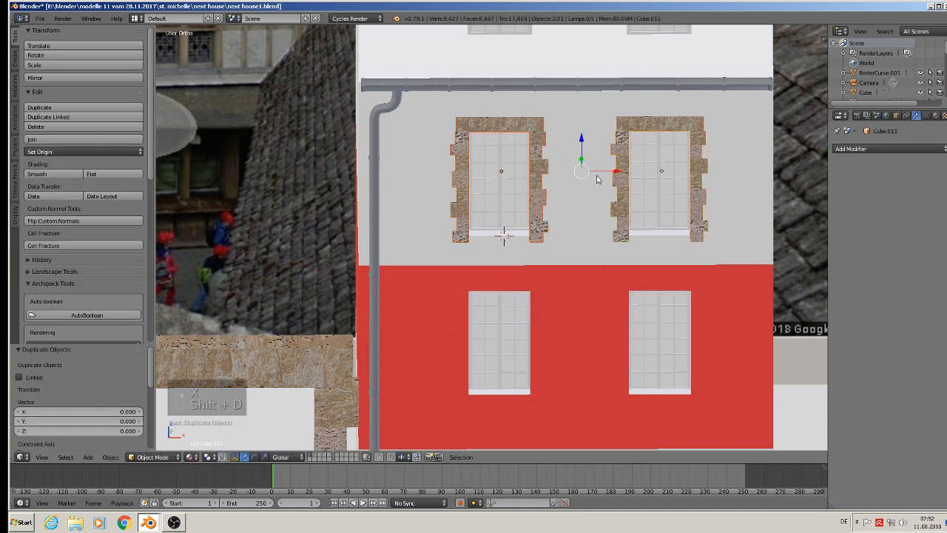
{"action": "left_click", "coordinate": [577, 136]}
{"action": "key", "text": "g"}
{"action": "key", "text": "z"}
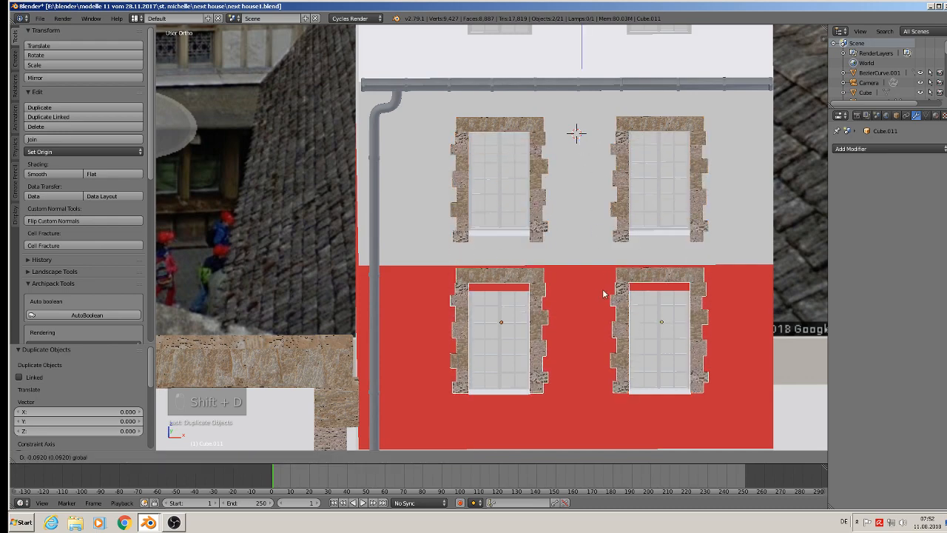
{"action": "left_click", "coordinate": [605, 297]}
Duplicate the red storey's two stone frames and move the copies 0.217 along Z onto the roof windows.
{"action": "scroll", "coordinate": [534, 259], "scroll_direction": "down", "scroll_amount": 4}
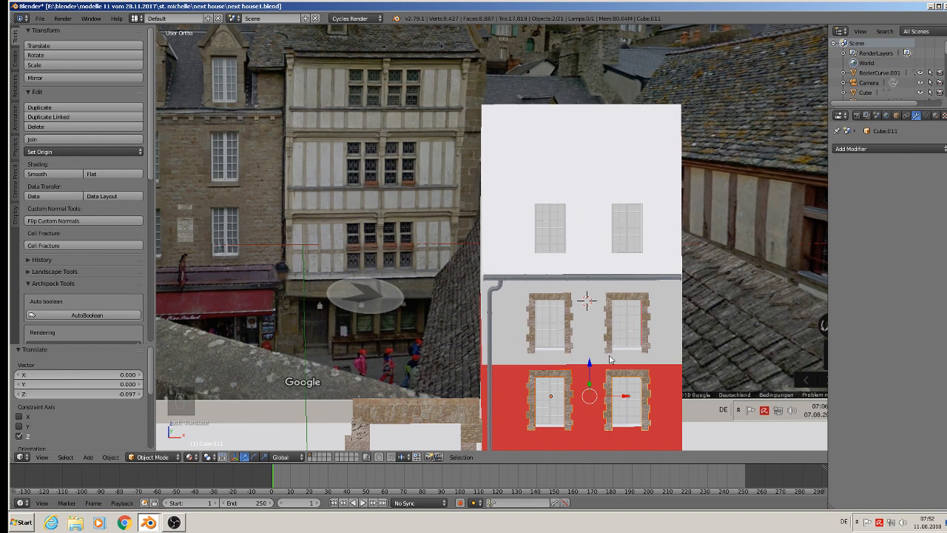
{"action": "key", "text": "shift+d"}
{"action": "key", "text": "z"}
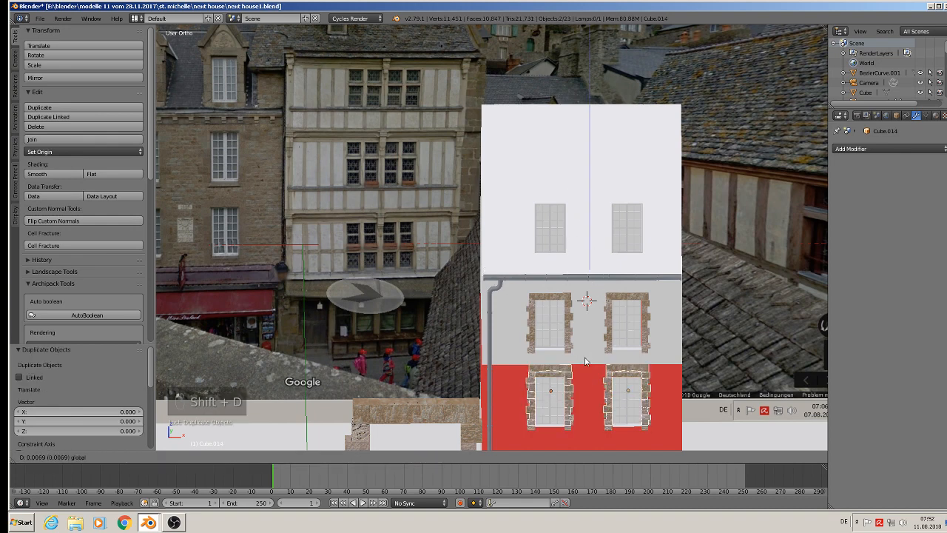
{"action": "left_click", "coordinate": [577, 205]}
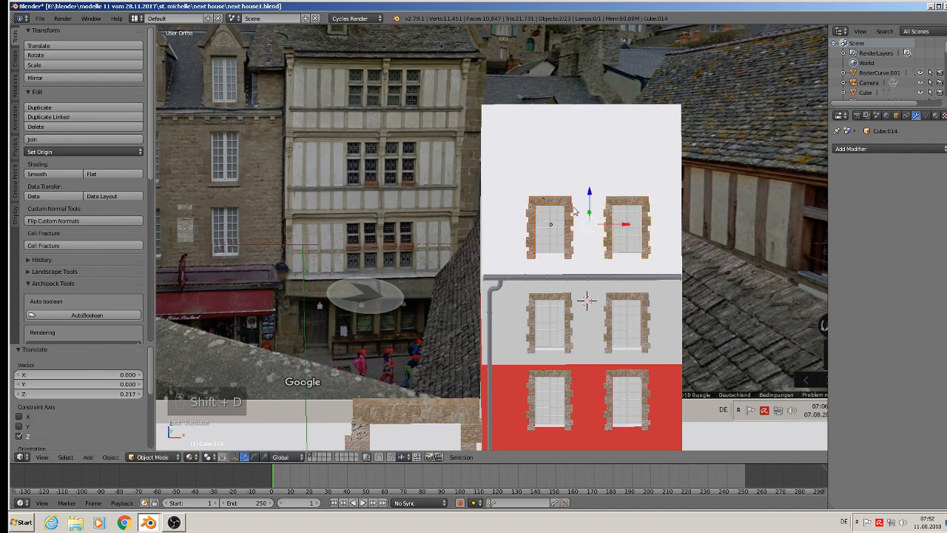
Flatten the outer right edge of the left roof window's stone frame by scaling its vertices to 0 along X.
{"action": "scroll", "coordinate": [577, 211], "scroll_direction": "up", "scroll_amount": 3}
{"action": "scroll", "coordinate": [566, 222], "scroll_direction": "down", "scroll_amount": 3}
{"action": "scroll", "coordinate": [563, 222], "scroll_direction": "up", "scroll_amount": 5}
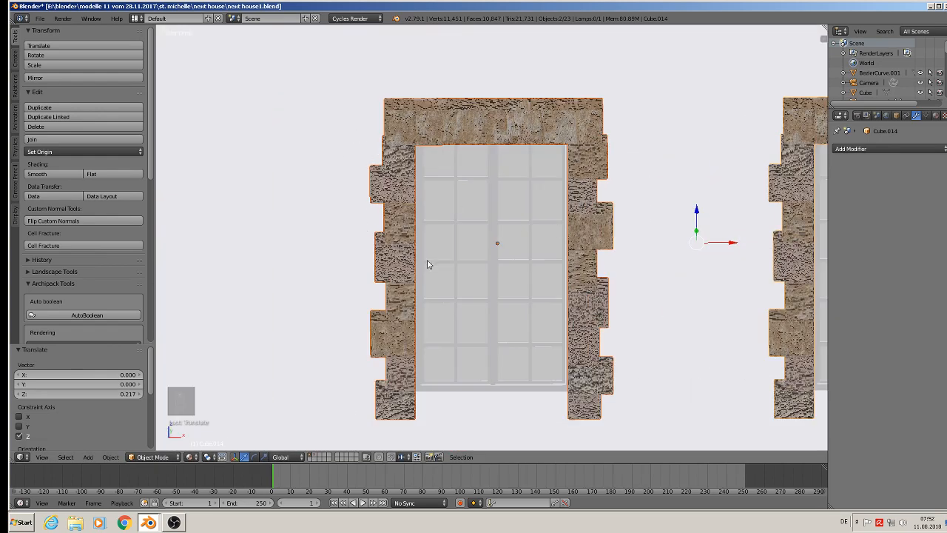
{"action": "right_click", "coordinate": [411, 143]}
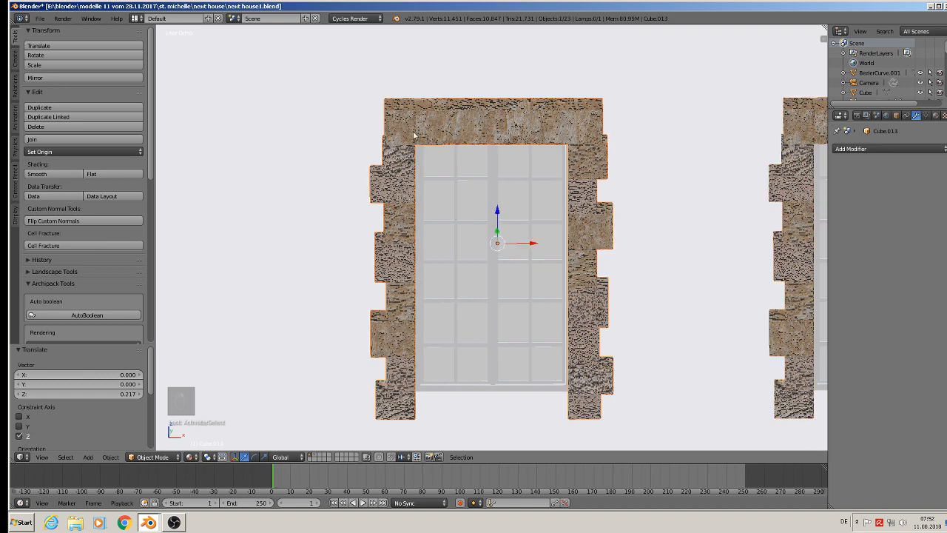
{"action": "key", "text": "Tab"}
{"action": "key", "text": "KP_1"}
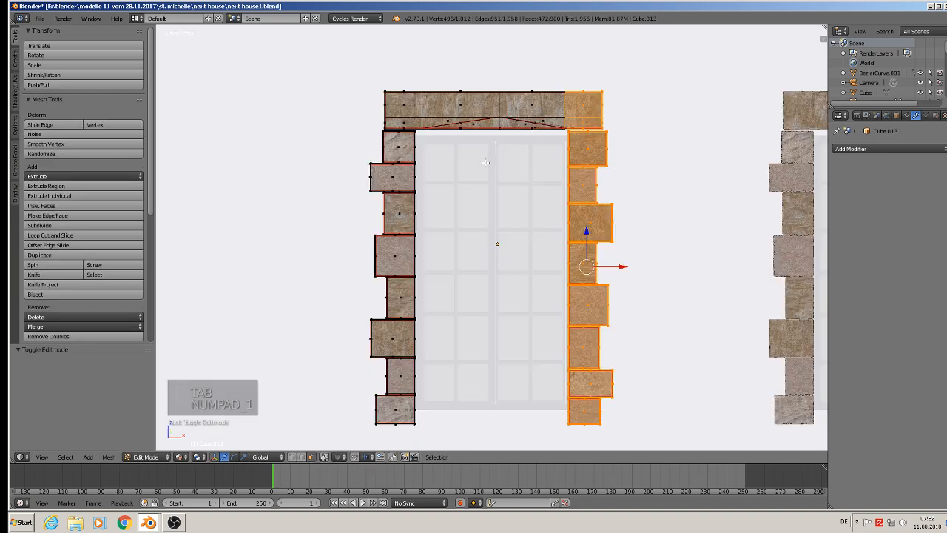
{"action": "scroll", "coordinate": [578, 198], "scroll_direction": "down", "scroll_amount": 2}
{"action": "key", "text": "a"}
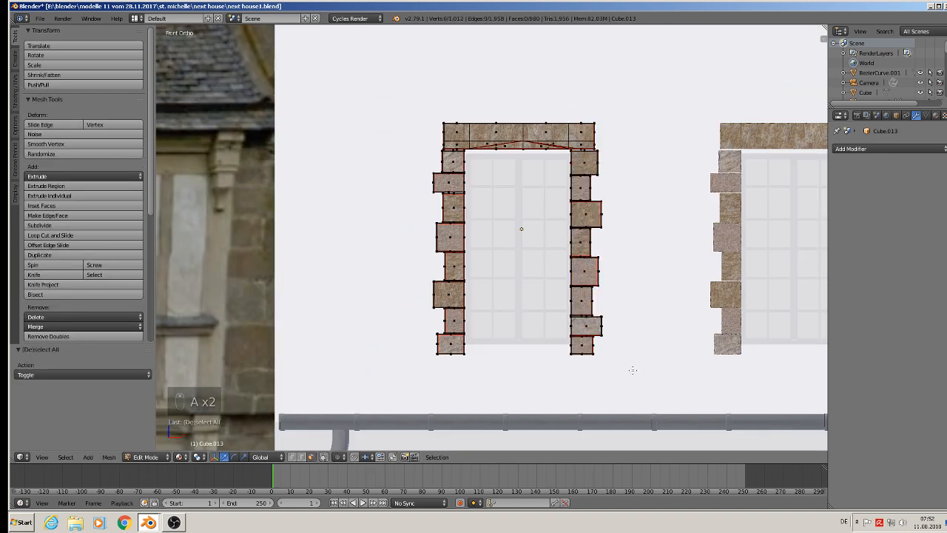
{"action": "key", "text": "b"}
{"action": "left_click_drag", "start_coordinate": [647, 372], "coordinate": [589, 97]}
{"action": "key", "text": "s"}
{"action": "key", "text": "x"}
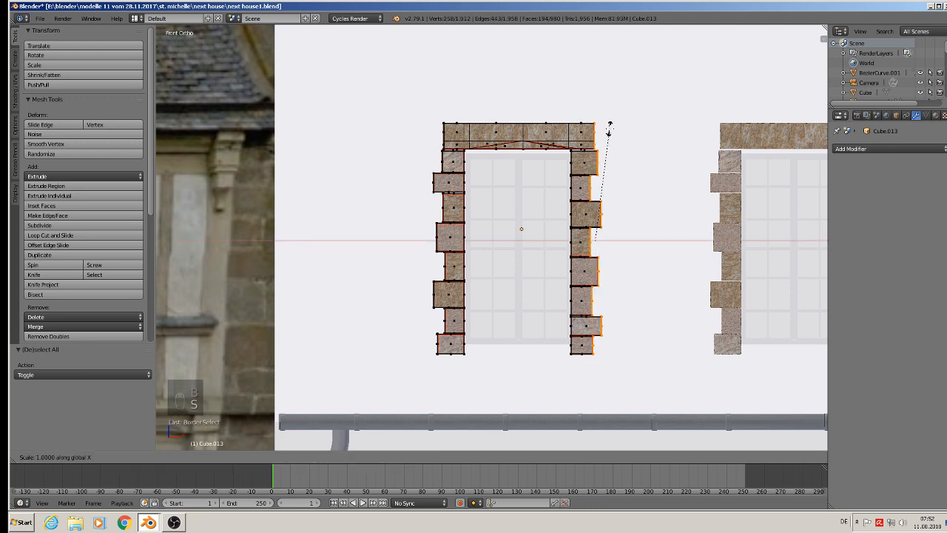
{"action": "key", "text": "0"}
{"action": "key", "text": "Return"}
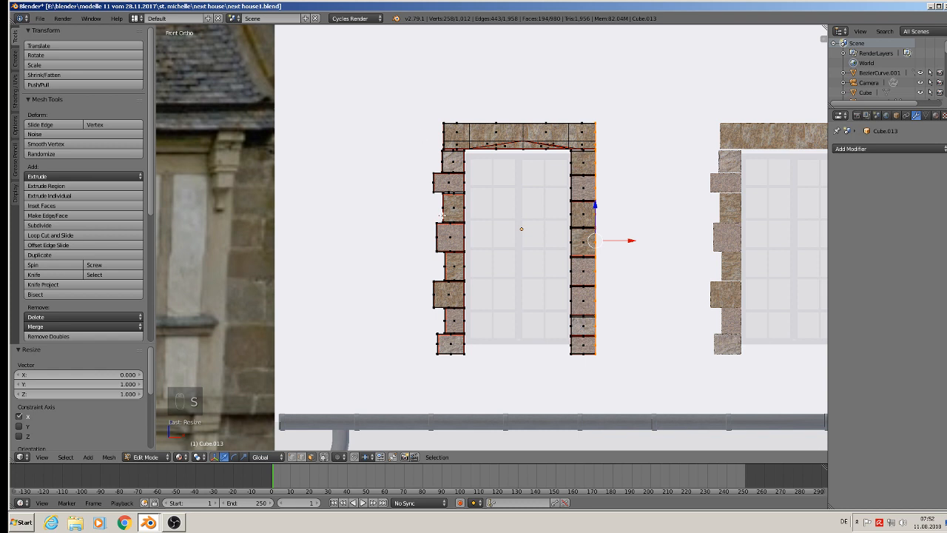
{"action": "key", "text": "a"}
{"action": "key", "text": "b"}
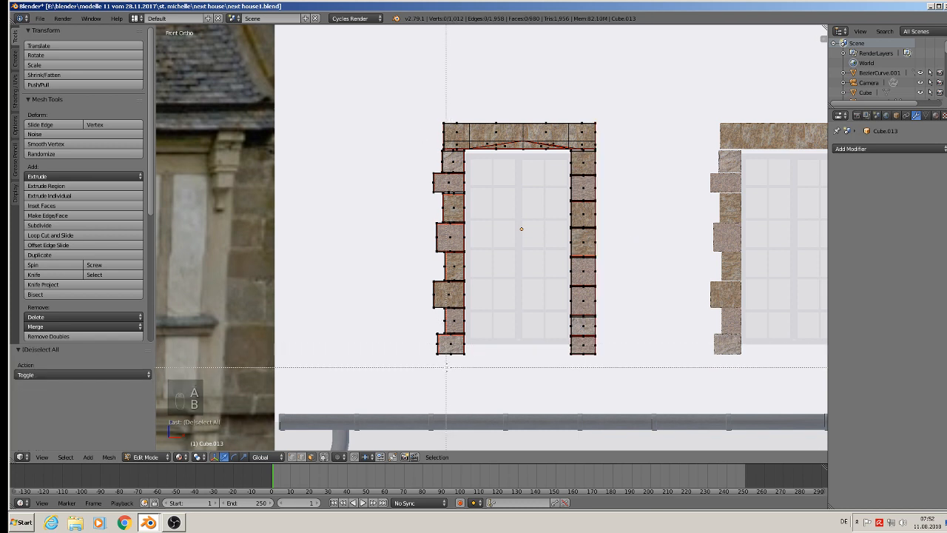
{"action": "left_click_drag", "start_coordinate": [451, 363], "coordinate": [363, 72]}
{"action": "key", "text": "s"}
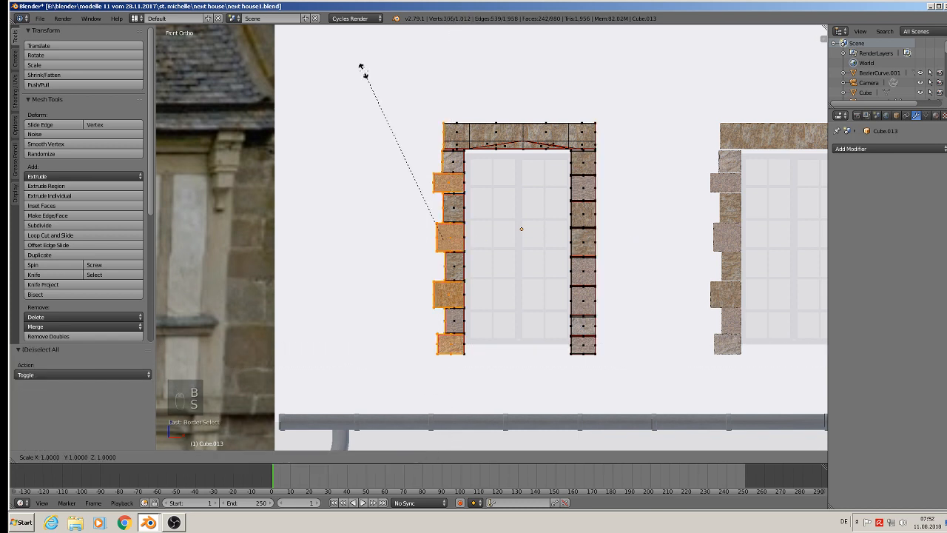
{"action": "key", "text": "x"}
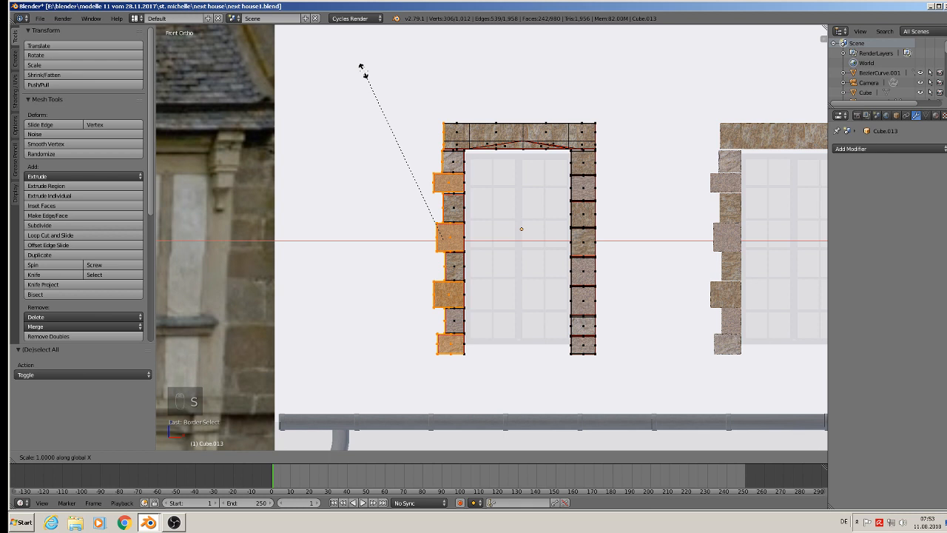
{"action": "right_click", "coordinate": [360, 67]}
{"action": "key", "text": "a"}
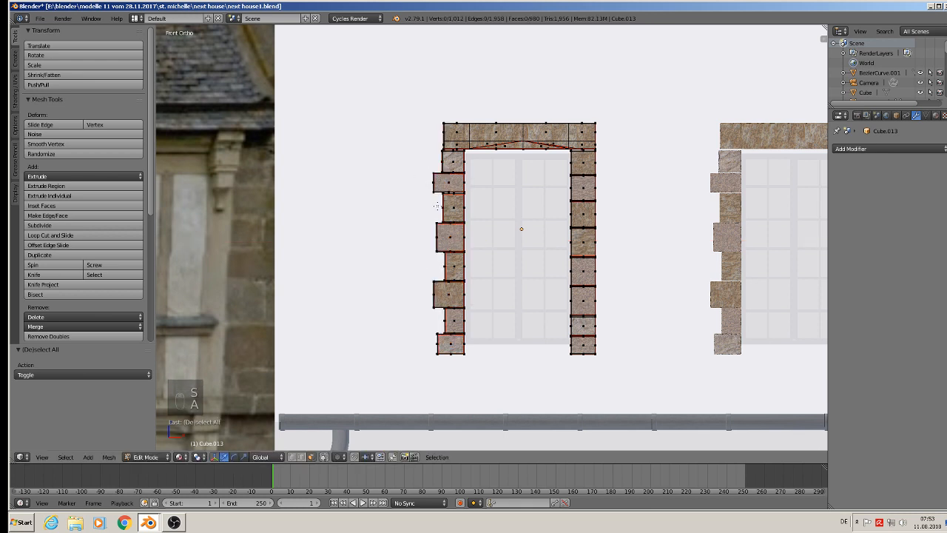
In vertex selection mode, flatten the outer left edge of the same stone frame by scaling its vertices to 0 along X.
{"action": "left_click", "coordinate": [291, 457]}
{"action": "key", "text": "b"}
{"action": "left_click_drag", "start_coordinate": [454, 387], "coordinate": [407, 76]}
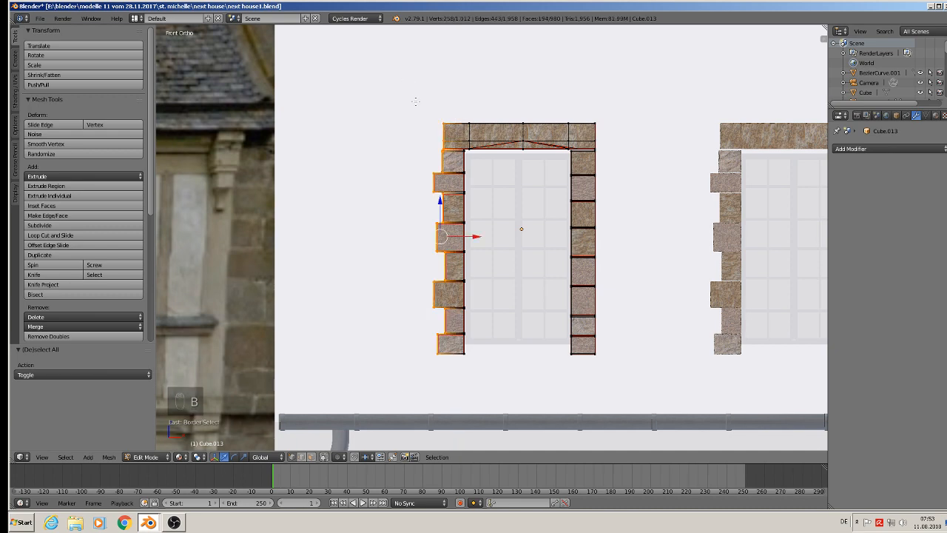
{"action": "key", "text": "s"}
{"action": "key", "text": "x"}
{"action": "key", "text": "0"}
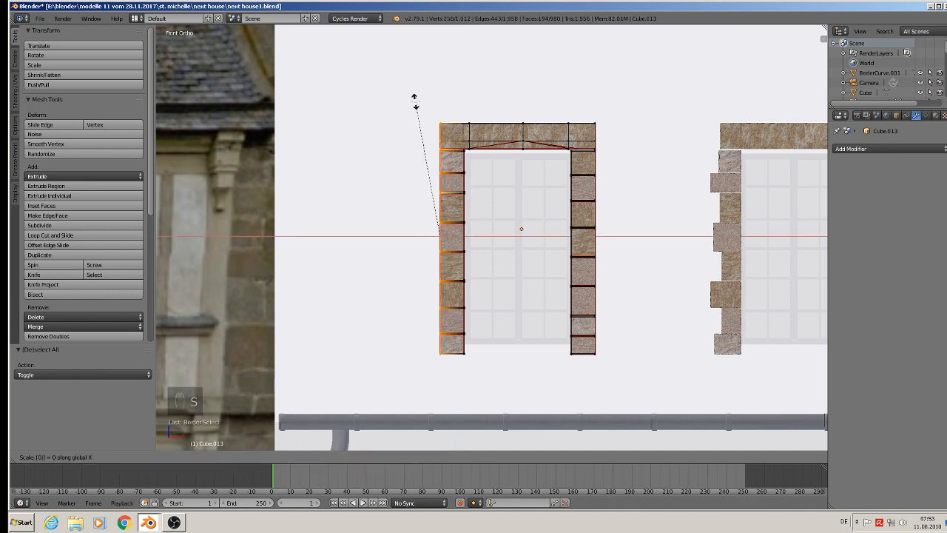
{"action": "key", "text": "Return"}
{"action": "key", "text": "Tab"}
Delete the jagged stone frame around the right roof window.
{"action": "middle_click_drag", "start_coordinate": [578, 168], "coordinate": [530, 207], "text": "shift"}
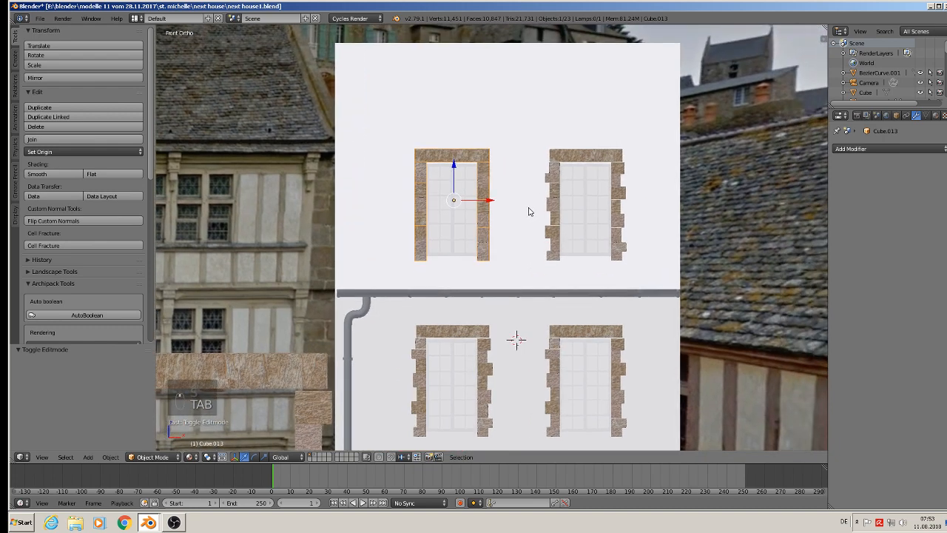
{"action": "right_click", "coordinate": [574, 156]}
{"action": "key", "text": "x"}
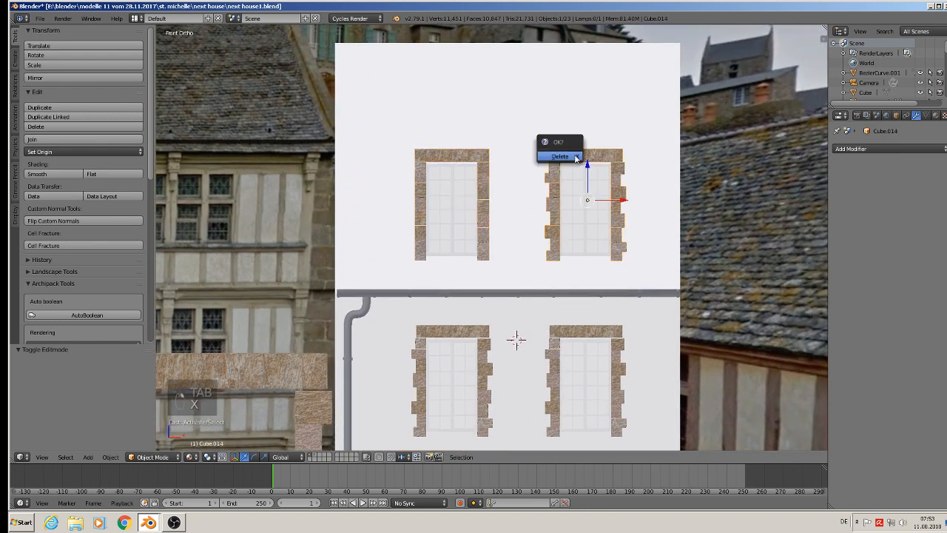
{"action": "left_click", "coordinate": [574, 157]}
Duplicate the straightened stone frame and move the copy 0.092 along X onto the right roof window.
{"action": "right_click", "coordinate": [485, 152]}
{"action": "key", "text": "shift+d"}
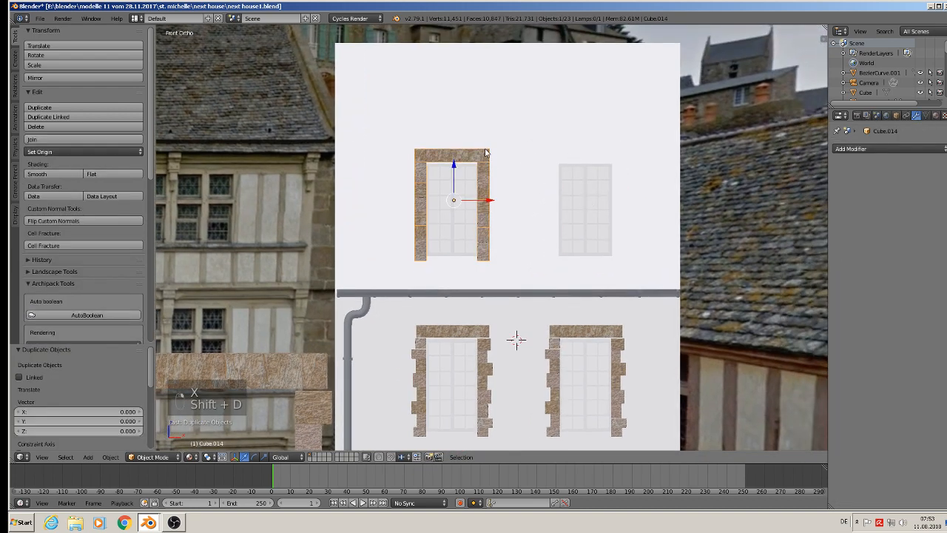
{"action": "middle_click", "coordinate": [491, 200]}
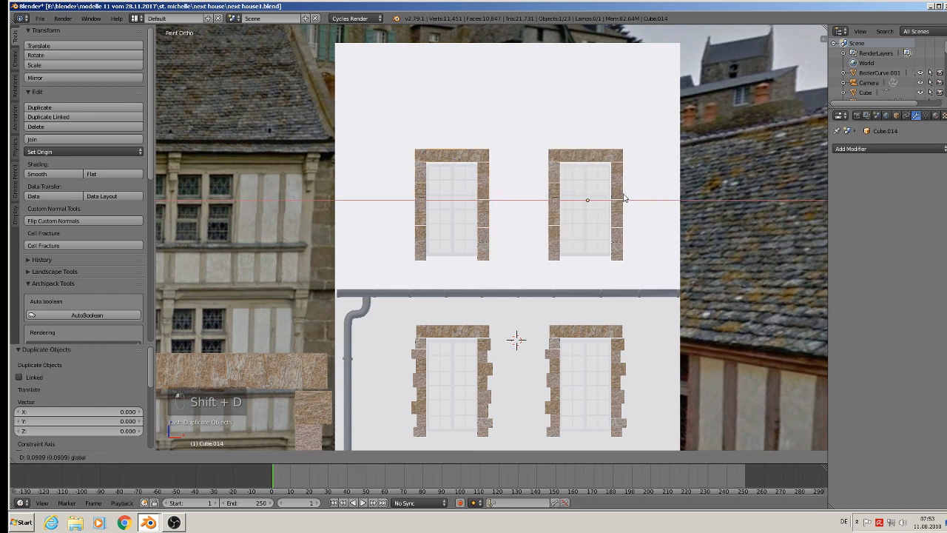
{"action": "left_click", "coordinate": [625, 200]}
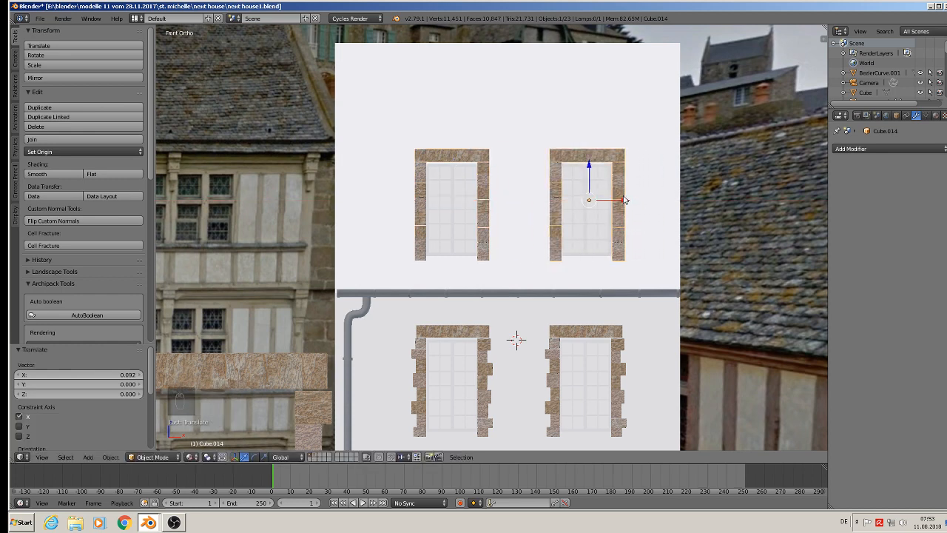
Move both straight-edged roof window frames -0.002 along Z, then clear the selection.
{"action": "right_click", "coordinate": [427, 163], "text": "shift"}
{"action": "left_click_drag", "start_coordinate": [521, 166], "coordinate": [523, 169]}
{"action": "scroll", "coordinate": [518, 173], "scroll_direction": "down", "scroll_amount": 4}
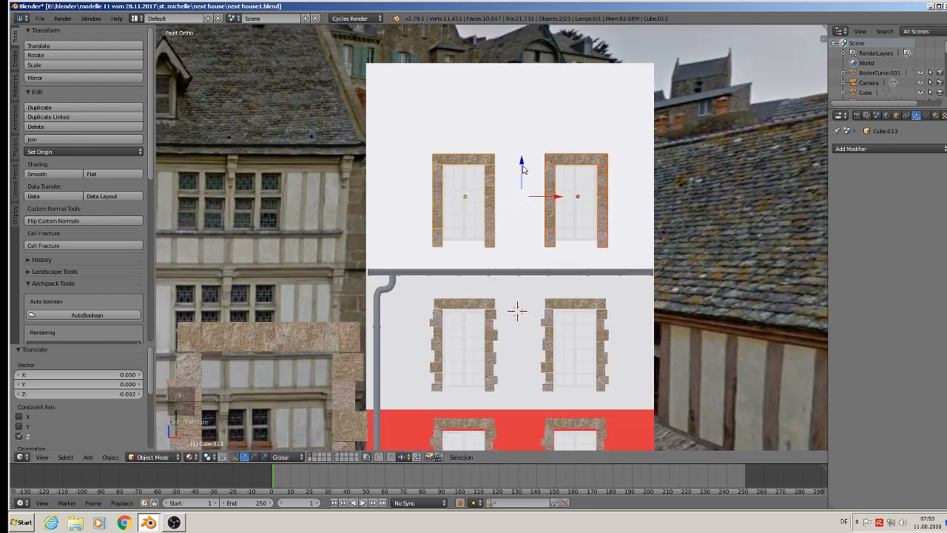
{"action": "key", "text": "a"}
Place the 3D cursor on the roof slope beside the left roof window and add a cube there.
{"action": "middle_click_drag", "start_coordinate": [473, 190], "coordinate": [632, 209]}
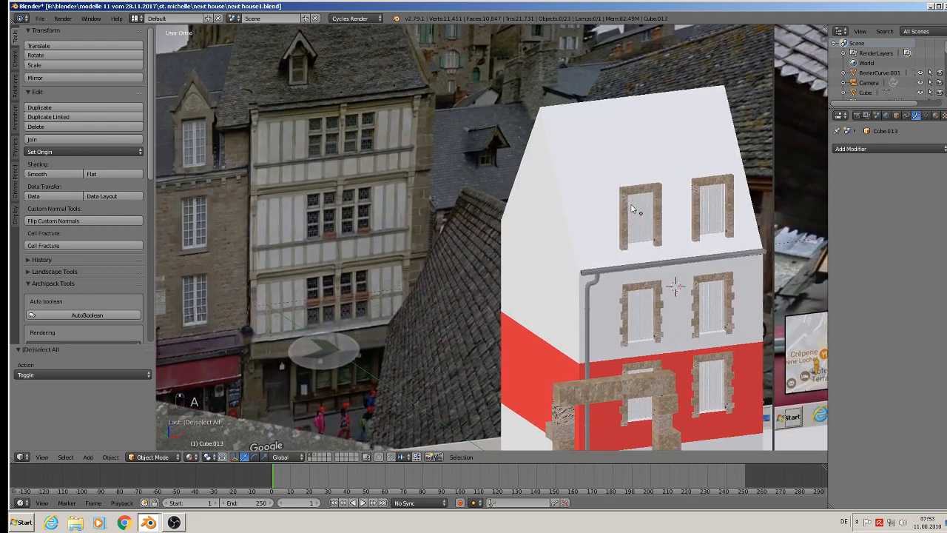
{"action": "middle_click_drag", "start_coordinate": [267, 162], "coordinate": [362, 146], "text": "shift"}
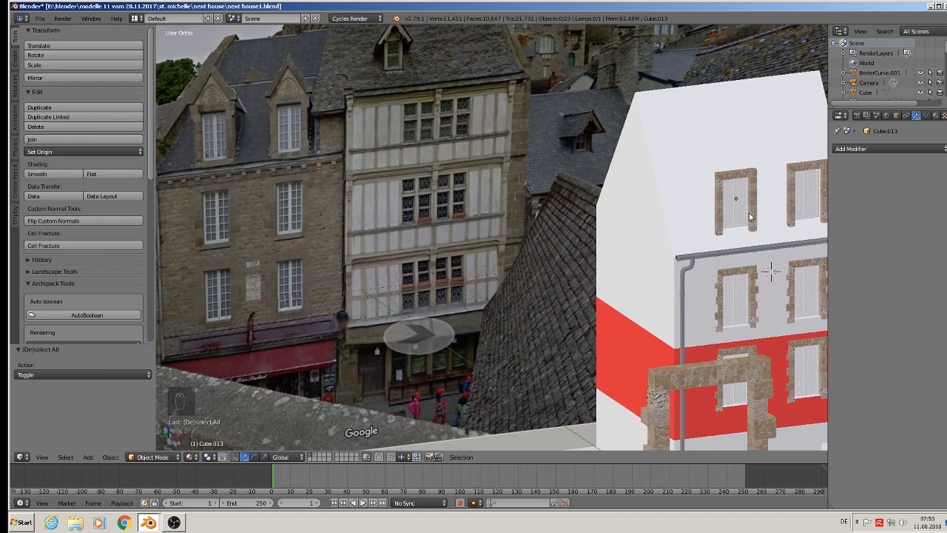
{"action": "middle_click_drag", "start_coordinate": [750, 216], "coordinate": [635, 204], "text": "shift"}
{"action": "scroll", "coordinate": [635, 204], "scroll_direction": "up", "scroll_amount": 3}
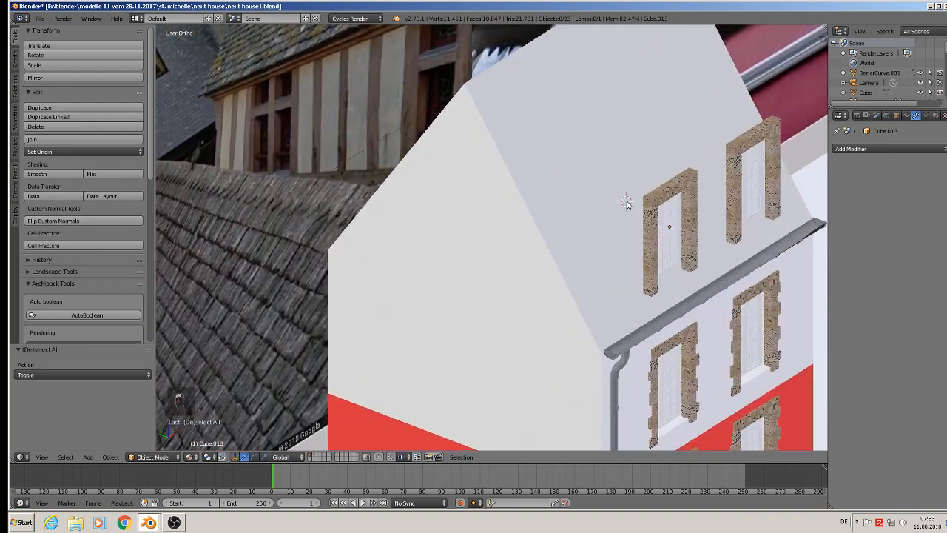
{"action": "left_click", "coordinate": [87, 457]}
{"action": "mouse_move", "coordinate": [114, 447]}
{"action": "left_click", "coordinate": [206, 223]}
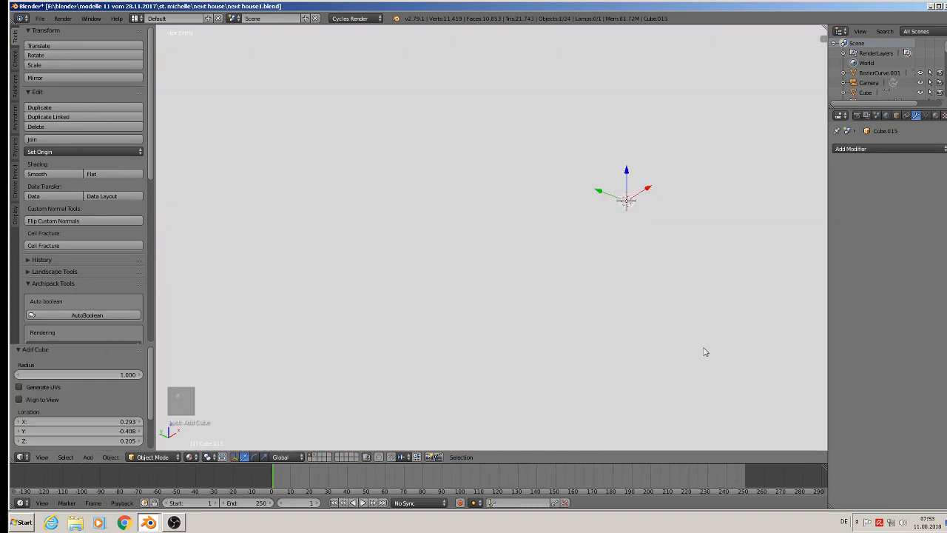
Shrink the new cube uniformly to dormer size, scaling it by 0.557, 0.094 and 0.544.
{"action": "key", "text": "s"}
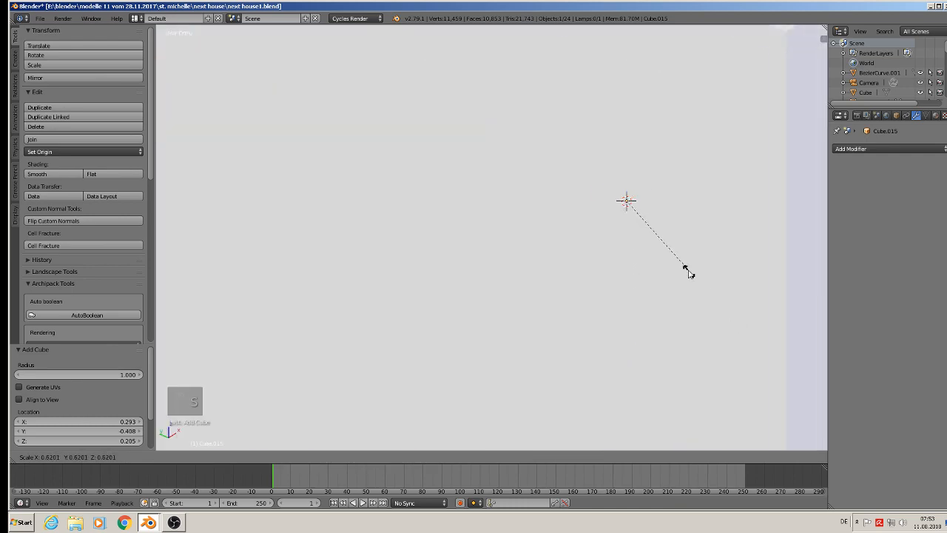
{"action": "left_click", "coordinate": [687, 269]}
{"action": "key", "text": "s"}
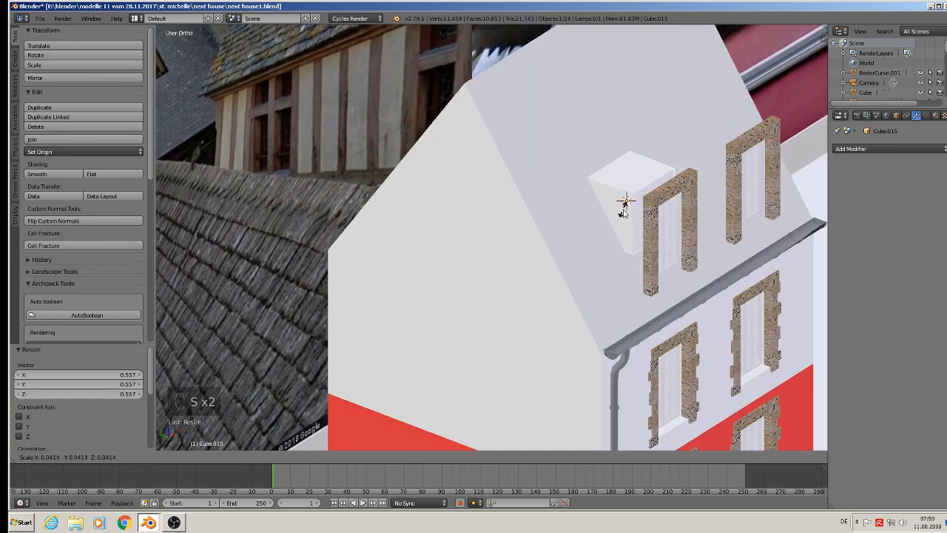
{"action": "left_click", "coordinate": [623, 212]}
{"action": "scroll", "coordinate": [623, 213], "scroll_direction": "up", "scroll_amount": 3}
{"action": "key", "text": "s"}
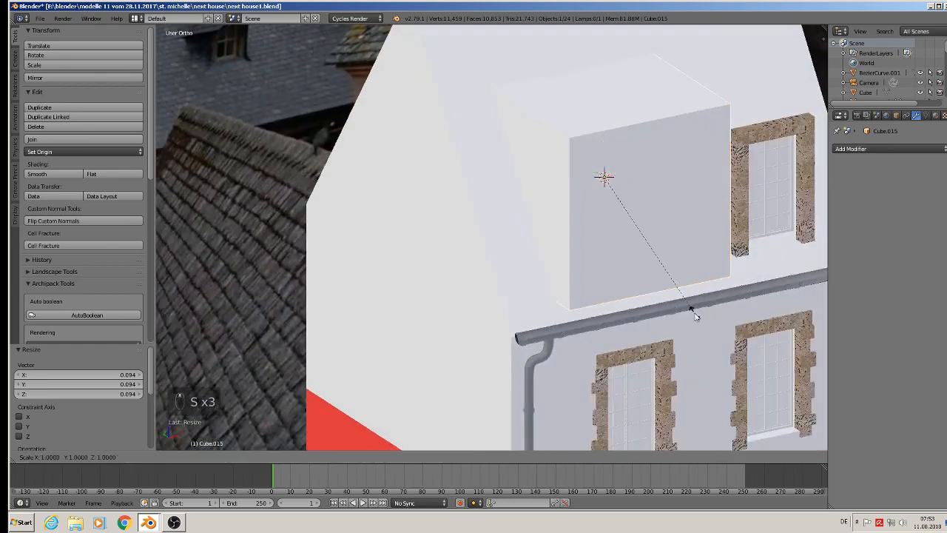
{"action": "left_click", "coordinate": [637, 271]}
{"action": "scroll", "coordinate": [579, 254], "scroll_direction": "down", "scroll_amount": 4}
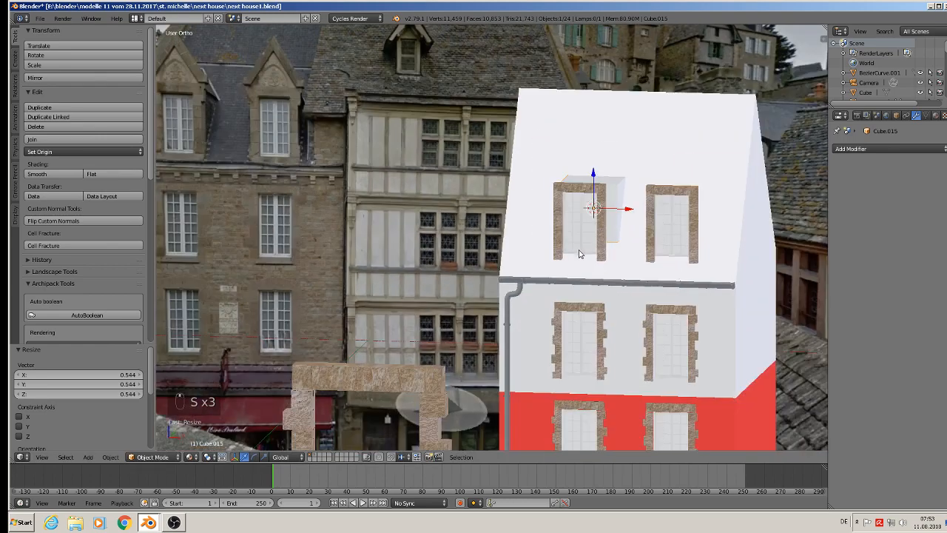
Align the cube with the left roof window by moving it -0.008 and 0.001 along X, and scale it uniformly by 0.887.
{"action": "scroll", "coordinate": [626, 212], "scroll_direction": "up", "scroll_amount": 2}
{"action": "key", "text": "g"}
{"action": "key", "text": "x"}
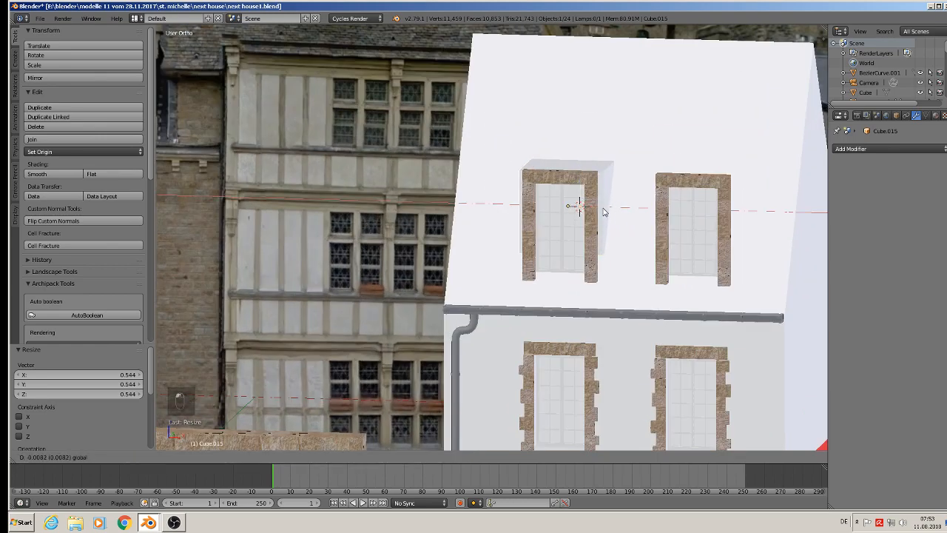
{"action": "left_click", "coordinate": [605, 212]}
{"action": "left_click", "coordinate": [642, 241]}
{"action": "middle_click_drag", "start_coordinate": [641, 242], "coordinate": [651, 247]}
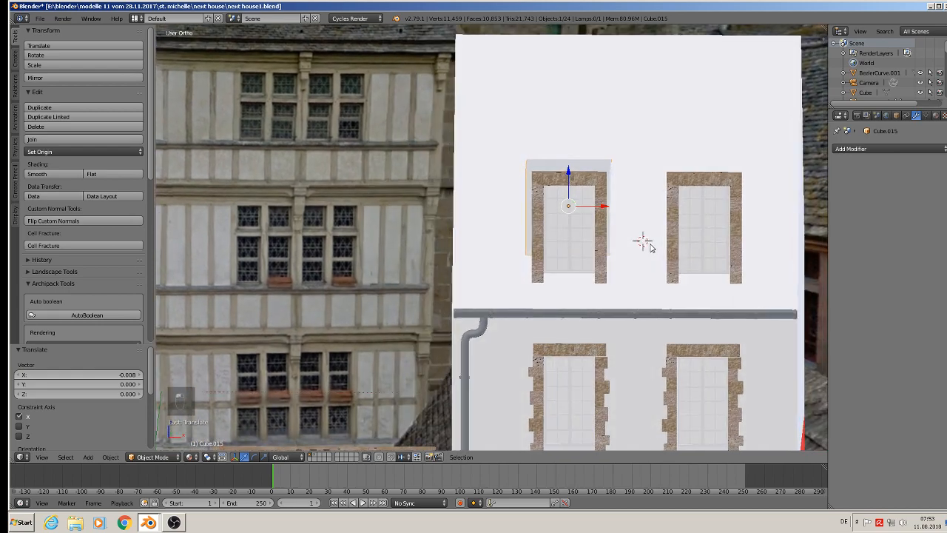
{"action": "key", "text": "g"}
{"action": "key", "text": "x"}
{"action": "left_click", "coordinate": [611, 215]}
{"action": "key", "text": "s"}
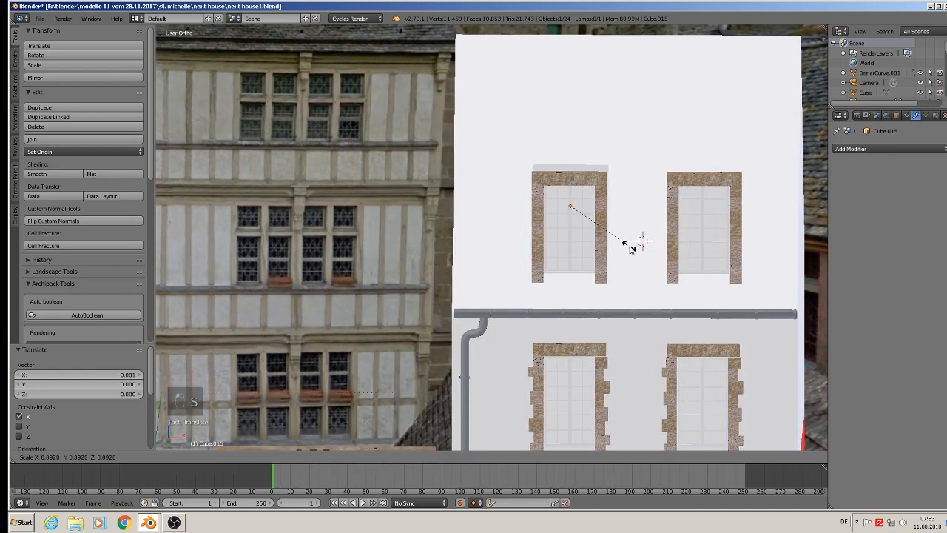
{"action": "left_click", "coordinate": [628, 251]}
Move the cube -0.020 along Y towards the left roof window's stone frame.
{"action": "middle_click_drag", "start_coordinate": [630, 256], "coordinate": [684, 280]}
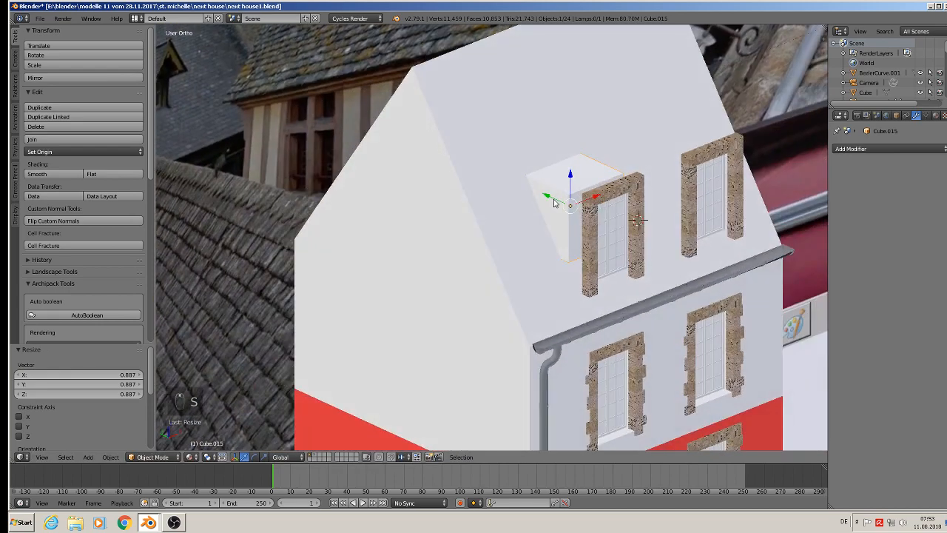
{"action": "key", "text": "g"}
{"action": "key", "text": "y"}
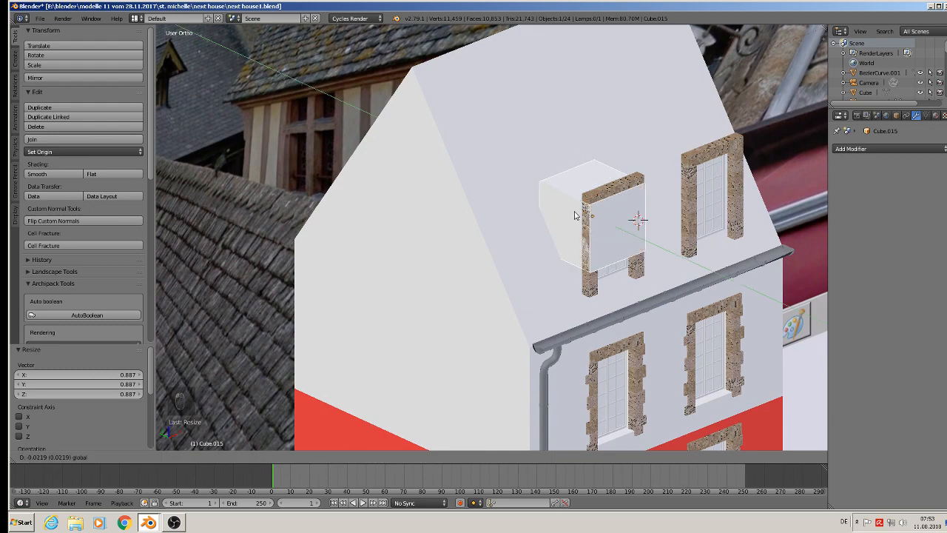
{"action": "left_click", "coordinate": [570, 212]}
Scale the cube by 1.572 along Z and move it -0.009 along Z to match the stone frame's height.
{"action": "middle_click_drag", "start_coordinate": [571, 211], "coordinate": [682, 232]}
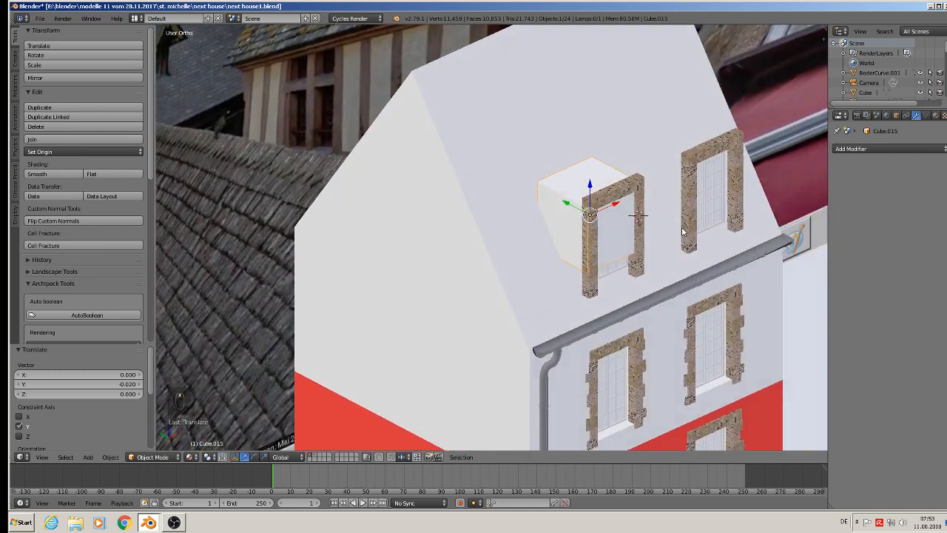
{"action": "key", "text": "s"}
{"action": "key", "text": "z"}
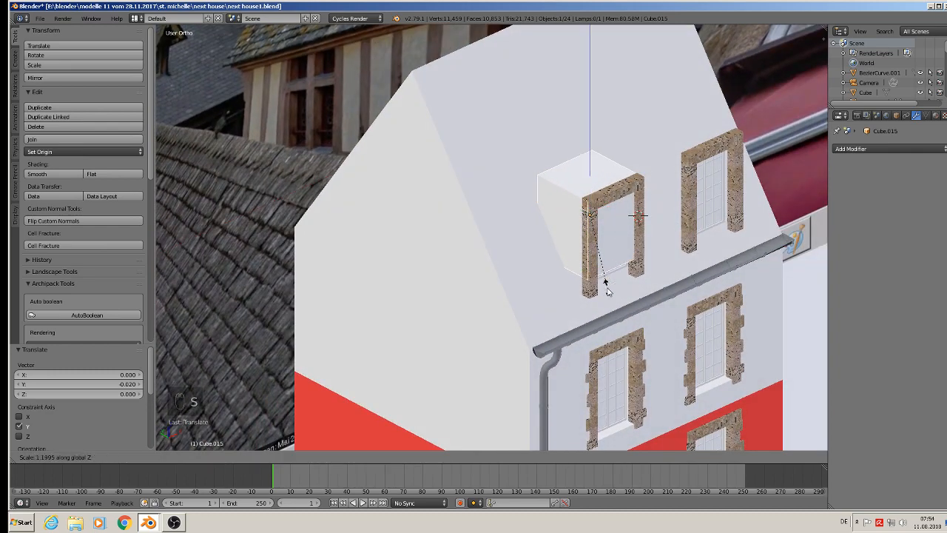
{"action": "left_click", "coordinate": [597, 251]}
{"action": "key", "text": "g"}
{"action": "key", "text": "z"}
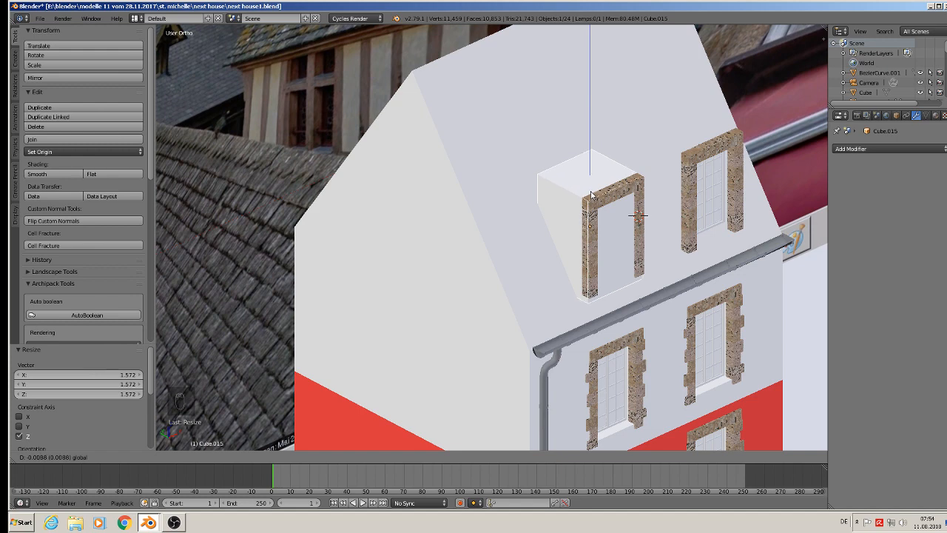
{"action": "left_click", "coordinate": [590, 196]}
Move the dormer cube 0.010 along Y so it sits behind the left roof window's stone frame.
{"action": "key", "text": "g"}
{"action": "key", "text": "y"}
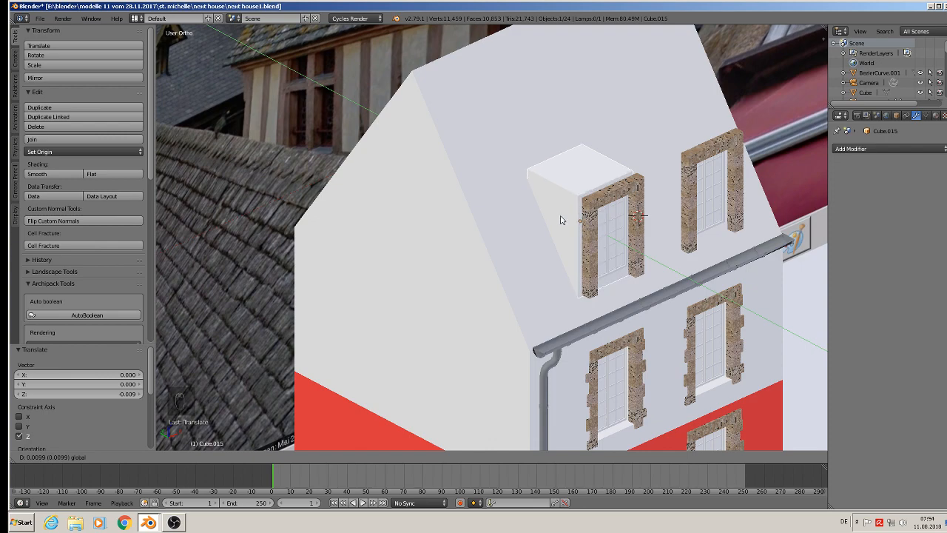
{"action": "left_click", "coordinate": [561, 219]}
Delete the cube's front face behind the stone frame, leaving the window opening clear.
{"action": "scroll", "coordinate": [570, 213], "scroll_direction": "up", "scroll_amount": 7}
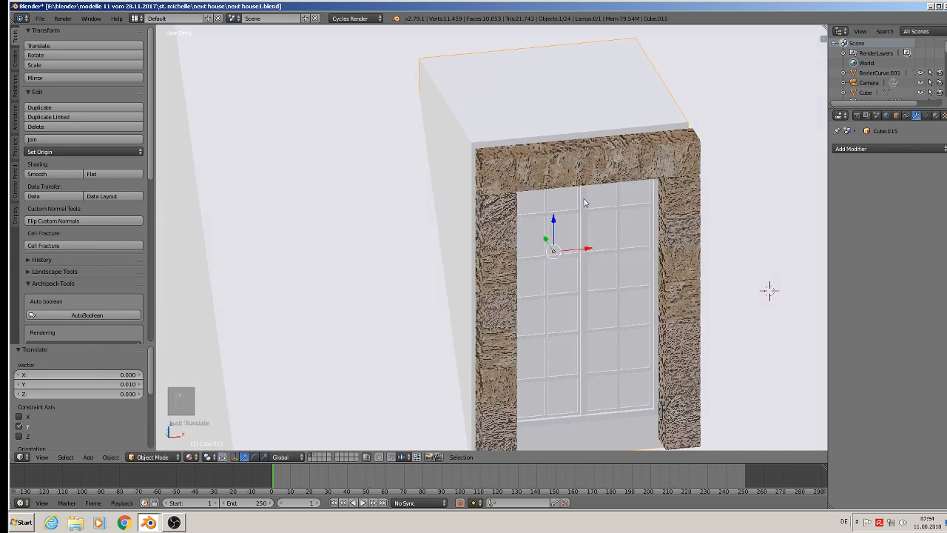
{"action": "middle_click_drag", "start_coordinate": [585, 203], "coordinate": [586, 215]}
{"action": "key", "text": "Tab"}
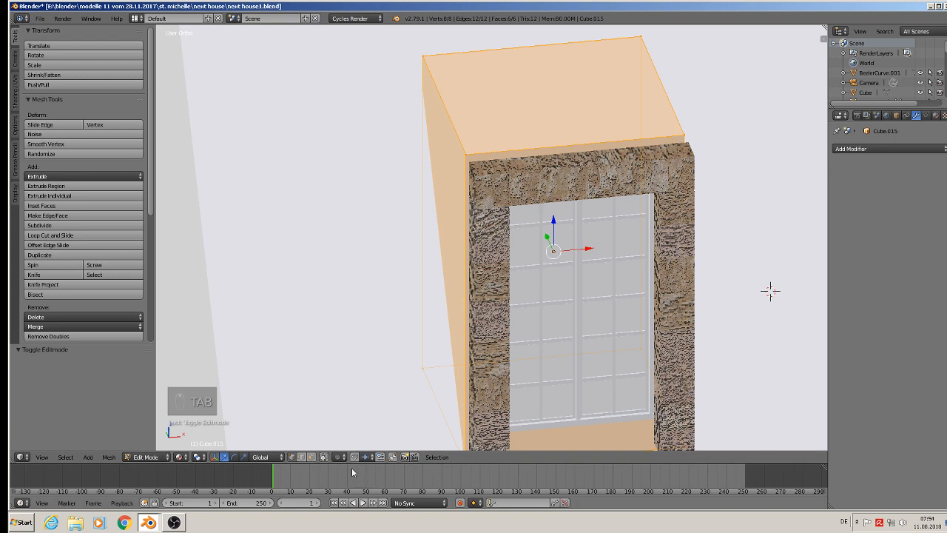
{"action": "left_click", "coordinate": [311, 457]}
{"action": "right_click", "coordinate": [567, 422]}
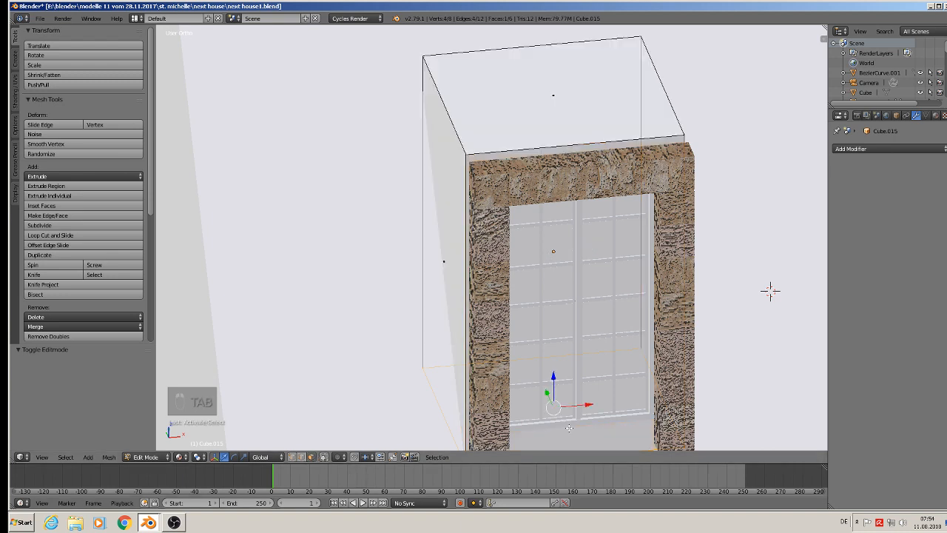
{"action": "key", "text": "g"}
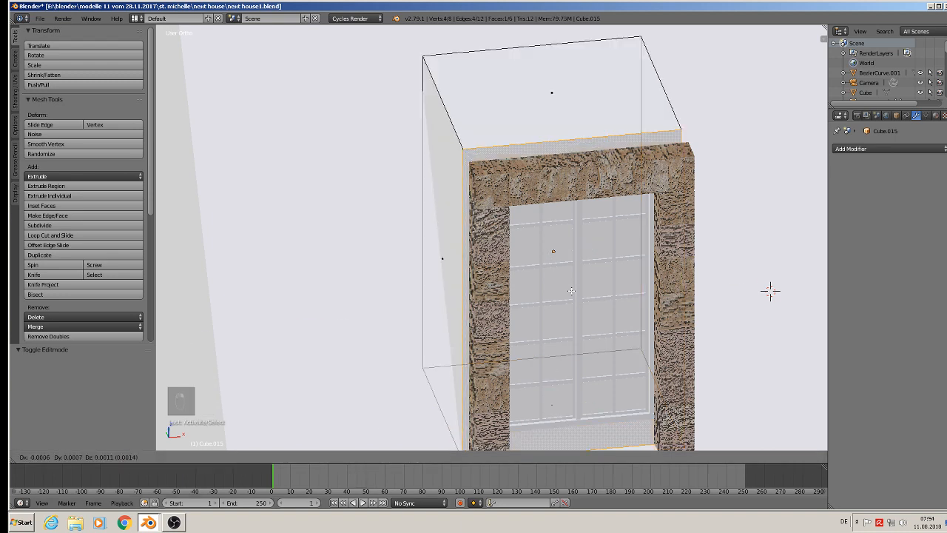
{"action": "key", "text": "x"}
{"action": "left_click", "coordinate": [570, 289]}
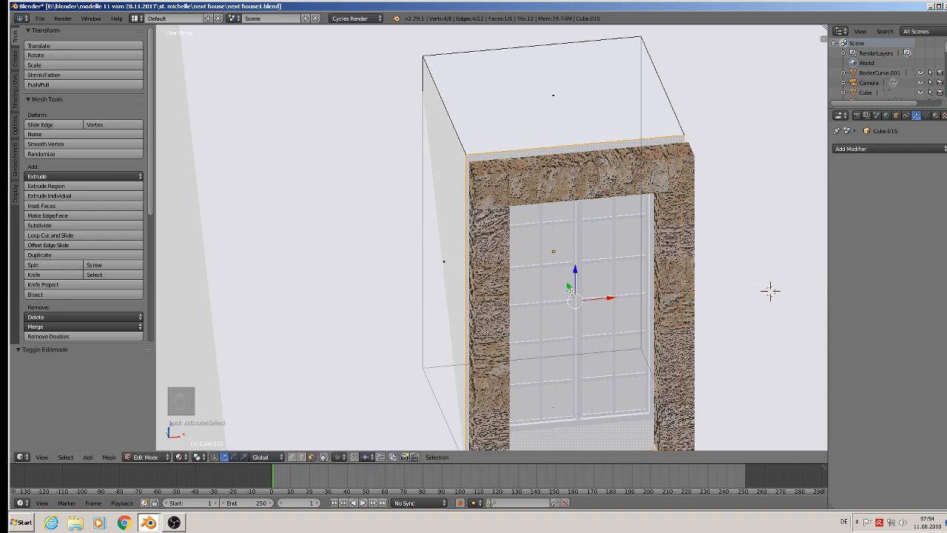
{"action": "key", "text": "x"}
{"action": "left_click", "coordinate": [580, 296]}
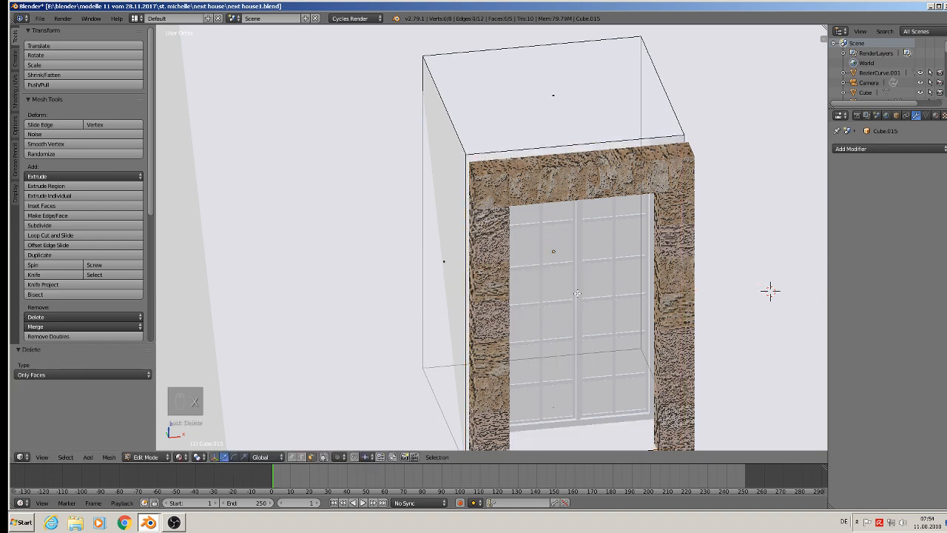
{"action": "middle_click_drag", "start_coordinate": [577, 293], "coordinate": [628, 312]}
{"action": "key", "text": "Tab"}
Move the opened dormer cube -0.004 along Y towards the stone frame.
{"action": "scroll", "coordinate": [627, 312], "scroll_direction": "down", "scroll_amount": 2}
{"action": "scroll", "coordinate": [616, 303], "scroll_direction": "down", "scroll_amount": 3}
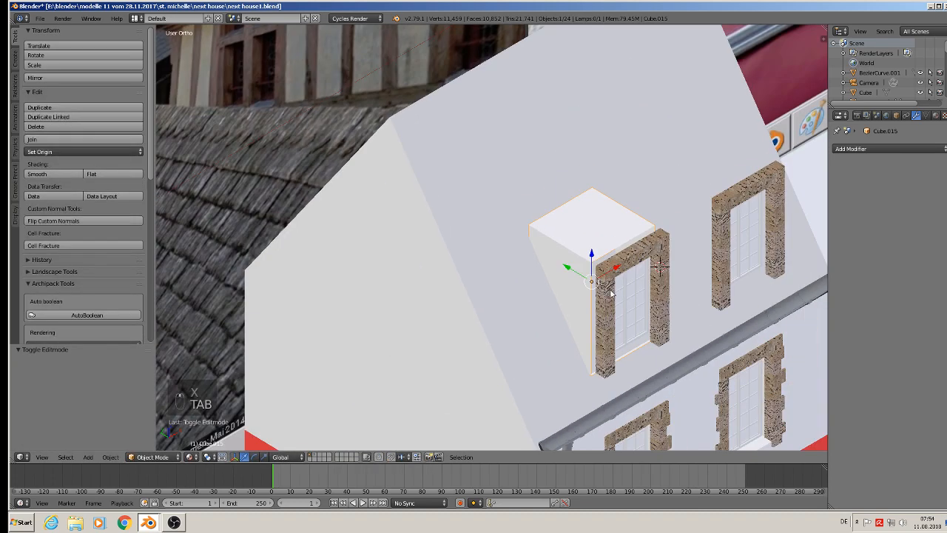
{"action": "left_click_drag", "start_coordinate": [570, 269], "coordinate": [574, 278]}
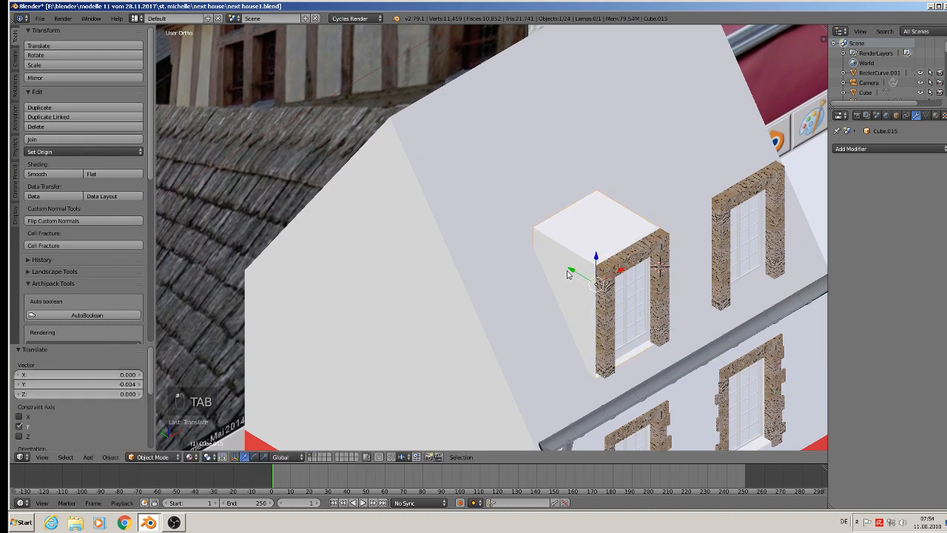
{"action": "middle_click_drag", "start_coordinate": [568, 275], "coordinate": [659, 264]}
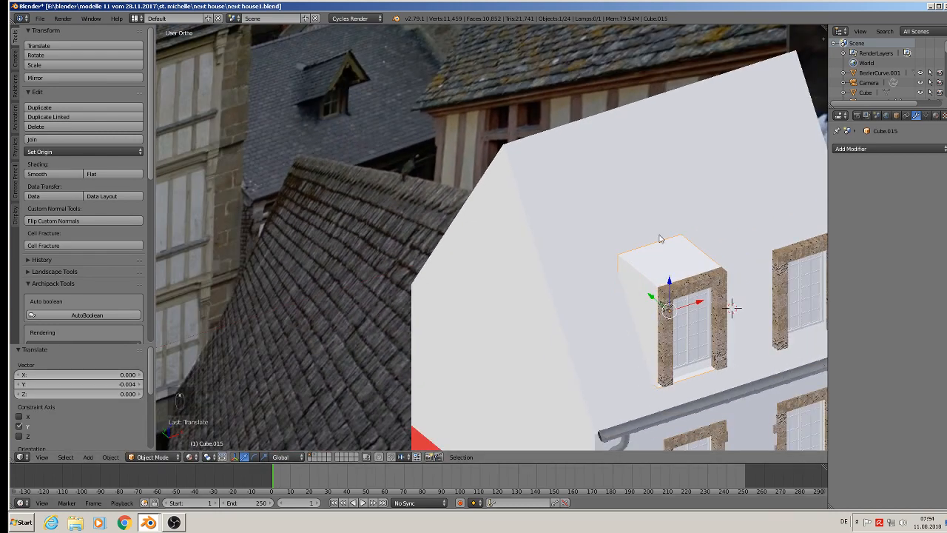
Add one centred loop cut through the dormer cube, running from front to back across its top face.
{"action": "key", "text": "Tab"}
{"action": "key", "text": "ctrl+r"}
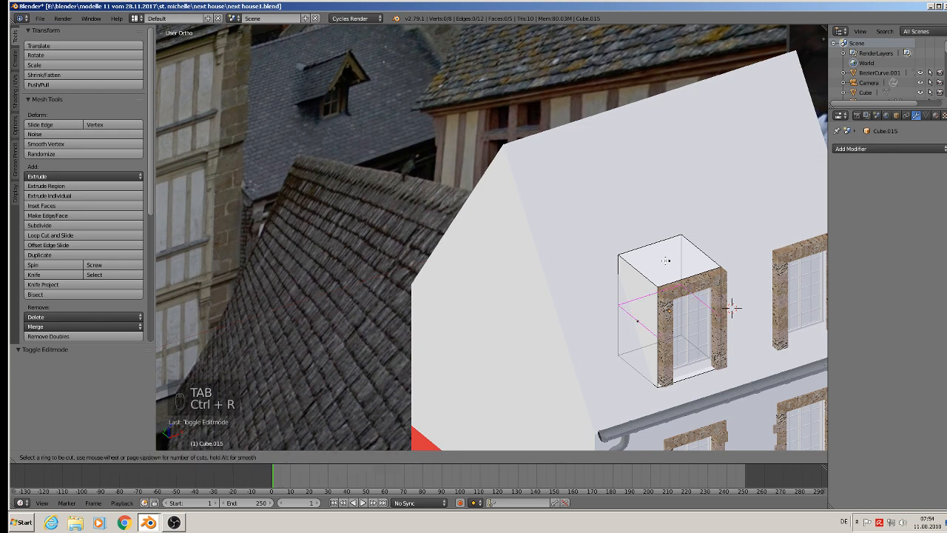
{"action": "left_click", "coordinate": [655, 248]}
{"action": "left_click", "coordinate": [655, 248]}
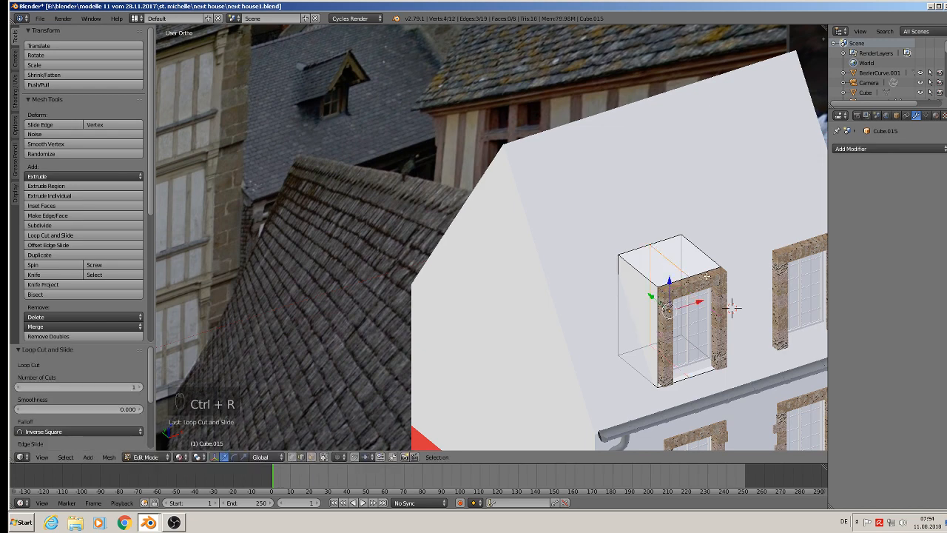
Raise the centre edge of the dormer's top by 0.046 along Z to form a gable ridge.
{"action": "right_click", "coordinate": [669, 252]}
{"action": "key", "text": "g"}
{"action": "key", "text": "z"}
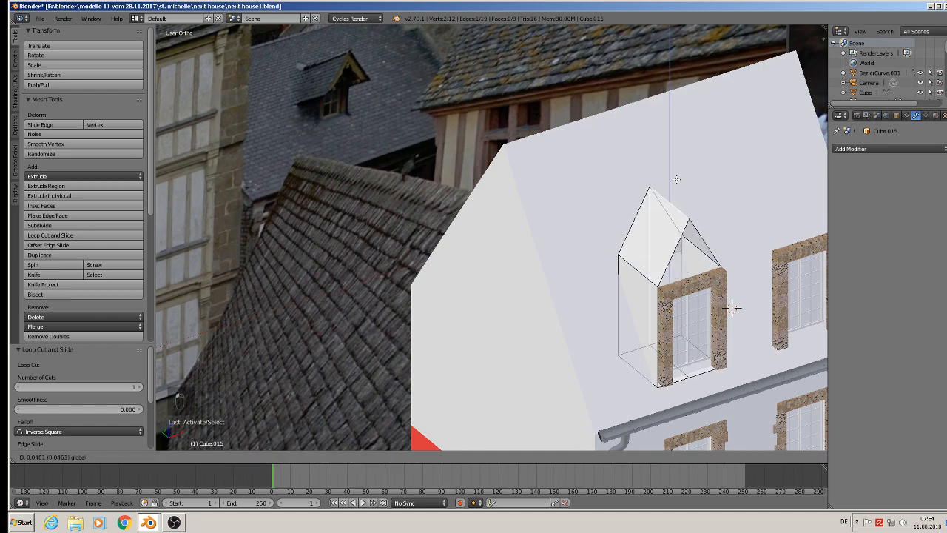
{"action": "left_click", "coordinate": [676, 179]}
{"action": "scroll", "coordinate": [676, 268], "scroll_direction": "down", "scroll_amount": 3}
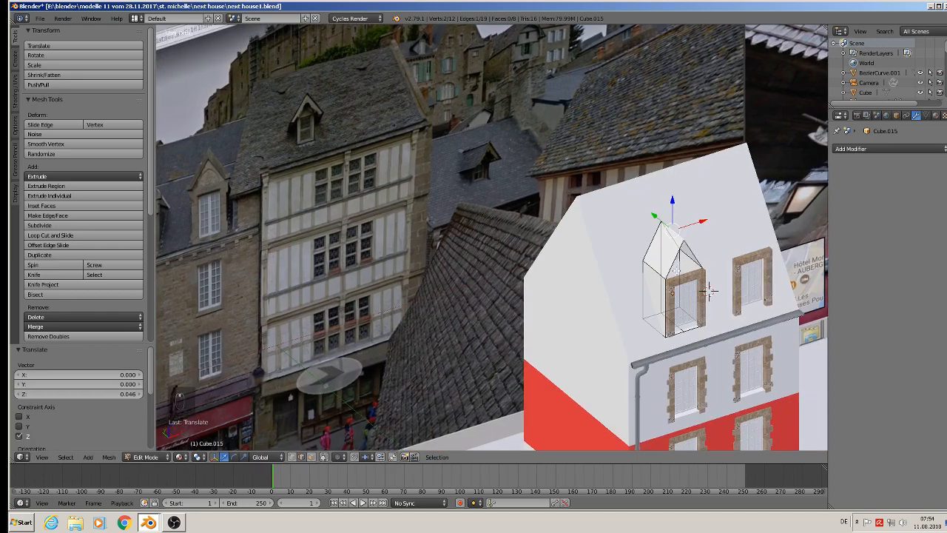
Lower the dormer's ridge edge by 0.011 along Z to match the gables in the reference photo.
{"action": "middle_click_drag", "start_coordinate": [677, 270], "coordinate": [632, 259]}
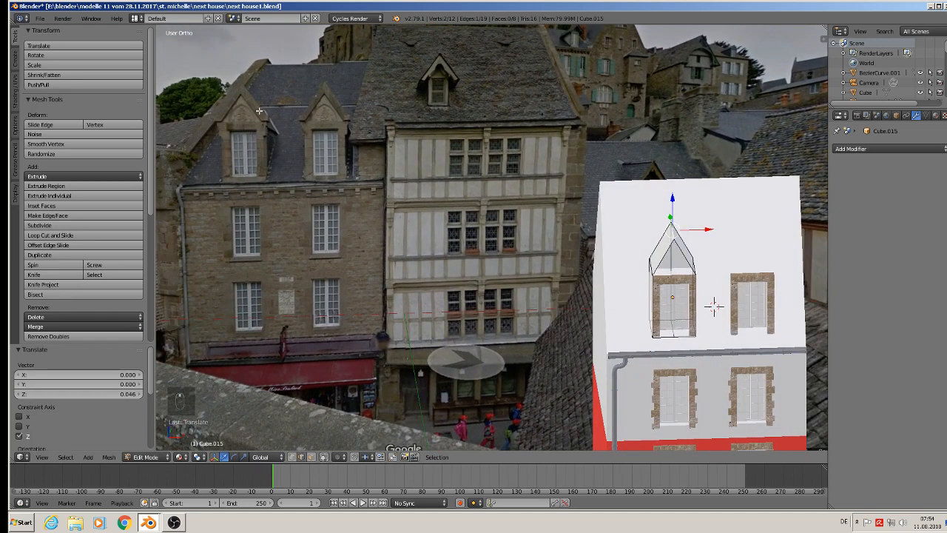
{"action": "key", "text": "g"}
{"action": "key", "text": "z"}
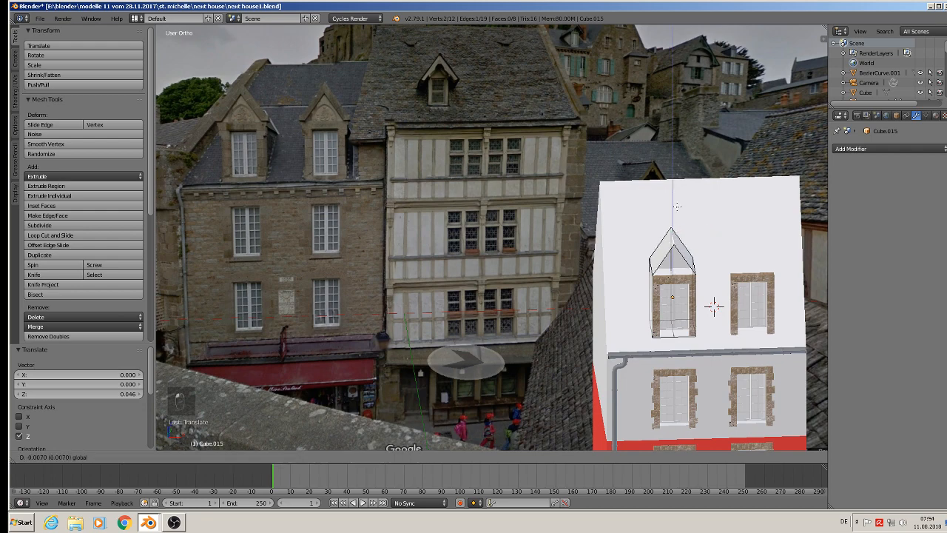
{"action": "left_click", "coordinate": [714, 306]}
Fill the open triangular gable above the stone frame with a new face.
{"action": "scroll", "coordinate": [715, 306], "scroll_direction": "up", "scroll_amount": 4}
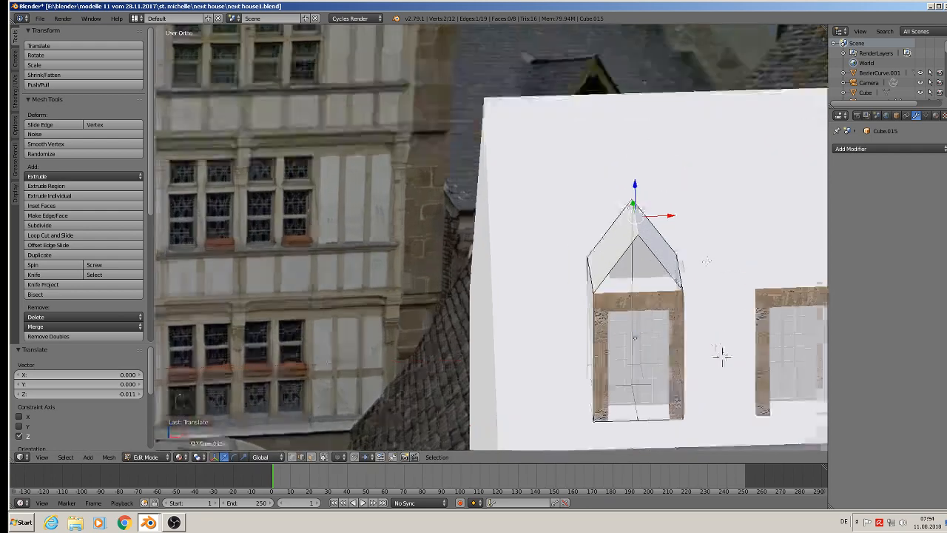
{"action": "right_click", "coordinate": [656, 256], "text": "shift"}
{"action": "right_click", "coordinate": [618, 262], "text": "shift"}
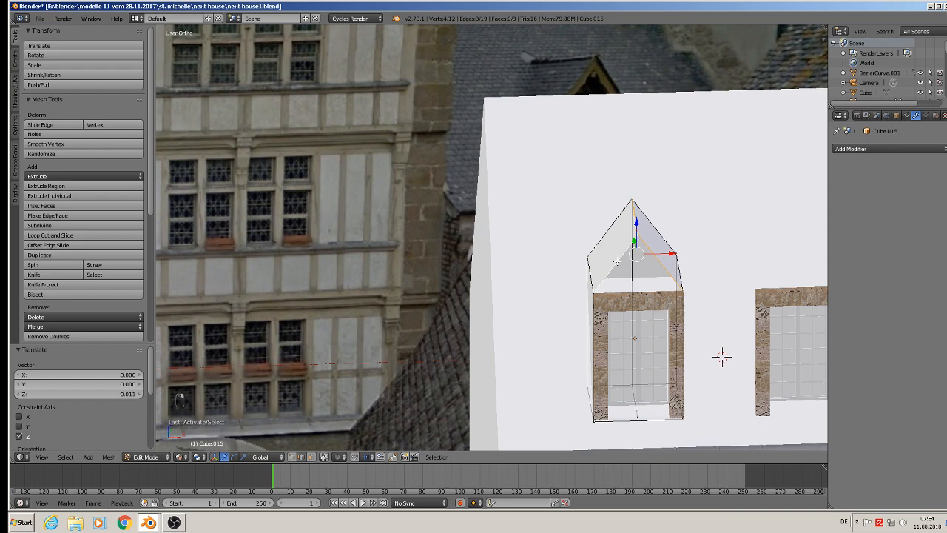
{"action": "right_click", "coordinate": [636, 220], "text": "shift"}
{"action": "key", "text": "f"}
Select the edges of the dormer's back wall and move them 0.040 along Y, deeper into the roof.
{"action": "middle_click_drag", "start_coordinate": [636, 221], "coordinate": [553, 264]}
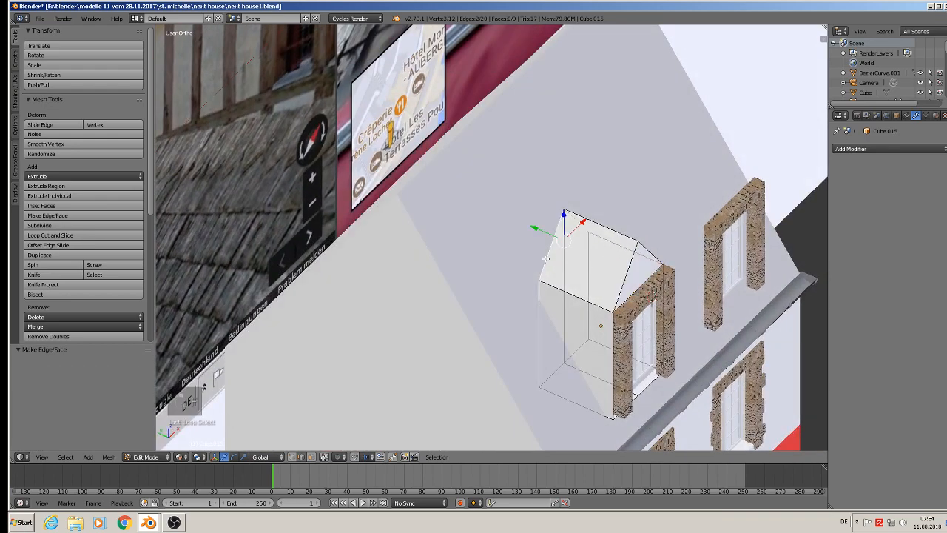
{"action": "right_click", "coordinate": [535, 321], "text": "shift"}
{"action": "right_click", "coordinate": [551, 375], "text": "shift"}
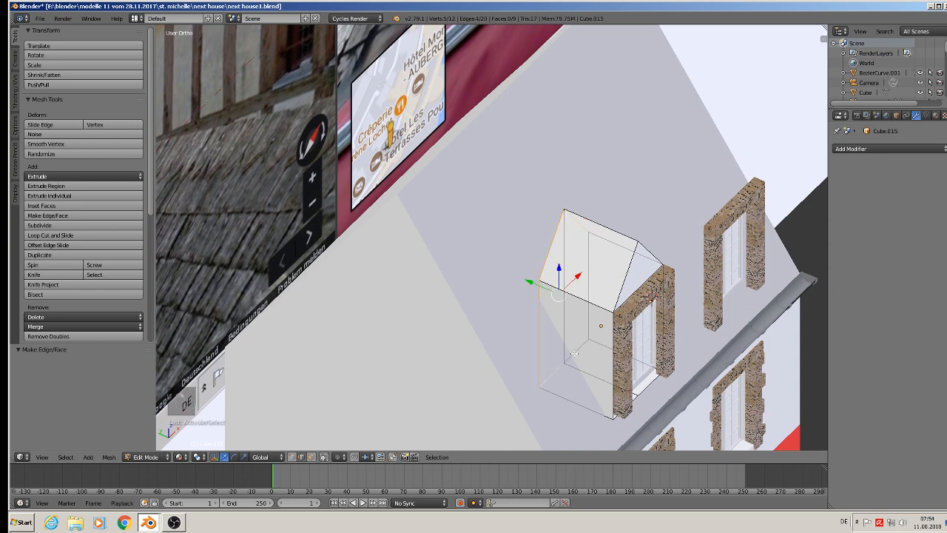
{"action": "right_click", "coordinate": [574, 351], "text": "shift"}
{"action": "right_click", "coordinate": [582, 262], "text": "shift"}
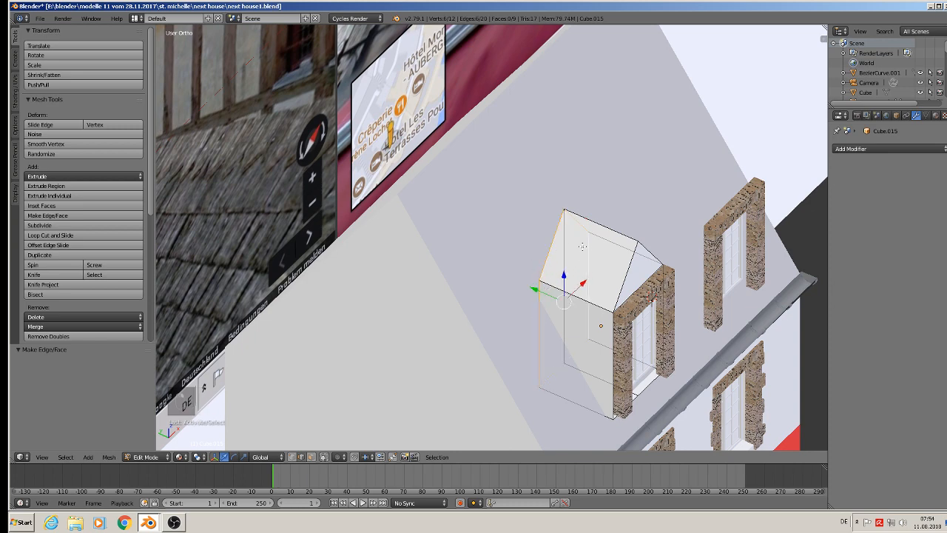
{"action": "right_click", "coordinate": [582, 246], "text": "shift"}
{"action": "key", "text": "g"}
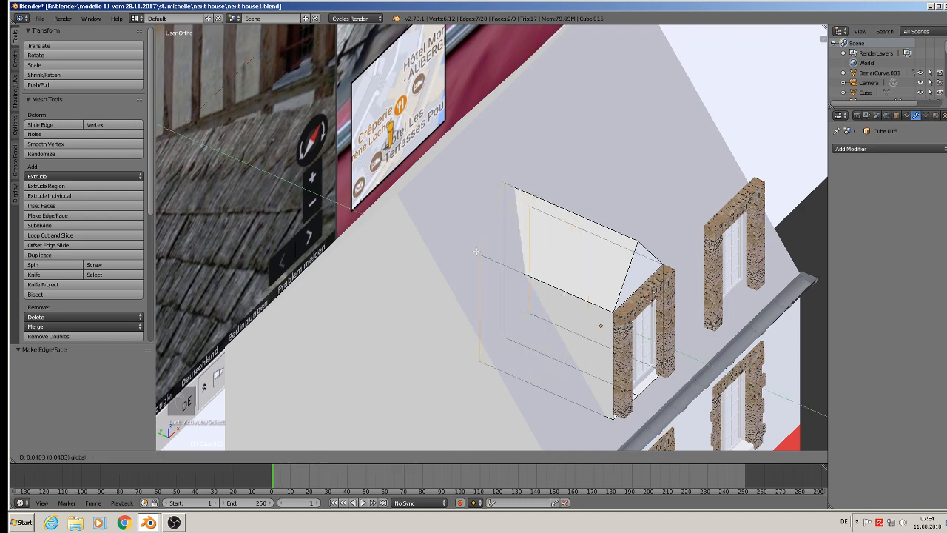
{"action": "left_click", "coordinate": [476, 252]}
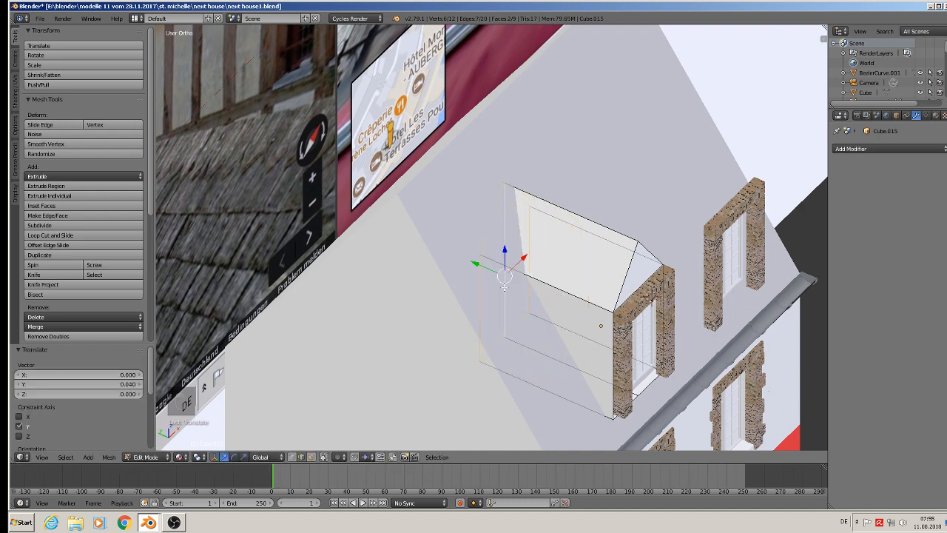
Delete the vertical centre edge of the dormer's back wall and finish editing its mesh.
{"action": "right_click", "coordinate": [504, 287]}
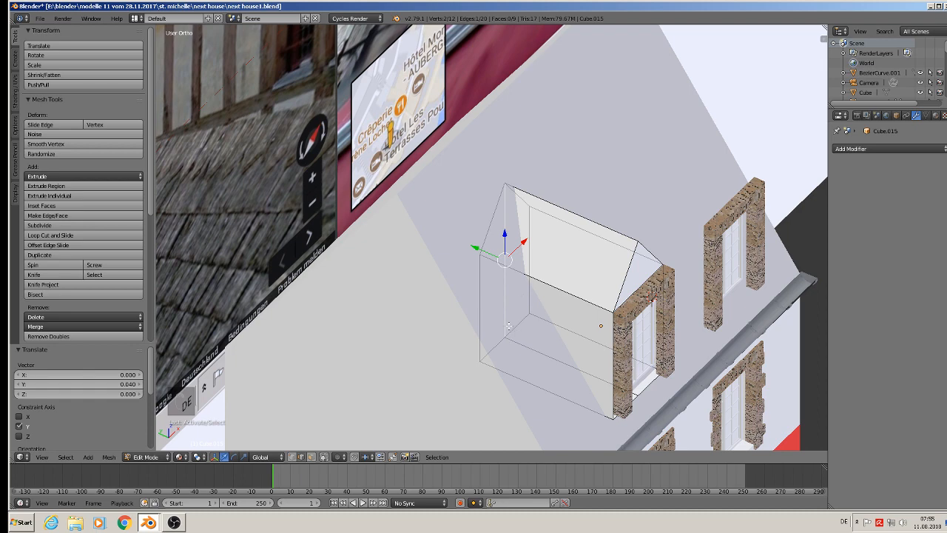
{"action": "key", "text": "x"}
{"action": "left_click", "coordinate": [487, 294]}
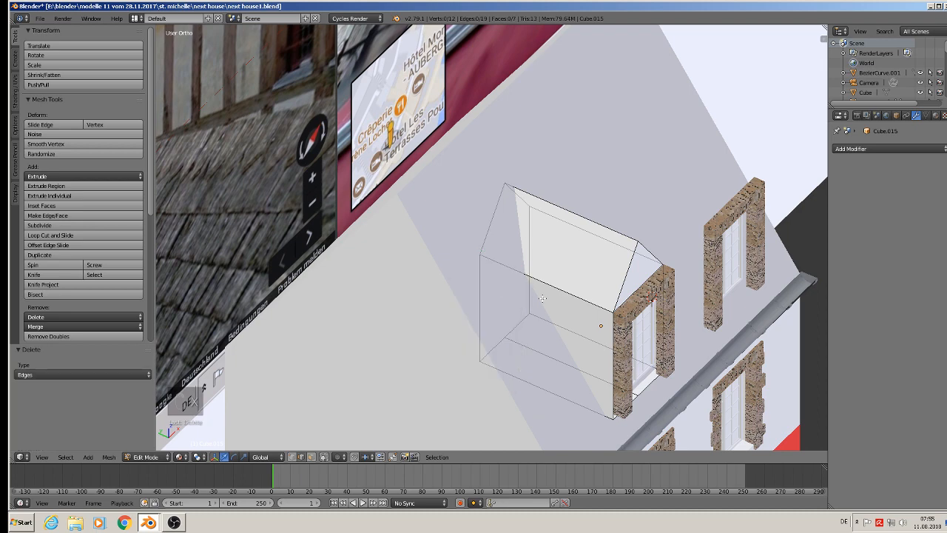
{"action": "scroll", "coordinate": [579, 311], "scroll_direction": "down", "scroll_amount": 3}
{"action": "key", "text": "Tab"}
Save the house model under its current file name.
{"action": "middle_click_drag", "start_coordinate": [578, 310], "coordinate": [508, 298]}
{"action": "scroll", "coordinate": [543, 299], "scroll_direction": "up", "scroll_amount": 3}
{"action": "scroll", "coordinate": [551, 295], "scroll_direction": "up", "scroll_amount": 1}
{"action": "scroll", "coordinate": [507, 297], "scroll_direction": "down", "scroll_amount": 3}
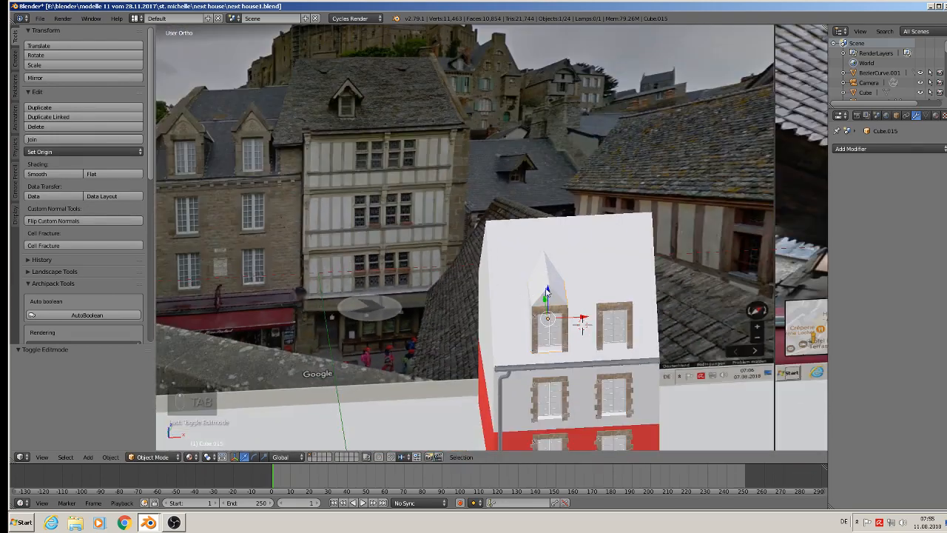
{"action": "middle_click_drag", "start_coordinate": [566, 287], "coordinate": [687, 332], "text": "shift"}
{"action": "left_click", "coordinate": [40, 18]}
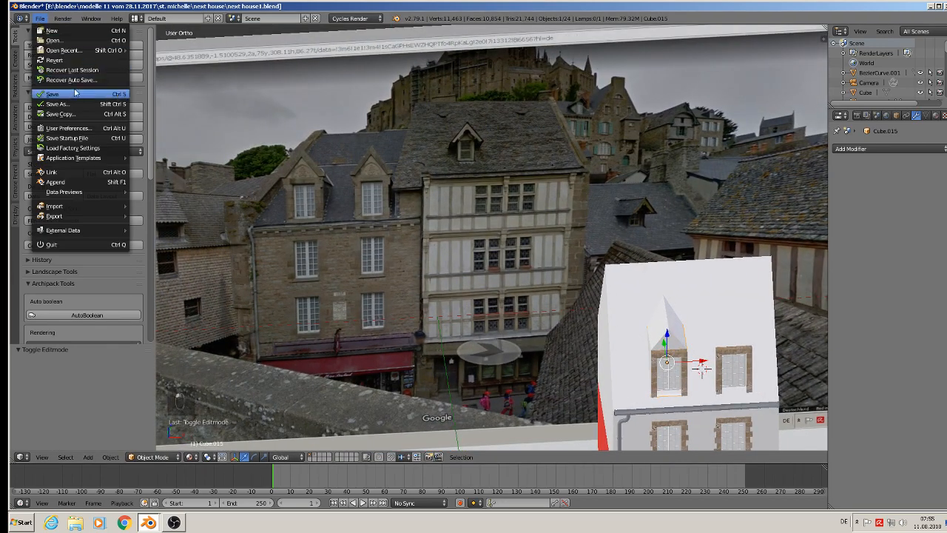
{"action": "left_click", "coordinate": [71, 92]}
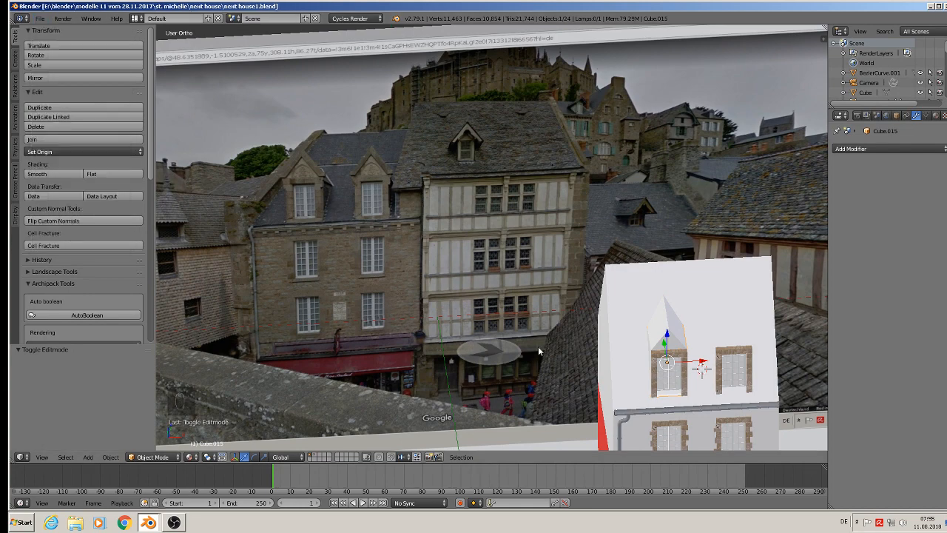
Open the stone frame around the gabled dormer's window for mesh editing and clear its vertex selection.
{"action": "scroll", "coordinate": [279, 178], "scroll_direction": "up", "scroll_amount": 3}
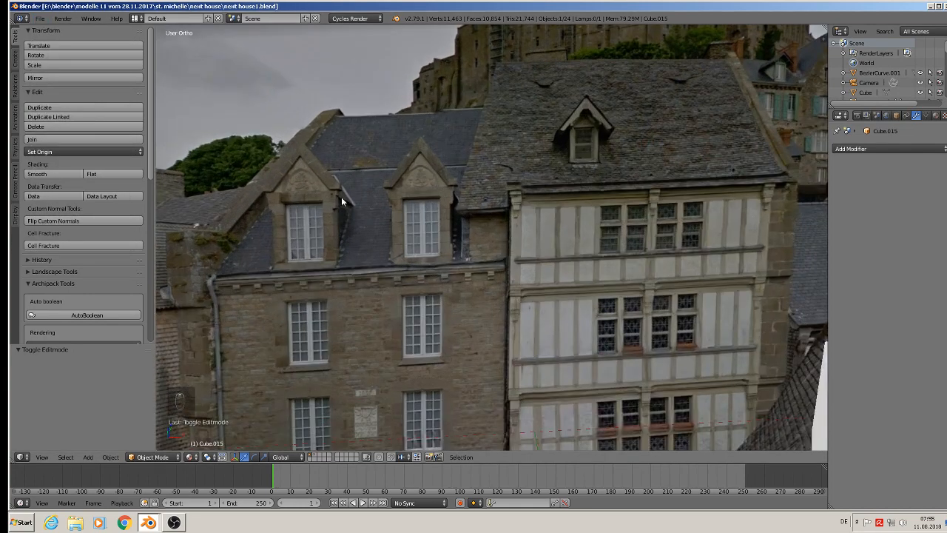
{"action": "scroll", "coordinate": [401, 250], "scroll_direction": "down", "scroll_amount": 3}
{"action": "scroll", "coordinate": [618, 355], "scroll_direction": "up", "scroll_amount": 6}
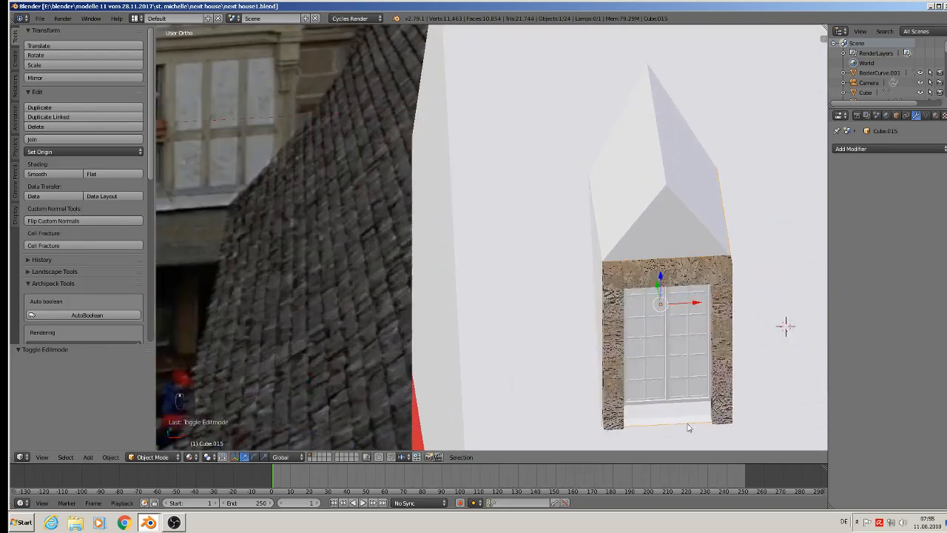
{"action": "key", "text": "Tab"}
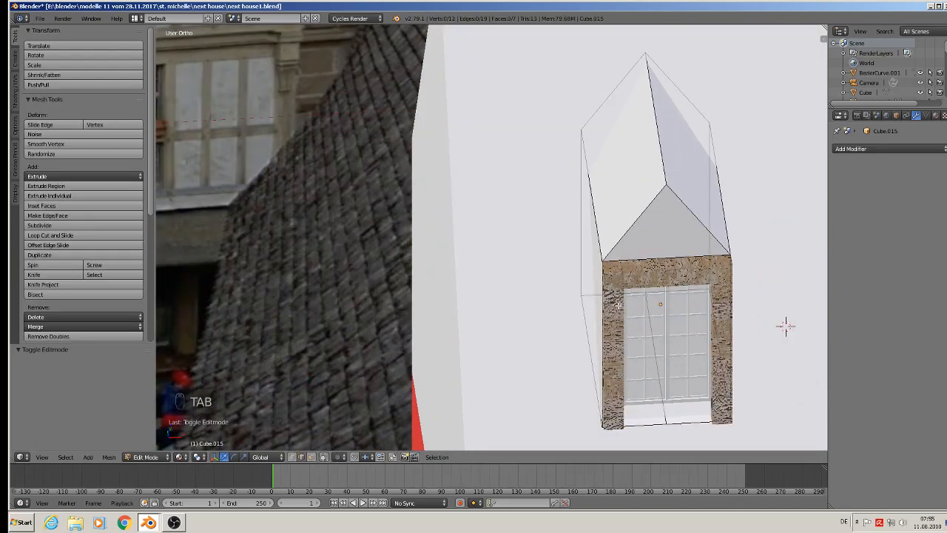
{"action": "key", "text": "Tab"}
{"action": "right_click", "coordinate": [619, 311]}
{"action": "key", "text": "Tab"}
{"action": "scroll", "coordinate": [619, 321], "scroll_direction": "up", "scroll_amount": 1}
{"action": "middle_click_drag", "start_coordinate": [619, 322], "coordinate": [614, 292]}
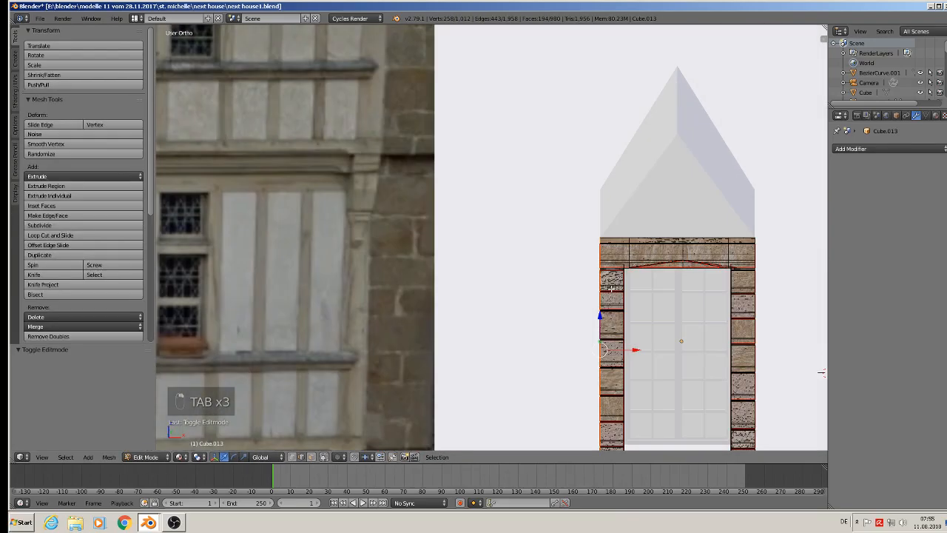
{"action": "scroll", "coordinate": [614, 291], "scroll_direction": "down", "scroll_amount": 1}
{"action": "middle_click_drag", "start_coordinate": [668, 223], "coordinate": [682, 176], "text": "shift"}
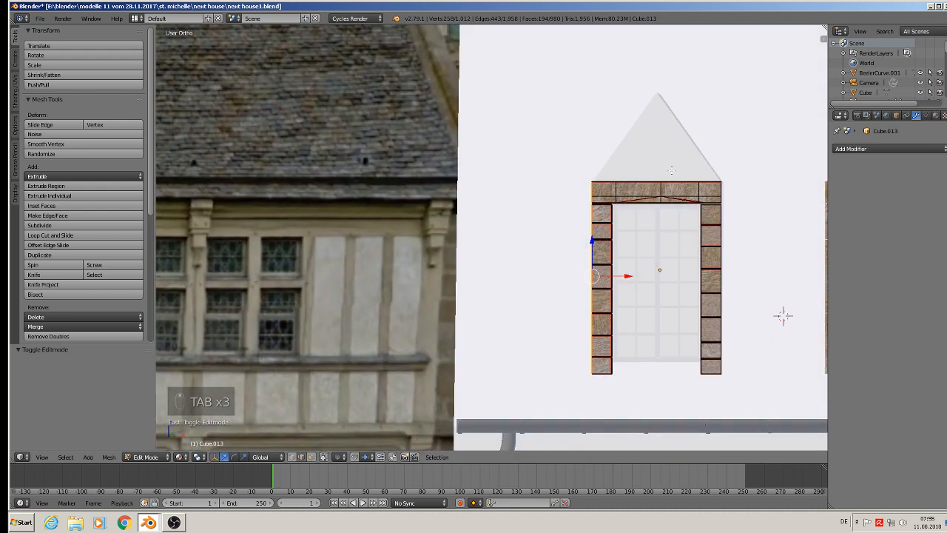
{"action": "key", "text": "a"}
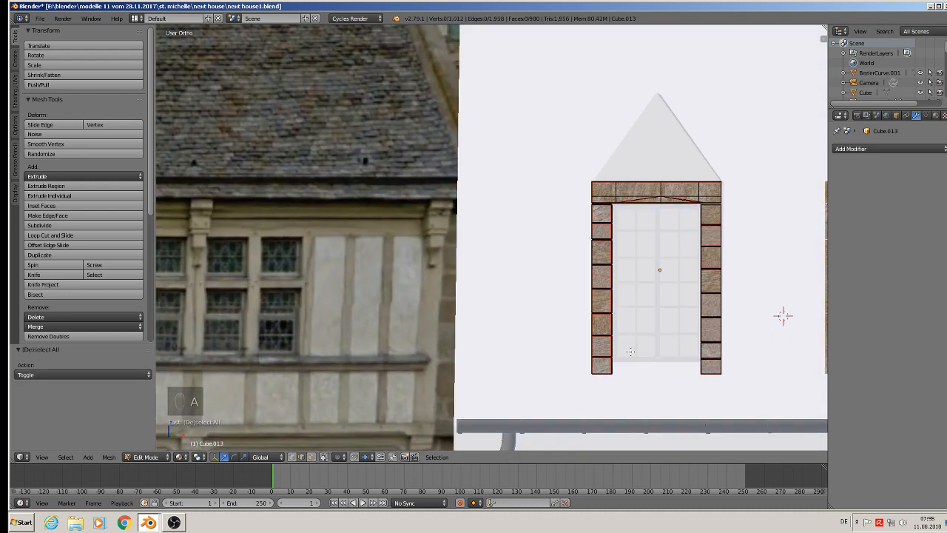
Duplicate the four lowest stones of the frame's left jamb and move the copy -0.032 along X.
{"action": "scroll", "coordinate": [607, 385], "scroll_direction": "up", "scroll_amount": 4}
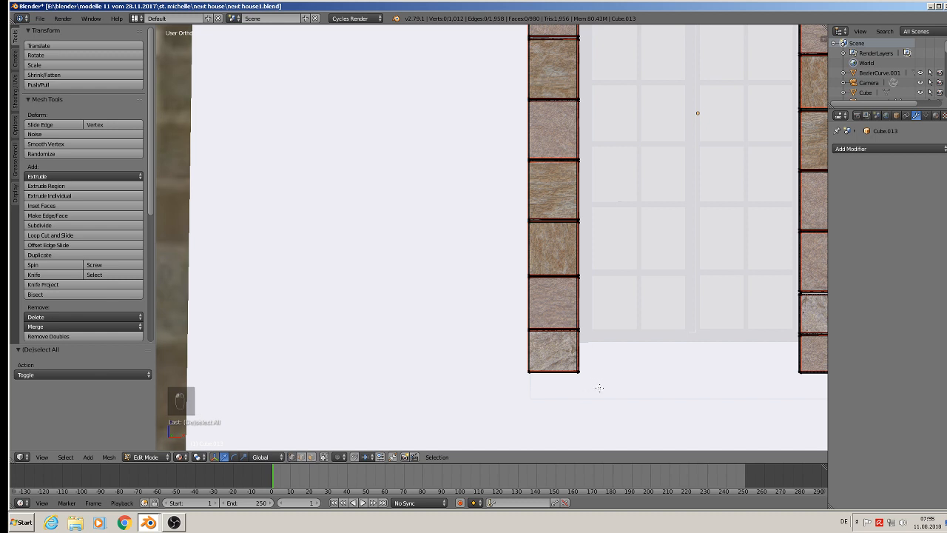
{"action": "key", "text": "b"}
{"action": "left_click_drag", "start_coordinate": [599, 387], "coordinate": [413, 160]}
{"action": "scroll", "coordinate": [550, 198], "scroll_direction": "down", "scroll_amount": 1}
{"action": "scroll", "coordinate": [549, 198], "scroll_direction": "down", "scroll_amount": 2}
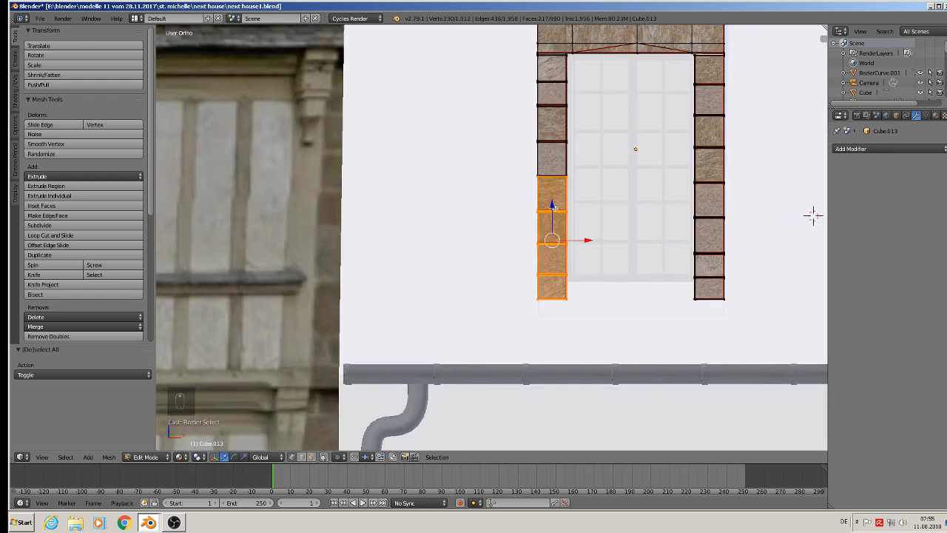
{"action": "key", "text": "shift+d"}
{"action": "key", "text": "x"}
{"action": "left_click", "coordinate": [466, 238]}
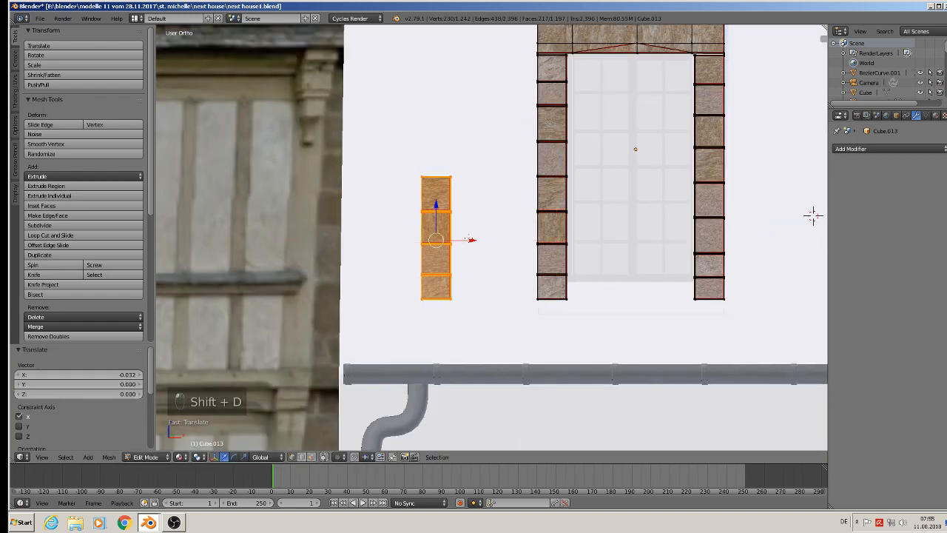
Separate the copied stones into their own object and set its origin to its geometry.
{"action": "key", "text": "p"}
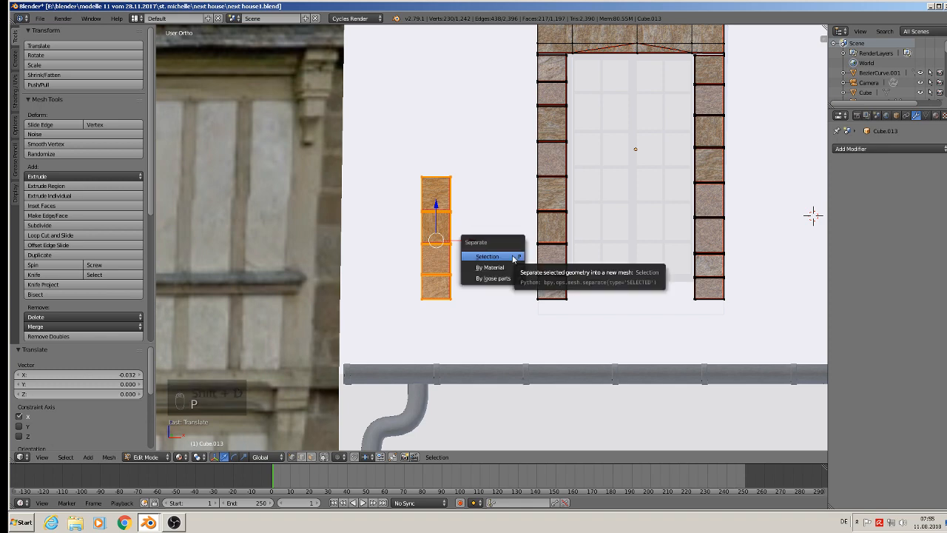
{"action": "left_click", "coordinate": [510, 256]}
{"action": "scroll", "coordinate": [500, 245], "scroll_direction": "down", "scroll_amount": 2}
{"action": "key", "text": "Tab"}
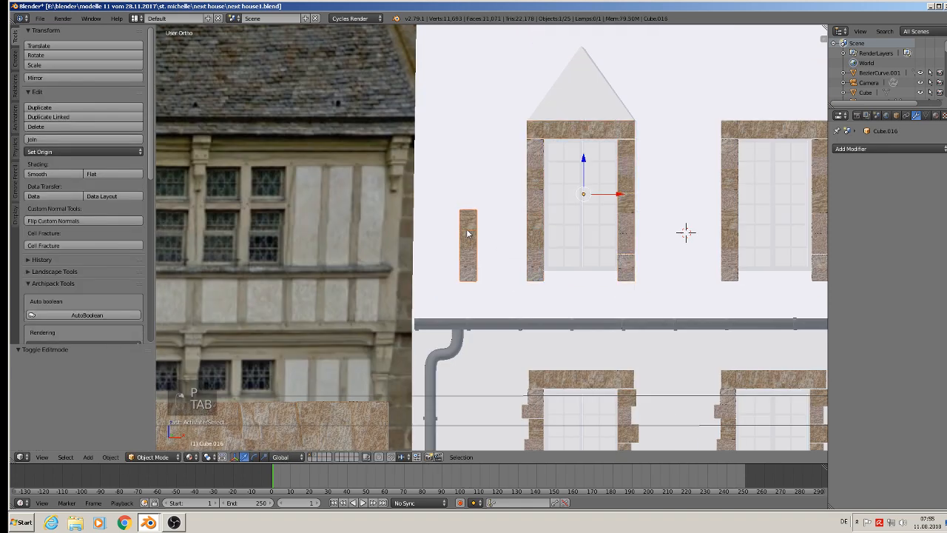
{"action": "left_click", "coordinate": [81, 152]}
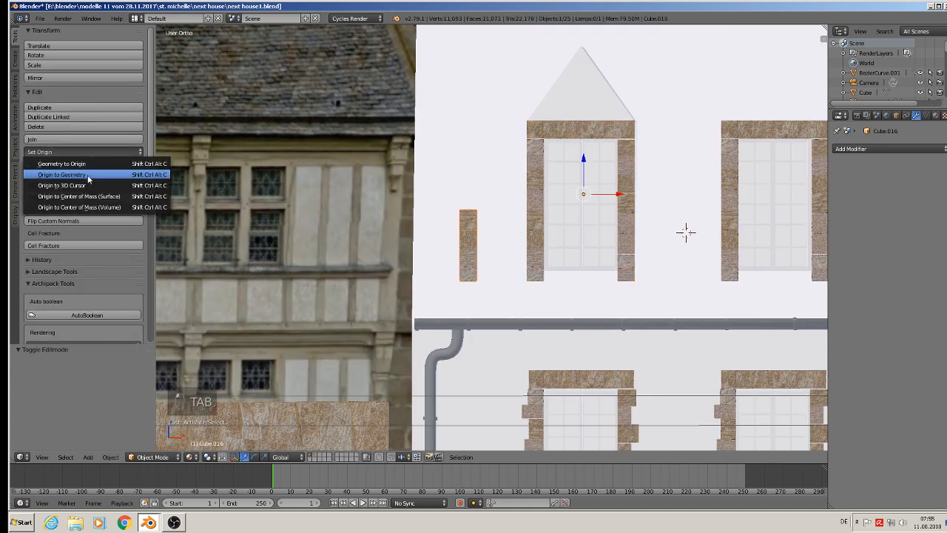
{"action": "left_click", "coordinate": [83, 171]}
Move the stone strip up and 0.045 along X onto the gable, and rotate it 39° to follow the left slope.
{"action": "left_click_drag", "start_coordinate": [468, 213], "coordinate": [523, 56]}
{"action": "middle_click_drag", "start_coordinate": [528, 82], "coordinate": [524, 186], "text": "shift"}
{"action": "left_click_drag", "start_coordinate": [502, 191], "coordinate": [596, 203]}
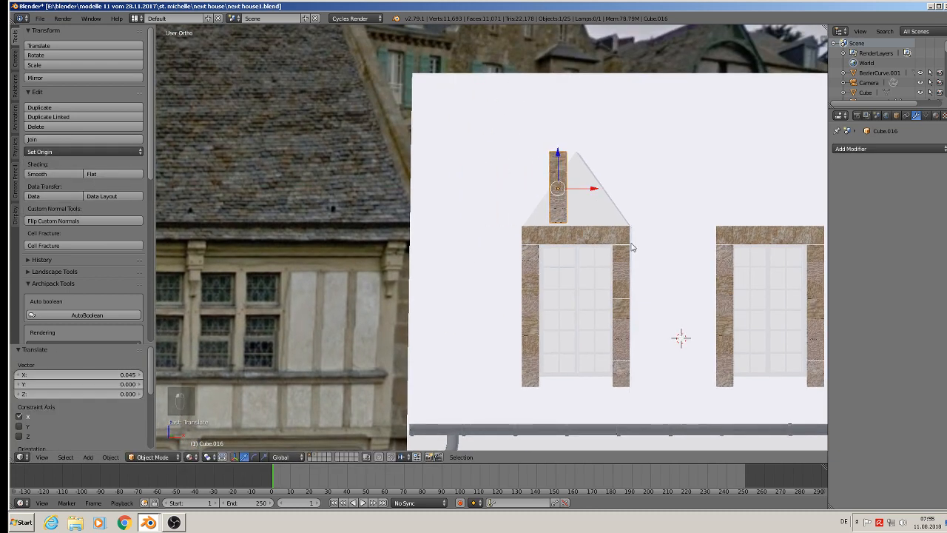
{"action": "key", "text": "r"}
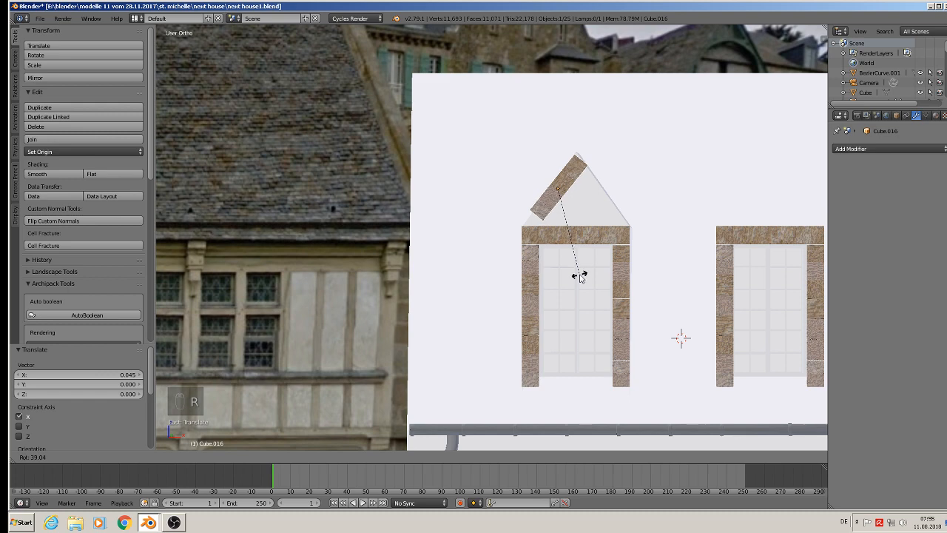
{"action": "left_click", "coordinate": [575, 264]}
Switch the transform orientation to Normal, lengthen the stone strip along Z, and shift it -0.002 along its slope.
{"action": "scroll", "coordinate": [564, 169], "scroll_direction": "up", "scroll_amount": 6}
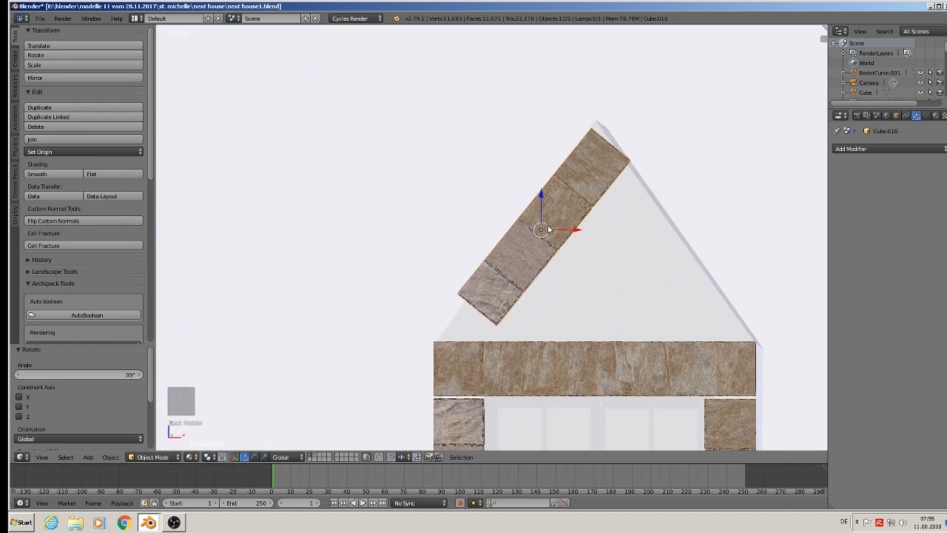
{"action": "left_click", "coordinate": [282, 458]}
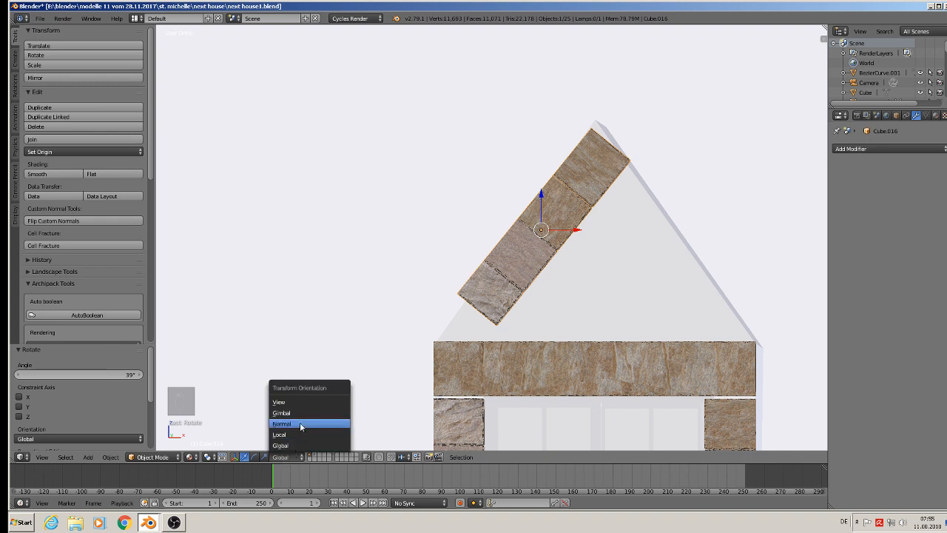
{"action": "left_click", "coordinate": [300, 422]}
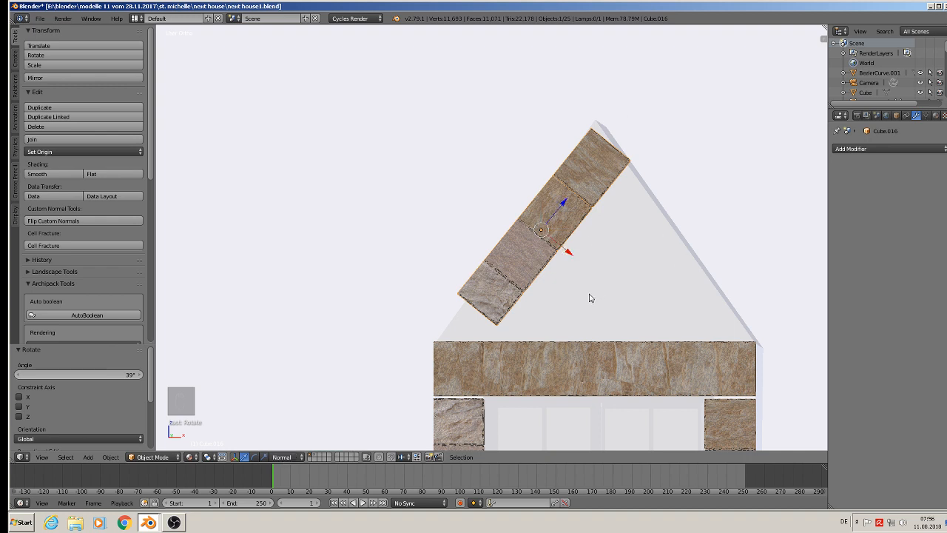
{"action": "key", "text": "s"}
{"action": "key", "text": "z"}
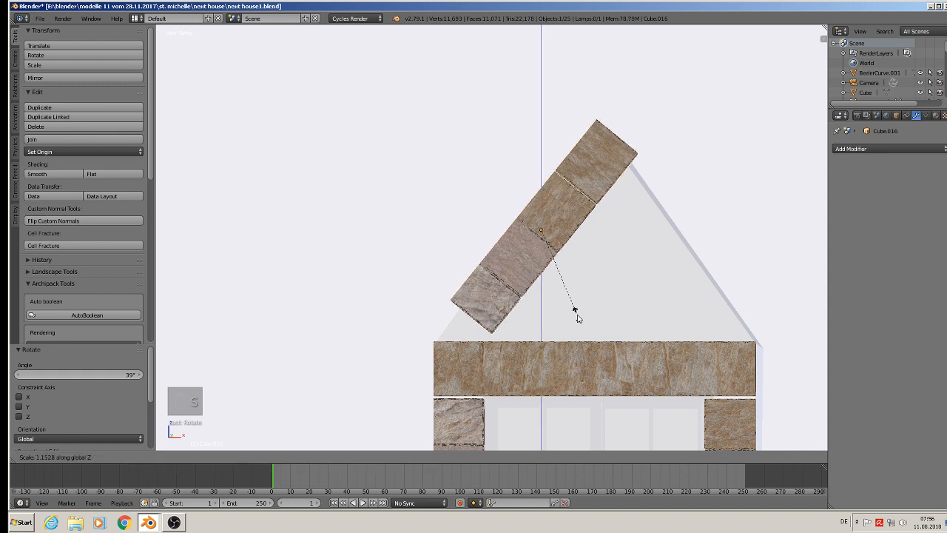
{"action": "left_click", "coordinate": [571, 321]}
{"action": "left_click_drag", "start_coordinate": [565, 205], "coordinate": [557, 213]}
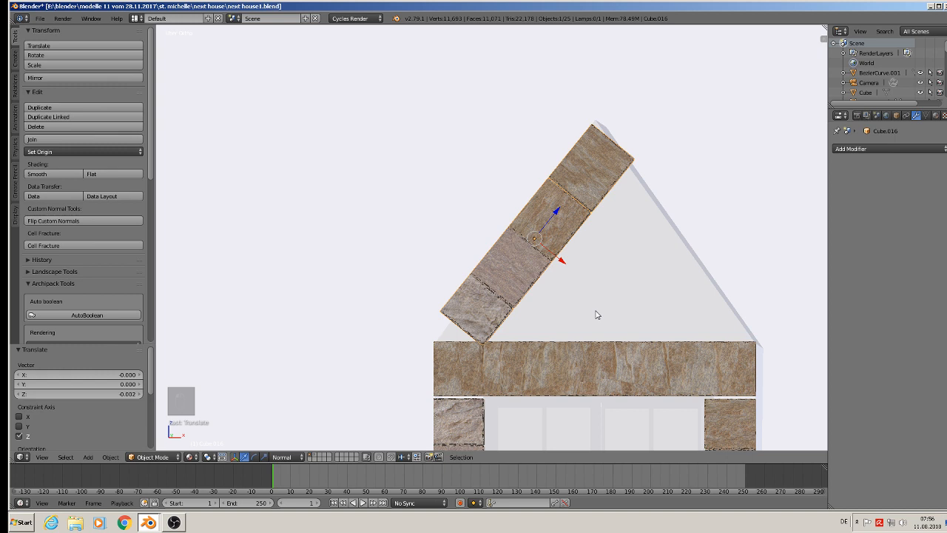
Scale the sloping stone strip by 0.594 along X and by 1.274 along Z.
{"action": "key", "text": "s"}
{"action": "key", "text": "x"}
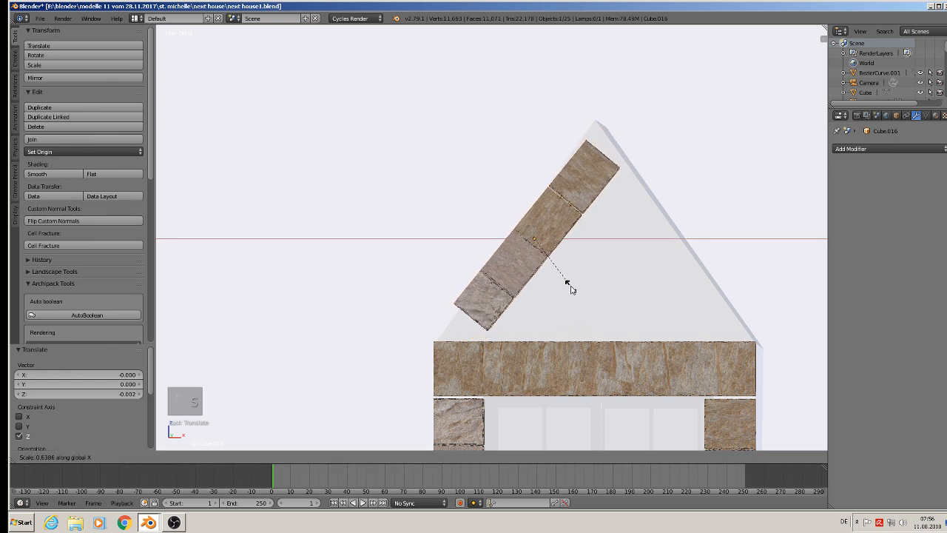
{"action": "left_click", "coordinate": [568, 286]}
{"action": "key", "text": "s"}
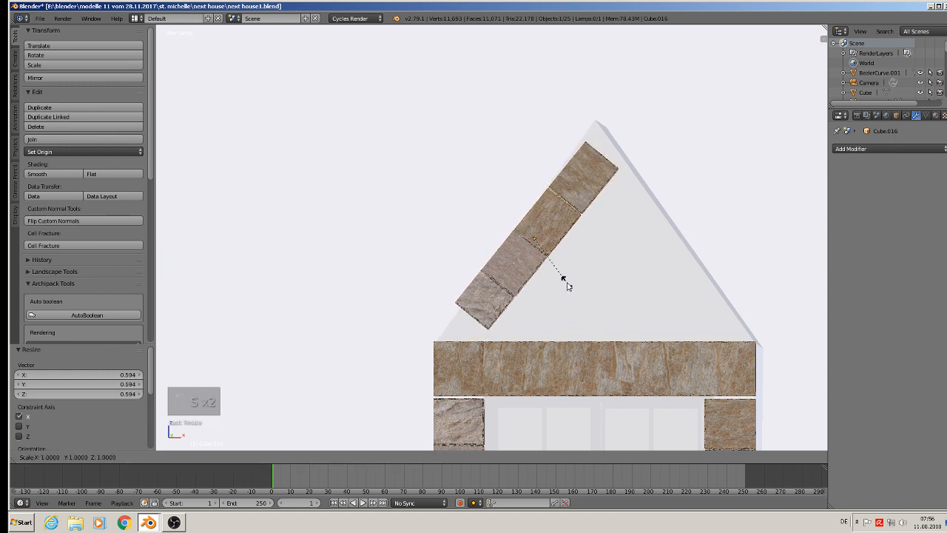
{"action": "key", "text": "z"}
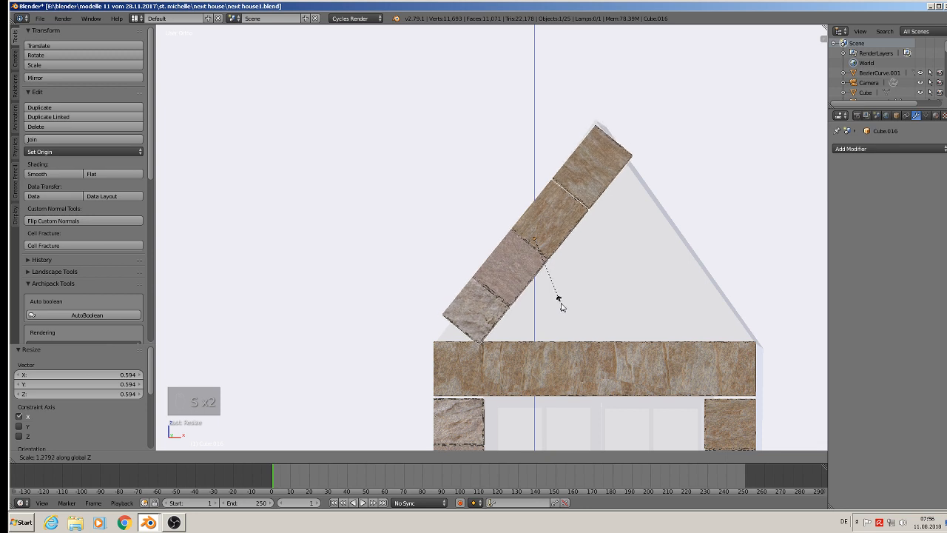
{"action": "left_click", "coordinate": [560, 299]}
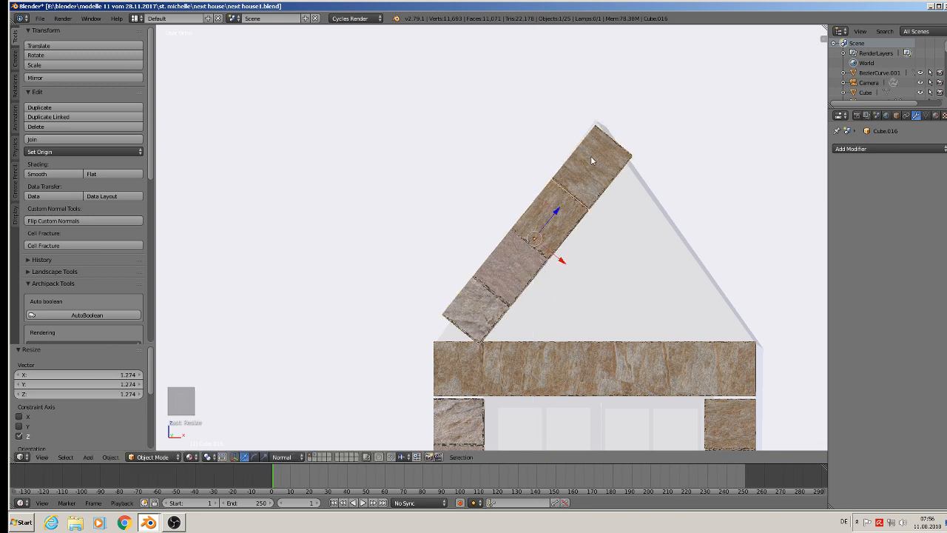
Move the outer bottom corner of the strip's lowest stone down onto the left end of the lintel's top edge.
{"action": "key", "text": "Tab"}
{"action": "key", "text": "a"}
{"action": "key", "text": "a"}
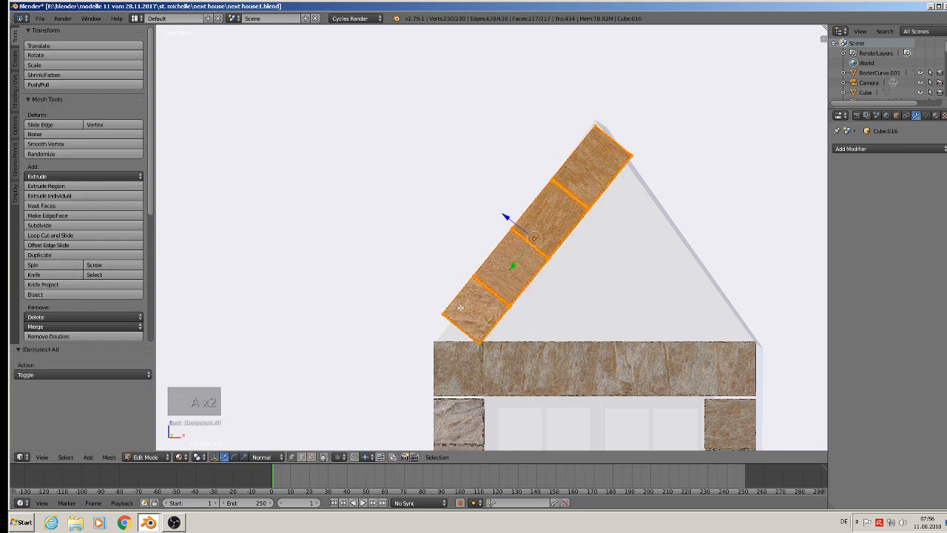
{"action": "key", "text": "a"}
{"action": "key", "text": "c"}
{"action": "left_click", "coordinate": [443, 312]}
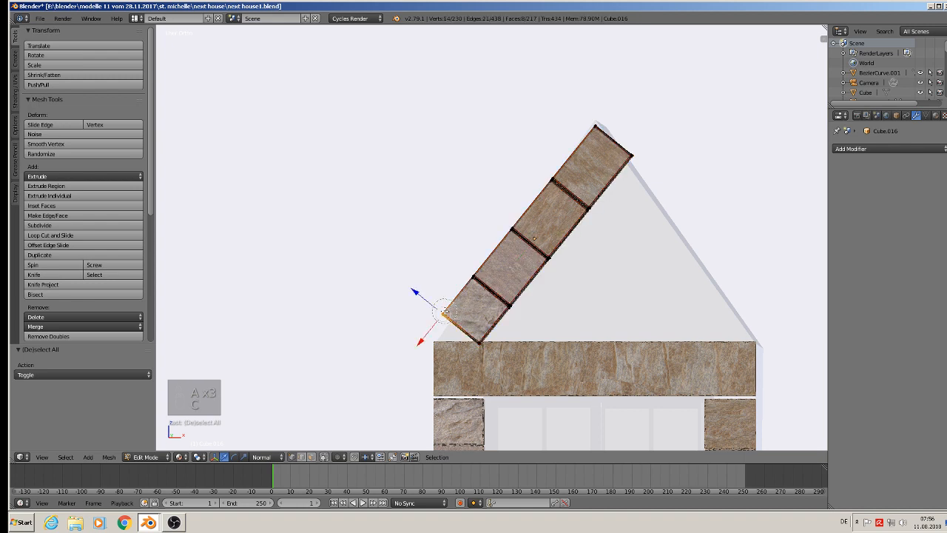
{"action": "left_click_drag", "start_coordinate": [419, 341], "coordinate": [408, 354]}
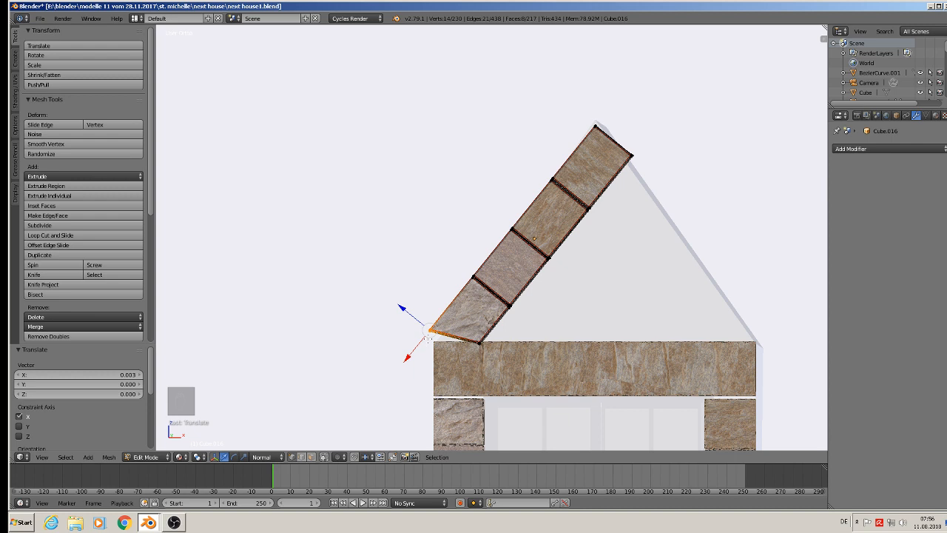
{"action": "key", "text": "g"}
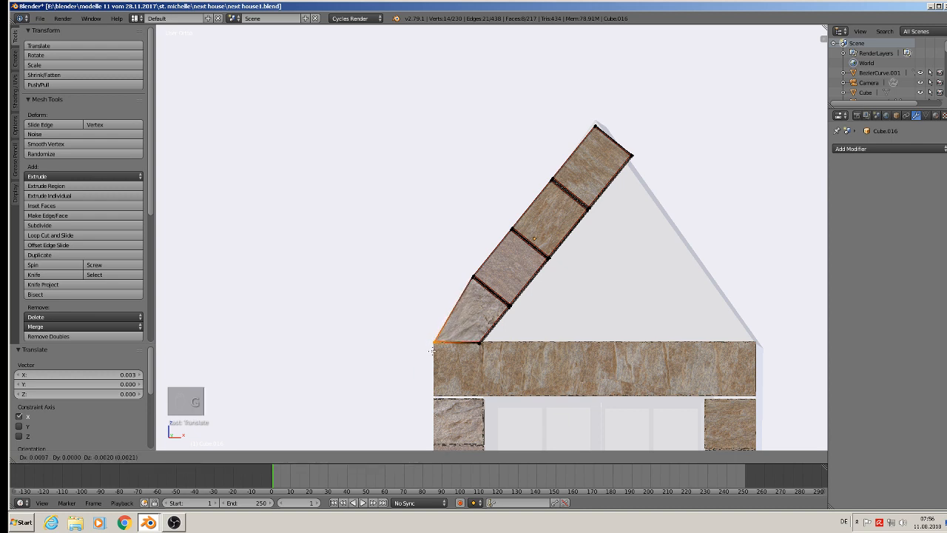
{"action": "left_click", "coordinate": [432, 351]}
{"action": "key", "text": "a"}
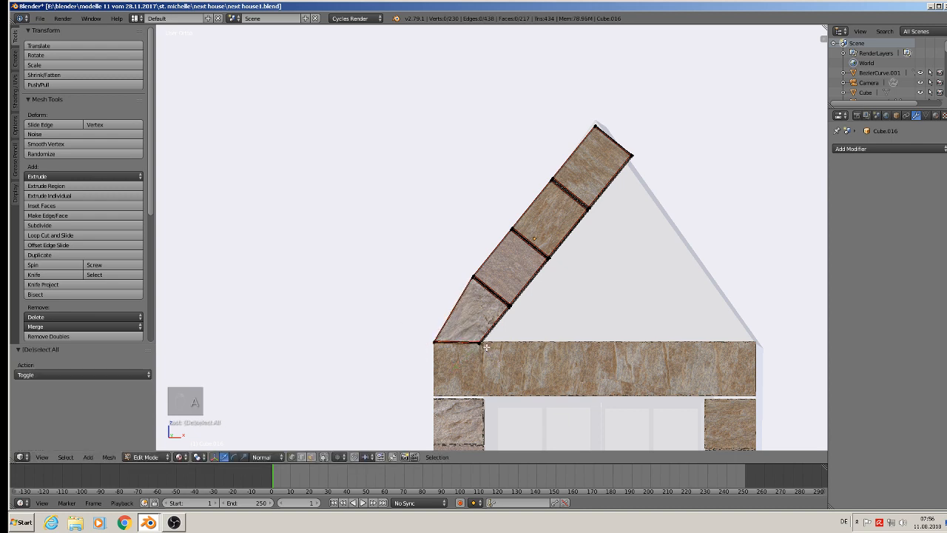
Move the inner bottom corner of the lowest stone further inward along the lintel's top edge.
{"action": "key", "text": "v"}
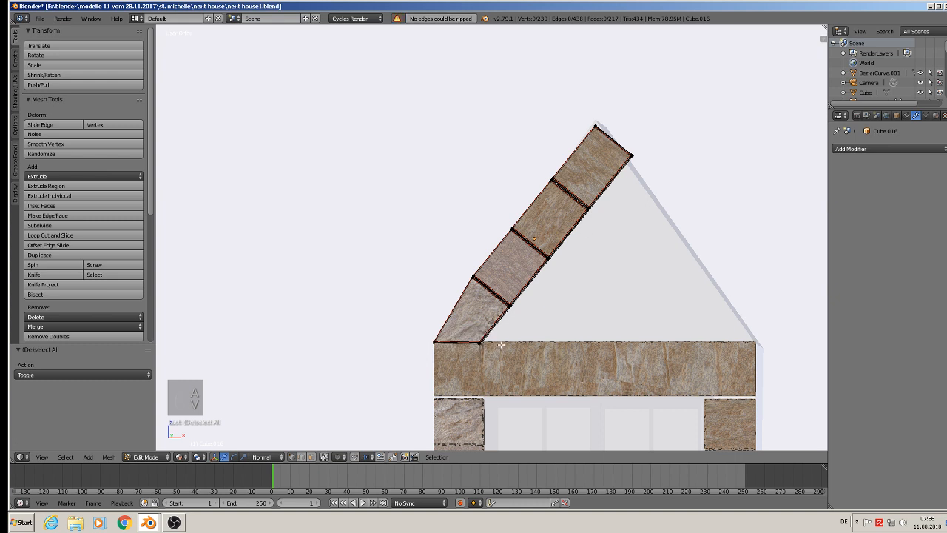
{"action": "key", "text": "c"}
{"action": "left_click", "coordinate": [487, 346]}
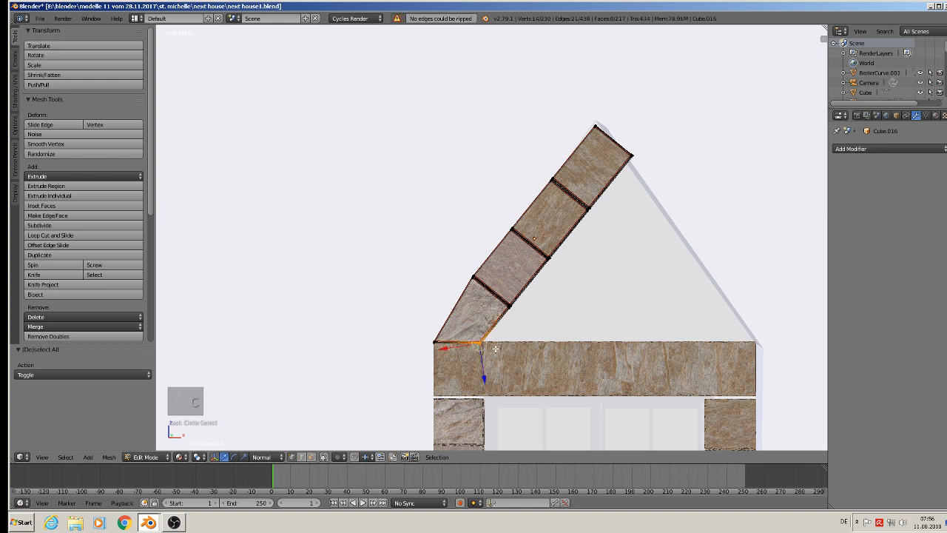
{"action": "key", "text": "g"}
{"action": "left_click", "coordinate": [507, 345]}
{"action": "key", "text": "a"}
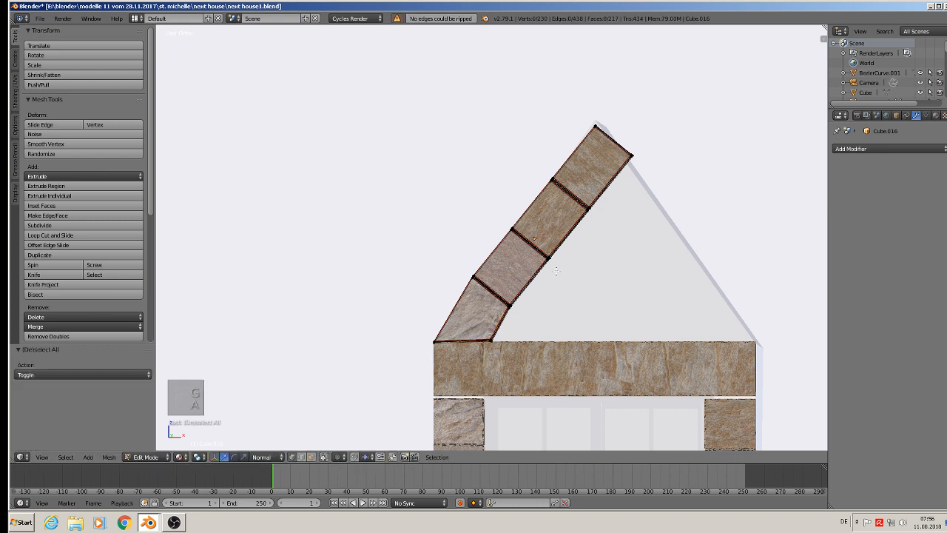
Move the inner corner of the strip's uppermost stone along its normal Z axis until it lies beneath the gable's peak.
{"action": "key", "text": "a"}
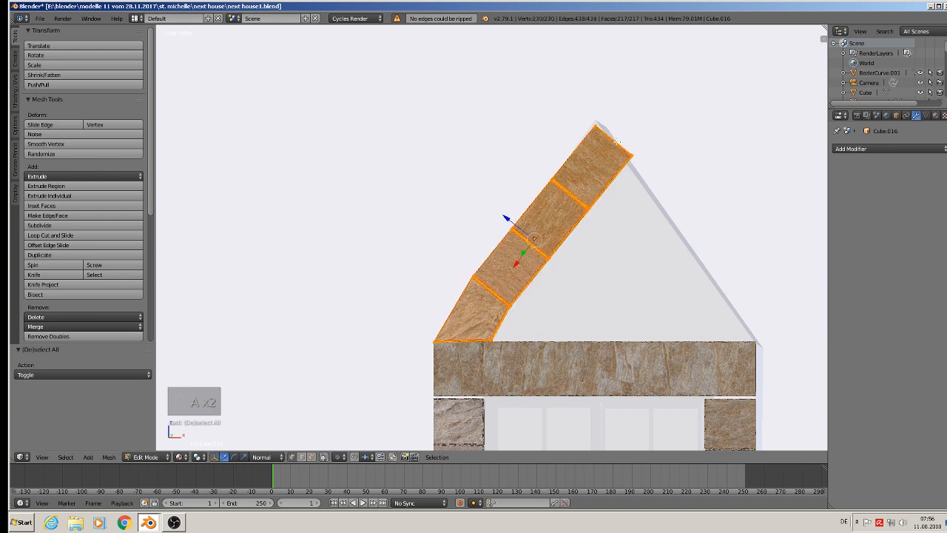
{"action": "key", "text": "a"}
{"action": "key", "text": "v"}
{"action": "key", "text": "c"}
{"action": "left_click", "coordinate": [641, 156]}
{"action": "right_click", "coordinate": [647, 169]}
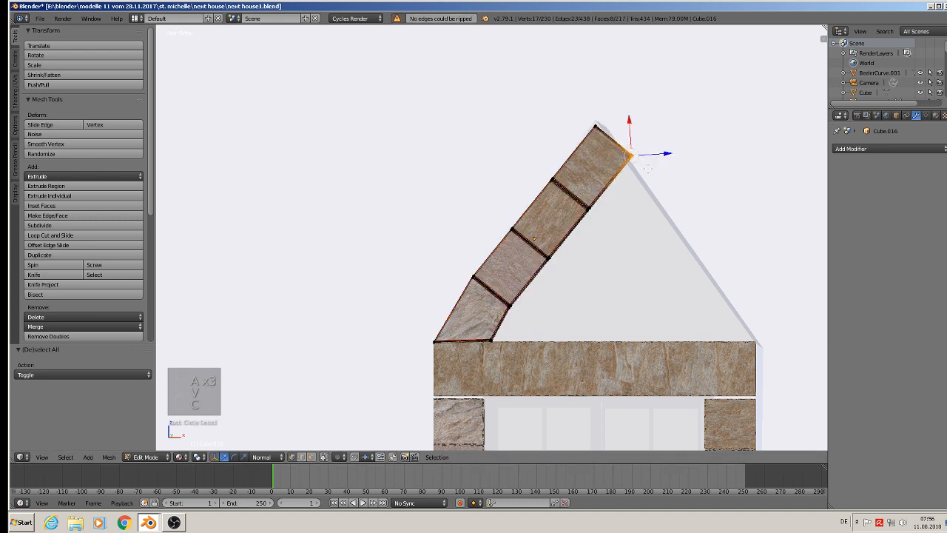
{"action": "key", "text": "g"}
{"action": "key", "text": "z"}
{"action": "key", "text": "z"}
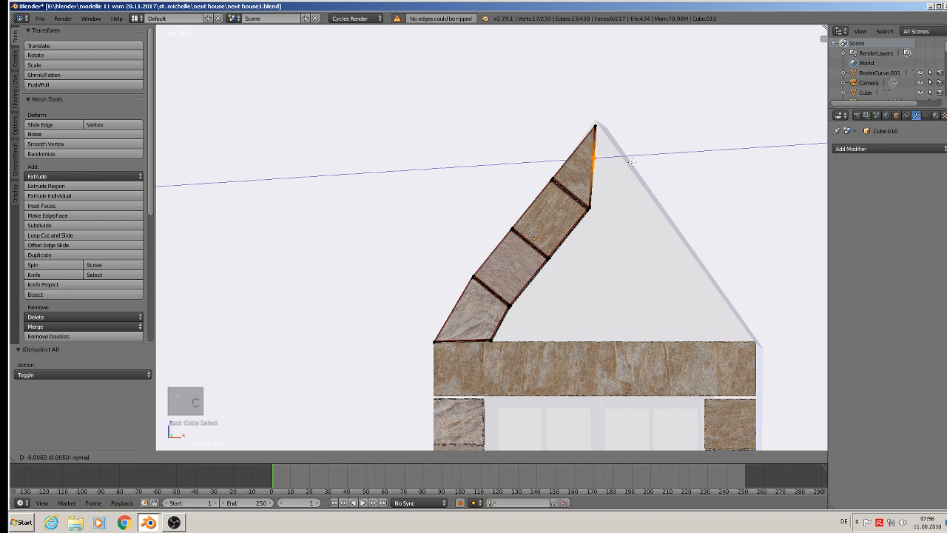
{"action": "left_click_drag", "start_coordinate": [639, 164], "coordinate": [628, 155]}
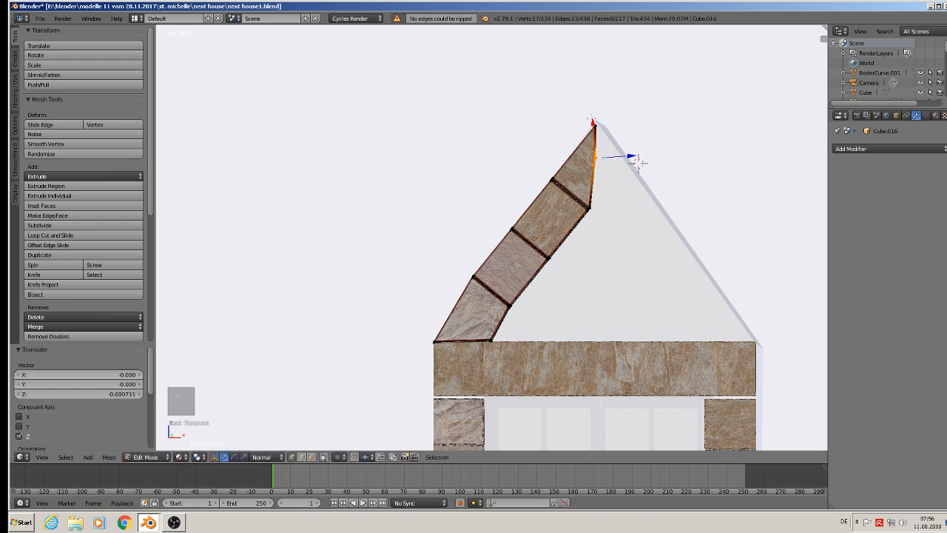
Lower the inner corner of the strip's uppermost stone along its normal X axis, beneath the gable's peak.
{"action": "left_click_drag", "start_coordinate": [592, 122], "coordinate": [598, 144]}
{"action": "key", "text": "a"}
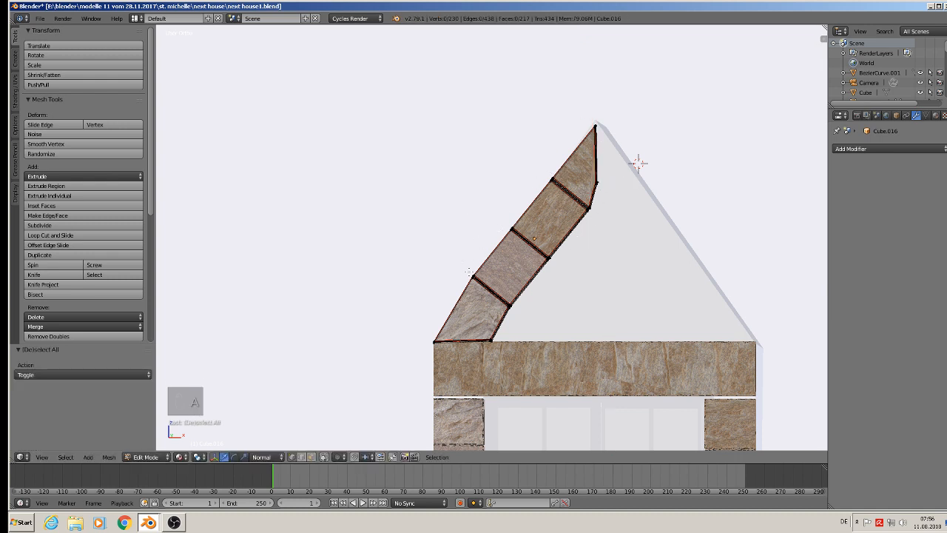
Move the outer end of the strip's lowest joint about 0.0013 inward along its normal Z axis, in line with the gable slope.
{"action": "key", "text": "c"}
{"action": "left_click", "coordinate": [468, 274]}
{"action": "right_click", "coordinate": [467, 275]}
{"action": "left_click_drag", "start_coordinate": [450, 255], "coordinate": [459, 257]}
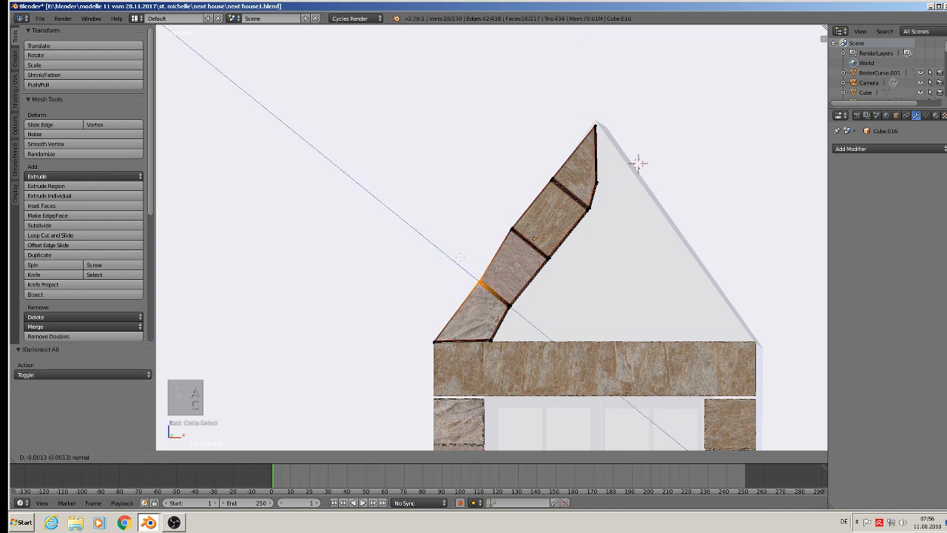
{"action": "left_click", "coordinate": [460, 258]}
{"action": "key", "text": "a"}
{"action": "key", "text": "v"}
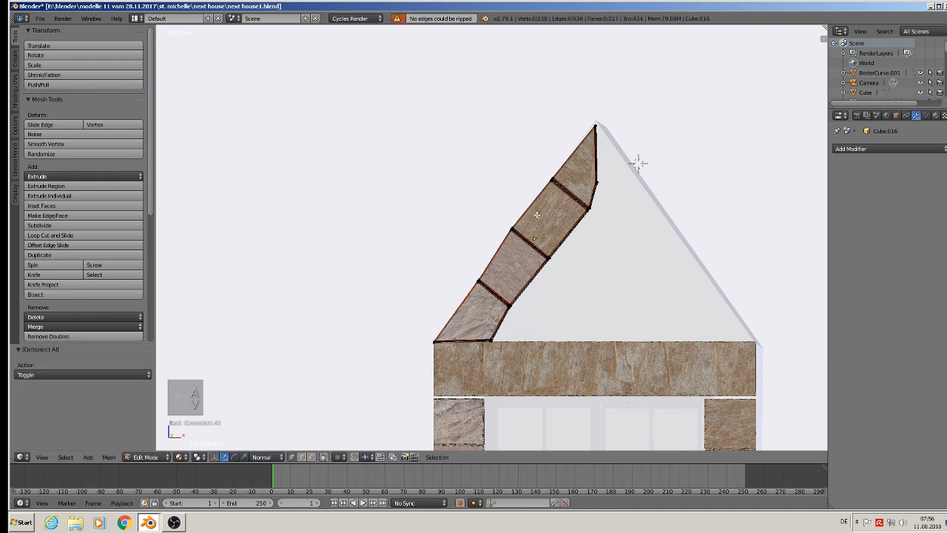
{"action": "key", "text": "v"}
Move the outer ends of the strip's second and third joints slightly inward along their normal Z axes to straighten the outer edge.
{"action": "key", "text": "c"}
{"action": "left_click", "coordinate": [509, 226]}
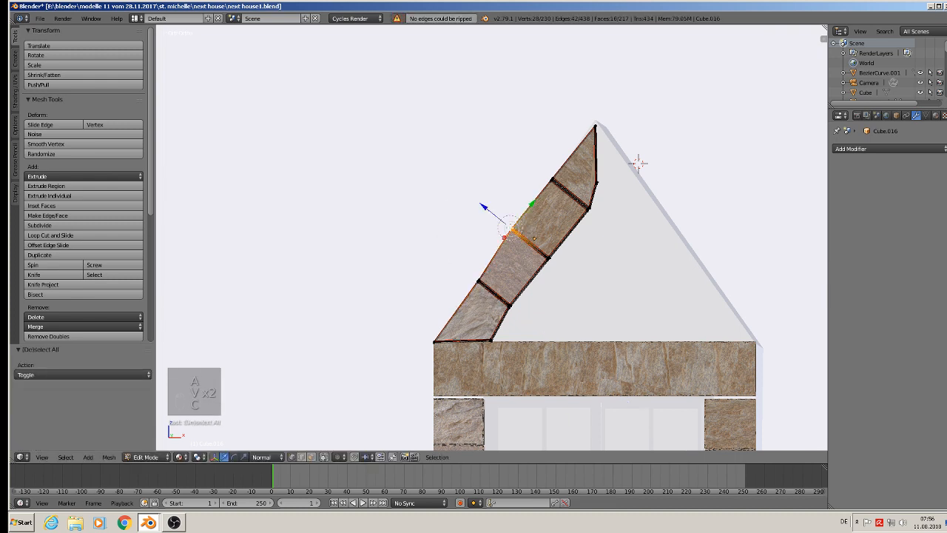
{"action": "key", "text": "a"}
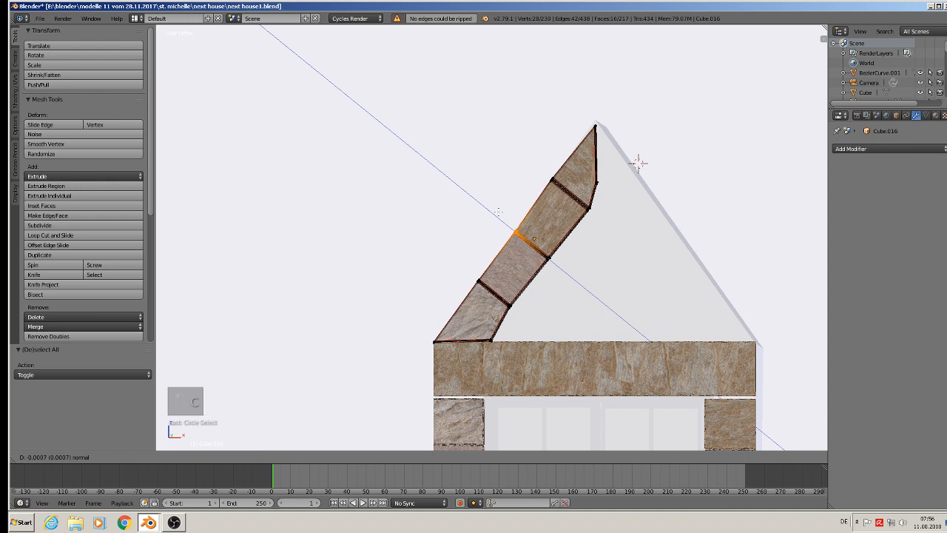
{"action": "key", "text": "c"}
{"action": "left_click", "coordinate": [557, 176]}
{"action": "mouse_move", "coordinate": [527, 159]}
{"action": "left_mouse_down"}
{"action": "mouse_move", "coordinate": [526, 215]}
{"action": "mouse_move", "coordinate": [437, 336]}
{"action": "left_mouse_up"}
Select all vertices along the strip's outer edge, from the gable's peak to the lintel's end.
{"action": "key", "text": "a"}
{"action": "key", "text": "c"}
{"action": "left_click", "coordinate": [575, 142]}
{"action": "key", "text": "s"}
{"action": "key", "text": "z"}
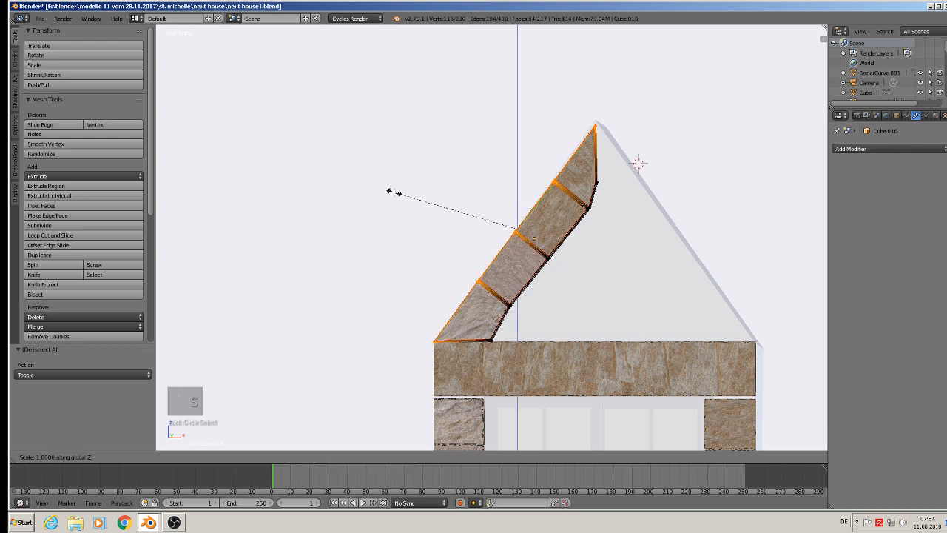
{"action": "key", "text": "0"}
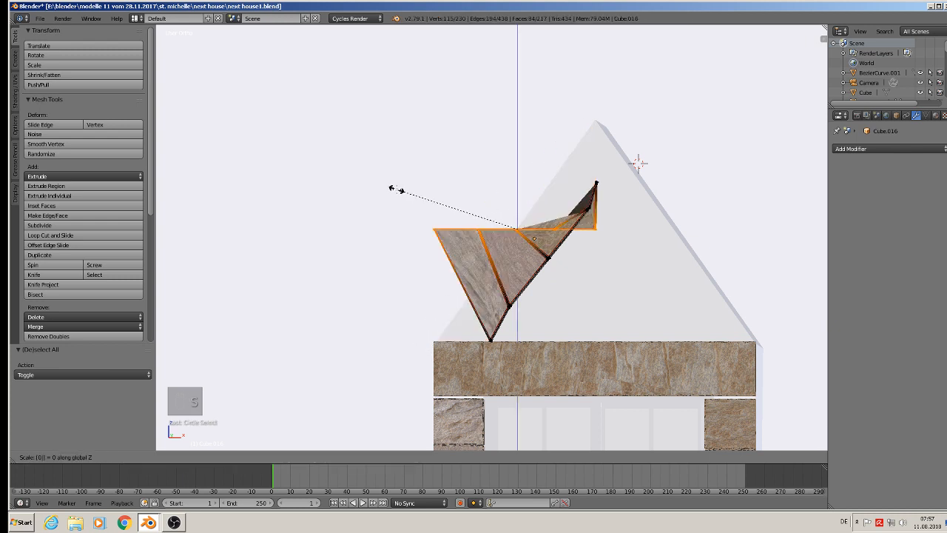
{"action": "key", "text": "Escape"}
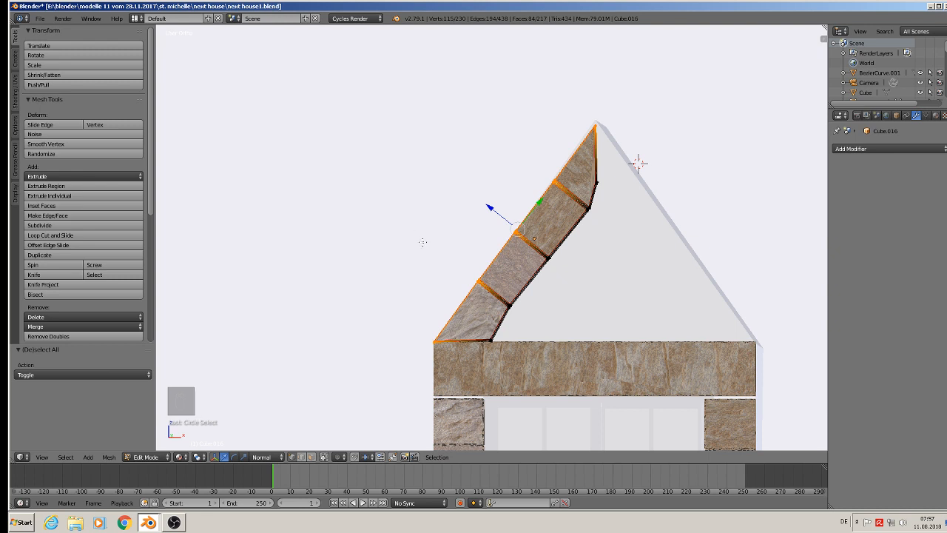
Flatten the strip's outer edge by scaling its selected vertices to 0 along normal Z.
{"action": "key", "text": "s"}
{"action": "key", "text": "z"}
{"action": "key", "text": "z"}
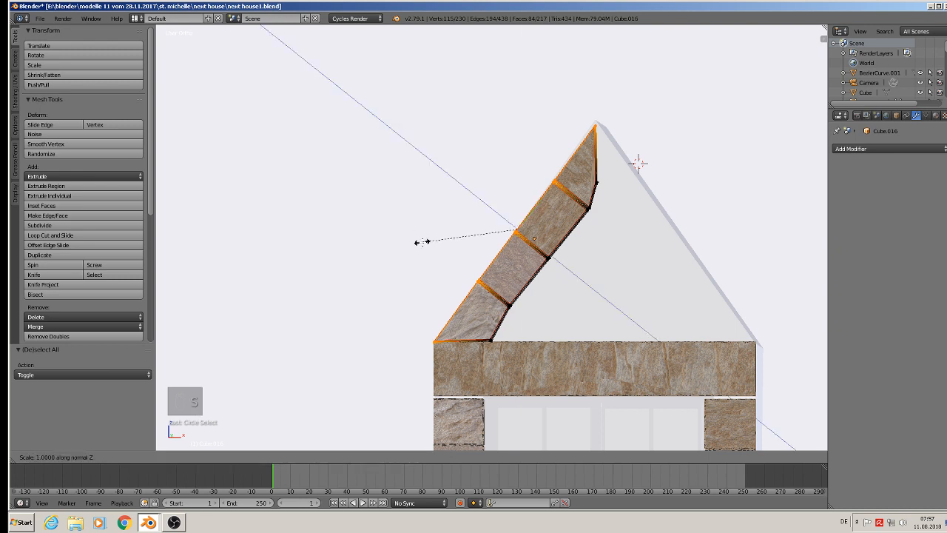
{"action": "key", "text": "0"}
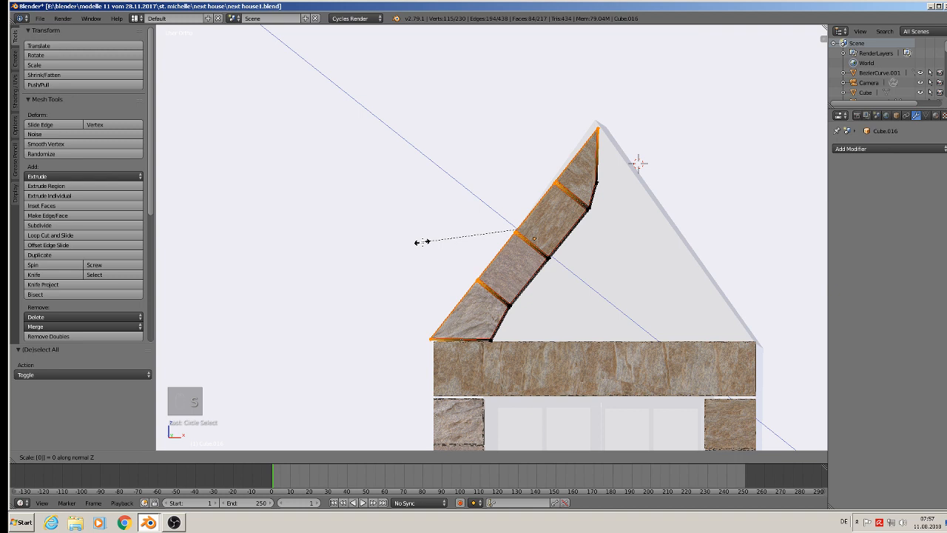
{"action": "key", "text": "Return"}
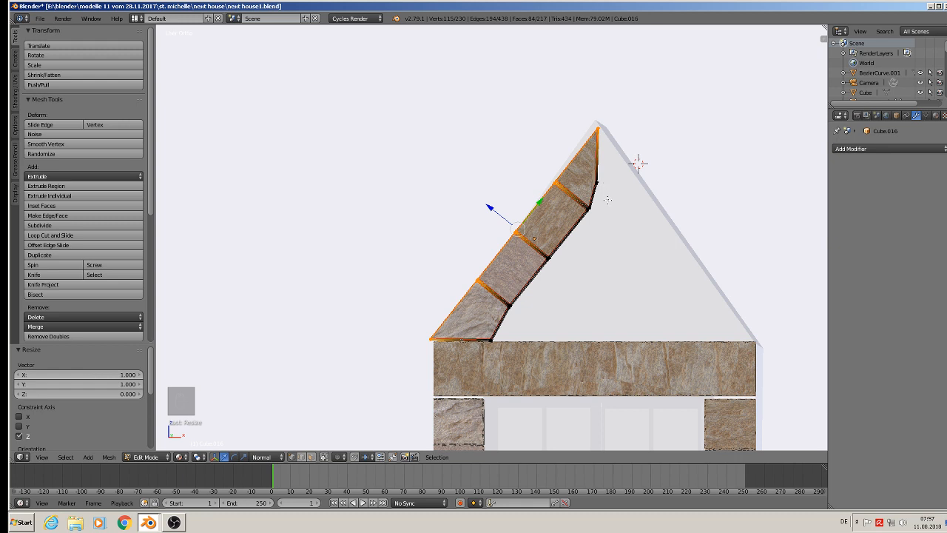
Flatten the strip's inner edge by scaling its vertices to 0 along normal Z, and leave Edit Mode.
{"action": "key", "text": "a"}
{"action": "key", "text": "c"}
{"action": "mouse_move", "coordinate": [596, 145]}
{"action": "left_mouse_down"}
{"action": "mouse_move", "coordinate": [531, 280]}
{"action": "mouse_move", "coordinate": [482, 346]}
{"action": "left_mouse_up"}
{"action": "right_click", "coordinate": [483, 346]}
{"action": "key", "text": "s"}
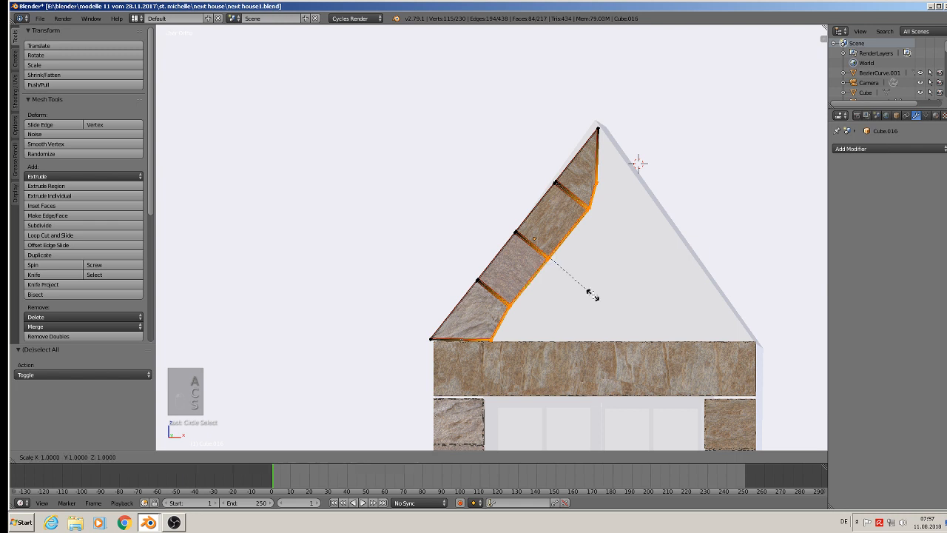
{"action": "key", "text": "z"}
{"action": "key", "text": "z"}
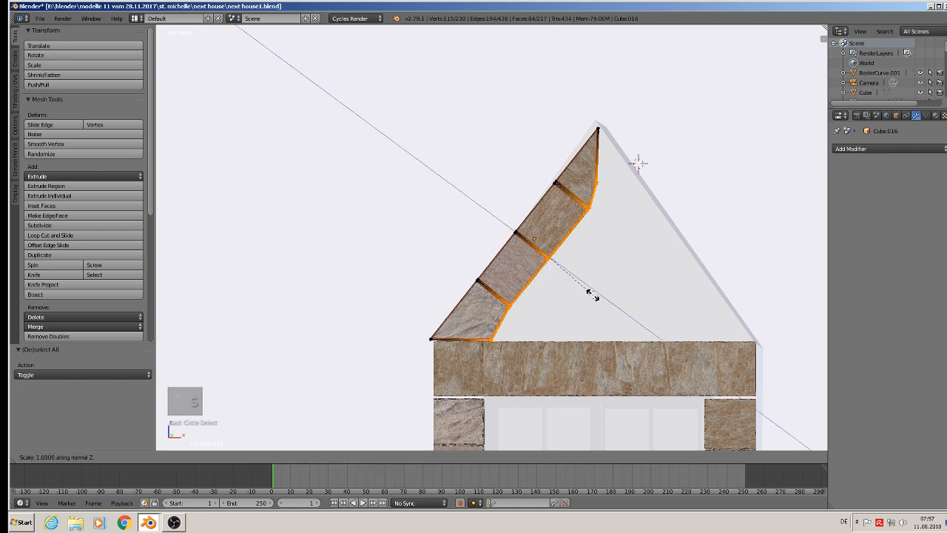
{"action": "key", "text": "0"}
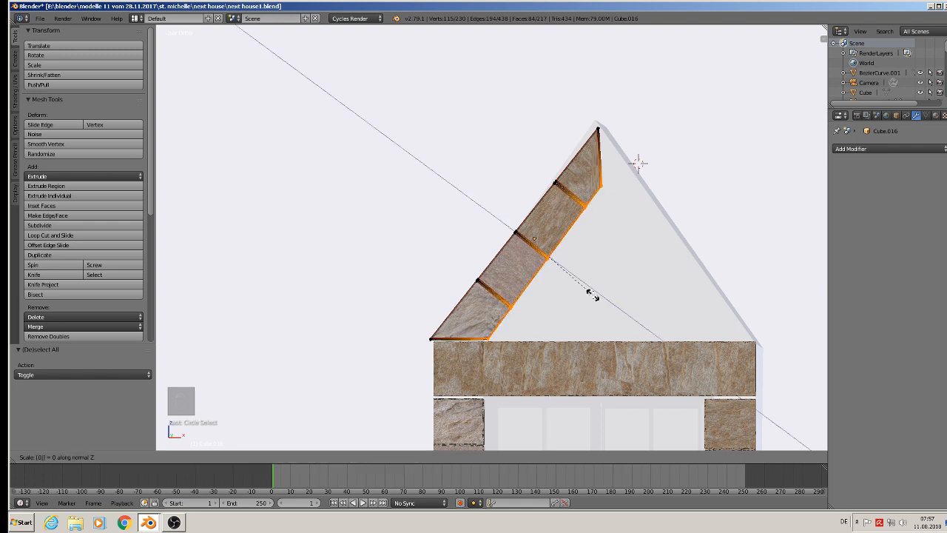
{"action": "key", "text": "Return"}
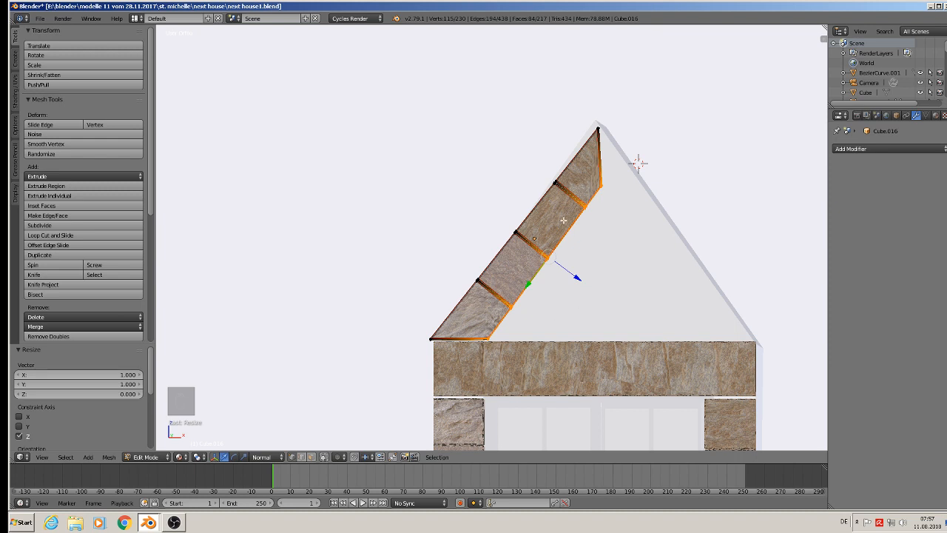
{"action": "key", "text": "Tab"}
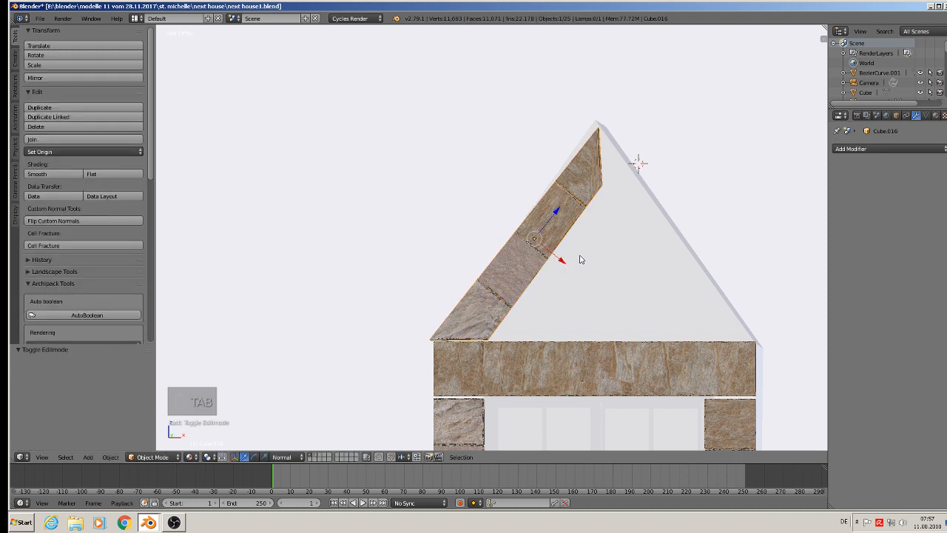
In front view, move the end vertices of the uppermost stone up and outward until its tip meets the gable's peak.
{"action": "middle_click_drag", "start_coordinate": [608, 243], "coordinate": [610, 243]}
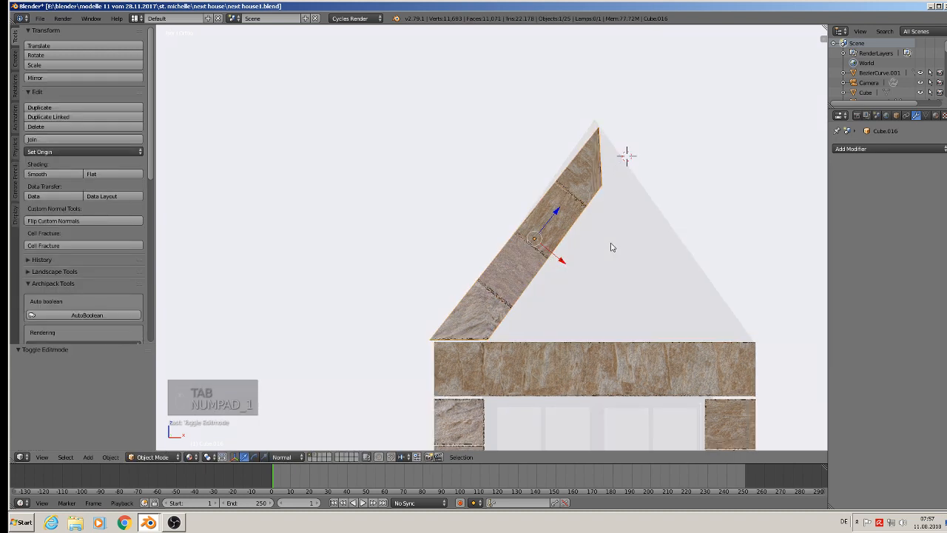
{"action": "key", "text": "KP_1"}
{"action": "key", "text": "Tab"}
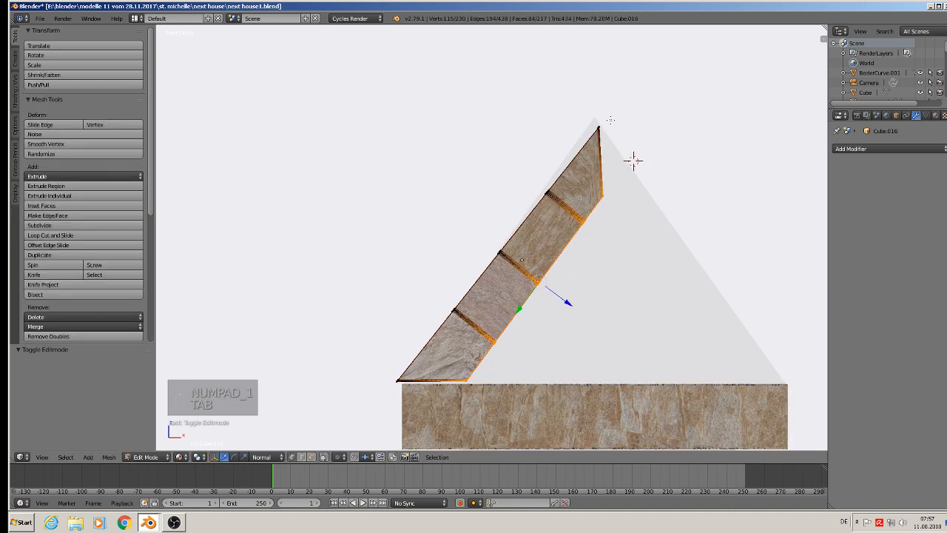
{"action": "key", "text": "a"}
{"action": "key", "text": "a"}
{"action": "key", "text": "c"}
{"action": "left_click_drag", "start_coordinate": [599, 127], "coordinate": [596, 206]}
{"action": "left_click_drag", "start_coordinate": [631, 158], "coordinate": [625, 164]}
{"action": "left_click_drag", "start_coordinate": [591, 128], "coordinate": [590, 119]}
{"action": "left_click_drag", "start_coordinate": [624, 152], "coordinate": [628, 155]}
{"action": "key", "text": "a"}
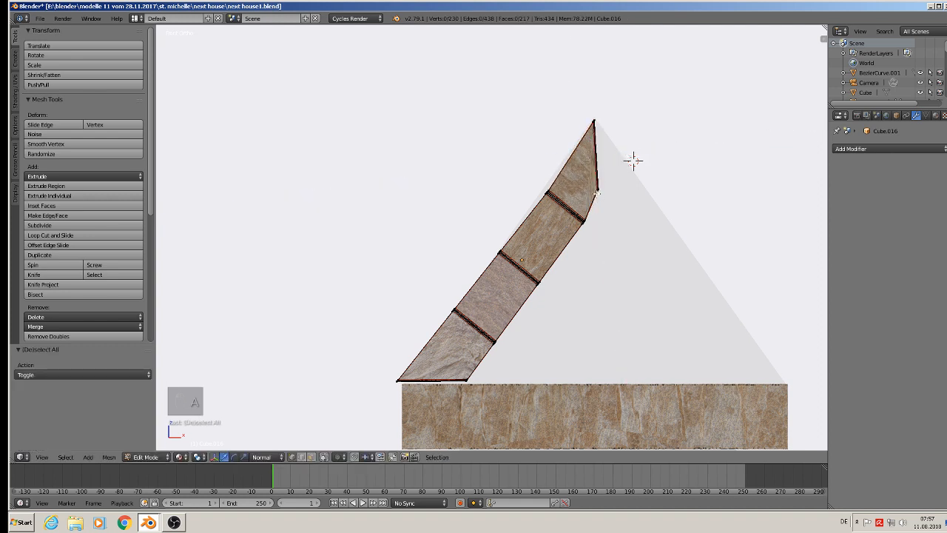
Move the outer end of the strip's top joint about 0.0005 outward along normal Z onto the gable slope.
{"action": "key", "text": "x"}
{"action": "left_click", "coordinate": [597, 195]}
{"action": "key", "text": "c"}
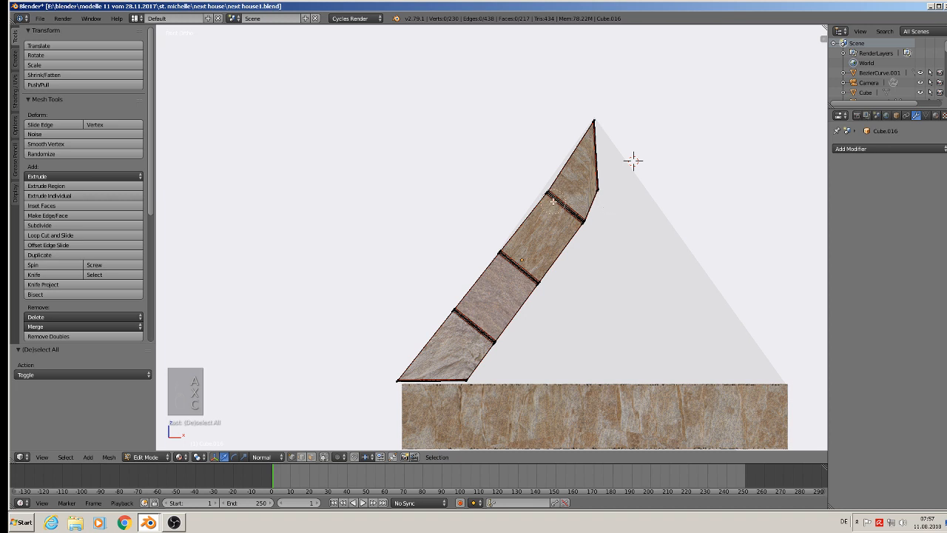
{"action": "right_click", "coordinate": [552, 195]}
{"action": "key", "text": "c"}
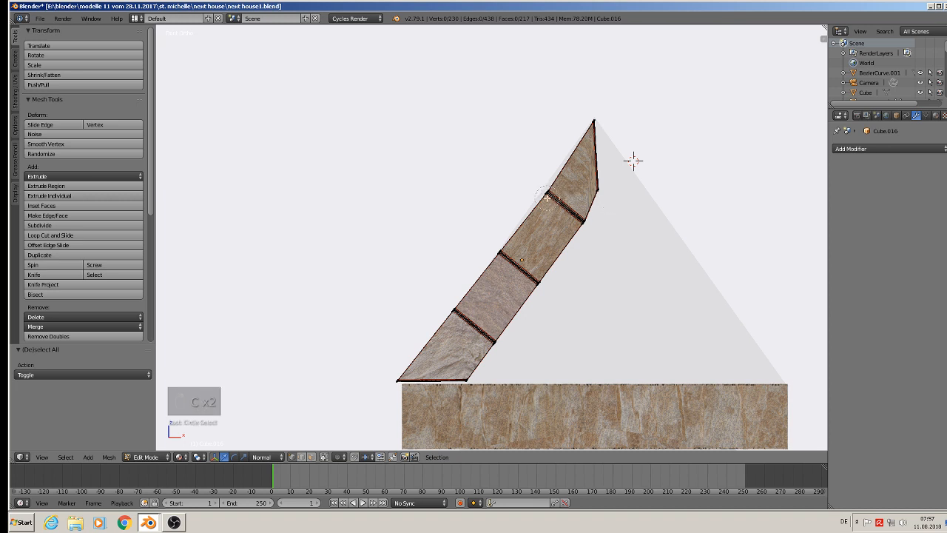
{"action": "left_click", "coordinate": [548, 197]}
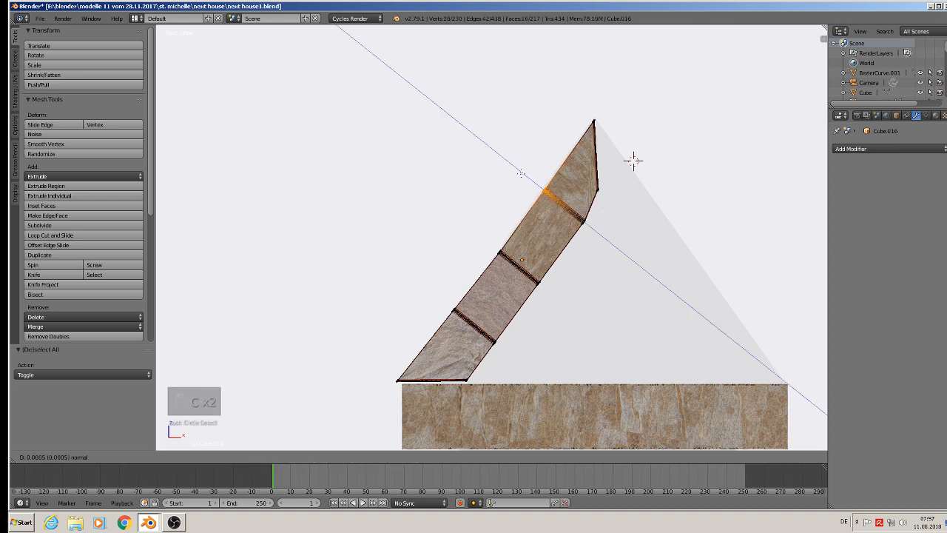
{"action": "key", "text": "a"}
Realign the strip's inner edge with the moved top corner by scaling its vertices to 0 along normal Z.
{"action": "key", "text": "c"}
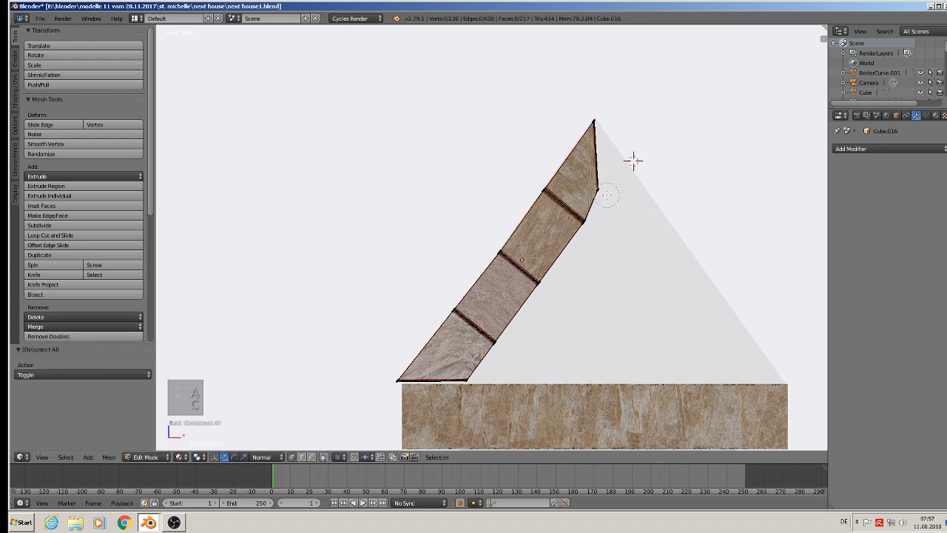
{"action": "left_click_drag", "start_coordinate": [602, 196], "coordinate": [456, 384]}
{"action": "right_click", "coordinate": [456, 386]}
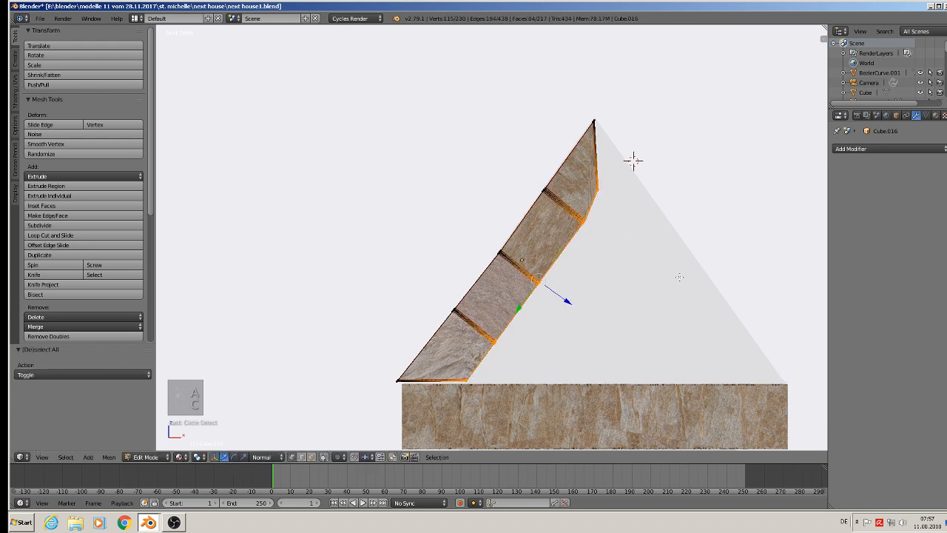
{"action": "key", "text": "s"}
{"action": "key", "text": "z"}
Narrow the strip by moving its inner edge about 0.0005 outward along normal Z, plus -0.000975 in X and -0.000455 in Z.
{"action": "key", "text": "z"}
{"action": "key", "text": "0"}
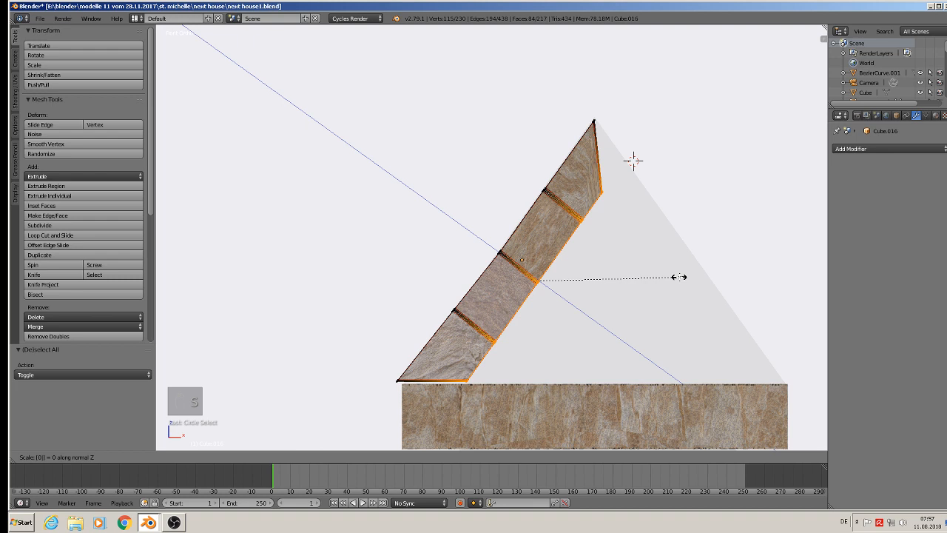
{"action": "left_click", "coordinate": [679, 277]}
{"action": "key", "text": "g"}
{"action": "key", "text": "z"}
{"action": "key", "text": "z"}
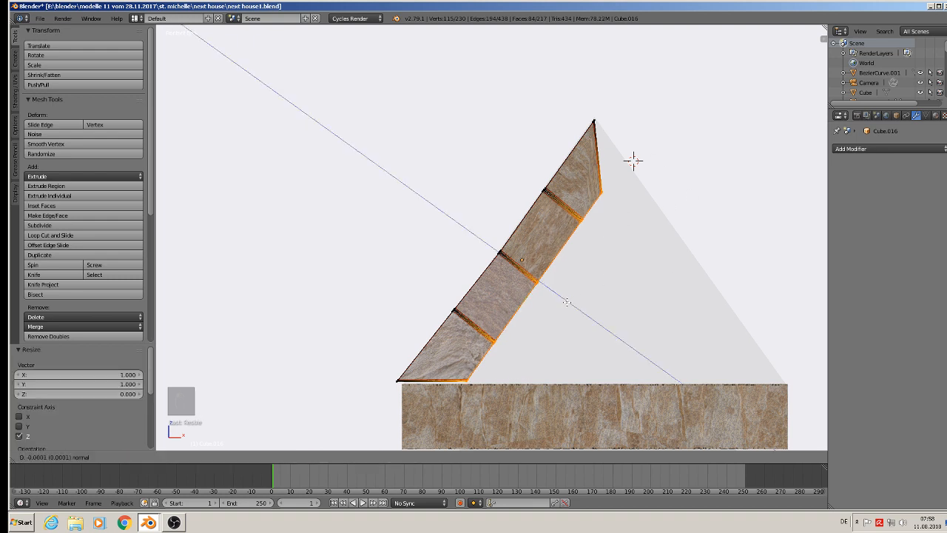
{"action": "left_click", "coordinate": [541, 292]}
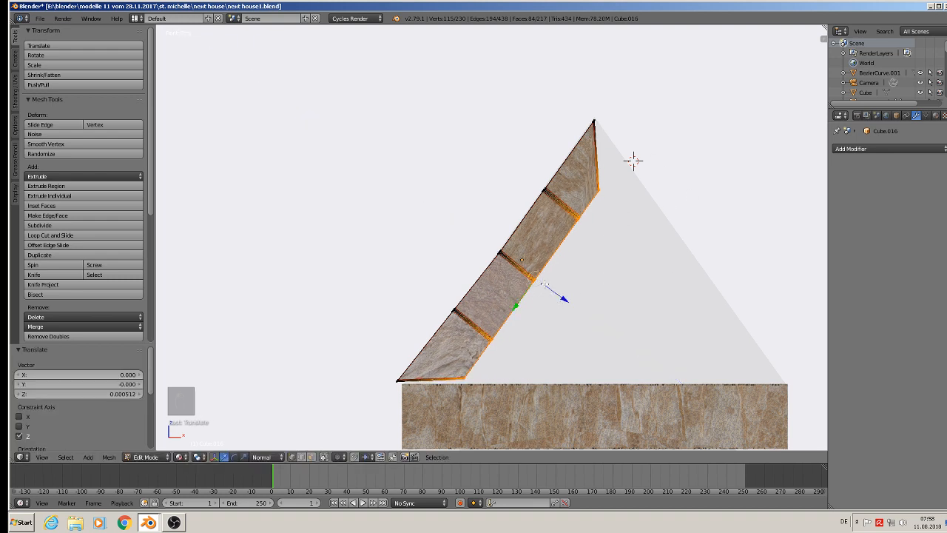
{"action": "key", "text": "g"}
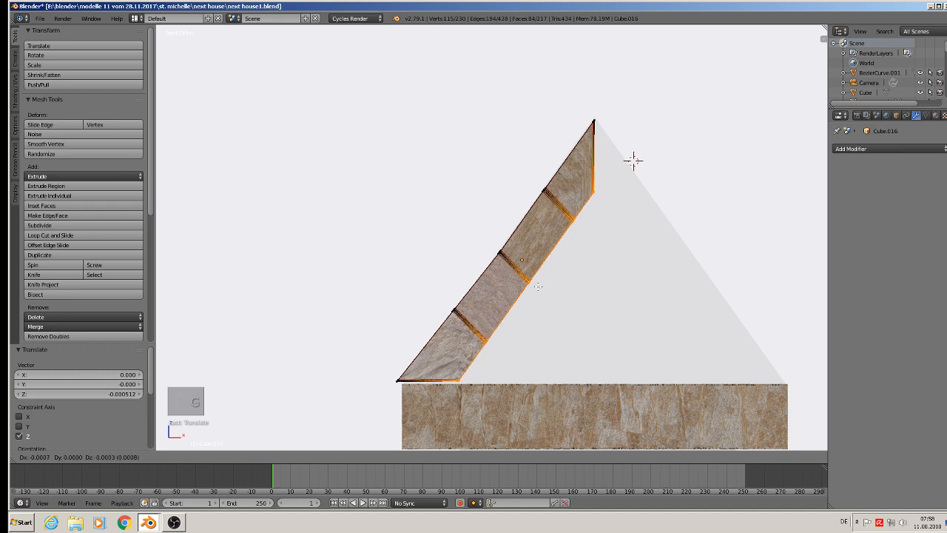
{"action": "left_click", "coordinate": [536, 288]}
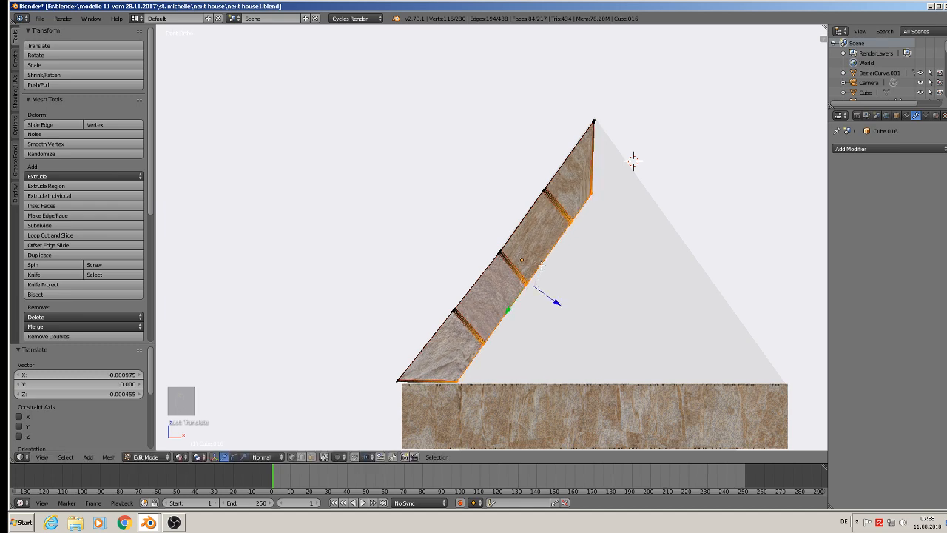
{"action": "key", "text": "Tab"}
{"action": "scroll", "coordinate": [562, 247], "scroll_direction": "down", "scroll_amount": 5}
{"action": "scroll", "coordinate": [562, 247], "scroll_direction": "up", "scroll_amount": 2}
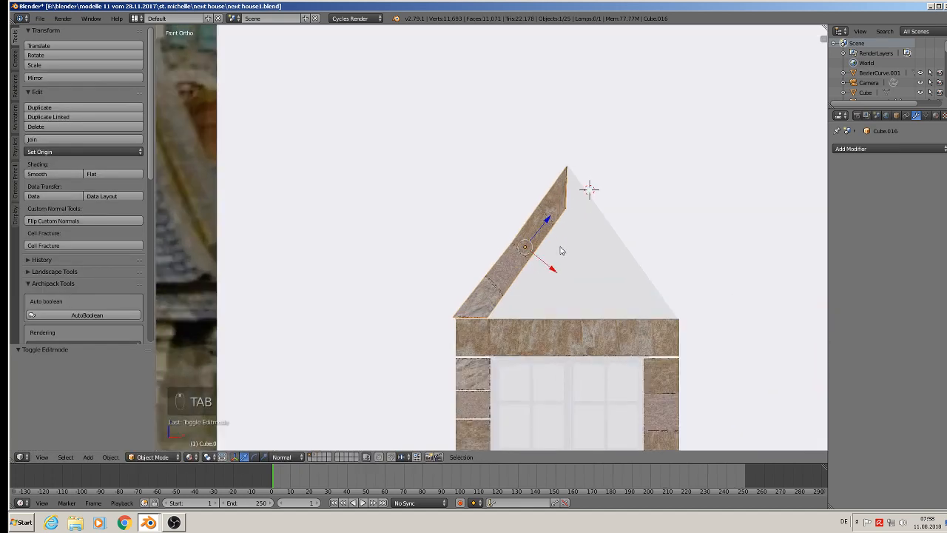
Set the transform orientation to Global and duplicate the stone strip, moving the copy 0.035 along X.
{"action": "left_click", "coordinate": [287, 457]}
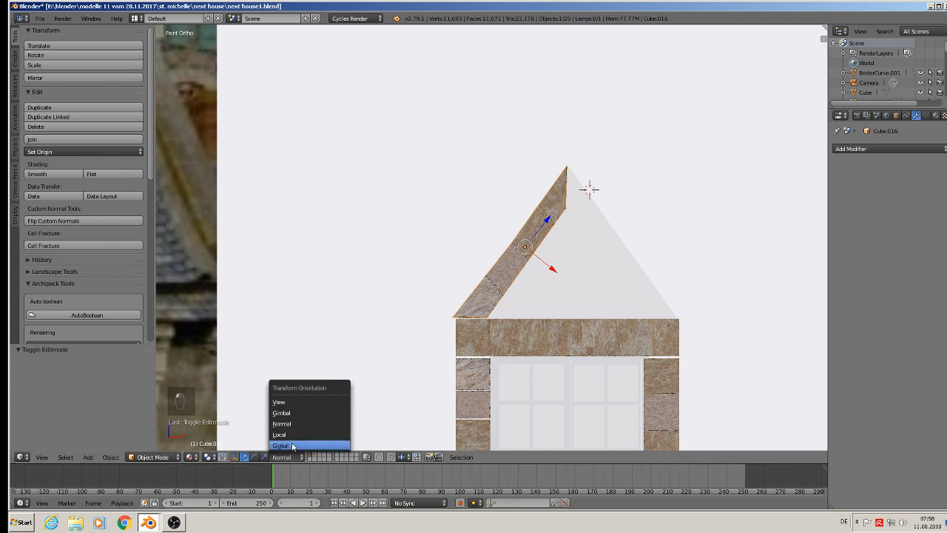
{"action": "left_click", "coordinate": [293, 446]}
{"action": "scroll", "coordinate": [571, 278], "scroll_direction": "down", "scroll_amount": 2}
{"action": "key", "text": "shift+d"}
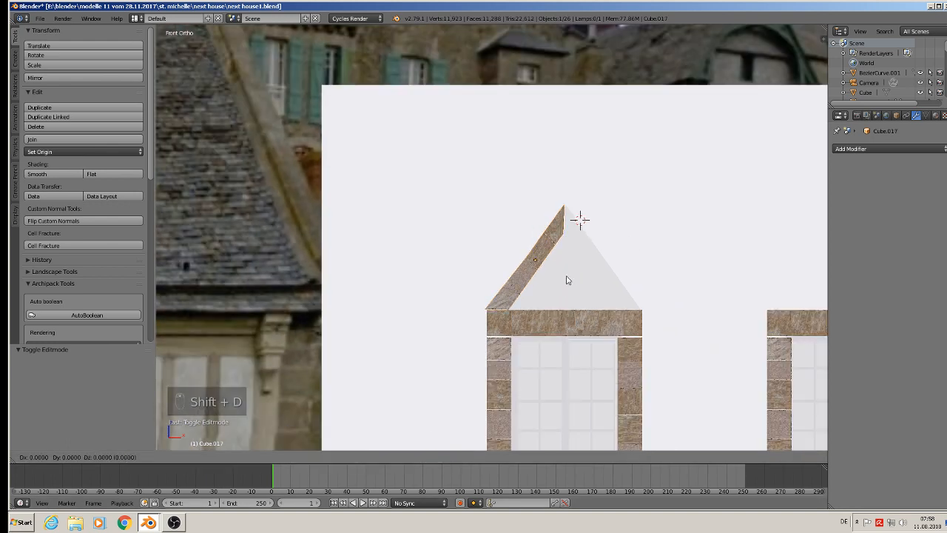
{"action": "right_click", "coordinate": [569, 278]}
{"action": "left_click_drag", "start_coordinate": [569, 261], "coordinate": [673, 270]}
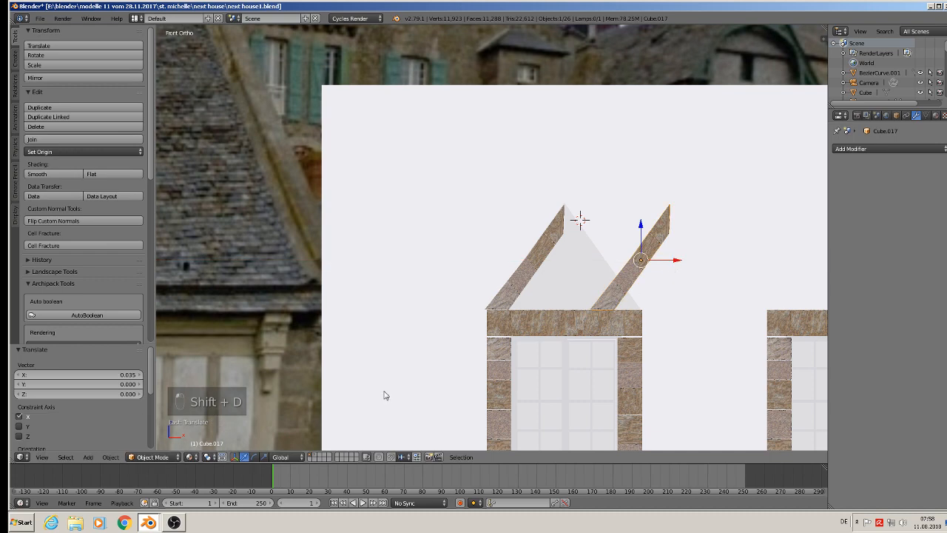
Apply the rotation and scale of the duplicated stone strip.
{"action": "left_click", "coordinate": [111, 456]}
{"action": "mouse_move", "coordinate": [126, 382]}
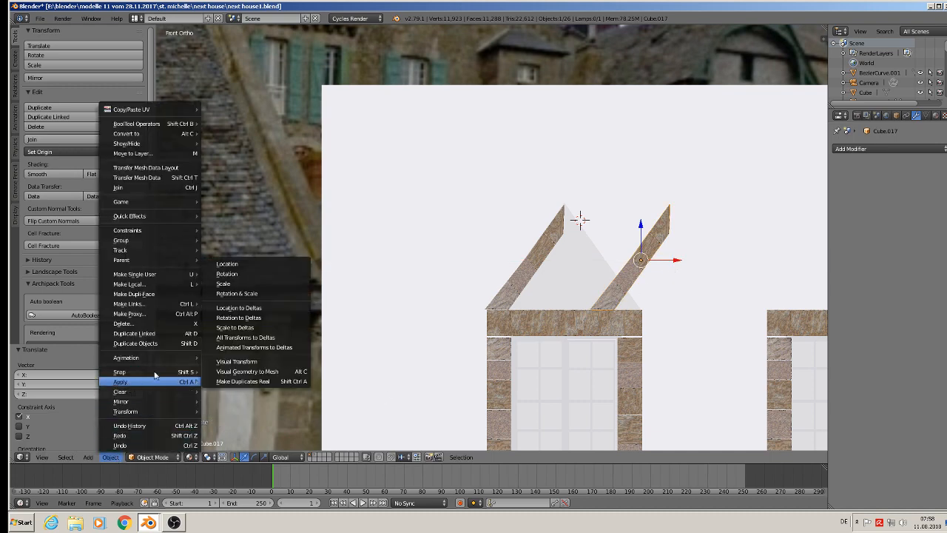
{"action": "left_click", "coordinate": [256, 293]}
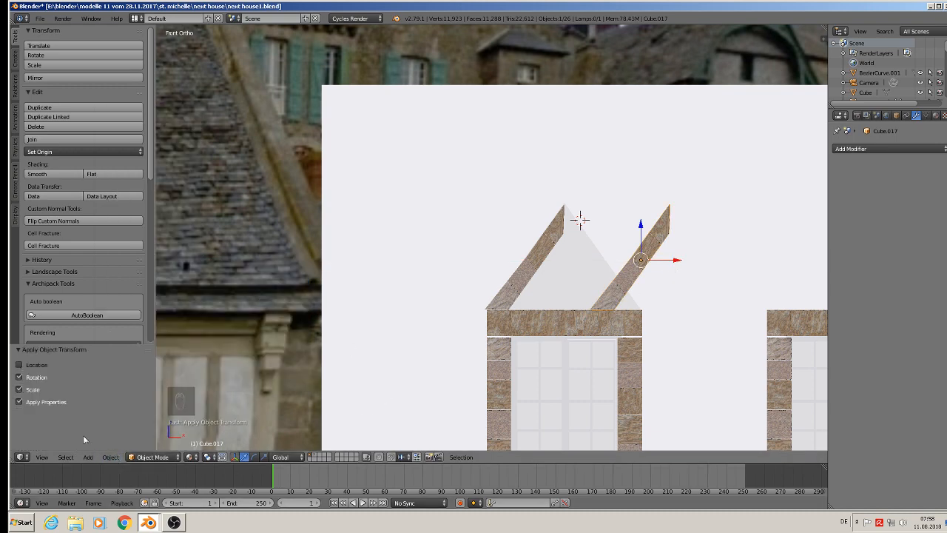
Mirror the duplicated stone strip along global X and move it -0.016 in X onto the dormer gable's opposite slope.
{"action": "left_click", "coordinate": [108, 457]}
{"action": "mouse_move", "coordinate": [149, 401]}
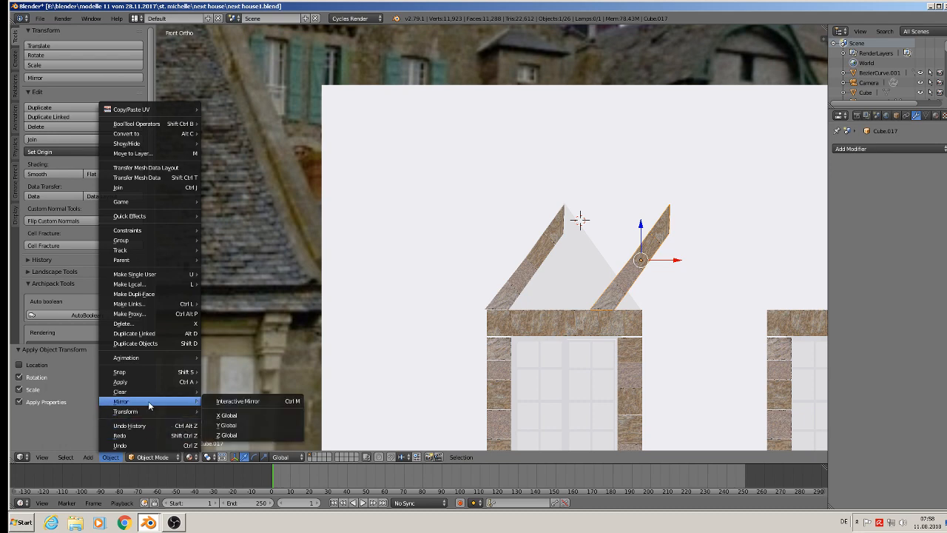
{"action": "left_click", "coordinate": [228, 399]}
{"action": "key", "text": "x"}
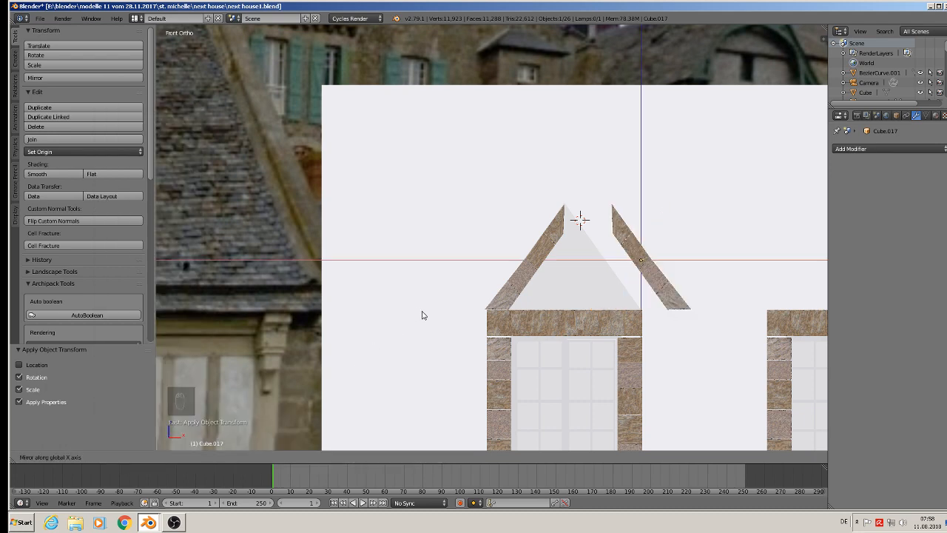
{"action": "key", "text": "Return"}
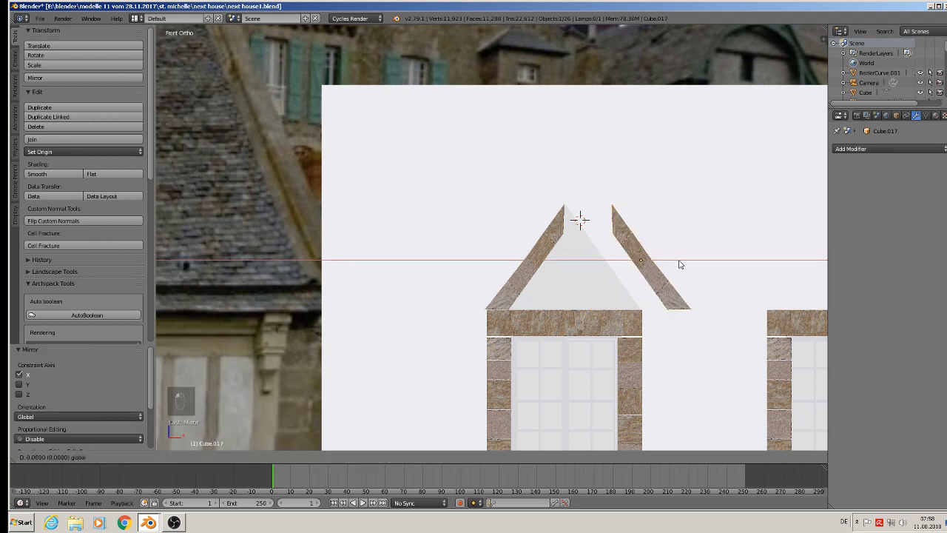
{"action": "key", "text": "g"}
{"action": "key", "text": "x"}
{"action": "key", "text": "Return"}
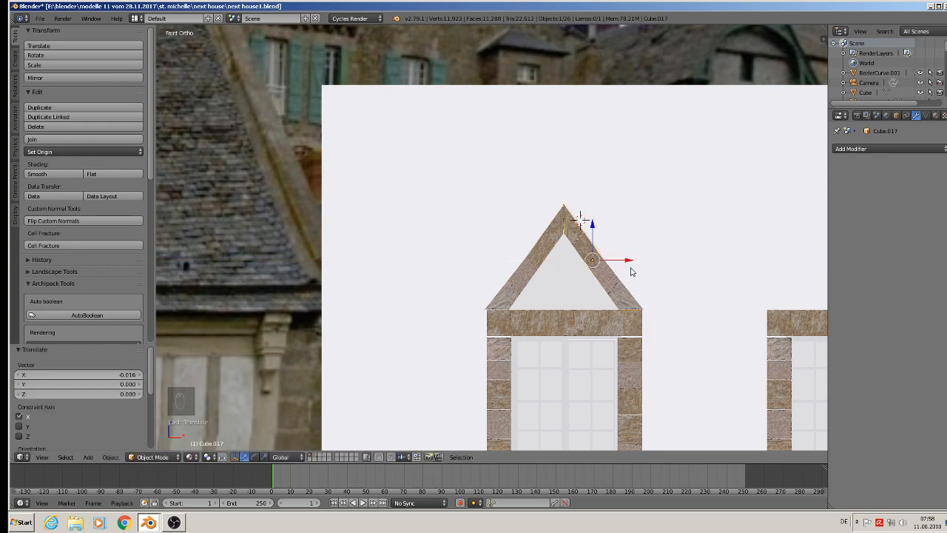
Duplicate both gable stone strips together with the dormer roof body and move the copies 0.092 along X onto the second roof window.
{"action": "scroll", "coordinate": [461, 289], "scroll_direction": "down", "scroll_amount": 2}
{"action": "middle_click_drag", "start_coordinate": [461, 289], "coordinate": [478, 322]}
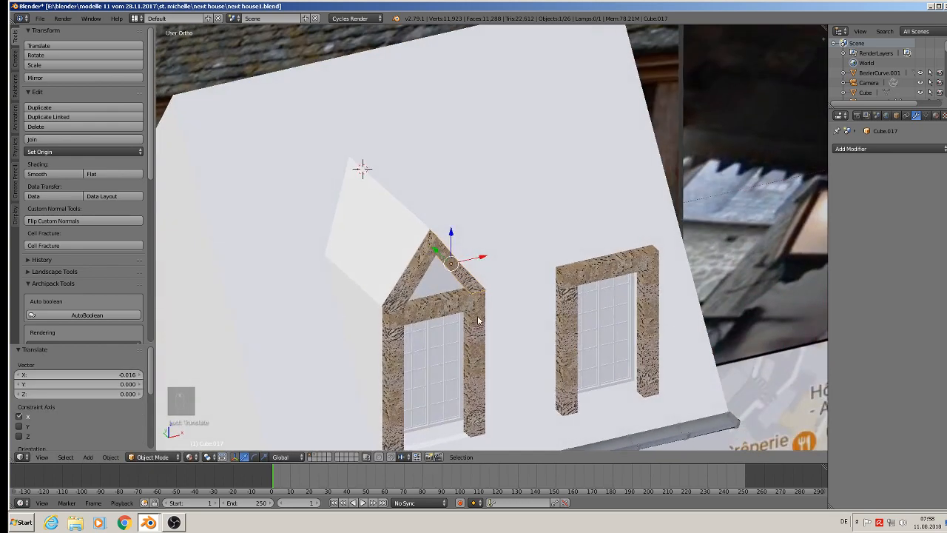
{"action": "scroll", "coordinate": [467, 319], "scroll_direction": "up", "scroll_amount": 2}
{"action": "right_click", "coordinate": [403, 252], "text": "shift"}
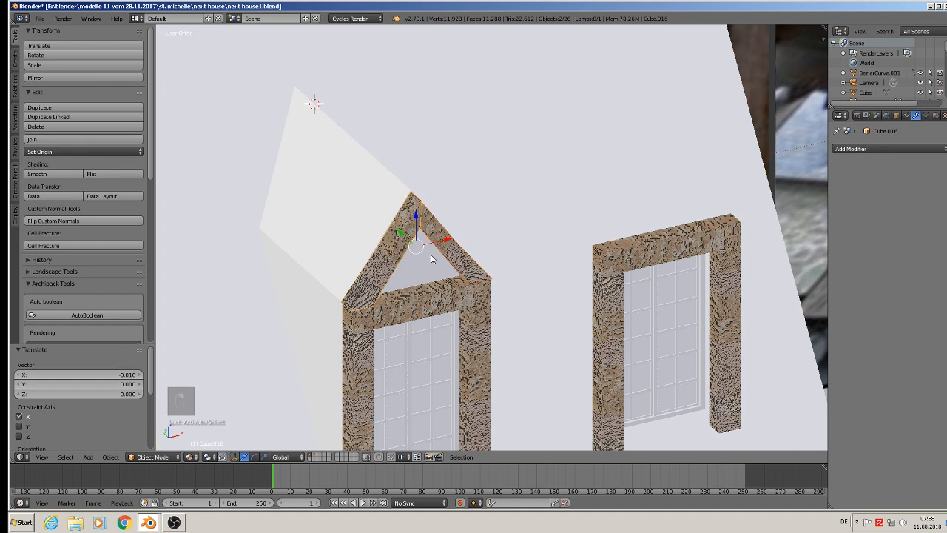
{"action": "right_click", "coordinate": [360, 190], "text": "shift"}
{"action": "key", "text": "shift+d"}
{"action": "key", "text": "x"}
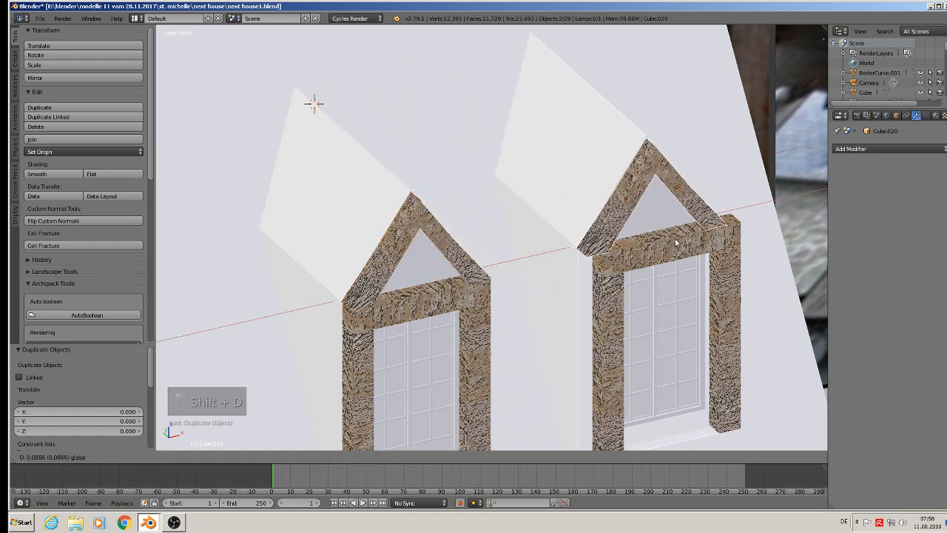
{"action": "left_click", "coordinate": [687, 240]}
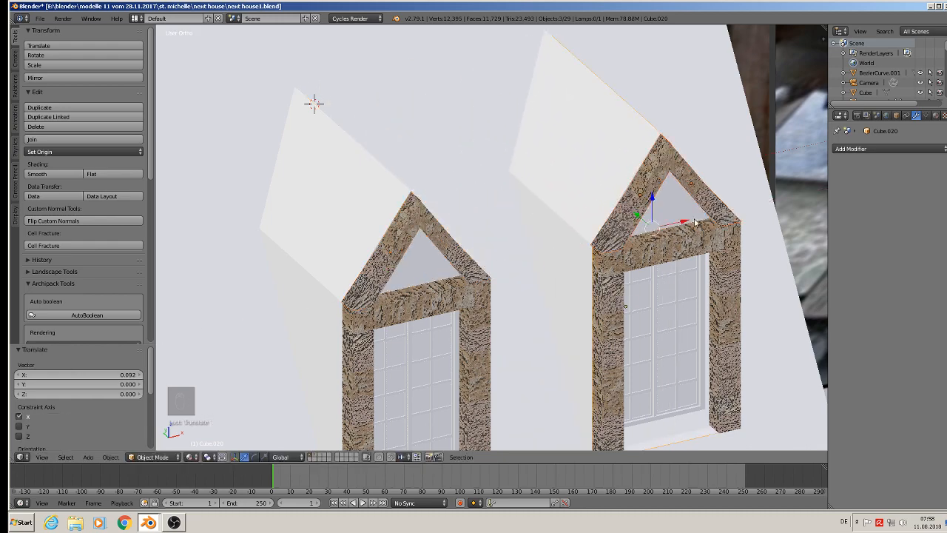
Deselect all objects and save the file.
{"action": "scroll", "coordinate": [686, 239], "scroll_direction": "down", "scroll_amount": 3}
{"action": "key", "text": "a"}
{"action": "middle_click_drag", "start_coordinate": [657, 234], "coordinate": [555, 222]}
{"action": "scroll", "coordinate": [553, 221], "scroll_direction": "down", "scroll_amount": 2}
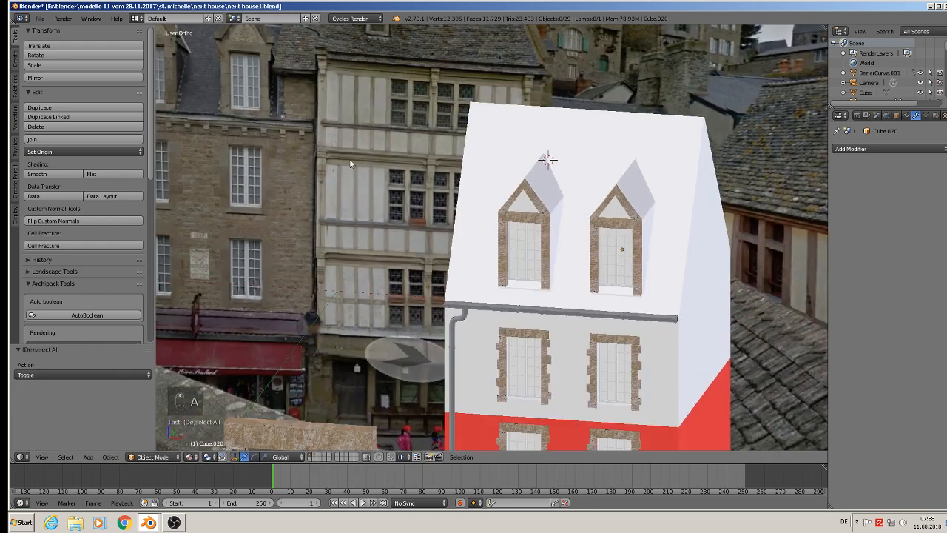
{"action": "left_click", "coordinate": [40, 18]}
{"action": "left_click", "coordinate": [59, 96]}
Compare the modelled dormers and stone window frames with the stone house in the reference photo.
{"action": "scroll", "coordinate": [208, 43], "scroll_direction": "up", "scroll_amount": 8}
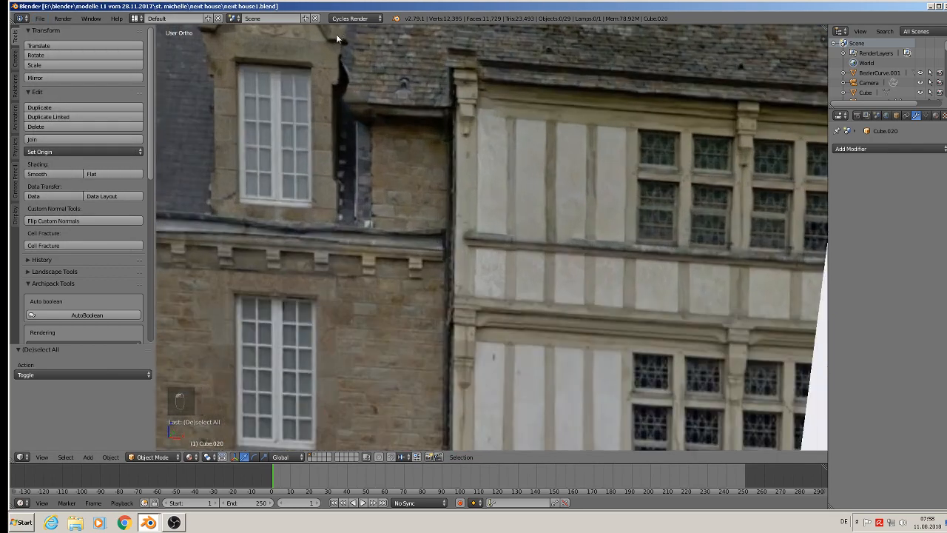
{"action": "scroll", "coordinate": [298, 154], "scroll_direction": "down", "scroll_amount": 3}
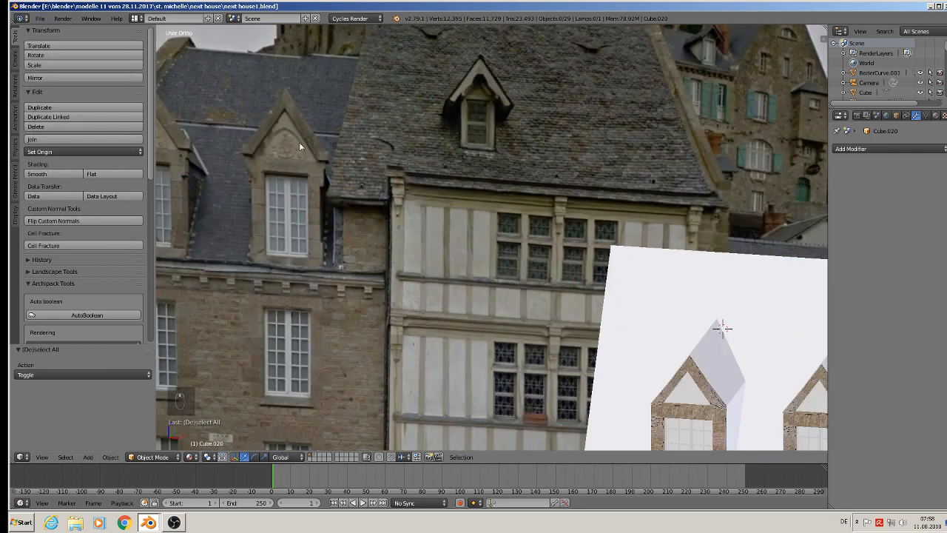
{"action": "scroll", "coordinate": [738, 370], "scroll_direction": "up", "scroll_amount": 5}
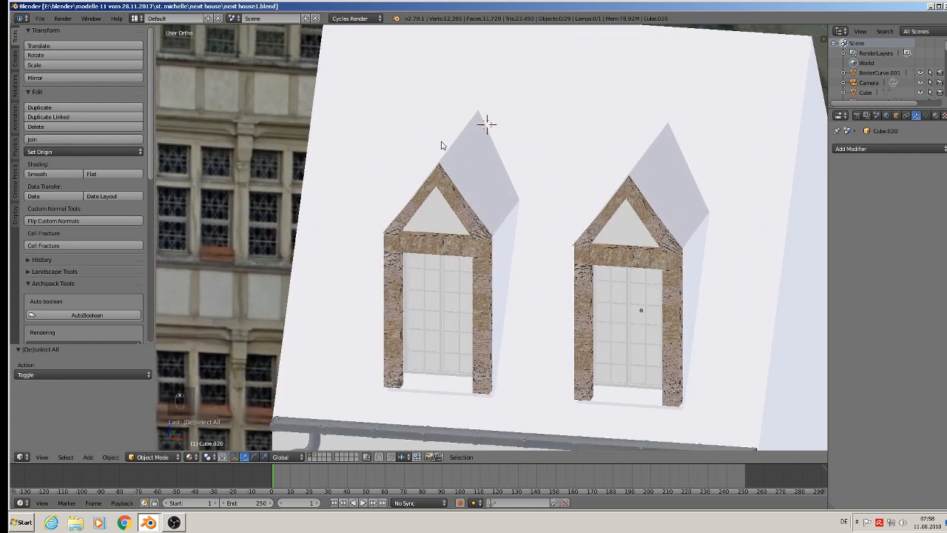
{"action": "scroll", "coordinate": [493, 231], "scroll_direction": "down", "scroll_amount": 3}
{"action": "scroll", "coordinate": [659, 270], "scroll_direction": "up", "scroll_amount": 6}
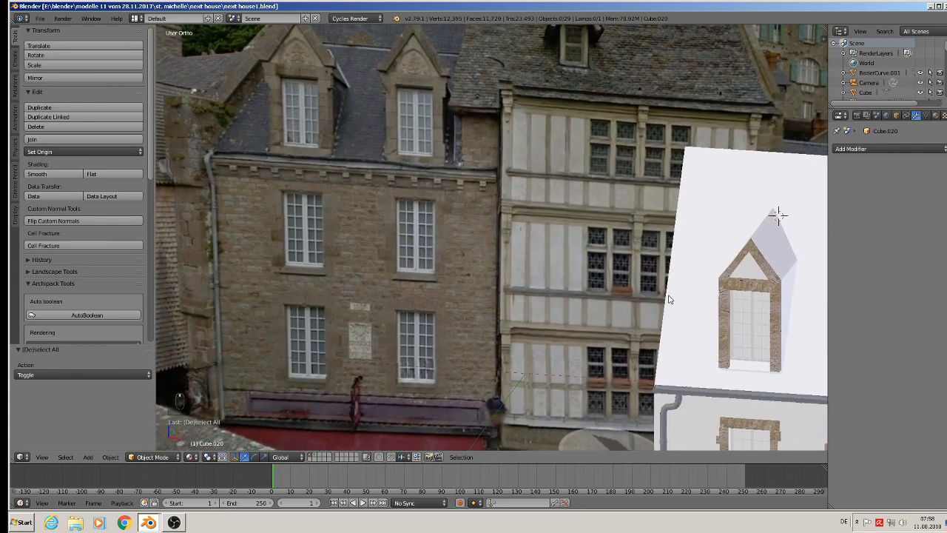
{"action": "scroll", "coordinate": [667, 296], "scroll_direction": "down", "scroll_amount": 1, "text": "shift"}
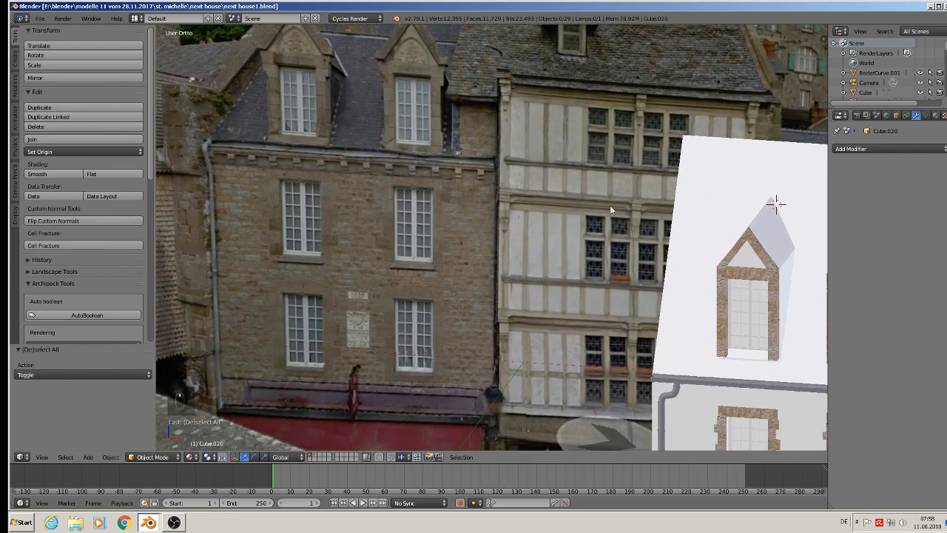
{"action": "scroll", "coordinate": [610, 209], "scroll_direction": "down", "scroll_amount": 4}
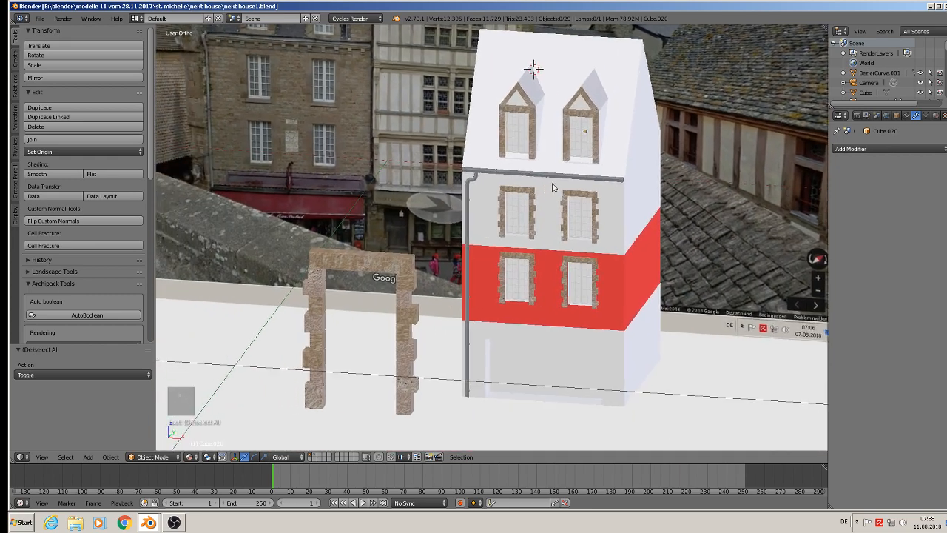
{"action": "middle_click_drag", "start_coordinate": [552, 187], "coordinate": [565, 184], "text": "shift"}
{"action": "scroll", "coordinate": [312, 188], "scroll_direction": "up", "scroll_amount": 4}
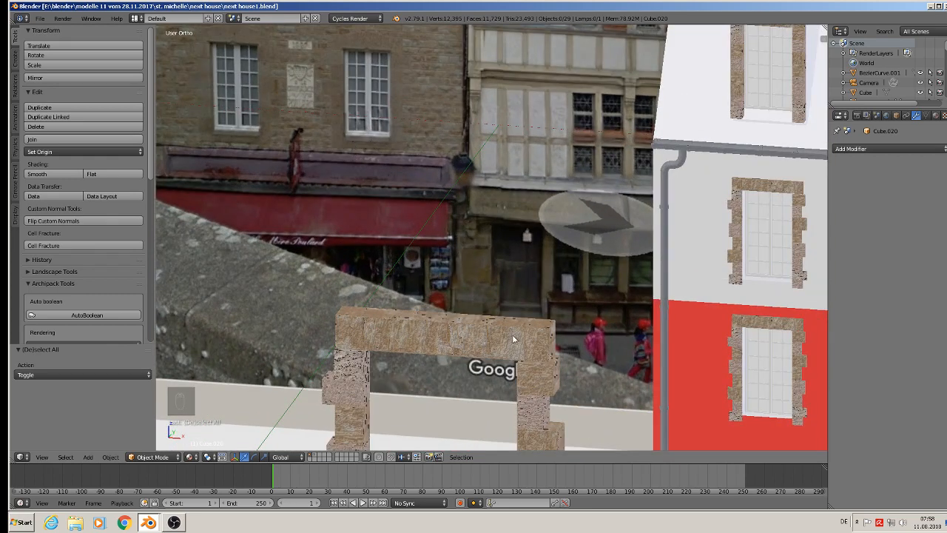
{"action": "scroll", "coordinate": [514, 339], "scroll_direction": "down", "scroll_amount": 1}
{"action": "scroll", "coordinate": [729, 253], "scroll_direction": "down", "scroll_amount": 1}
{"action": "middle_click_drag", "start_coordinate": [729, 254], "coordinate": [494, 237], "text": "shift"}
{"action": "scroll", "coordinate": [501, 316], "scroll_direction": "up", "scroll_amount": 4}
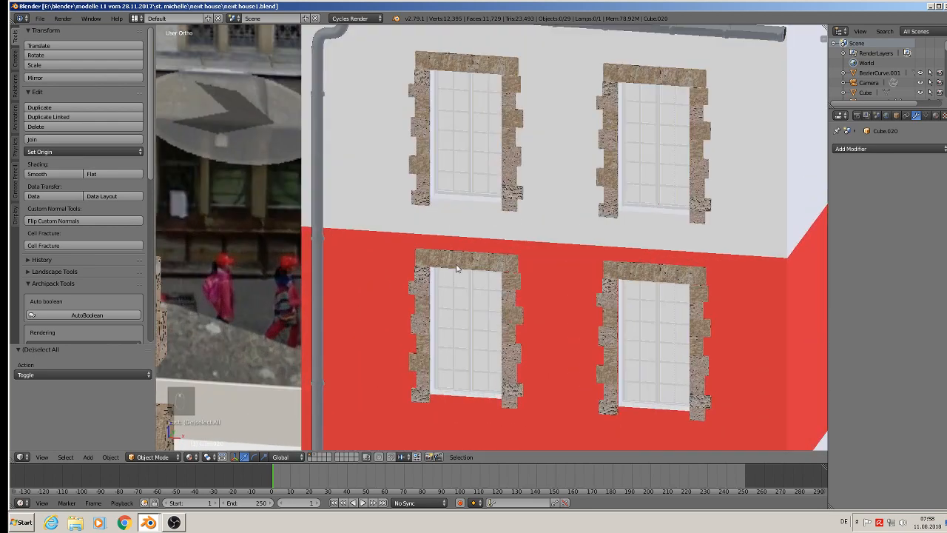
Delete the vertices of the lowest right-hand stone in the frame around the left window on the red storey.
{"action": "right_click", "coordinate": [456, 268]}
{"action": "key", "text": "Tab"}
{"action": "scroll", "coordinate": [463, 260], "scroll_direction": "up", "scroll_amount": 3}
{"action": "key", "text": "a"}
{"action": "key", "text": "a"}
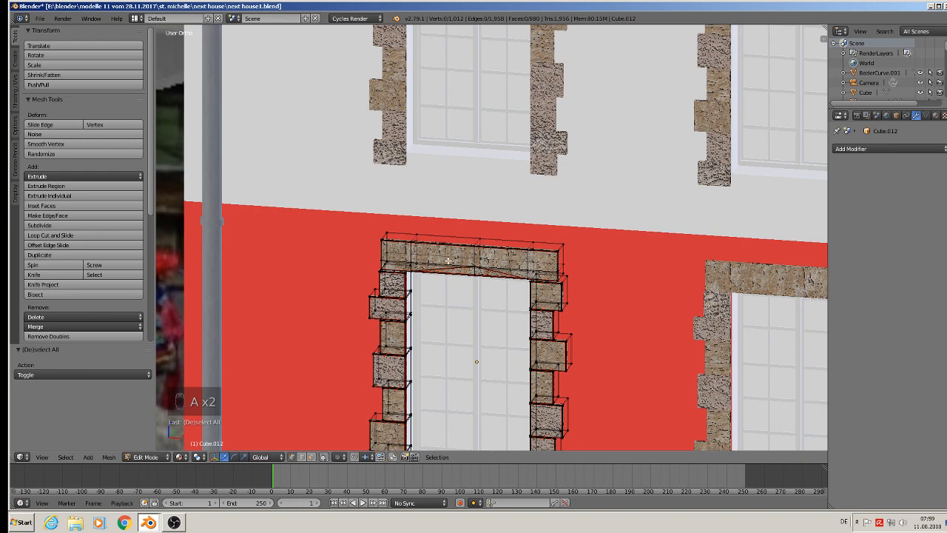
{"action": "middle_click_drag", "start_coordinate": [428, 413], "coordinate": [443, 240], "text": "shift"}
{"action": "scroll", "coordinate": [442, 241], "scroll_direction": "up", "scroll_amount": 3}
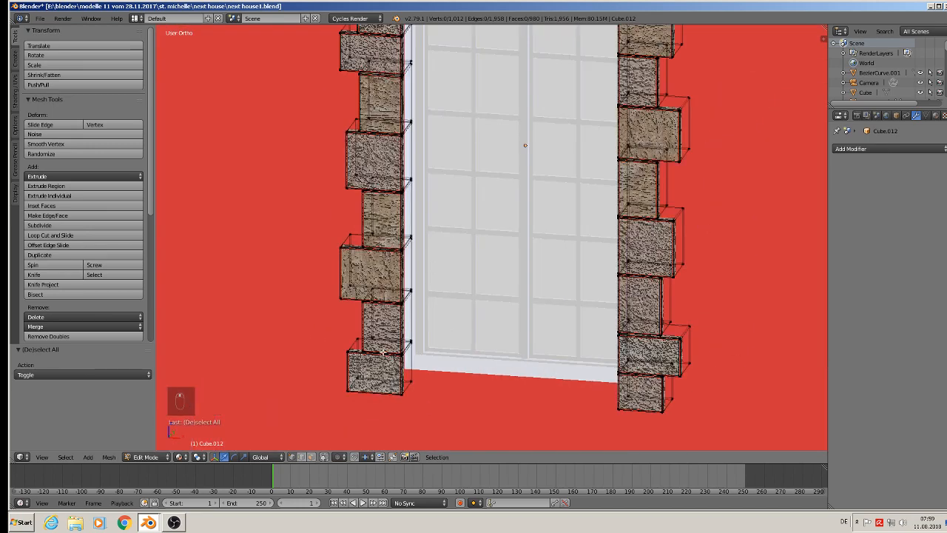
{"action": "middle_click_drag", "start_coordinate": [413, 356], "coordinate": [432, 347]}
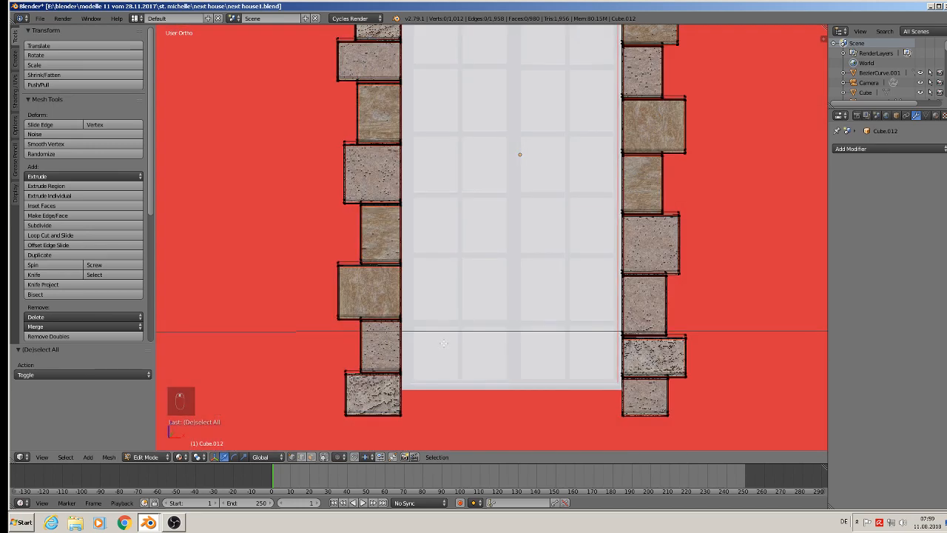
{"action": "key", "text": "KP_1"}
{"action": "key", "text": "KP_1"}
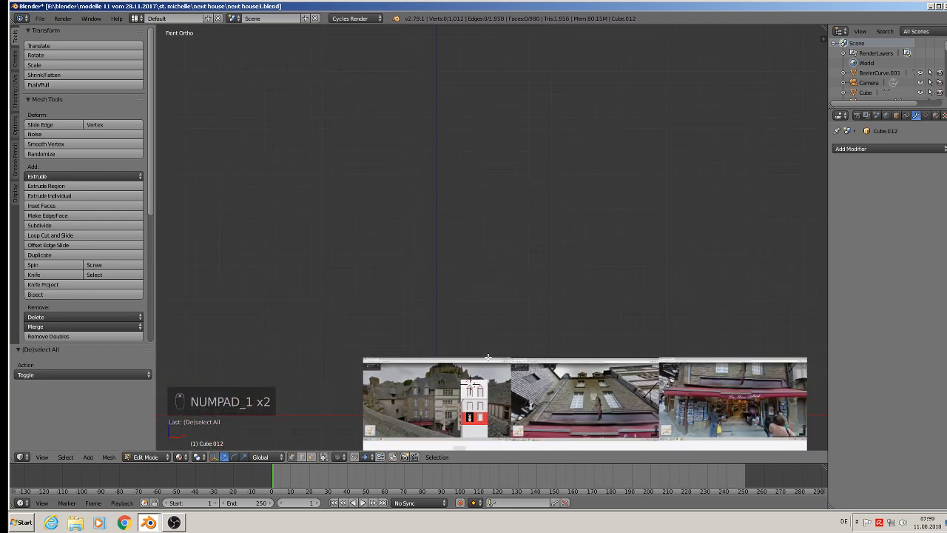
{"action": "scroll", "coordinate": [466, 364], "scroll_direction": "up", "scroll_amount": 8}
{"action": "scroll", "coordinate": [450, 293], "scroll_direction": "up", "scroll_amount": 5}
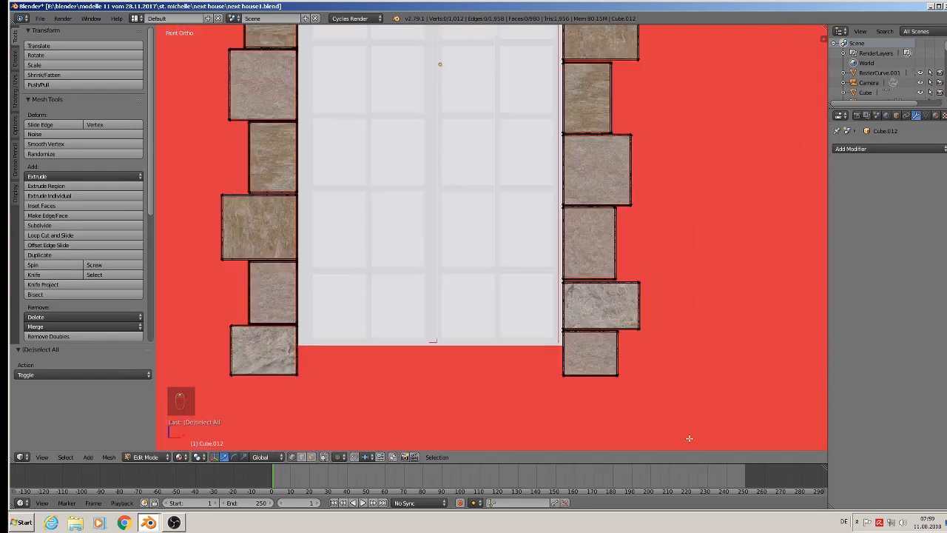
{"action": "key", "text": "comma"}
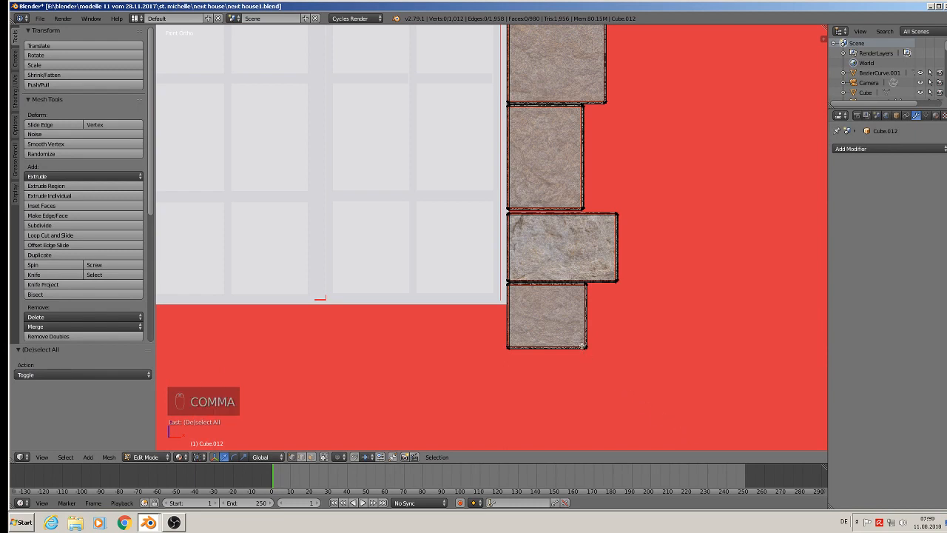
{"action": "key", "text": "l"}
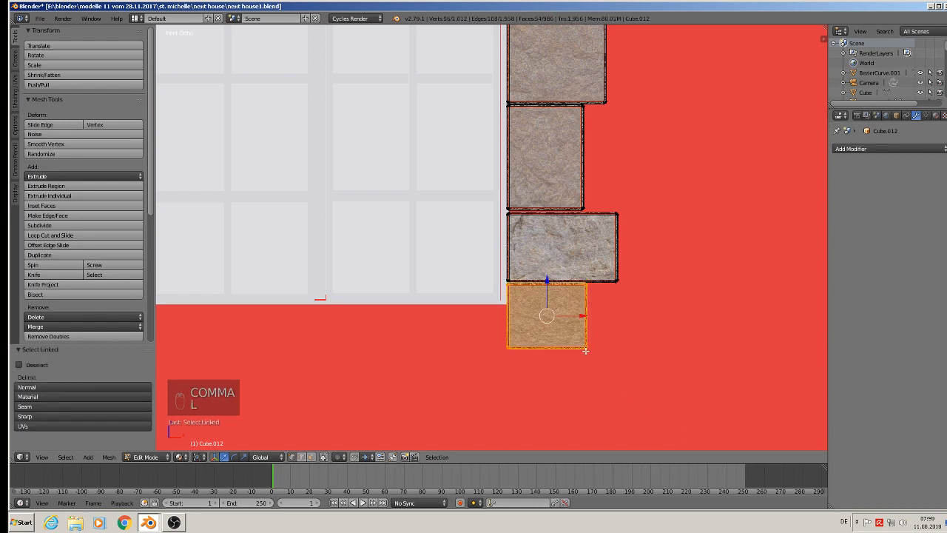
{"action": "key", "text": "x"}
{"action": "left_click", "coordinate": [582, 340]}
{"action": "scroll", "coordinate": [475, 314], "scroll_direction": "down", "scroll_amount": 3}
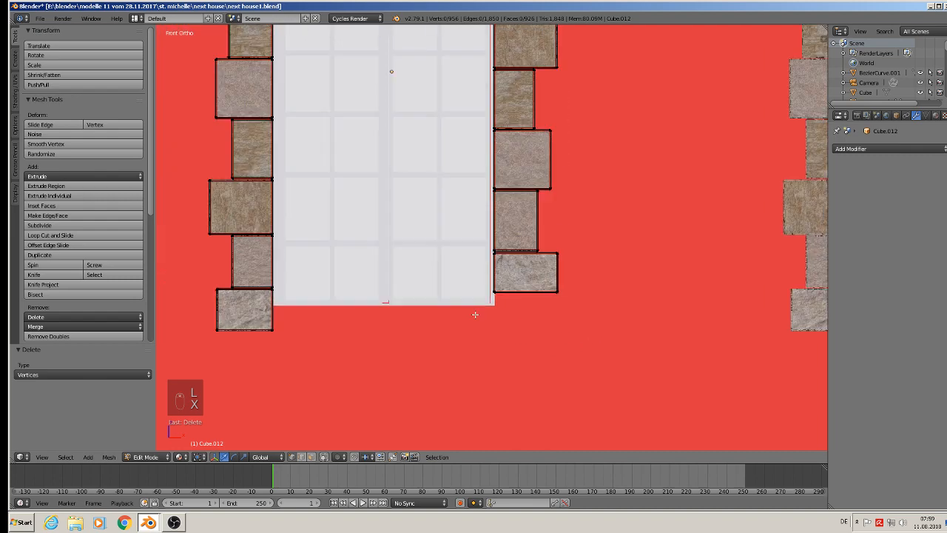
Stretch the frame's lowest left-hand stone along X beneath the window into a sill by moving its right-side vertices.
{"action": "middle_click_drag", "start_coordinate": [394, 284], "coordinate": [584, 288], "text": "shift"}
{"action": "scroll", "coordinate": [539, 293], "scroll_direction": "up", "scroll_amount": 4}
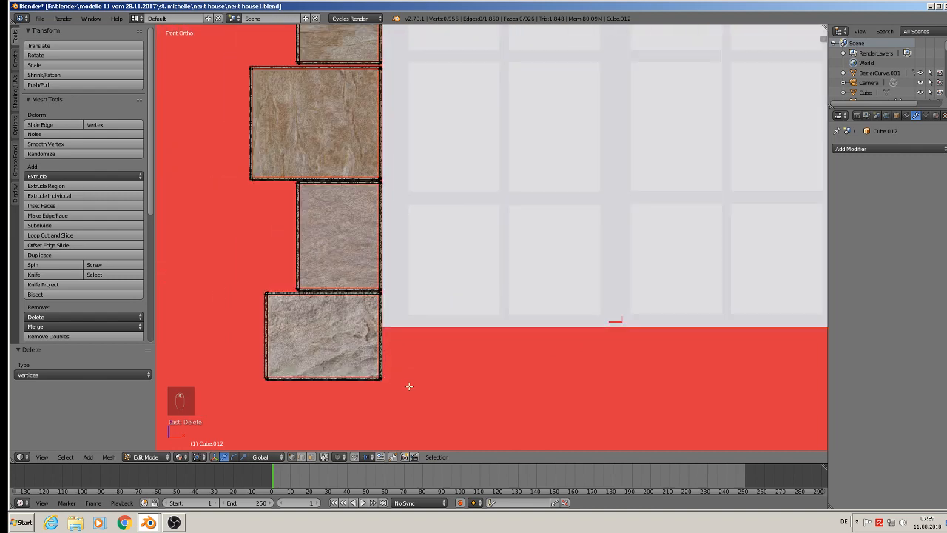
{"action": "key", "text": "b"}
{"action": "left_click_drag", "start_coordinate": [403, 387], "coordinate": [371, 293]}
{"action": "scroll", "coordinate": [377, 303], "scroll_direction": "down", "scroll_amount": 4}
{"action": "key", "text": "g"}
{"action": "key", "text": "x"}
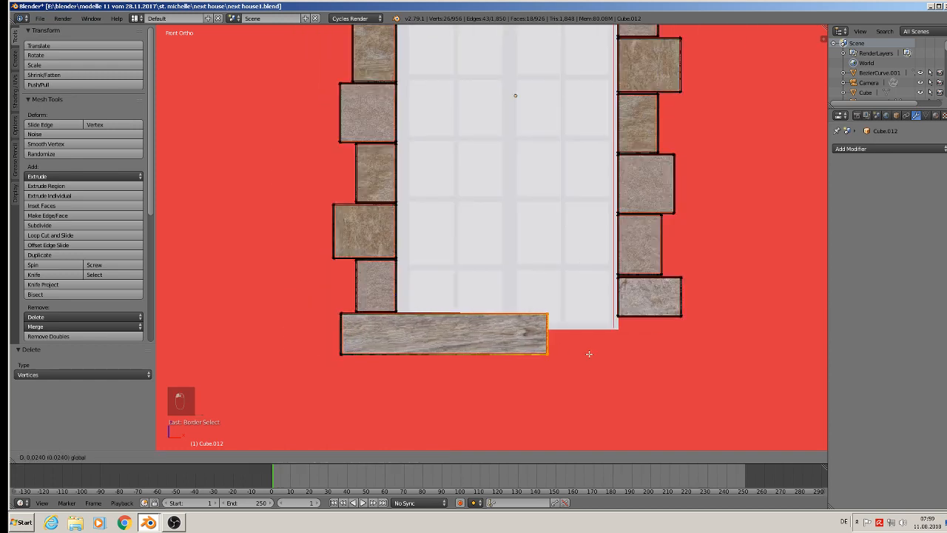
{"action": "left_click", "coordinate": [689, 375]}
{"action": "key", "text": "Tab"}
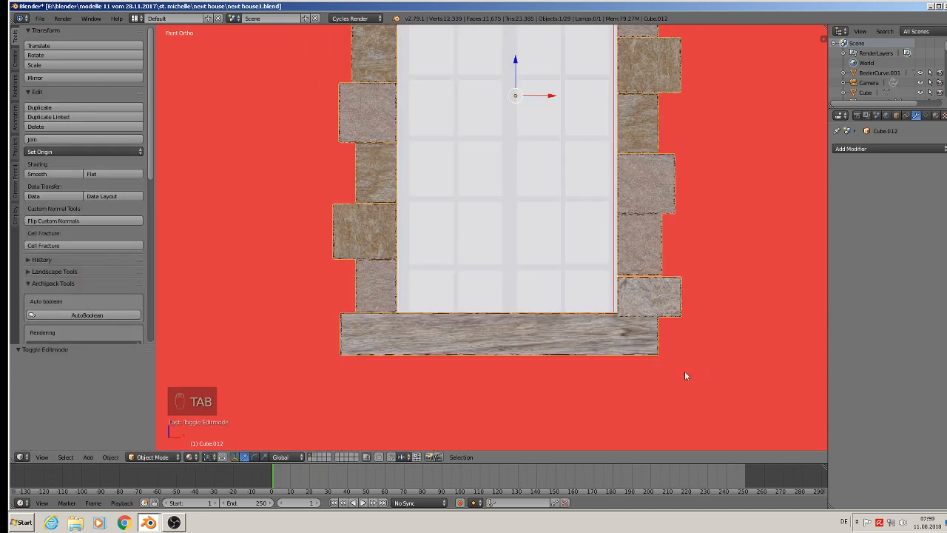
Move the whole stone frame with its sill -0.001 along Z in Object Mode.
{"action": "key", "text": "Tab"}
{"action": "scroll", "coordinate": [684, 375], "scroll_direction": "down", "scroll_amount": 5}
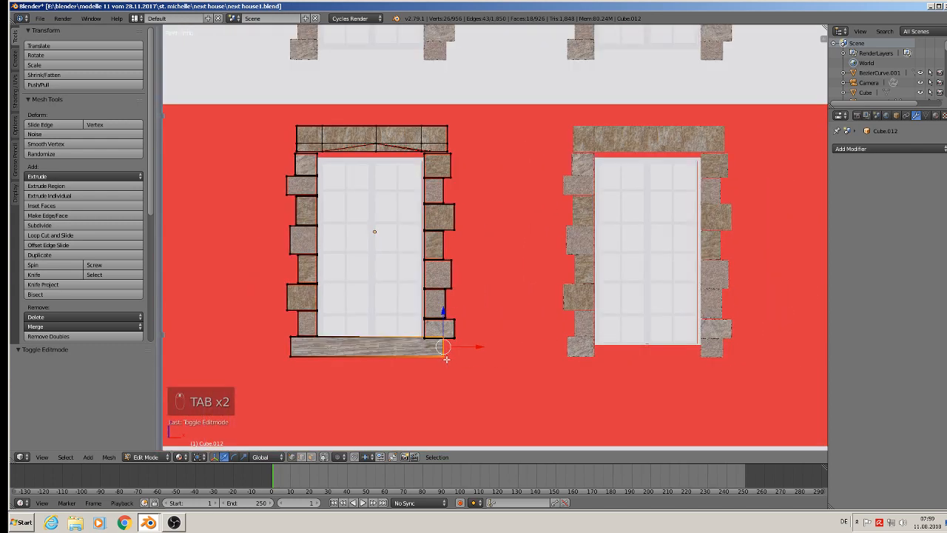
{"action": "key", "text": "Tab"}
{"action": "scroll", "coordinate": [566, 237], "scroll_direction": "down", "scroll_amount": 3}
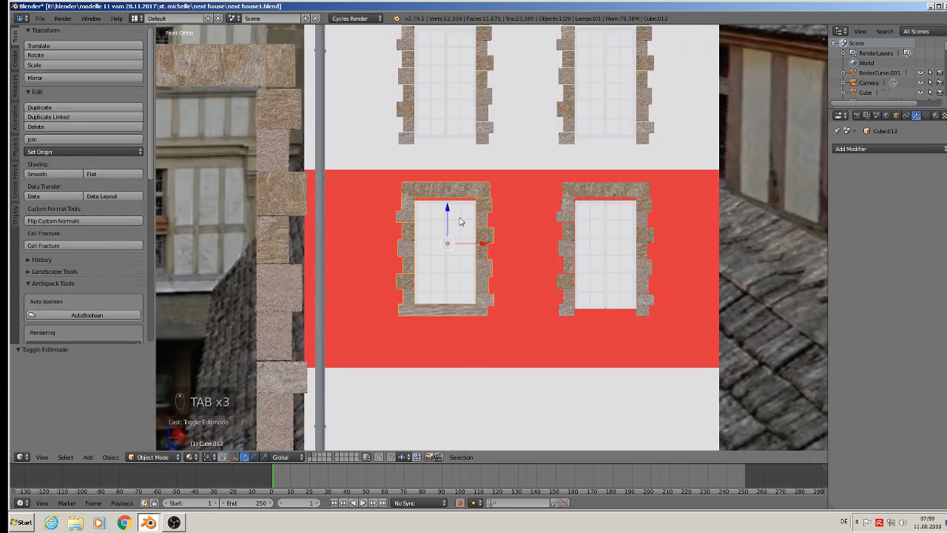
{"action": "key", "text": "g"}
{"action": "key", "text": "z"}
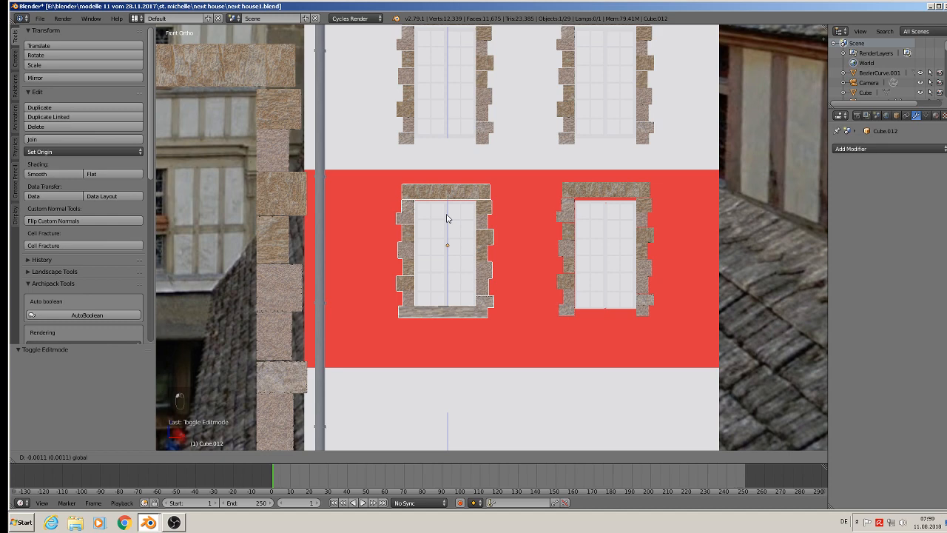
{"action": "left_click", "coordinate": [447, 217]}
Delete the three stone frames without sills around the two upper windows and the right window on the red storey.
{"action": "scroll", "coordinate": [448, 215], "scroll_direction": "down", "scroll_amount": 3}
{"action": "right_click", "coordinate": [480, 133]}
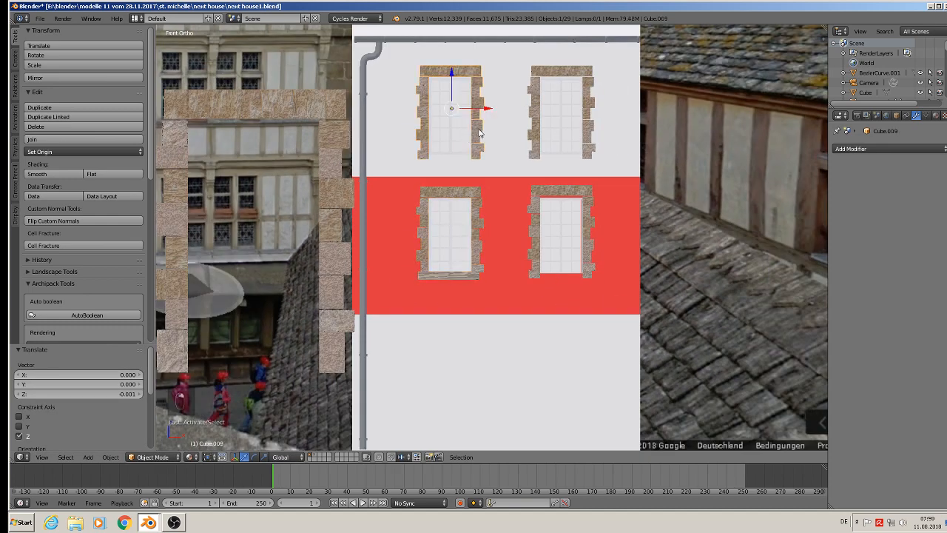
{"action": "right_click", "coordinate": [534, 139], "text": "shift"}
{"action": "right_click", "coordinate": [538, 199], "text": "shift"}
{"action": "key", "text": "shift+x"}
{"action": "left_click", "coordinate": [515, 186]}
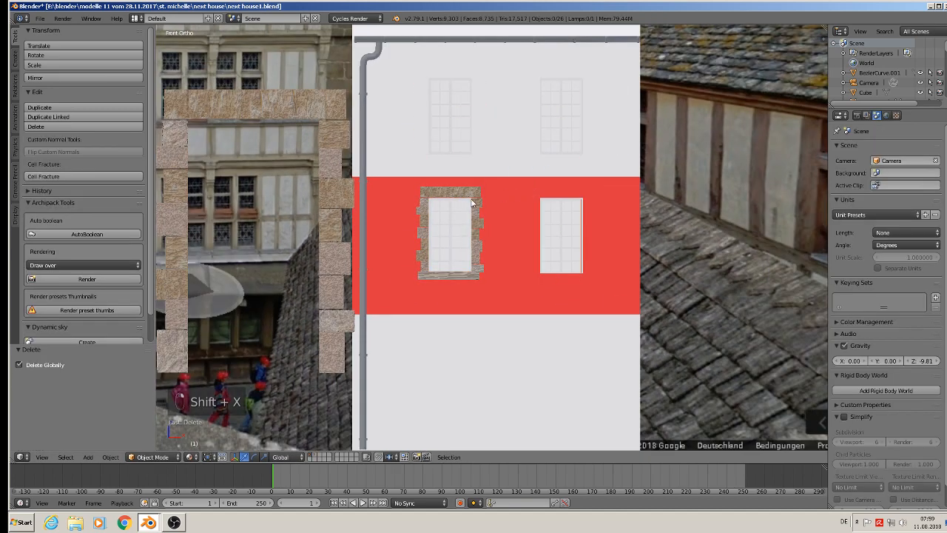
Duplicate the red storey's sill frame 0.095 up along Z to the upper left window, and that copy 0.092 along X to the upper right window.
{"action": "right_click", "coordinate": [454, 196]}
{"action": "key", "text": "shift+d"}
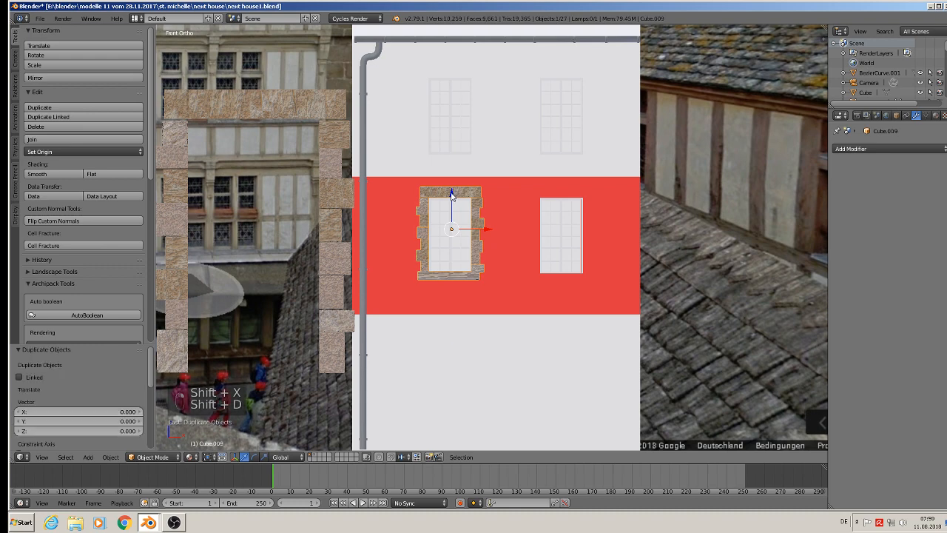
{"action": "left_click_drag", "start_coordinate": [452, 193], "coordinate": [439, 74]}
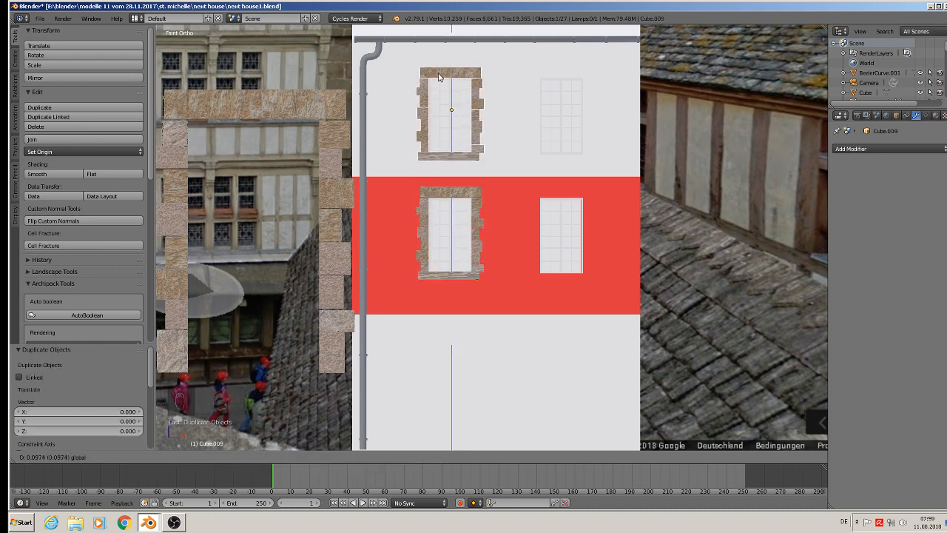
{"action": "left_click_drag", "start_coordinate": [438, 76], "coordinate": [439, 79]}
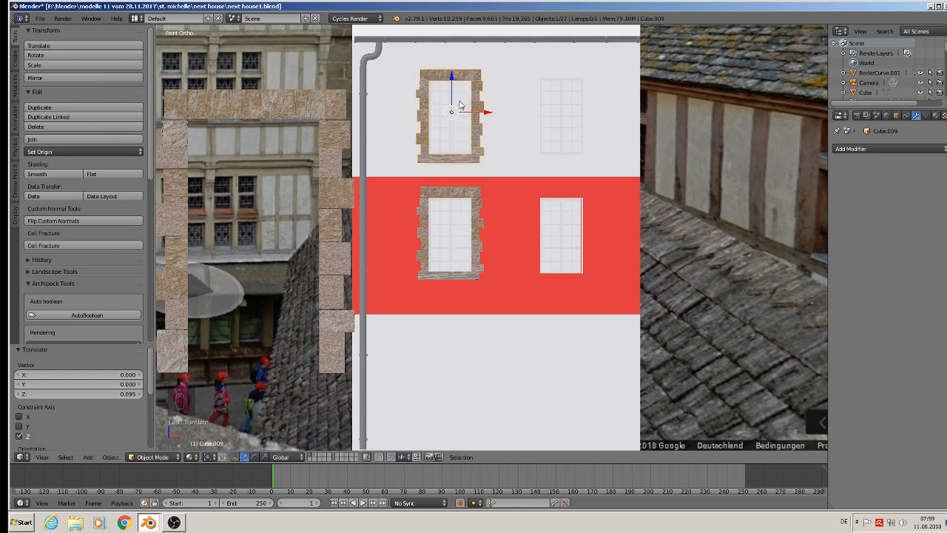
{"action": "key", "text": "shift+d"}
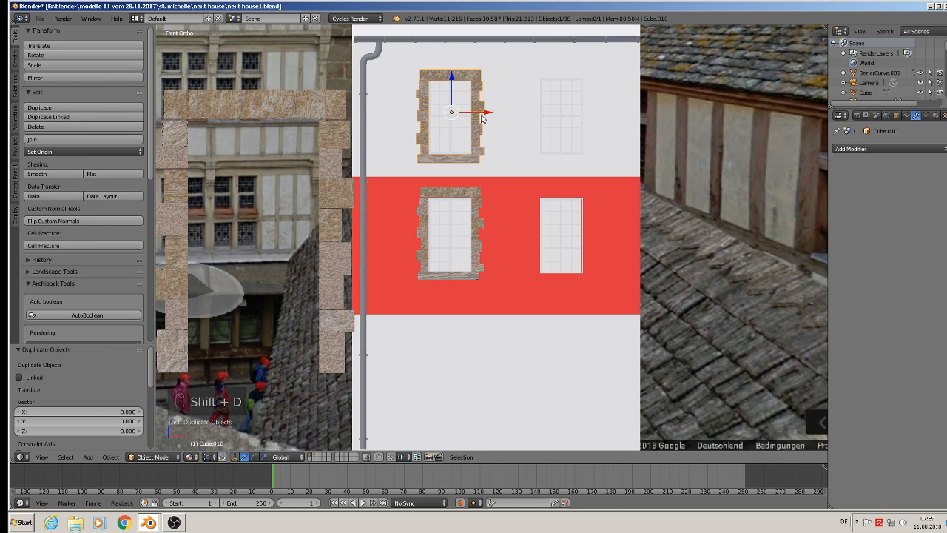
{"action": "left_click", "coordinate": [596, 115]}
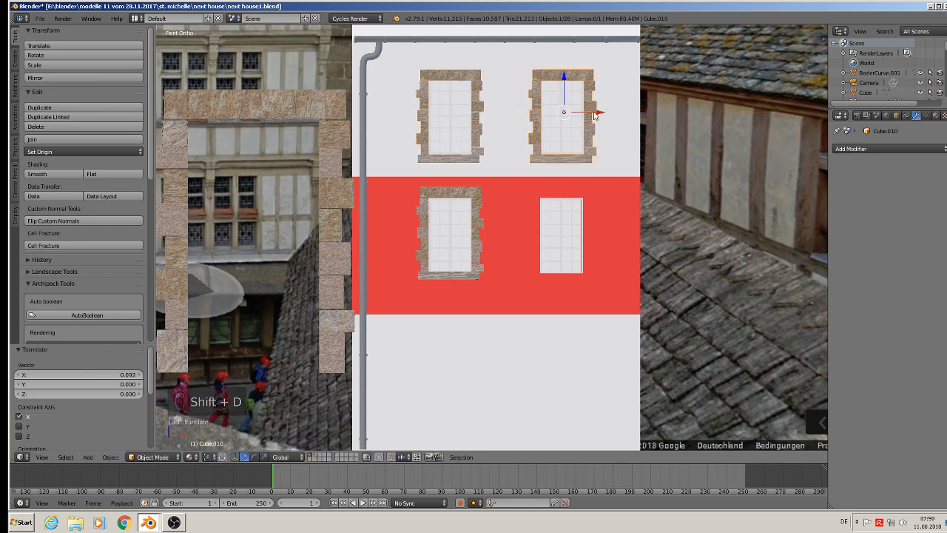
Duplicate the left stone frame with sill on the red storey about 0.091 along X onto that storey's right window.
{"action": "right_click", "coordinate": [475, 207]}
{"action": "key", "text": "shift+d"}
{"action": "right_click", "coordinate": [492, 228]}
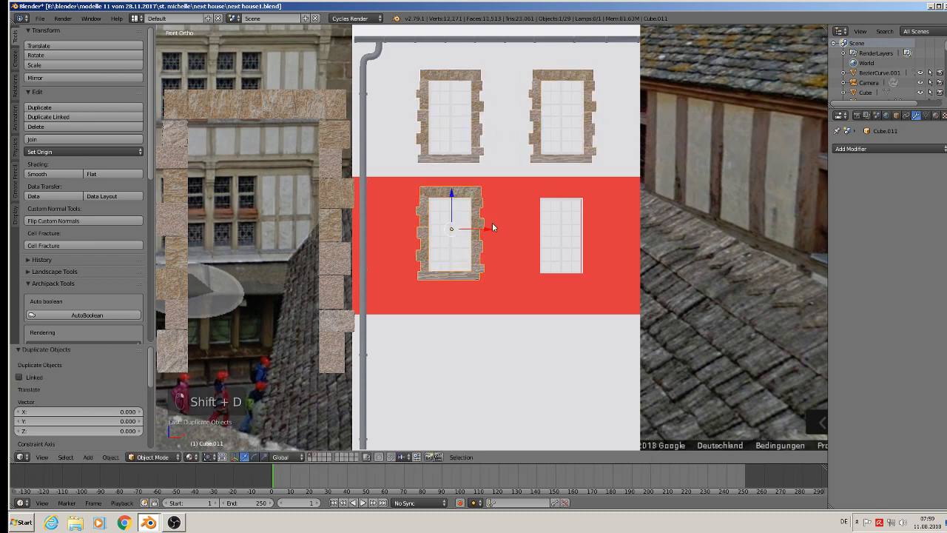
{"action": "key", "text": "g"}
{"action": "key", "text": "x"}
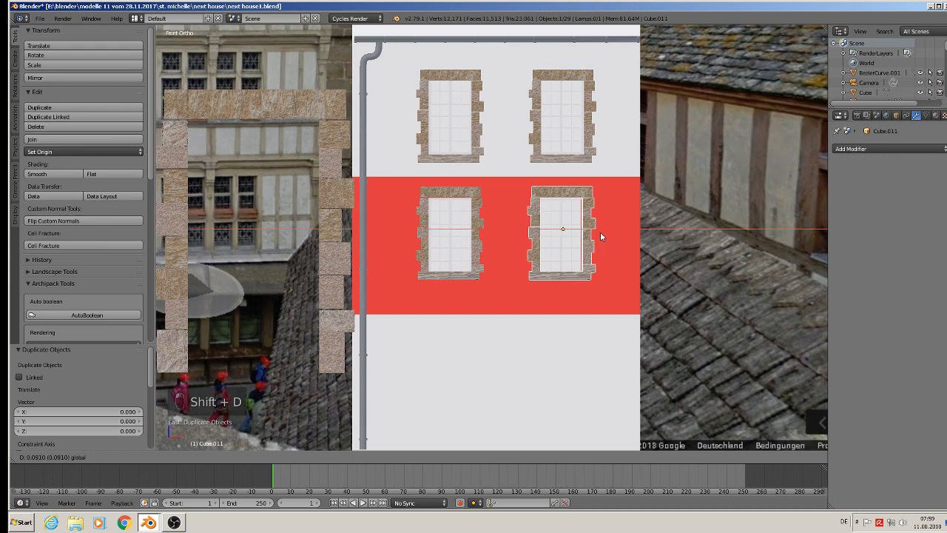
{"action": "left_click", "coordinate": [600, 232]}
Deselect everything and save the file with the four framed facade windows.
{"action": "scroll", "coordinate": [599, 232], "scroll_direction": "down", "scroll_amount": 6}
{"action": "middle_click_drag", "start_coordinate": [600, 233], "coordinate": [508, 246]}
{"action": "key", "text": "a"}
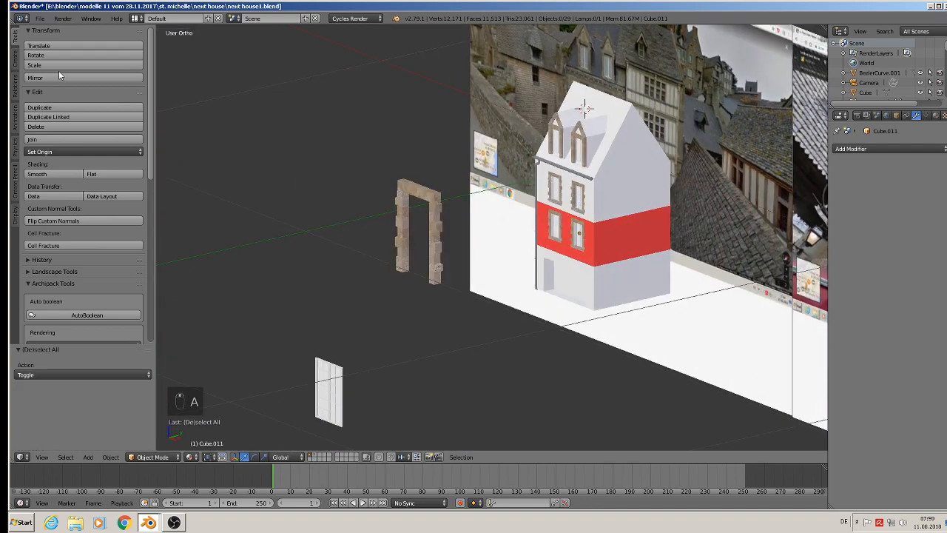
{"action": "left_click", "coordinate": [39, 18]}
{"action": "left_click", "coordinate": [58, 96]}
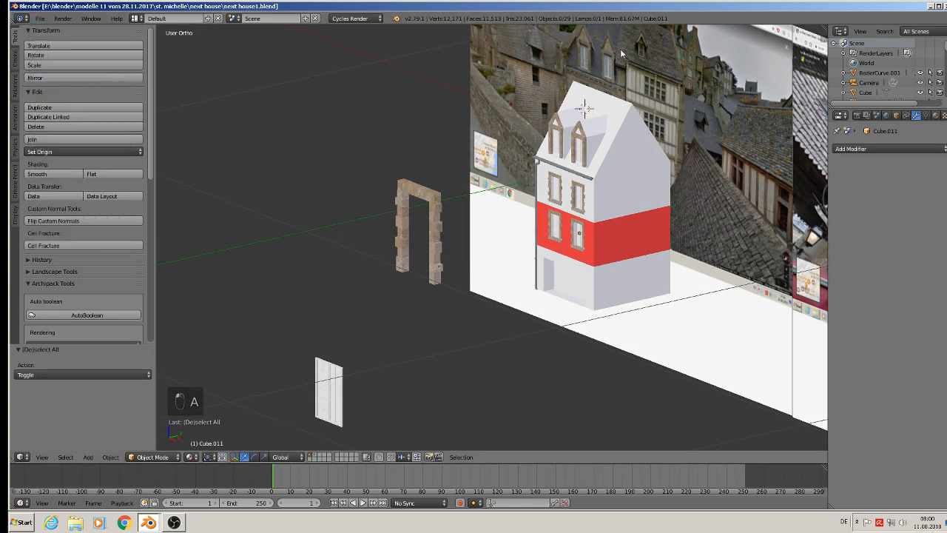
Delete the plain stone frames around both dormer windows, keeping the gable trims.
{"action": "scroll", "coordinate": [513, 286], "scroll_direction": "up", "scroll_amount": 6}
{"action": "scroll", "coordinate": [459, 298], "scroll_direction": "up", "scroll_amount": 3}
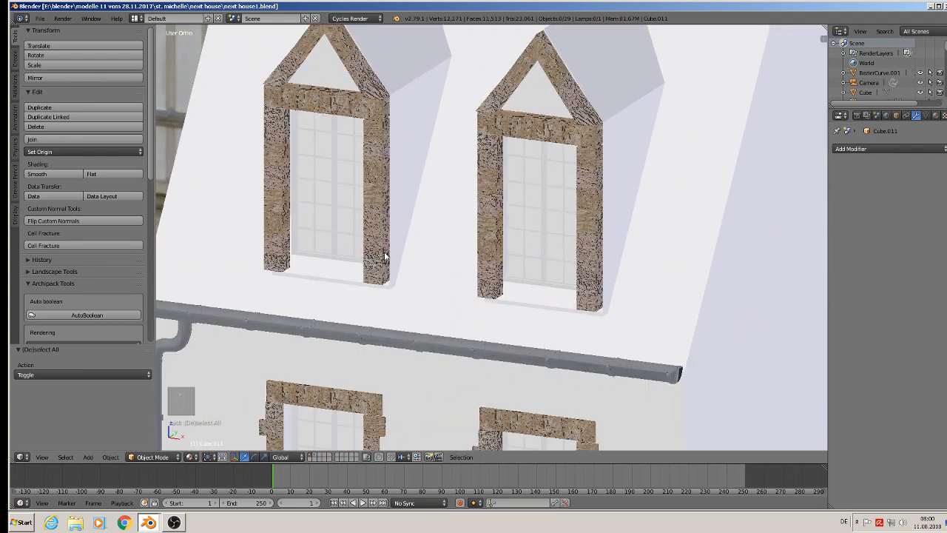
{"action": "right_click", "coordinate": [385, 256]}
{"action": "scroll", "coordinate": [384, 256], "scroll_direction": "down", "scroll_amount": 3}
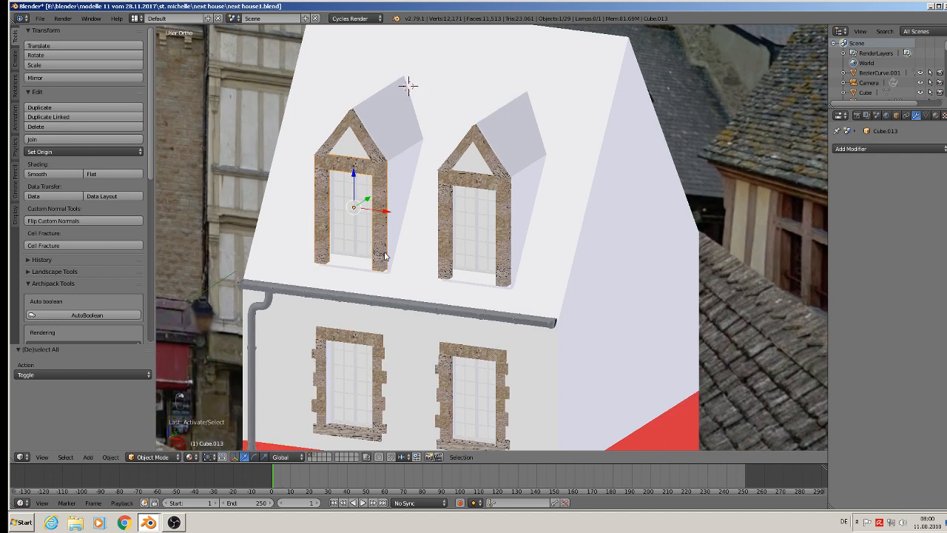
{"action": "right_click", "coordinate": [440, 230], "text": "shift"}
{"action": "key", "text": "x"}
{"action": "left_click", "coordinate": [440, 218]}
Duplicate both sill frames of the upper storey 0.123 up along Z onto the two dormer windows.
{"action": "right_click", "coordinate": [375, 344]}
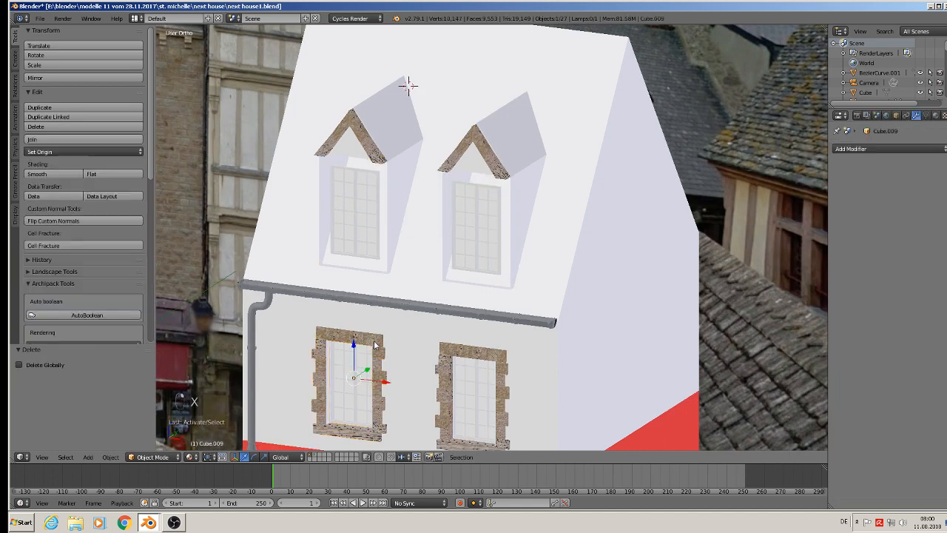
{"action": "right_click", "coordinate": [448, 351], "text": "shift"}
{"action": "key", "text": "shift+d"}
{"action": "key", "text": "z"}
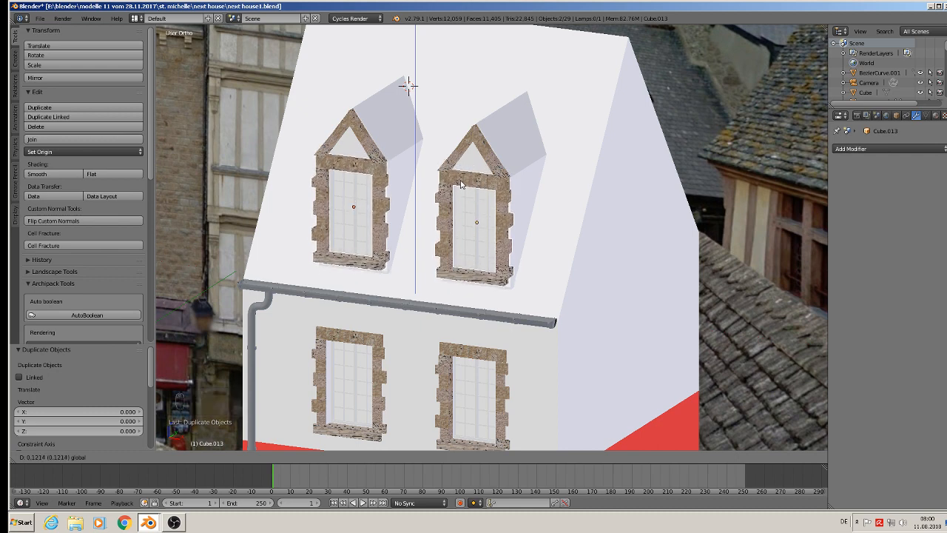
{"action": "left_click", "coordinate": [461, 183]}
Deselect everything and save the file with the new dormer frames.
{"action": "scroll", "coordinate": [461, 183], "scroll_direction": "down", "scroll_amount": 2}
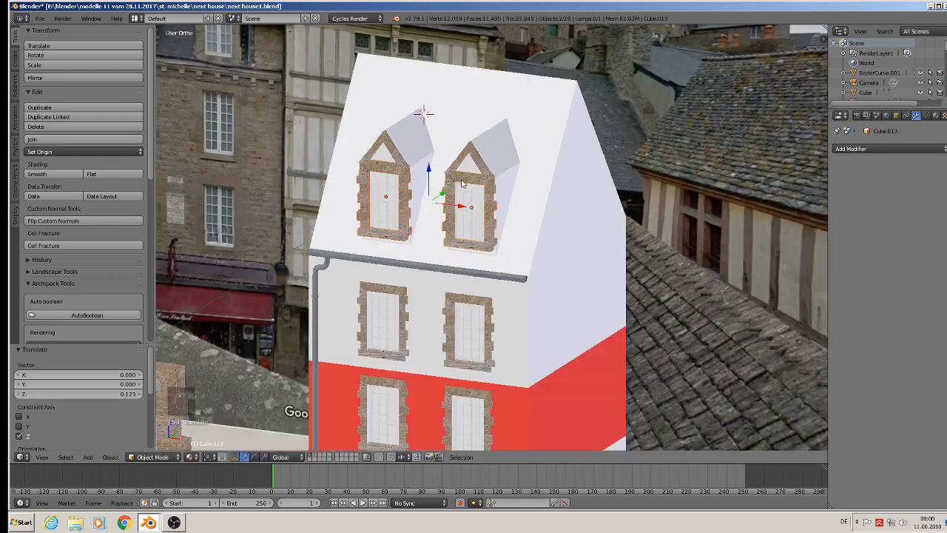
{"action": "key", "text": "a"}
{"action": "scroll", "coordinate": [463, 214], "scroll_direction": "down", "scroll_amount": 5}
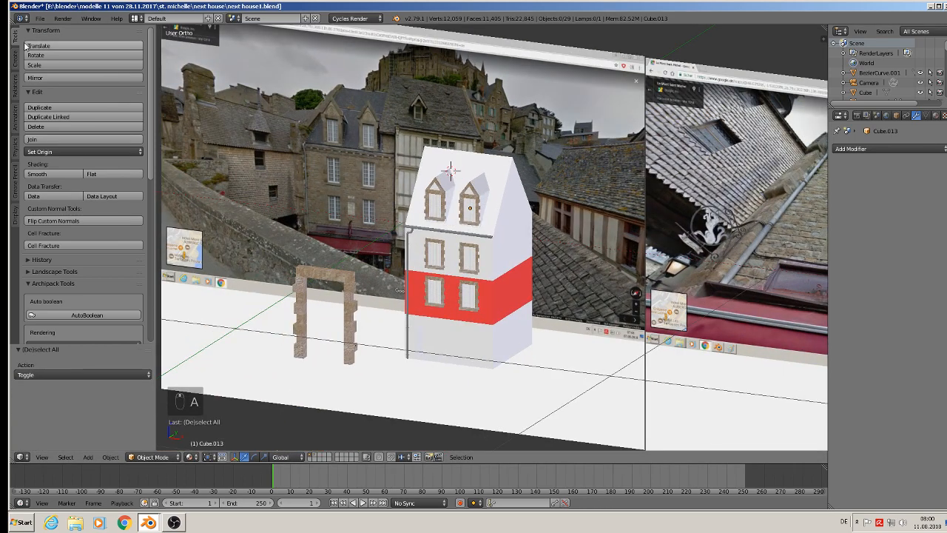
{"action": "left_click", "coordinate": [39, 18]}
{"action": "left_click", "coordinate": [50, 95]}
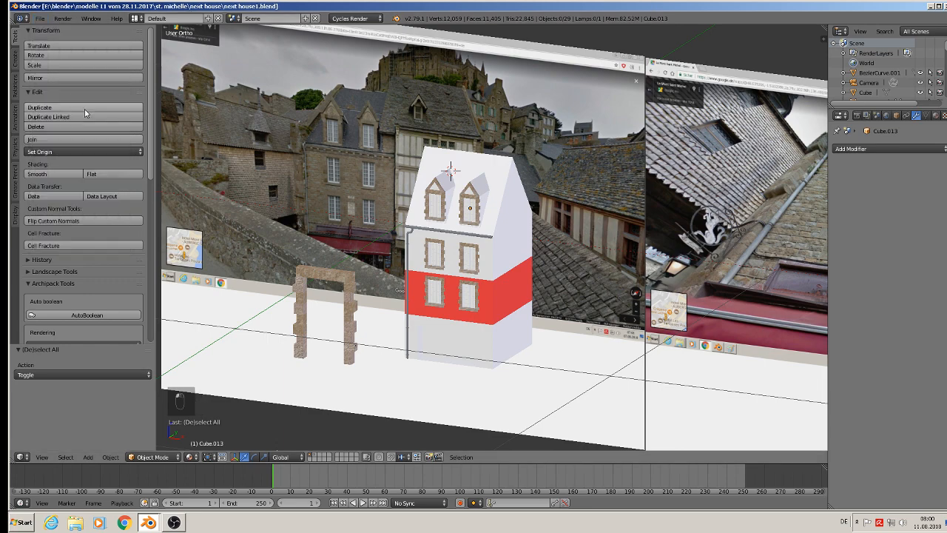
Scale the left dormer's two gable trim pieces by 1.077 and move them 0.003 up along Z.
{"action": "scroll", "coordinate": [449, 129], "scroll_direction": "up", "scroll_amount": 7}
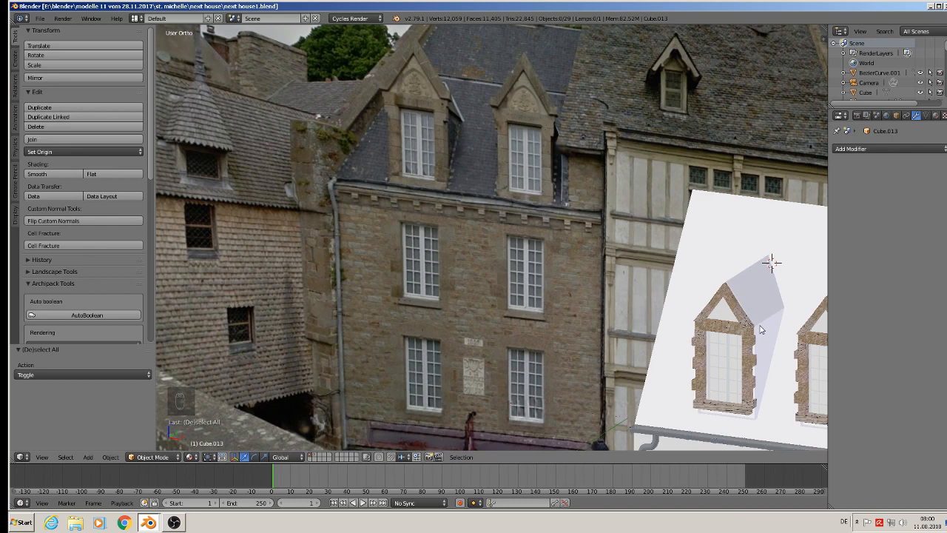
{"action": "middle_click_drag", "start_coordinate": [761, 329], "coordinate": [623, 307], "text": "shift"}
{"action": "scroll", "coordinate": [621, 296], "scroll_direction": "up", "scroll_amount": 4}
{"action": "right_click", "coordinate": [606, 299]}
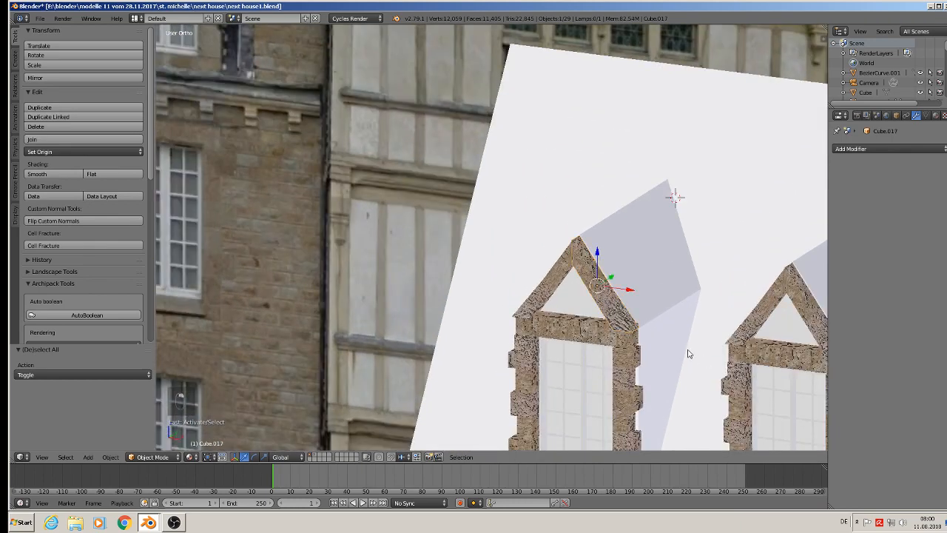
{"action": "right_click", "coordinate": [557, 281], "text": "shift"}
{"action": "key", "text": "s"}
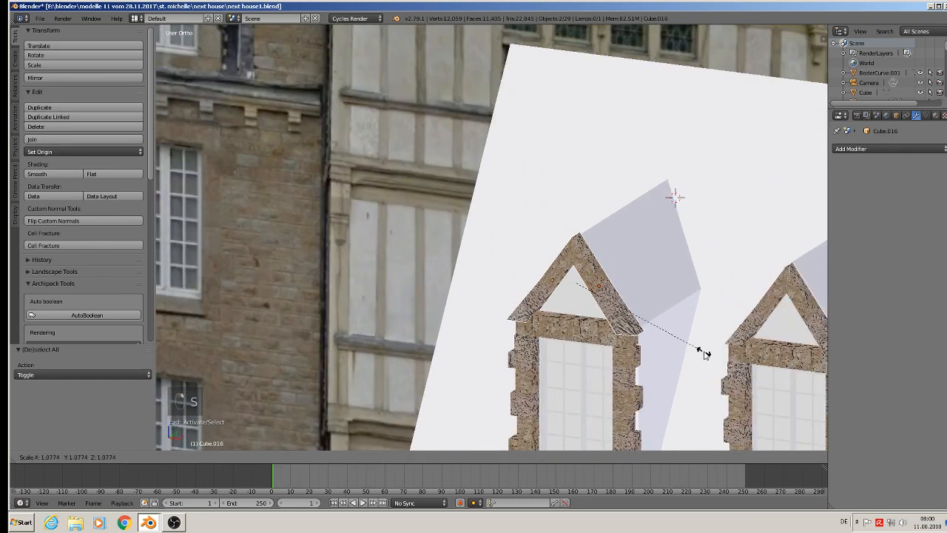
{"action": "left_click", "coordinate": [705, 354]}
{"action": "middle_click_drag", "start_coordinate": [697, 355], "coordinate": [664, 323]}
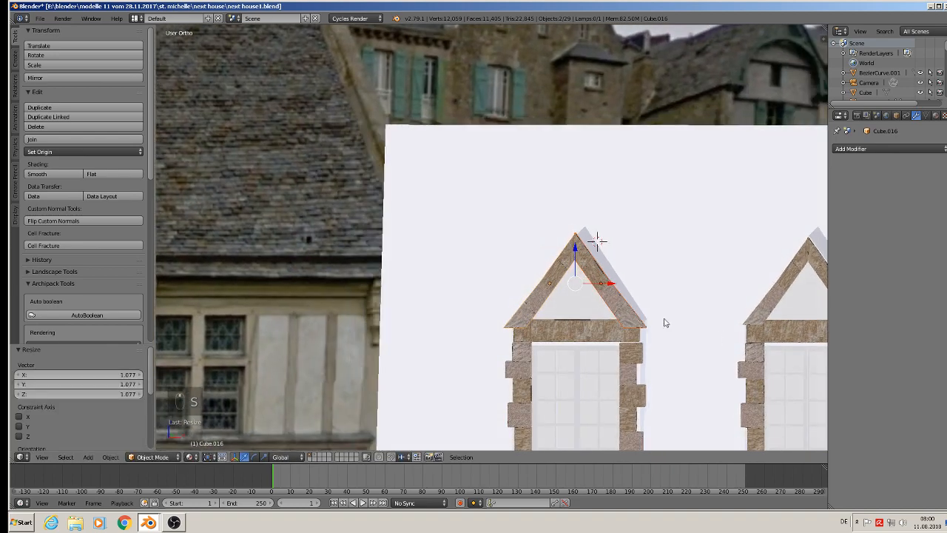
{"action": "left_click_drag", "start_coordinate": [580, 250], "coordinate": [577, 242]}
Scale the right dormer's two gable trim pieces by 1.098 and move them about 0.0025 up along Z.
{"action": "scroll", "coordinate": [655, 305], "scroll_direction": "down", "scroll_amount": 2}
{"action": "middle_click_drag", "start_coordinate": [748, 298], "coordinate": [568, 277], "text": "shift"}
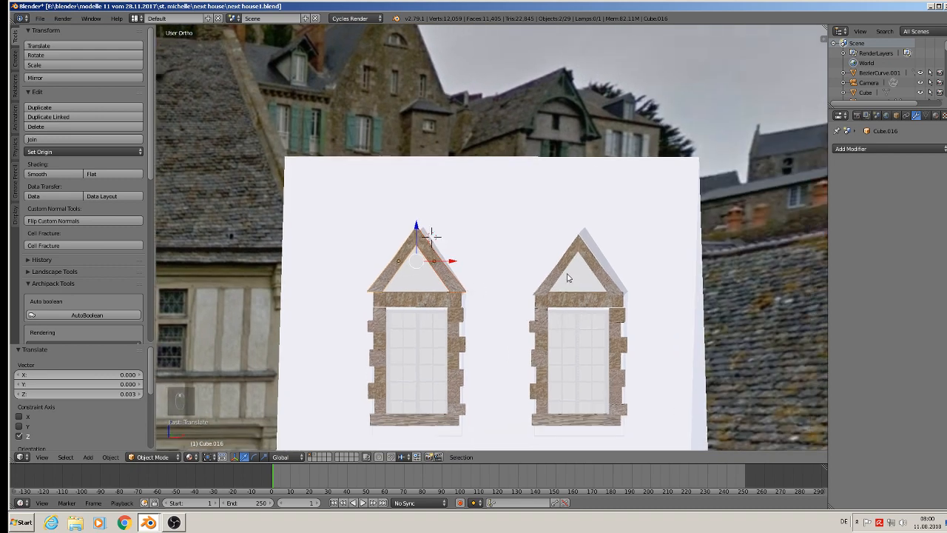
{"action": "right_click", "coordinate": [569, 264]}
{"action": "right_click", "coordinate": [606, 273], "text": "shift"}
{"action": "key", "text": "s"}
{"action": "left_click", "coordinate": [655, 311]}
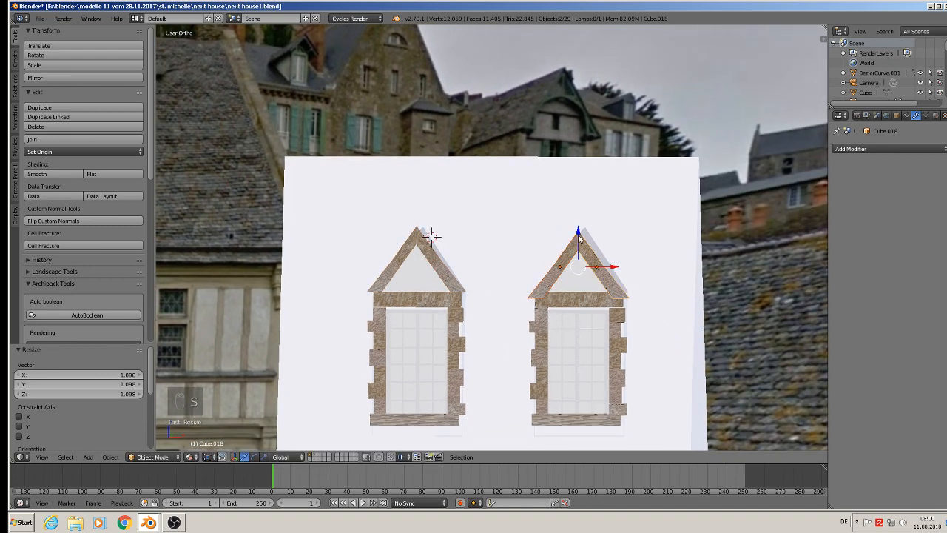
{"action": "left_click_drag", "start_coordinate": [579, 236], "coordinate": [581, 234]}
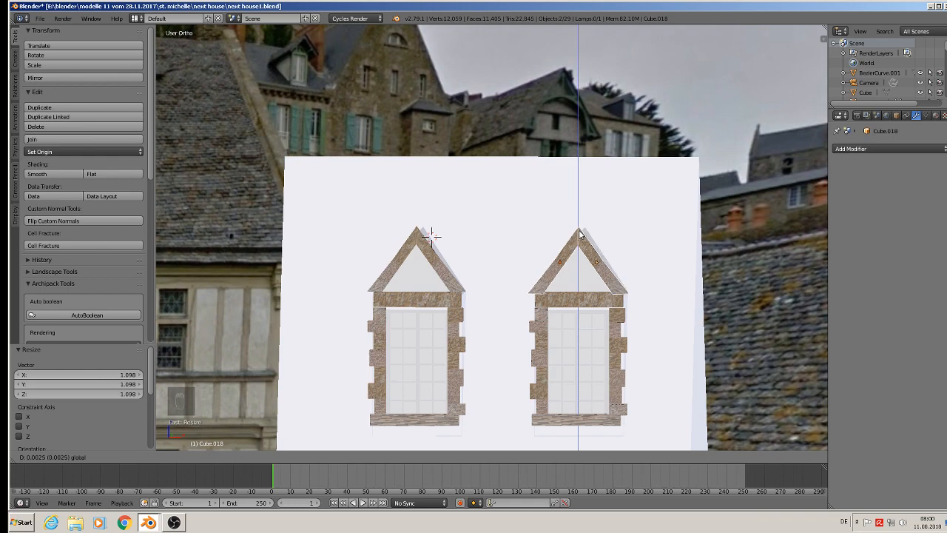
{"action": "right_click", "coordinate": [580, 234]}
Deselect everything and save the file with the enlarged gable trims.
{"action": "key", "text": "a"}
{"action": "middle_click_drag", "start_coordinate": [583, 319], "coordinate": [539, 342]}
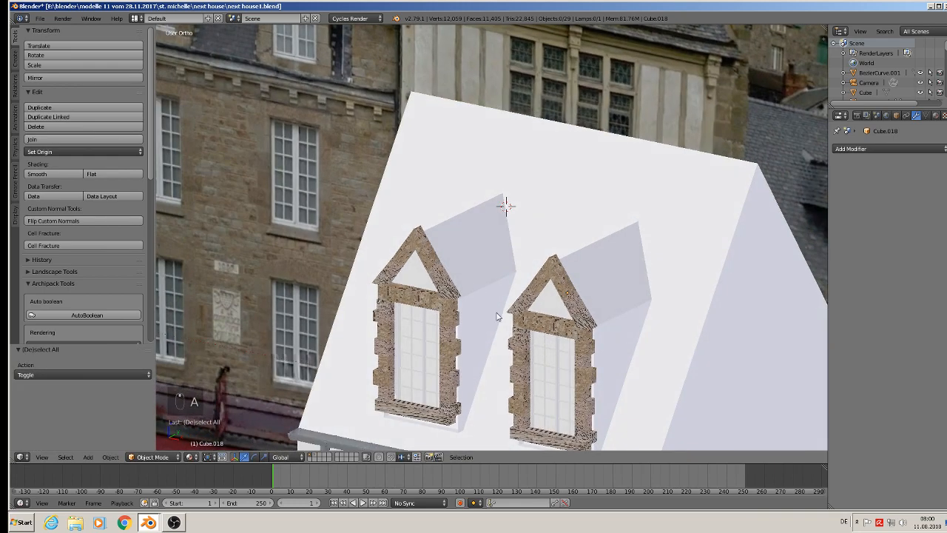
{"action": "middle_click_drag", "start_coordinate": [497, 316], "coordinate": [583, 278], "text": "shift"}
{"action": "scroll", "coordinate": [586, 273], "scroll_direction": "down", "scroll_amount": 2}
{"action": "left_click", "coordinate": [41, 21]}
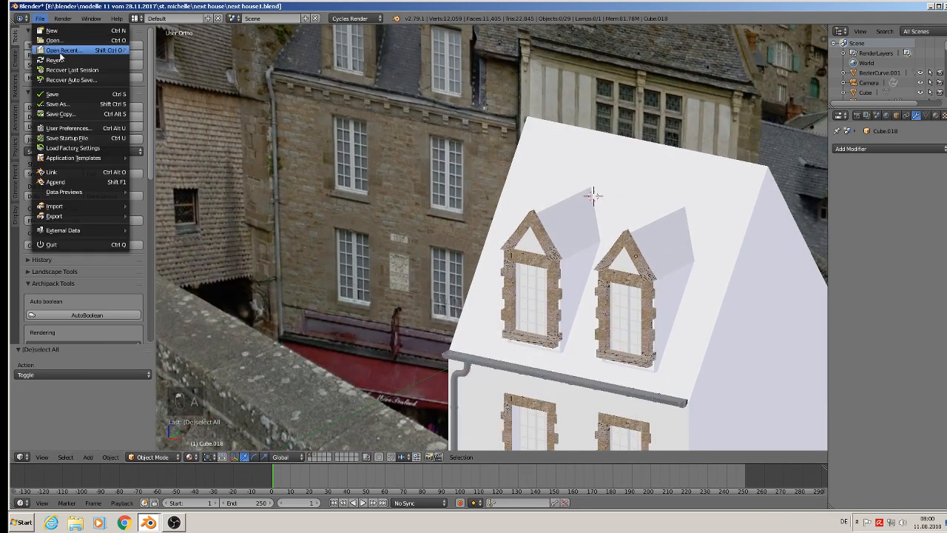
{"action": "left_click", "coordinate": [54, 94]}
{"action": "scroll", "coordinate": [648, 273], "scroll_direction": "up", "scroll_amount": 2}
{"action": "scroll", "coordinate": [617, 274], "scroll_direction": "down", "scroll_amount": 3}
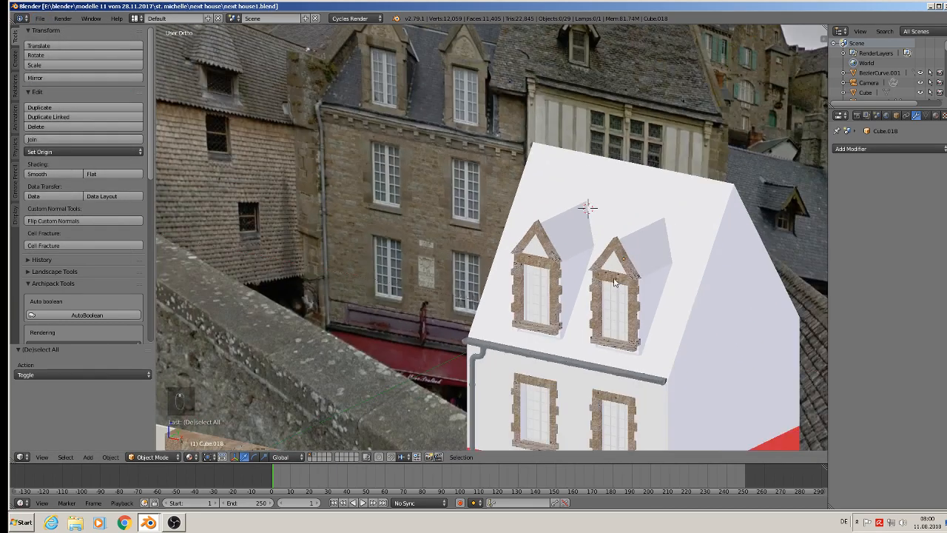
{"action": "scroll", "coordinate": [614, 281], "scroll_direction": "down", "scroll_amount": 4}
{"action": "scroll", "coordinate": [492, 174], "scroll_direction": "up", "scroll_amount": 2}
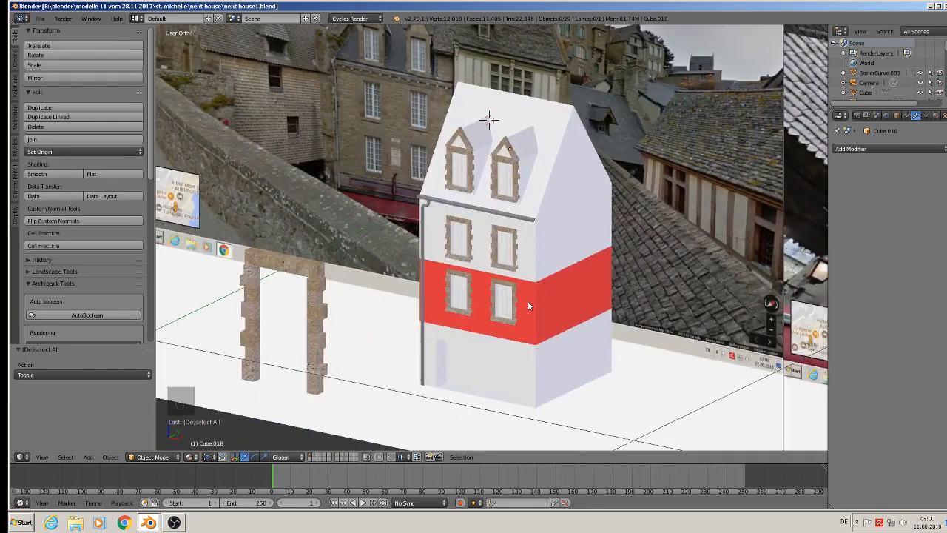
{"action": "middle_click_drag", "start_coordinate": [528, 305], "coordinate": [564, 298]}
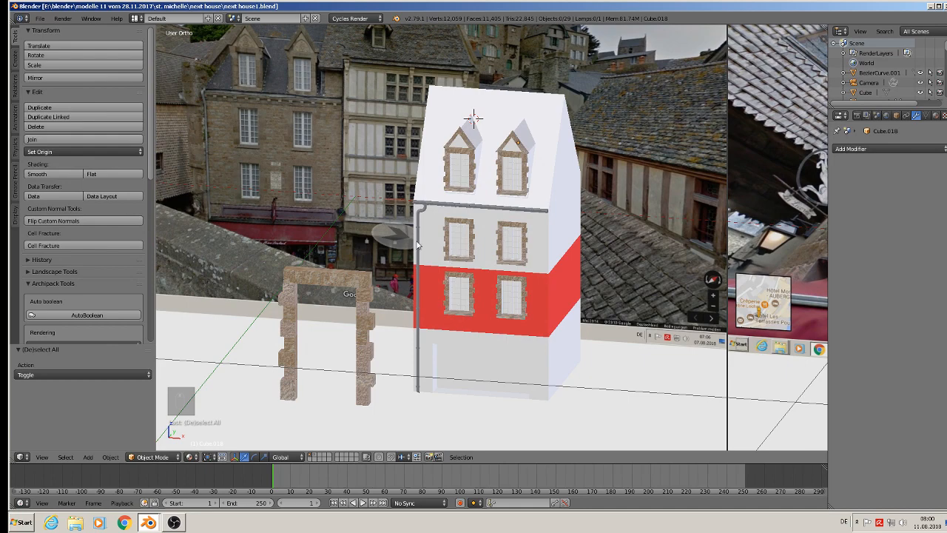
{"action": "scroll", "coordinate": [337, 242], "scroll_direction": "up", "scroll_amount": 1}
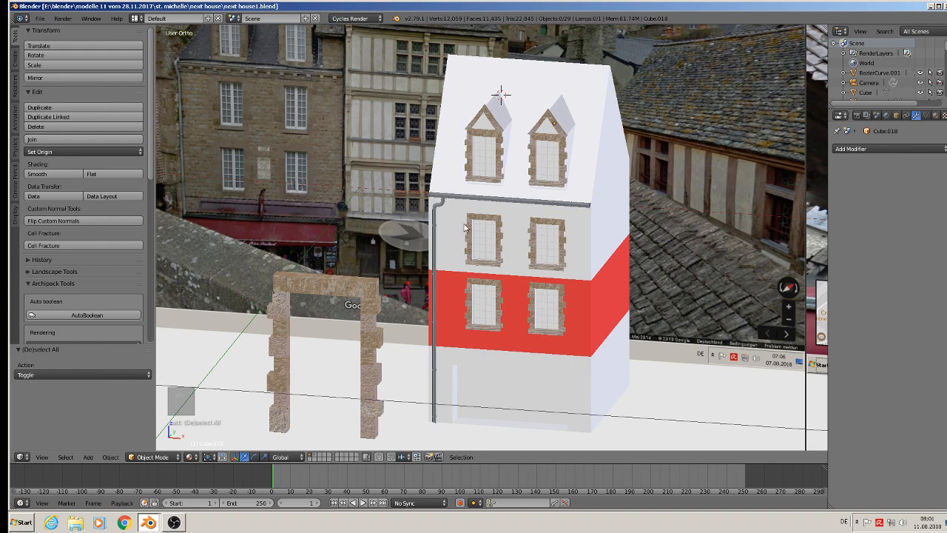
Add a cube beneath the gutter just beside the downpipe and scale it by -0.044 and again by 0.088.
{"action": "scroll", "coordinate": [446, 220], "scroll_direction": "up", "scroll_amount": 3}
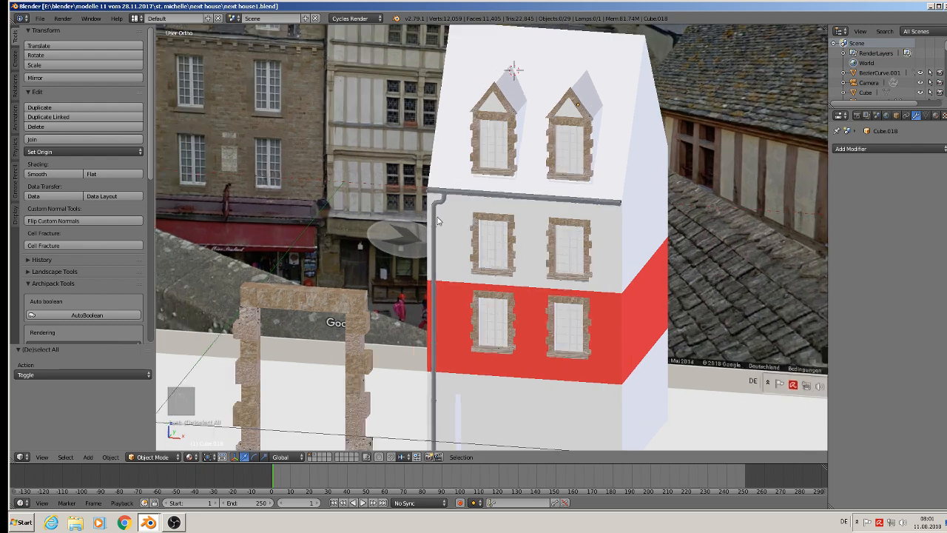
{"action": "left_click", "coordinate": [88, 458]}
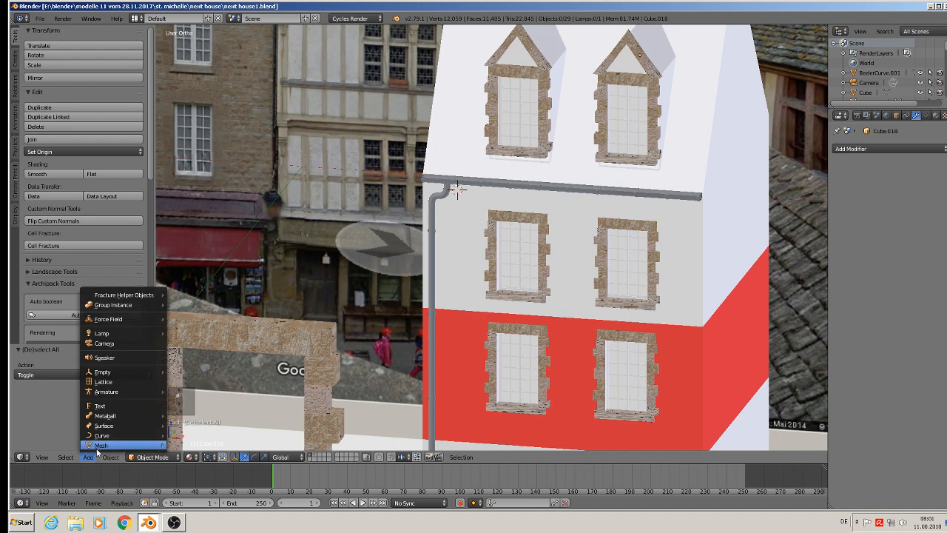
{"action": "mouse_move", "coordinate": [101, 445]}
{"action": "left_click", "coordinate": [207, 219]}
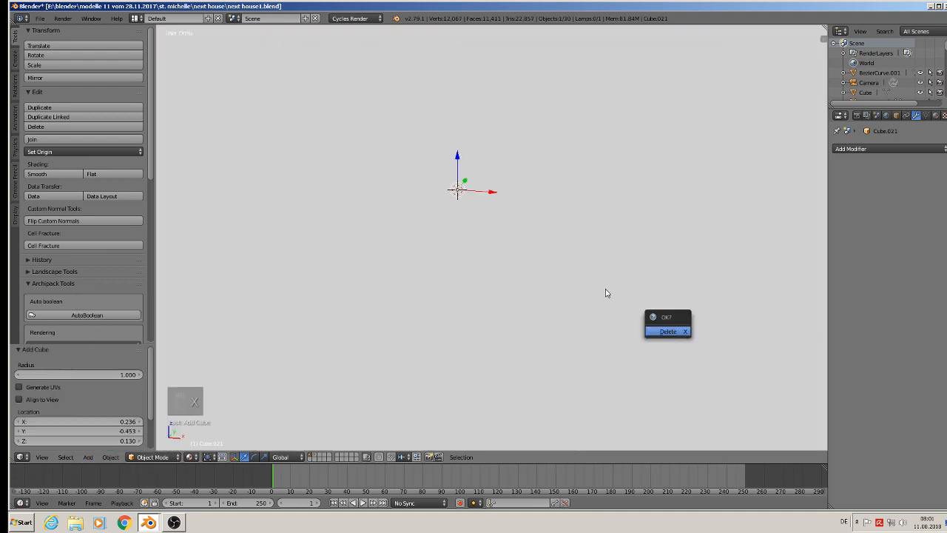
{"action": "key", "text": "s"}
{"action": "left_click", "coordinate": [452, 190]}
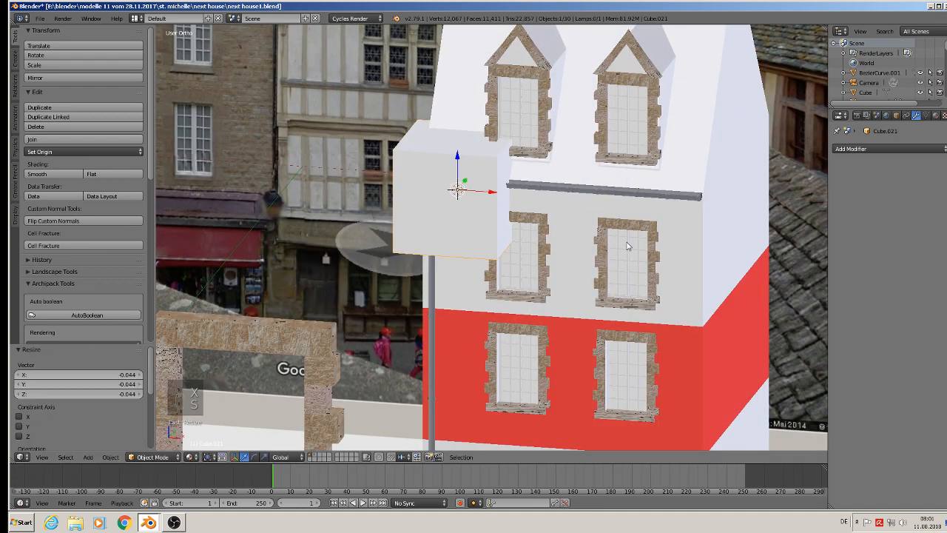
{"action": "key", "text": "s"}
{"action": "left_click", "coordinate": [463, 206]}
{"action": "scroll", "coordinate": [445, 188], "scroll_direction": "up", "scroll_amount": 9}
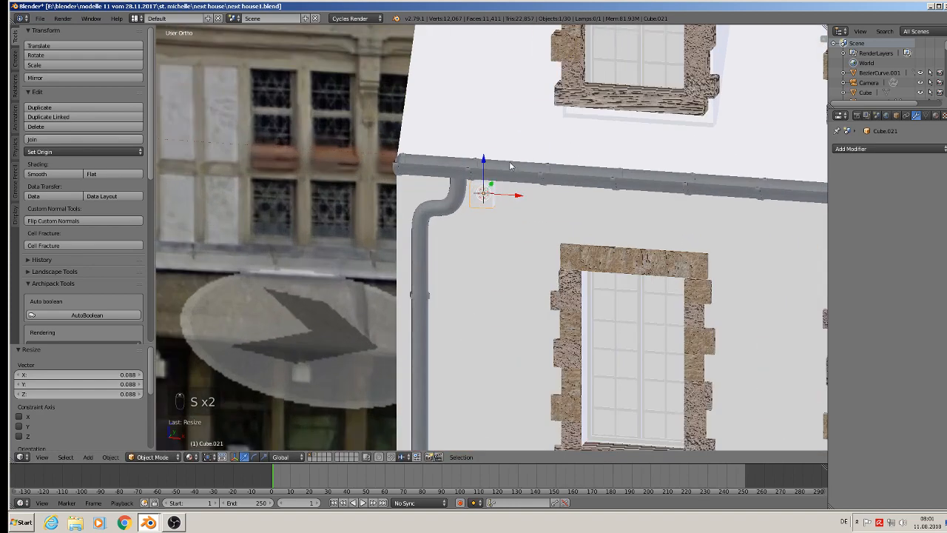
Rescale the small cube slightly, raise it 0.001 along Z to meet the gutter, and shift it outward along Y in front of the wall.
{"action": "mouse_move", "coordinate": [465, 187]}
{"action": "left_mouse_down"}
{"action": "mouse_move", "coordinate": [474, 196]}
{"action": "mouse_move", "coordinate": [459, 176]}
{"action": "left_mouse_up"}
{"action": "key", "text": "s"}
{"action": "left_click", "coordinate": [538, 262]}
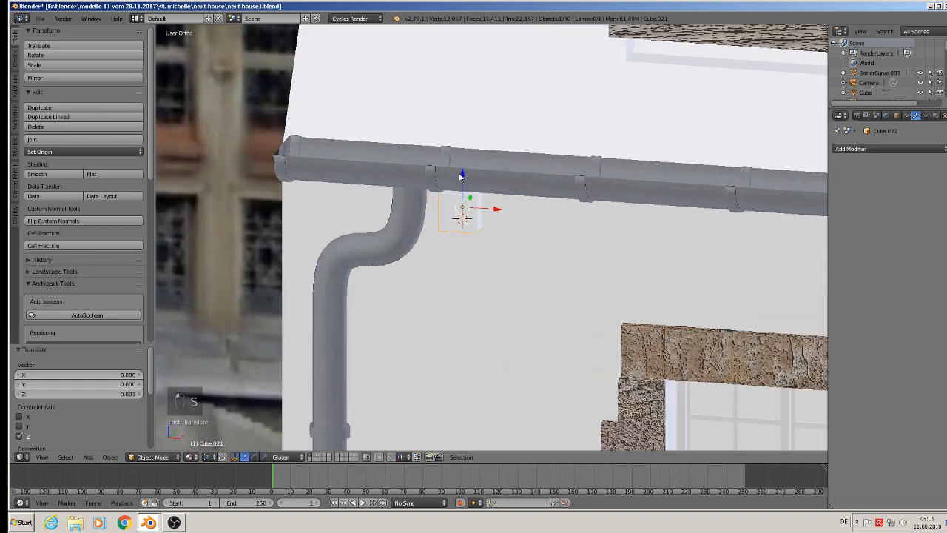
{"action": "middle_click_drag", "start_coordinate": [458, 176], "coordinate": [473, 194]}
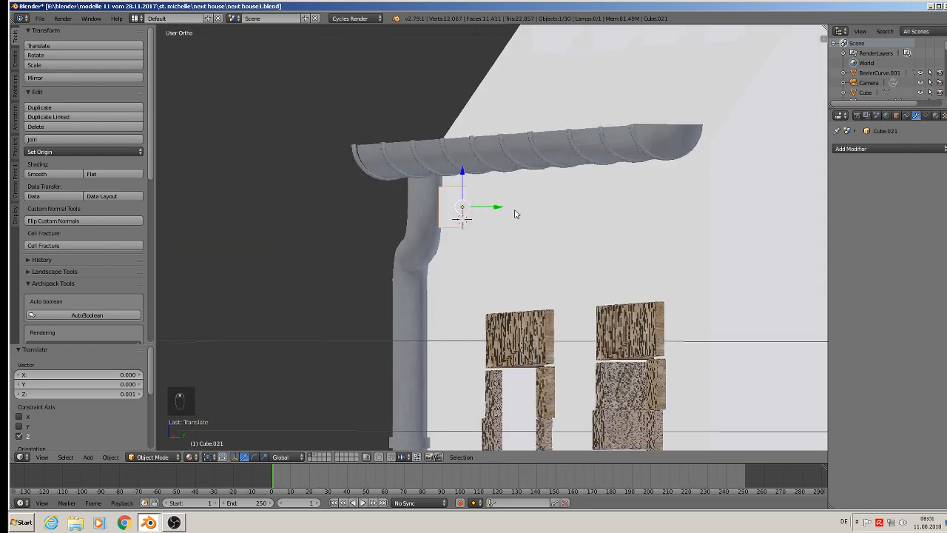
{"action": "left_click_drag", "start_coordinate": [515, 210], "coordinate": [440, 169]}
{"action": "scroll", "coordinate": [440, 169], "scroll_direction": "up", "scroll_amount": 6}
Divide the small block with one horizontal and one vertical loop cut through its middle.
{"action": "key", "text": "Tab"}
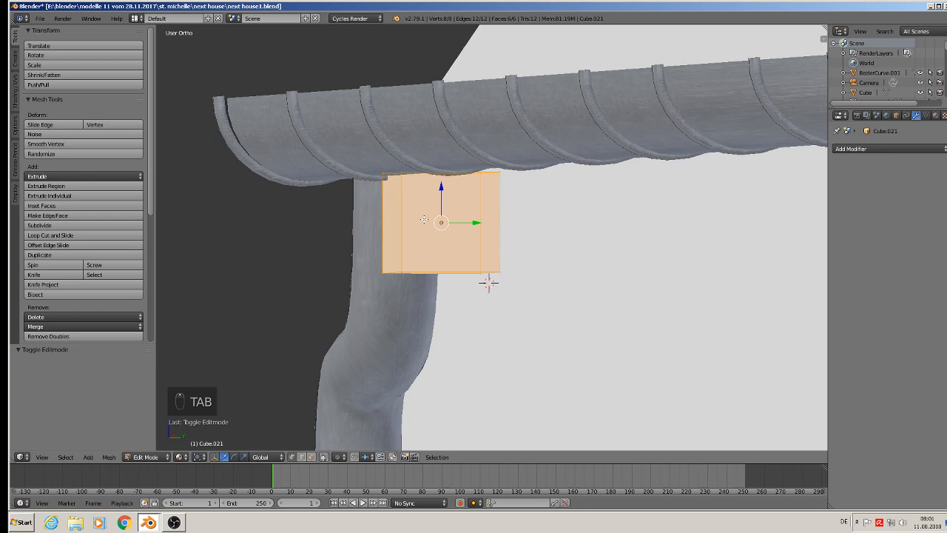
{"action": "key", "text": "ctrl+r"}
{"action": "left_click", "coordinate": [424, 219]}
{"action": "key", "text": "ctrl+r"}
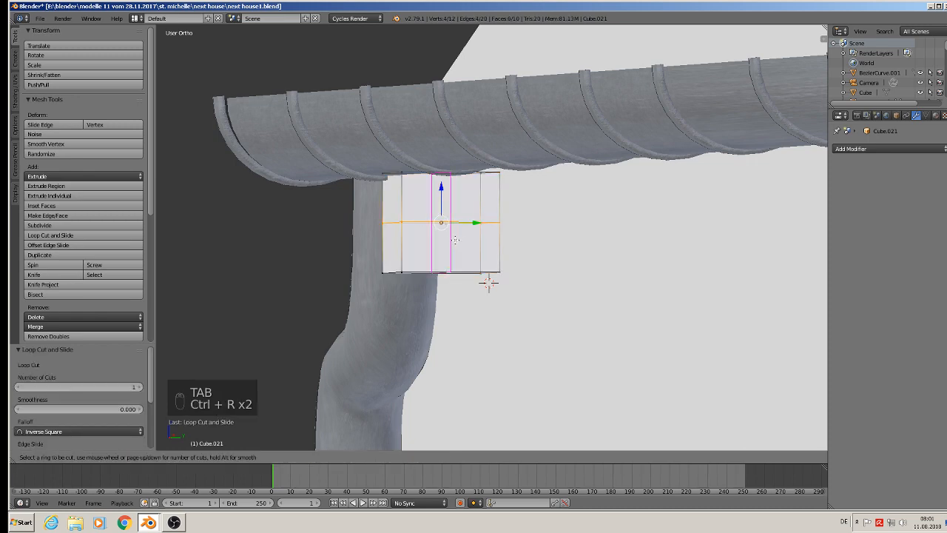
{"action": "left_click", "coordinate": [454, 240]}
{"action": "left_click", "coordinate": [454, 240]}
Round the block's lower front edge with a 4-segment bevel of amount 0.902.
{"action": "middle_click_drag", "start_coordinate": [414, 273], "coordinate": [432, 315]}
{"action": "right_click", "coordinate": [399, 270]}
{"action": "key", "text": "ctrl+b"}
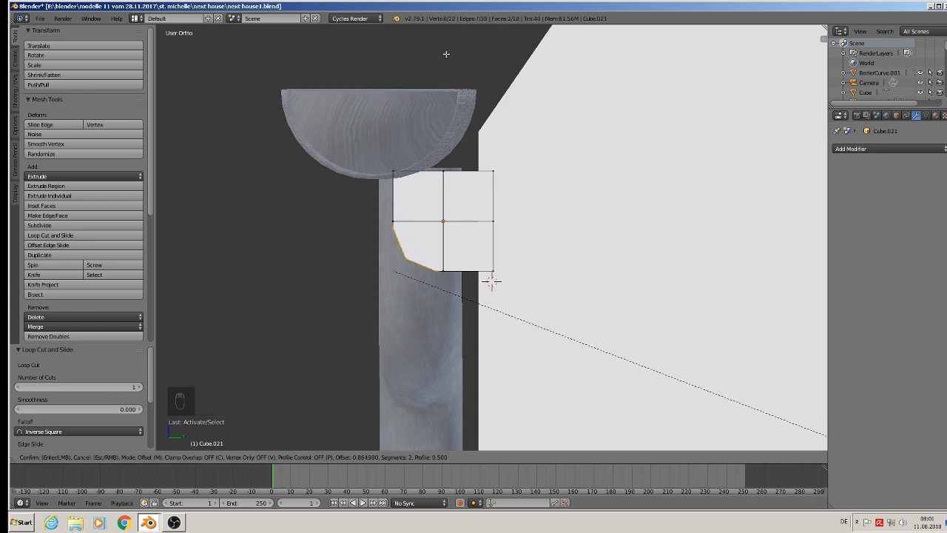
{"action": "scroll", "coordinate": [459, 67], "scroll_direction": "up", "scroll_amount": 3}
{"action": "left_click", "coordinate": [272, 387]}
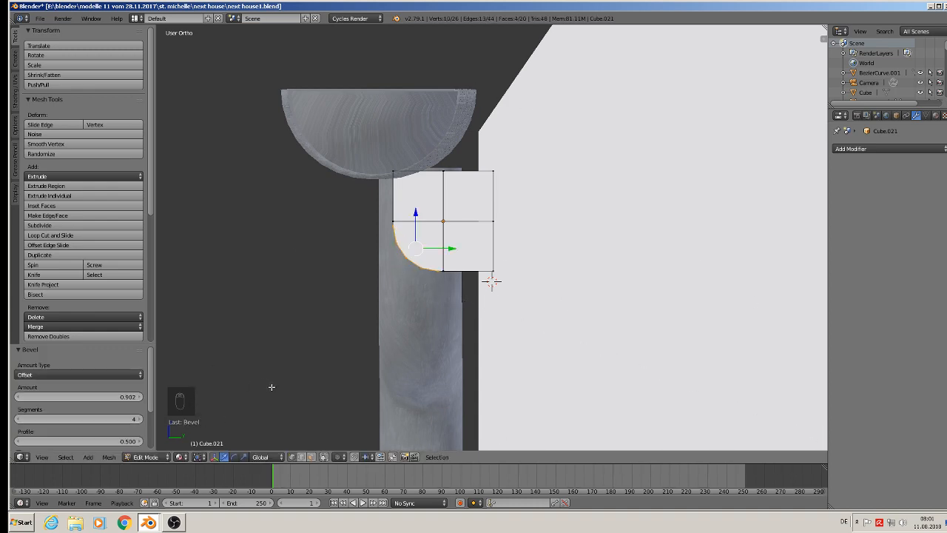
{"action": "key", "text": "Tab"}
{"action": "scroll", "coordinate": [297, 392], "scroll_direction": "down", "scroll_amount": 3}
{"action": "middle_click_drag", "start_coordinate": [366, 392], "coordinate": [457, 360]}
{"action": "scroll", "coordinate": [456, 361], "scroll_direction": "down", "scroll_amount": 2}
{"action": "scroll", "coordinate": [456, 360], "scroll_direction": "up", "scroll_amount": 1}
Unwrap all faces of the block with Smart UV Project at a 66.00 angle limit and shade it smooth.
{"action": "key", "text": "Tab"}
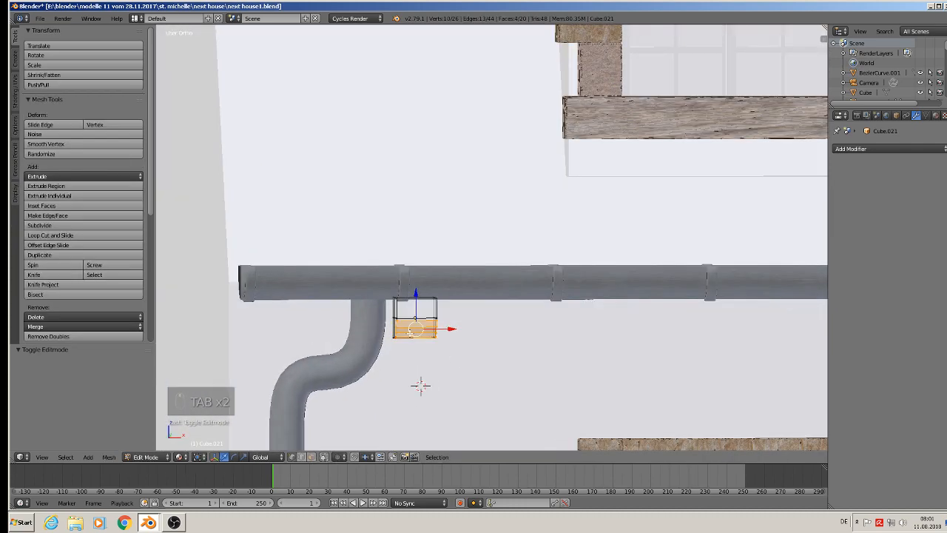
{"action": "scroll", "coordinate": [410, 333], "scroll_direction": "up", "scroll_amount": 5}
{"action": "right_click", "coordinate": [375, 287], "text": "alt"}
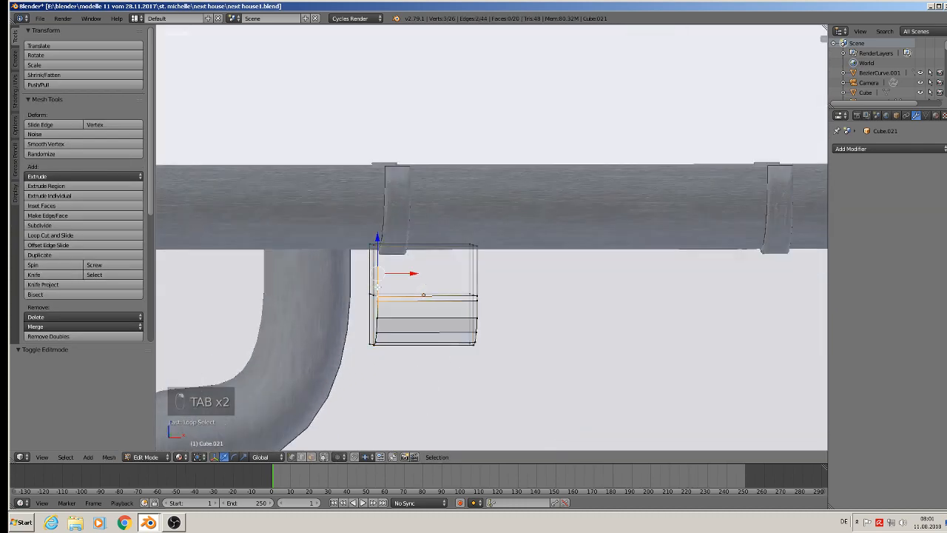
{"action": "key", "text": "a"}
{"action": "key", "text": "a"}
{"action": "key", "text": "a"}
{"action": "key", "text": "a"}
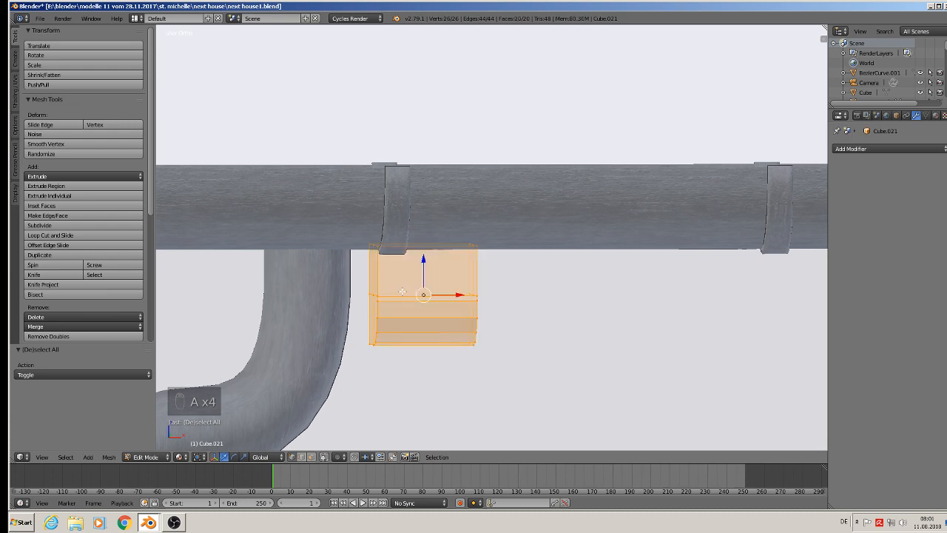
{"action": "key", "text": "u"}
{"action": "left_click", "coordinate": [385, 306]}
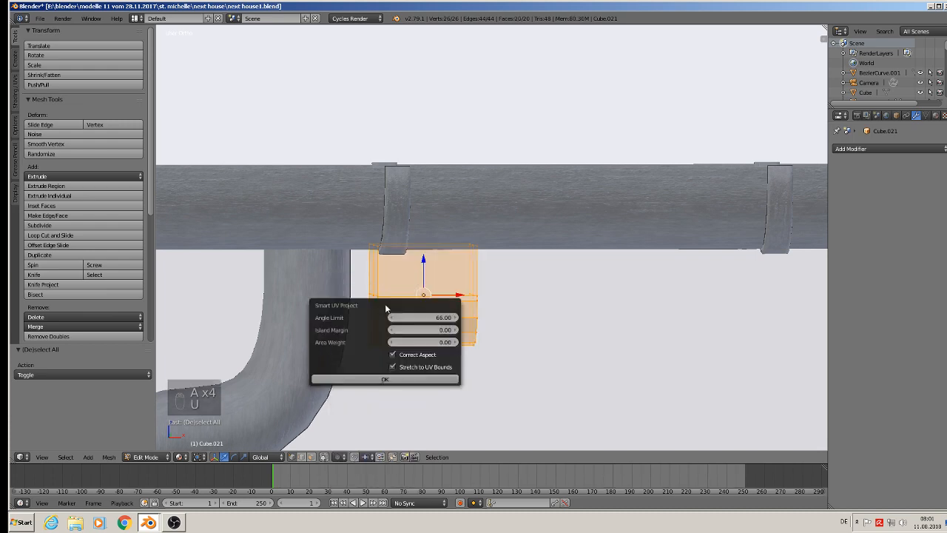
{"action": "left_click", "coordinate": [390, 380]}
{"action": "key", "text": "Tab"}
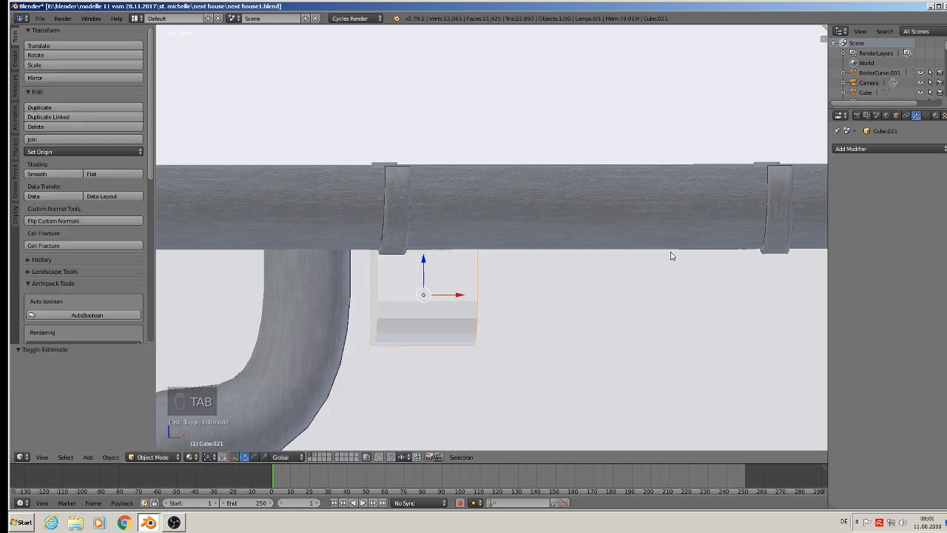
{"action": "left_click", "coordinate": [37, 174]}
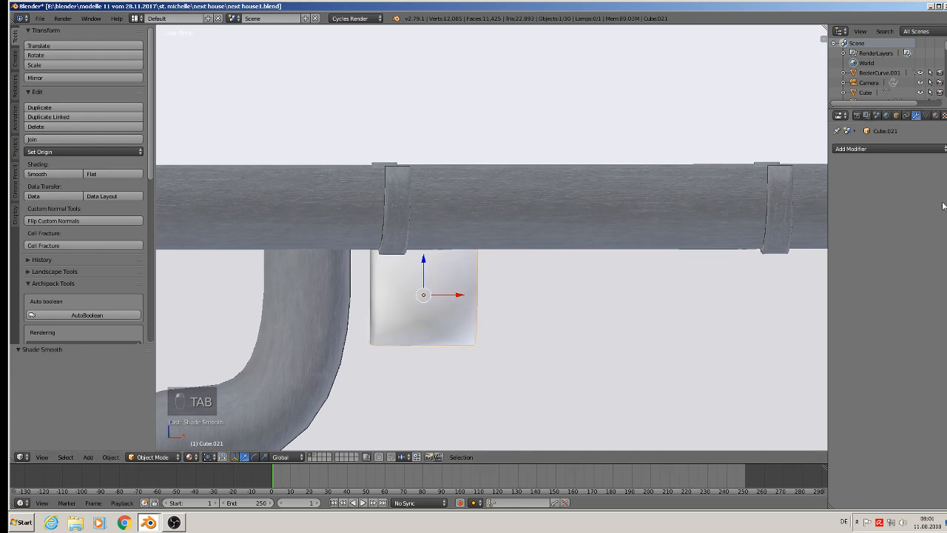
Add a horizontal loop cut across the block's upper half and move it 0.001 up to its top edge.
{"action": "key", "text": "Tab"}
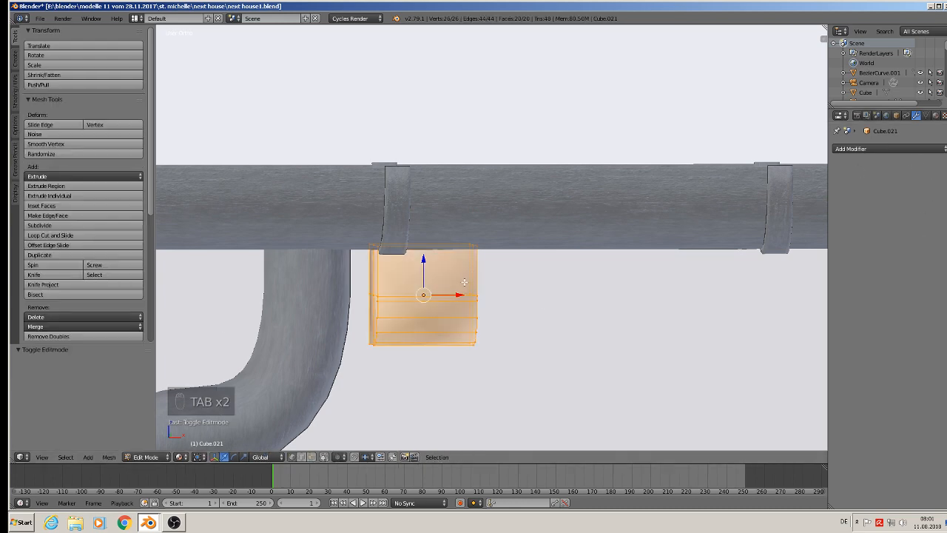
{"action": "key", "text": "ctrl+r"}
{"action": "left_click", "coordinate": [465, 281]}
{"action": "left_click", "coordinate": [465, 282]}
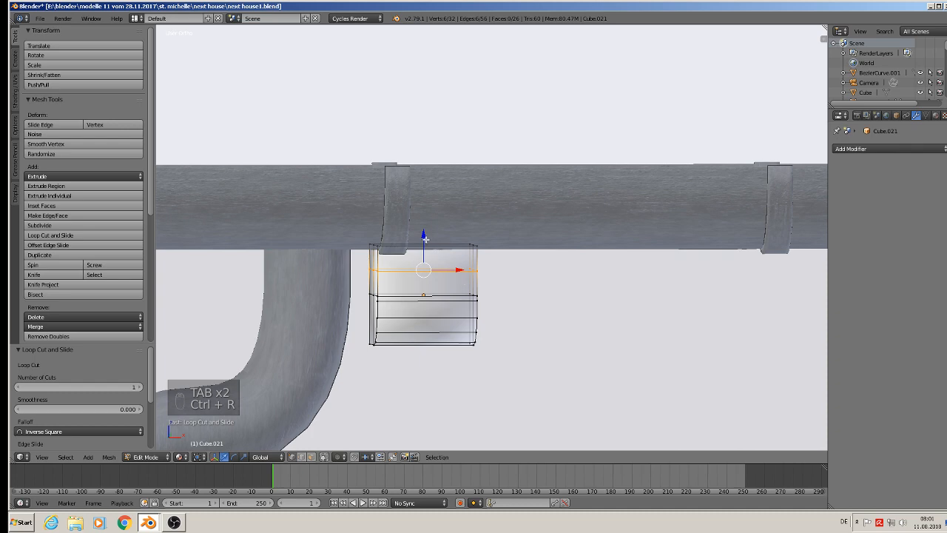
{"action": "left_click_drag", "start_coordinate": [425, 239], "coordinate": [420, 219]}
Add two vertical loop cuts to the block and slide one close to each side edge.
{"action": "key", "text": "ctrl+r"}
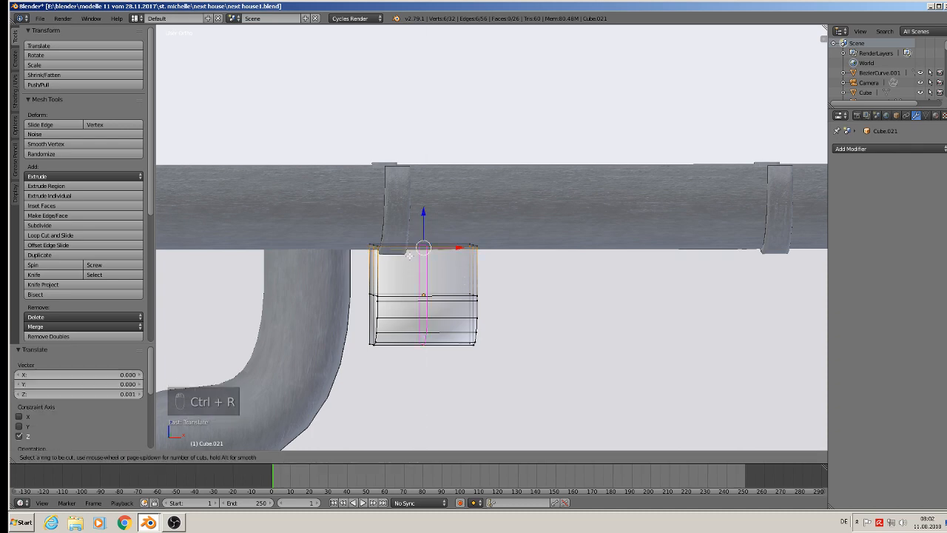
{"action": "left_click", "coordinate": [409, 255]}
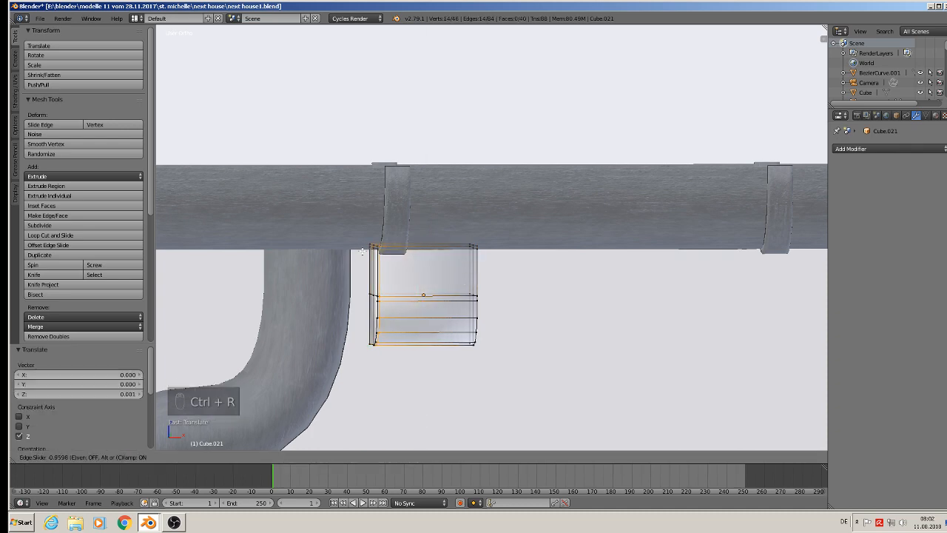
{"action": "left_click", "coordinate": [363, 253]}
{"action": "key", "text": "ctrl+r"}
{"action": "left_click", "coordinate": [463, 242]}
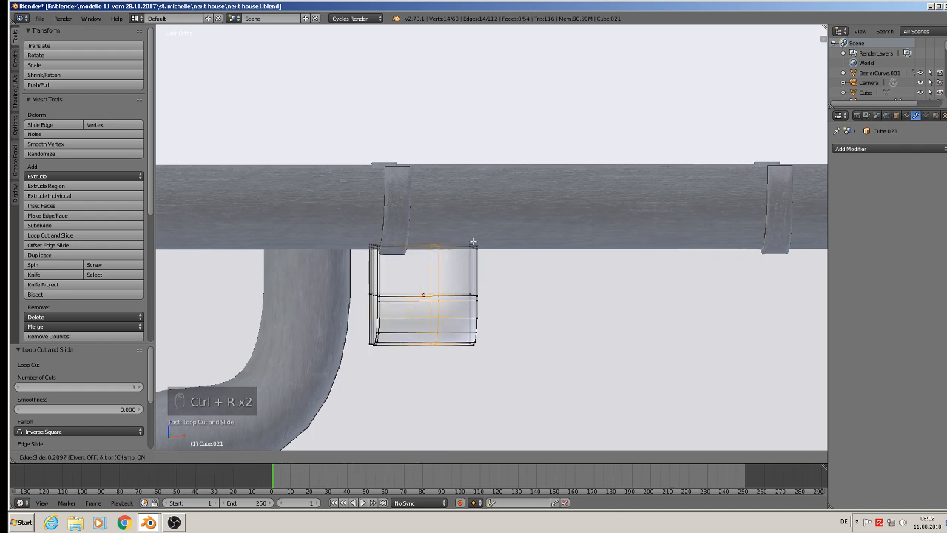
{"action": "left_click", "coordinate": [509, 247]}
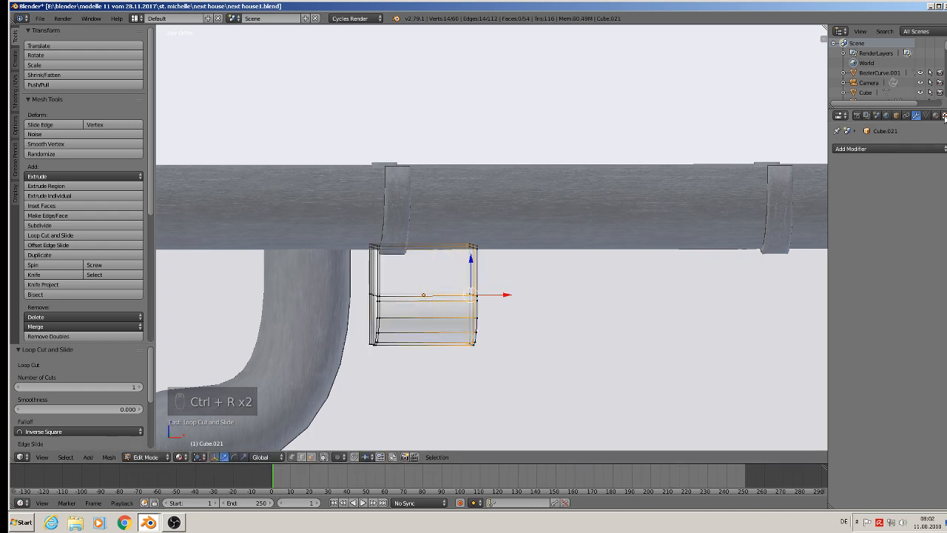
Assign the existing material "stone 2" to the block and leave mesh editing.
{"action": "left_click", "coordinate": [935, 116]}
{"action": "left_click", "coordinate": [838, 193]}
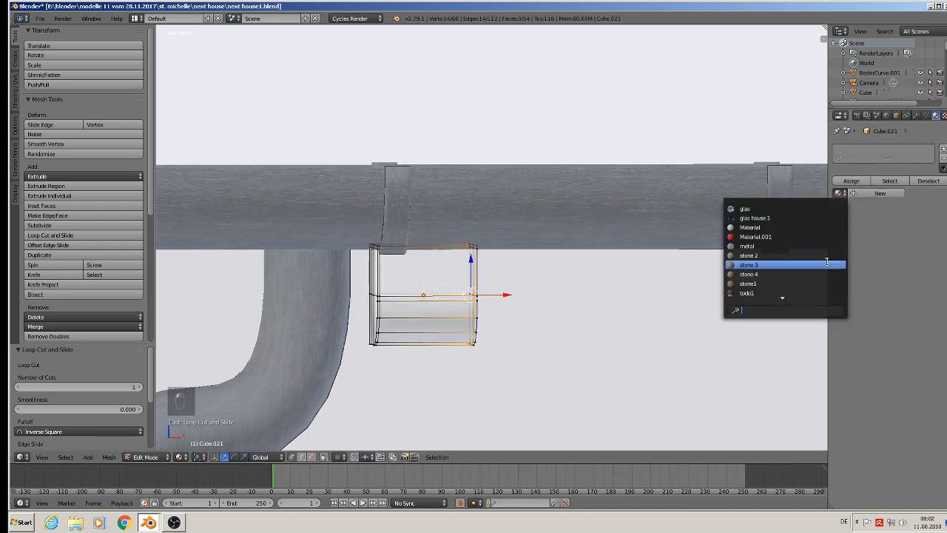
{"action": "left_click", "coordinate": [820, 255]}
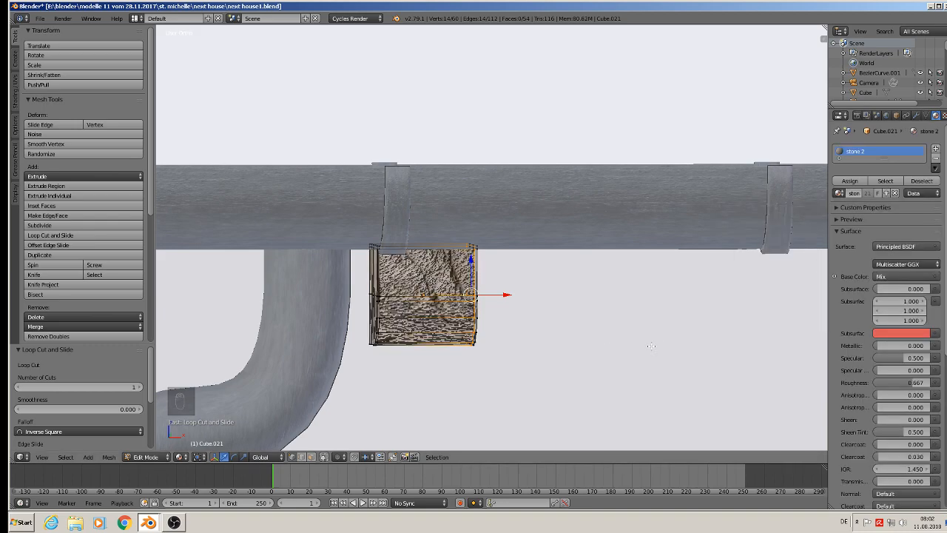
{"action": "key", "text": "Tab"}
Duplicate the stone block twice, placing one copy about 0.024 back along negative X at the gutter's end and another 0.009 inward from it.
{"action": "scroll", "coordinate": [518, 355], "scroll_direction": "down", "scroll_amount": 3}
{"action": "scroll", "coordinate": [505, 355], "scroll_direction": "down", "scroll_amount": 3}
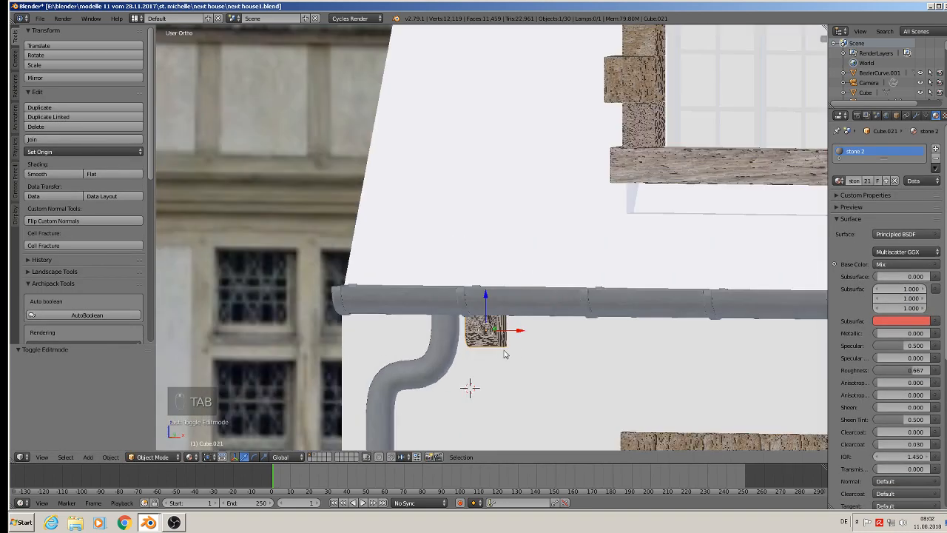
{"action": "scroll", "coordinate": [562, 364], "scroll_direction": "down", "scroll_amount": 6}
{"action": "middle_click_drag", "start_coordinate": [631, 381], "coordinate": [450, 292], "text": "shift"}
{"action": "middle_click_drag", "start_coordinate": [450, 292], "coordinate": [492, 307]}
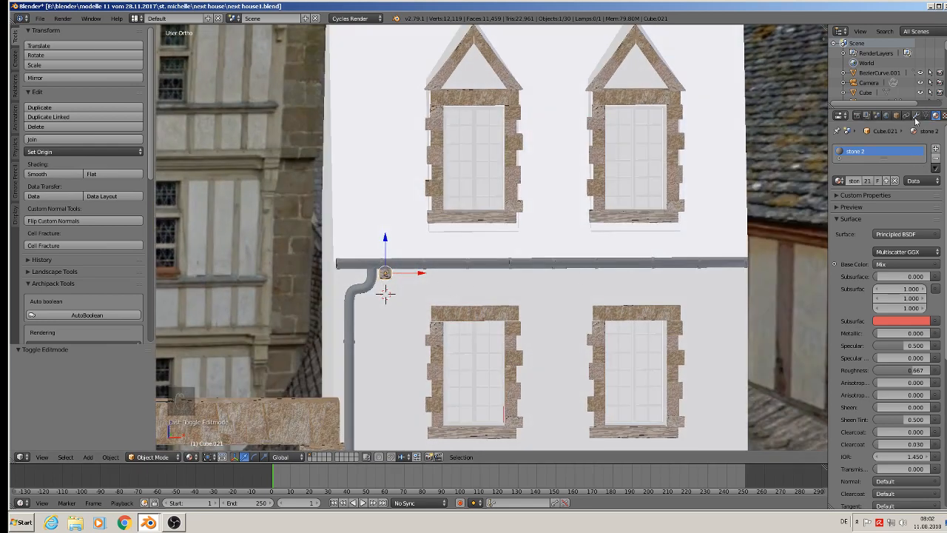
{"action": "scroll", "coordinate": [403, 291], "scroll_direction": "up", "scroll_amount": 2}
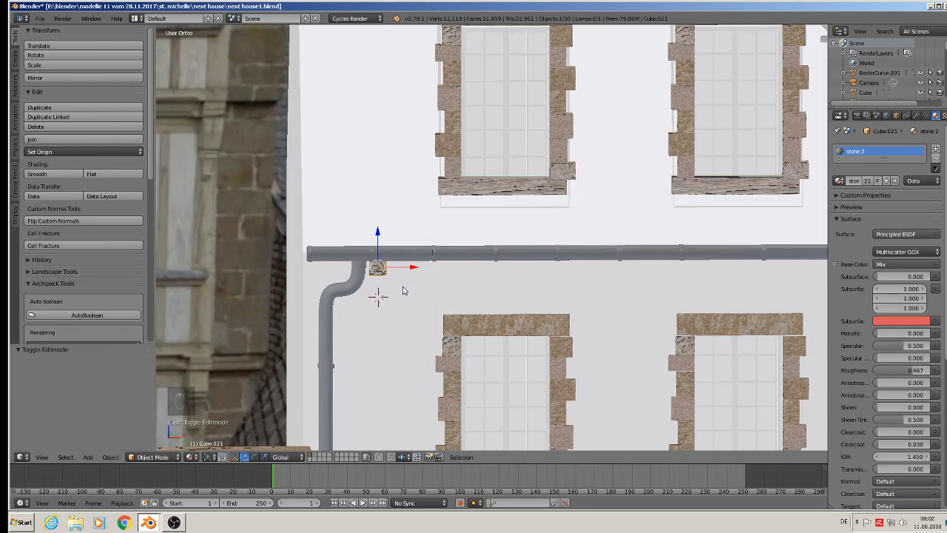
{"action": "key", "text": "shift+d"}
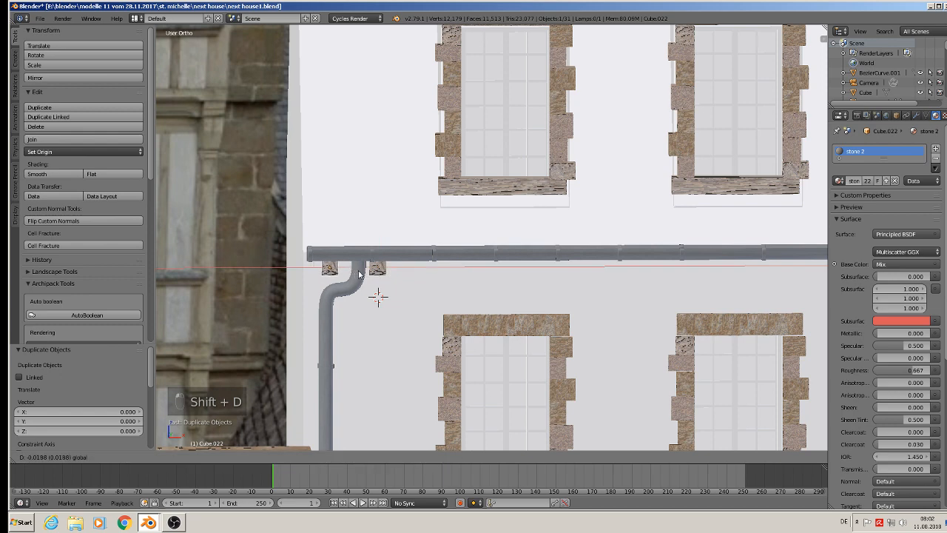
{"action": "left_click", "coordinate": [344, 265]}
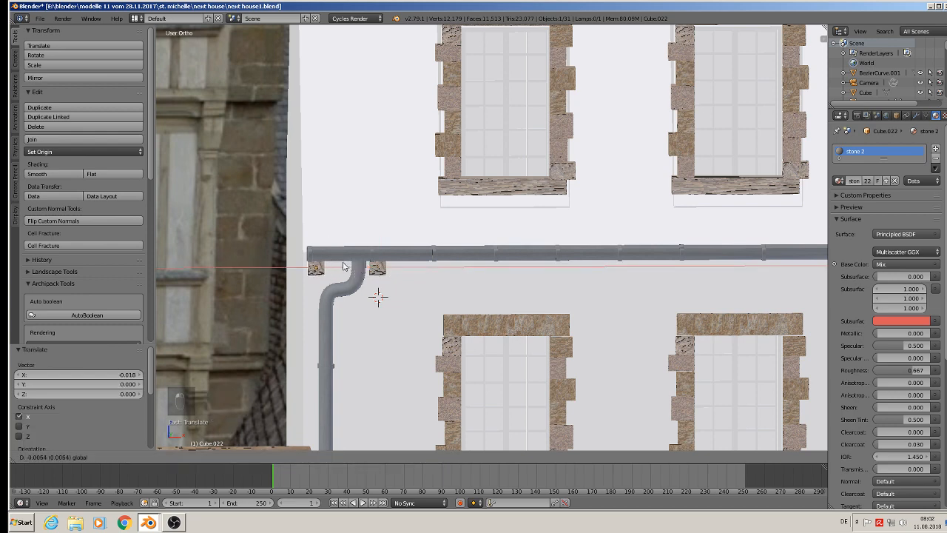
{"action": "key", "text": "shift+d"}
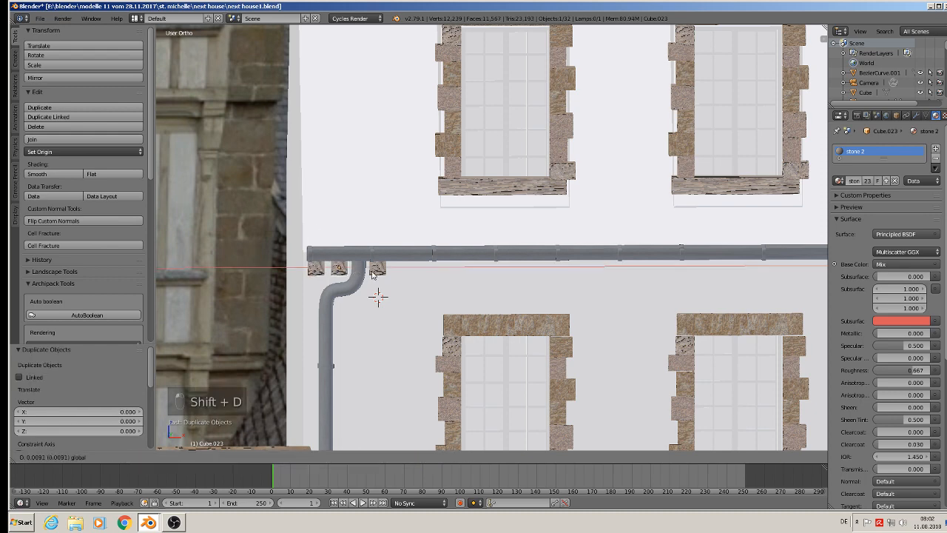
{"action": "left_click", "coordinate": [373, 274]}
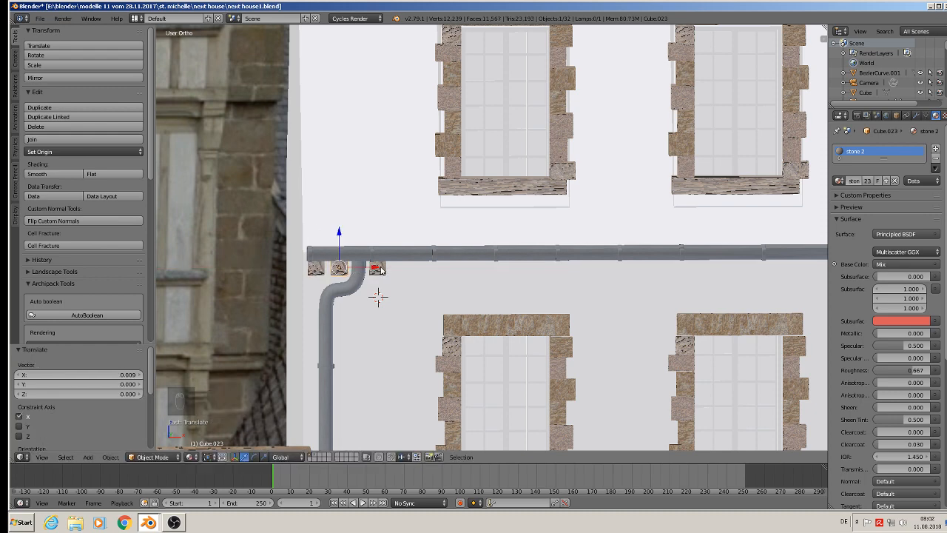
Add an Array modifier to the stone bracket on the inner side of the downpipe, with a relative X offset of -1.500.
{"action": "right_click", "coordinate": [378, 269]}
{"action": "left_click", "coordinate": [916, 116]}
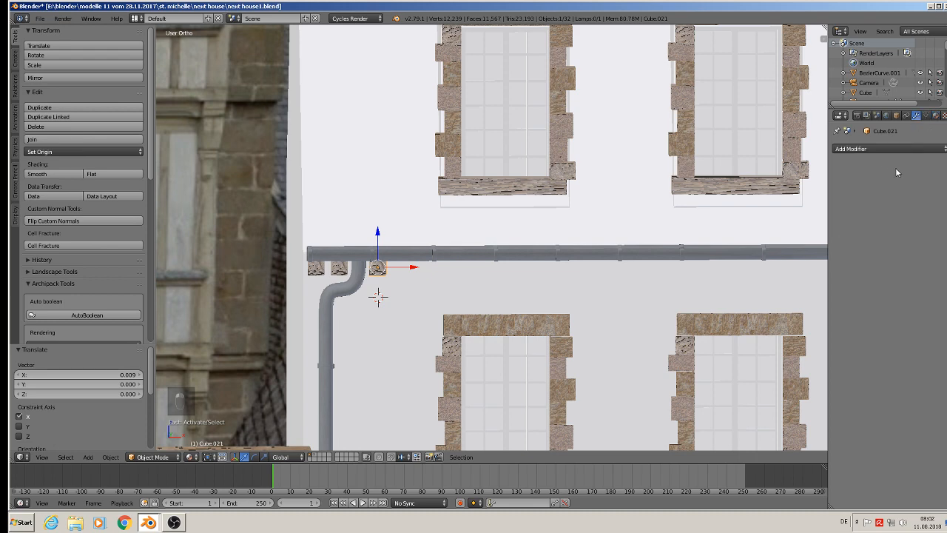
{"action": "left_click", "coordinate": [879, 152]}
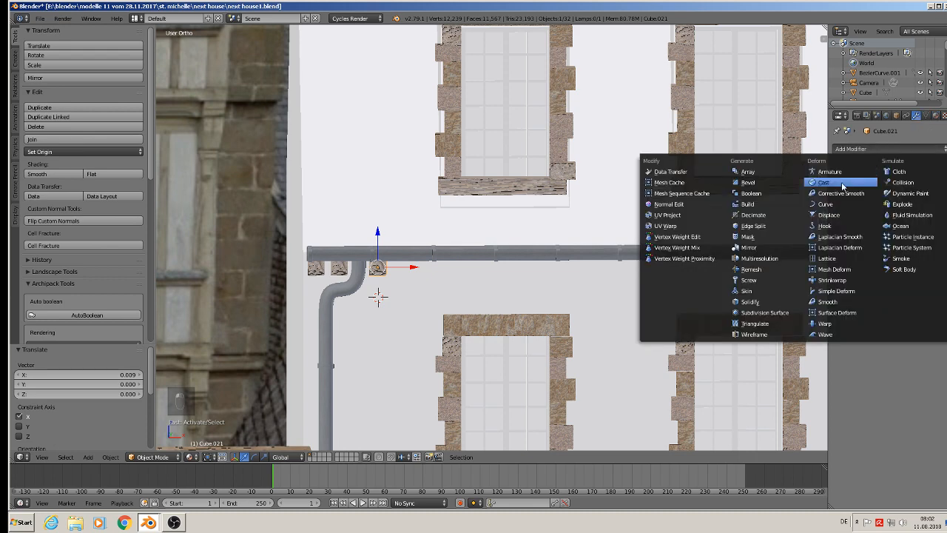
{"action": "left_click", "coordinate": [782, 171]}
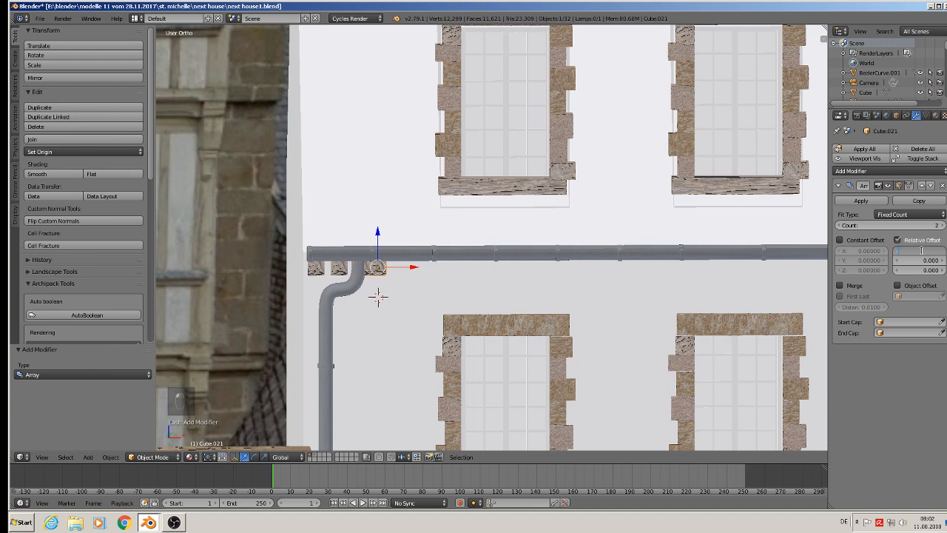
{"action": "type", "text": ".4"}
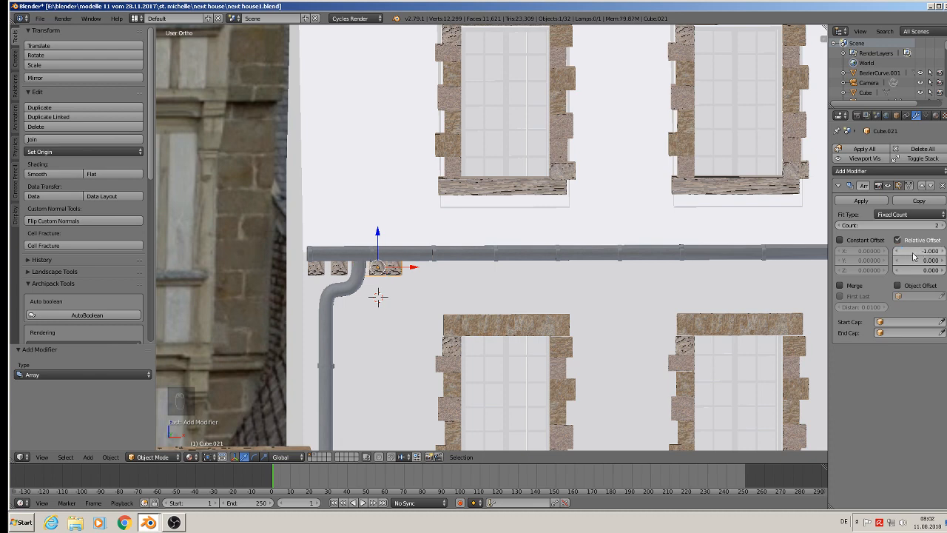
{"action": "key", "text": "Return"}
{"action": "left_click", "coordinate": [897, 251]}
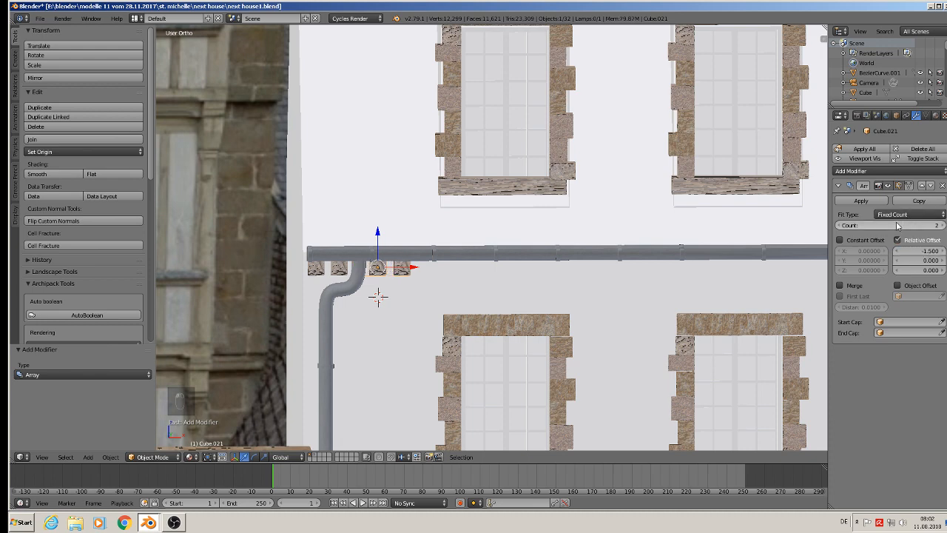
Set the bracket array's count to 22 so the row runs along the full gutter, and clear the selection.
{"action": "left_click_drag", "start_coordinate": [896, 225], "coordinate": [909, 224]}
{"action": "scroll", "coordinate": [717, 225], "scroll_direction": "down", "scroll_amount": 4}
{"action": "middle_click_drag", "start_coordinate": [694, 234], "coordinate": [569, 242], "text": "shift"}
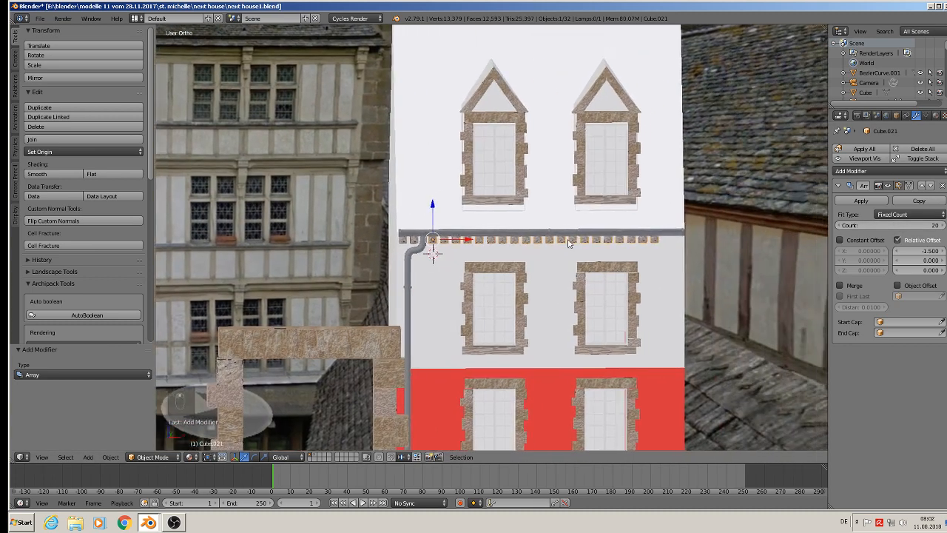
{"action": "scroll", "coordinate": [568, 241], "scroll_direction": "up", "scroll_amount": 1}
{"action": "left_click_drag", "start_coordinate": [907, 224], "coordinate": [914, 224]}
{"action": "key", "text": "a"}
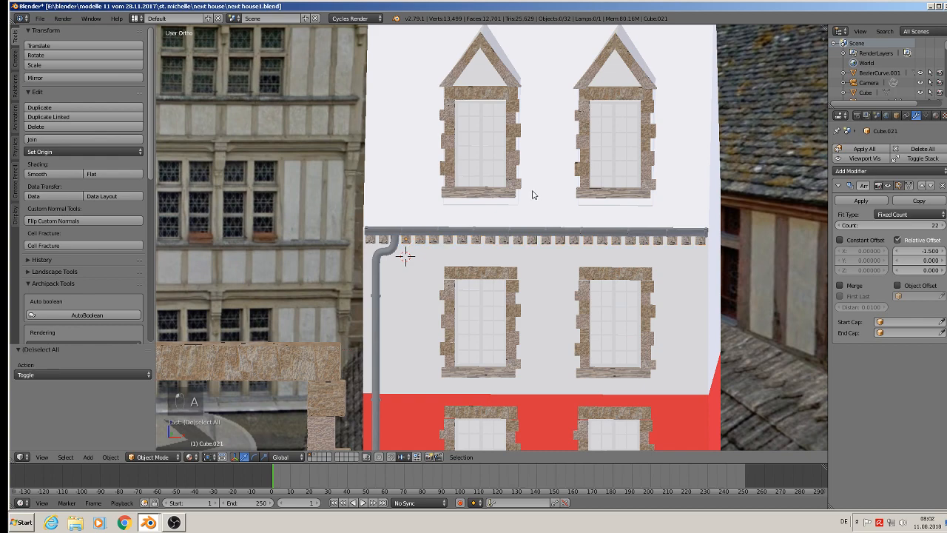
Leave all objects deselected and save the house file.
{"action": "key", "text": "Tab"}
{"action": "key", "text": "Tab"}
{"action": "key", "text": "a"}
{"action": "middle_click_drag", "start_coordinate": [560, 241], "coordinate": [494, 275]}
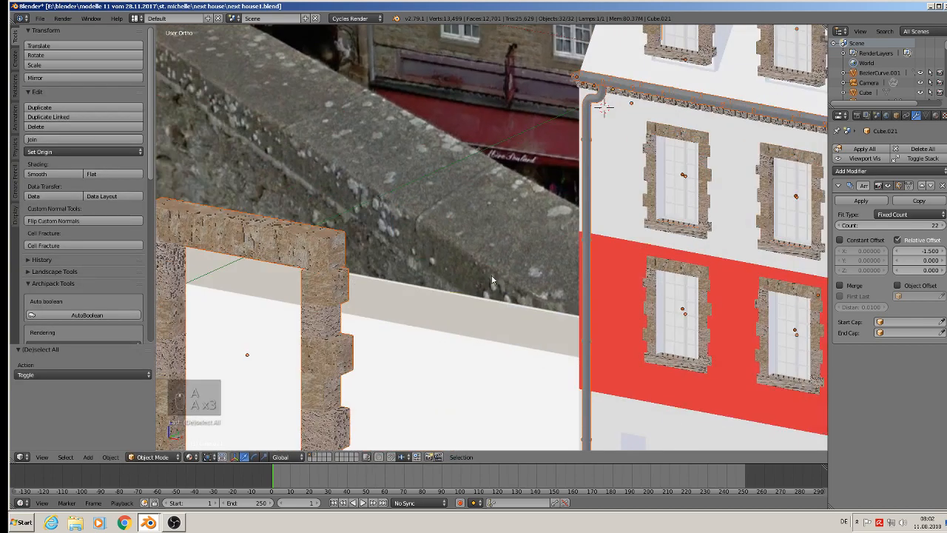
{"action": "scroll", "coordinate": [540, 247], "scroll_direction": "down", "scroll_amount": 2}
{"action": "key", "text": "a"}
{"action": "scroll", "coordinate": [547, 236], "scroll_direction": "down", "scroll_amount": 3}
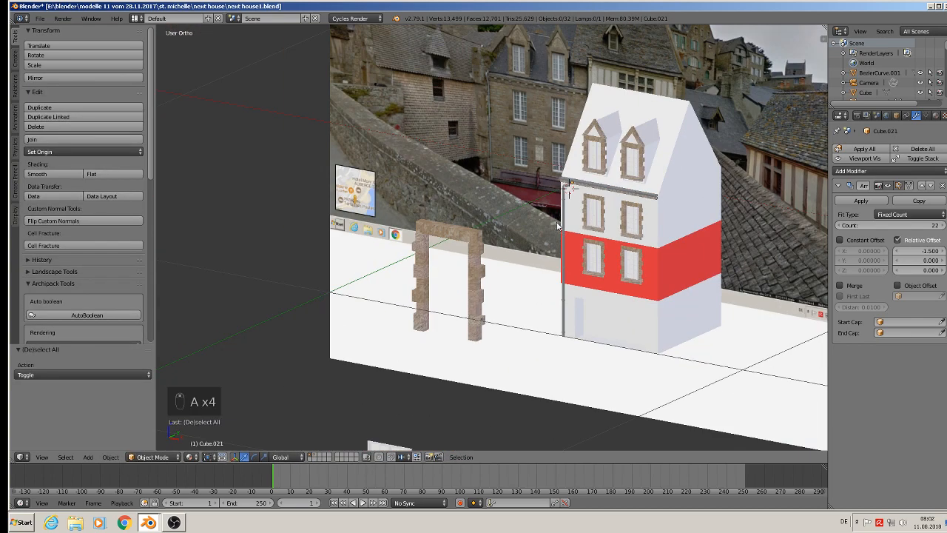
{"action": "left_click", "coordinate": [35, 16]}
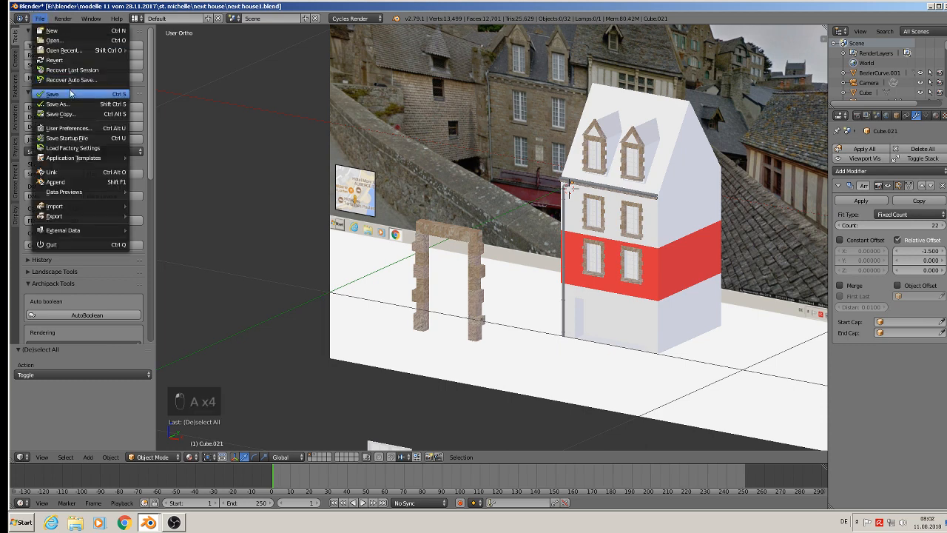
Move the free-standing stone frame and the small detached window object to layer 2.
{"action": "right_click", "coordinate": [477, 239]}
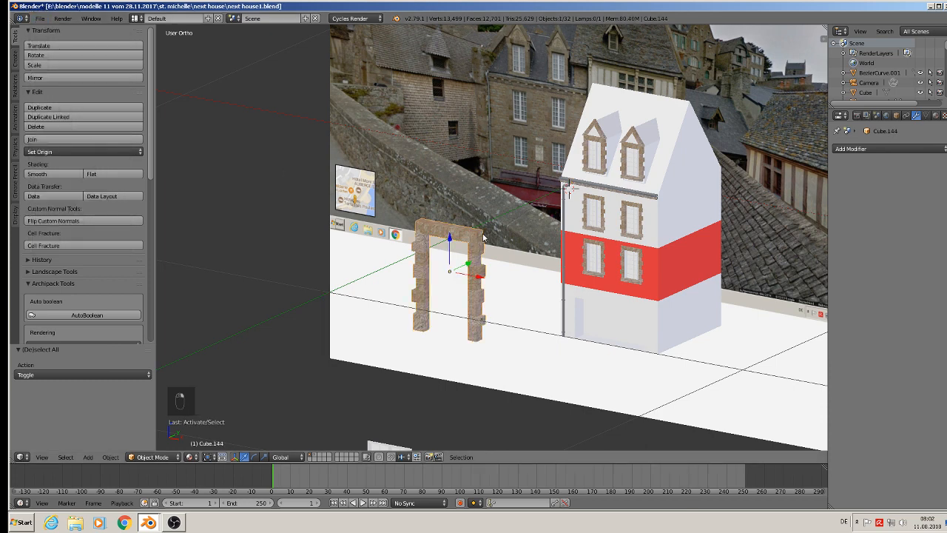
{"action": "key", "text": "m"}
{"action": "left_click", "coordinate": [571, 253]}
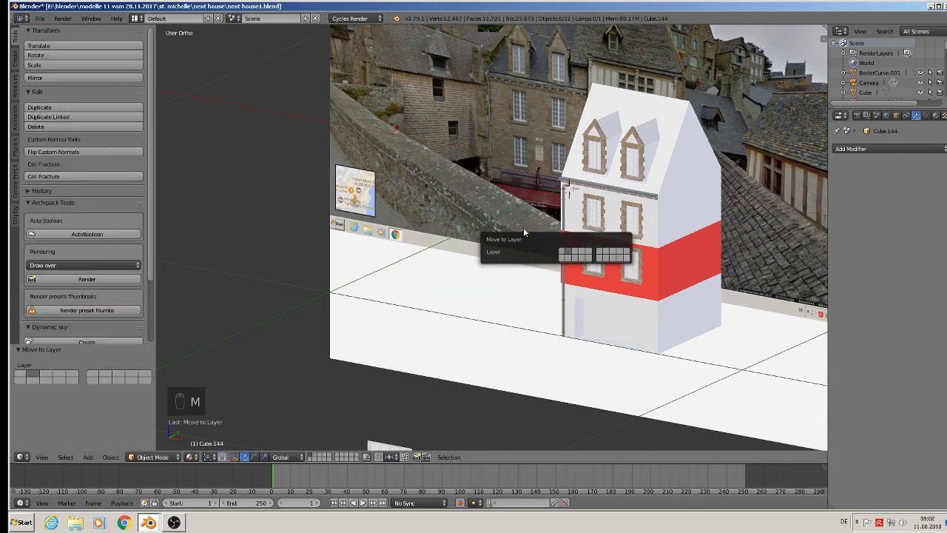
{"action": "middle_click_drag", "start_coordinate": [574, 90], "coordinate": [440, 287], "text": "shift"}
{"action": "scroll", "coordinate": [424, 268], "scroll_direction": "down", "scroll_amount": 5}
{"action": "scroll", "coordinate": [428, 241], "scroll_direction": "down", "scroll_amount": 3}
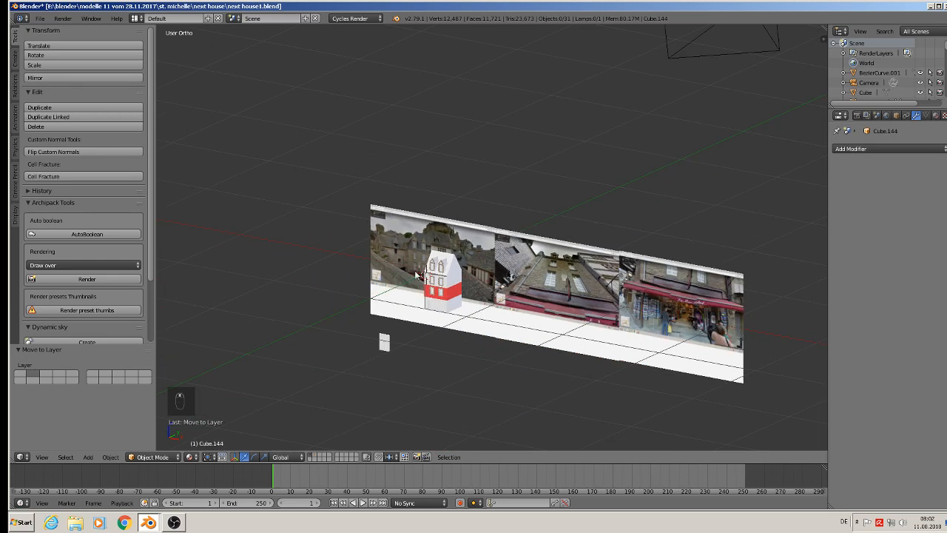
{"action": "right_click", "coordinate": [383, 345]}
{"action": "key", "text": "m"}
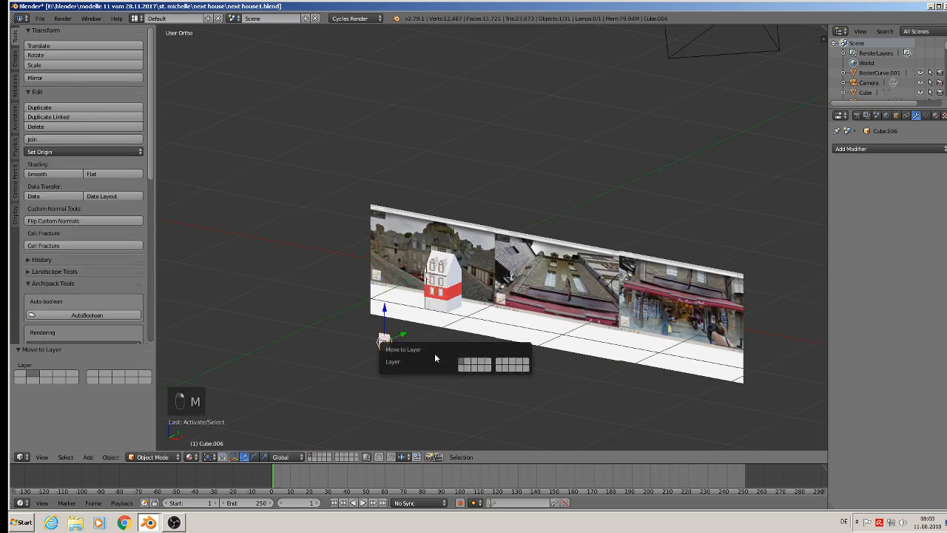
{"action": "left_click", "coordinate": [471, 365]}
{"action": "scroll", "coordinate": [411, 254], "scroll_direction": "up", "scroll_amount": 5}
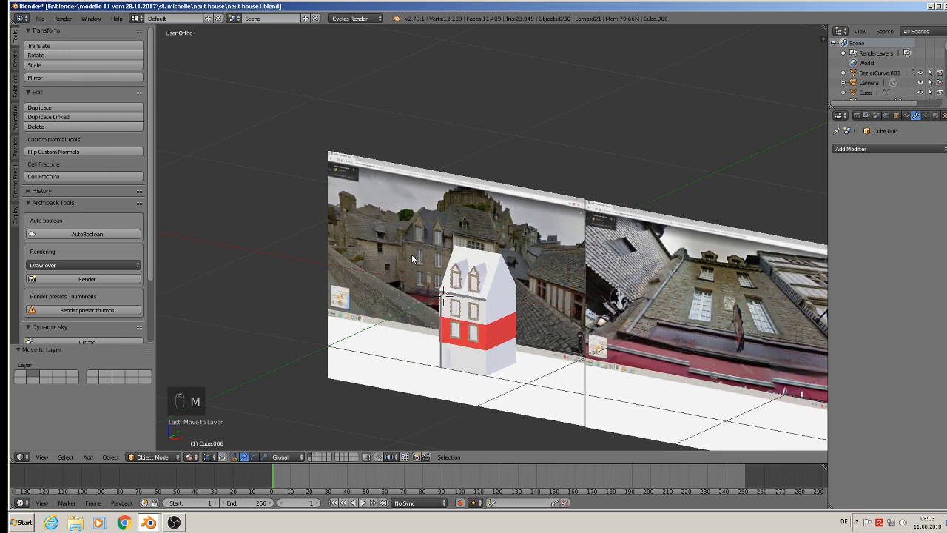
Add a third material slot to the house body and create a new material in it with a Principled BSDF surface.
{"action": "scroll", "coordinate": [469, 262], "scroll_direction": "up", "scroll_amount": 4}
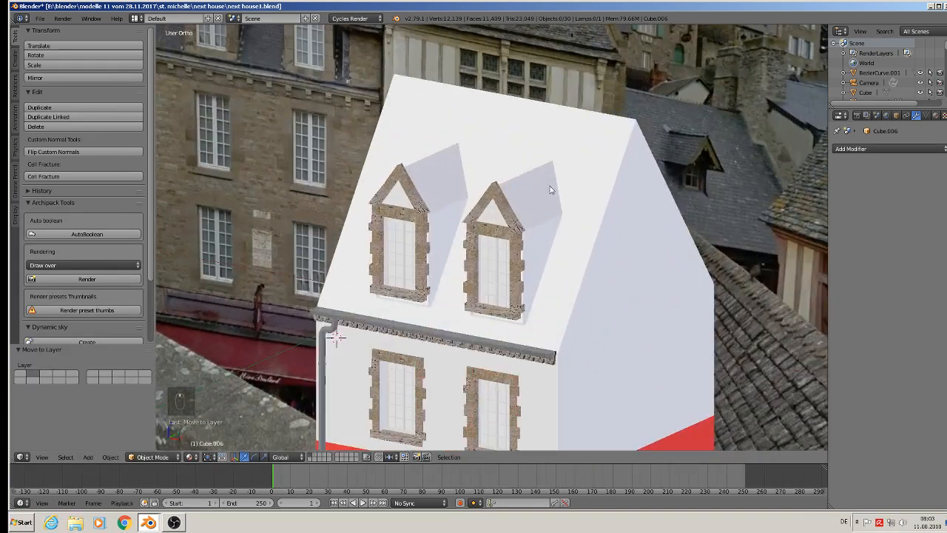
{"action": "scroll", "coordinate": [549, 190], "scroll_direction": "down", "scroll_amount": 3}
{"action": "right_click", "coordinate": [560, 191]}
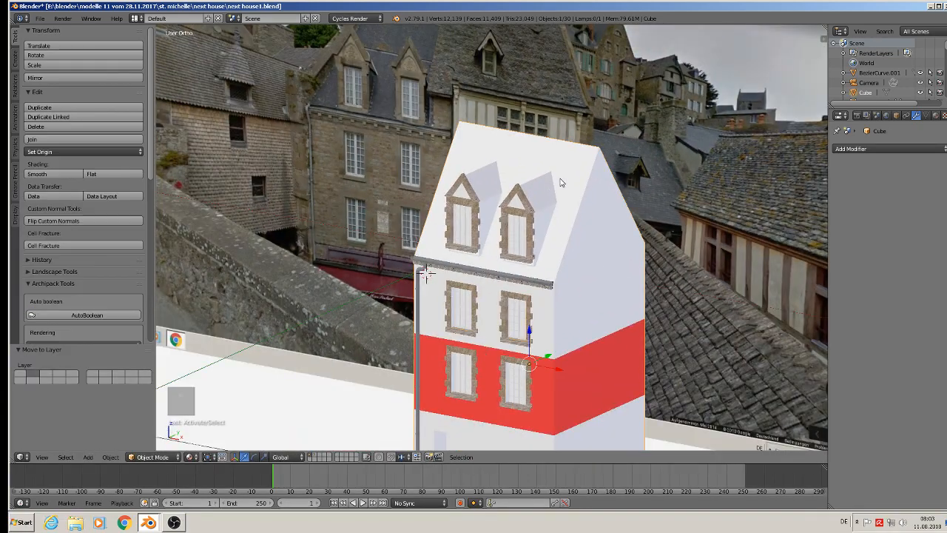
{"action": "left_click", "coordinate": [935, 115]}
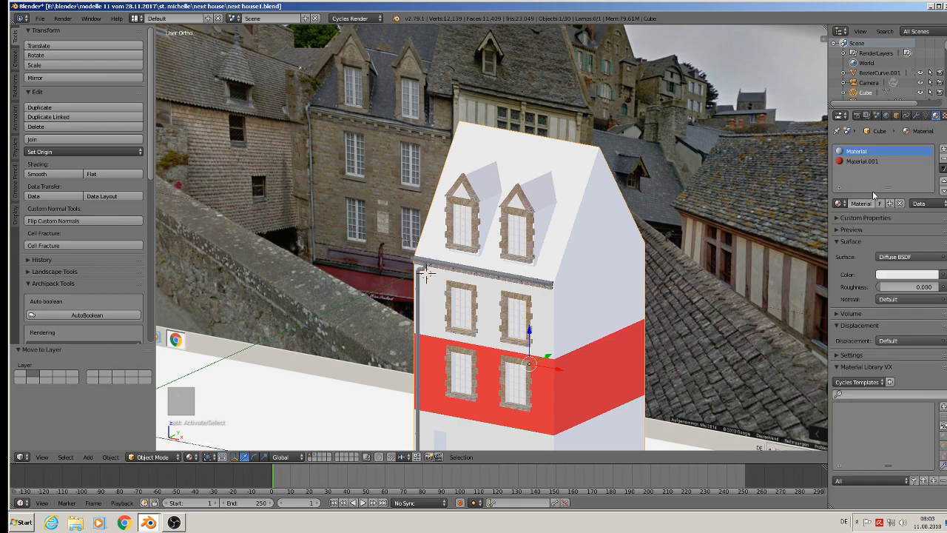
{"action": "left_click", "coordinate": [943, 149]}
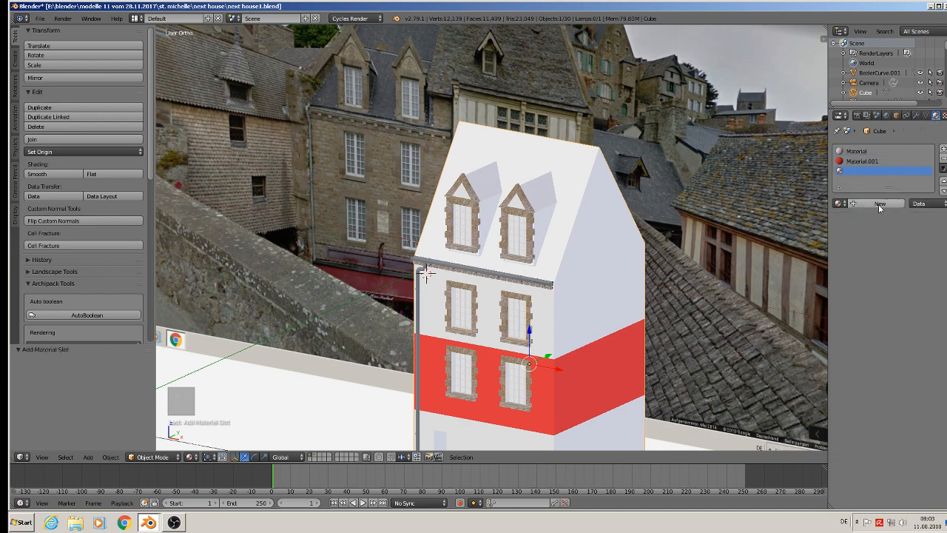
{"action": "left_click", "coordinate": [838, 203]}
{"action": "scroll", "coordinate": [821, 221], "scroll_direction": "down", "scroll_amount": 14}
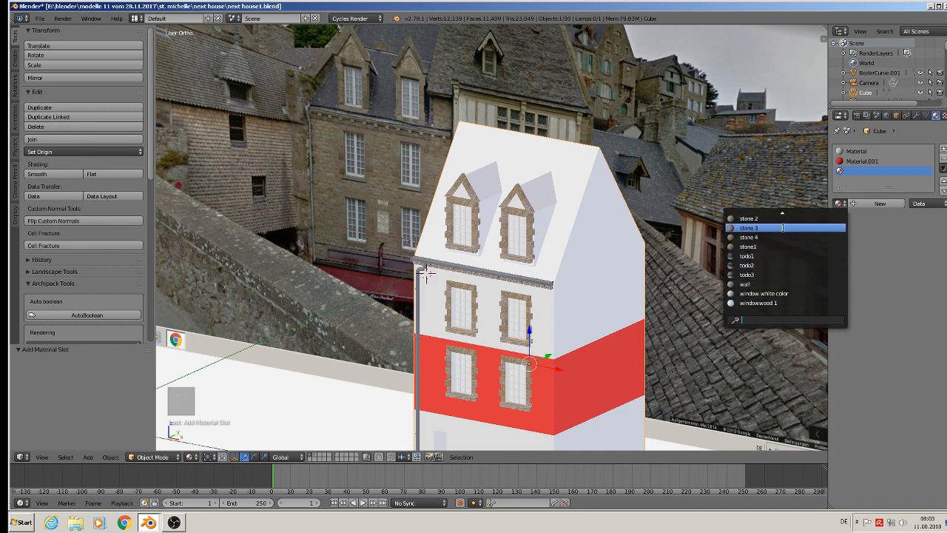
{"action": "scroll", "coordinate": [785, 233], "scroll_direction": "up", "scroll_amount": 6}
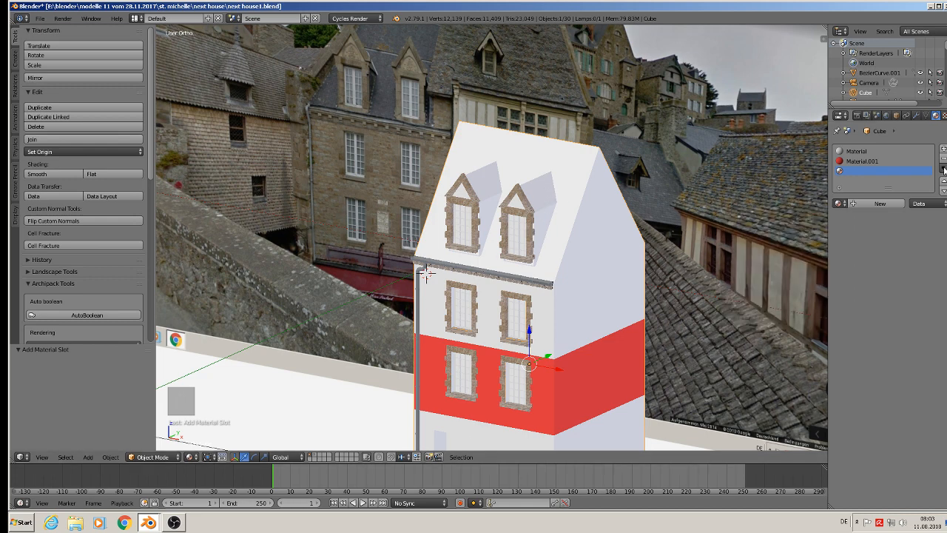
{"action": "left_click", "coordinate": [880, 204]}
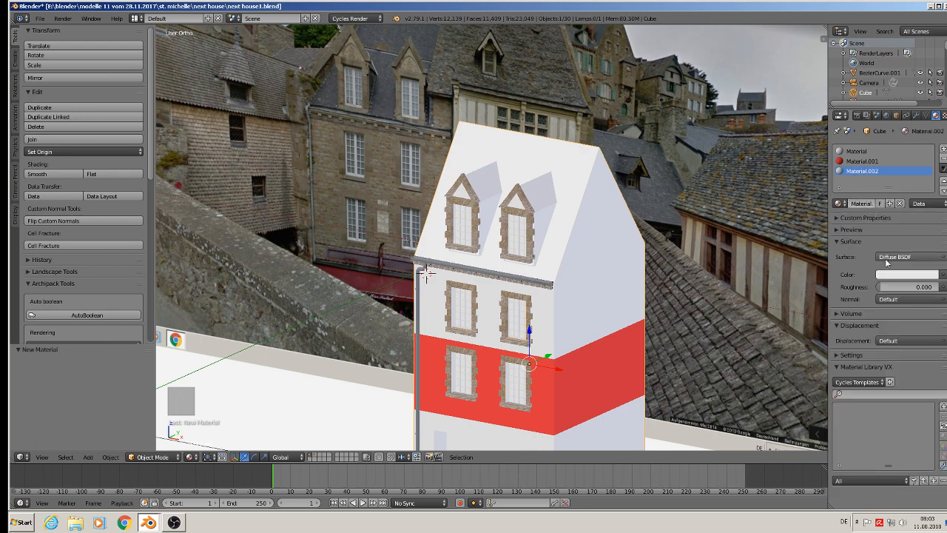
{"action": "left_click", "coordinate": [886, 261]}
{"action": "left_click", "coordinate": [854, 162]}
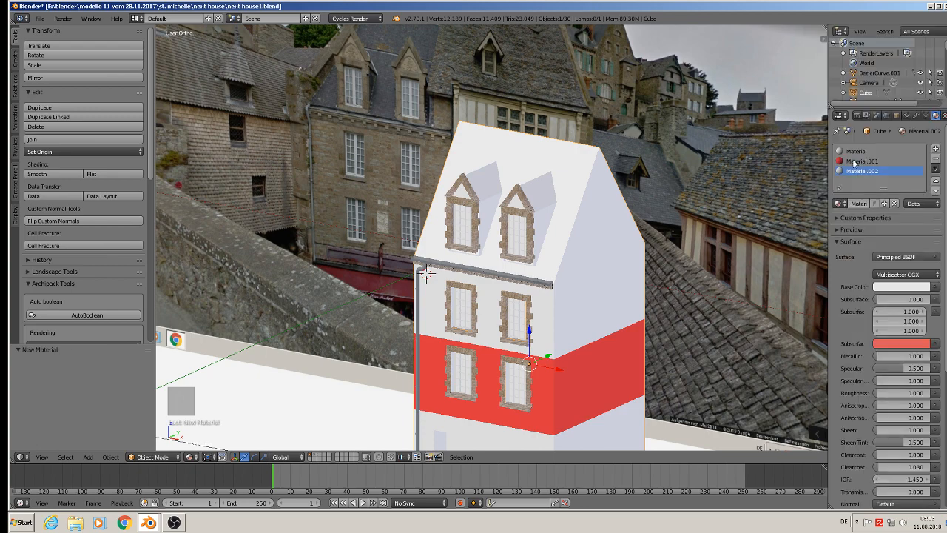
Use TexturesCom_RooftilesSlate0045_1_seamless_S.jpg from the textur folder as the new material's base color Image Texture and set its roughness to 0.870.
{"action": "left_click", "coordinate": [934, 288]}
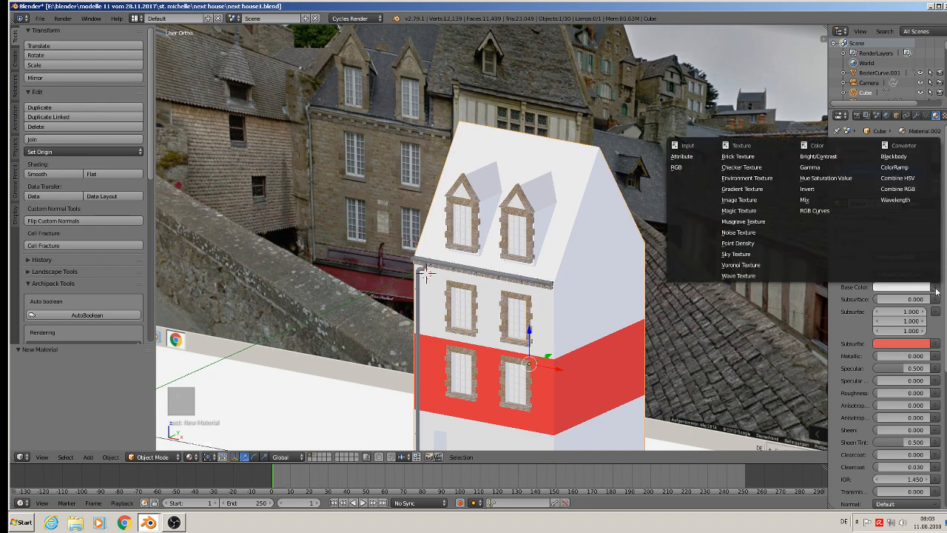
{"action": "left_click", "coordinate": [736, 200]}
{"action": "left_click", "coordinate": [919, 302]}
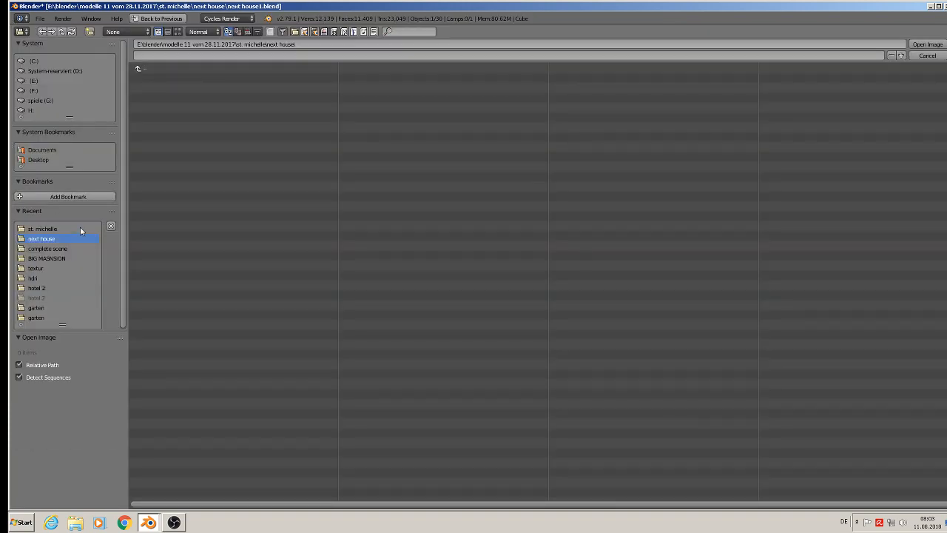
{"action": "left_click", "coordinate": [36, 267]}
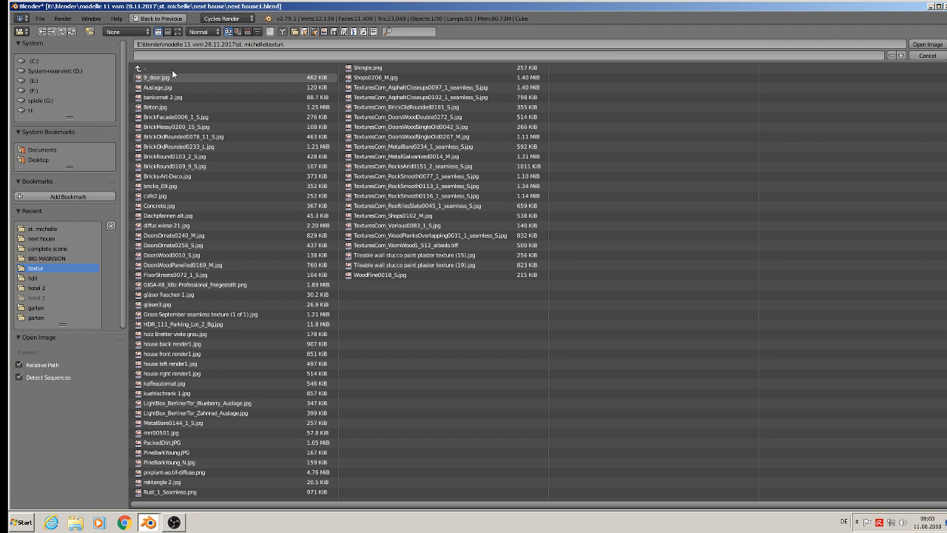
{"action": "left_click", "coordinate": [178, 32]}
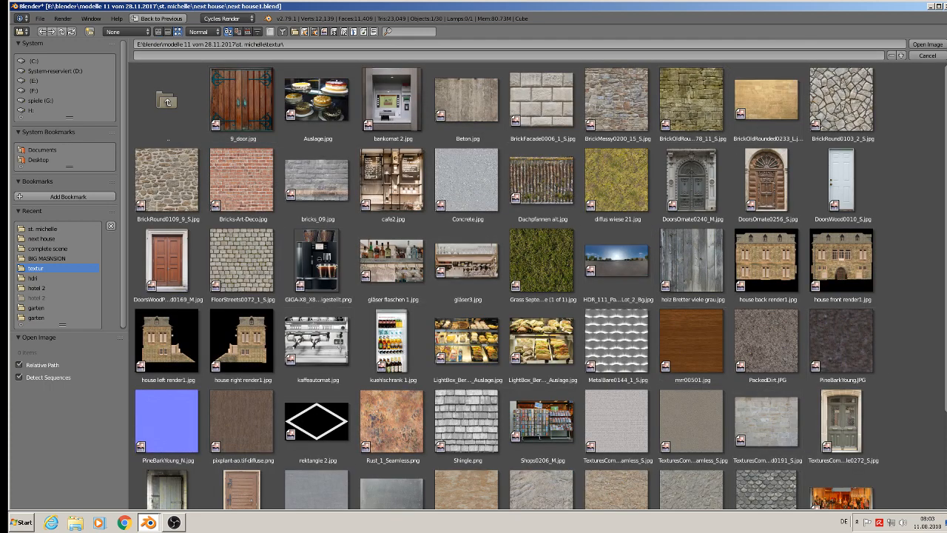
{"action": "scroll", "coordinate": [540, 284], "scroll_direction": "down", "scroll_amount": 5}
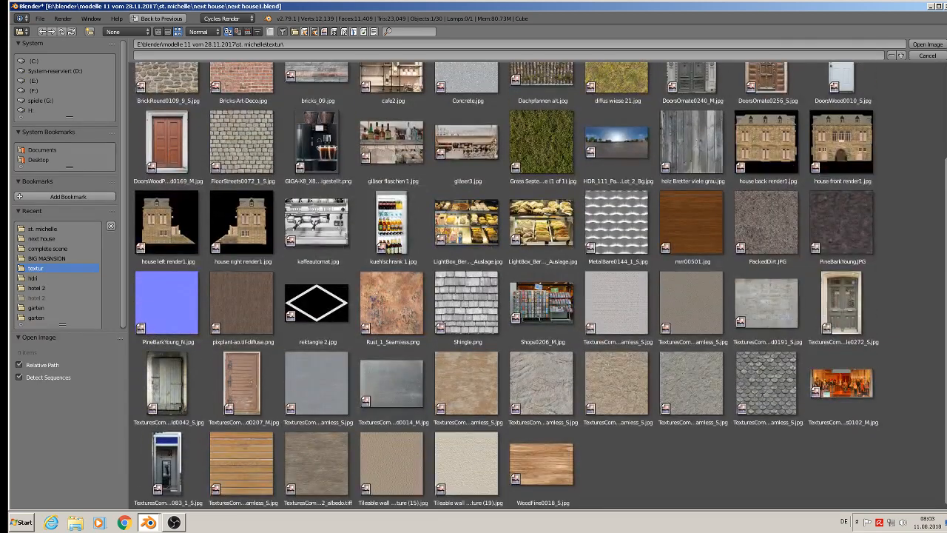
{"action": "double_click", "coordinate": [766, 377]}
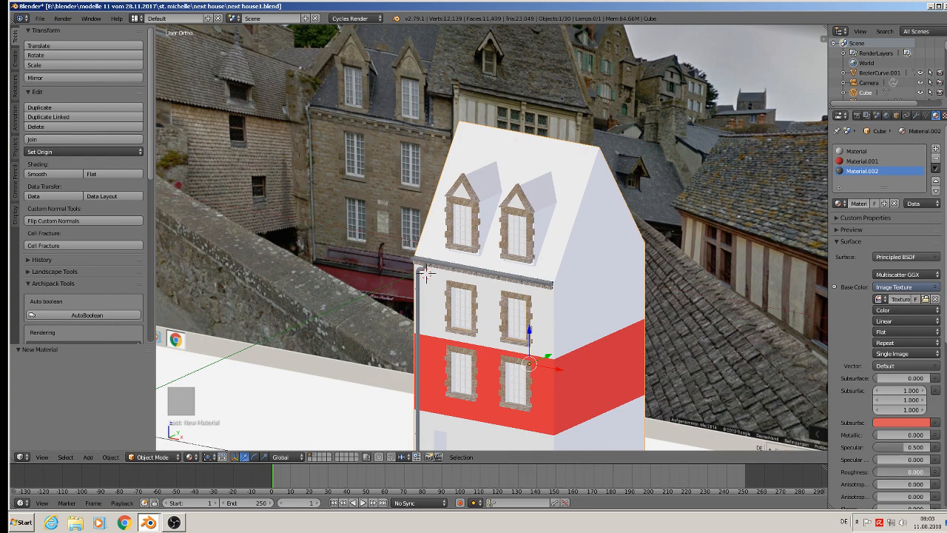
{"action": "left_click_drag", "start_coordinate": [876, 472], "coordinate": [914, 472]}
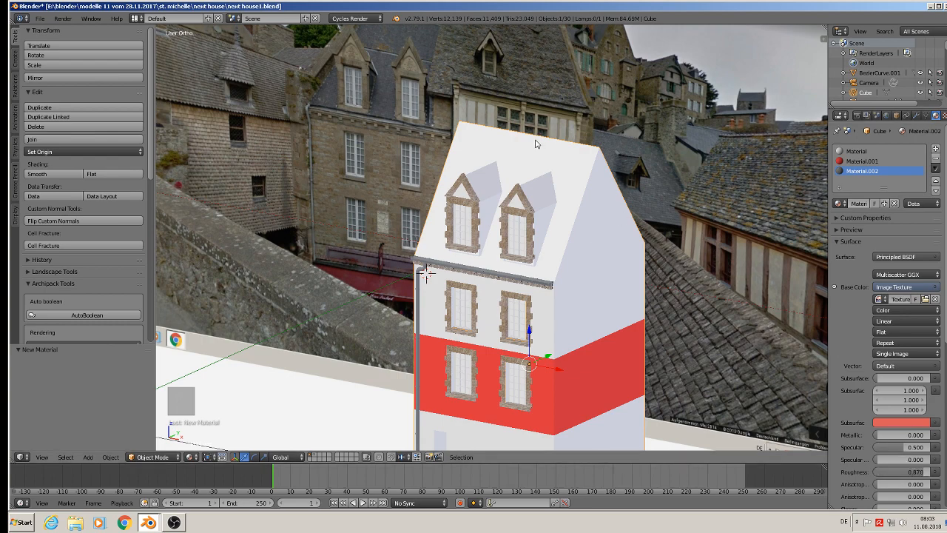
Select all faces of the front and rear roof slopes on the house body in face select mode.
{"action": "scroll", "coordinate": [540, 146], "scroll_direction": "up", "scroll_amount": 3}
{"action": "key", "text": "Tab"}
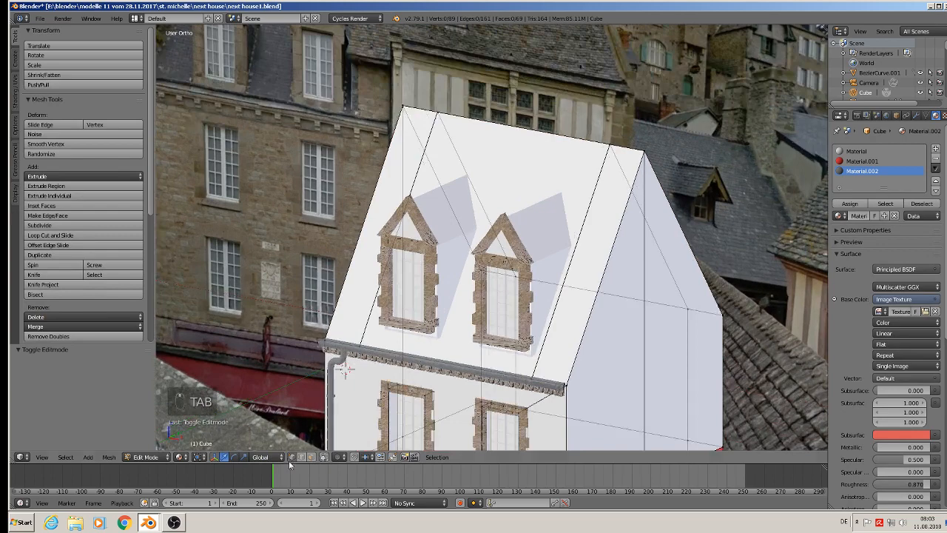
{"action": "left_click", "coordinate": [321, 457]}
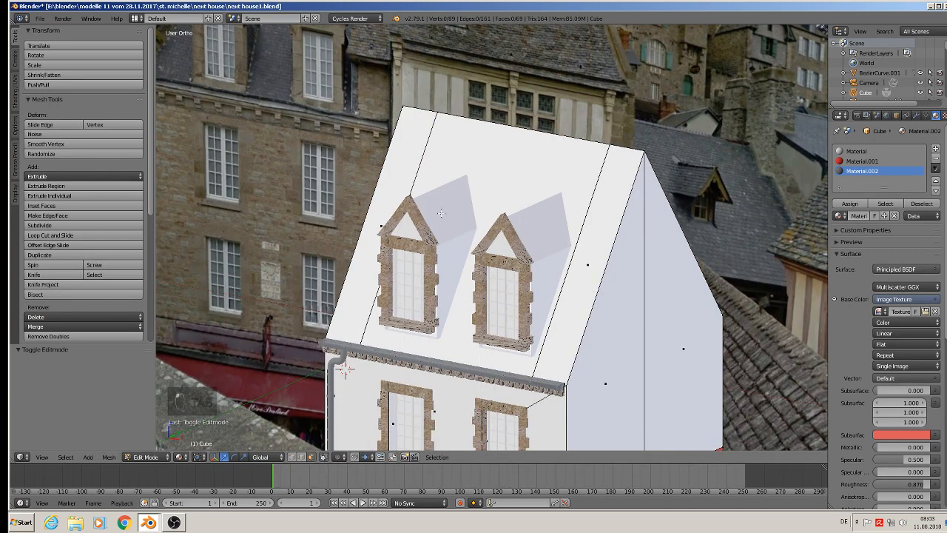
{"action": "right_click", "coordinate": [507, 161]}
{"action": "right_click", "coordinate": [412, 150], "text": "shift"}
{"action": "right_click", "coordinate": [608, 213], "text": "shift"}
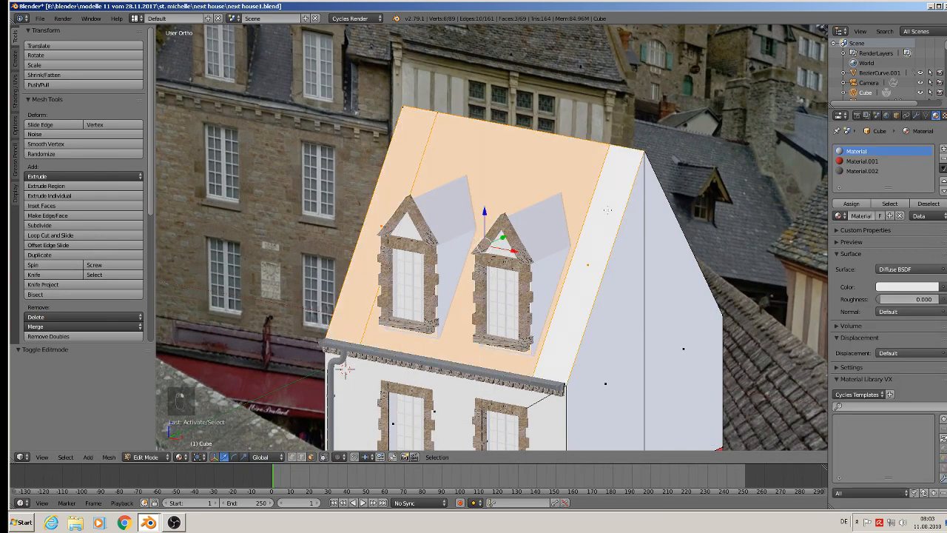
{"action": "middle_click_drag", "start_coordinate": [632, 233], "coordinate": [534, 240]}
{"action": "right_click", "coordinate": [552, 288], "text": "shift"}
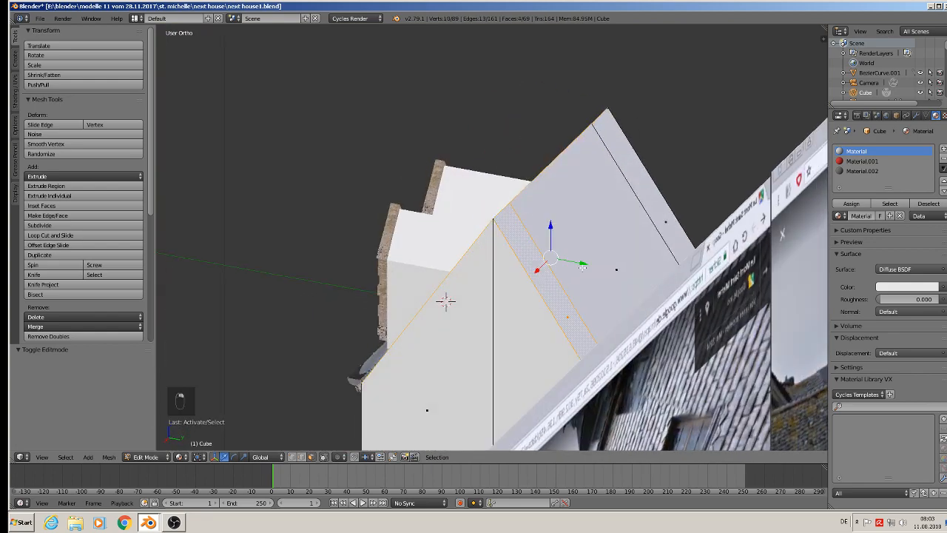
{"action": "right_click", "coordinate": [608, 244], "text": "shift"}
{"action": "right_click", "coordinate": [647, 201], "text": "shift"}
{"action": "middle_click_drag", "start_coordinate": [646, 201], "coordinate": [767, 249]}
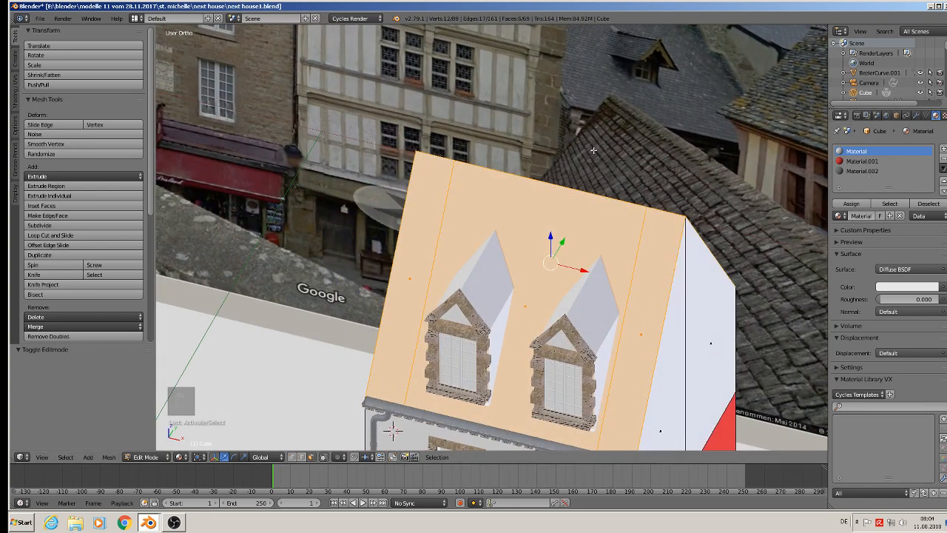
Assign Material.002 to the selected roof faces and UV-map them with Project From View in the front orthographic view.
{"action": "key", "text": "KP_1"}
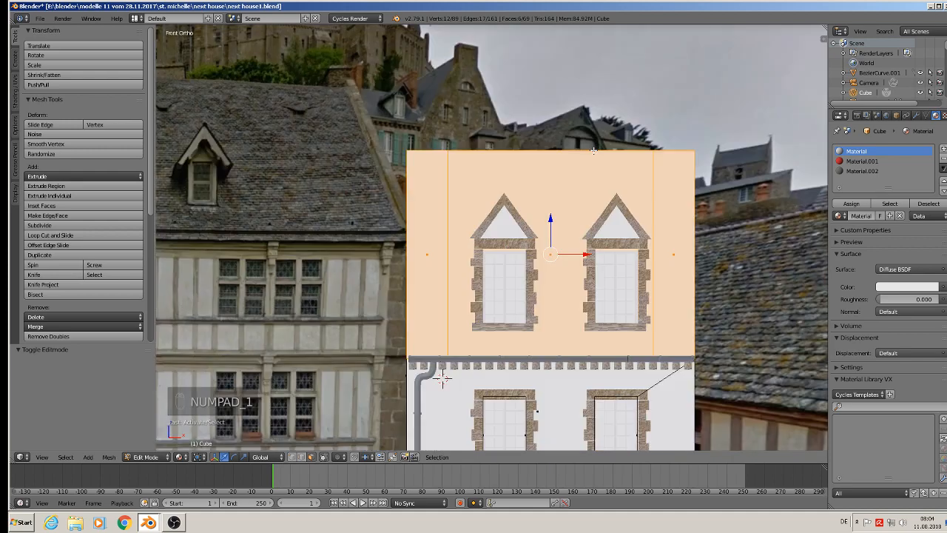
{"action": "left_click", "coordinate": [865, 170]}
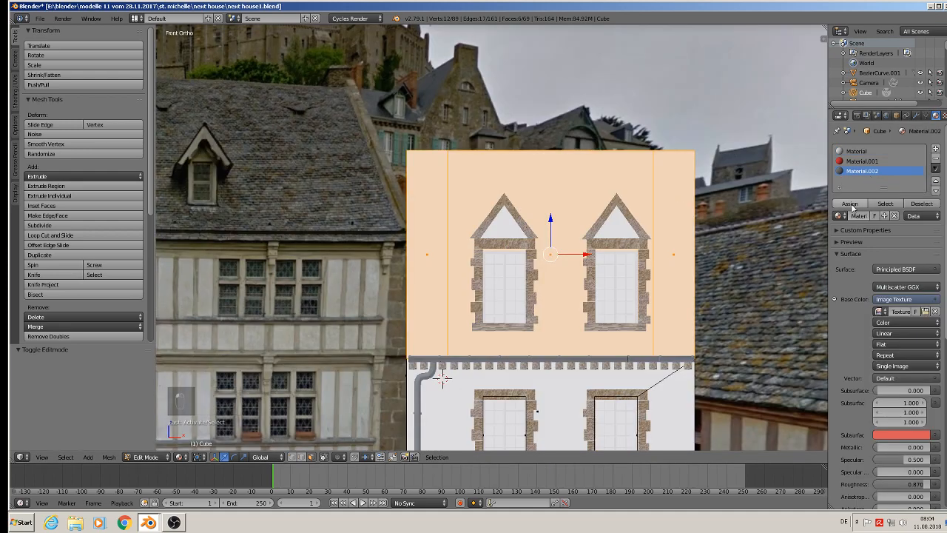
{"action": "left_click", "coordinate": [851, 205]}
{"action": "key", "text": "u"}
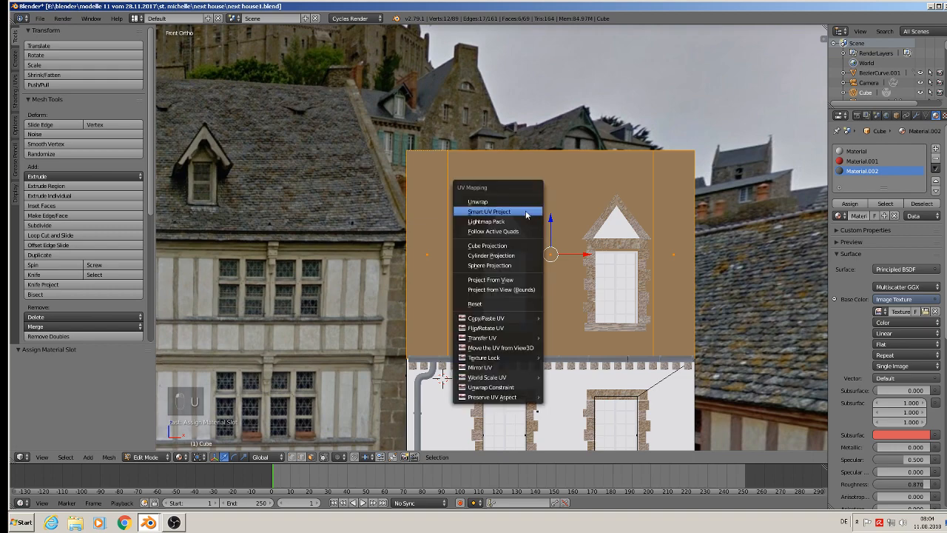
{"action": "left_click", "coordinate": [519, 279]}
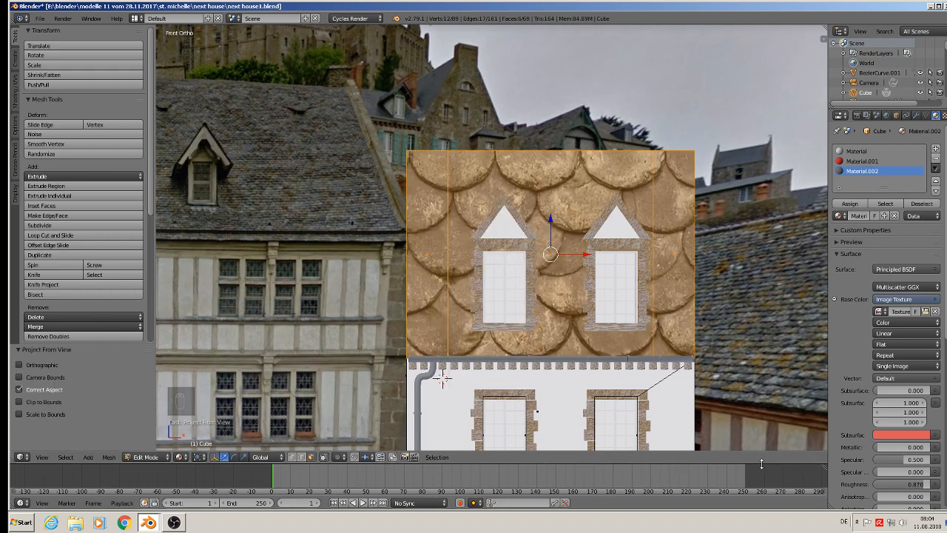
Add a UV/Image Editor area below the 3D view and scale the roof's UVs up about 10 times, ending in Object Mode.
{"action": "left_click_drag", "start_coordinate": [761, 464], "coordinate": [381, 326]}
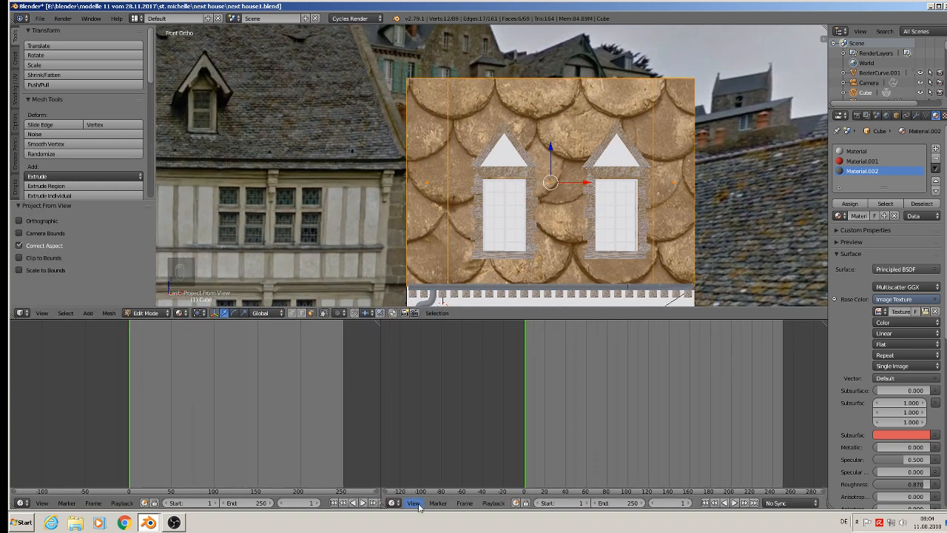
{"action": "left_click", "coordinate": [395, 503]}
{"action": "left_click", "coordinate": [444, 427]}
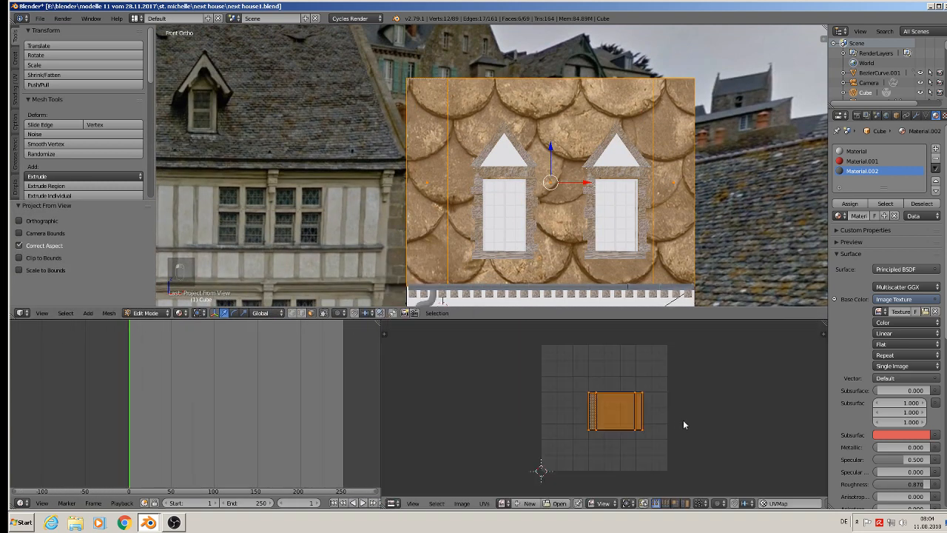
{"action": "scroll", "coordinate": [683, 425], "scroll_direction": "up", "scroll_amount": 2}
{"action": "key", "text": "s"}
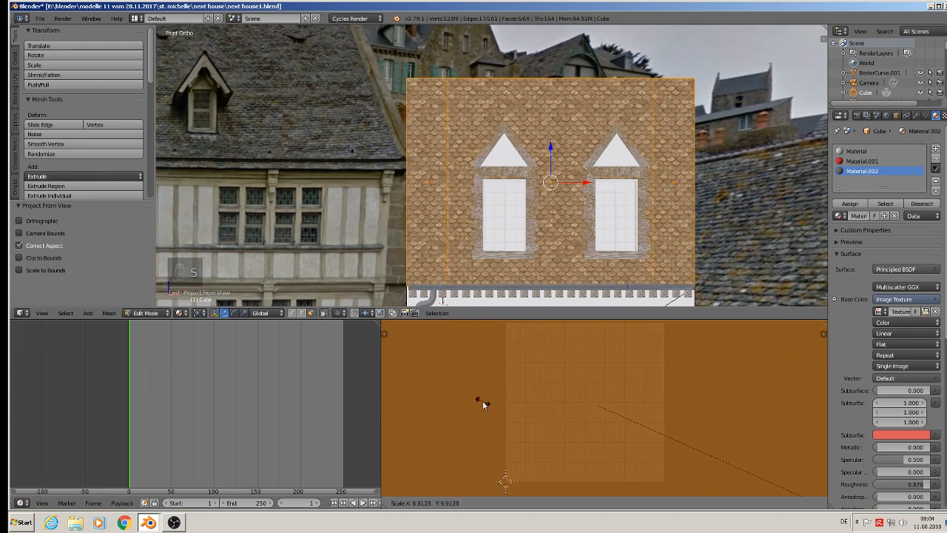
{"action": "left_click", "coordinate": [799, 359]}
{"action": "key", "text": "Tab"}
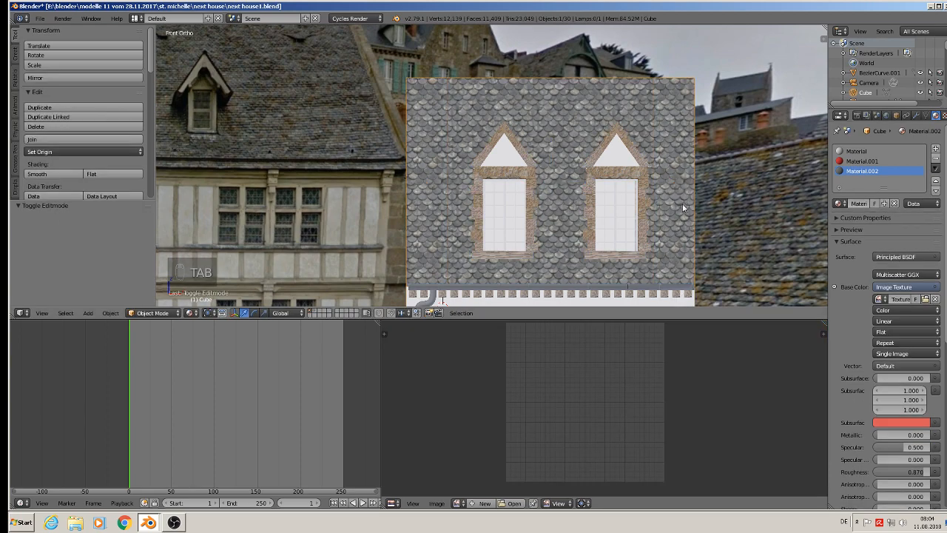
Select both roof slopes and both side walls of the left dormer in Edit Mode.
{"action": "middle_click_drag", "start_coordinate": [682, 204], "coordinate": [603, 163]}
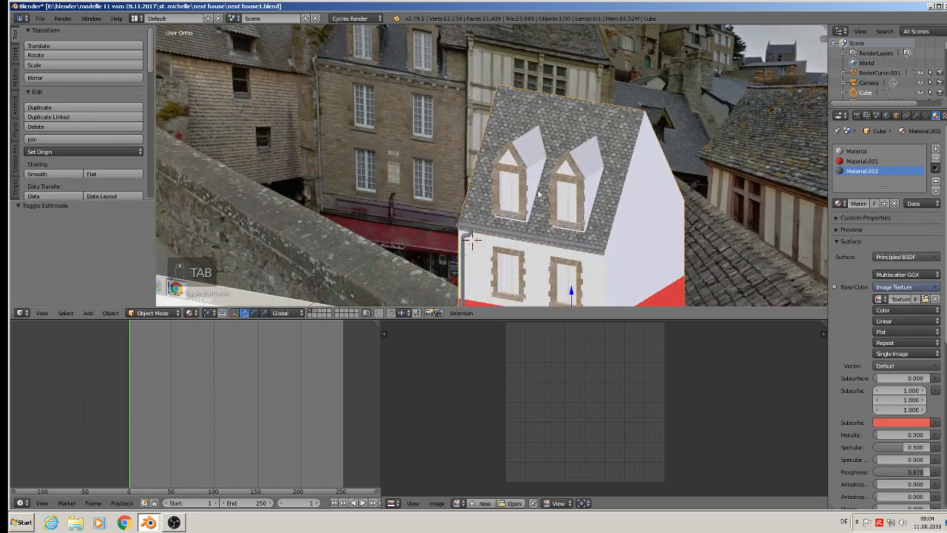
{"action": "scroll", "coordinate": [529, 173], "scroll_direction": "up", "scroll_amount": 4}
{"action": "right_click", "coordinate": [545, 133]}
{"action": "key", "text": "Tab"}
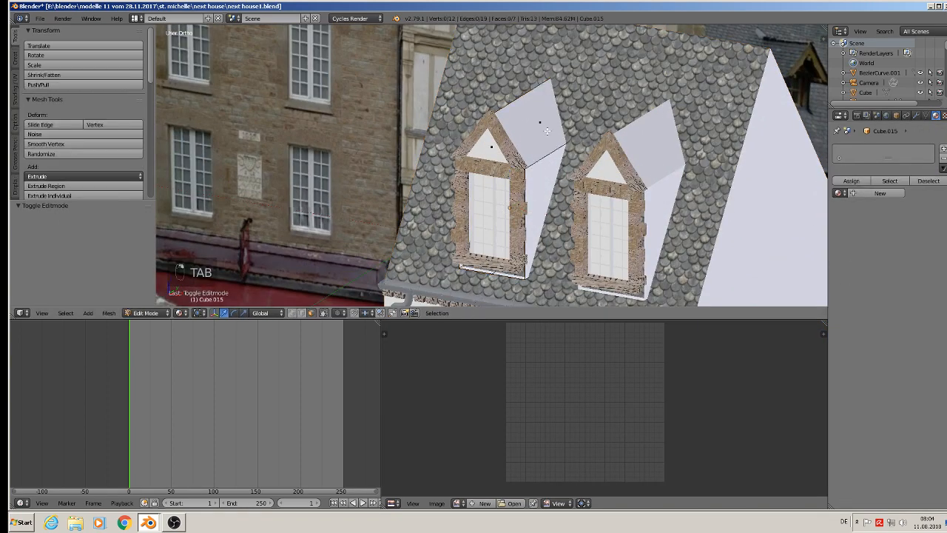
{"action": "right_click", "coordinate": [544, 120]}
{"action": "right_click", "coordinate": [542, 176], "text": "shift"}
{"action": "middle_click_drag", "start_coordinate": [607, 156], "coordinate": [626, 180]}
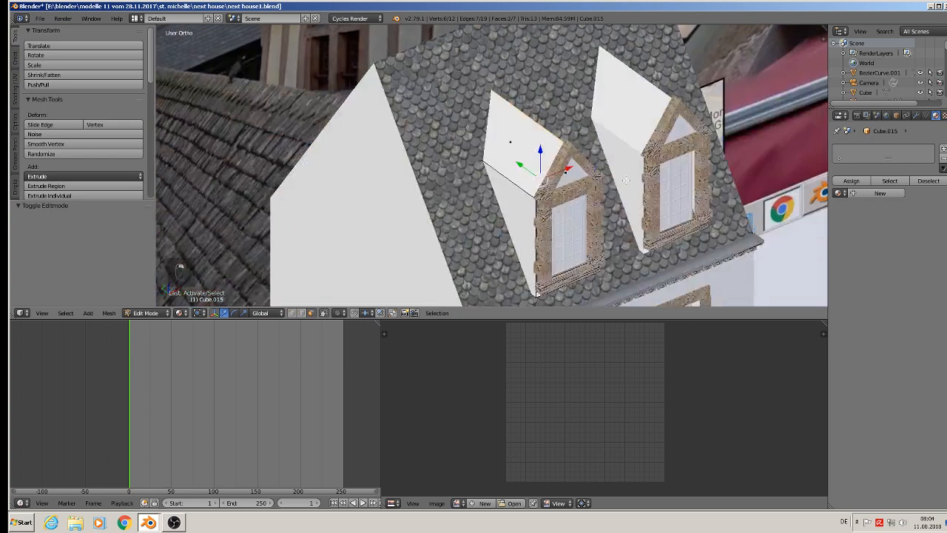
{"action": "right_click", "coordinate": [524, 211], "text": "shift"}
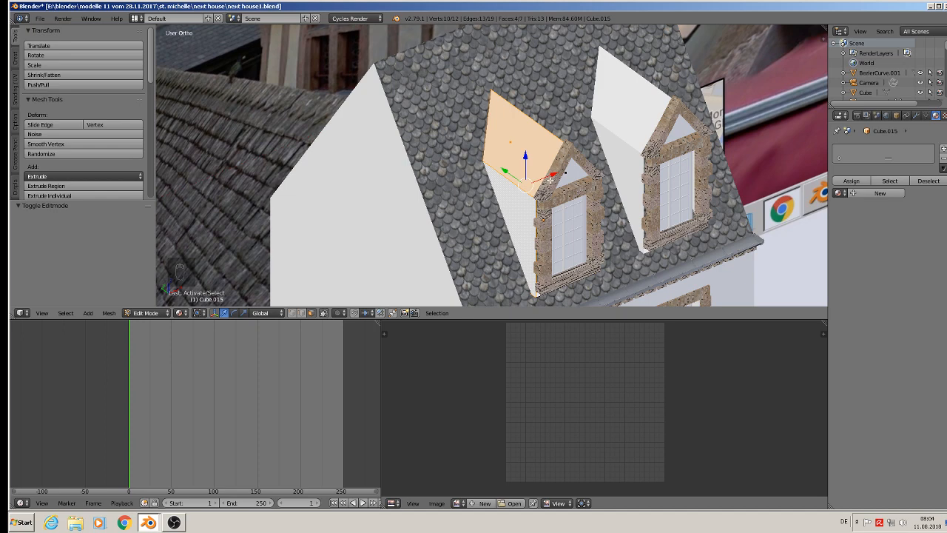
Add a material slot to the left dormer, load Material.002 into it and rename the material rooftiles.
{"action": "key", "text": "KP_3"}
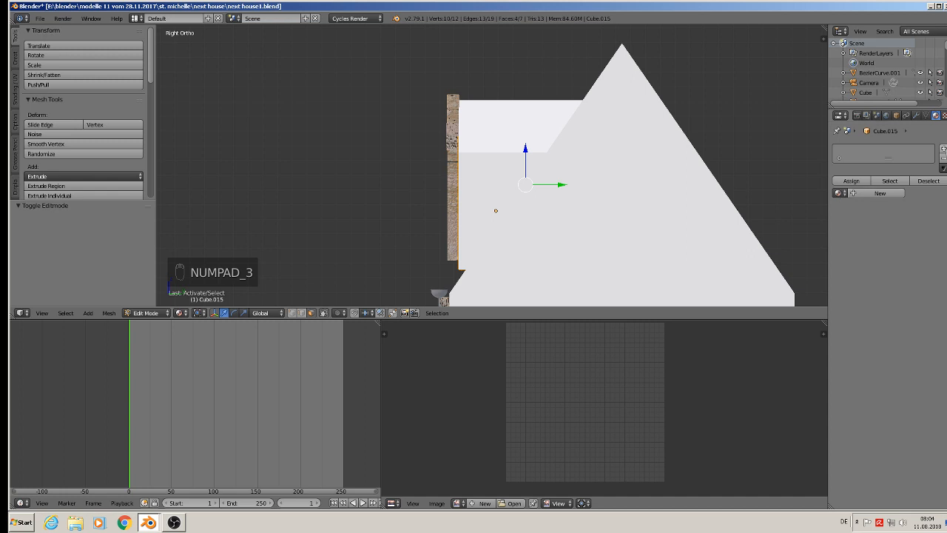
{"action": "left_click", "coordinate": [943, 148]}
{"action": "left_click", "coordinate": [839, 193]}
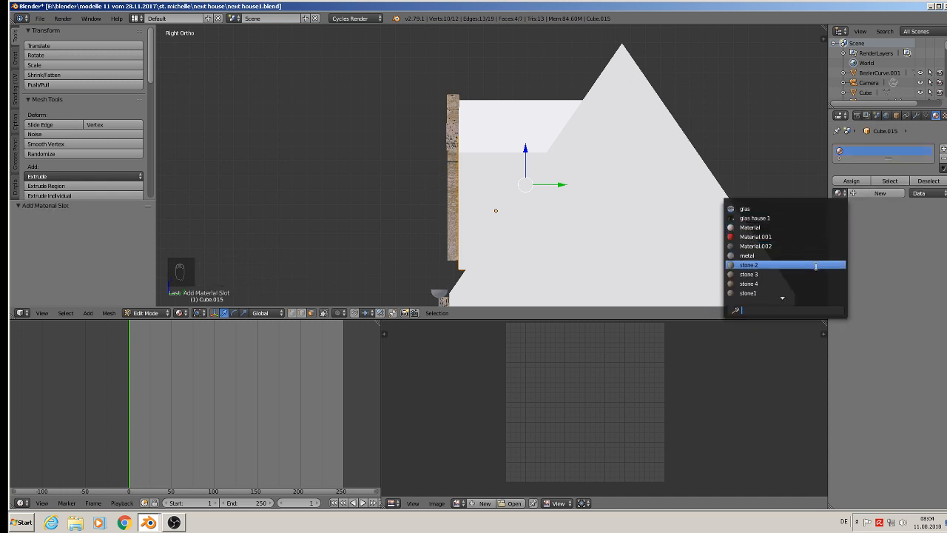
{"action": "scroll", "coordinate": [815, 276], "scroll_direction": "down", "scroll_amount": 7}
{"action": "scroll", "coordinate": [815, 275], "scroll_direction": "down", "scroll_amount": 2}
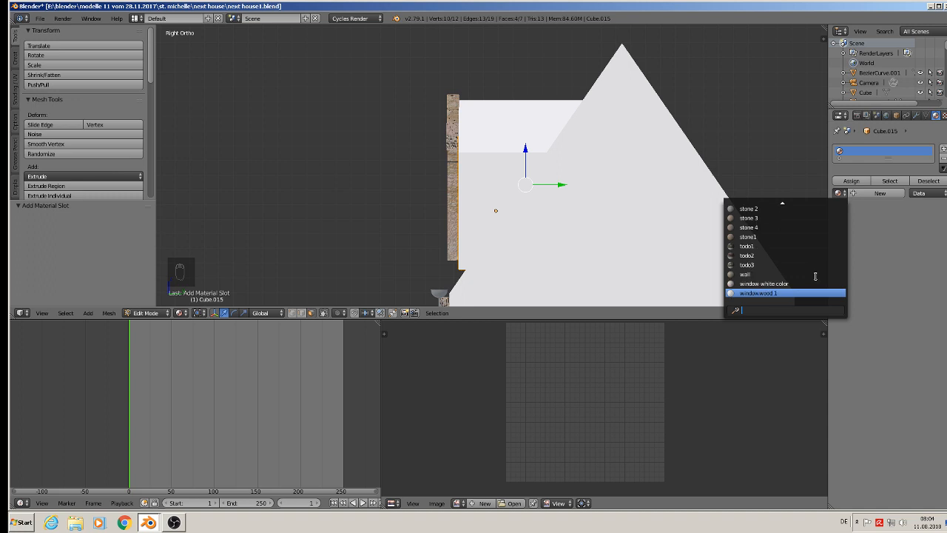
{"action": "scroll", "coordinate": [815, 276], "scroll_direction": "up", "scroll_amount": 15}
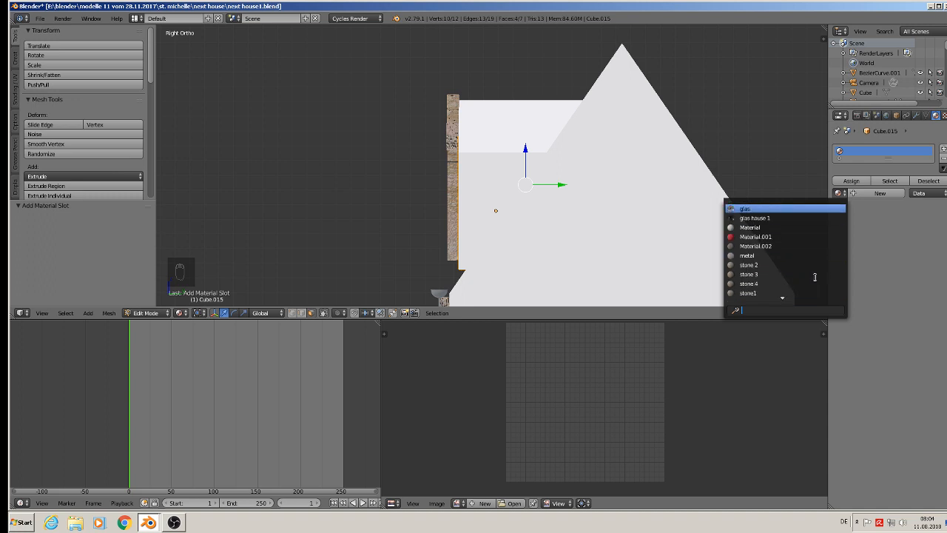
{"action": "left_click", "coordinate": [788, 246]}
{"action": "left_click", "coordinate": [836, 220]}
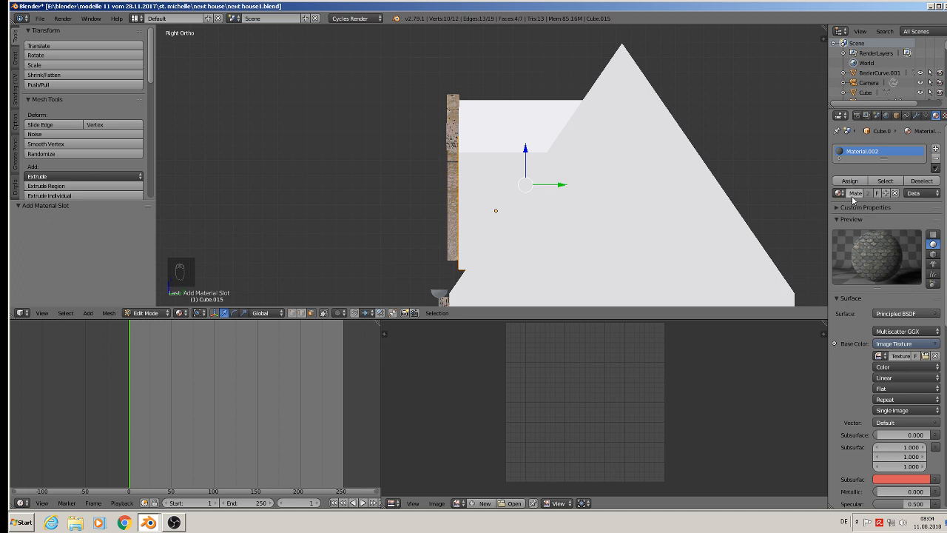
{"action": "type", "text": "rooftiles"}
{"action": "key", "text": "Return"}
Assign rooftiles to the selected dormer faces, project their UVs from the right orthographic view and scale the UVs up about 8.5 times.
{"action": "left_click", "coordinate": [850, 181]}
{"action": "key", "text": "u"}
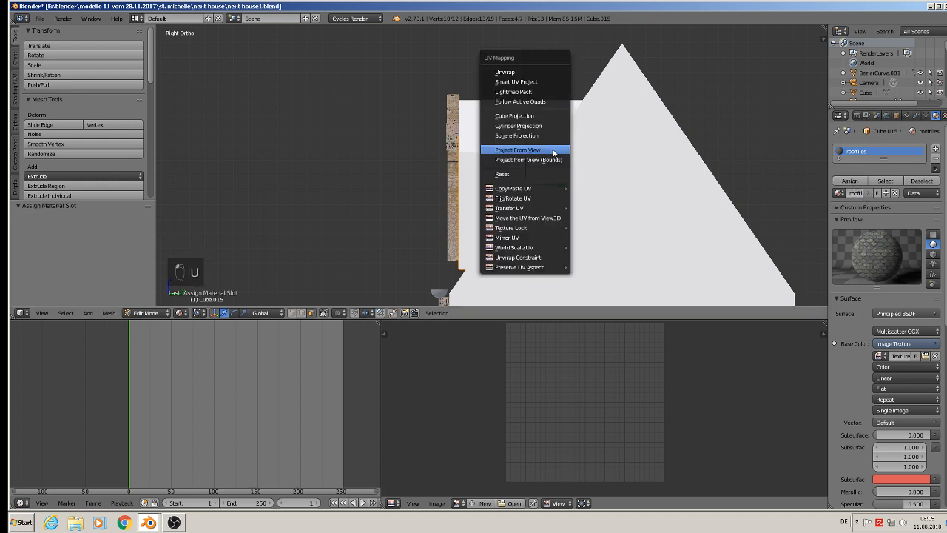
{"action": "left_click", "coordinate": [553, 151]}
{"action": "middle_click_drag", "start_coordinate": [495, 207], "coordinate": [572, 231]}
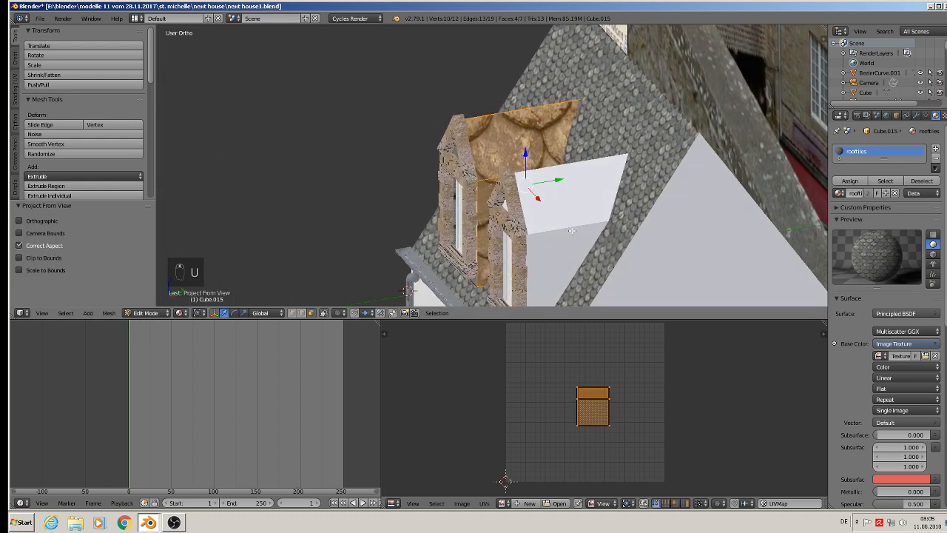
{"action": "key", "text": "s"}
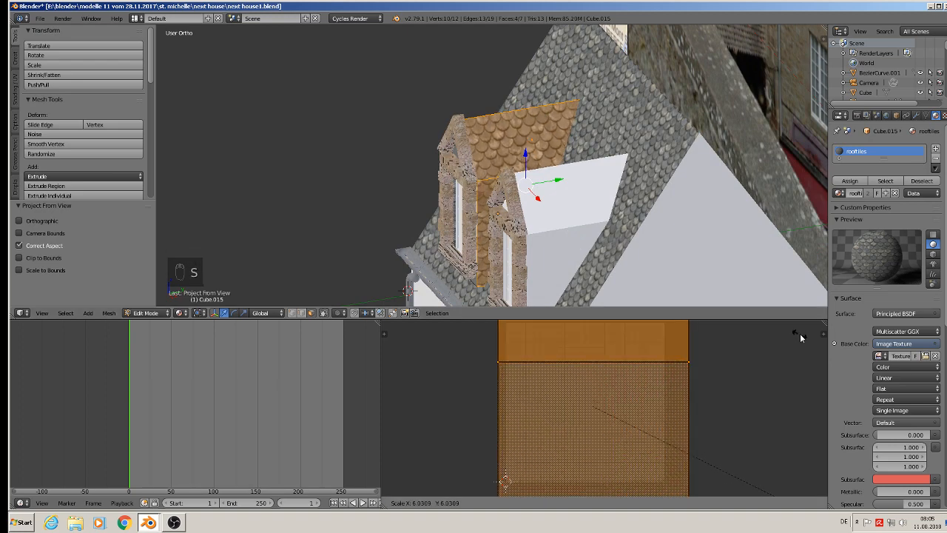
{"action": "left_click", "coordinate": [442, 378]}
{"action": "key", "text": "Tab"}
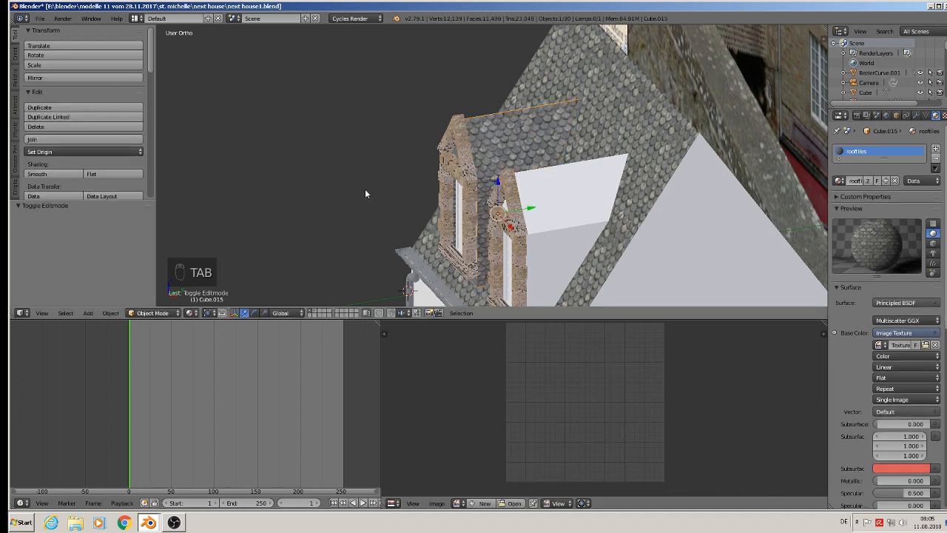
Delete all geometry of the untextured right dormer body, keeping its stone frame and window.
{"action": "right_click", "coordinate": [560, 197]}
{"action": "key", "text": "Tab"}
{"action": "middle_click_drag", "start_coordinate": [407, 289], "coordinate": [475, 255]}
{"action": "key", "text": "a"}
{"action": "key", "text": "a"}
{"action": "key", "text": "a"}
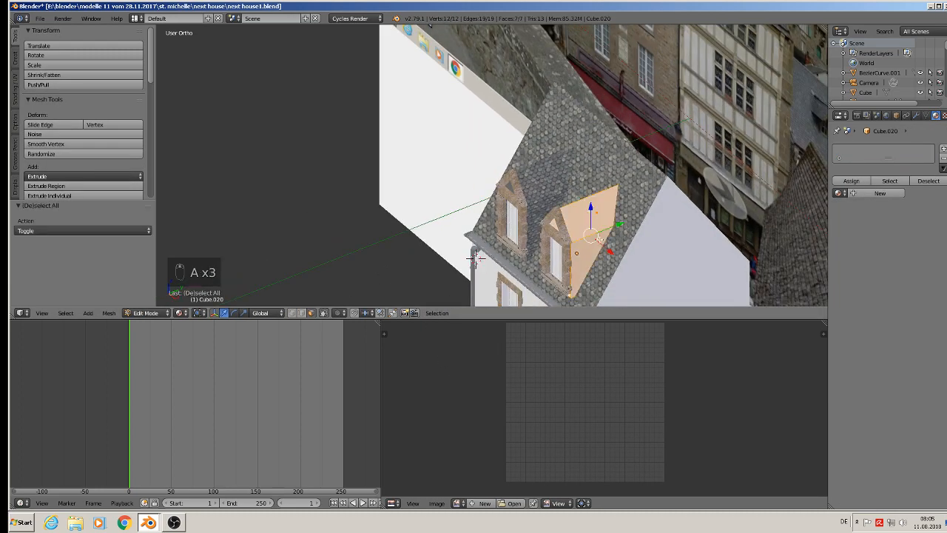
{"action": "key", "text": "x"}
{"action": "left_click", "coordinate": [598, 239]}
{"action": "key", "text": "Tab"}
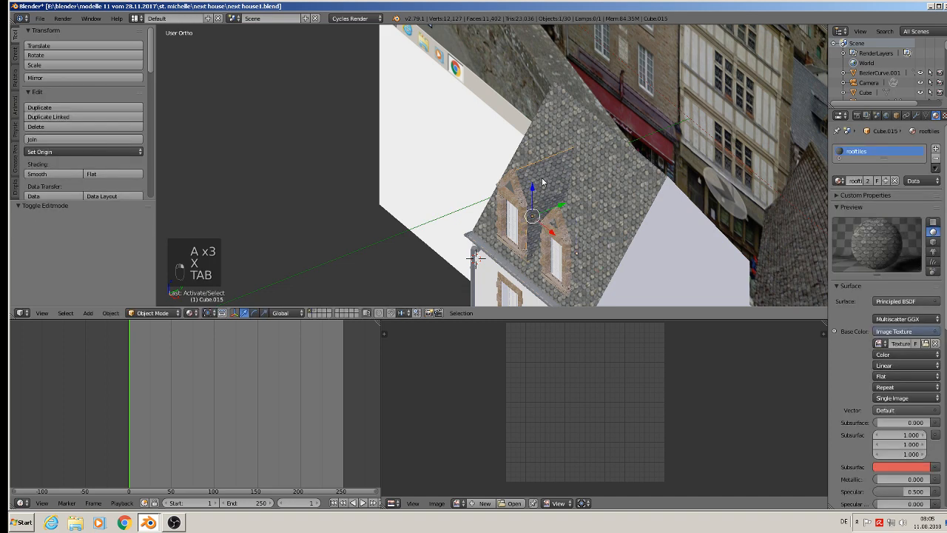
Duplicate the slate-textured left dormer body, place the copy behind the right dormer's stone frame and deselect everything.
{"action": "key", "text": "shift+d"}
{"action": "left_click_drag", "start_coordinate": [550, 233], "coordinate": [586, 273]}
{"action": "key", "text": "a"}
{"action": "middle_click_drag", "start_coordinate": [544, 230], "coordinate": [551, 131]}
{"action": "scroll", "coordinate": [580, 214], "scroll_direction": "up", "scroll_amount": 2}
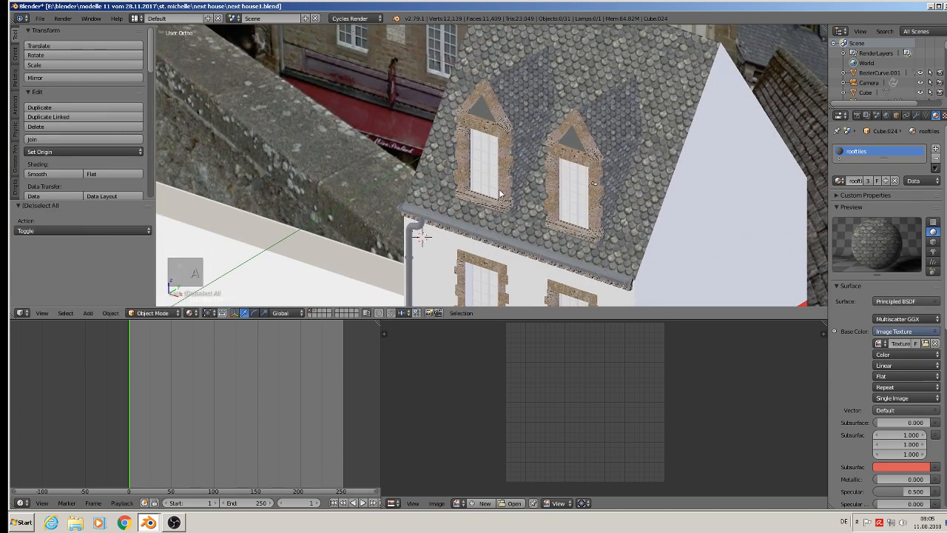
Check the textured roof and facade of the house, and save the Blender file.
{"action": "scroll", "coordinate": [500, 193], "scroll_direction": "down", "scroll_amount": 3}
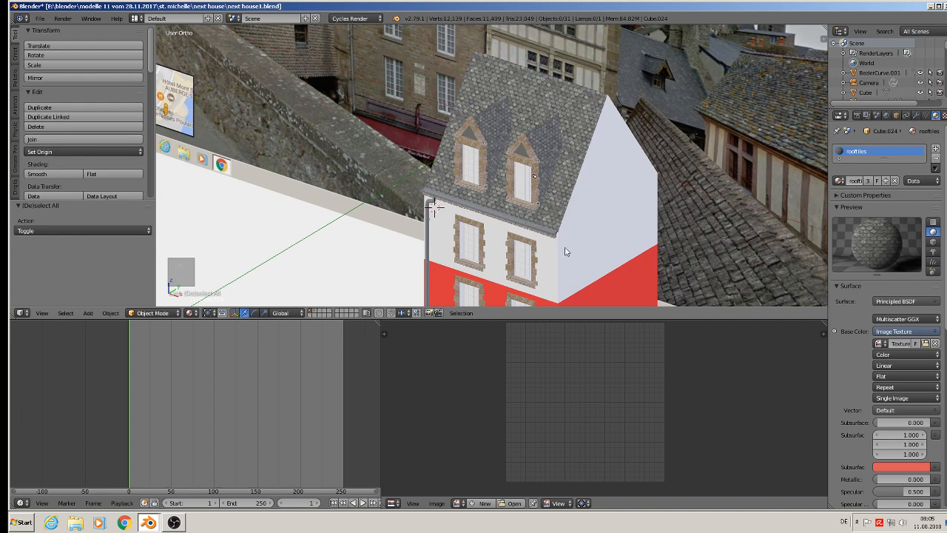
{"action": "middle_click_drag", "start_coordinate": [602, 254], "coordinate": [618, 173], "text": "shift"}
{"action": "scroll", "coordinate": [606, 205], "scroll_direction": "up", "scroll_amount": 1}
{"action": "middle_click_drag", "start_coordinate": [606, 205], "coordinate": [585, 148], "text": "shift"}
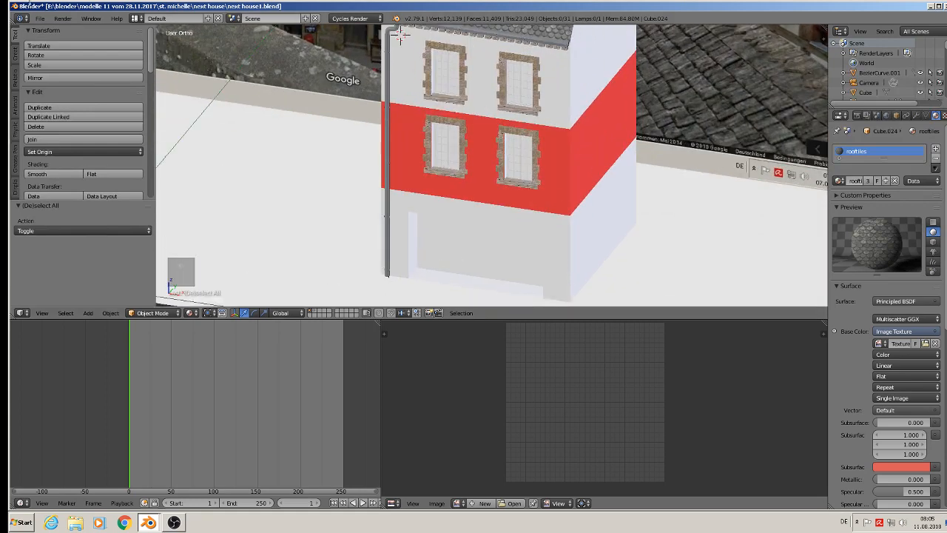
{"action": "left_click", "coordinate": [41, 18]}
{"action": "left_click", "coordinate": [83, 89]}
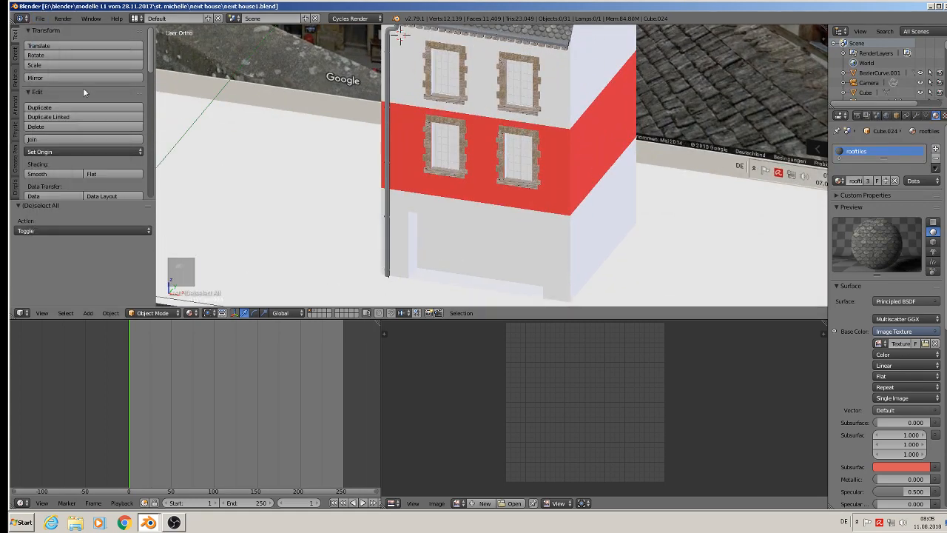
Add a material slot to the main house body and put the existing wall material in it.
{"action": "middle_click_drag", "start_coordinate": [522, 144], "coordinate": [536, 214], "text": "shift"}
{"action": "scroll", "coordinate": [583, 178], "scroll_direction": "up", "scroll_amount": 2}
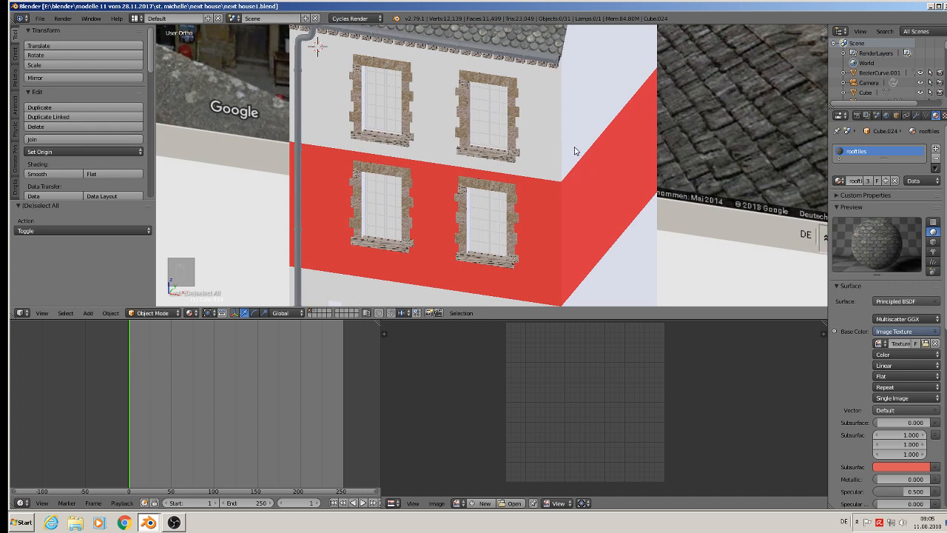
{"action": "right_click", "coordinate": [576, 149]}
{"action": "key", "text": "Tab"}
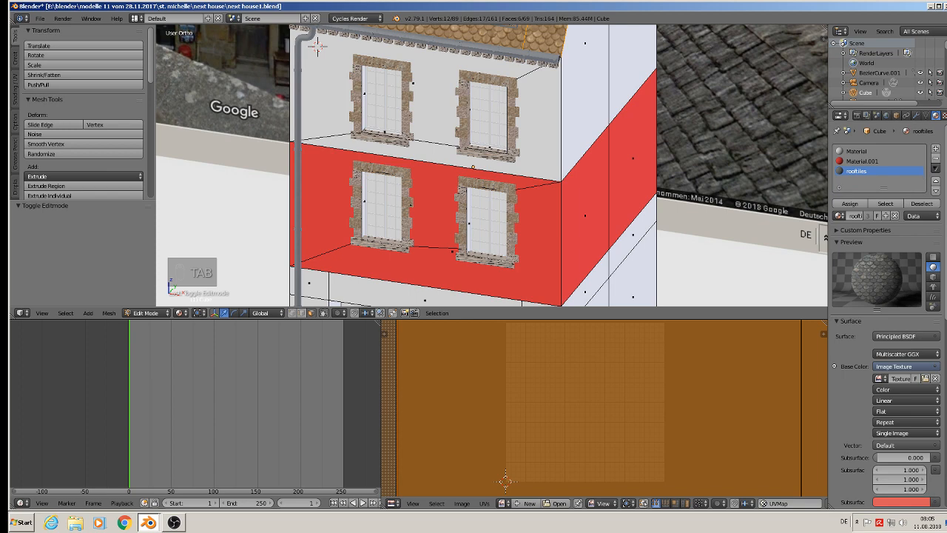
{"action": "left_click", "coordinate": [935, 149]}
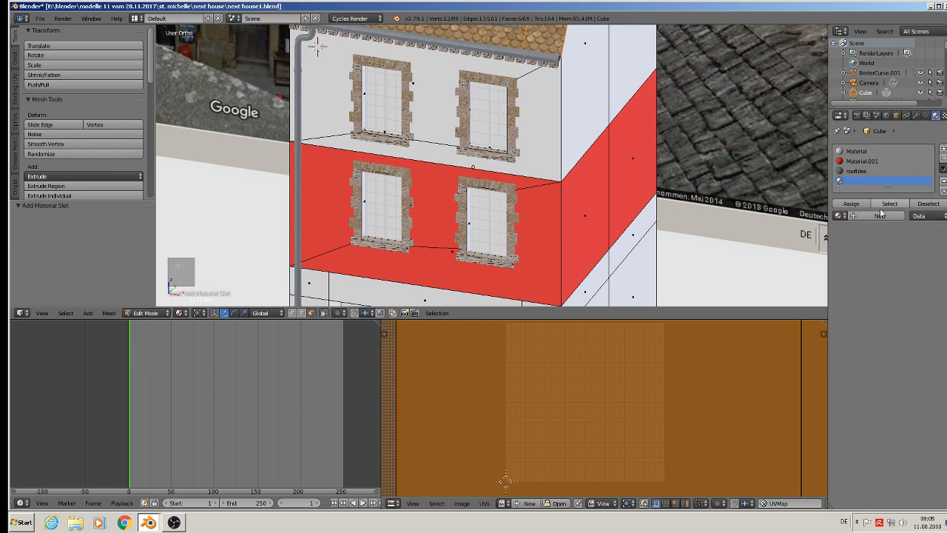
{"action": "left_click", "coordinate": [839, 215]}
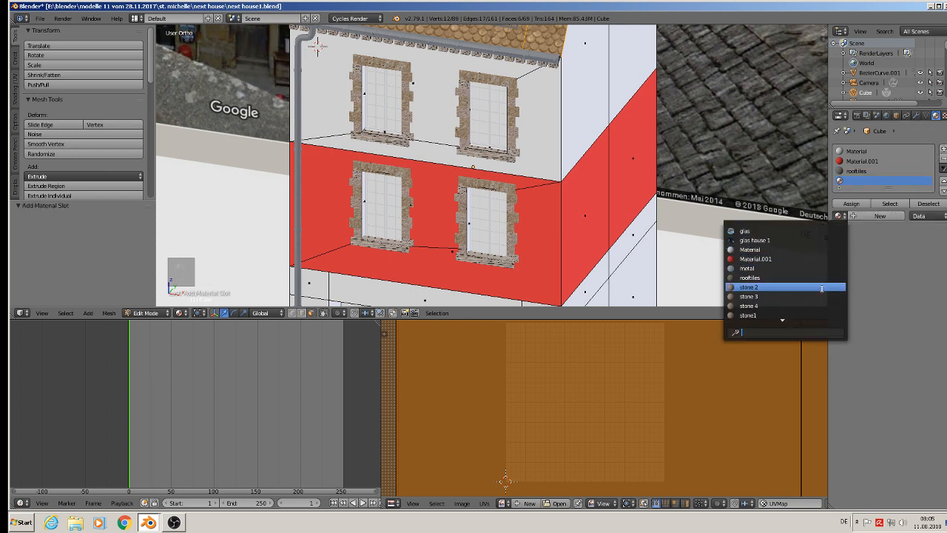
{"action": "scroll", "coordinate": [821, 288], "scroll_direction": "down", "scroll_amount": 8}
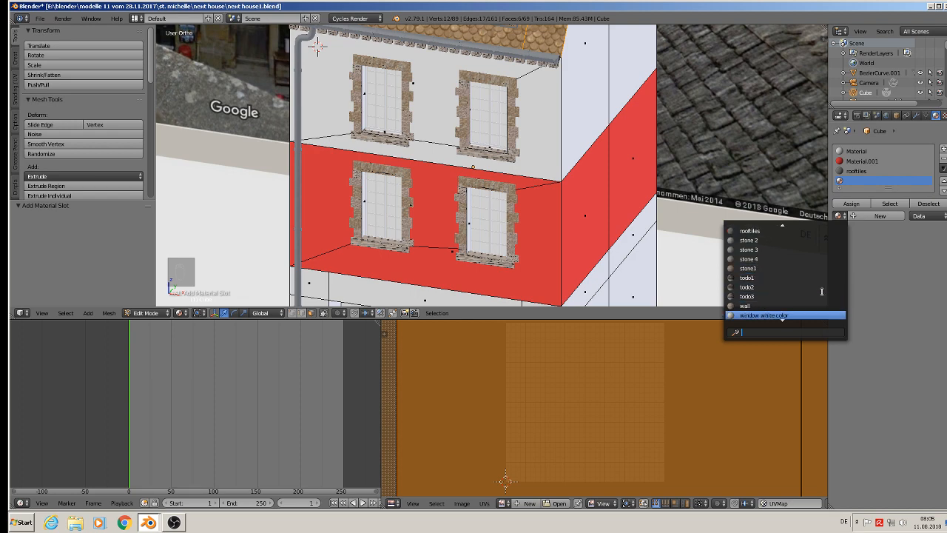
{"action": "scroll", "coordinate": [821, 291], "scroll_direction": "down", "scroll_amount": 1}
{"action": "left_click", "coordinate": [796, 296]}
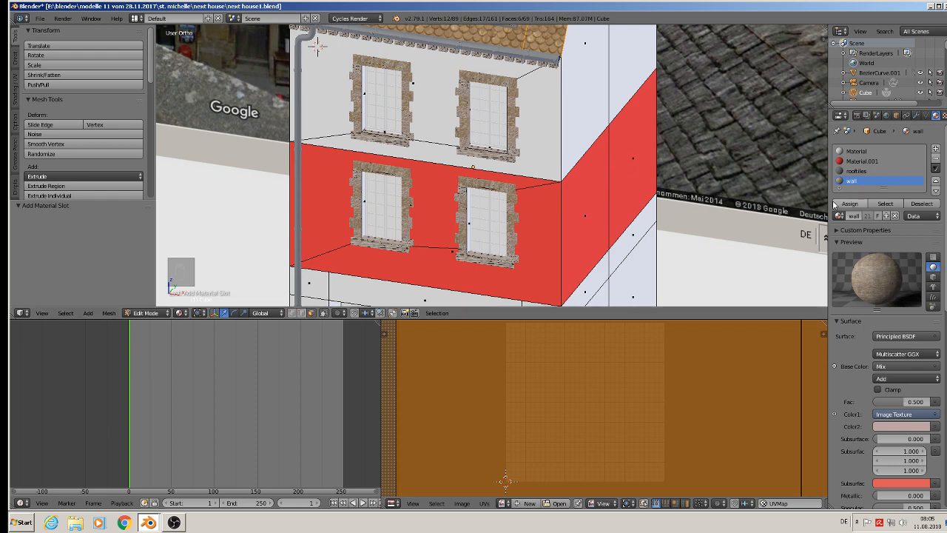
Try assigning the wall material to every face of the house body, and undo the assignment.
{"action": "key", "text": "a"}
{"action": "key", "text": "a"}
{"action": "key", "text": "a"}
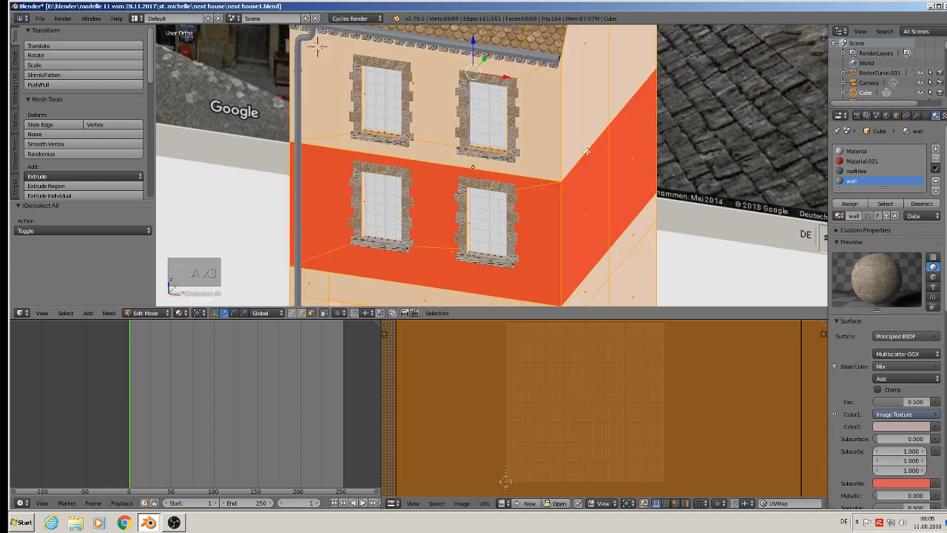
{"action": "scroll", "coordinate": [599, 161], "scroll_direction": "down", "scroll_amount": 4}
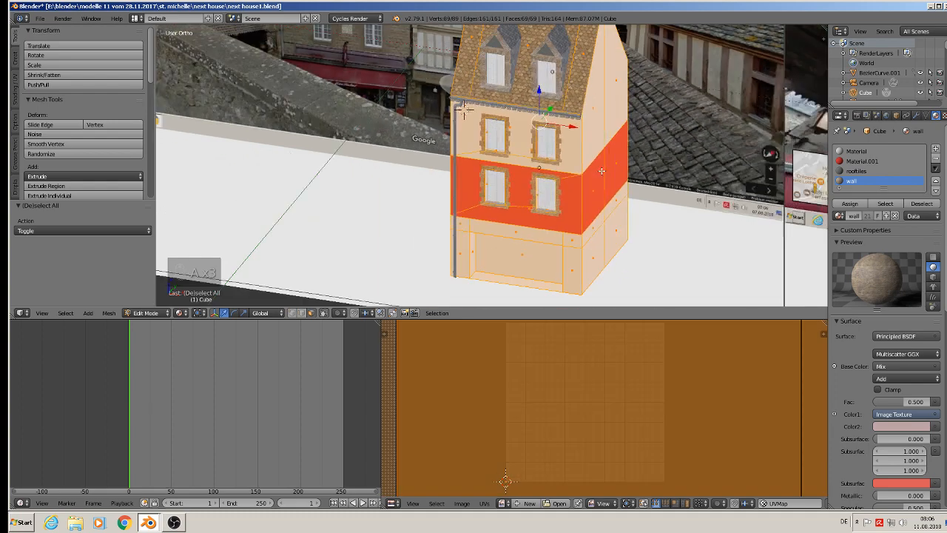
{"action": "key", "text": "KP_1"}
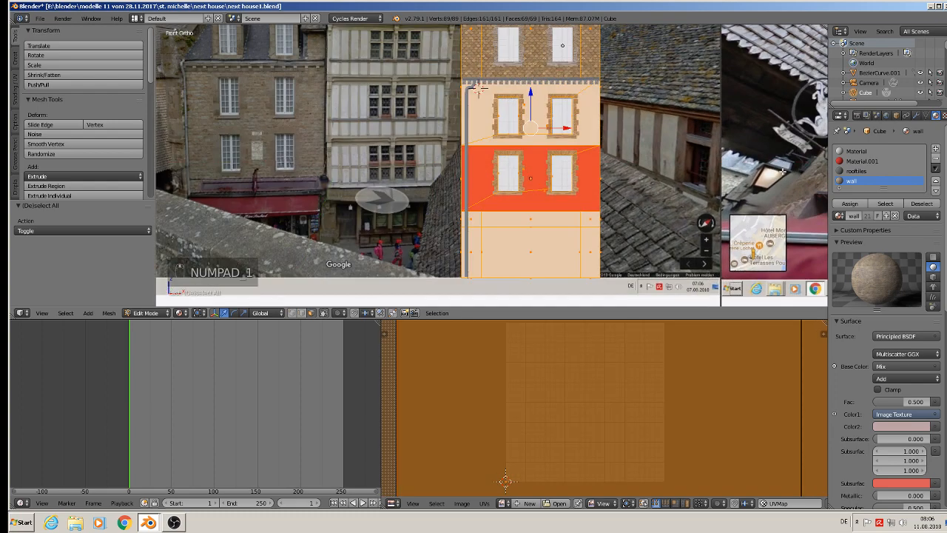
{"action": "left_click", "coordinate": [849, 204]}
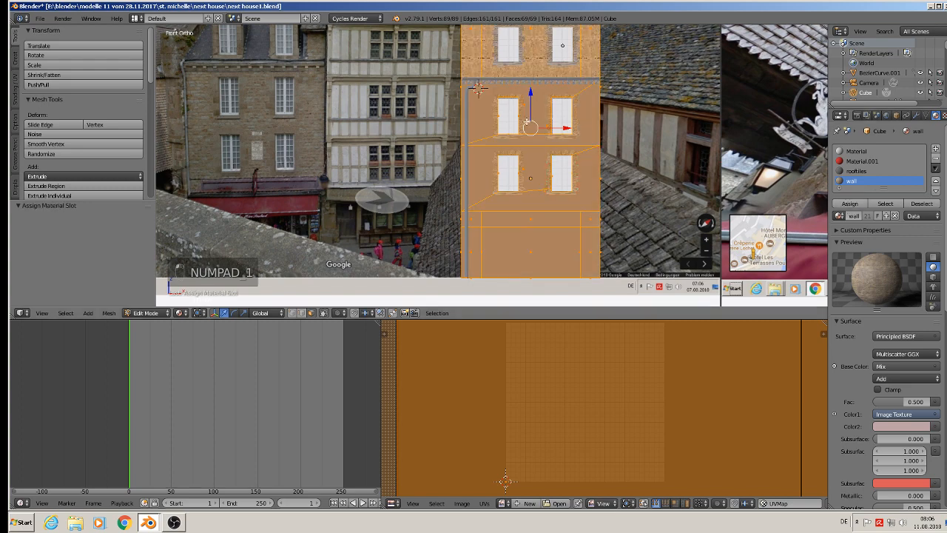
{"action": "scroll", "coordinate": [526, 122], "scroll_direction": "down", "scroll_amount": 2}
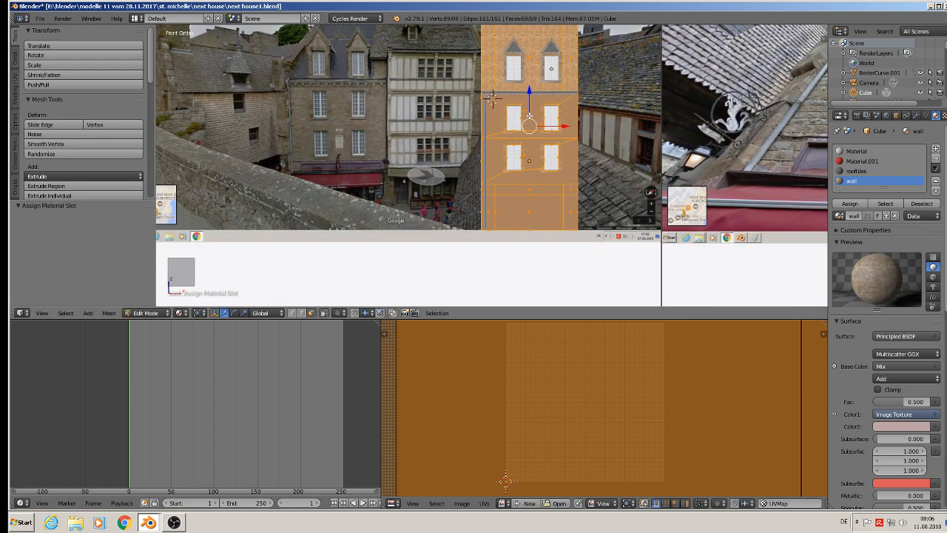
{"action": "key", "text": "ctrl+z"}
{"action": "scroll", "coordinate": [529, 115], "scroll_direction": "up", "scroll_amount": 2}
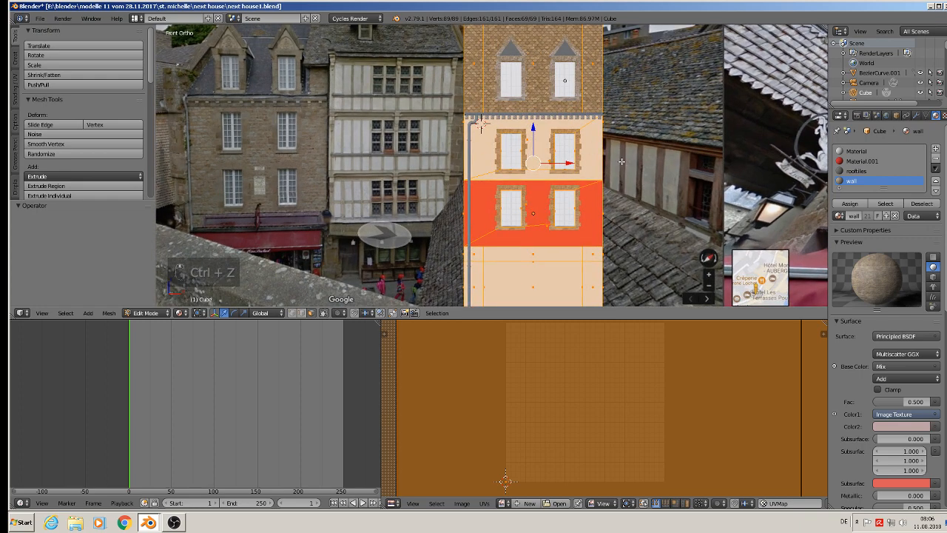
Box-select the house body's faces below the roof from the front orthographic view and assign the wall material to them.
{"action": "key", "text": "a"}
{"action": "scroll", "coordinate": [628, 184], "scroll_direction": "down", "scroll_amount": 3}
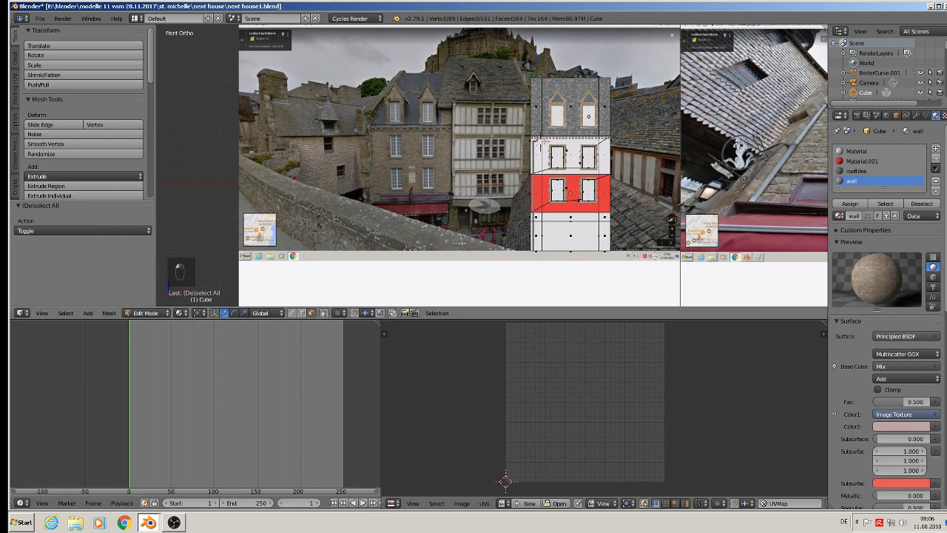
{"action": "key", "text": "b"}
{"action": "left_click_drag", "start_coordinate": [631, 271], "coordinate": [488, 139]}
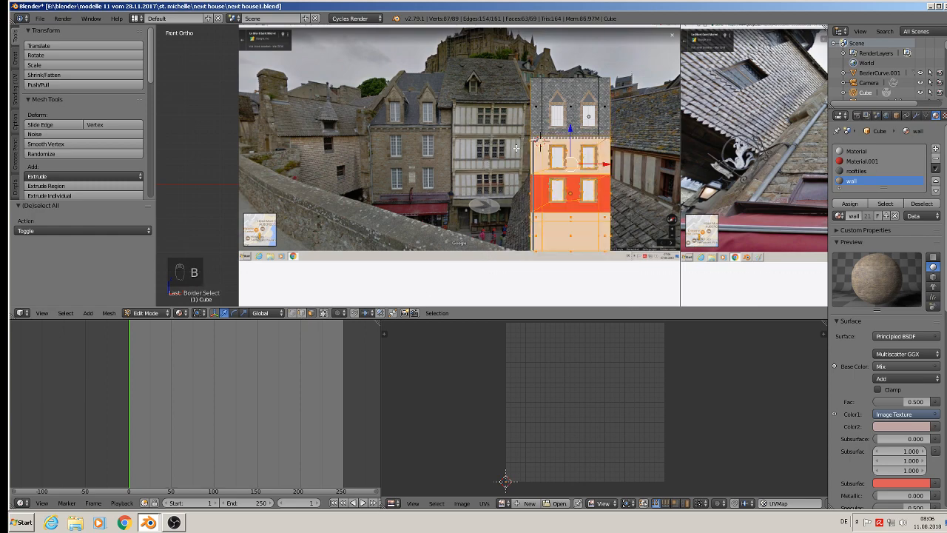
{"action": "middle_click_drag", "start_coordinate": [547, 163], "coordinate": [581, 169]}
{"action": "scroll", "coordinate": [572, 162], "scroll_direction": "up", "scroll_amount": 2}
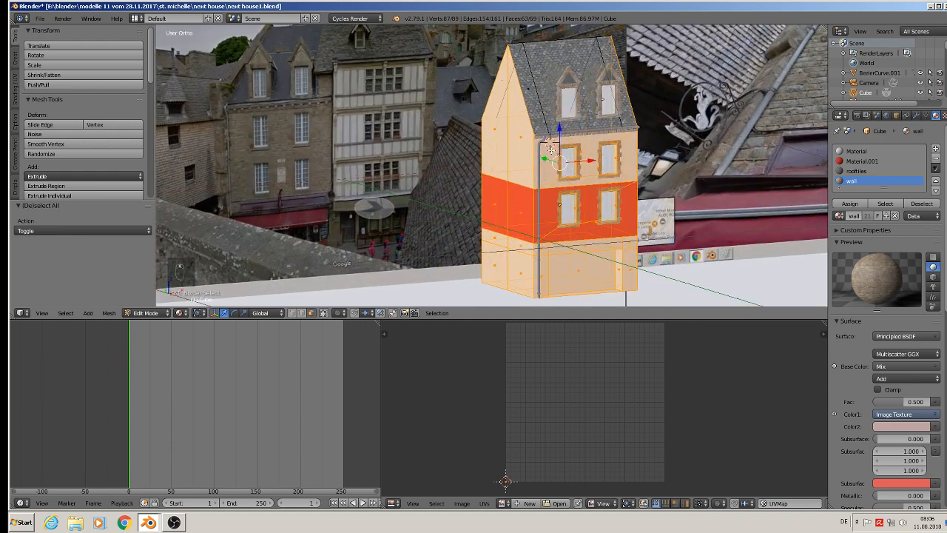
{"action": "key", "text": "KP_1"}
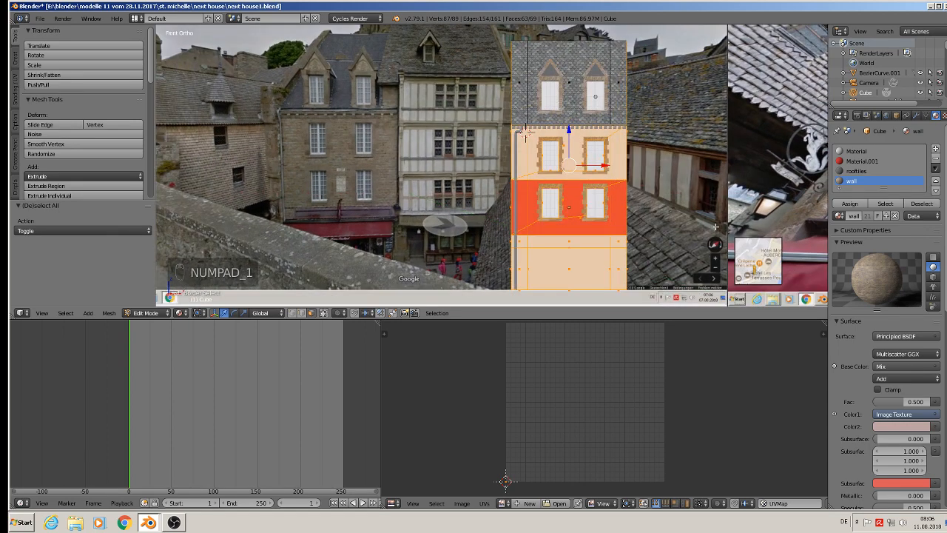
{"action": "left_click", "coordinate": [850, 203]}
Project the selected wall faces' UVs from the front view and scale the UVs up about five times.
{"action": "scroll", "coordinate": [548, 170], "scroll_direction": "up", "scroll_amount": 6}
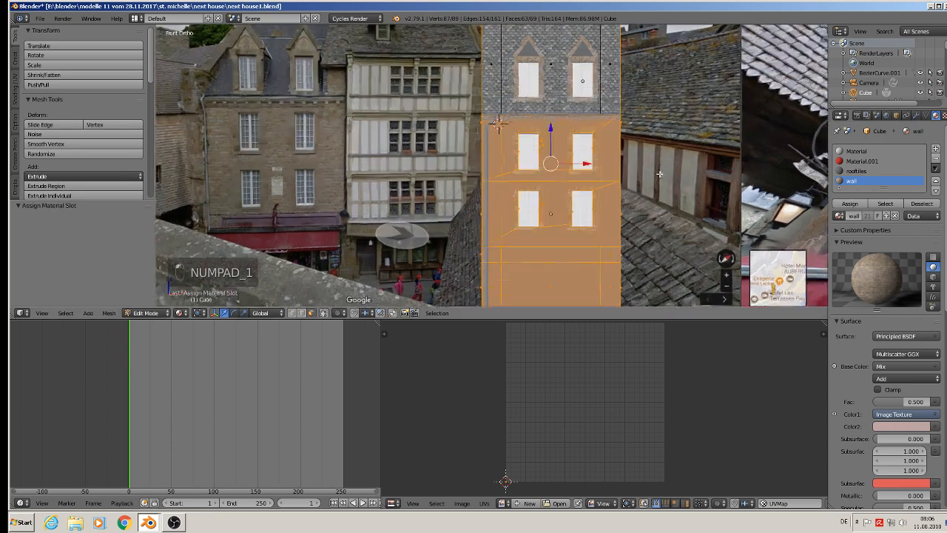
{"action": "key", "text": "u"}
{"action": "key", "text": "u"}
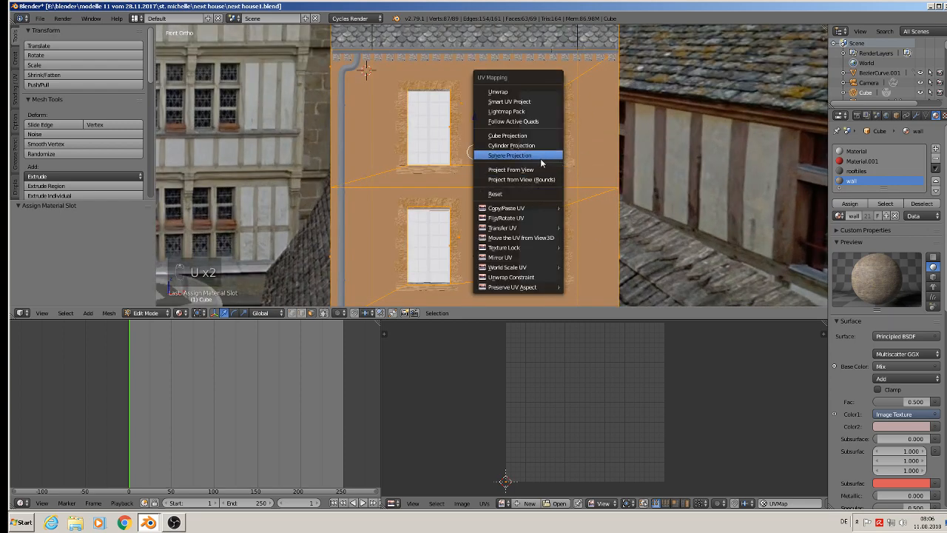
{"action": "left_click", "coordinate": [546, 170]}
{"action": "scroll", "coordinate": [673, 405], "scroll_direction": "down", "scroll_amount": 3}
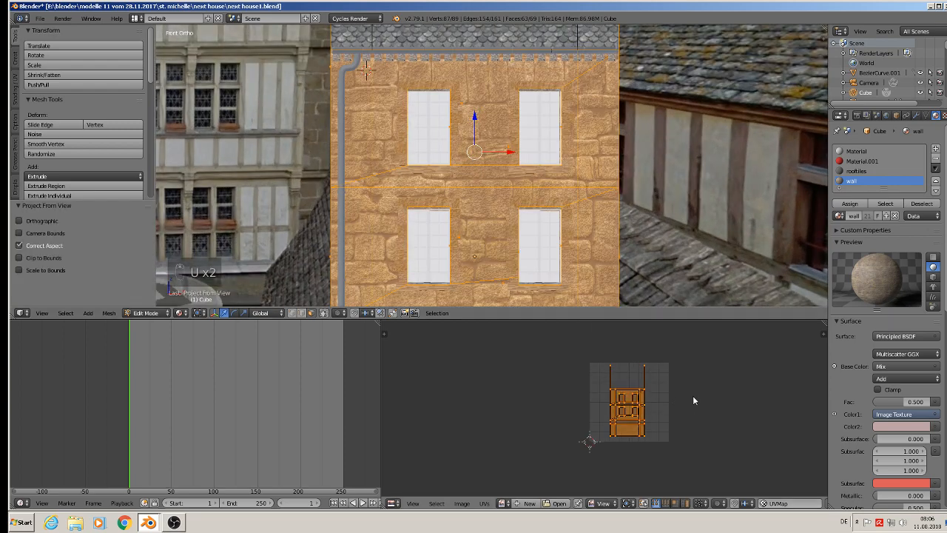
{"action": "key", "text": "s"}
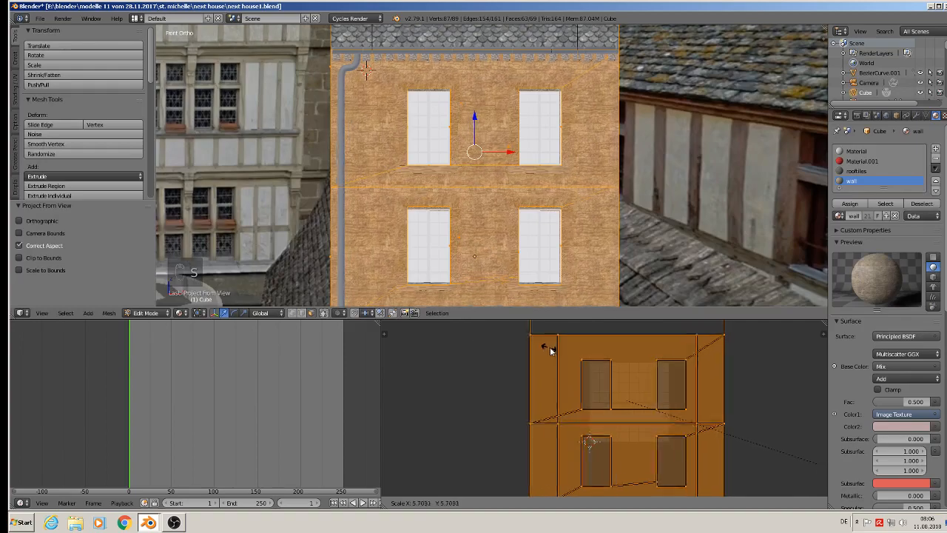
{"action": "left_click", "coordinate": [520, 333]}
Examine the stone texture on the facade and the side wall in Object Mode.
{"action": "key", "text": "Tab"}
{"action": "middle_click_drag", "start_coordinate": [540, 162], "coordinate": [522, 128]}
{"action": "scroll", "coordinate": [525, 123], "scroll_direction": "down", "scroll_amount": 2}
{"action": "scroll", "coordinate": [521, 126], "scroll_direction": "up", "scroll_amount": 3}
{"action": "scroll", "coordinate": [521, 131], "scroll_direction": "up", "scroll_amount": 3}
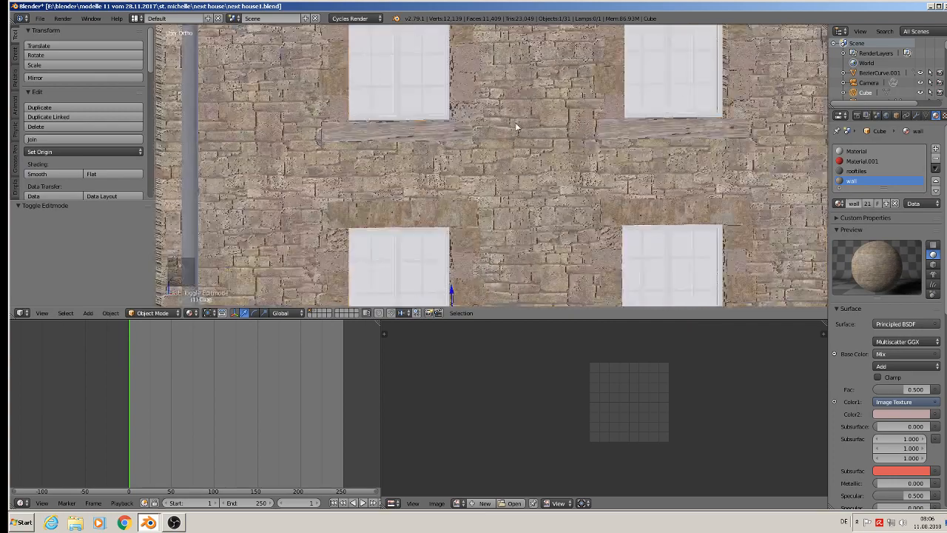
{"action": "scroll", "coordinate": [515, 123], "scroll_direction": "down", "scroll_amount": 6}
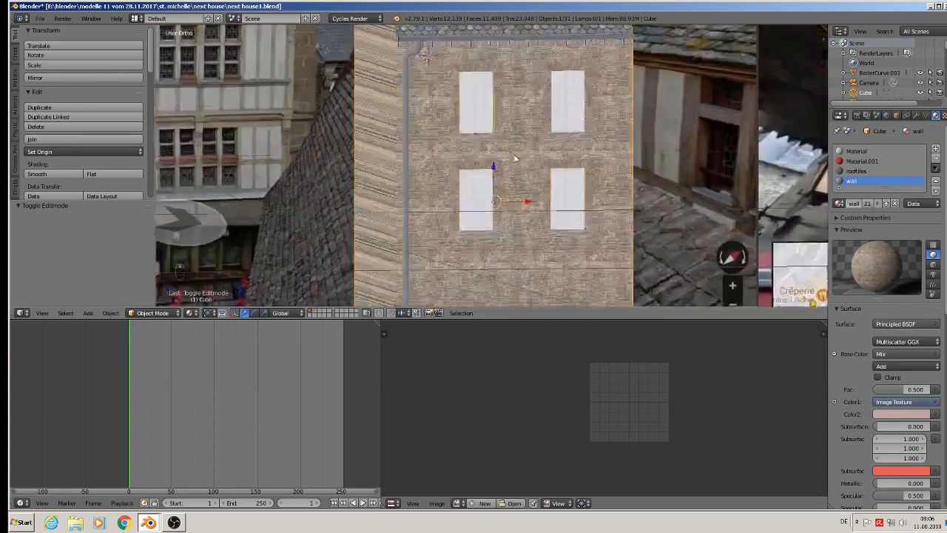
{"action": "middle_click_drag", "start_coordinate": [514, 154], "coordinate": [461, 116]}
Select all wall faces of the house body's right gable side in Edit Mode.
{"action": "key", "text": "Tab"}
{"action": "scroll", "coordinate": [439, 171], "scroll_direction": "down", "scroll_amount": 3}
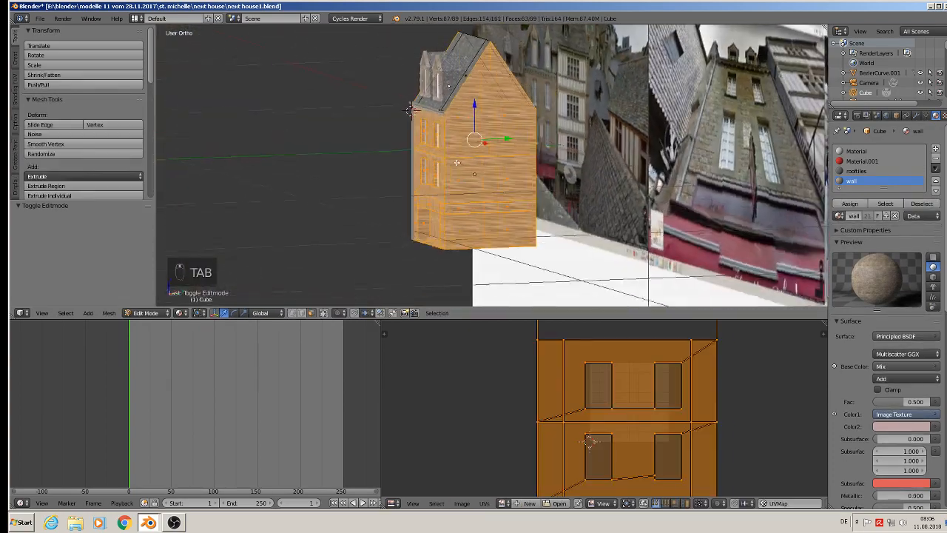
{"action": "right_click", "coordinate": [466, 119]}
{"action": "right_click", "coordinate": [503, 117], "text": "shift"}
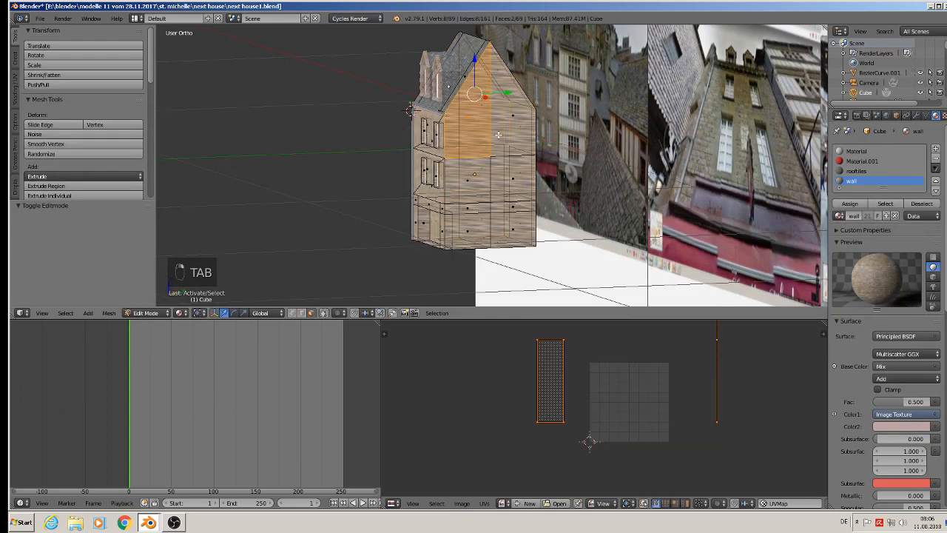
{"action": "middle_click_drag", "start_coordinate": [506, 120], "coordinate": [471, 117]}
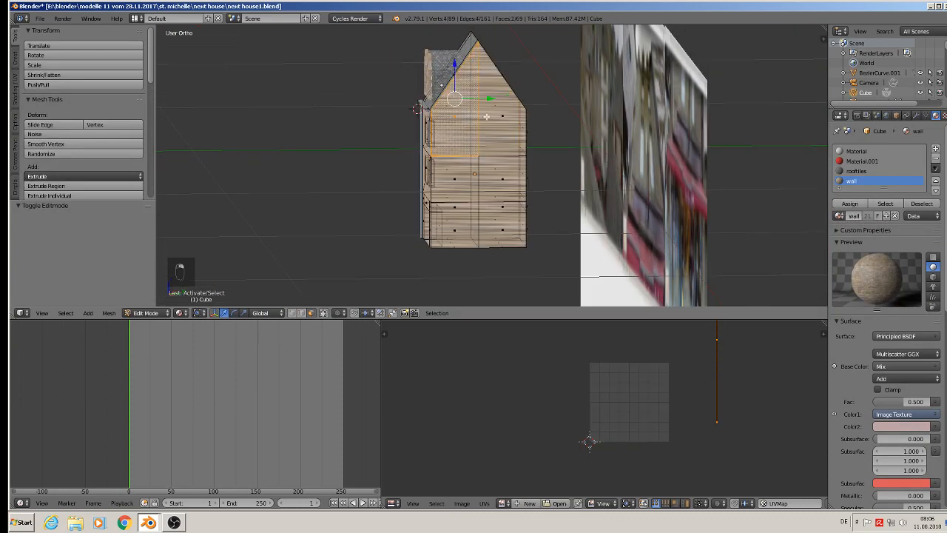
{"action": "right_click", "coordinate": [488, 117], "text": "shift"}
{"action": "right_click", "coordinate": [450, 177], "text": "shift"}
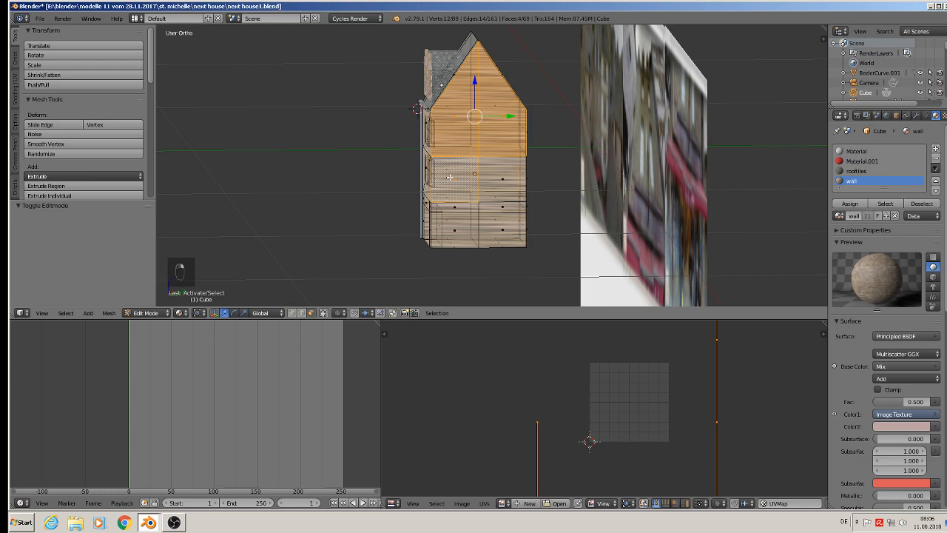
{"action": "right_click", "coordinate": [459, 226], "text": "shift"}
{"action": "right_click", "coordinate": [501, 230], "text": "shift"}
{"action": "right_click", "coordinate": [501, 206], "text": "shift"}
{"action": "right_click", "coordinate": [500, 173], "text": "shift"}
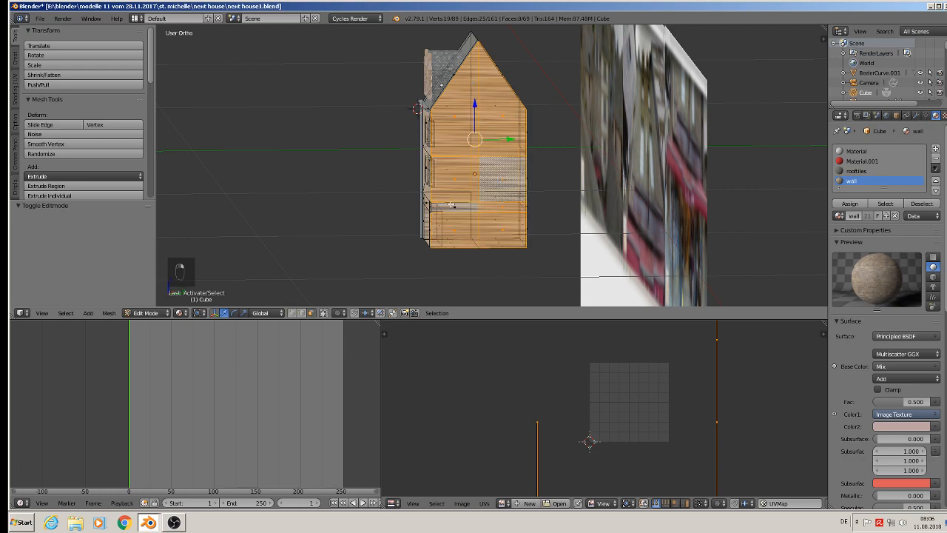
{"action": "right_click", "coordinate": [456, 208], "text": "shift"}
Add all wall faces of the opposite gable side to the selection, leaving the underside faces out.
{"action": "middle_click_drag", "start_coordinate": [456, 208], "coordinate": [644, 226]}
{"action": "right_click", "coordinate": [468, 199], "text": "shift"}
{"action": "right_click", "coordinate": [470, 160], "text": "shift"}
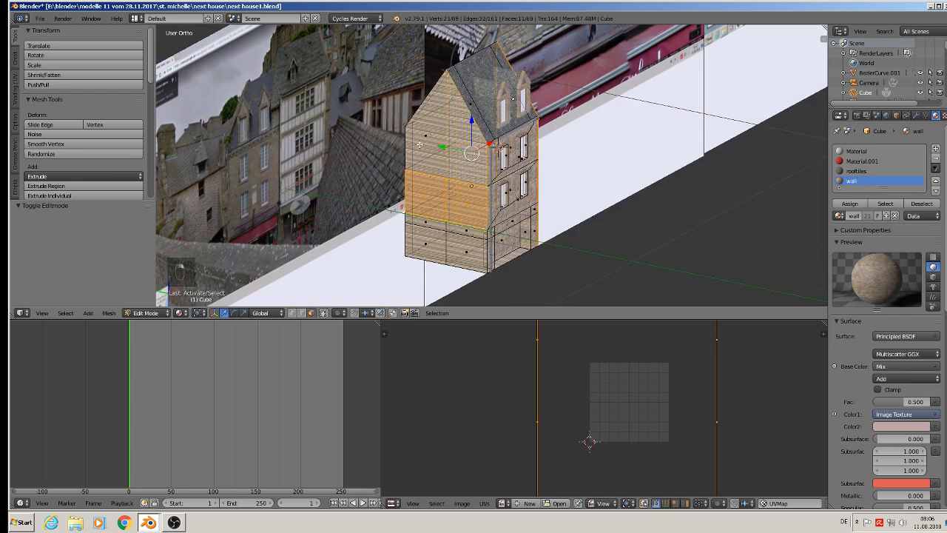
{"action": "right_click", "coordinate": [427, 140], "text": "shift"}
{"action": "right_click", "coordinate": [430, 221], "text": "shift"}
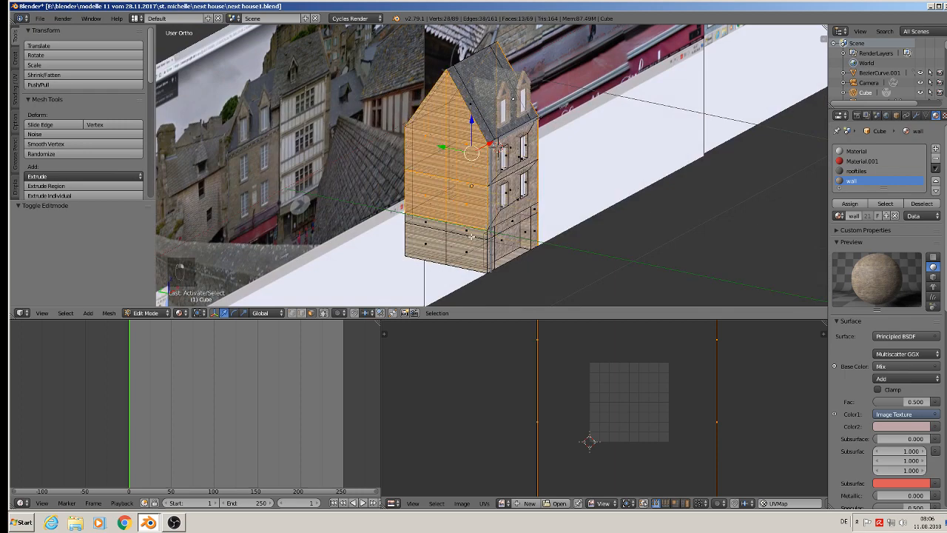
{"action": "middle_click_drag", "start_coordinate": [435, 224], "coordinate": [465, 235]}
{"action": "right_click", "coordinate": [430, 236], "text": "shift"}
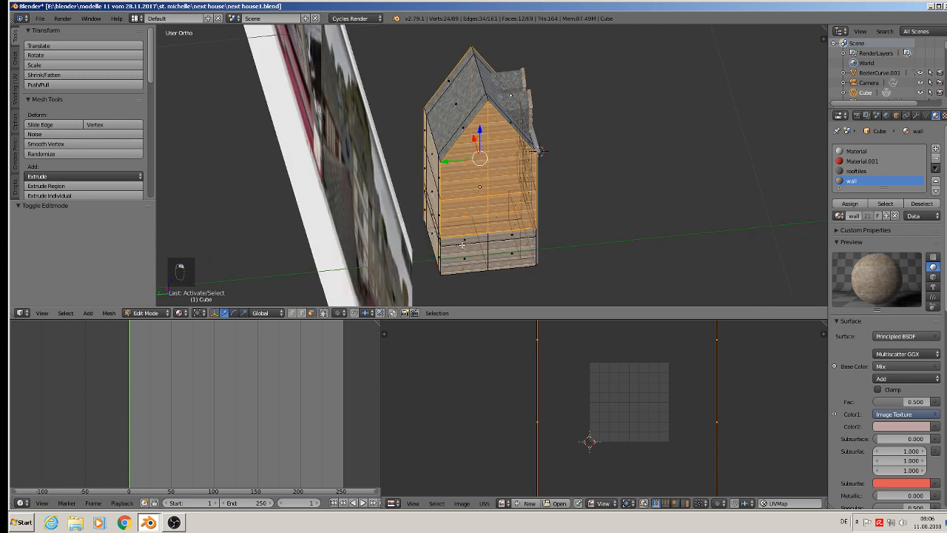
{"action": "right_click", "coordinate": [463, 239], "text": "shift"}
{"action": "right_click", "coordinate": [473, 259], "text": "shift"}
{"action": "right_click", "coordinate": [511, 255], "text": "shift"}
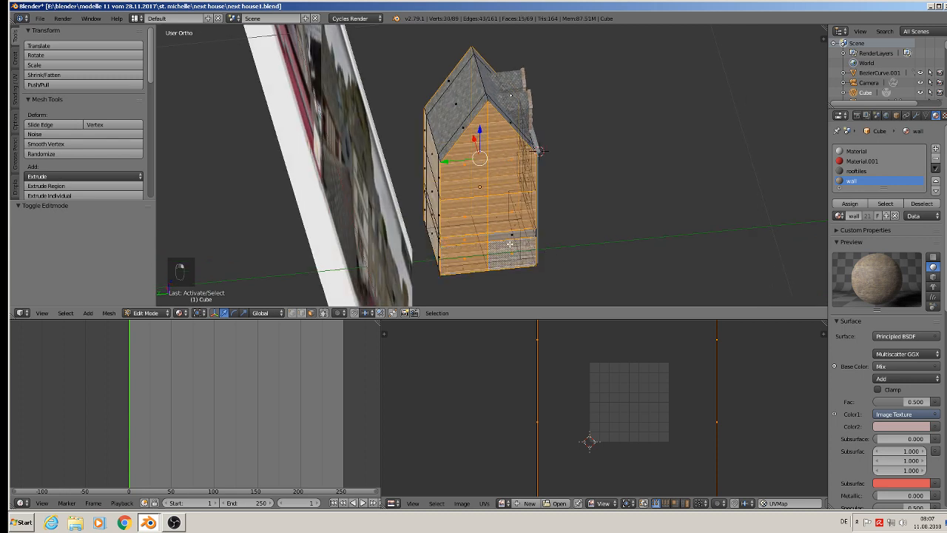
{"action": "right_click", "coordinate": [509, 238], "text": "shift"}
{"action": "middle_click_drag", "start_coordinate": [506, 235], "coordinate": [495, 258]}
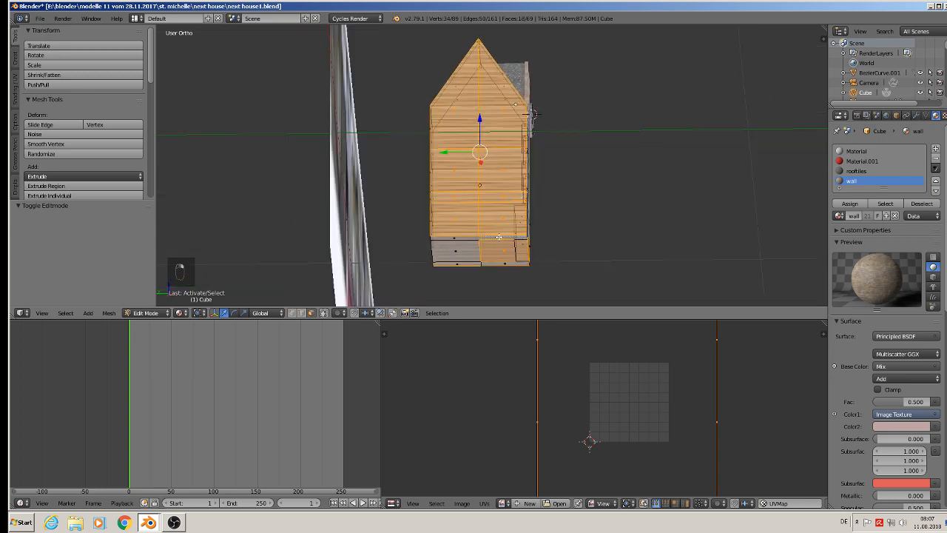
{"action": "right_click", "coordinate": [500, 250], "text": "shift"}
{"action": "middle_click_drag", "start_coordinate": [503, 250], "coordinate": [509, 248]}
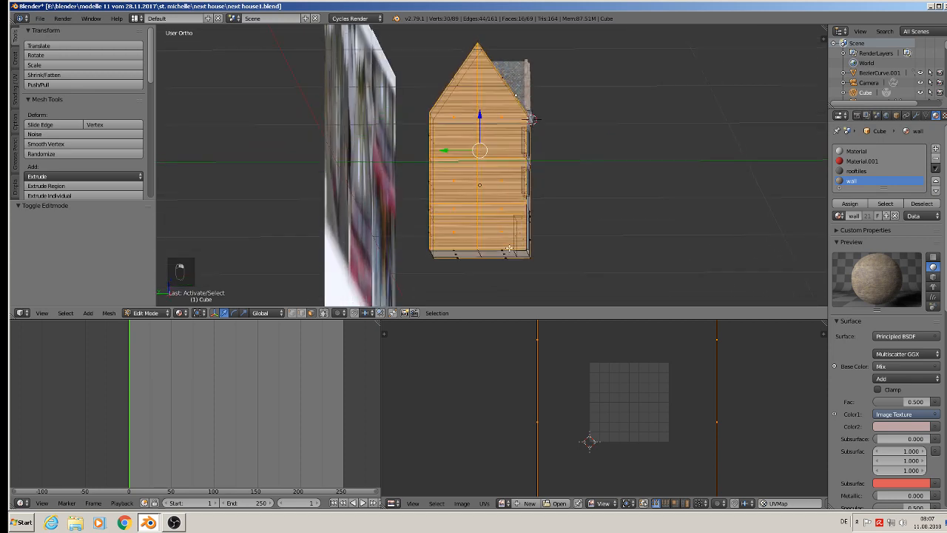
Project the UVs of the selected gable wall faces from the right orthographic view.
{"action": "key", "text": "KP_3"}
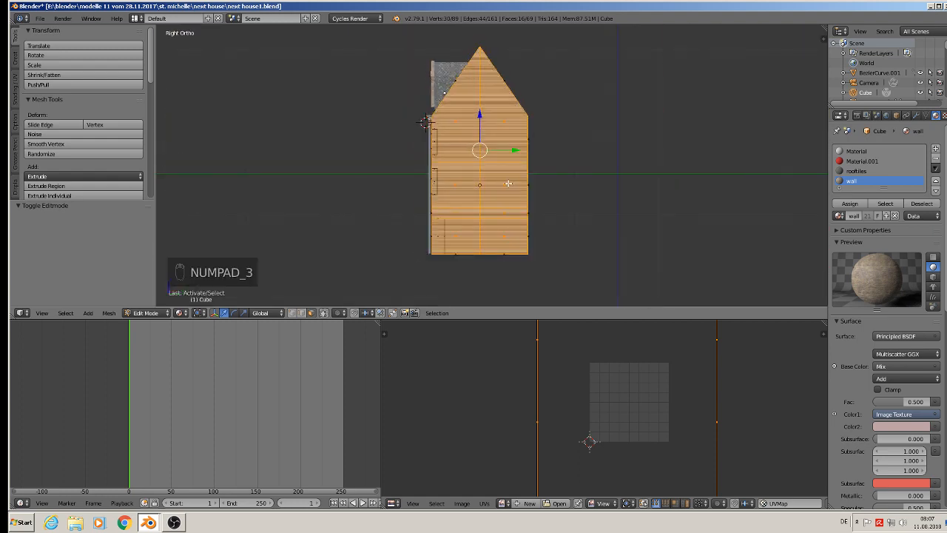
{"action": "key", "text": "u"}
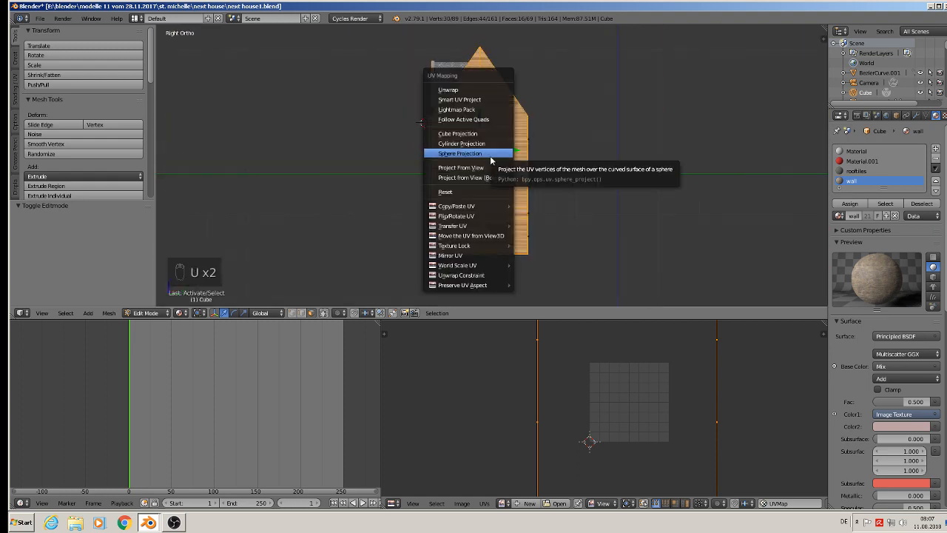
{"action": "left_click", "coordinate": [486, 169]}
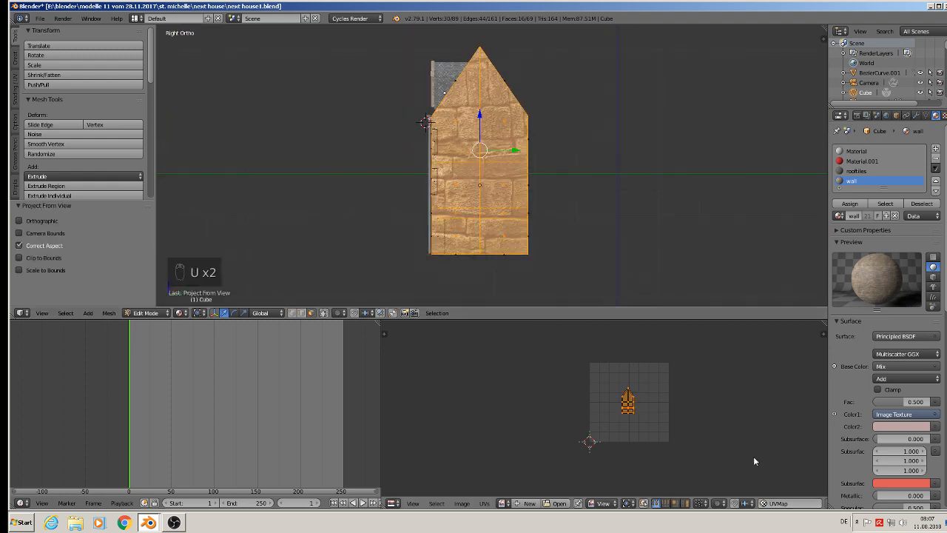
Scale up the gable walls' UVs so the stone pattern gets much finer, and check the house in Object Mode.
{"action": "key", "text": "s"}
{"action": "left_click", "coordinate": [448, 421]}
{"action": "key", "text": "Tab"}
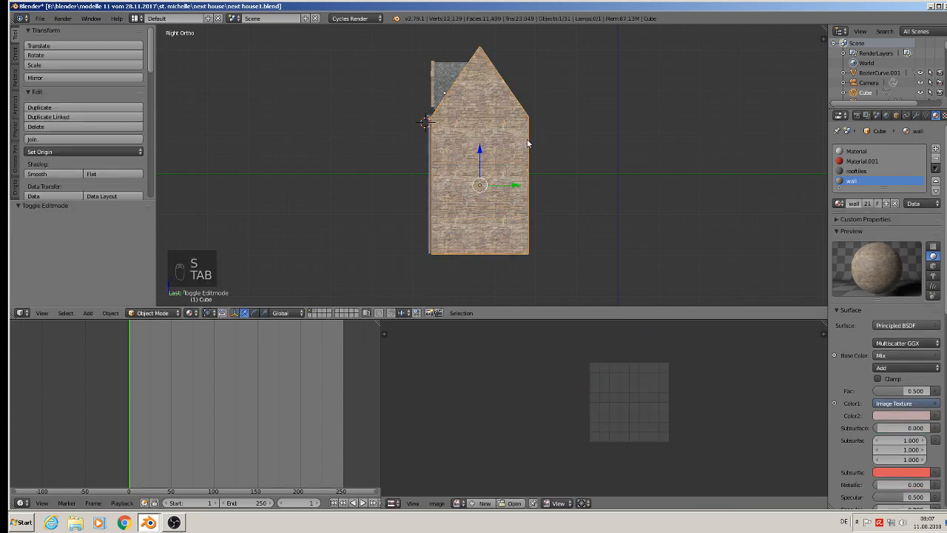
{"action": "middle_click_drag", "start_coordinate": [529, 143], "coordinate": [627, 203]}
{"action": "scroll", "coordinate": [494, 139], "scroll_direction": "up", "scroll_amount": 3}
{"action": "middle_click_drag", "start_coordinate": [495, 139], "coordinate": [500, 130]}
{"action": "middle_click_drag", "start_coordinate": [460, 97], "coordinate": [465, 191], "text": "shift"}
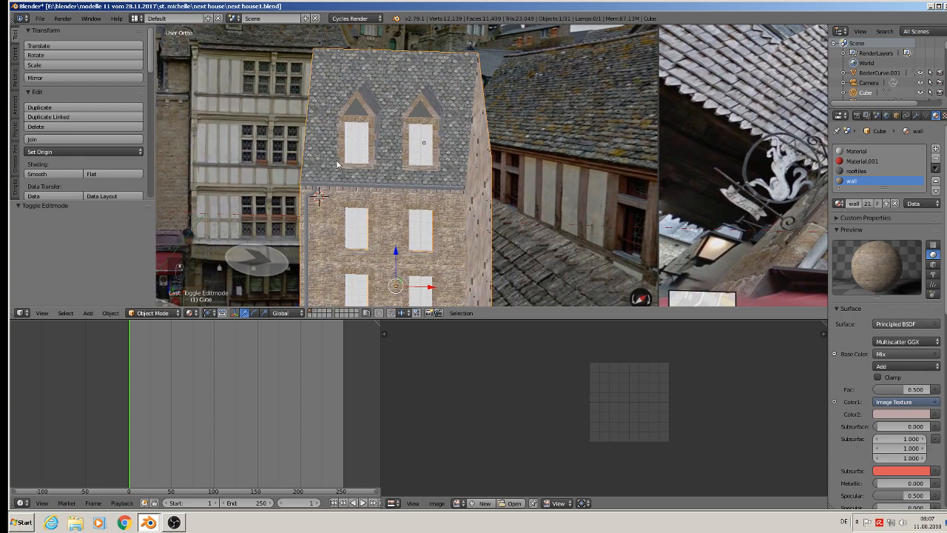
Select the connected sill geometry of the left dormer window's stone frame in Edit Mode.
{"action": "scroll", "coordinate": [368, 173], "scroll_direction": "up", "scroll_amount": 8}
{"action": "right_click", "coordinate": [374, 172]}
{"action": "key", "text": "Tab"}
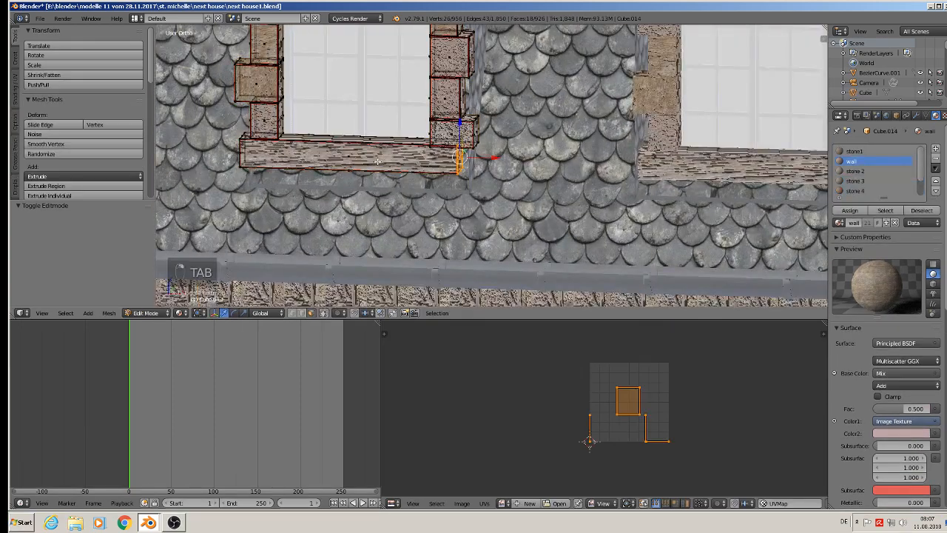
{"action": "key", "text": "l"}
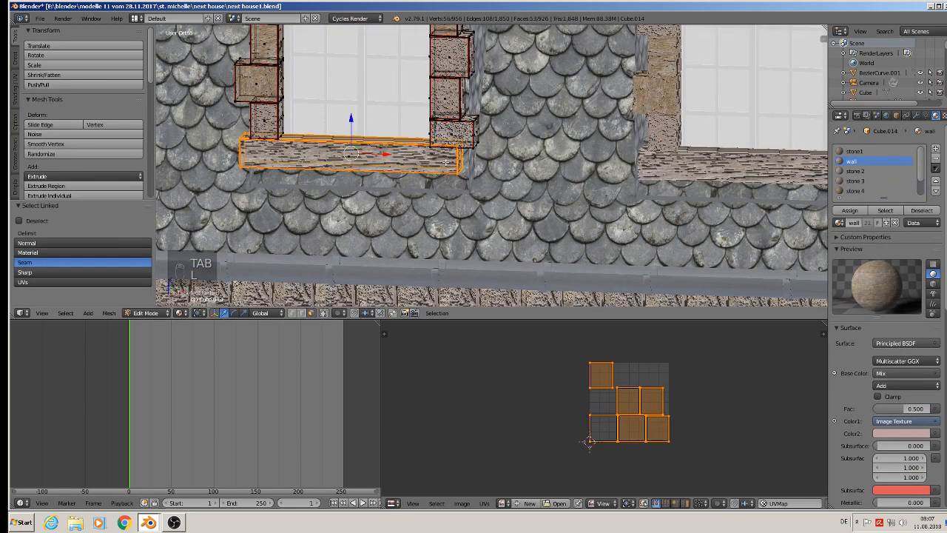
{"action": "middle_click_drag", "start_coordinate": [412, 159], "coordinate": [426, 161]}
Try to remap the selected sill faces with Cube Projection and scale up their UVs.
{"action": "key", "text": "u"}
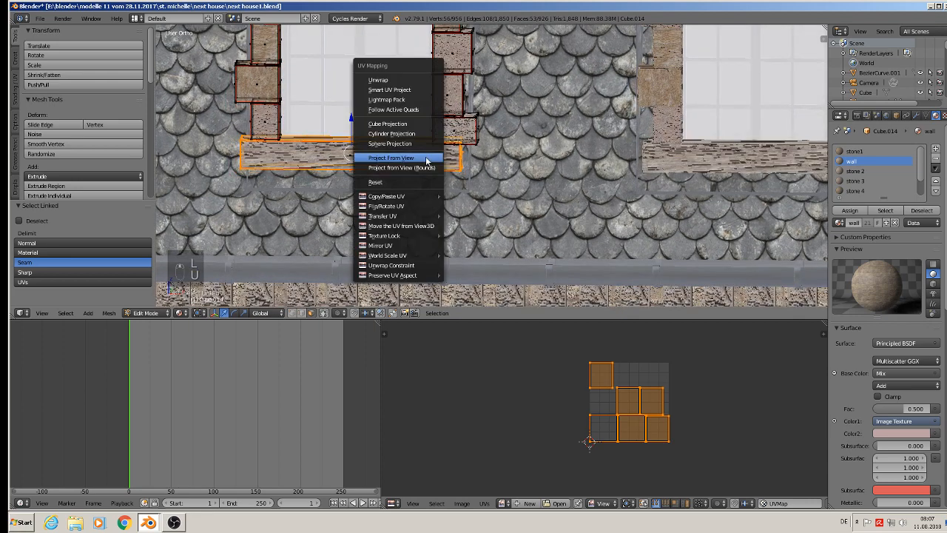
{"action": "left_click", "coordinate": [427, 124]}
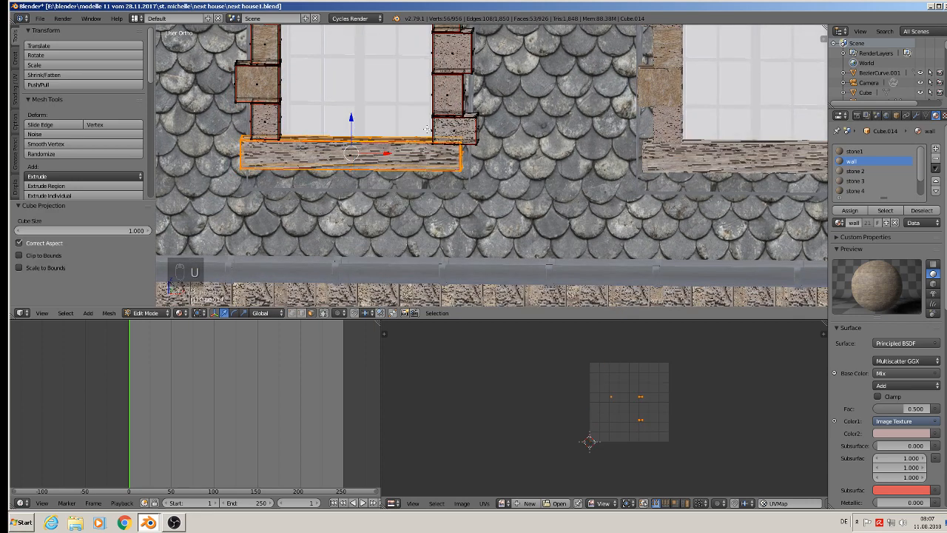
{"action": "key", "text": "s"}
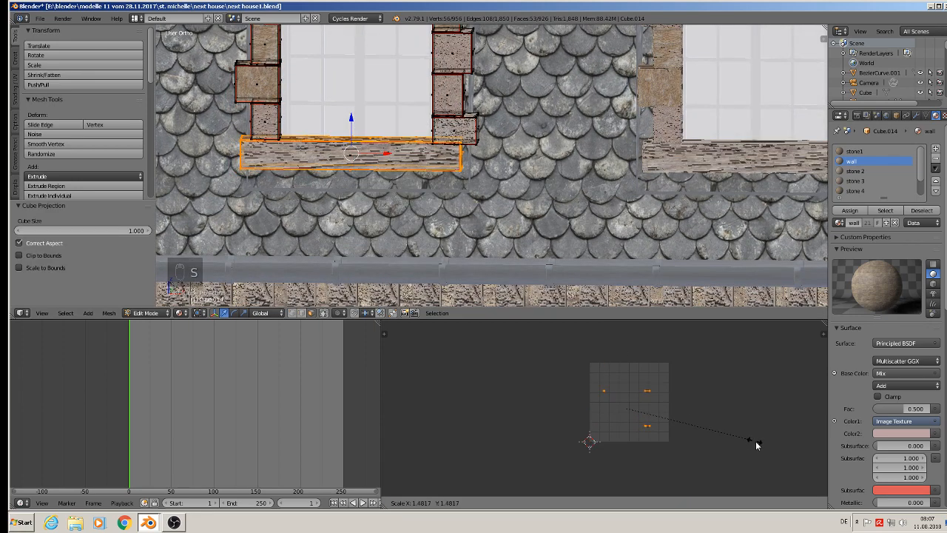
{"action": "right_click", "coordinate": [731, 435]}
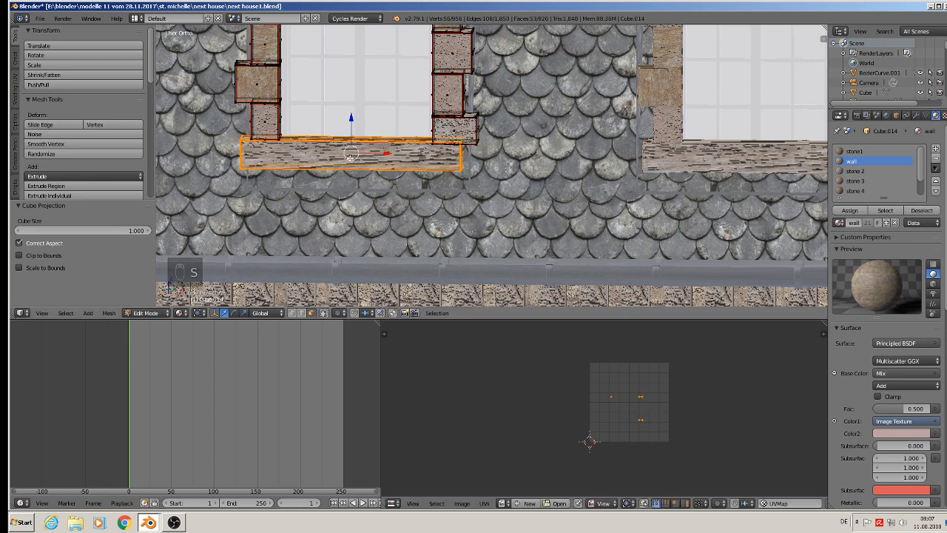
Add the sill's missing front face to the selection and map the whole sill with Cube Projection.
{"action": "key", "text": "l"}
{"action": "key", "text": "l"}
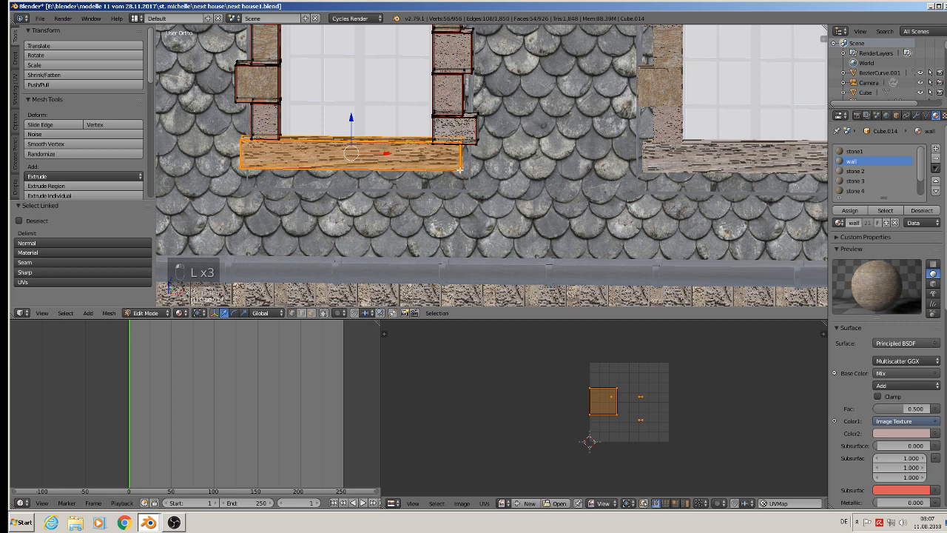
{"action": "key", "text": "i"}
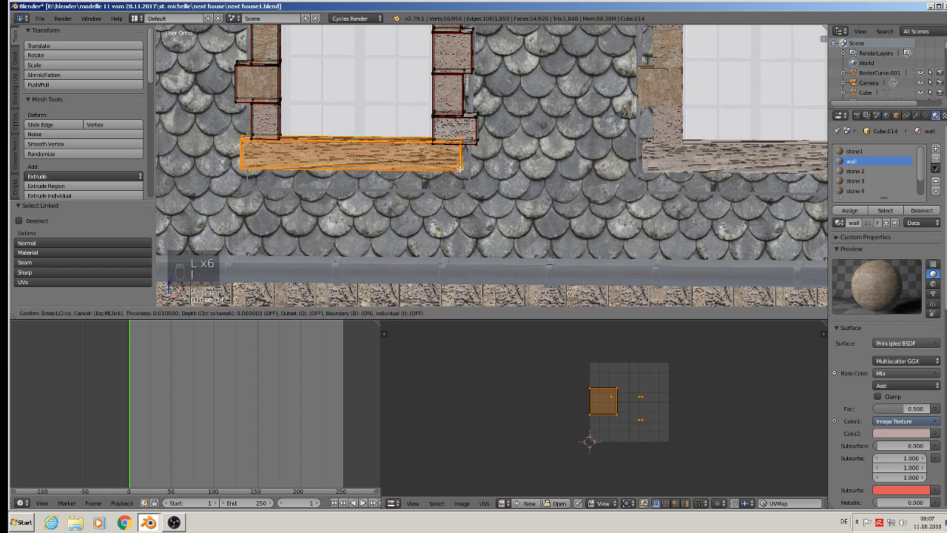
{"action": "right_click", "coordinate": [459, 169]}
{"action": "key", "text": "u"}
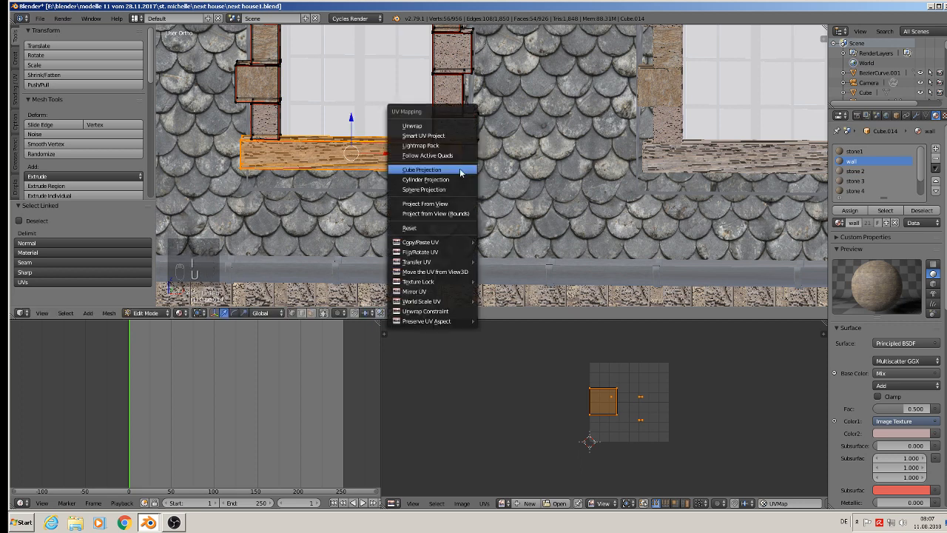
{"action": "left_click", "coordinate": [460, 168]}
Scale the sill's UVs up by a factor of about 43.2 and return to Object Mode.
{"action": "scroll", "coordinate": [639, 405], "scroll_direction": "up", "scroll_amount": 3}
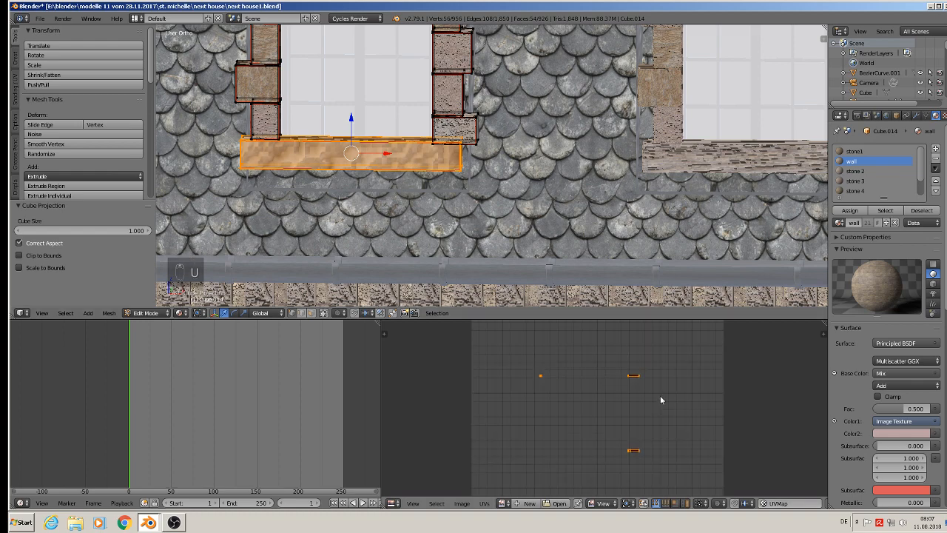
{"action": "key", "text": "s"}
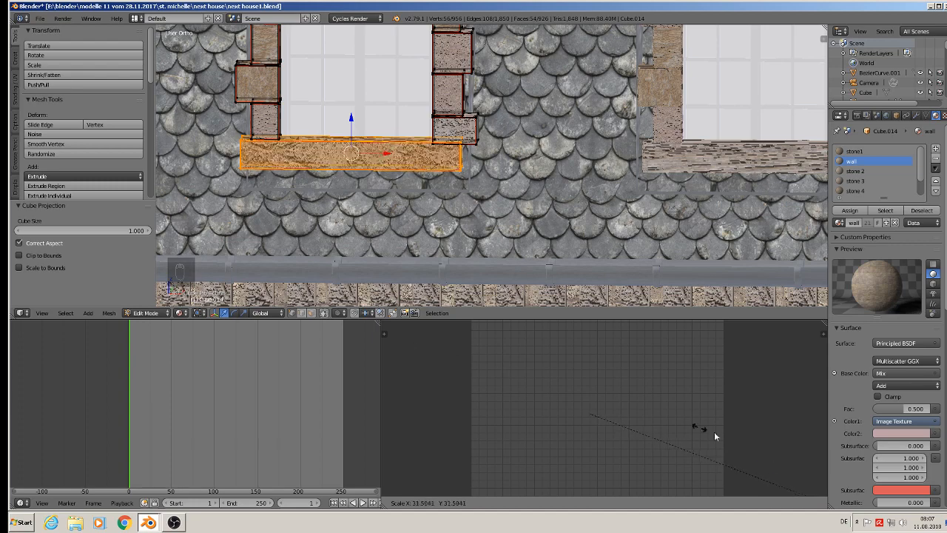
{"action": "left_click", "coordinate": [619, 379]}
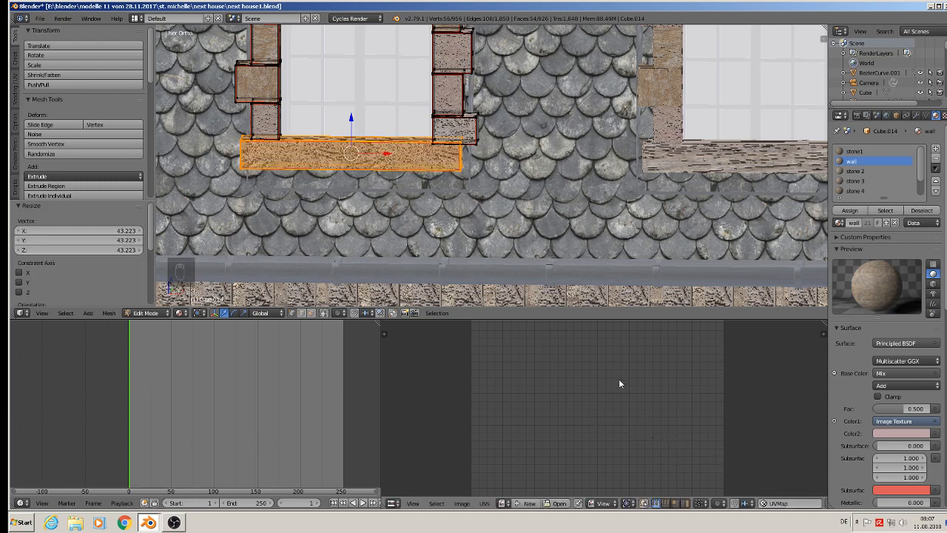
{"action": "scroll", "coordinate": [722, 255], "scroll_direction": "down", "scroll_amount": 2}
{"action": "middle_click_drag", "start_coordinate": [722, 256], "coordinate": [552, 260], "text": "shift"}
{"action": "key", "text": "Tab"}
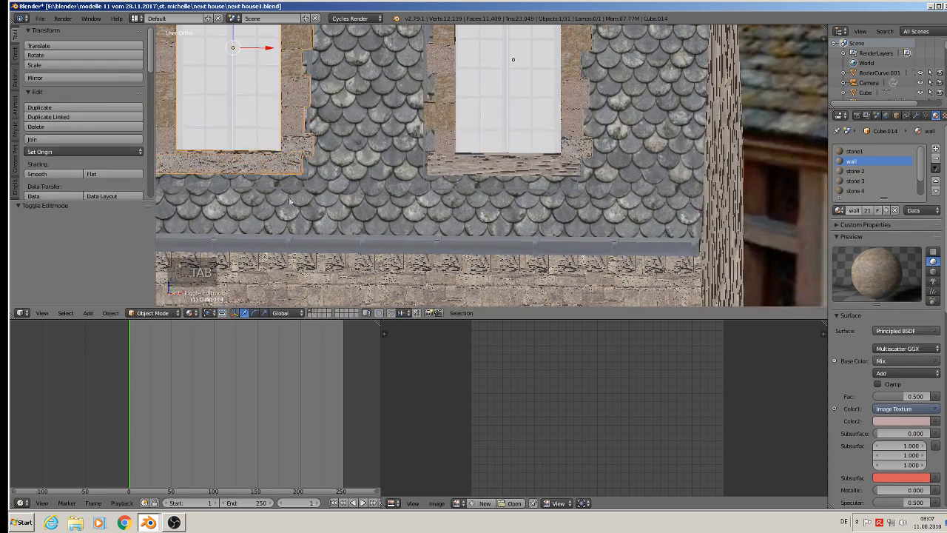
Delete the stone frames of the right dormer window and of the four facade windows below the gutter.
{"action": "scroll", "coordinate": [478, 194], "scroll_direction": "down", "scroll_amount": 2, "text": "shift"}
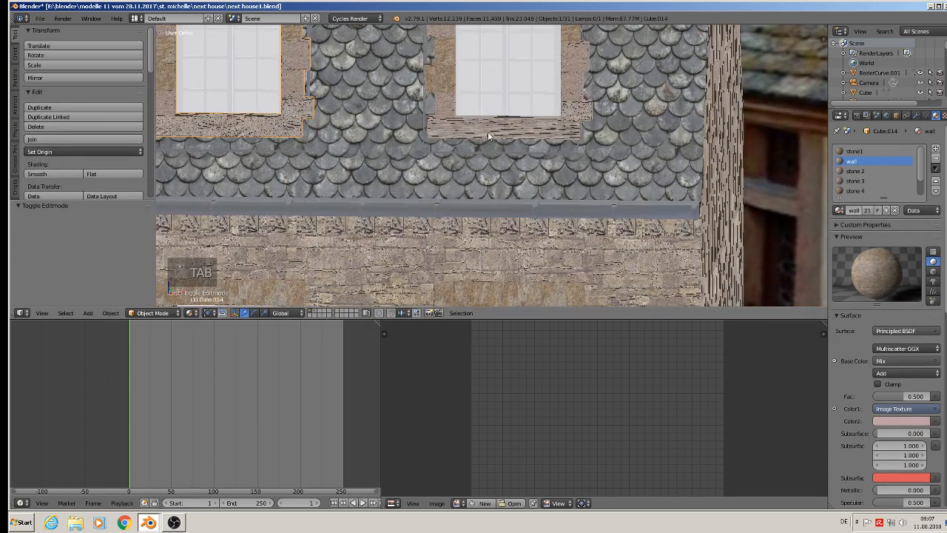
{"action": "scroll", "coordinate": [532, 139], "scroll_direction": "down", "scroll_amount": 7}
{"action": "middle_click_drag", "start_coordinate": [472, 141], "coordinate": [431, 113], "text": "shift"}
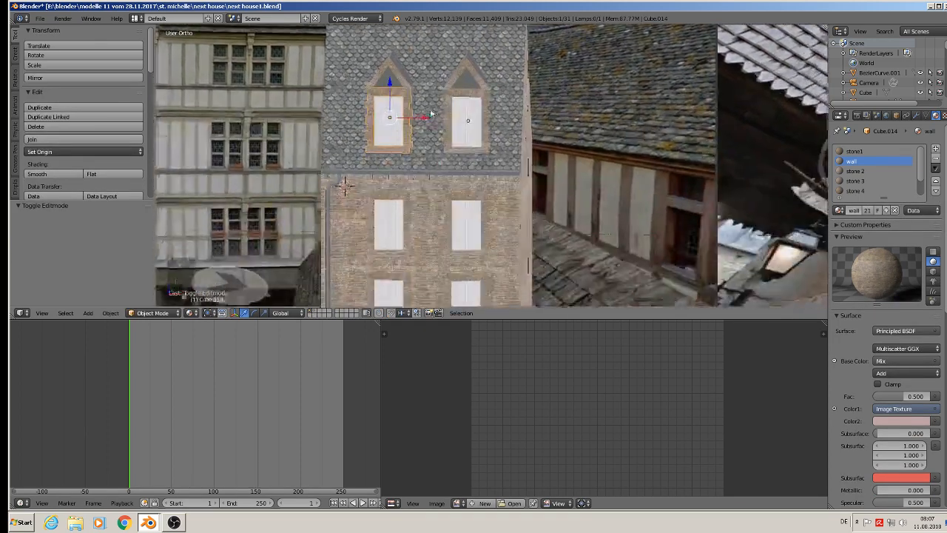
{"action": "scroll", "coordinate": [444, 137], "scroll_direction": "down", "scroll_amount": 1, "text": "shift"}
{"action": "scroll", "coordinate": [449, 142], "scroll_direction": "up", "scroll_amount": 1}
{"action": "right_click", "coordinate": [461, 143]}
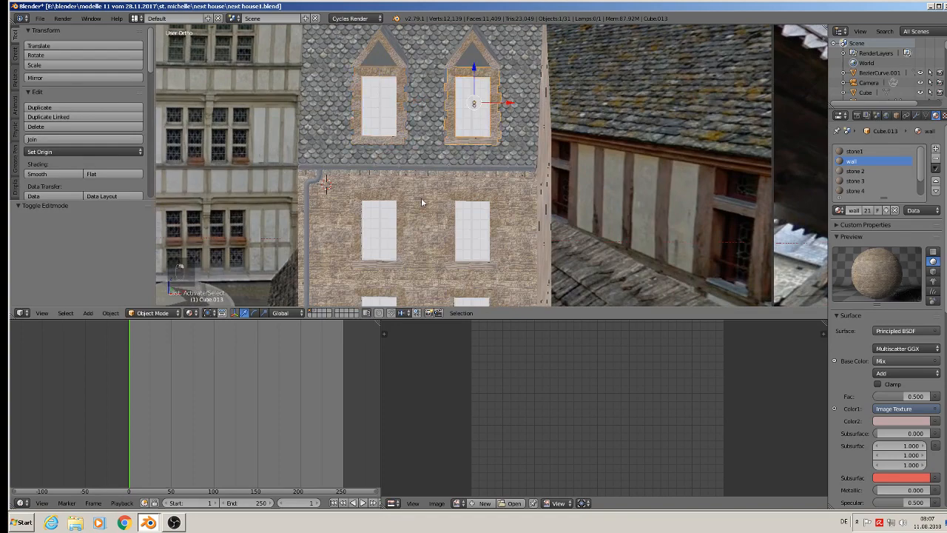
{"action": "right_click", "coordinate": [379, 199], "text": "shift"}
{"action": "right_click", "coordinate": [478, 194], "text": "shift"}
{"action": "middle_click_drag", "start_coordinate": [505, 256], "coordinate": [463, 166], "text": "shift"}
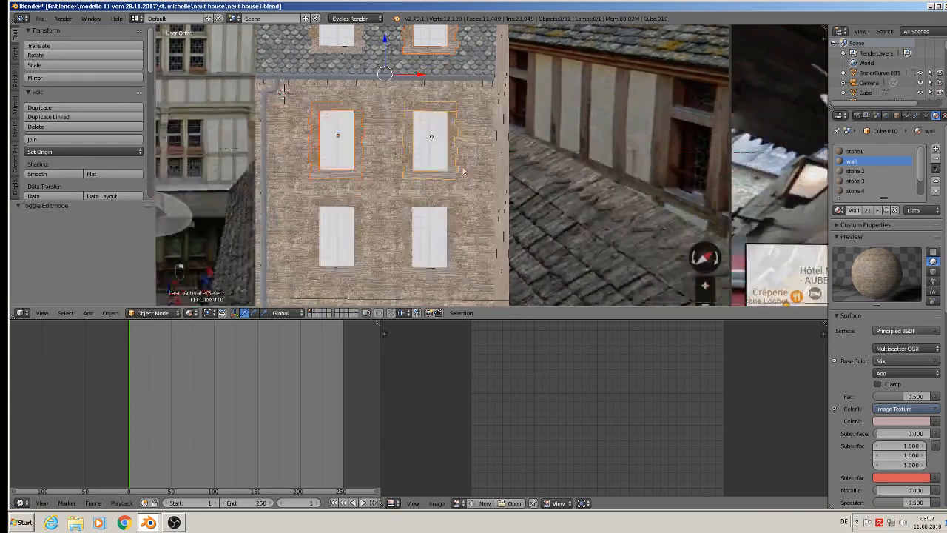
{"action": "right_click", "coordinate": [426, 202], "text": "shift"}
{"action": "right_click", "coordinate": [343, 209], "text": "shift"}
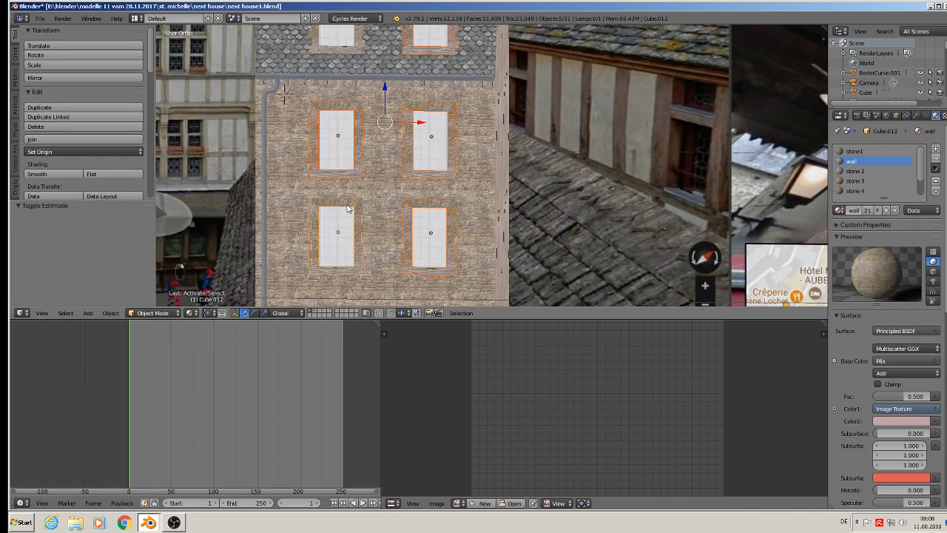
{"action": "key", "text": "x"}
{"action": "left_click", "coordinate": [346, 207]}
Duplicate the left dormer's stone frame along X by about 0.092 onto the right dormer window.
{"action": "middle_click_drag", "start_coordinate": [340, 114], "coordinate": [342, 172], "text": "shift"}
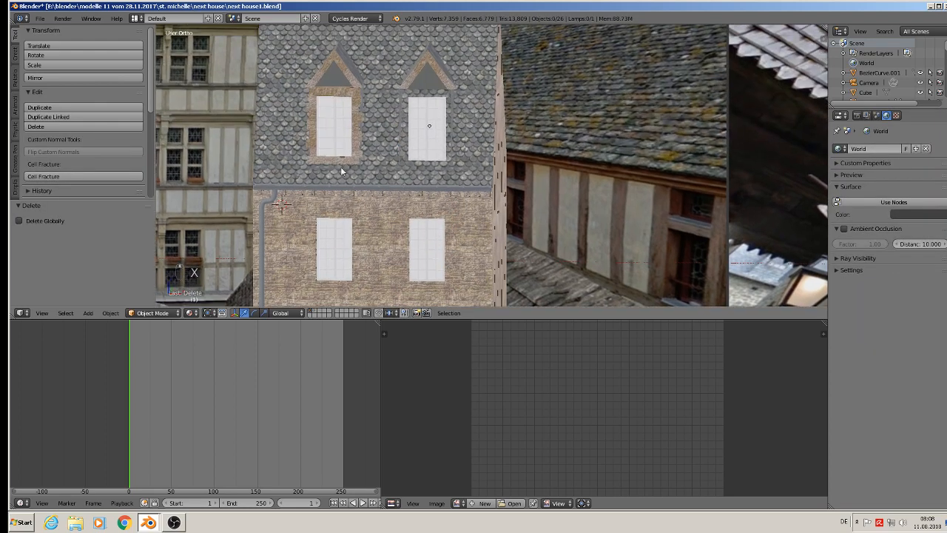
{"action": "right_click", "coordinate": [331, 93]}
{"action": "key", "text": "shift+d"}
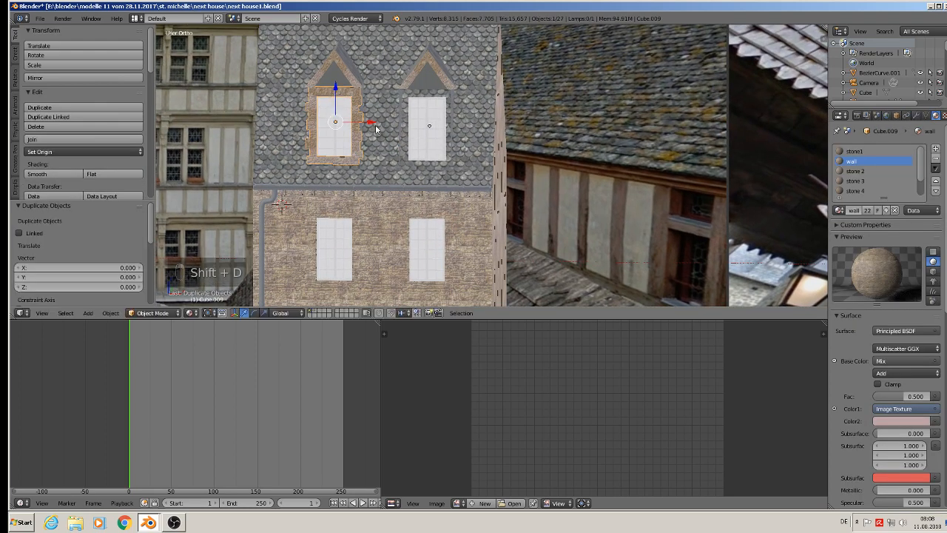
{"action": "left_click", "coordinate": [467, 140]}
Duplicate both dormer frames down along Z by about 0.118 onto the upper facade windows, and lower the copies by another 0.003.
{"action": "right_click", "coordinate": [334, 98], "text": "shift"}
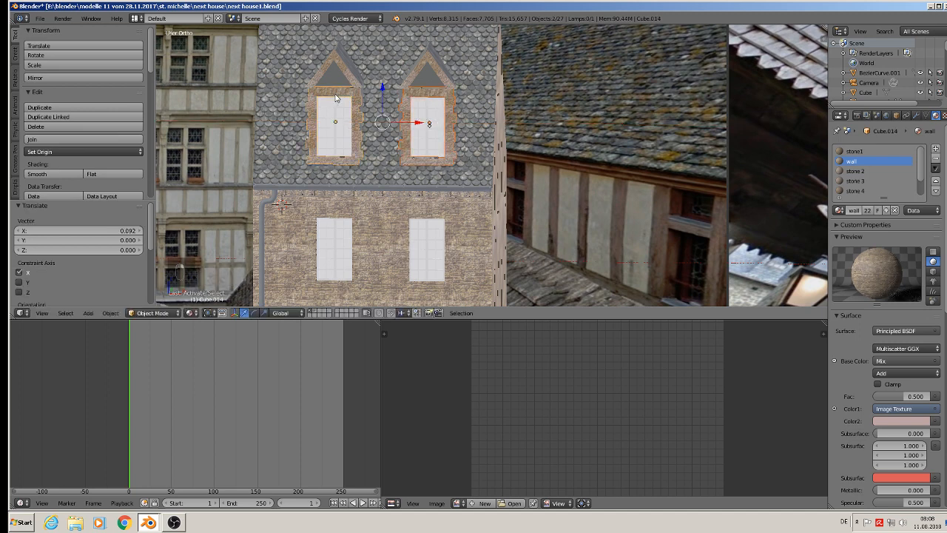
{"action": "key", "text": "shift+d"}
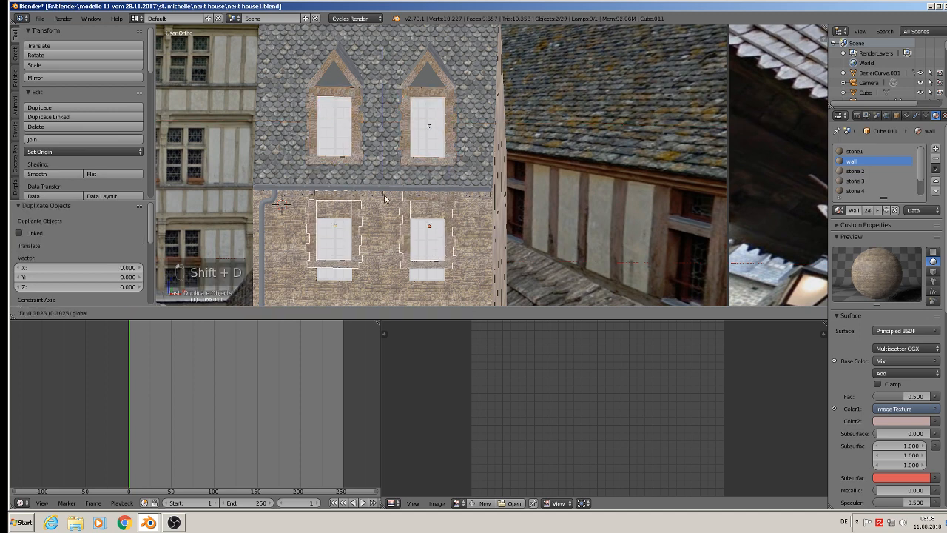
{"action": "left_click", "coordinate": [383, 208]}
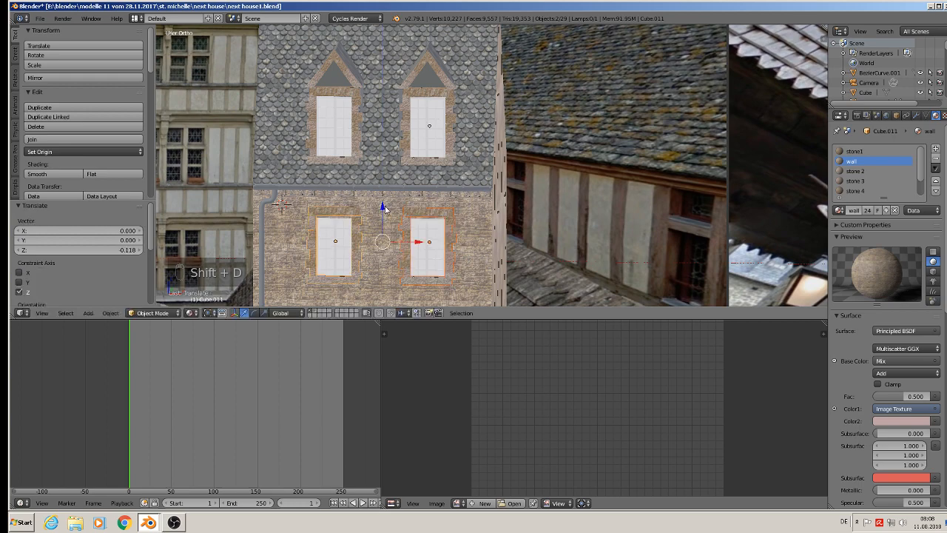
{"action": "left_click_drag", "start_coordinate": [385, 210], "coordinate": [385, 210]}
{"action": "middle_click_drag", "start_coordinate": [385, 210], "coordinate": [394, 91], "text": "shift"}
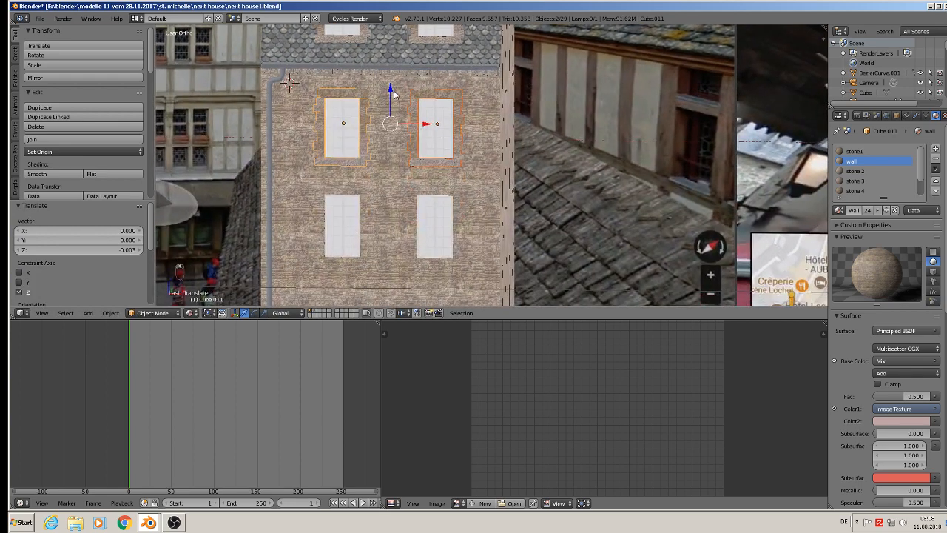
Duplicate the two upper facade window frames down along Z by about 0.097 onto the lower window row.
{"action": "key", "text": "shift+d"}
{"action": "left_click_drag", "start_coordinate": [390, 88], "coordinate": [382, 186]}
{"action": "scroll", "coordinate": [382, 186], "scroll_direction": "down", "scroll_amount": 3}
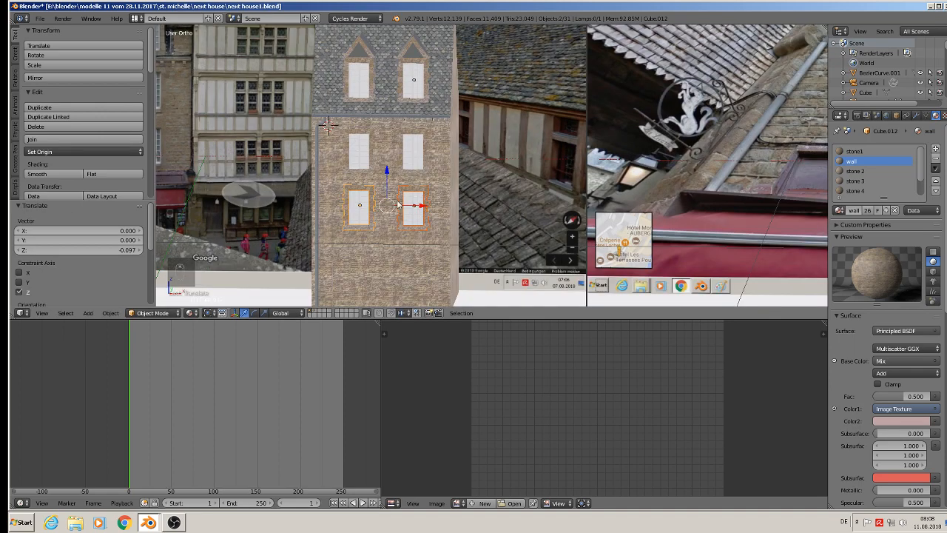
{"action": "middle_click_drag", "start_coordinate": [383, 186], "coordinate": [384, 229], "text": "shift"}
Deselect all objects and save the file.
{"action": "key", "text": "a"}
{"action": "left_click", "coordinate": [44, 19]}
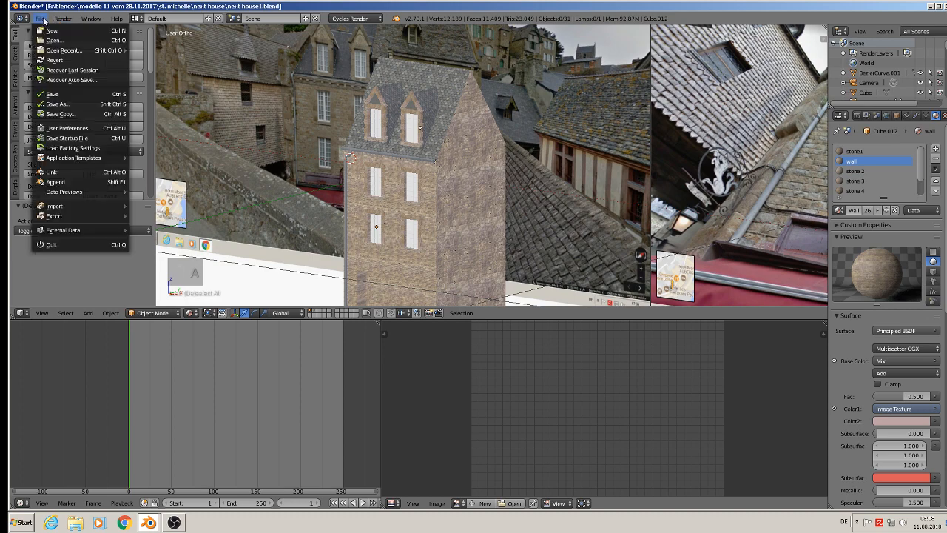
{"action": "left_click", "coordinate": [65, 95]}
Select the two opposite side faces of the recess at the base of the house's front wall, using face selection in Edit Mode.
{"action": "middle_click_drag", "start_coordinate": [524, 240], "coordinate": [584, 164], "text": "shift"}
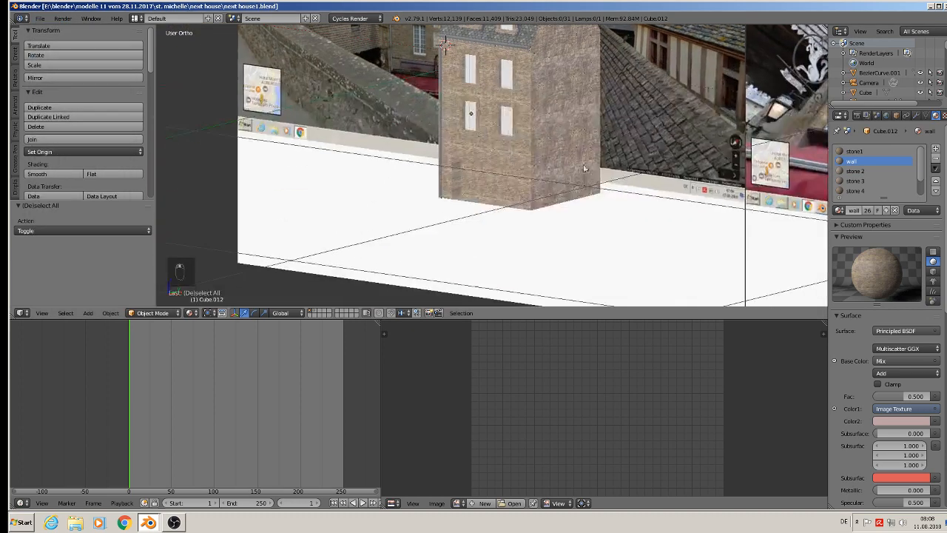
{"action": "scroll", "coordinate": [551, 164], "scroll_direction": "up", "scroll_amount": 4}
{"action": "scroll", "coordinate": [384, 185], "scroll_direction": "up", "scroll_amount": 3}
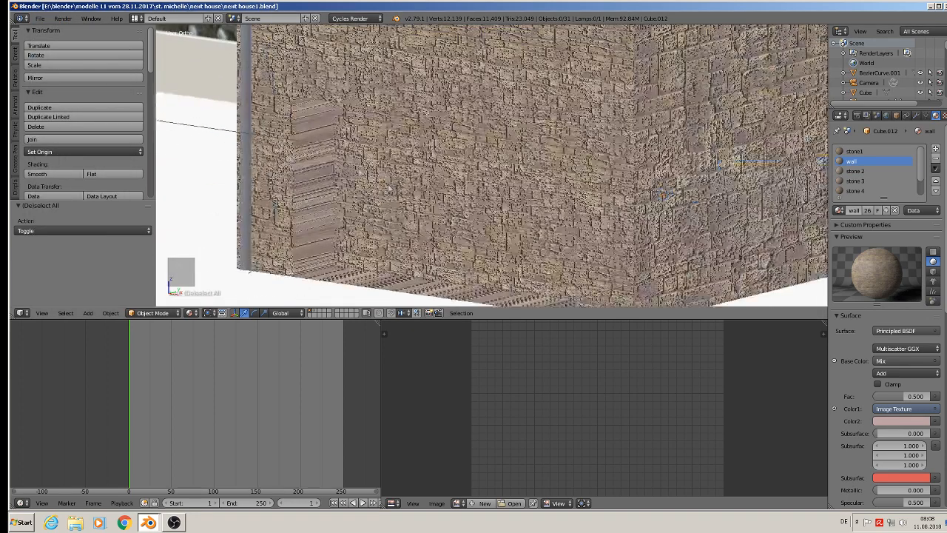
{"action": "key", "text": "Tab"}
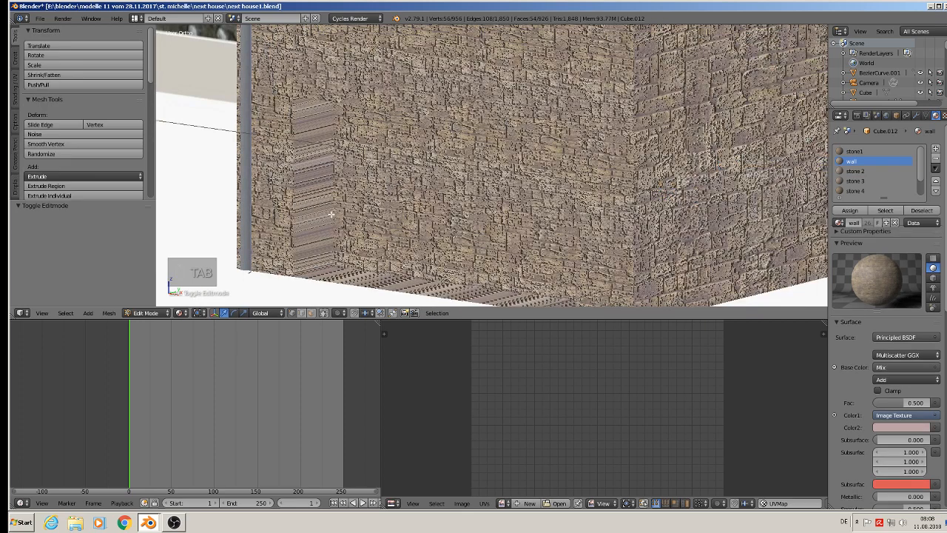
{"action": "key", "text": "Tab"}
{"action": "right_click", "coordinate": [334, 211]}
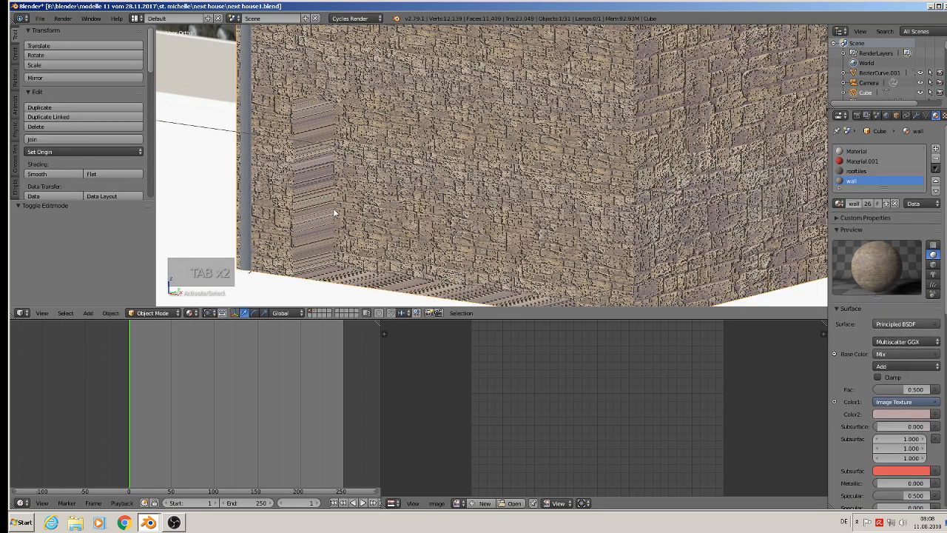
{"action": "key", "text": "Tab"}
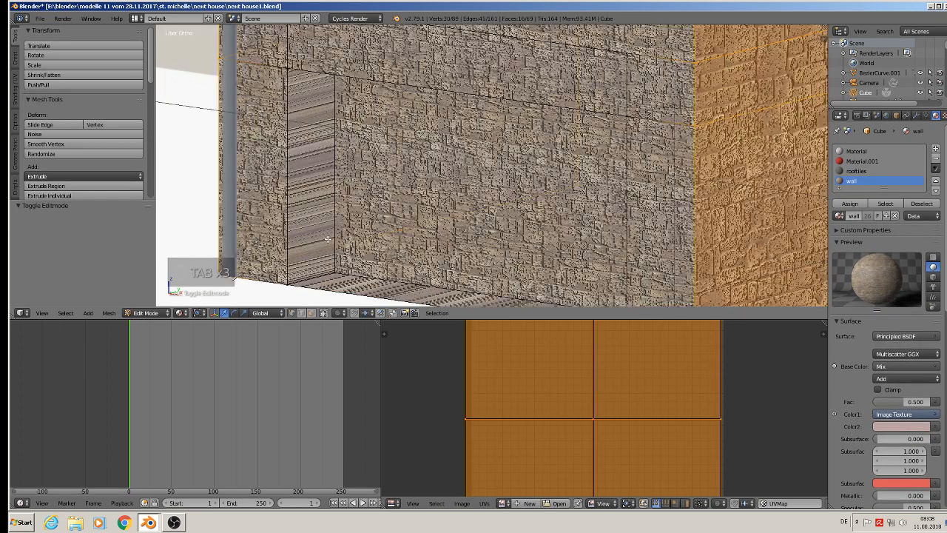
{"action": "left_click", "coordinate": [311, 312]}
{"action": "right_click", "coordinate": [315, 165]}
{"action": "middle_click_drag", "start_coordinate": [314, 164], "coordinate": [674, 134]}
{"action": "right_click", "coordinate": [674, 135], "text": "shift"}
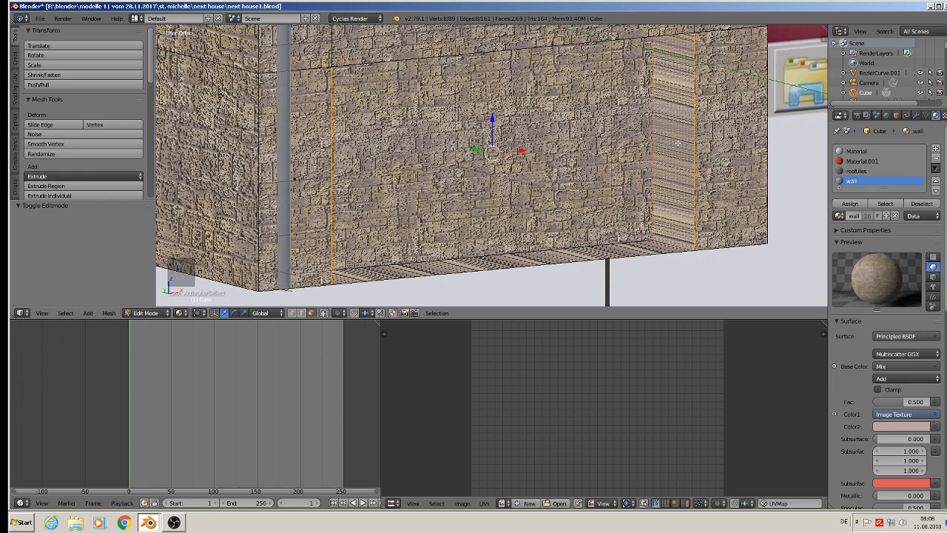
Project the UVs of the two recess side faces from the right orthographic view and scale them up by 2.237.
{"action": "key", "text": "KP_3"}
{"action": "key", "text": "u"}
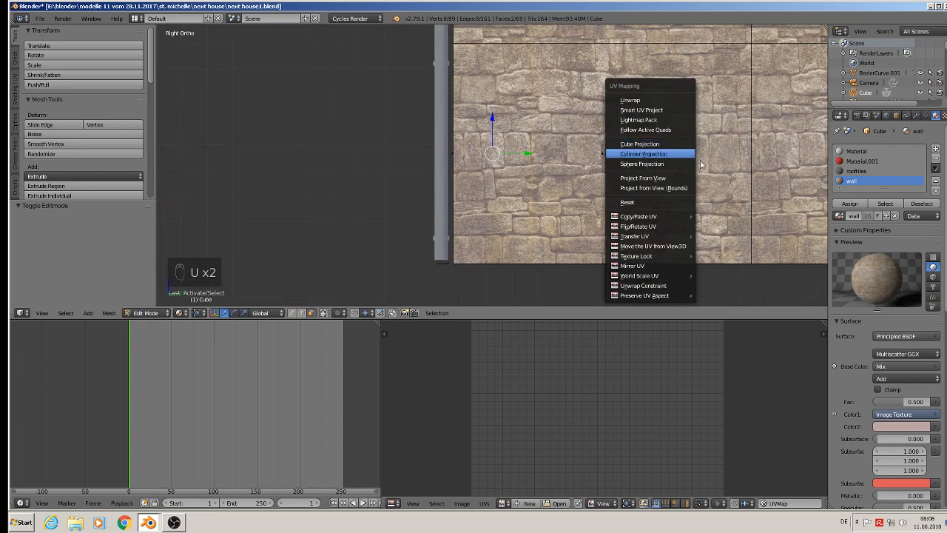
{"action": "left_click", "coordinate": [680, 182]}
{"action": "middle_click_drag", "start_coordinate": [680, 182], "coordinate": [540, 184]}
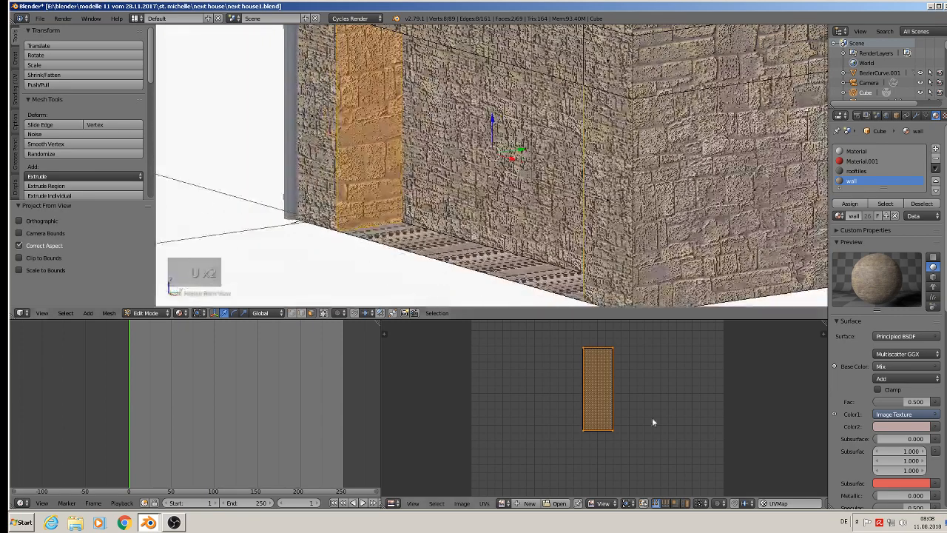
{"action": "key", "text": "s"}
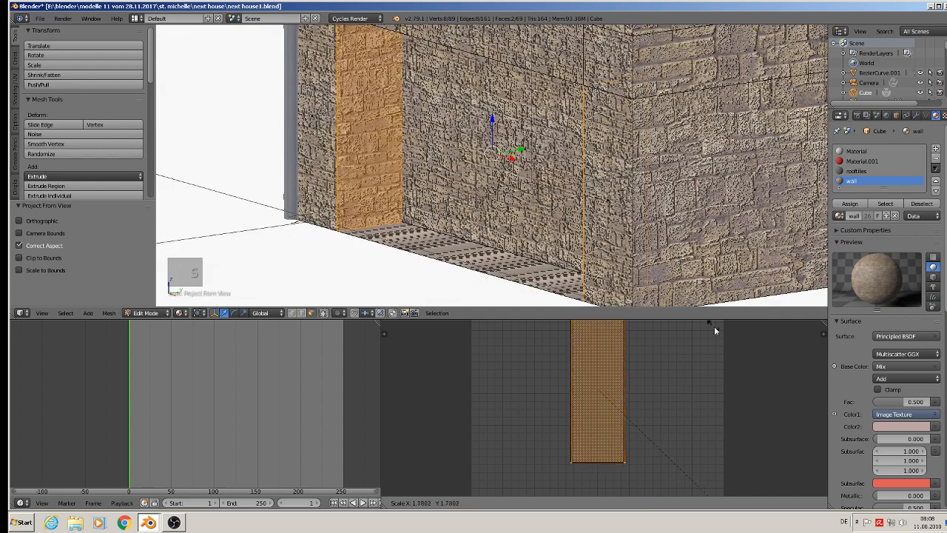
{"action": "left_click", "coordinate": [741, 354]}
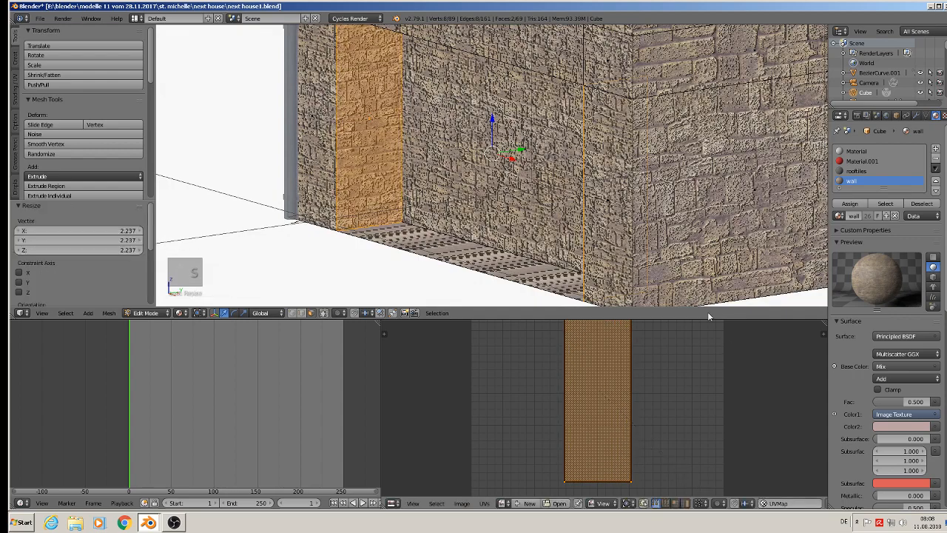
{"action": "key", "text": "Tab"}
{"action": "middle_click_drag", "start_coordinate": [510, 142], "coordinate": [509, 244]}
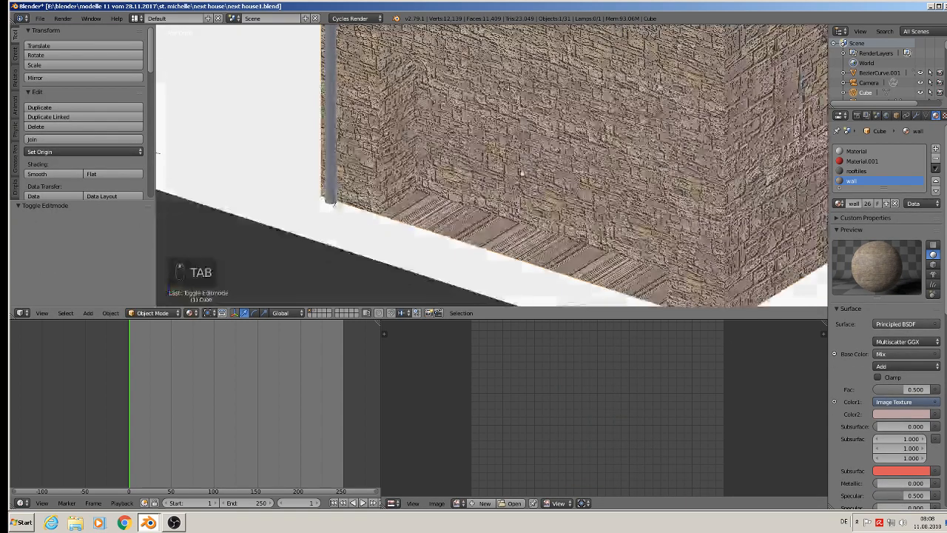
Delete the recess's front bottom edge along with its floor face, and save the file.
{"action": "key", "text": "Tab"}
{"action": "key", "text": "g"}
{"action": "right_click", "coordinate": [500, 245]}
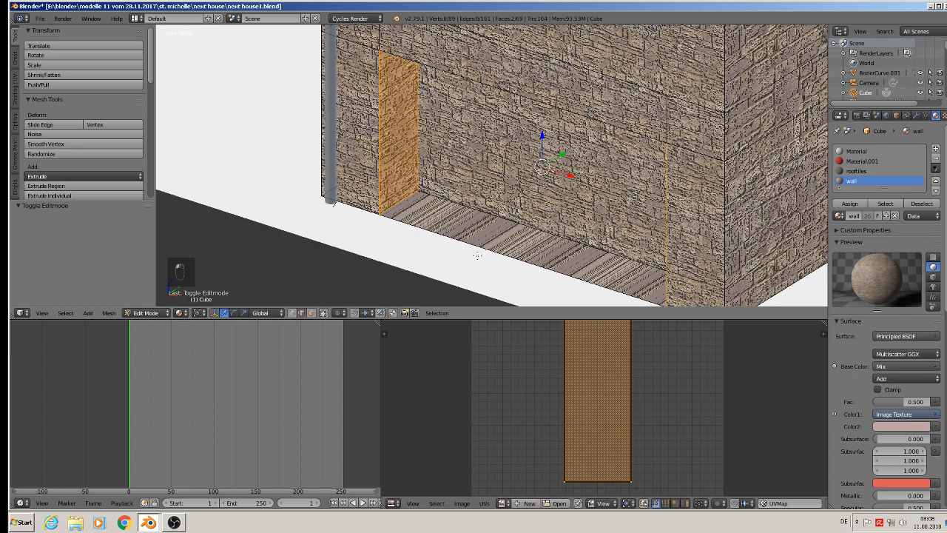
{"action": "key", "text": "x"}
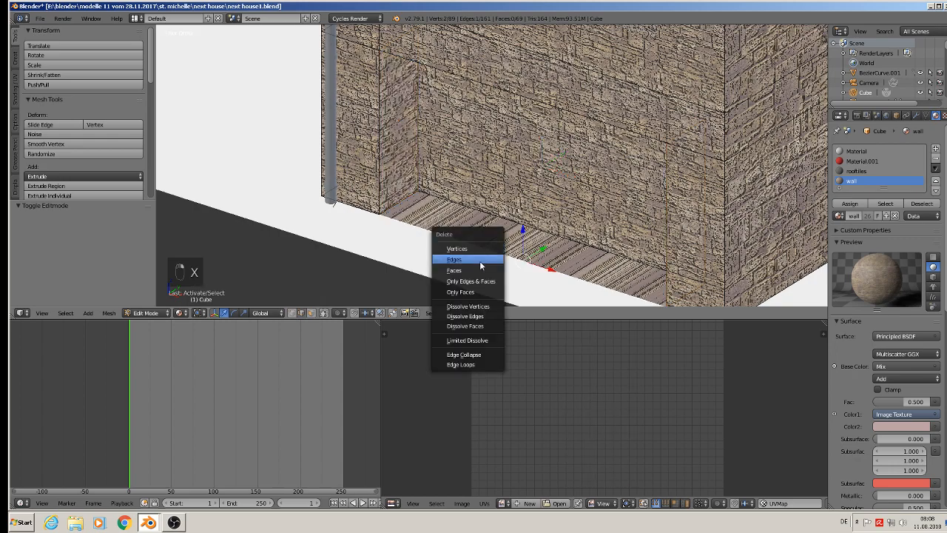
{"action": "left_click", "coordinate": [480, 260]}
{"action": "middle_click_drag", "start_coordinate": [480, 261], "coordinate": [597, 250]}
{"action": "scroll", "coordinate": [475, 218], "scroll_direction": "down", "scroll_amount": 2}
{"action": "key", "text": "Tab"}
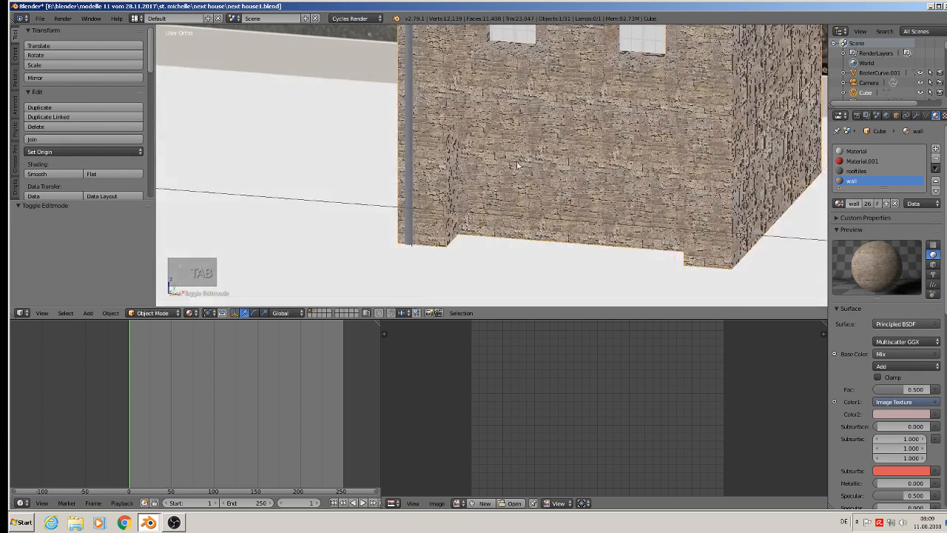
{"action": "left_click", "coordinate": [40, 18]}
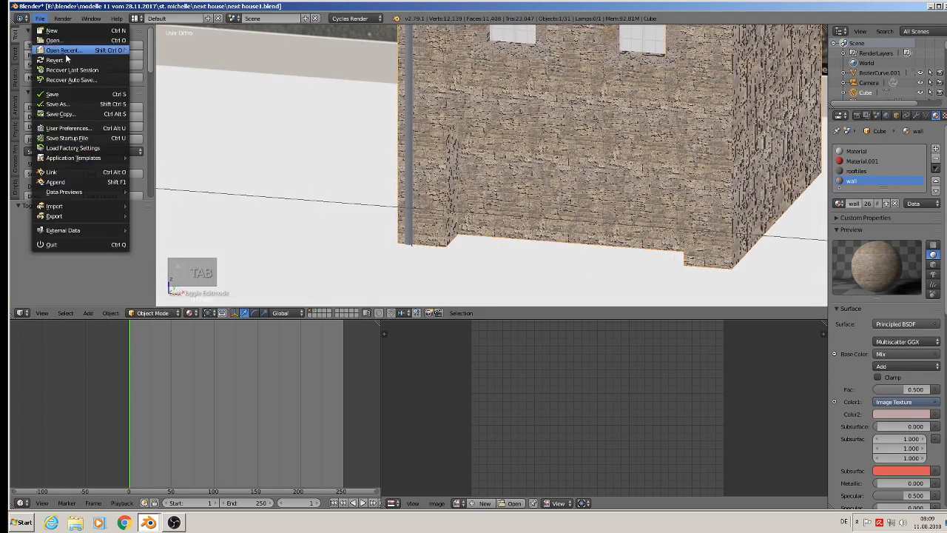
{"action": "left_click", "coordinate": [51, 94]}
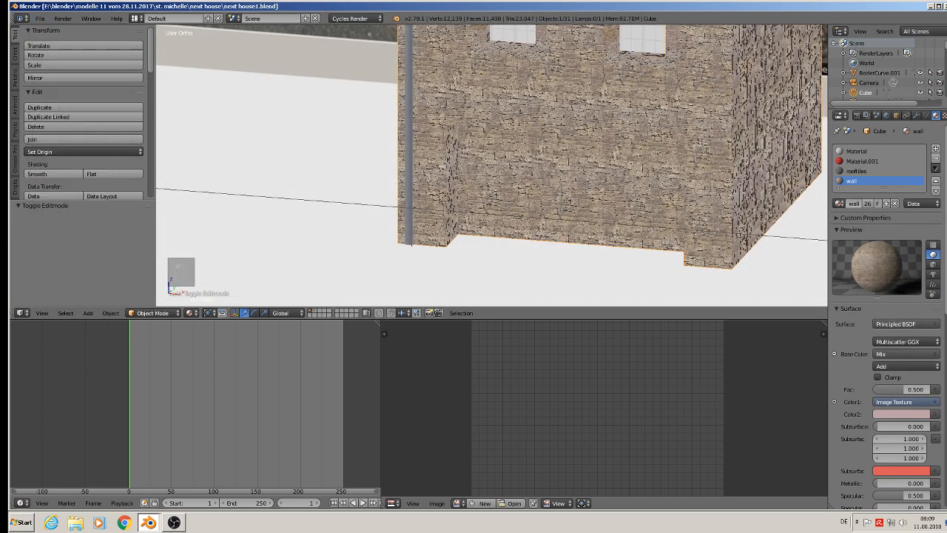
Remove the unused Material.001 and Material slots from the house.
{"action": "left_click", "coordinate": [866, 162]}
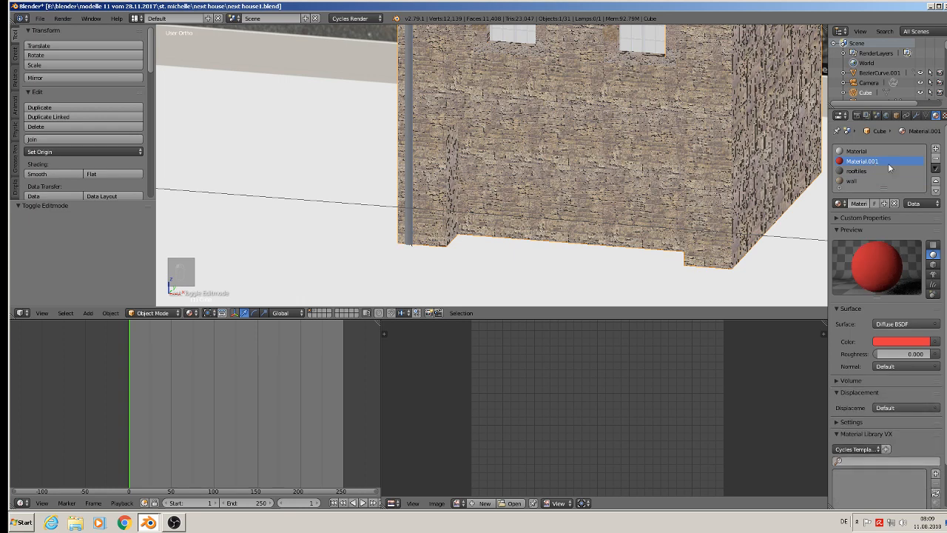
{"action": "left_click", "coordinate": [935, 158]}
{"action": "left_click", "coordinate": [937, 159]}
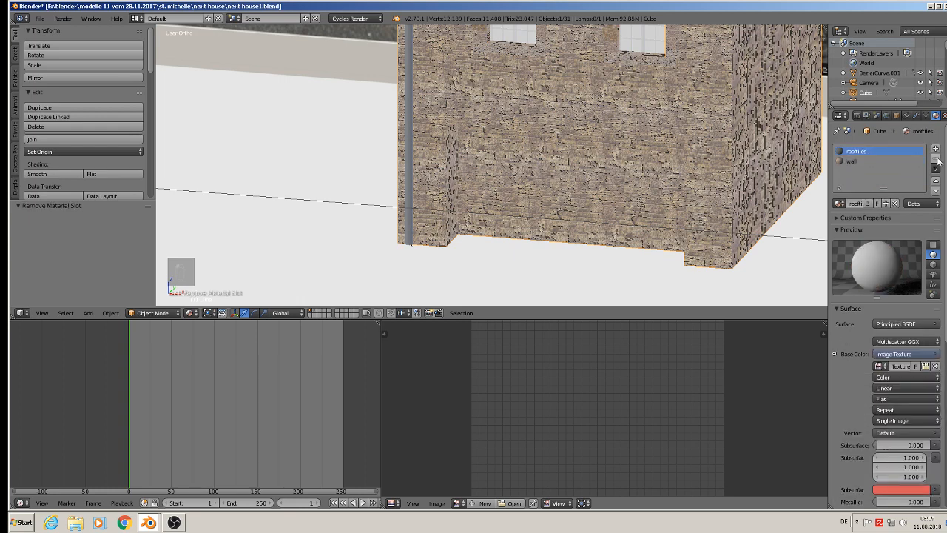
Add a new material slot to the house with a new material named shop.
{"action": "left_click", "coordinate": [937, 150]}
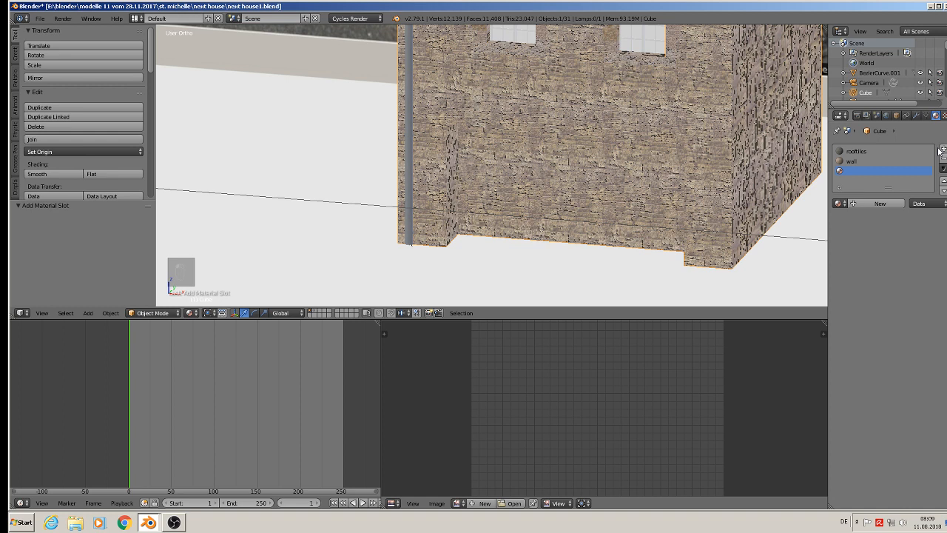
{"action": "left_click", "coordinate": [864, 202]}
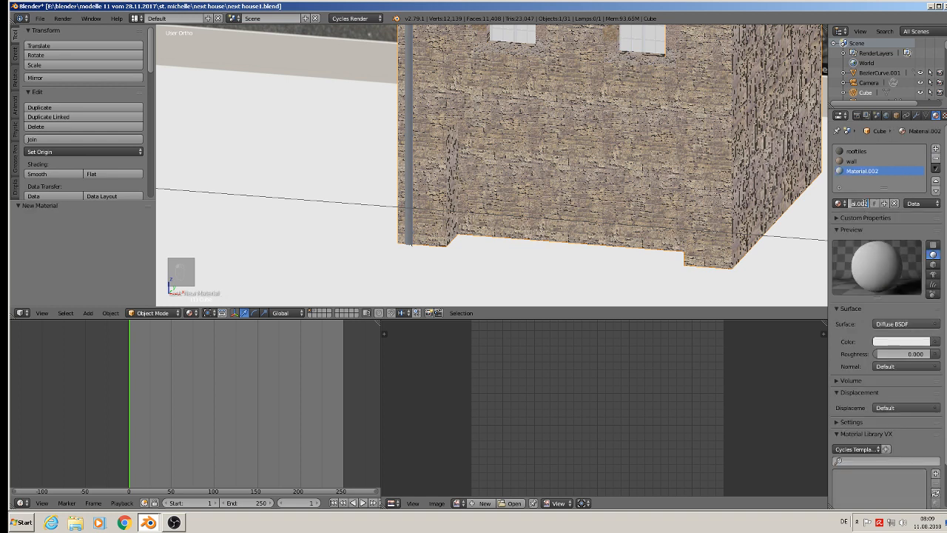
{"action": "type", "text": "sn"}
{"action": "key", "text": "Return"}
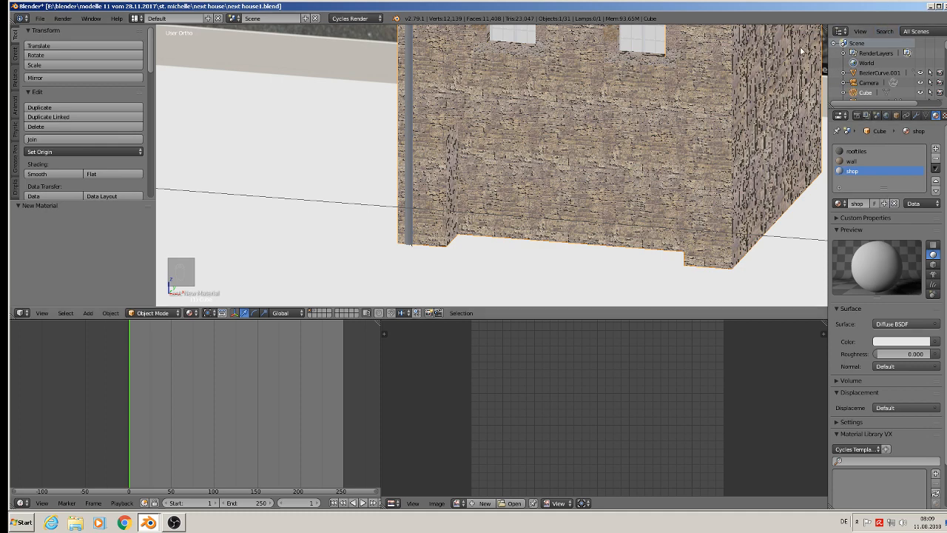
Check the shop front in the street-view reference, switch to the desktop and open the Komerzielle Texturen folder maximized.
{"action": "scroll", "coordinate": [726, 142], "scroll_direction": "down", "scroll_amount": 6}
{"action": "scroll", "coordinate": [721, 143], "scroll_direction": "up", "scroll_amount": 8}
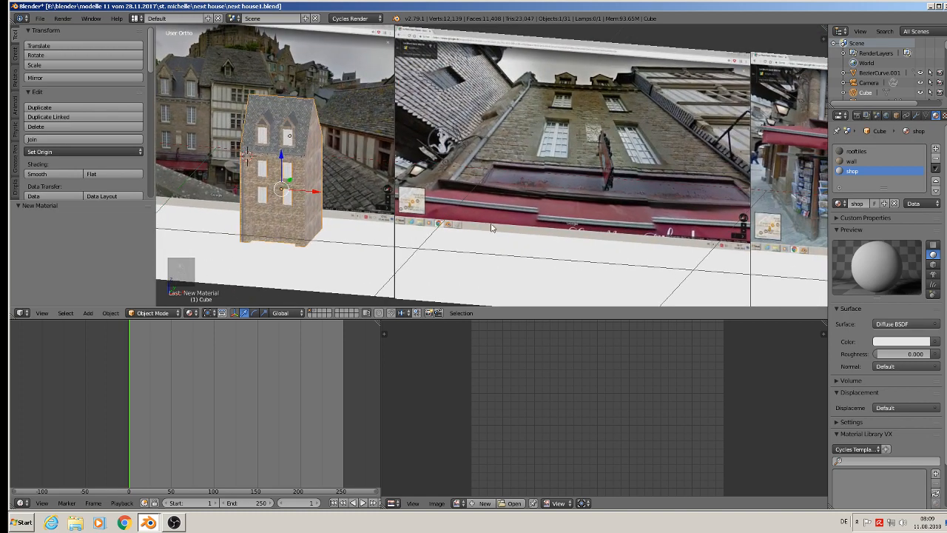
{"action": "middle_click_drag", "start_coordinate": [672, 196], "coordinate": [481, 194], "text": "shift"}
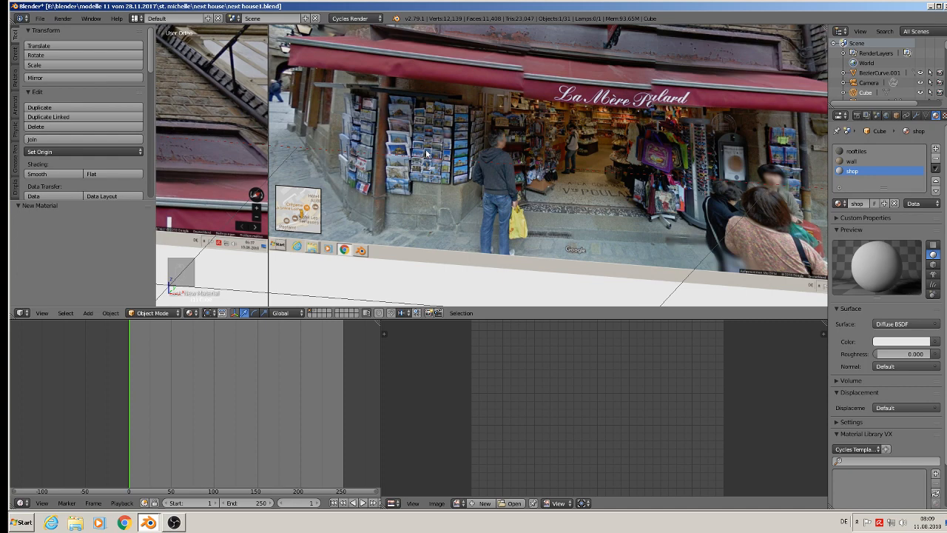
{"action": "left_click", "coordinate": [931, 8]}
{"action": "scroll", "coordinate": [537, 173], "scroll_direction": "down", "scroll_amount": 3}
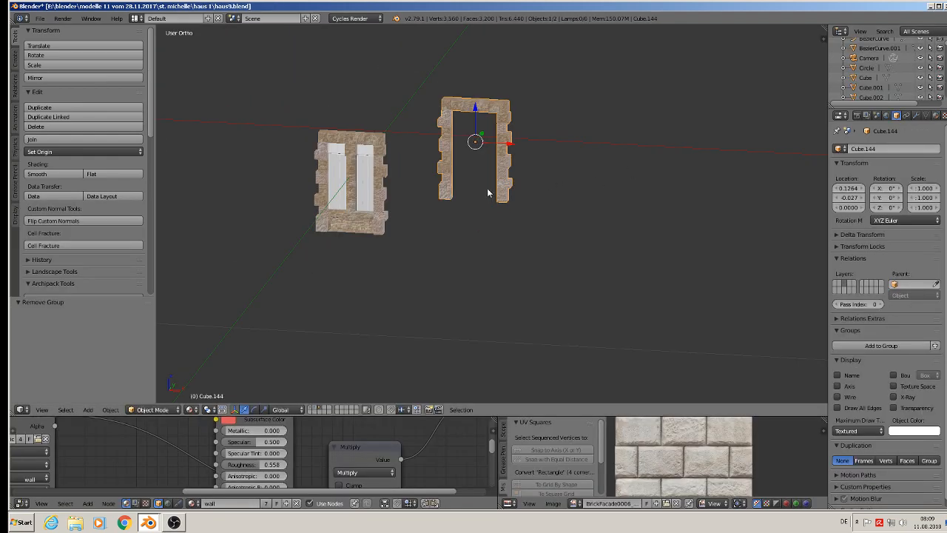
{"action": "left_click", "coordinate": [938, 7]}
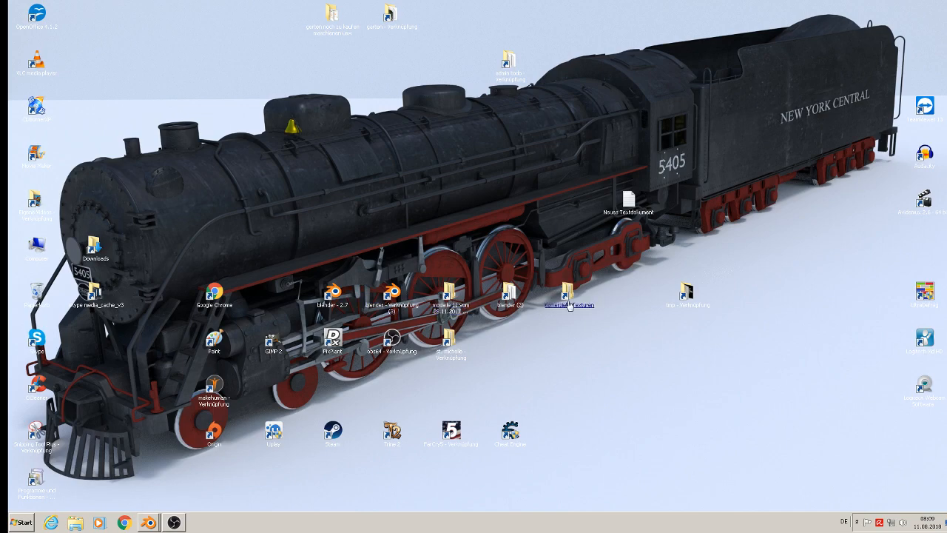
{"action": "key", "text": "Return"}
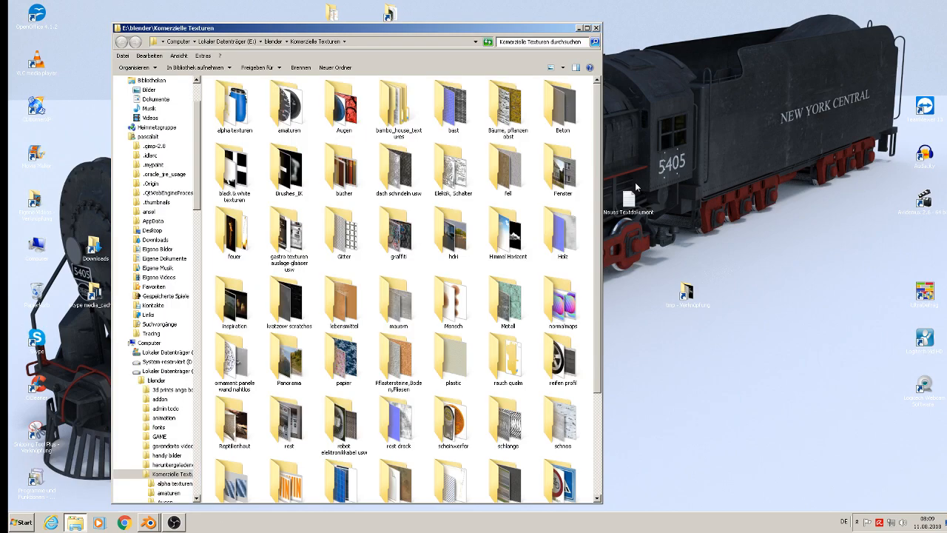
{"action": "left_click", "coordinate": [588, 28]}
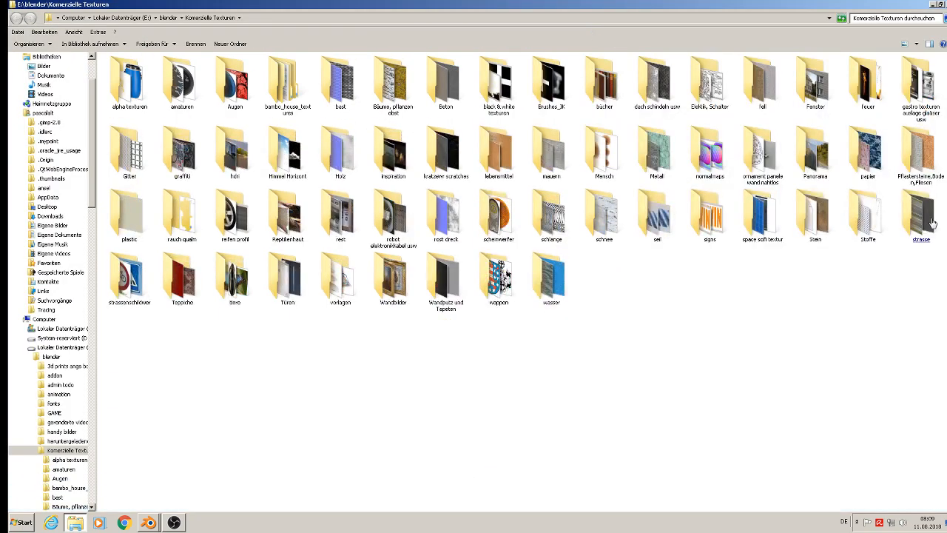
Open the Fenster texture folder and its ladenfenster subfolder.
{"action": "left_click", "coordinate": [910, 102]}
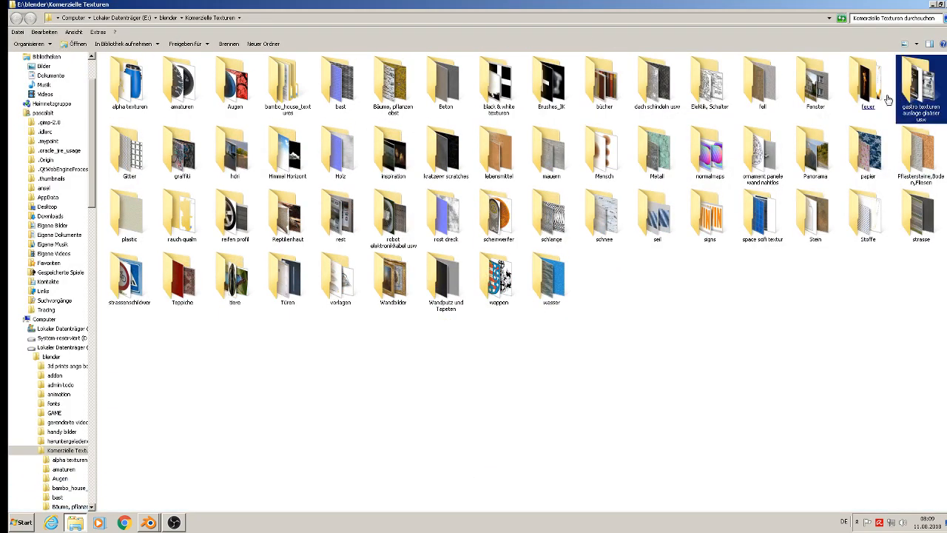
{"action": "double_click", "coordinate": [812, 101]}
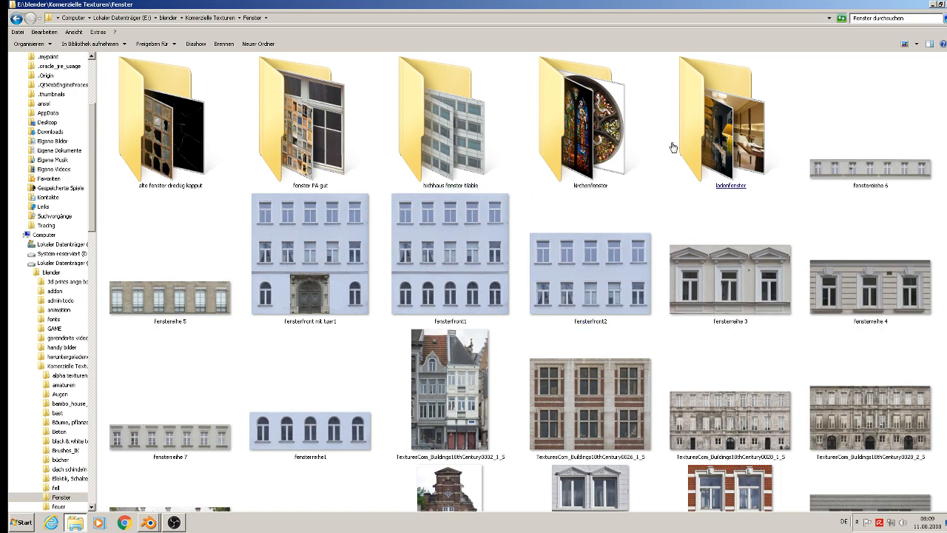
{"action": "left_click", "coordinate": [729, 141]}
{"action": "double_click", "coordinate": [729, 140]}
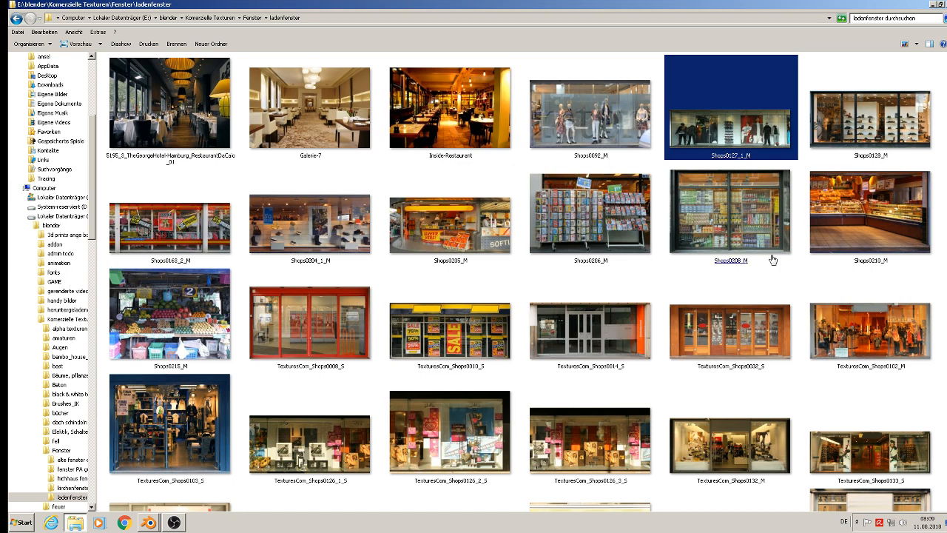
Look through the shop window images for one that suits the ground-floor shop, previewing TexturesCom_Shops0126_3_S.
{"action": "scroll", "coordinate": [877, 270], "scroll_direction": "down", "scroll_amount": 3}
{"action": "left_click", "coordinate": [876, 274]}
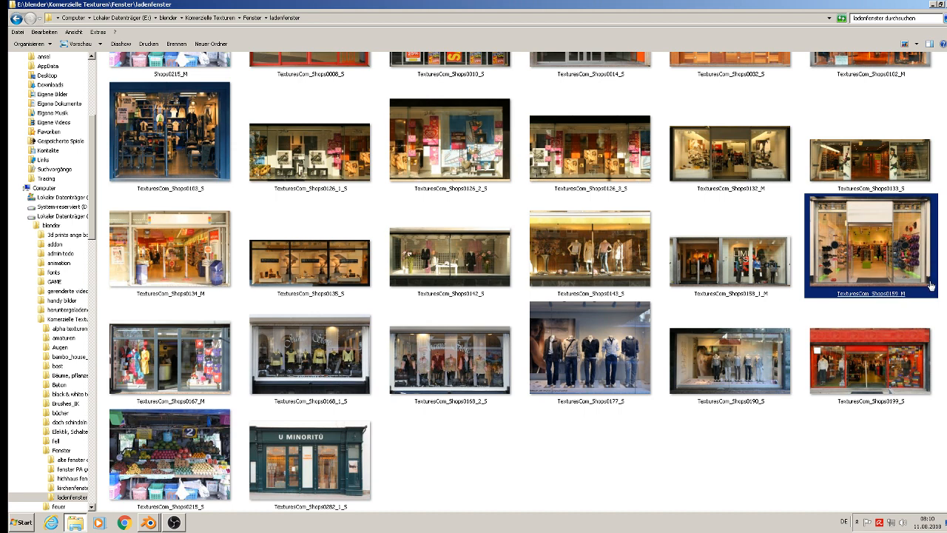
{"action": "left_click", "coordinate": [609, 166]}
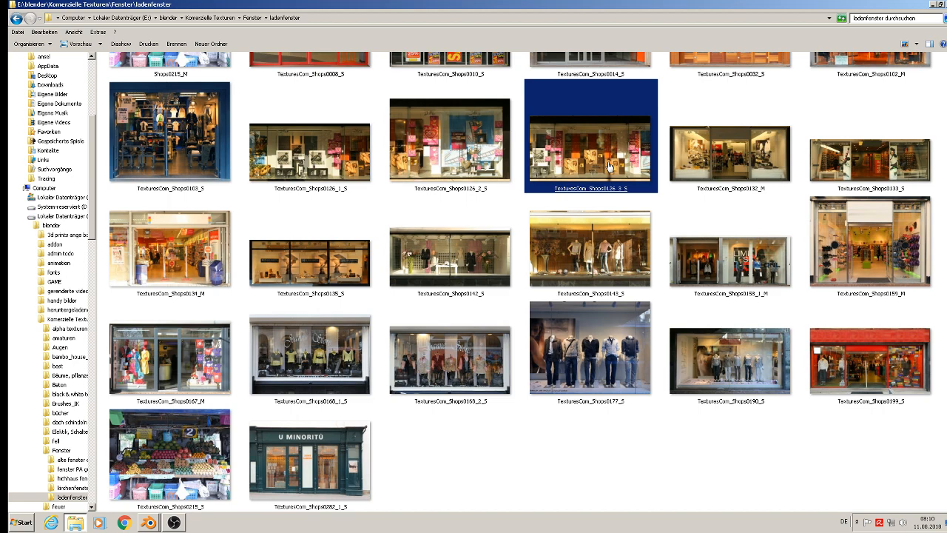
{"action": "scroll", "coordinate": [609, 166], "scroll_direction": "up", "scroll_amount": 3}
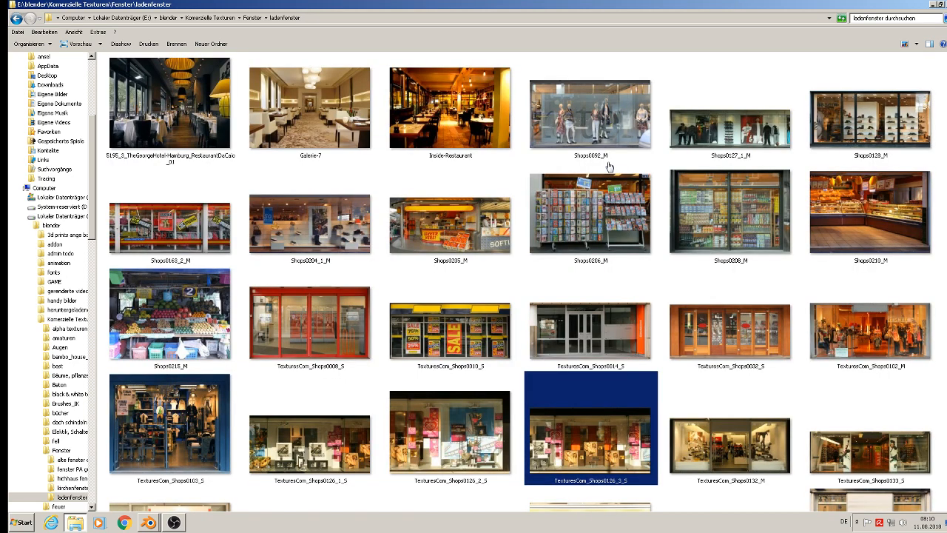
{"action": "left_click", "coordinate": [716, 108]}
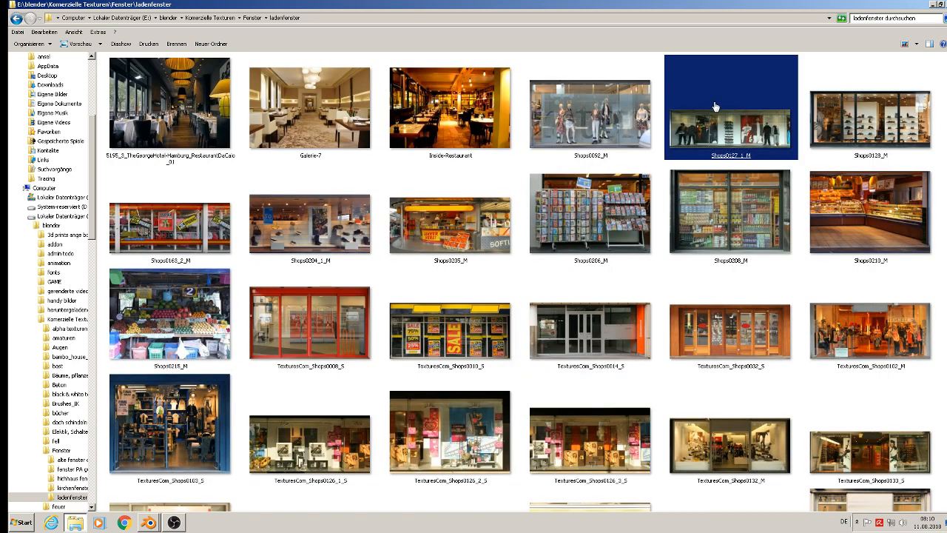
{"action": "left_click", "coordinate": [620, 205]}
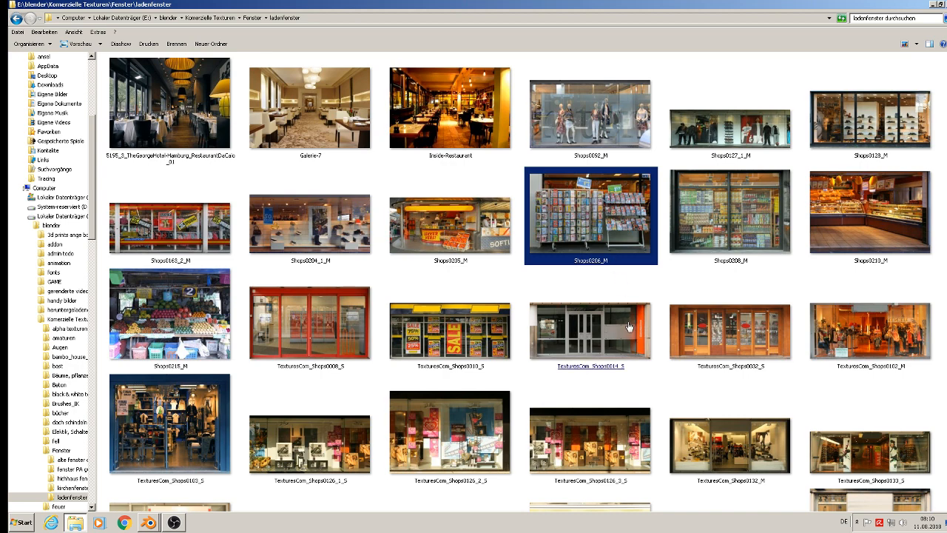
{"action": "left_click", "coordinate": [657, 427]}
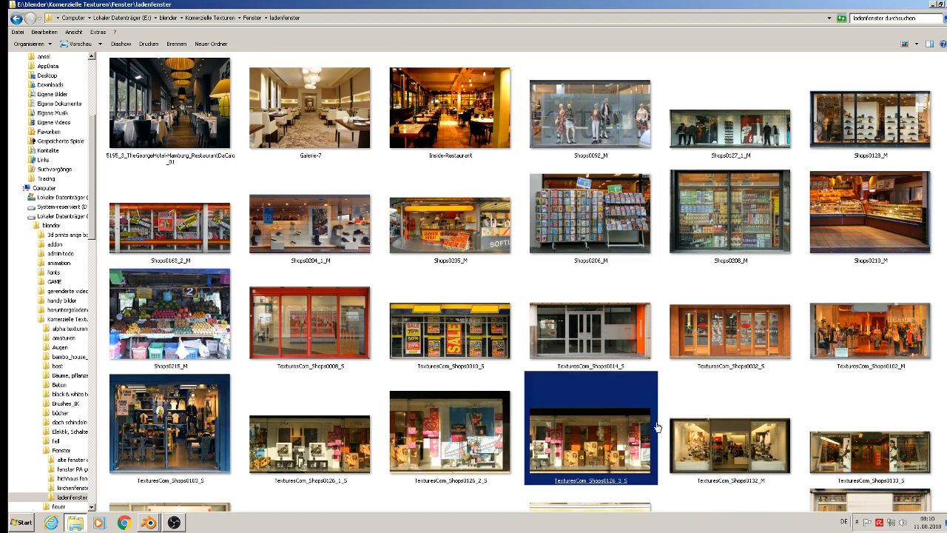
{"action": "double_click", "coordinate": [610, 432]}
{"action": "key", "text": "Escape"}
{"action": "left_click", "coordinate": [836, 404]}
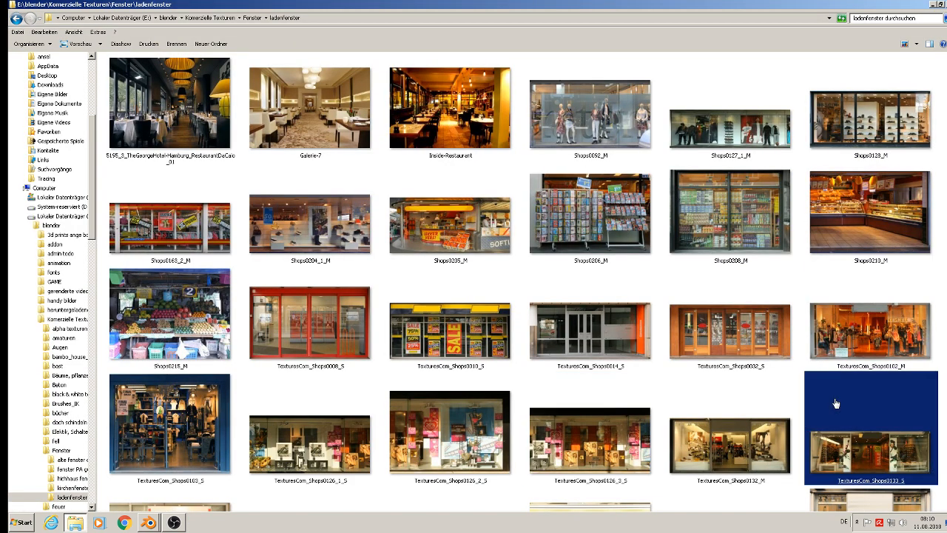
Copy the red shop front image file TexturesCom_Shops0199_S.
{"action": "scroll", "coordinate": [836, 403], "scroll_direction": "down", "scroll_amount": 3}
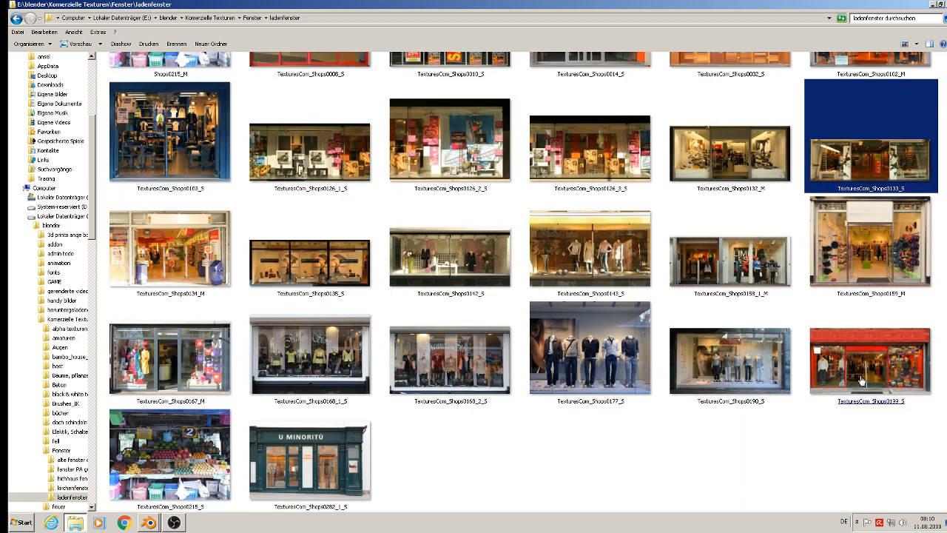
{"action": "right_click", "coordinate": [860, 379]}
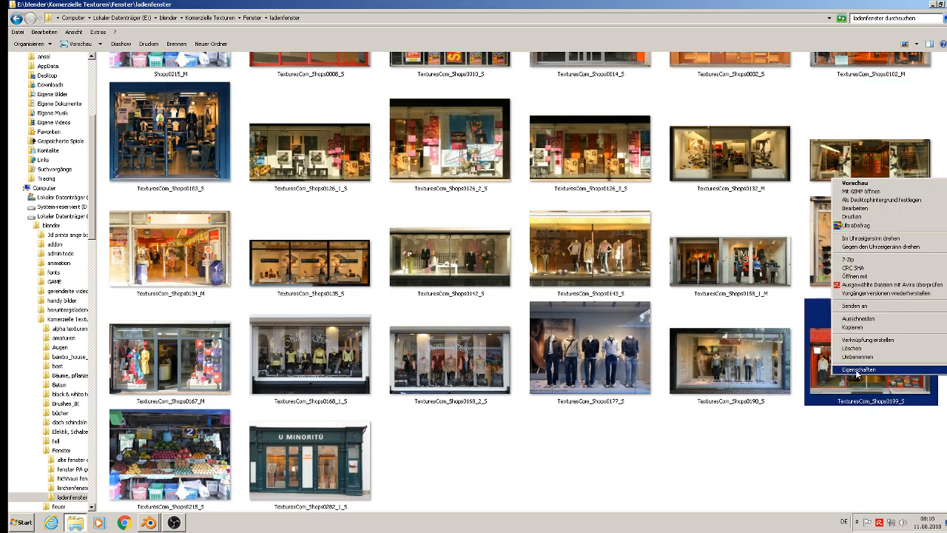
{"action": "left_click", "coordinate": [871, 327]}
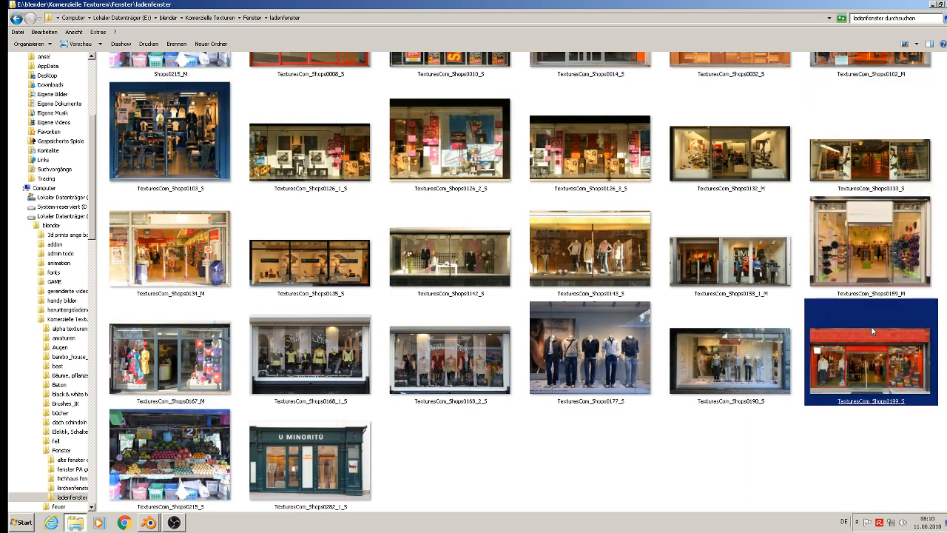
Minimize the texture folder and open the st. michelle project folder from the desktop.
{"action": "left_click", "coordinate": [933, 5]}
{"action": "left_click", "coordinate": [457, 354]}
{"action": "double_click", "coordinate": [452, 351]}
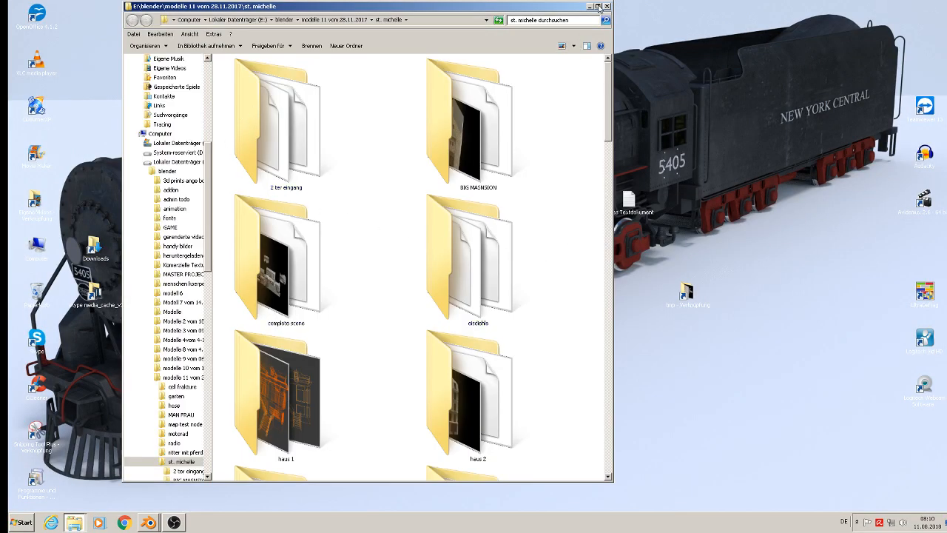
Open the textur folder in the st. michelle project folder and paste the copied shop front image there.
{"action": "left_click", "coordinate": [598, 5]}
{"action": "scroll", "coordinate": [641, 265], "scroll_direction": "down", "scroll_amount": 3}
{"action": "scroll", "coordinate": [649, 323], "scroll_direction": "up", "scroll_amount": 3}
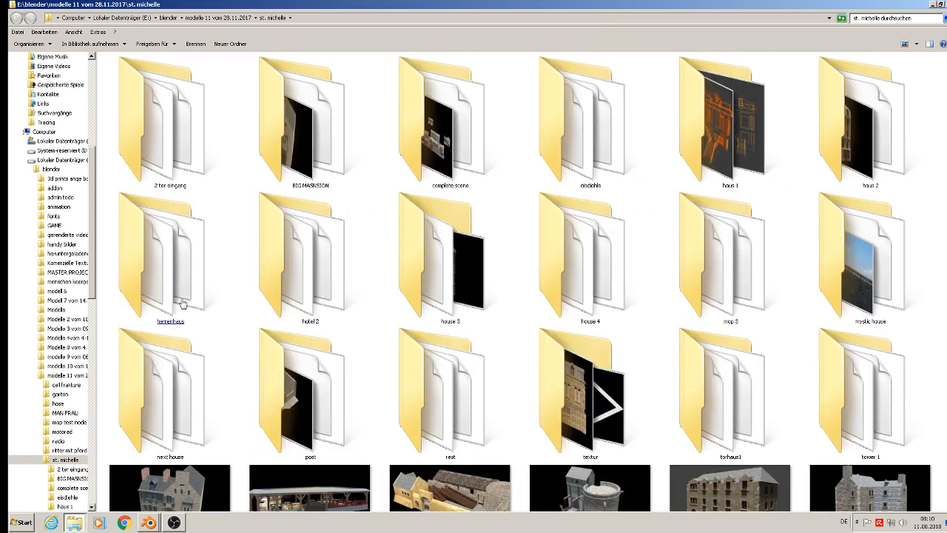
{"action": "left_click", "coordinate": [536, 407]}
{"action": "double_click", "coordinate": [536, 407]}
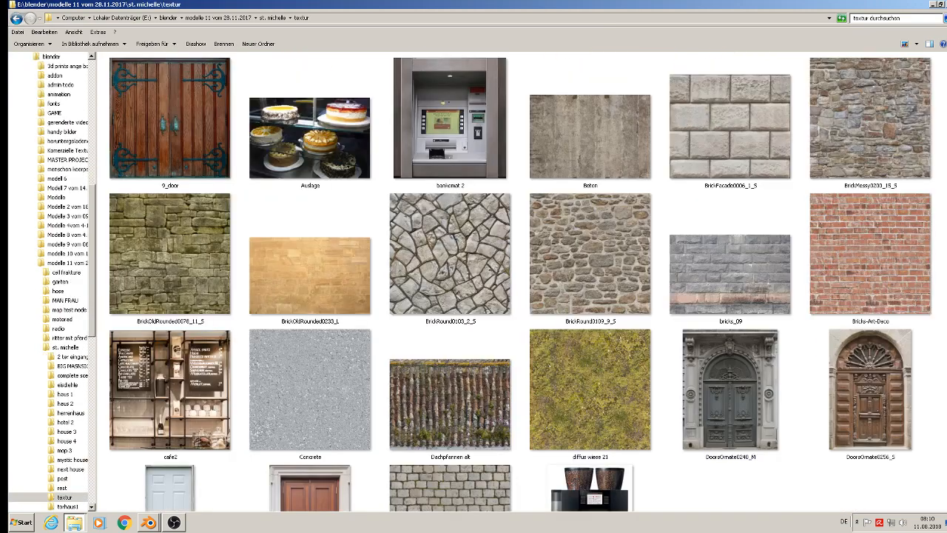
{"action": "right_click", "coordinate": [914, 381]}
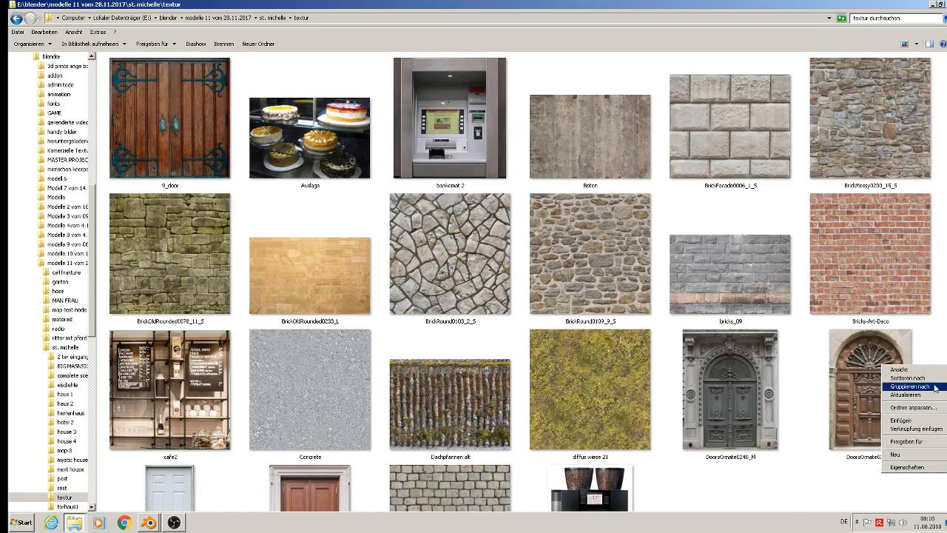
{"action": "left_click", "coordinate": [916, 422]}
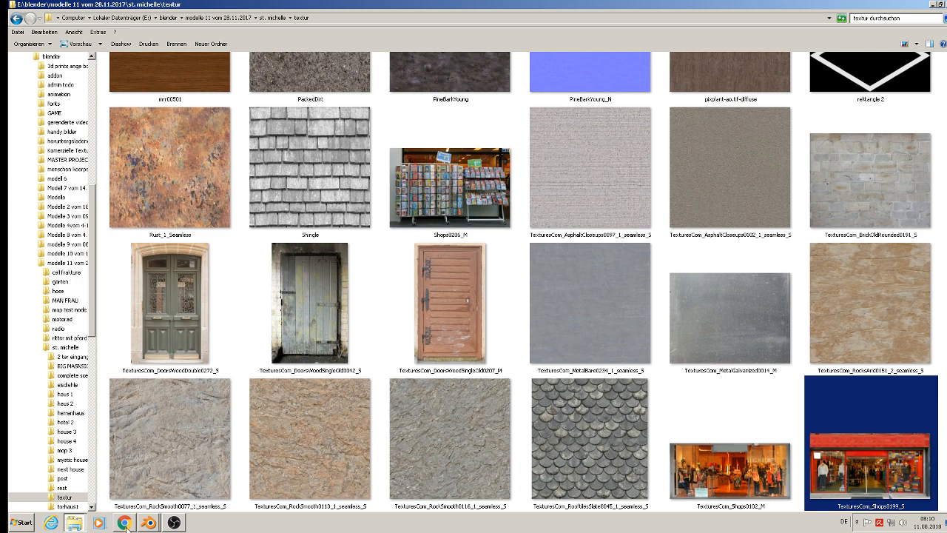
Switch to Blender and assign the shop material to the large ground-floor recess face on the house front.
{"action": "left_click", "coordinate": [148, 522]}
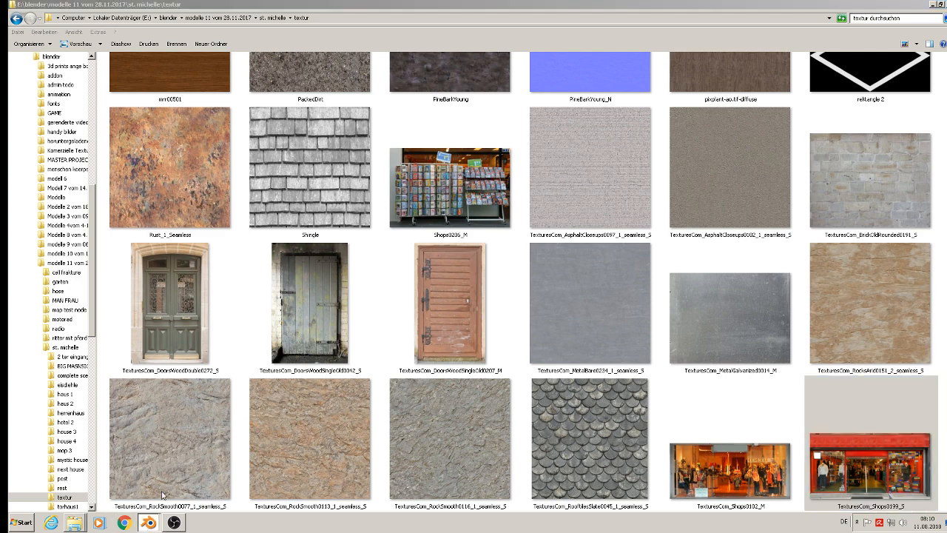
{"action": "scroll", "coordinate": [463, 239], "scroll_direction": "down", "scroll_amount": 10}
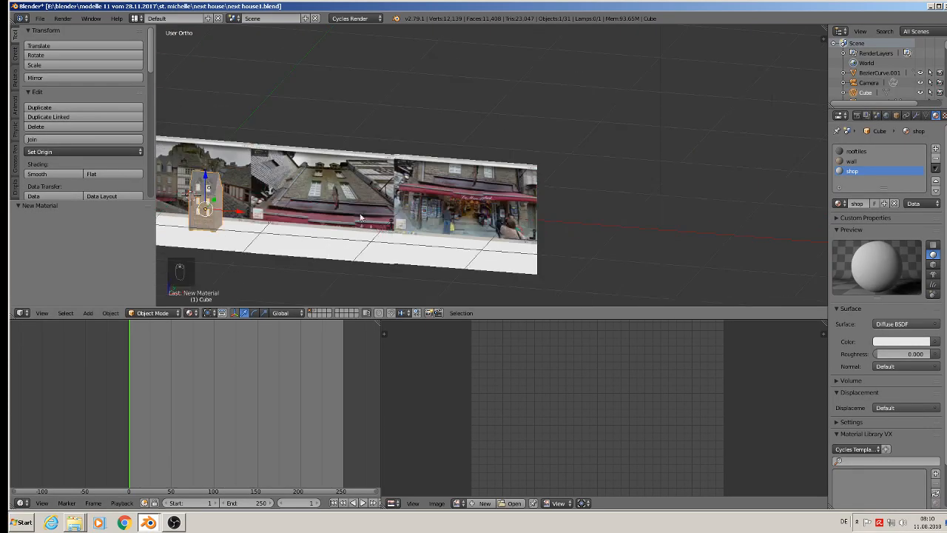
{"action": "scroll", "coordinate": [268, 201], "scroll_direction": "up", "scroll_amount": 6}
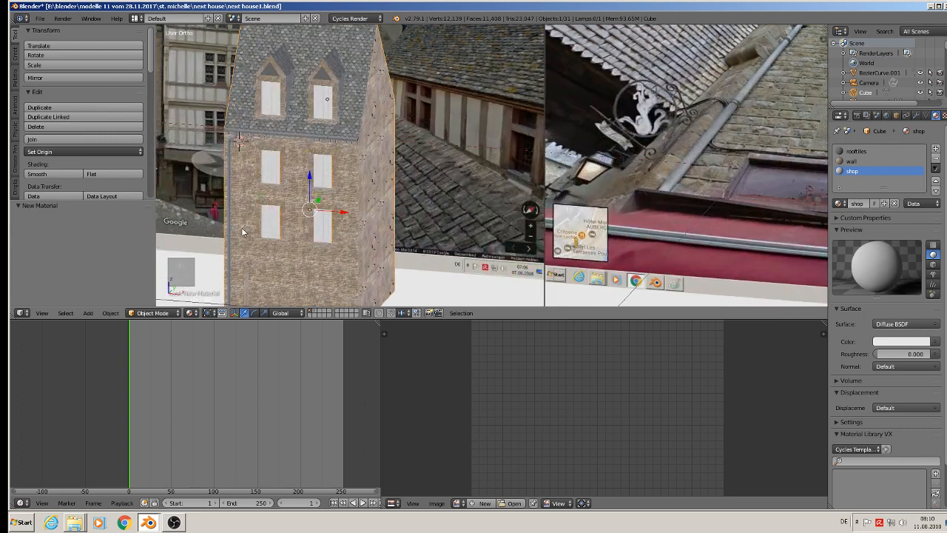
{"action": "key", "text": "KP_1"}
{"action": "scroll", "coordinate": [292, 227], "scroll_direction": "up", "scroll_amount": 5}
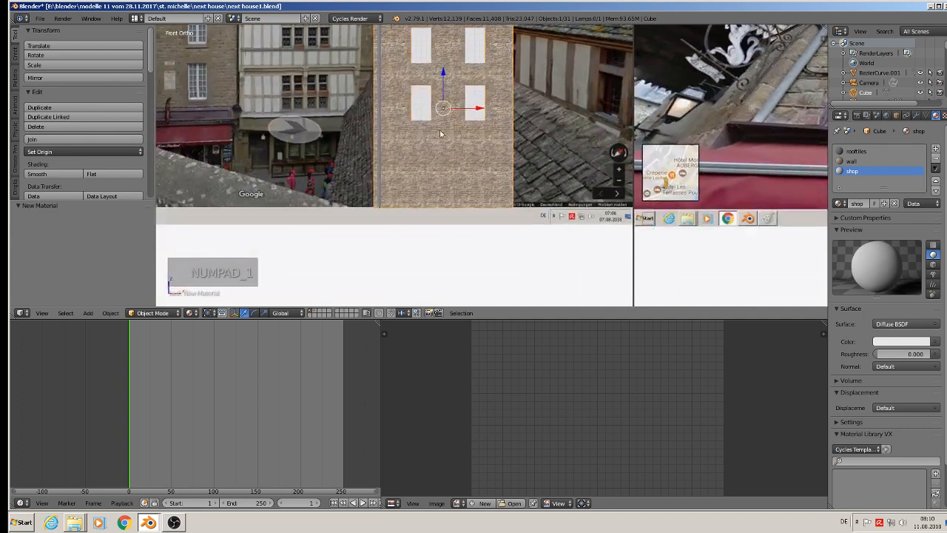
{"action": "key", "text": "Tab"}
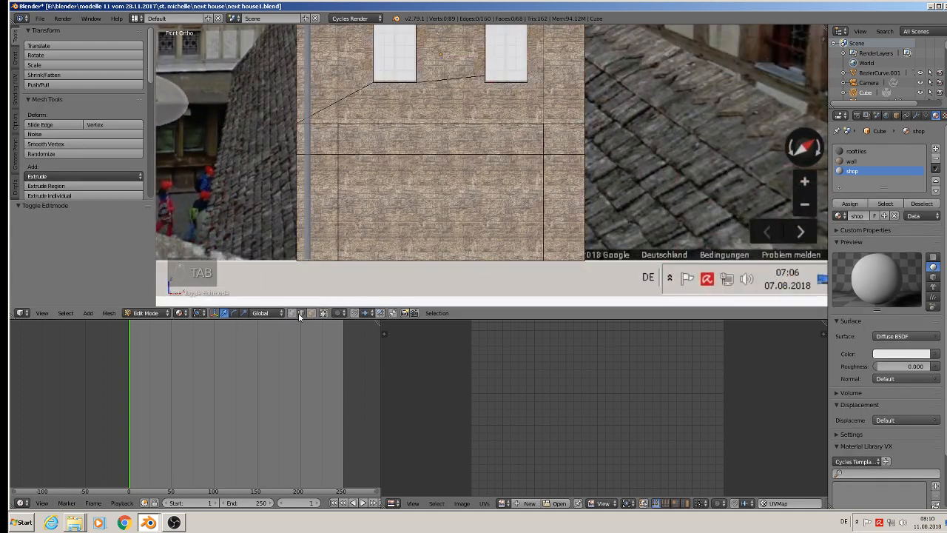
{"action": "left_click", "coordinate": [310, 314]}
{"action": "right_click", "coordinate": [430, 213]}
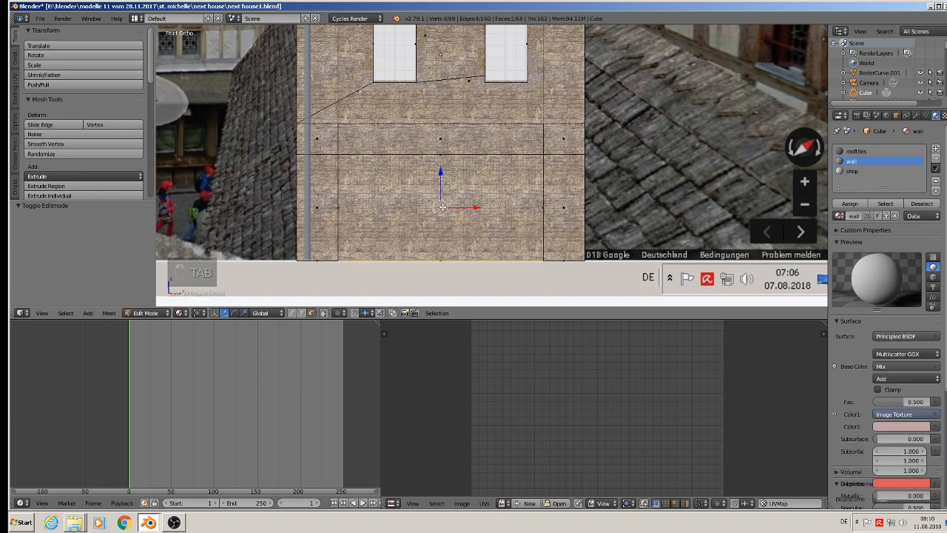
{"action": "left_click", "coordinate": [859, 171]}
{"action": "left_click", "coordinate": [850, 204]}
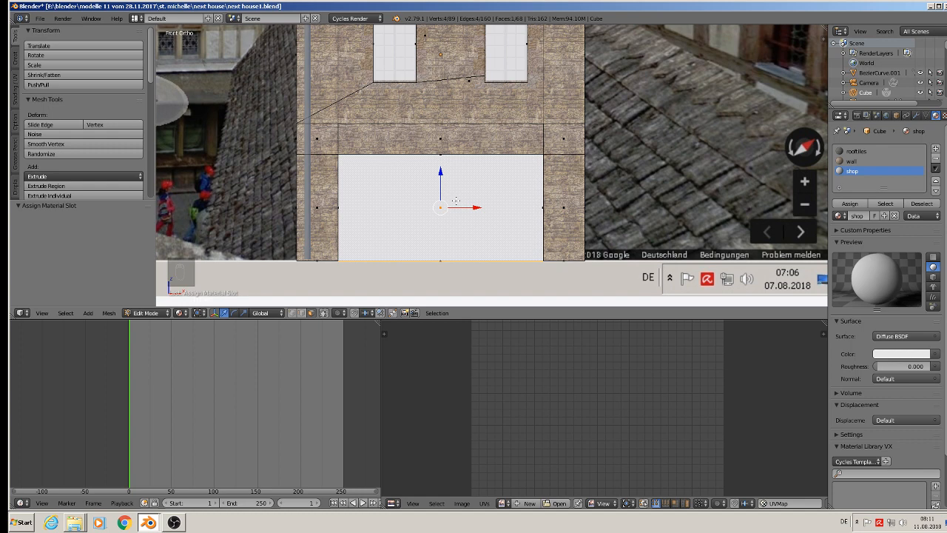
Map the recess face with Project from View (Bounds) and set the shop material's surface to Emission.
{"action": "key", "text": "u"}
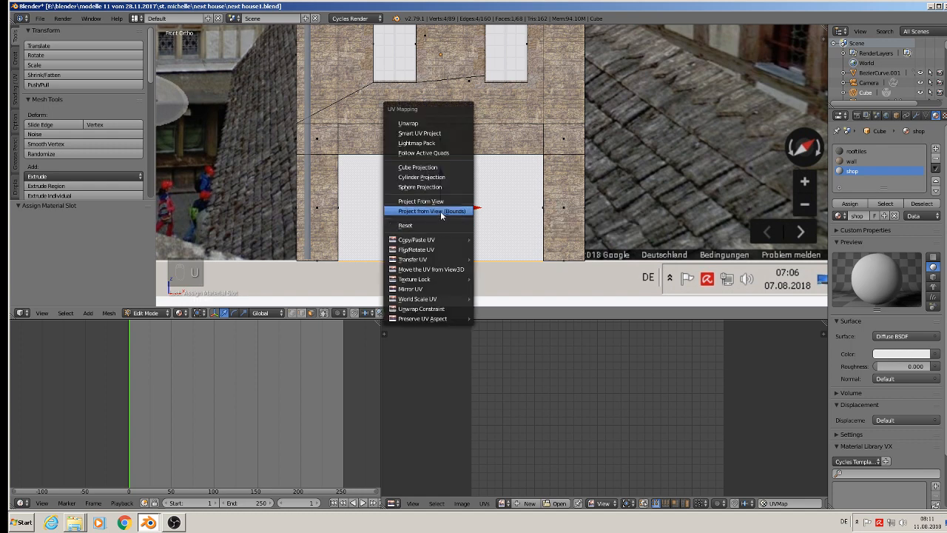
{"action": "left_click", "coordinate": [438, 211]}
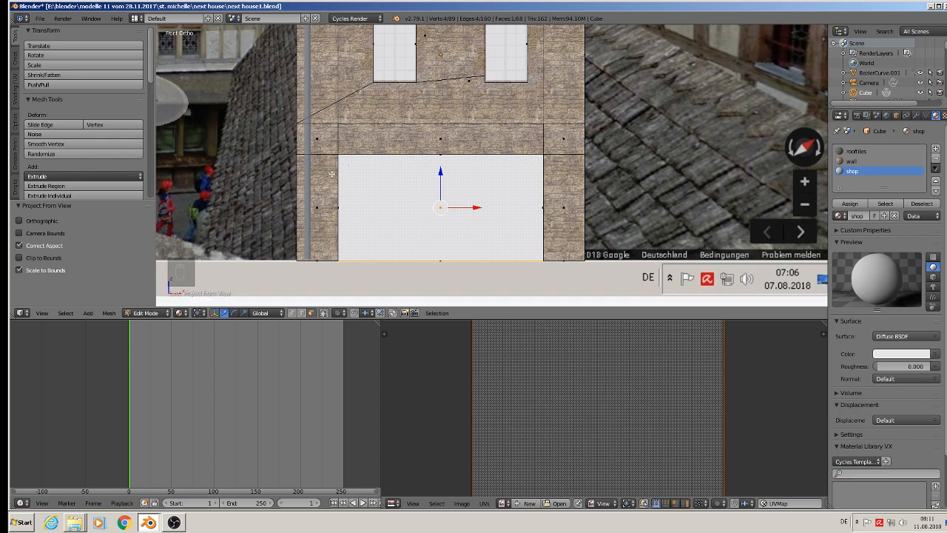
{"action": "left_click", "coordinate": [921, 337]}
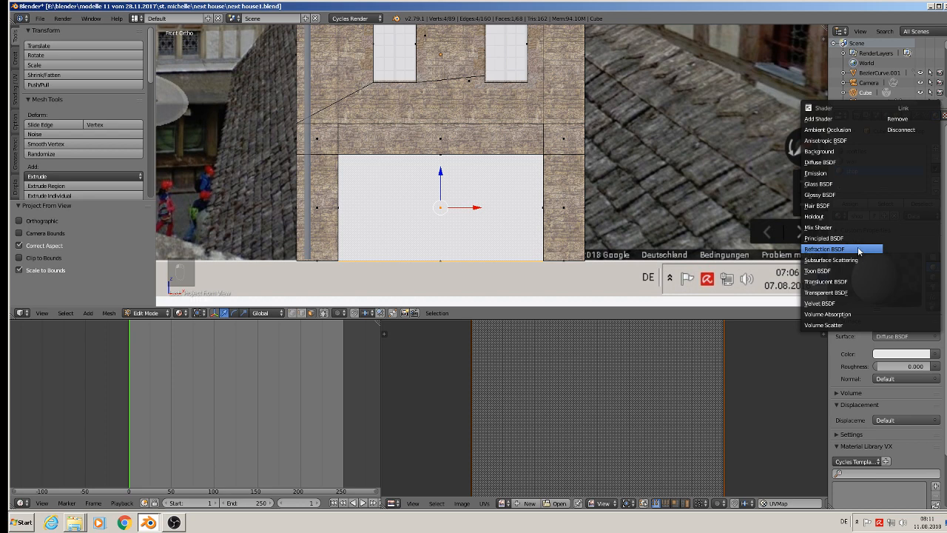
{"action": "left_click", "coordinate": [858, 173]}
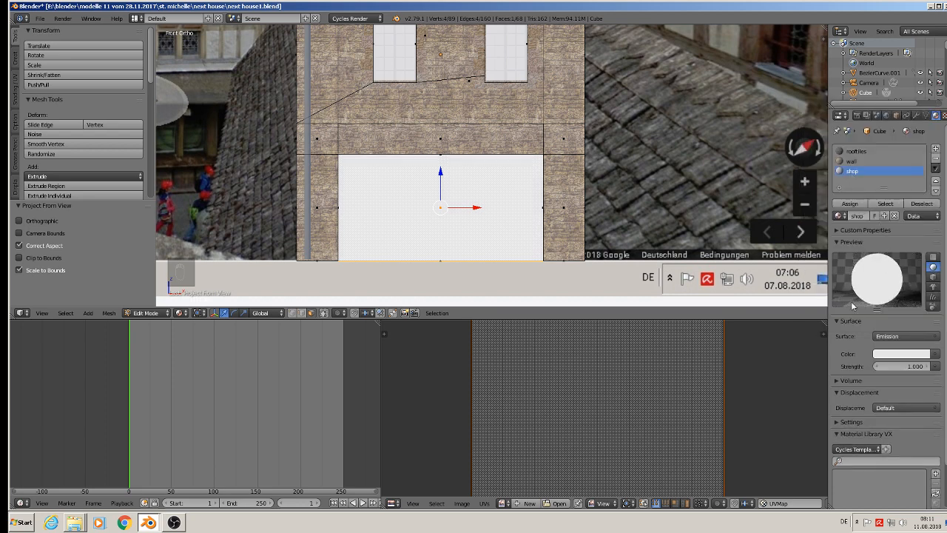
Give the shop material's emission color an Image Texture using TexturesCom_Shops0199_S.jpg from the textur folder, and leave Edit Mode.
{"action": "left_click", "coordinate": [937, 360]}
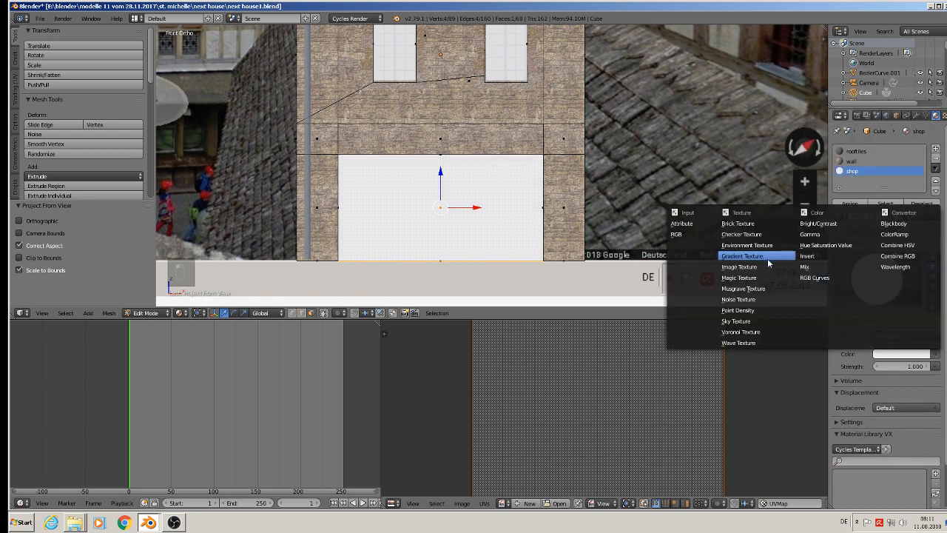
{"action": "left_click", "coordinate": [766, 266]}
{"action": "left_click", "coordinate": [916, 366]}
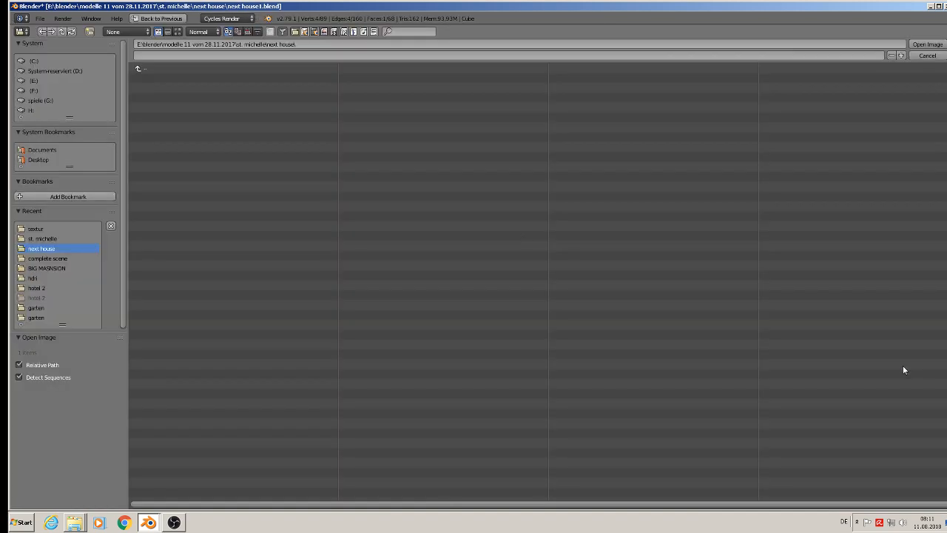
{"action": "left_click", "coordinate": [41, 228]}
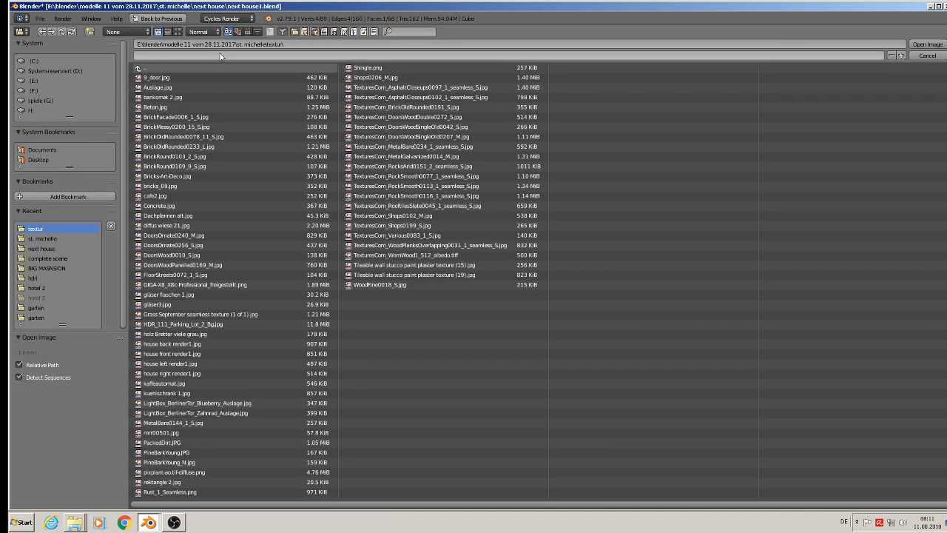
{"action": "left_click", "coordinate": [178, 32]}
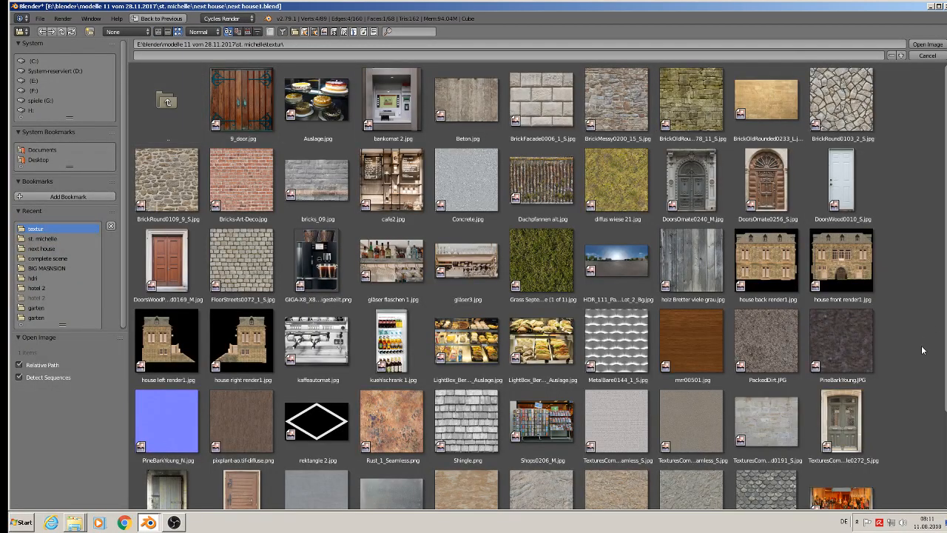
{"action": "scroll", "coordinate": [923, 350], "scroll_direction": "down", "scroll_amount": 4}
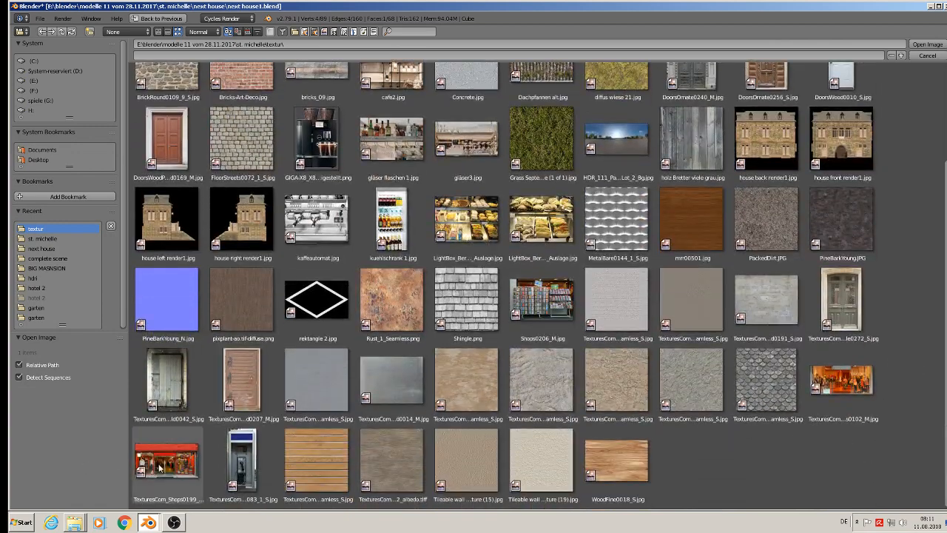
{"action": "double_click", "coordinate": [159, 466]}
{"action": "key", "text": "Tab"}
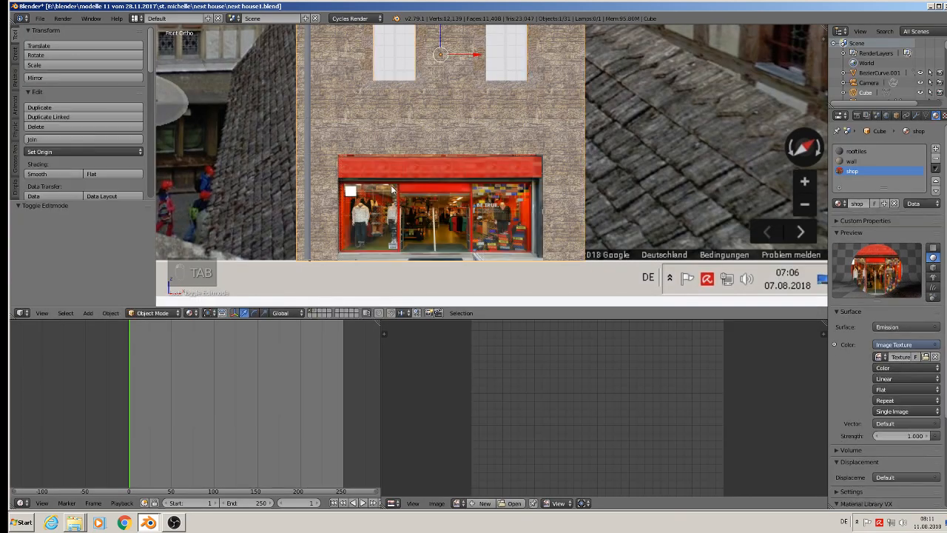
Deselect everything and examine the textured shop front and house against the street-view references.
{"action": "middle_click_drag", "start_coordinate": [469, 256], "coordinate": [439, 247]}
{"action": "key", "text": "a"}
{"action": "key", "text": "a"}
{"action": "scroll", "coordinate": [440, 247], "scroll_direction": "down", "scroll_amount": 3}
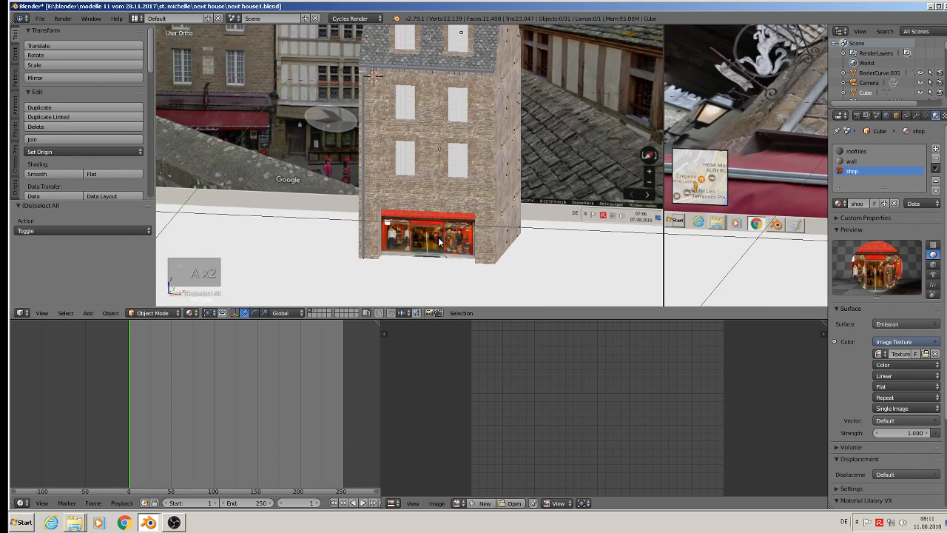
{"action": "middle_click_drag", "start_coordinate": [455, 205], "coordinate": [445, 261]}
{"action": "scroll", "coordinate": [436, 243], "scroll_direction": "down", "scroll_amount": 3}
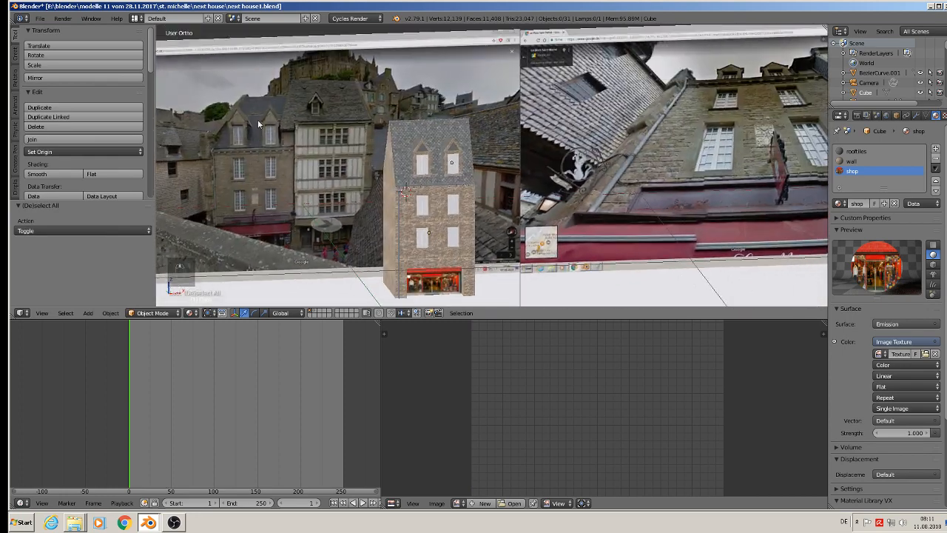
{"action": "scroll", "coordinate": [375, 143], "scroll_direction": "up", "scroll_amount": 8}
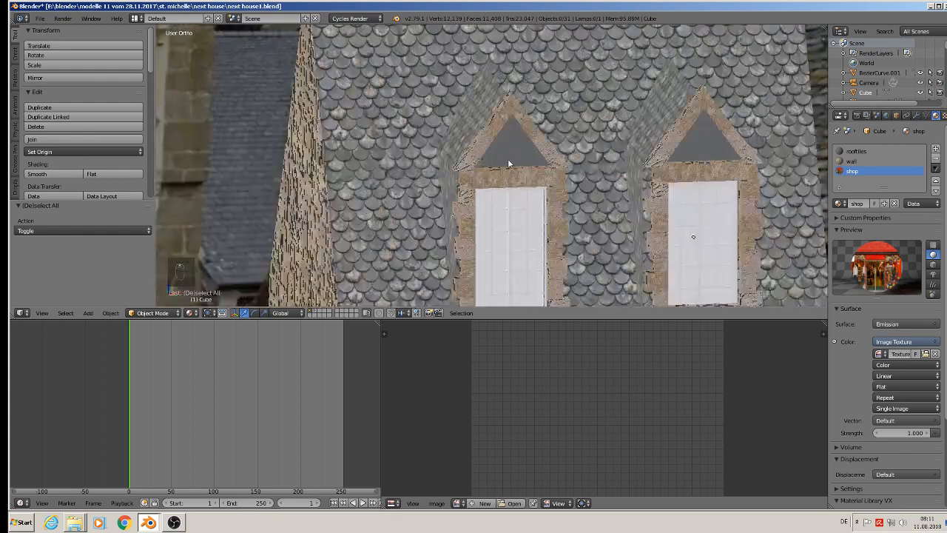
Add a second material slot with stone 2 to the left dormer and assign it to the triangular gable face.
{"action": "scroll", "coordinate": [511, 148], "scroll_direction": "up", "scroll_amount": 2}
{"action": "right_click", "coordinate": [514, 139]}
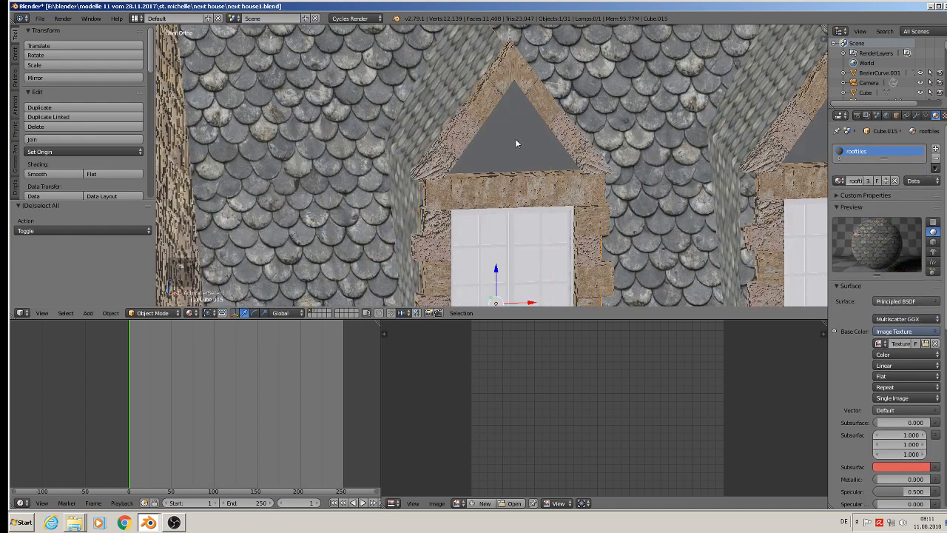
{"action": "key", "text": "Tab"}
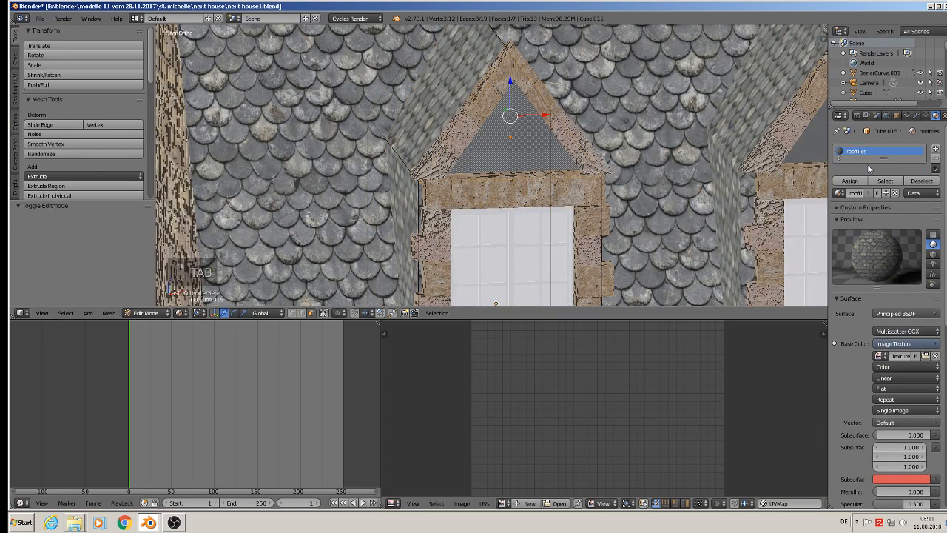
{"action": "left_click_drag", "start_coordinate": [880, 158], "coordinate": [882, 188]}
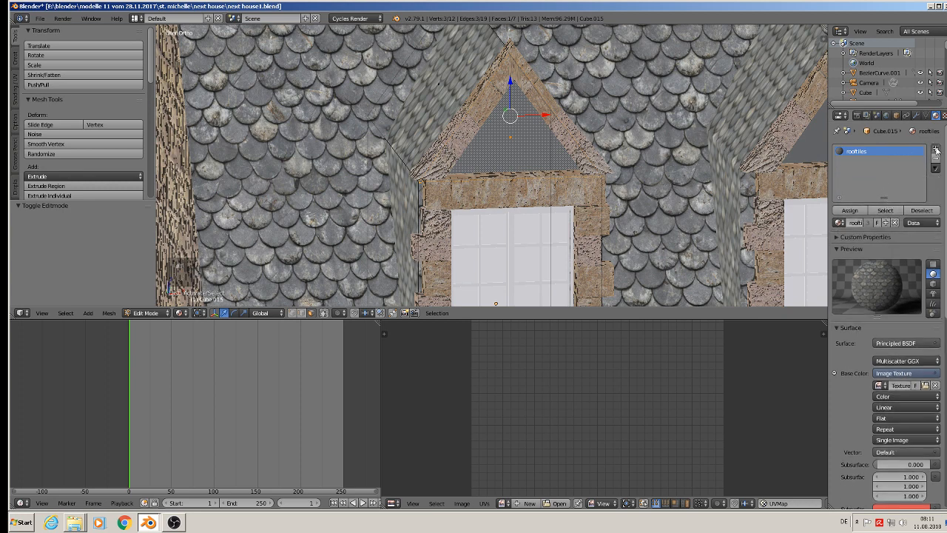
{"action": "left_click", "coordinate": [935, 148]}
{"action": "left_click", "coordinate": [839, 222]}
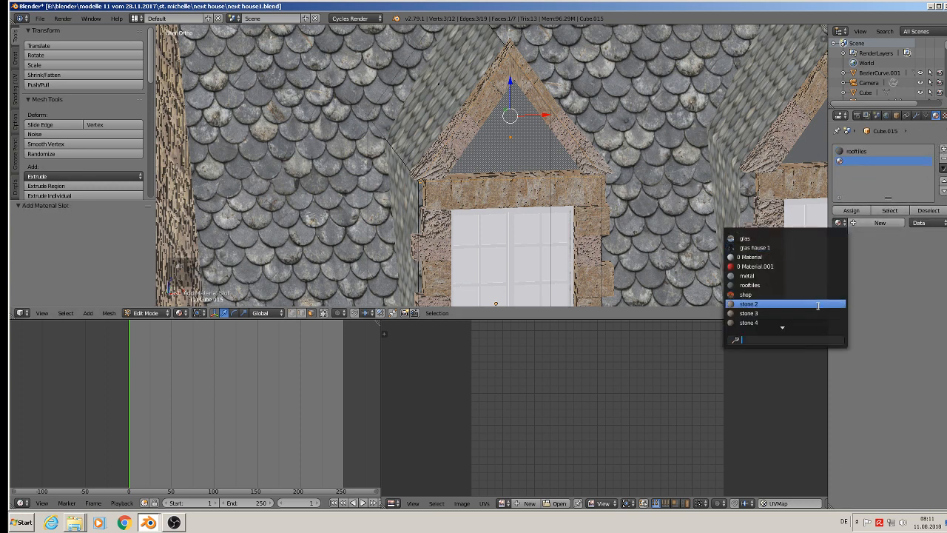
{"action": "left_click", "coordinate": [806, 302]}
{"action": "left_click", "coordinate": [849, 211]}
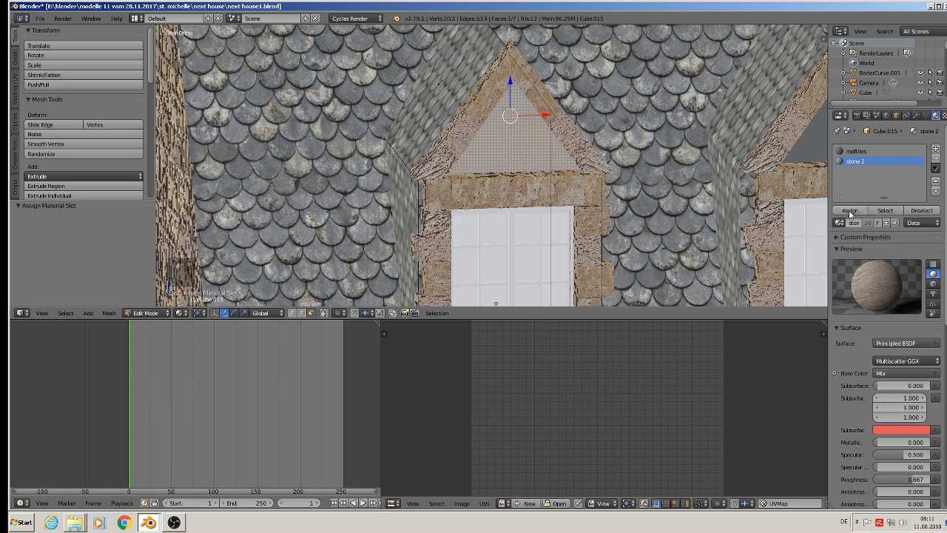
View the left dormer from the front and map its gable face with Project From View.
{"action": "middle_click_drag", "start_coordinate": [547, 159], "coordinate": [507, 155]}
{"action": "key", "text": "u"}
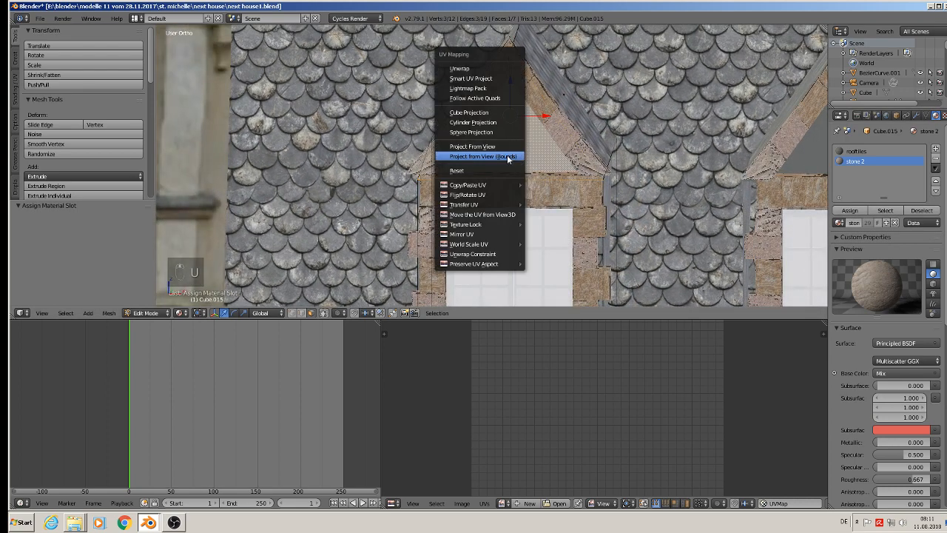
{"action": "left_click", "coordinate": [511, 162]}
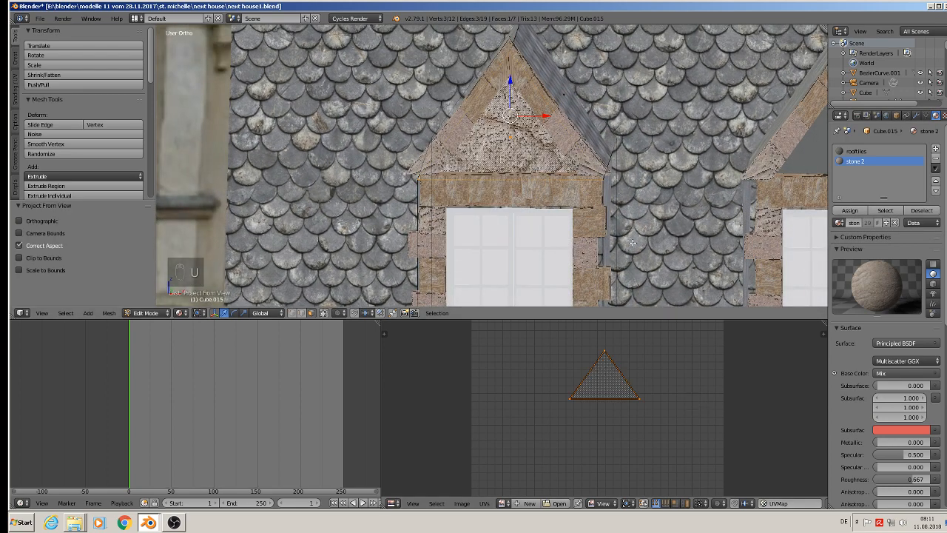
{"action": "key", "text": "Tab"}
{"action": "scroll", "coordinate": [629, 222], "scroll_direction": "down", "scroll_amount": 2}
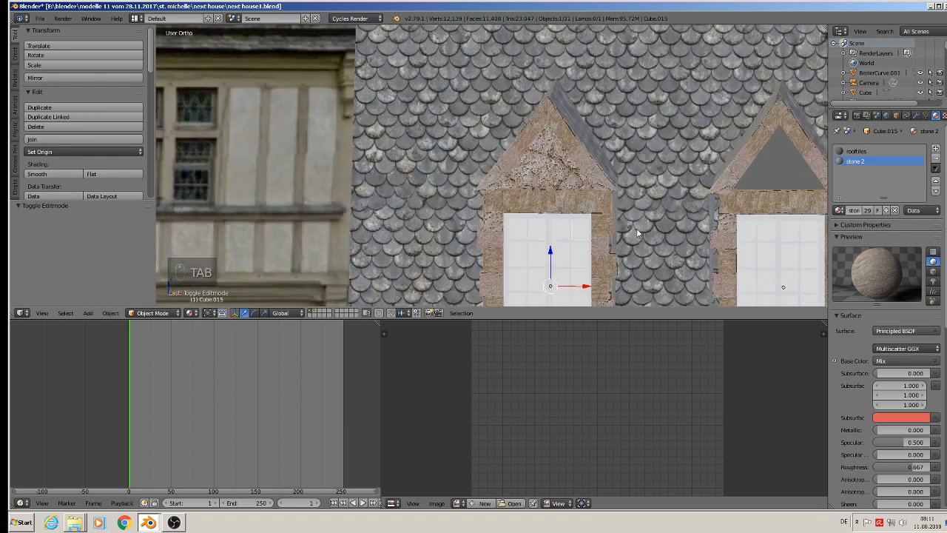
Scale up the left gable face's UVs about tenfold for a finer stone texture.
{"action": "key", "text": "Tab"}
{"action": "key", "text": "s"}
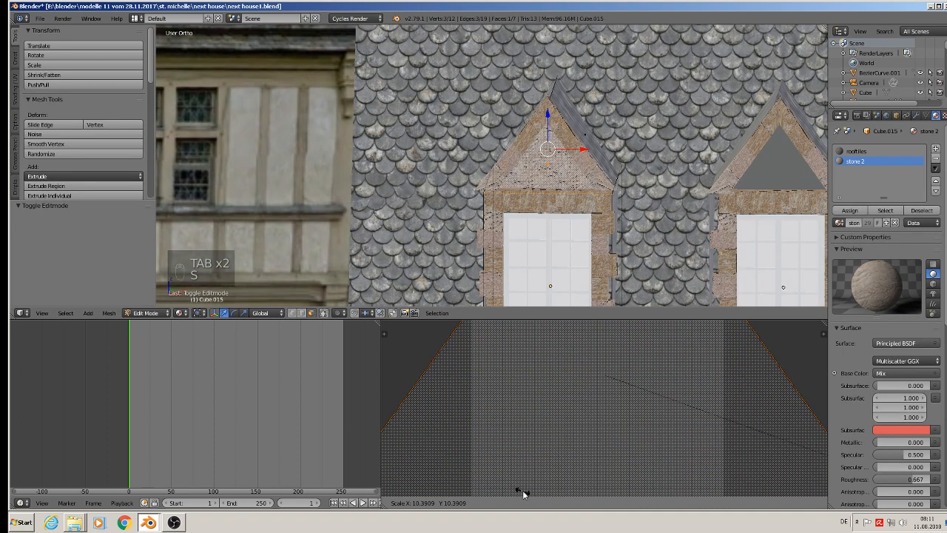
{"action": "left_click", "coordinate": [507, 482]}
{"action": "key", "text": "Tab"}
Select the right dormer's triangular gable face and map it with Project From View.
{"action": "middle_click_drag", "start_coordinate": [747, 162], "coordinate": [599, 180], "text": "shift"}
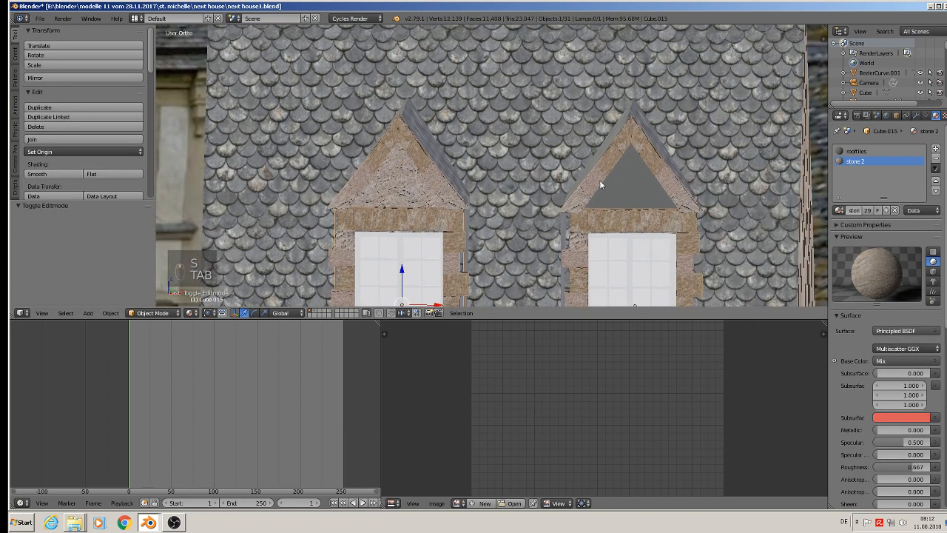
{"action": "right_click", "coordinate": [641, 182]}
{"action": "key", "text": "Tab"}
{"action": "right_click", "coordinate": [640, 181]}
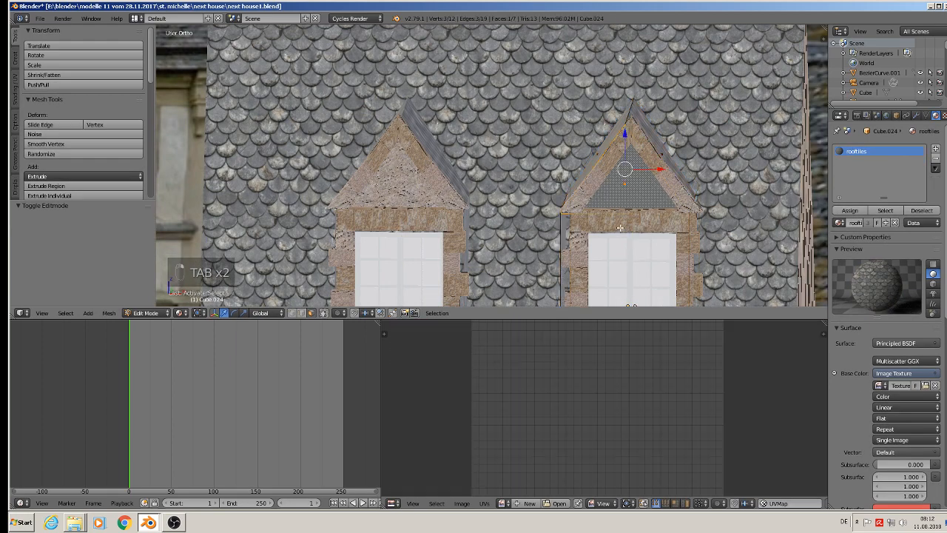
{"action": "key", "text": "u"}
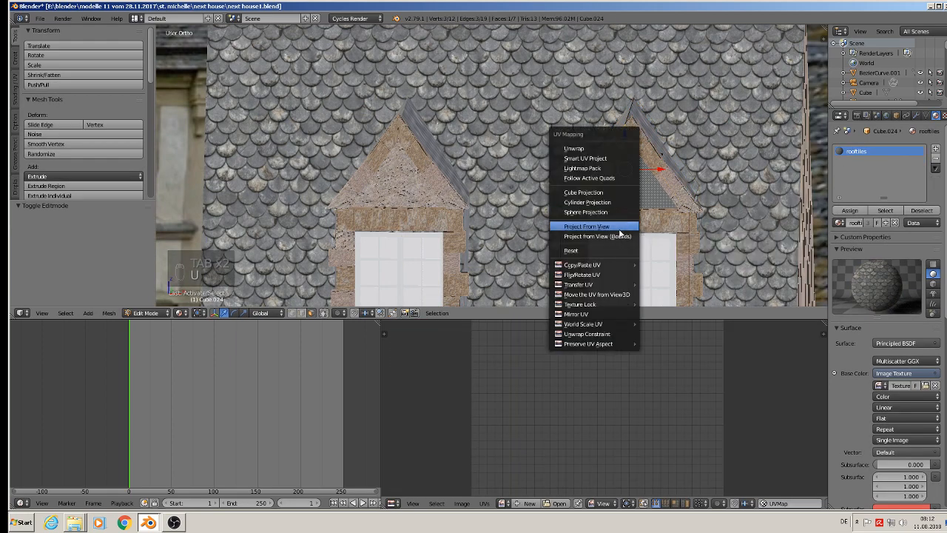
{"action": "left_click", "coordinate": [623, 220]}
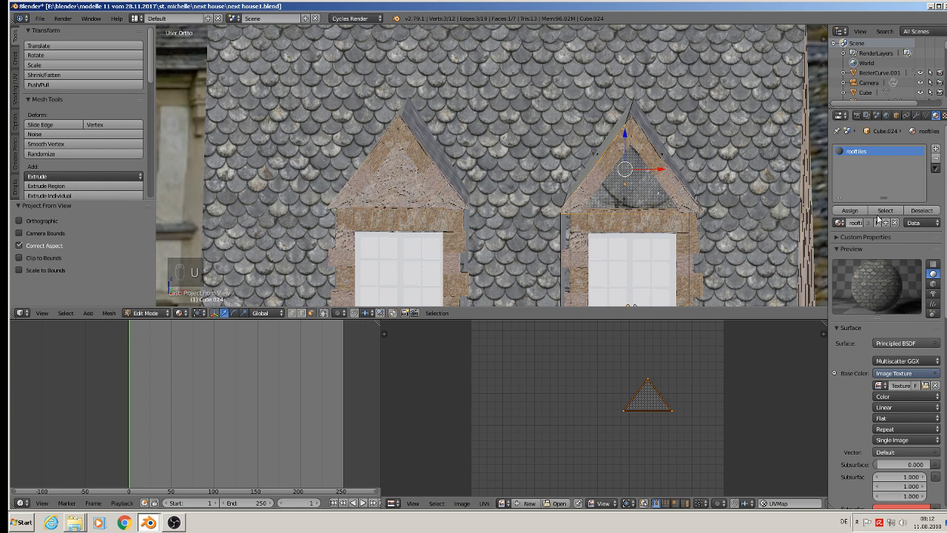
Add a second material slot with stone 2 to the right dormer and assign it to the gable face.
{"action": "left_click", "coordinate": [936, 151]}
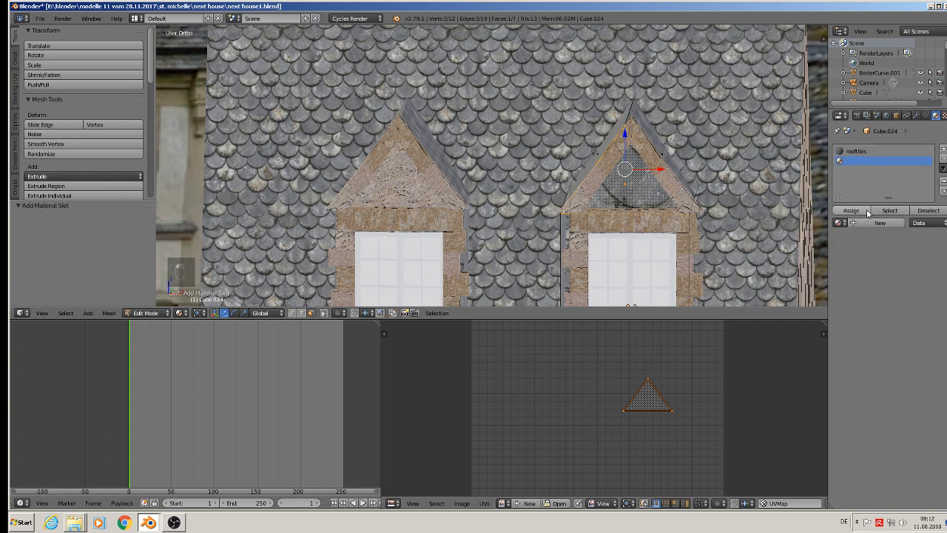
{"action": "left_click", "coordinate": [838, 223]}
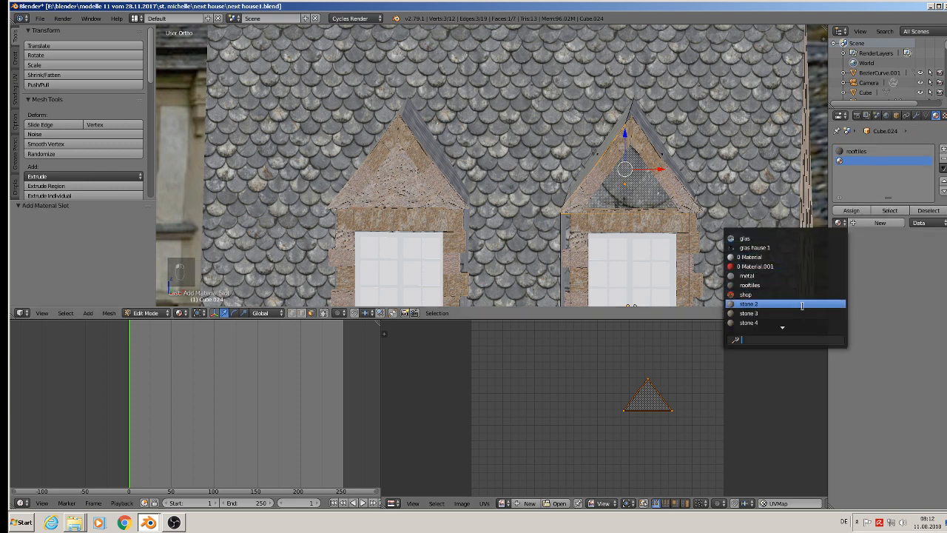
{"action": "left_click", "coordinate": [805, 304]}
{"action": "left_click", "coordinate": [864, 212]}
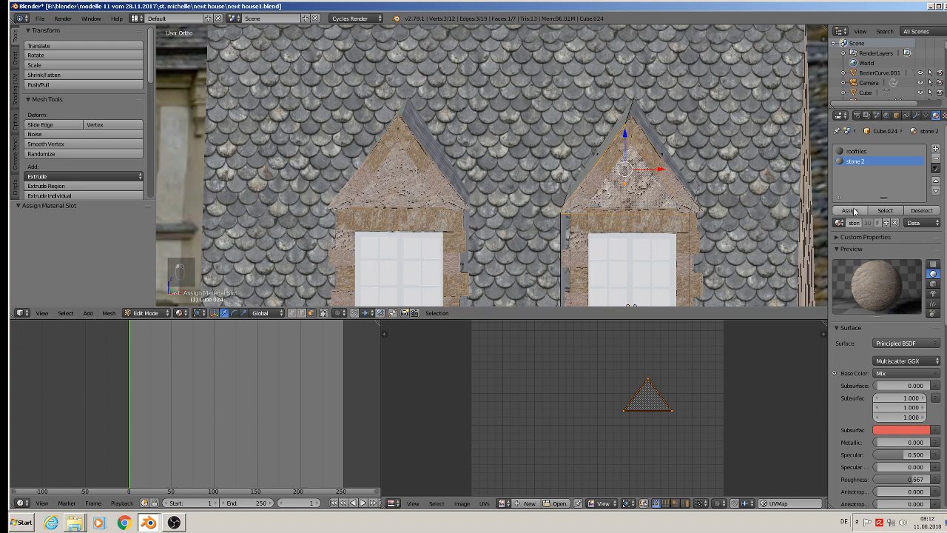
Scale up the right gable face's UVs about 7.25 times and finish editing the dormer mesh.
{"action": "key", "text": "s"}
{"action": "left_click", "coordinate": [421, 464]}
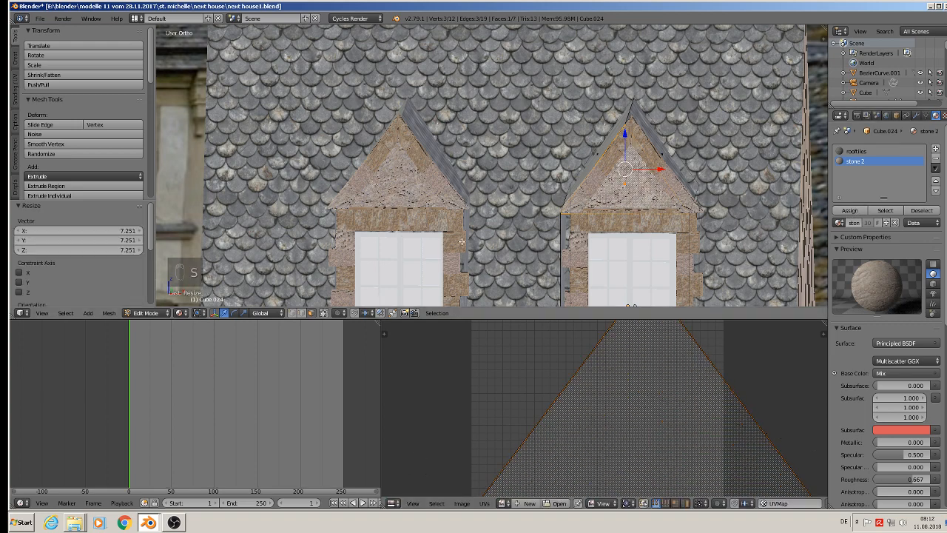
{"action": "key", "text": "Tab"}
{"action": "scroll", "coordinate": [491, 234], "scroll_direction": "down", "scroll_amount": 4}
{"action": "mouse_move", "coordinate": [494, 233]}
{"action": "middle_mouse_down"}
{"action": "mouse_move", "coordinate": [483, 249]}
{"action": "mouse_move", "coordinate": [494, 247]}
{"action": "middle_mouse_up"}
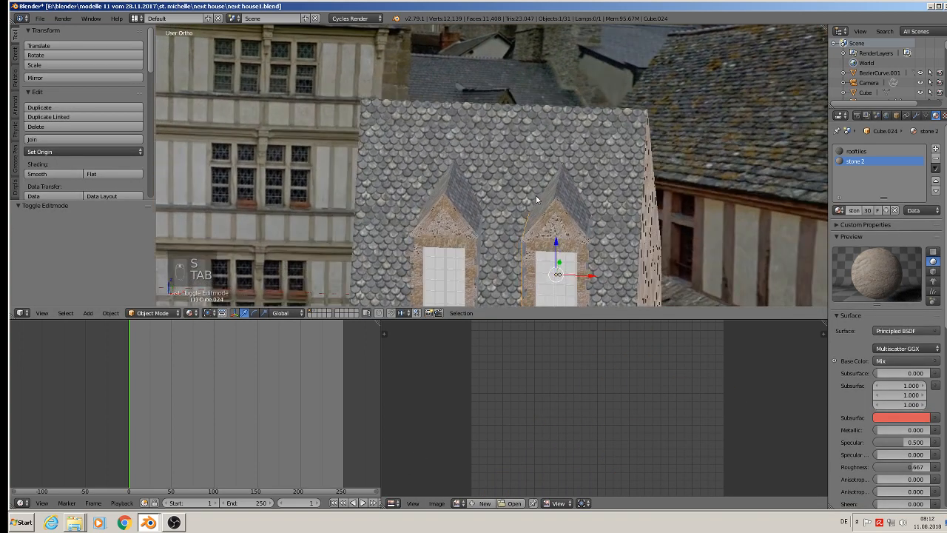
Shift the right dormer 0.002 along the X axis.
{"action": "right_click", "coordinate": [549, 198]}
{"action": "right_click", "coordinate": [549, 198]}
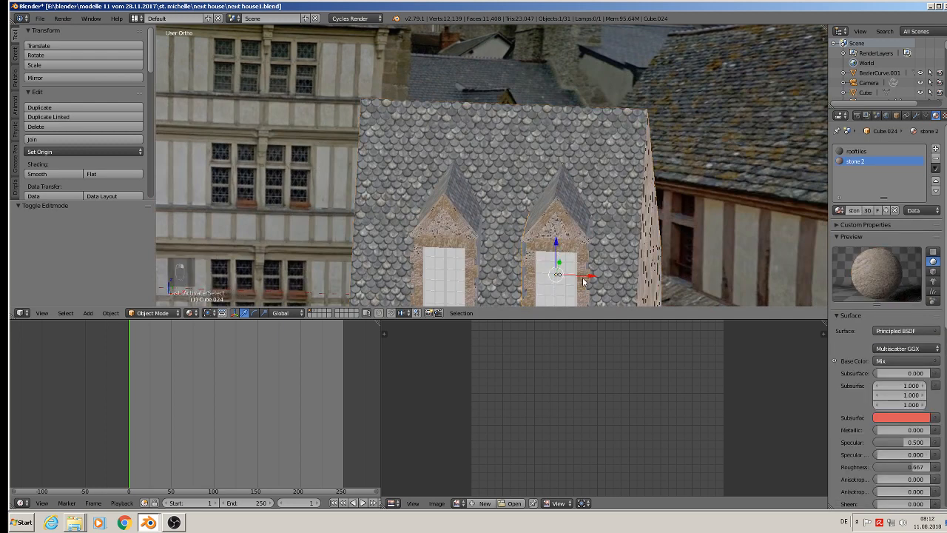
{"action": "left_click_drag", "start_coordinate": [586, 277], "coordinate": [586, 281]}
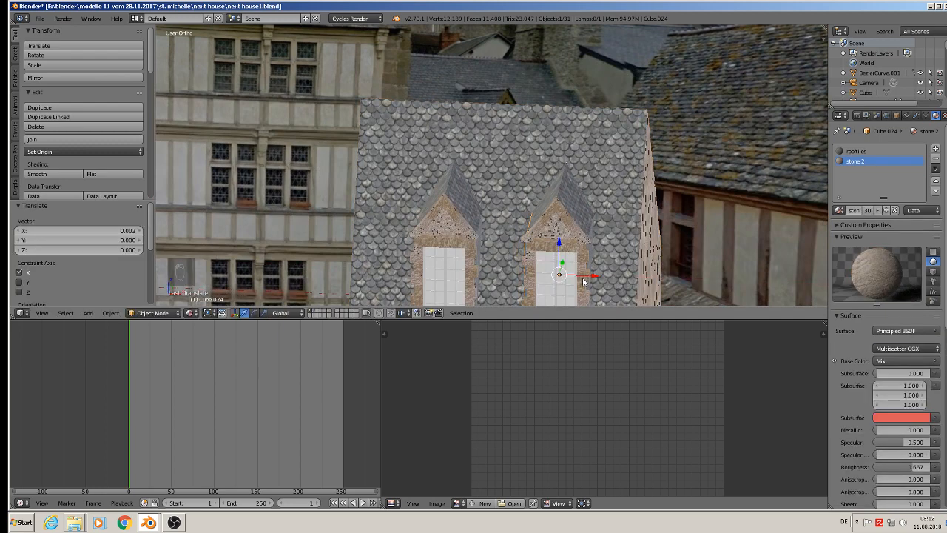
{"action": "key", "text": "Tab"}
{"action": "key", "text": "a"}
{"action": "key", "text": "a"}
{"action": "key", "text": "Tab"}
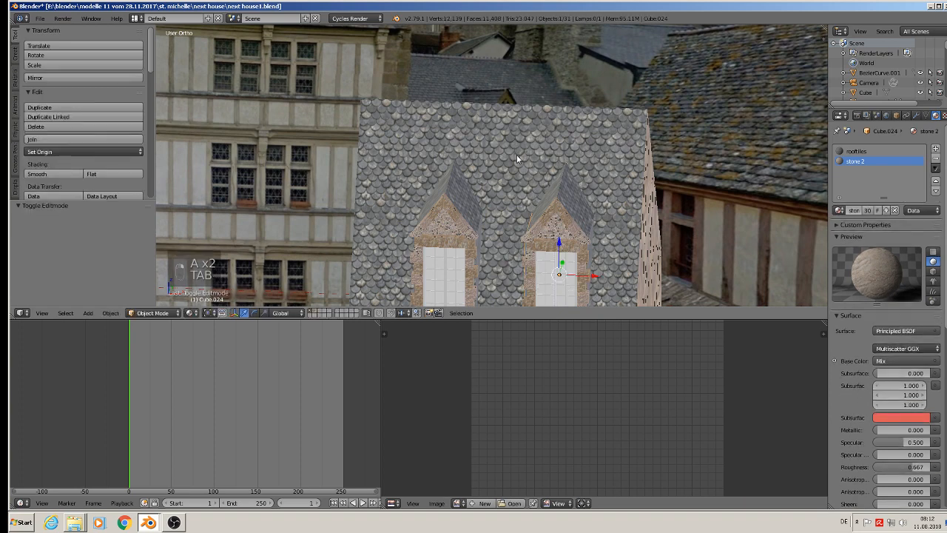
Select the main house body and turn the timeline area into a Node Editor showing its shop material nodes.
{"action": "right_click", "coordinate": [516, 154]}
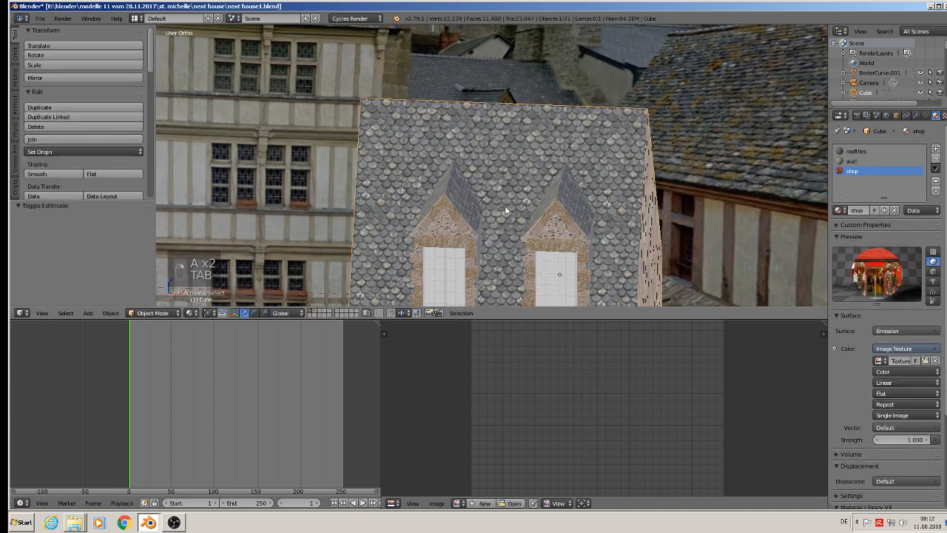
{"action": "left_click", "coordinate": [20, 503]}
{"action": "left_click", "coordinate": [44, 394]}
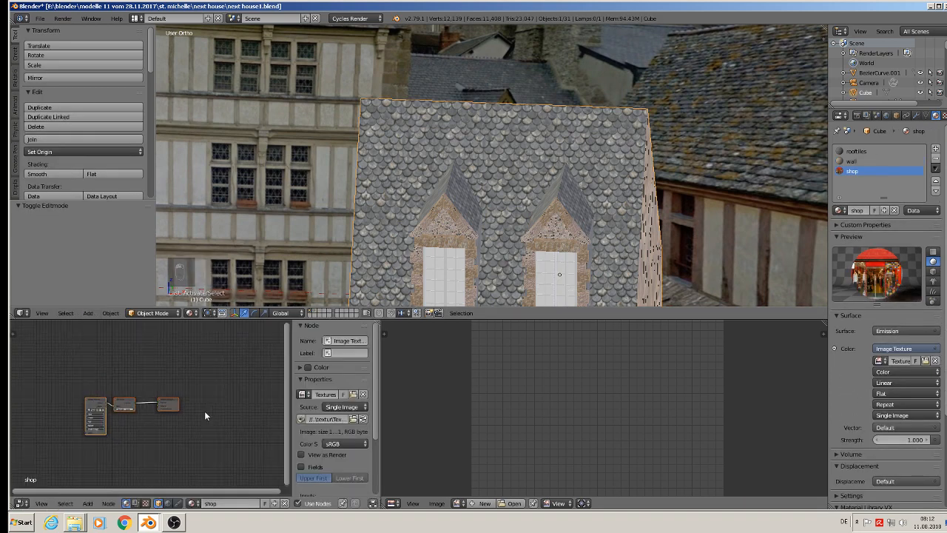
{"action": "scroll", "coordinate": [154, 409], "scroll_direction": "up", "scroll_amount": 1}
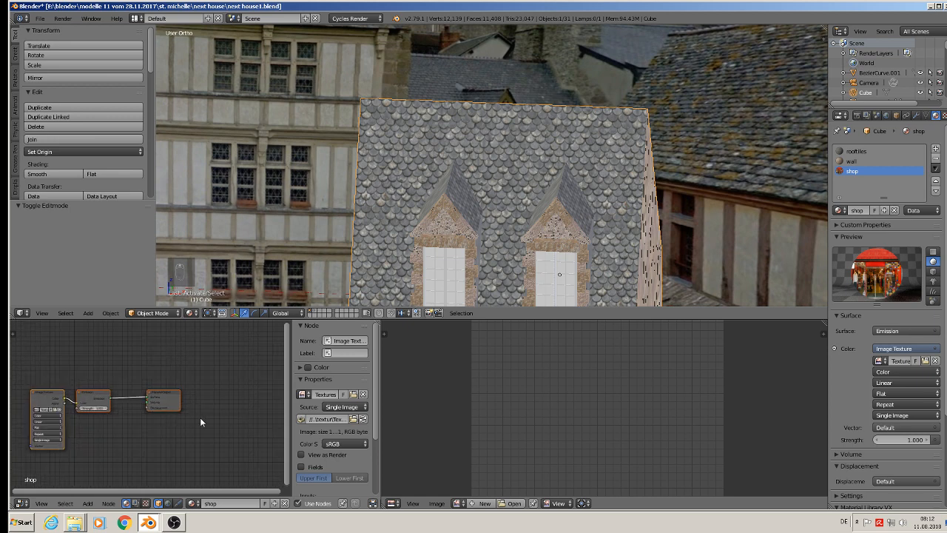
{"action": "middle_click_drag", "start_coordinate": [262, 431], "coordinate": [76, 413]}
{"action": "scroll", "coordinate": [250, 408], "scroll_direction": "up", "scroll_amount": 5}
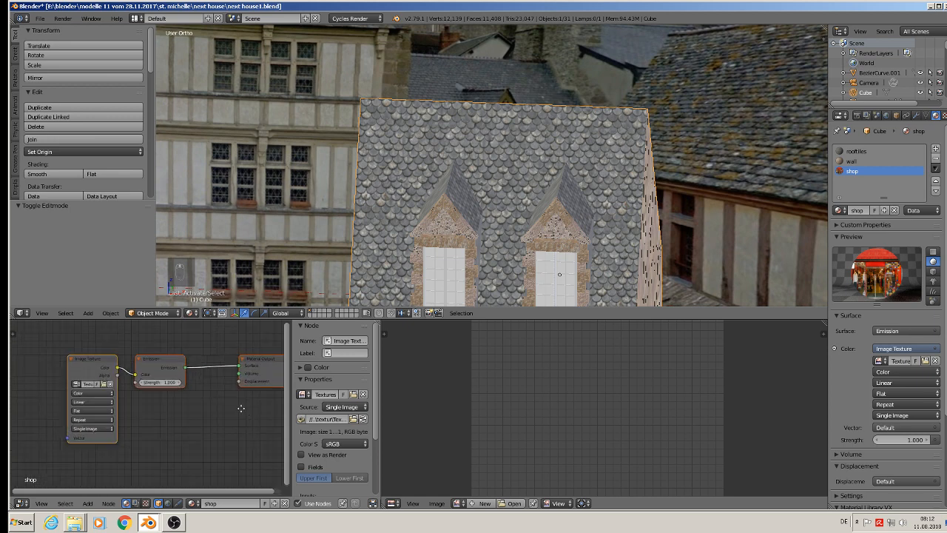
{"action": "middle_click_drag", "start_coordinate": [241, 406], "coordinate": [139, 428]}
{"action": "scroll", "coordinate": [143, 416], "scroll_direction": "down", "scroll_amount": 2}
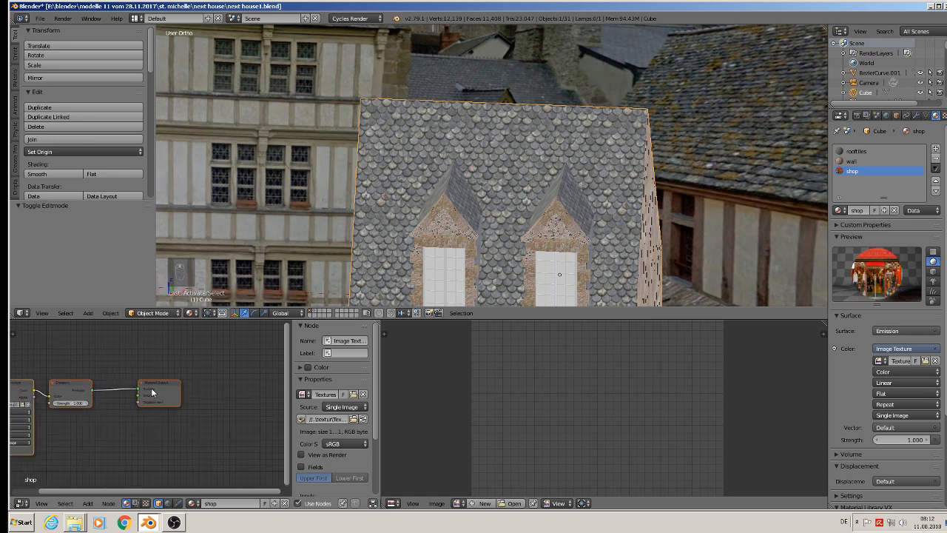
Spread out the rooftiles material's nodes and link the Image Texture color to the Material Output's Displacement.
{"action": "left_click", "coordinate": [857, 151]}
{"action": "middle_click_drag", "start_coordinate": [144, 365], "coordinate": [202, 344]}
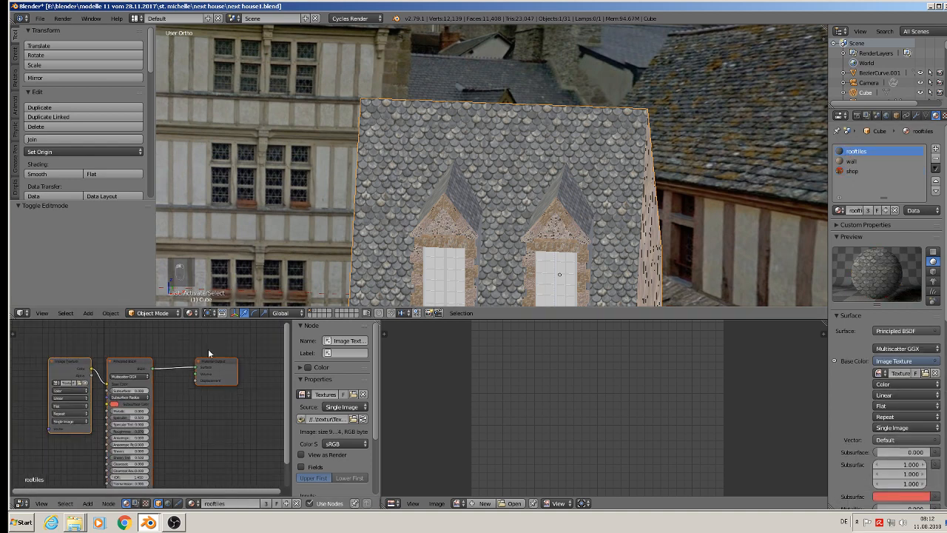
{"action": "left_click_drag", "start_coordinate": [66, 364], "coordinate": [226, 367]}
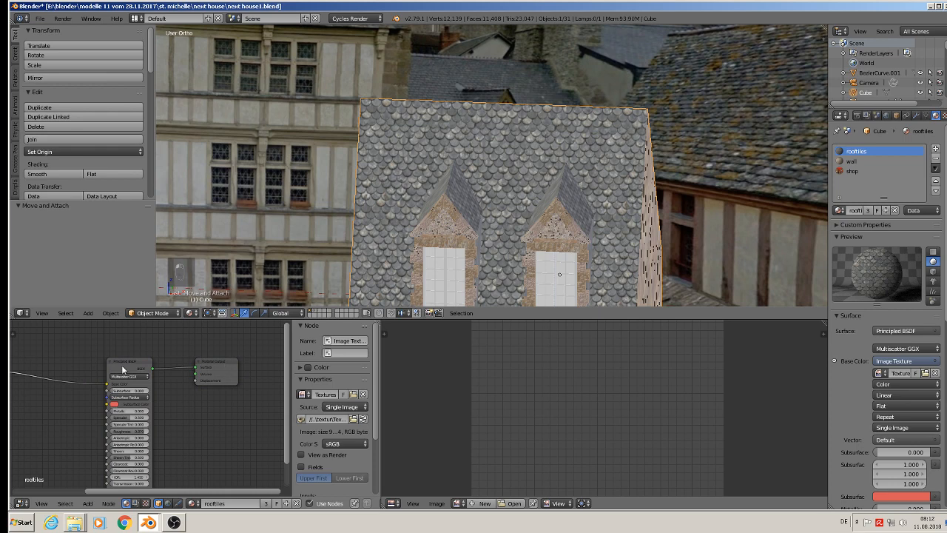
{"action": "left_click_drag", "start_coordinate": [123, 369], "coordinate": [242, 389]}
{"action": "key", "text": "Home"}
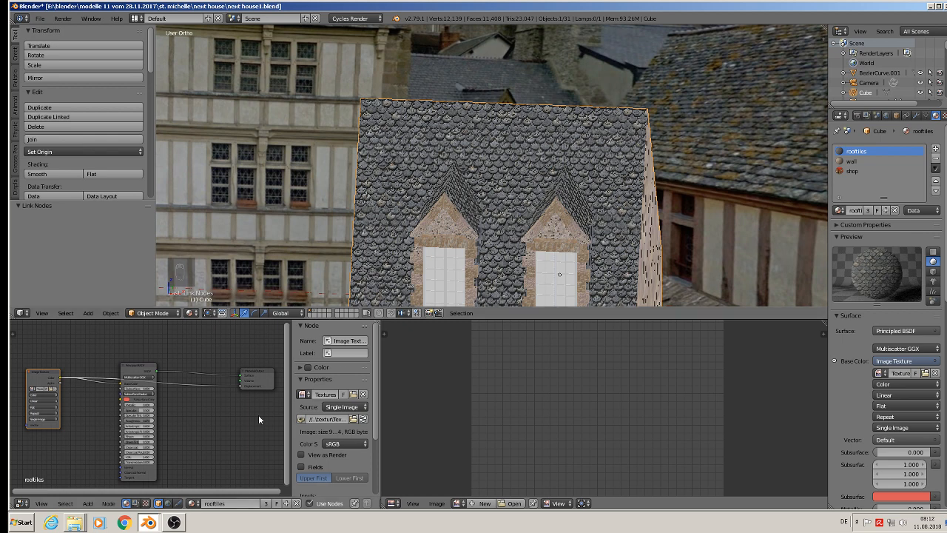
Insert a Math node set to Add into the rooftiles Displacement link and set its second value to 0.1.
{"action": "left_click", "coordinate": [88, 503]}
{"action": "mouse_move", "coordinate": [111, 423]}
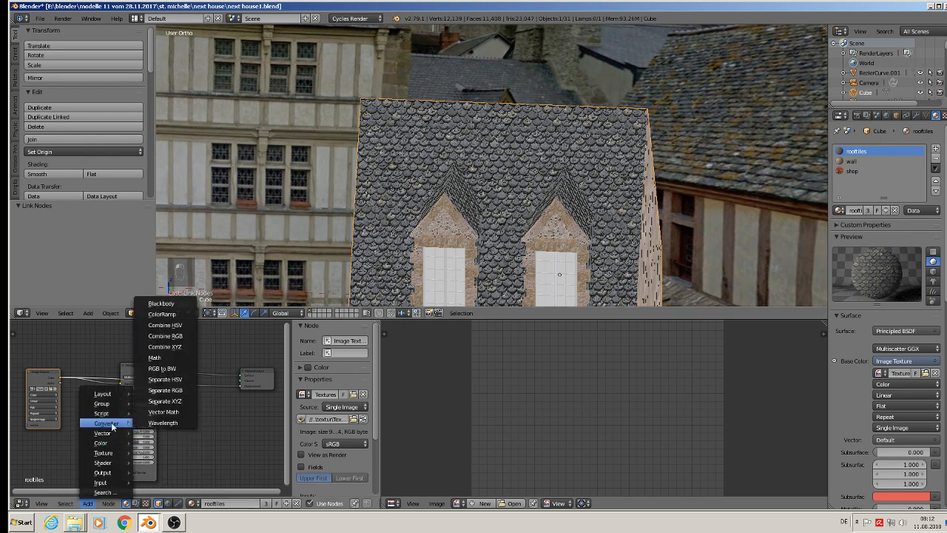
{"action": "left_click", "coordinate": [158, 358]}
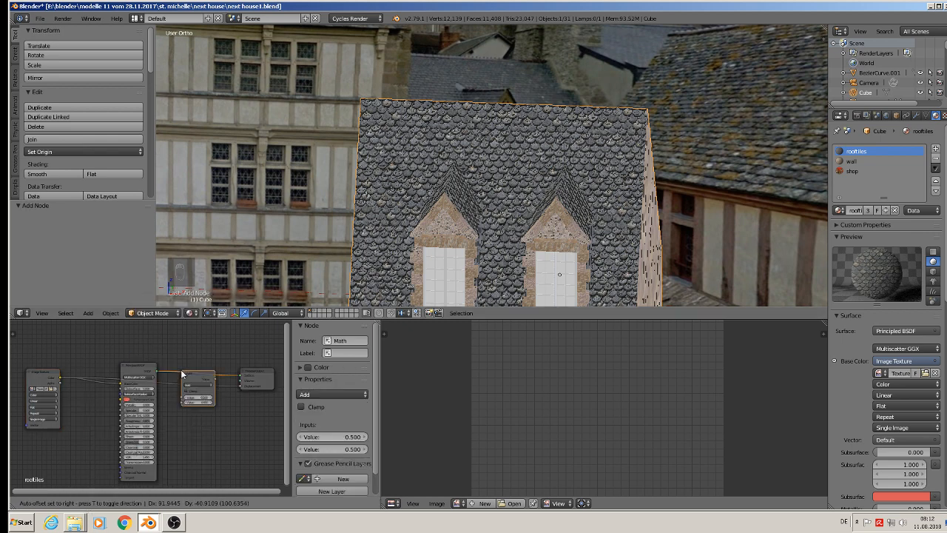
{"action": "left_click", "coordinate": [207, 403]}
{"action": "scroll", "coordinate": [206, 402], "scroll_direction": "up", "scroll_amount": 2}
{"action": "left_click", "coordinate": [192, 414]}
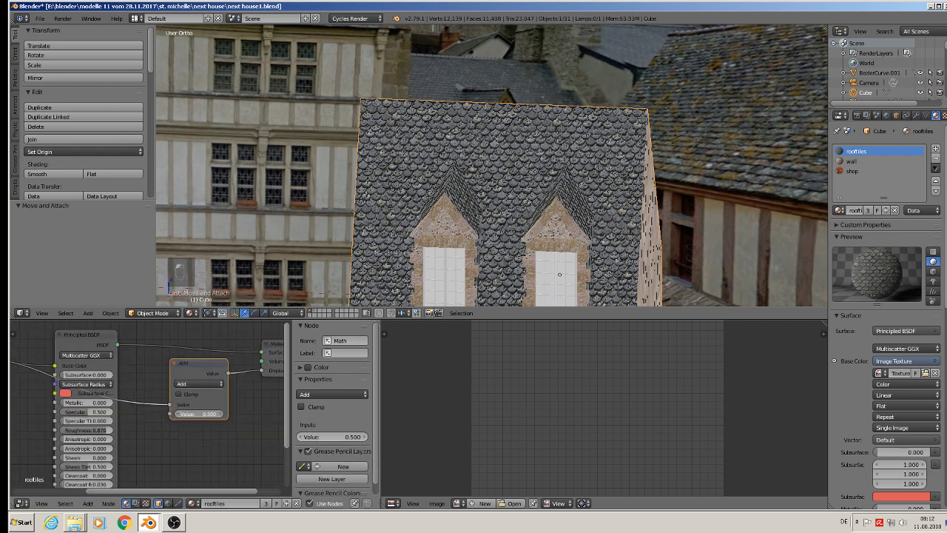
{"action": "type", "text": "1"}
{"action": "key", "text": "Return"}
Move the Math node lower in the rooftiles node tree and browse the Converter nodes for another one to add.
{"action": "scroll", "coordinate": [189, 429], "scroll_direction": "down", "scroll_amount": 4}
{"action": "middle_click_drag", "start_coordinate": [182, 430], "coordinate": [24, 432]}
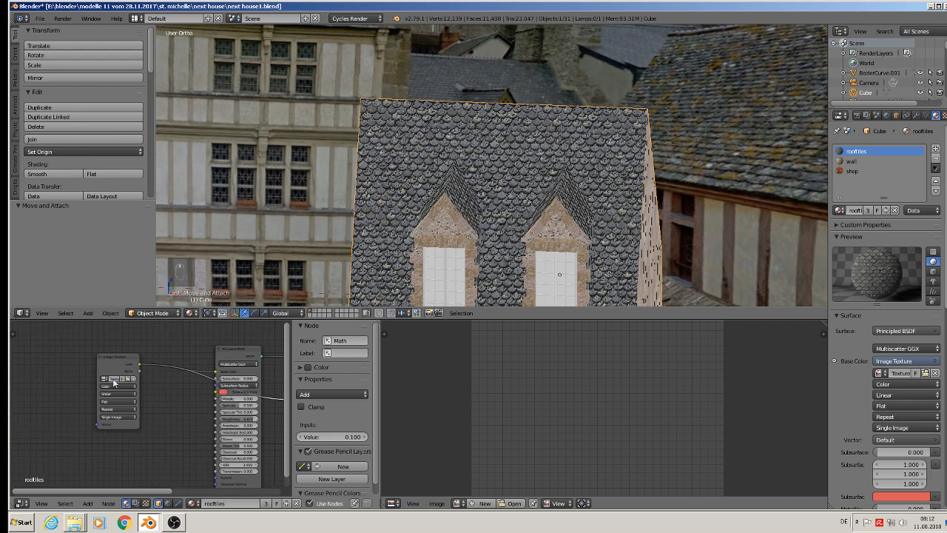
{"action": "left_click_drag", "start_coordinate": [119, 356], "coordinate": [97, 369]}
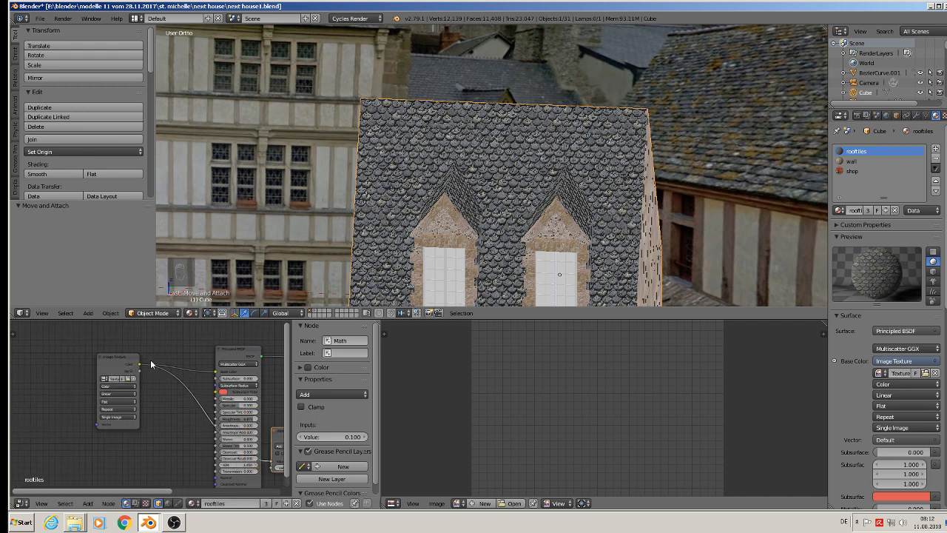
{"action": "left_click", "coordinate": [87, 504]}
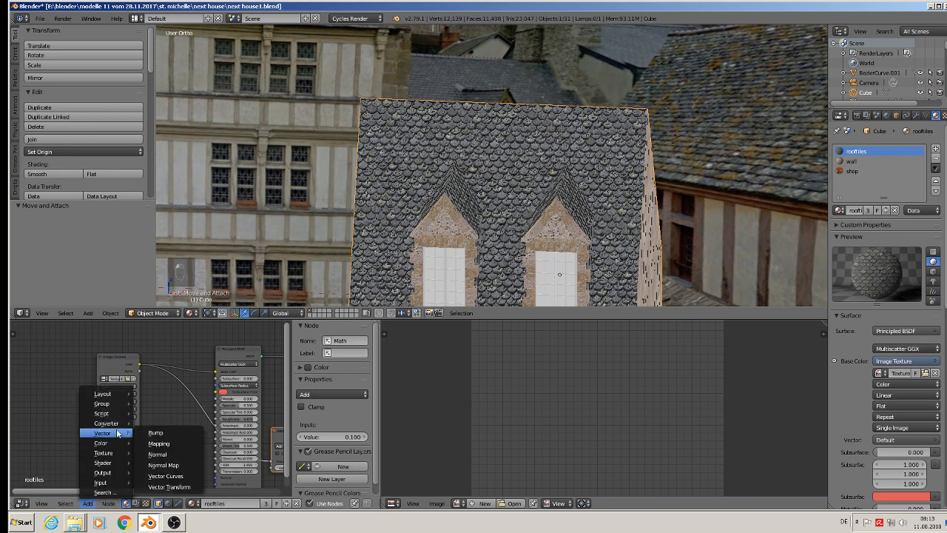
{"action": "mouse_move", "coordinate": [112, 428]}
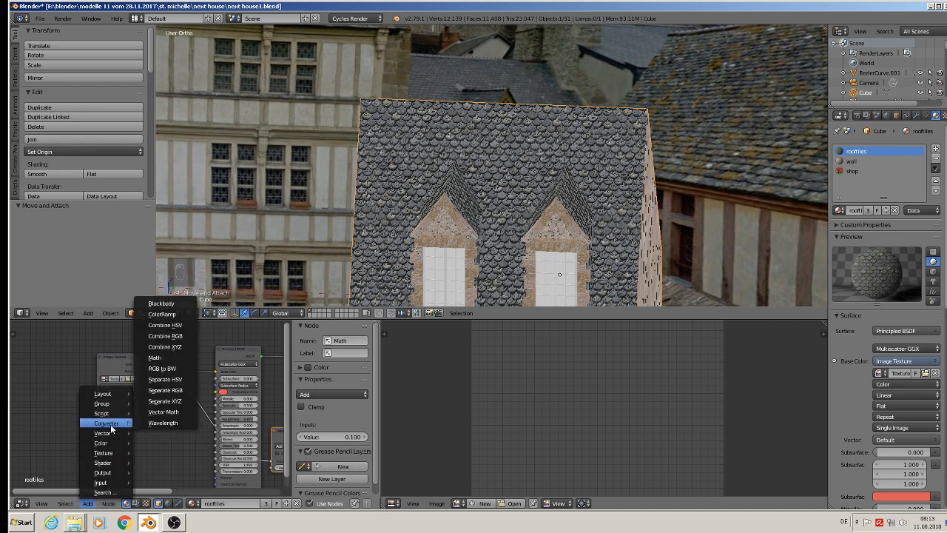
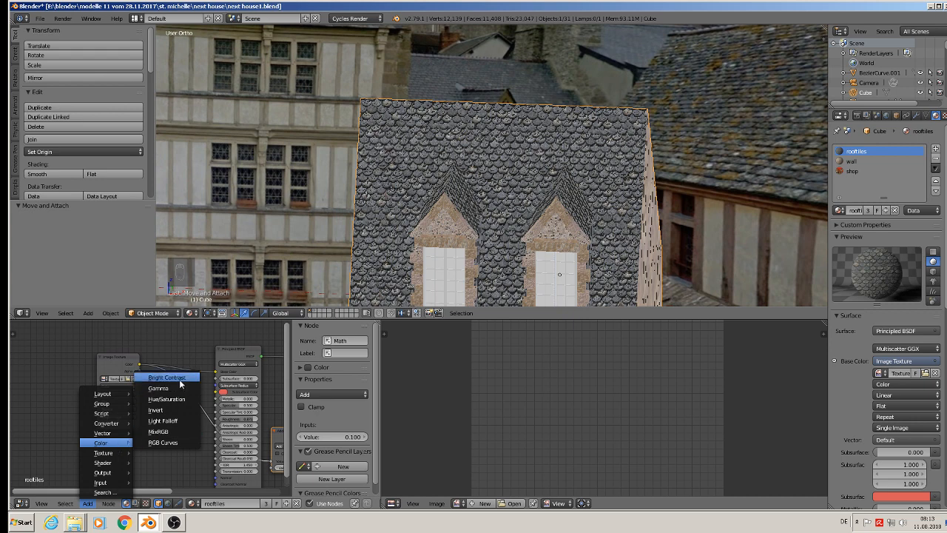
Insert a Bright/Contrast node between the rooftiles Image Texture and the Principled BSDF base color, with contrast 0.1.
{"action": "left_click", "coordinate": [167, 377]}
{"action": "left_click", "coordinate": [202, 357]}
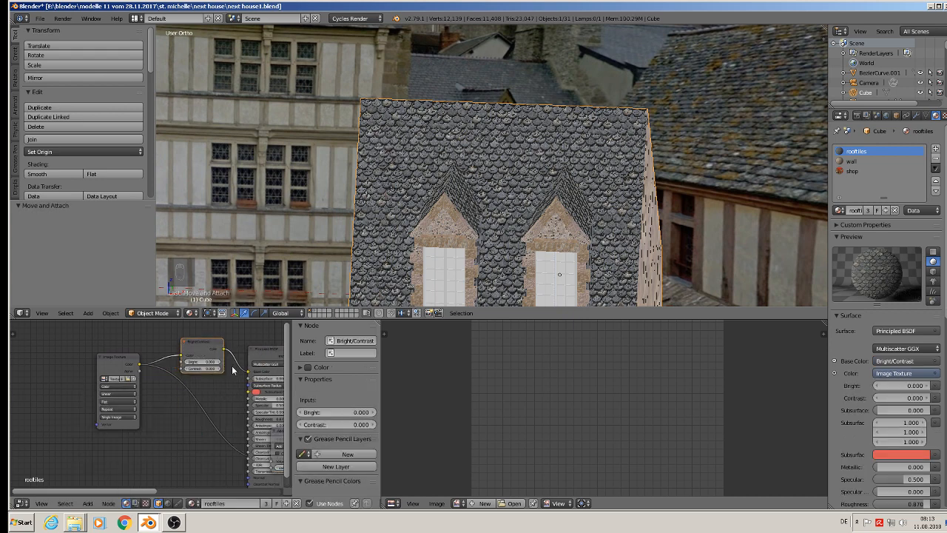
{"action": "key", "text": "Return"}
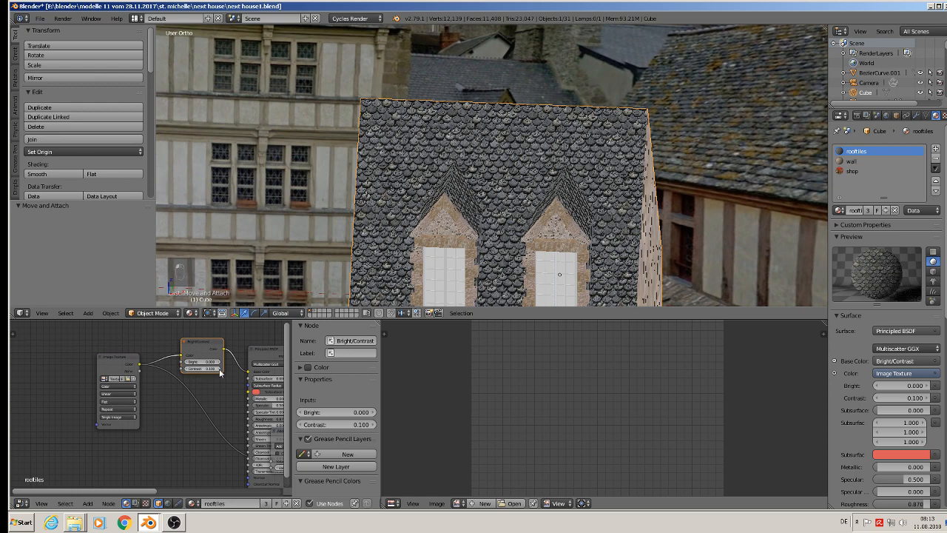
{"action": "scroll", "coordinate": [225, 374], "scroll_direction": "up", "scroll_amount": 3}
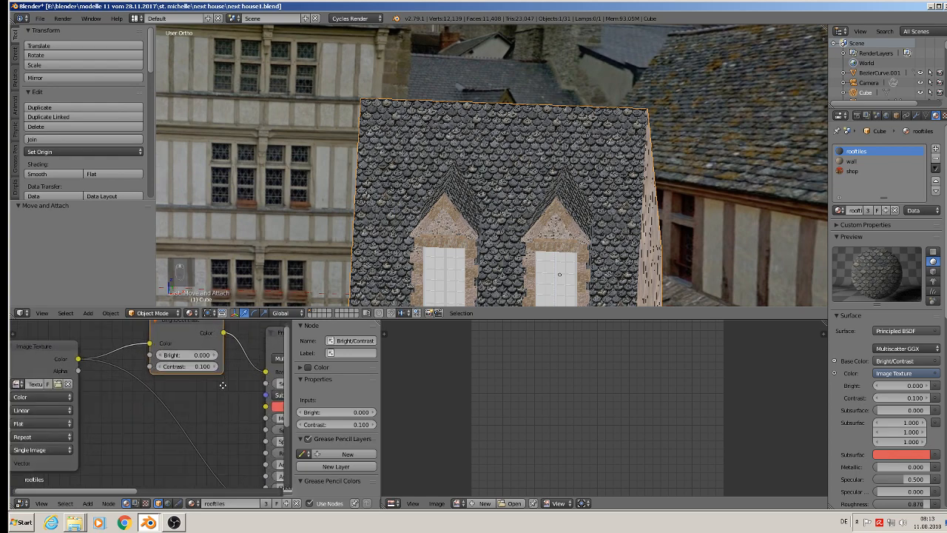
{"action": "middle_click_drag", "start_coordinate": [225, 374], "coordinate": [218, 400]}
Enter Edit Mode on the house and select a front wall face to show the wall material's nodes.
{"action": "key", "text": "Tab"}
{"action": "scroll", "coordinate": [518, 234], "scroll_direction": "down", "scroll_amount": 5}
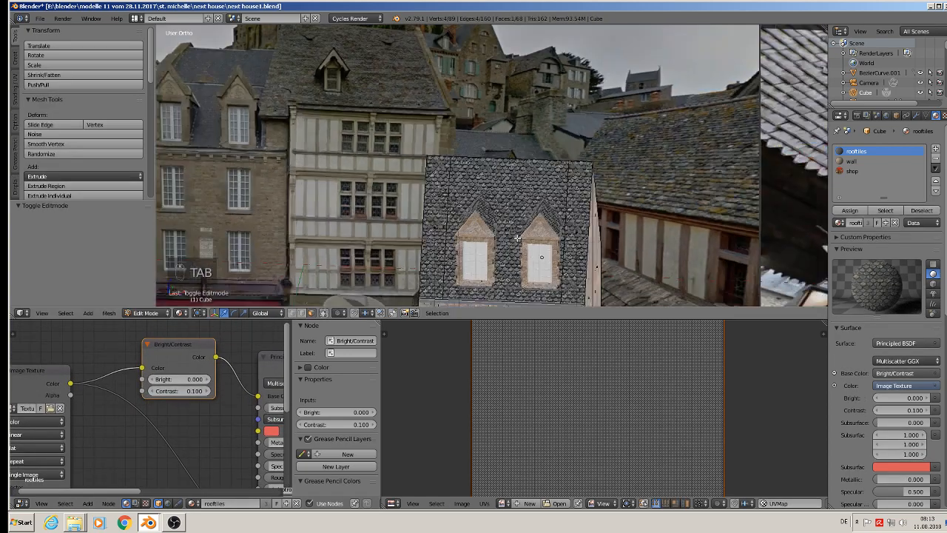
{"action": "middle_click_drag", "start_coordinate": [520, 241], "coordinate": [415, 134]}
{"action": "scroll", "coordinate": [421, 151], "scroll_direction": "up", "scroll_amount": 2}
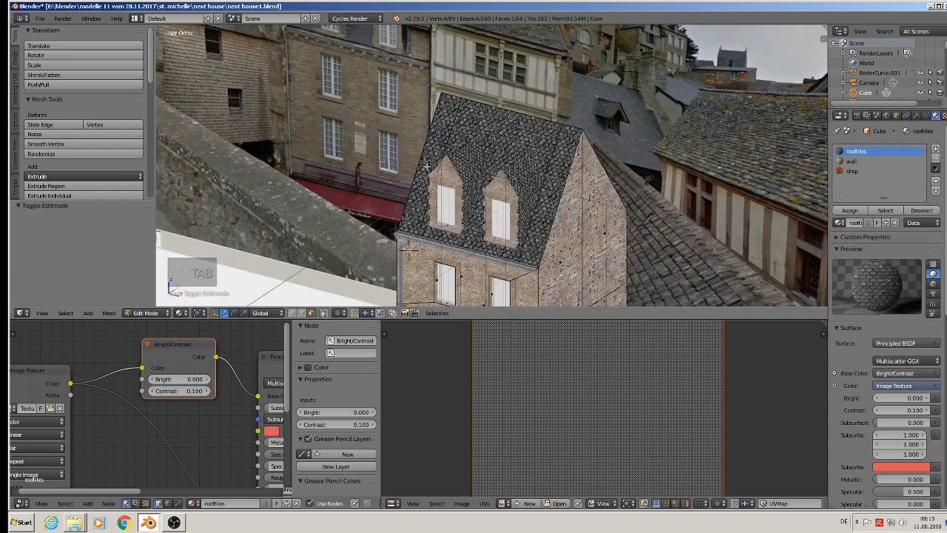
{"action": "middle_click_drag", "start_coordinate": [469, 246], "coordinate": [471, 74], "text": "shift"}
{"action": "scroll", "coordinate": [479, 89], "scroll_direction": "up", "scroll_amount": 3}
{"action": "right_click", "coordinate": [478, 149]}
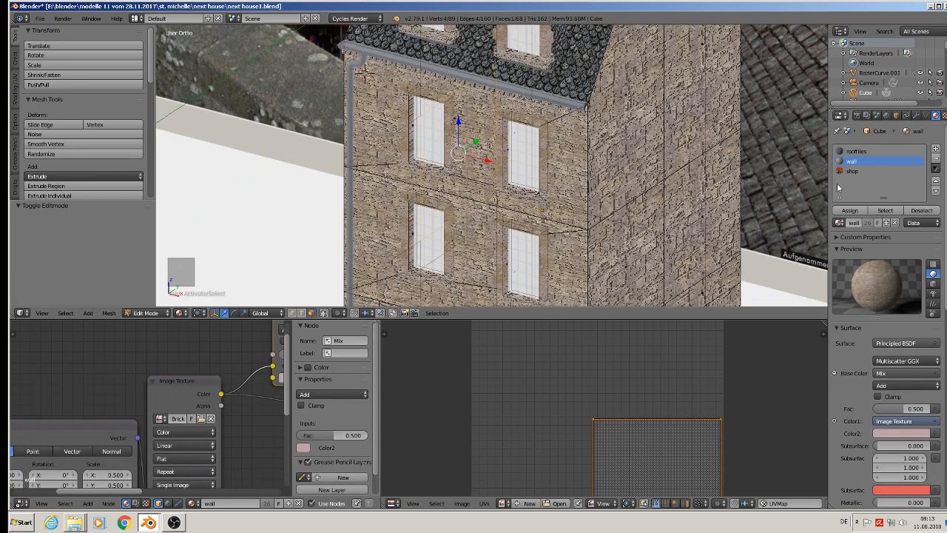
Try removing the Mix node between the wall material's Image Texture and Principled BSDF.
{"action": "scroll", "coordinate": [185, 384], "scroll_direction": "down", "scroll_amount": 3}
{"action": "middle_click_drag", "start_coordinate": [196, 440], "coordinate": [91, 384]}
{"action": "scroll", "coordinate": [111, 376], "scroll_direction": "down", "scroll_amount": 1}
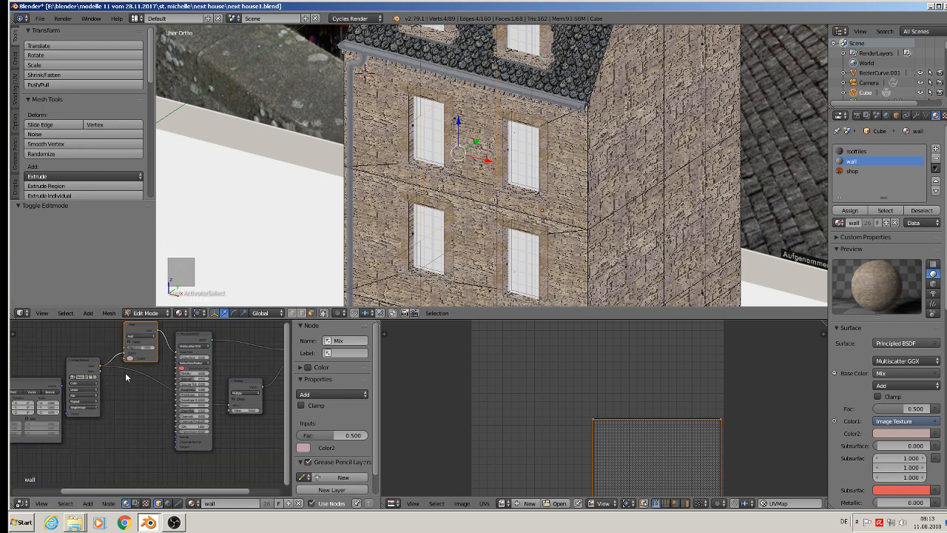
{"action": "left_click_drag", "start_coordinate": [101, 364], "coordinate": [179, 359]}
{"action": "key", "text": "x"}
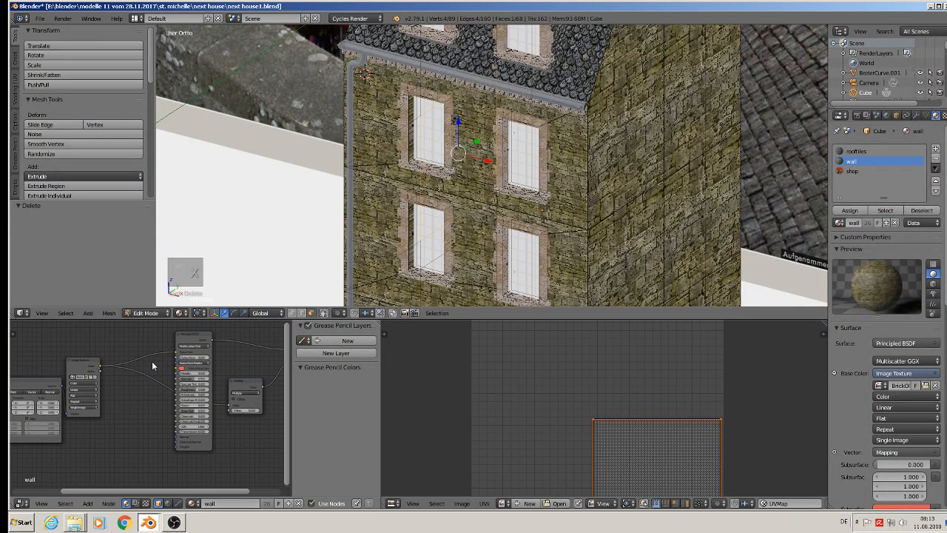
Undo the Mix node deletion in the wall material and return the house to Object Mode.
{"action": "middle_click_drag", "start_coordinate": [392, 234], "coordinate": [451, 226]}
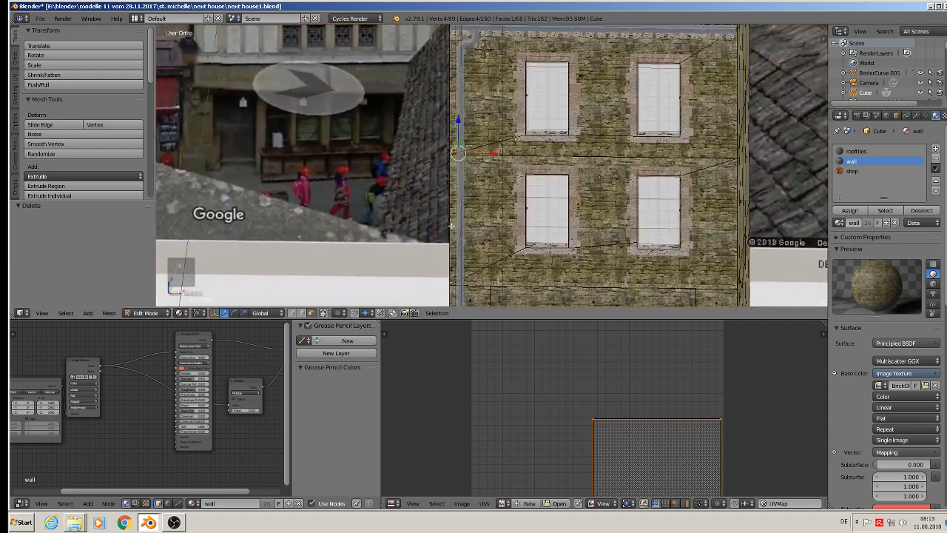
{"action": "key", "text": "ctrl+z"}
{"action": "key", "text": "ctrl+z"}
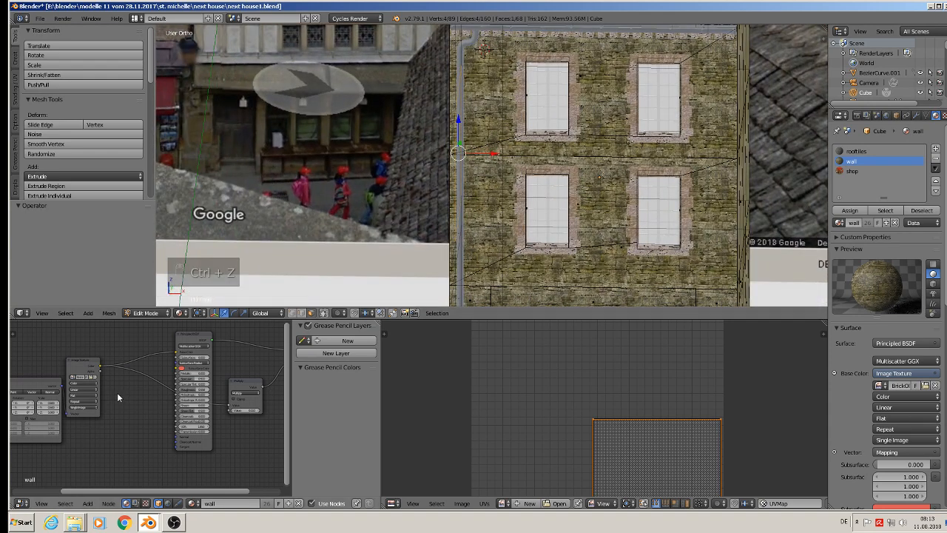
{"action": "key", "text": "ctrl+z"}
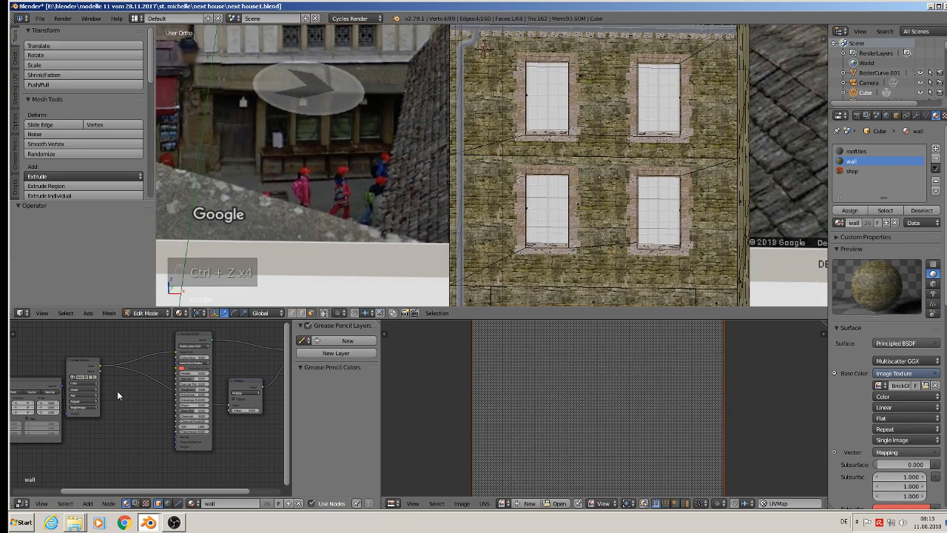
{"action": "scroll", "coordinate": [117, 388], "scroll_direction": "down", "scroll_amount": 2}
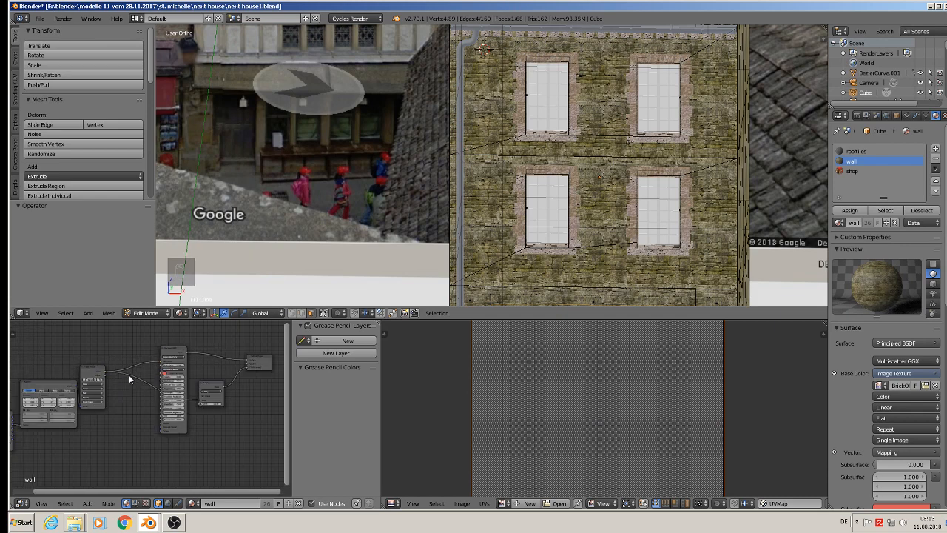
{"action": "key", "text": "ctrl+z"}
{"action": "key", "text": "ctrl+z"}
{"action": "key", "text": "ctrl+z"}
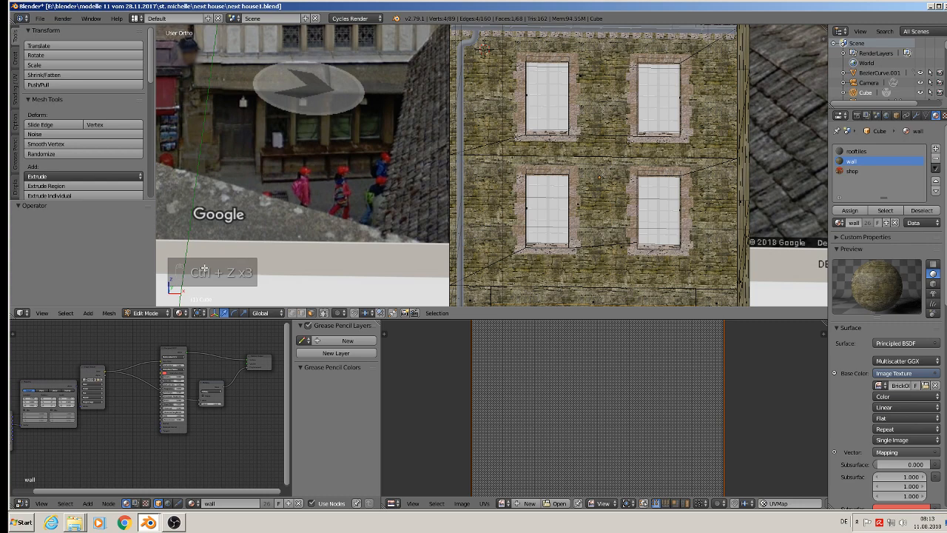
{"action": "key", "text": "ctrl+z"}
{"action": "key", "text": "ctrl+z"}
{"action": "key", "text": "ctrl+z"}
{"action": "key", "text": "ctrl+z"}
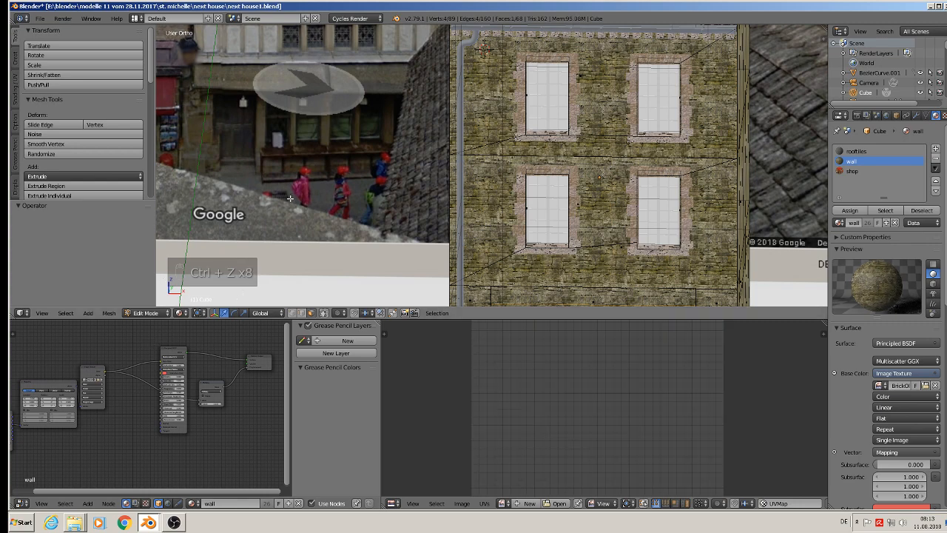
{"action": "key", "text": "Tab"}
{"action": "key", "text": "ctrl+z"}
{"action": "key", "text": "ctrl+z"}
{"action": "key", "text": "ctrl+z"}
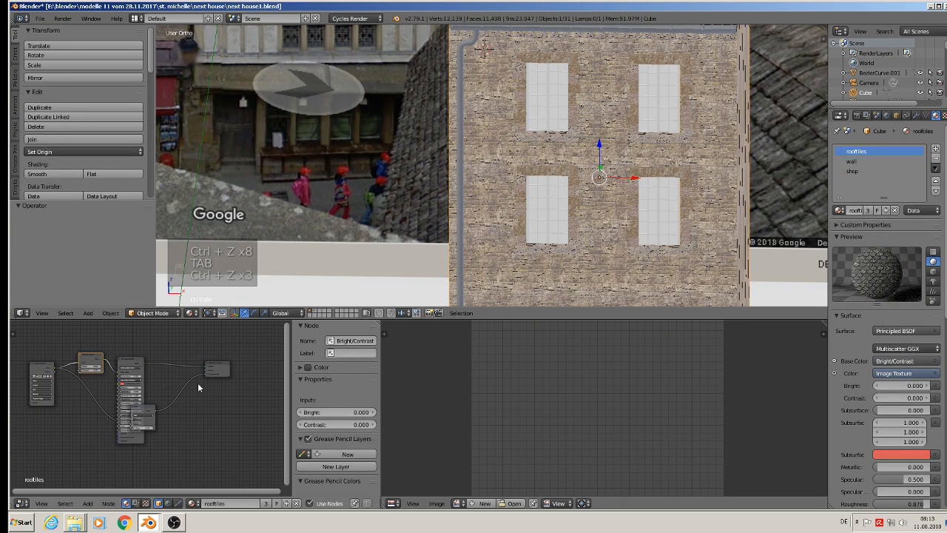
Select an upper side wall face in Edit Mode and set the wall material's displacement Math node to Add.
{"action": "middle_click_drag", "start_coordinate": [678, 161], "coordinate": [627, 203]}
{"action": "key", "text": "Tab"}
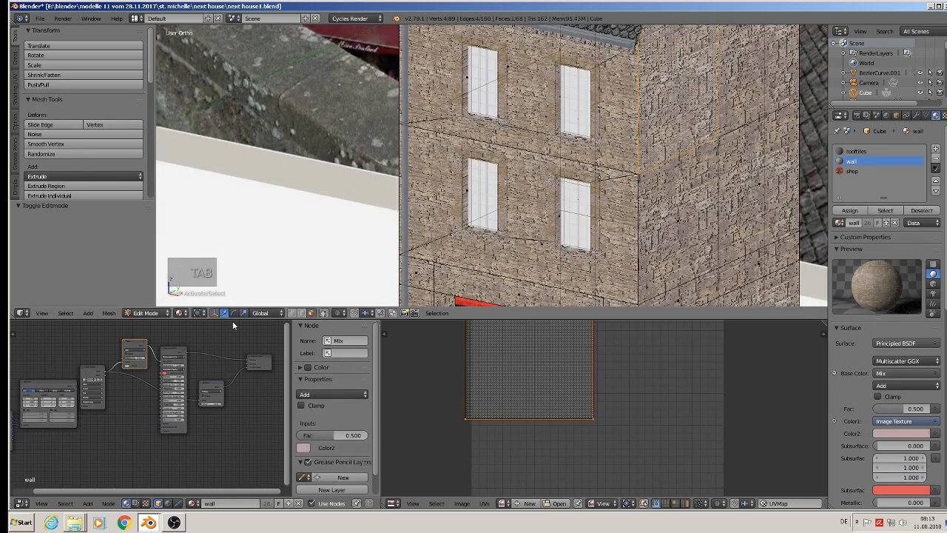
{"action": "scroll", "coordinate": [180, 394], "scroll_direction": "up", "scroll_amount": 4}
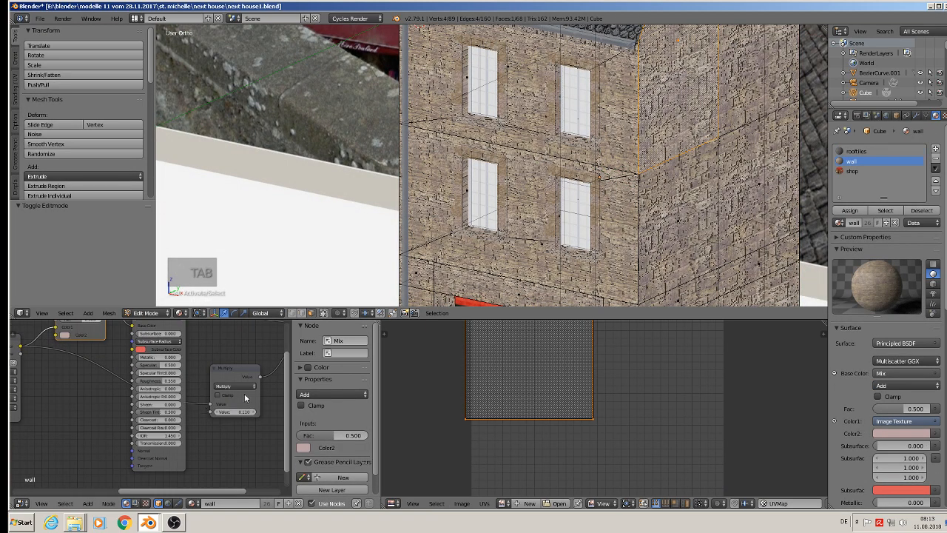
{"action": "scroll", "coordinate": [242, 389], "scroll_direction": "up", "scroll_amount": 2}
{"action": "left_click", "coordinate": [226, 384]}
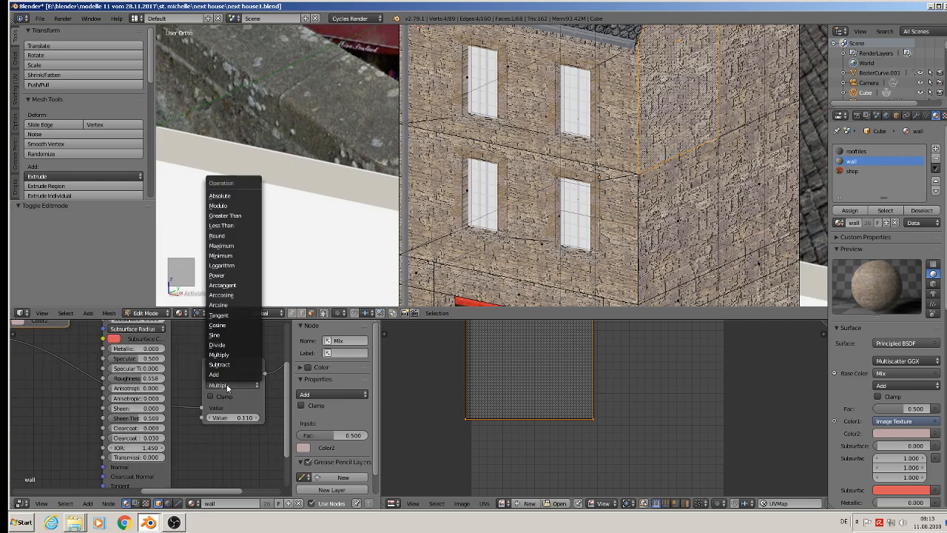
{"action": "left_click", "coordinate": [216, 376]}
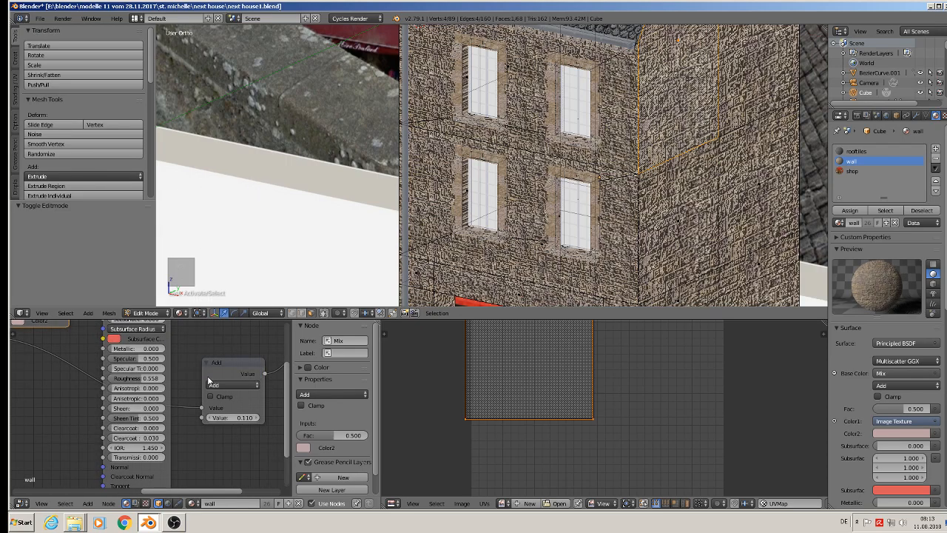
Shift the wall material's Mapping, Image Texture and Mix nodes away from the Principled BSDF to make room for another node.
{"action": "scroll", "coordinate": [222, 407], "scroll_direction": "down", "scroll_amount": 2}
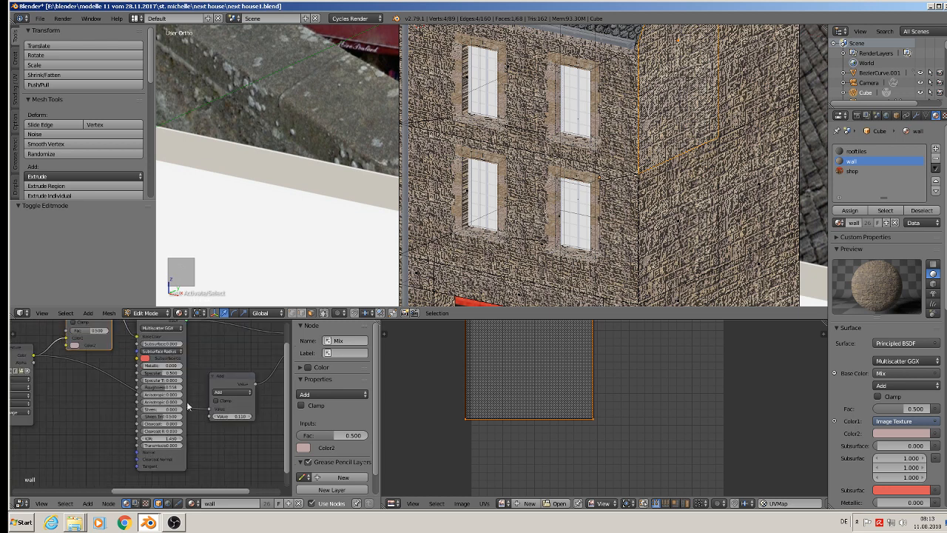
{"action": "middle_click_drag", "start_coordinate": [173, 406], "coordinate": [194, 455]}
{"action": "scroll", "coordinate": [128, 400], "scroll_direction": "down", "scroll_amount": 1}
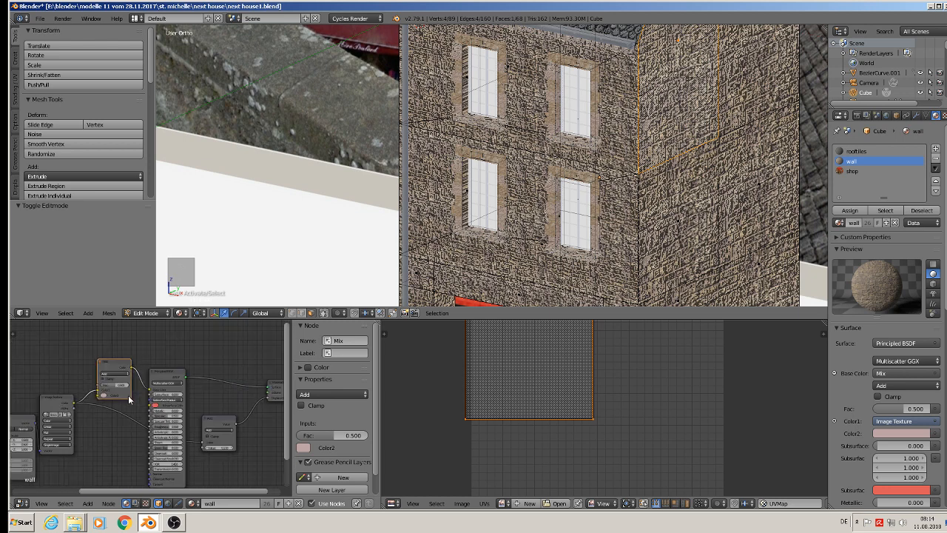
{"action": "middle_click_drag", "start_coordinate": [115, 410], "coordinate": [229, 401]}
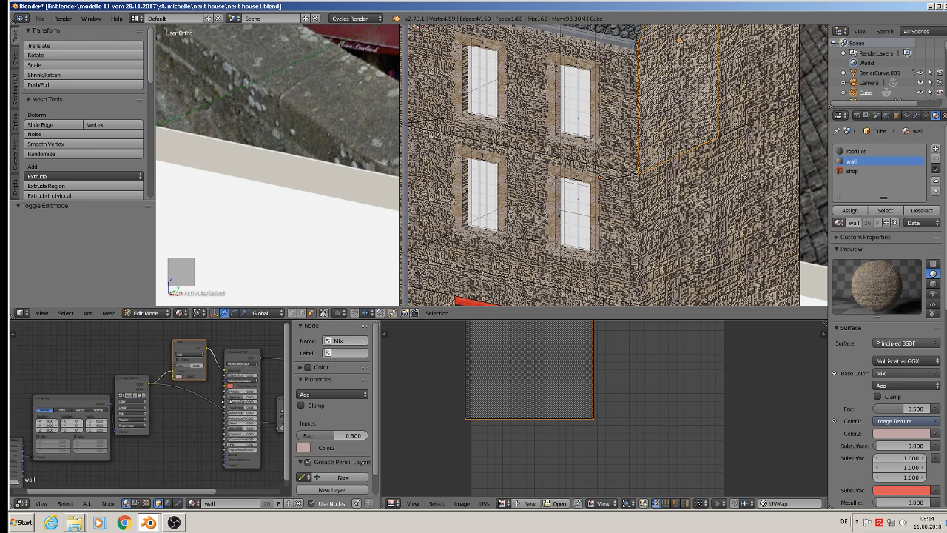
{"action": "scroll", "coordinate": [229, 402], "scroll_direction": "down", "scroll_amount": 3}
{"action": "scroll", "coordinate": [227, 403], "scroll_direction": "up", "scroll_amount": 2}
{"action": "left_click_drag", "start_coordinate": [21, 445], "coordinate": [228, 437]}
{"action": "left_click_drag", "start_coordinate": [82, 403], "coordinate": [26, 404]}
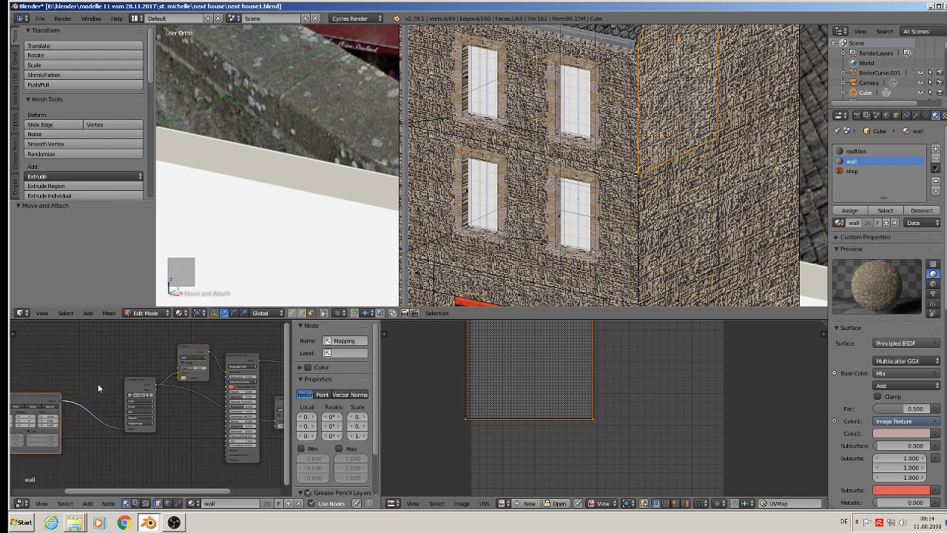
{"action": "left_click_drag", "start_coordinate": [111, 381], "coordinate": [60, 428]}
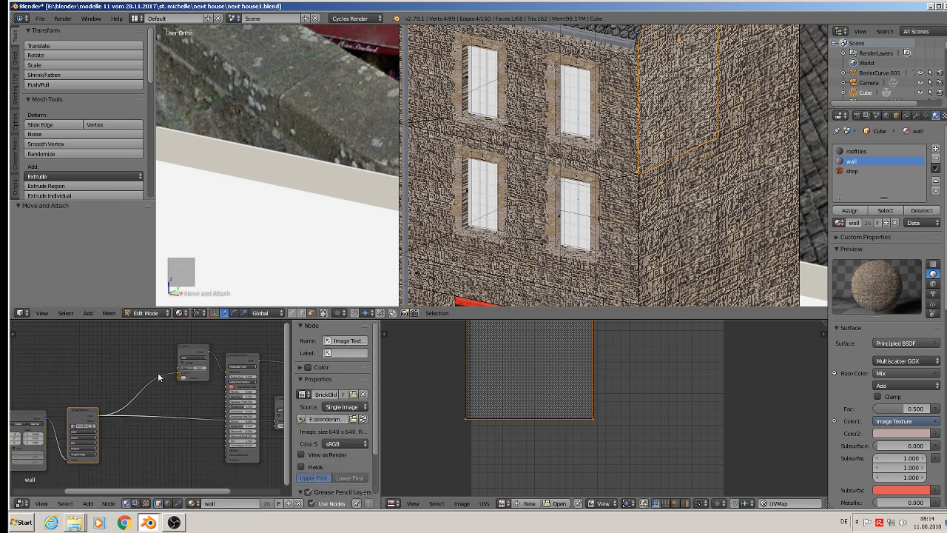
{"action": "left_click_drag", "start_coordinate": [184, 353], "coordinate": [125, 370]}
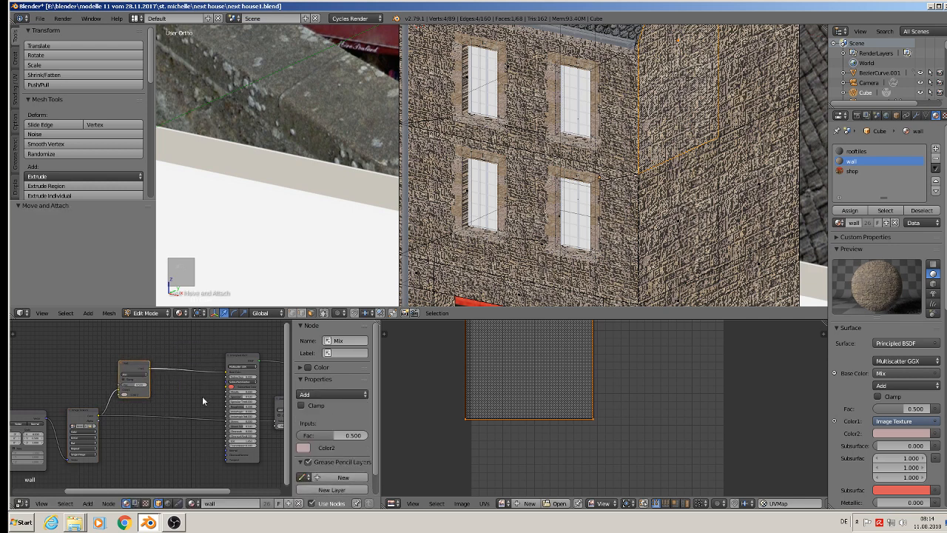
Insert a Bright/Contrast node between the wall material's Mix node and Principled BSDF, with contrast 0.1.
{"action": "left_click", "coordinate": [88, 503]}
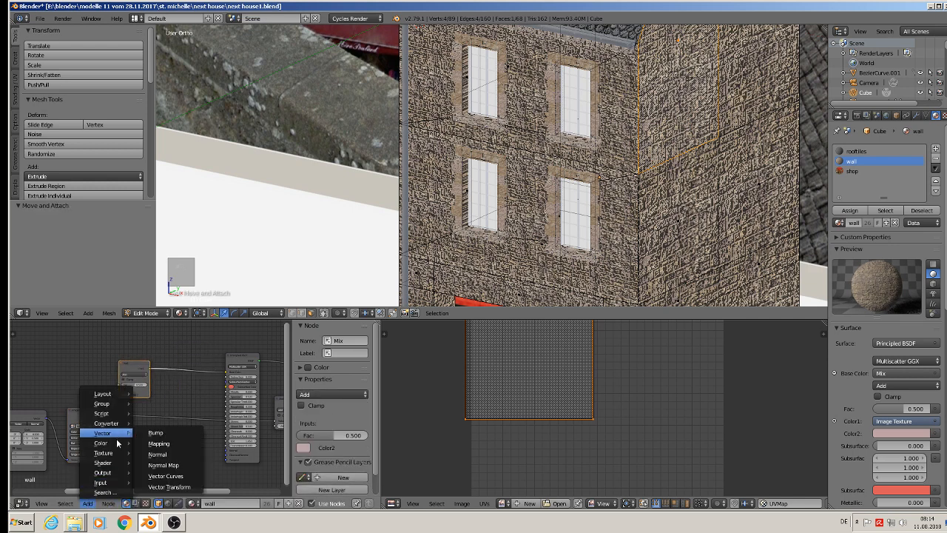
{"action": "mouse_move", "coordinate": [114, 447]}
{"action": "left_click", "coordinate": [167, 377]}
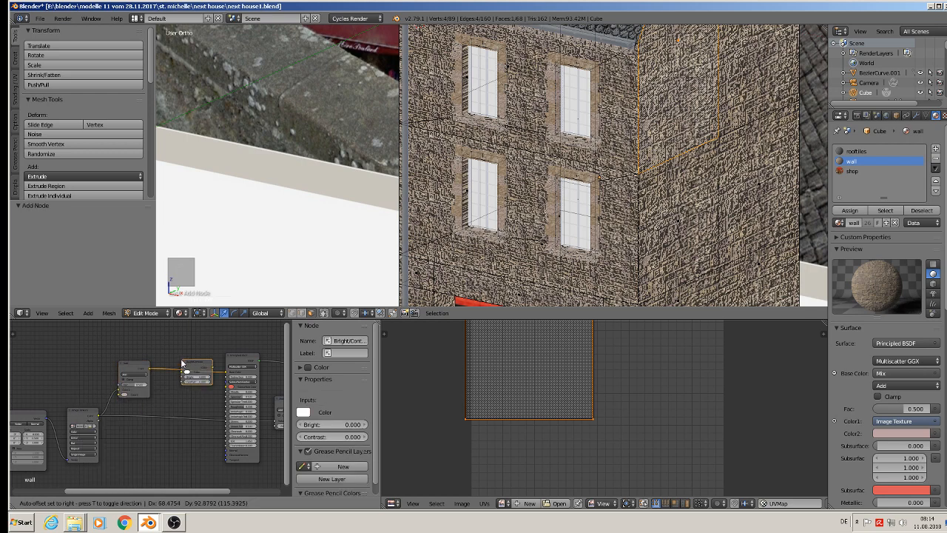
{"action": "left_click", "coordinate": [210, 383]}
{"action": "left_click", "coordinate": [210, 383]}
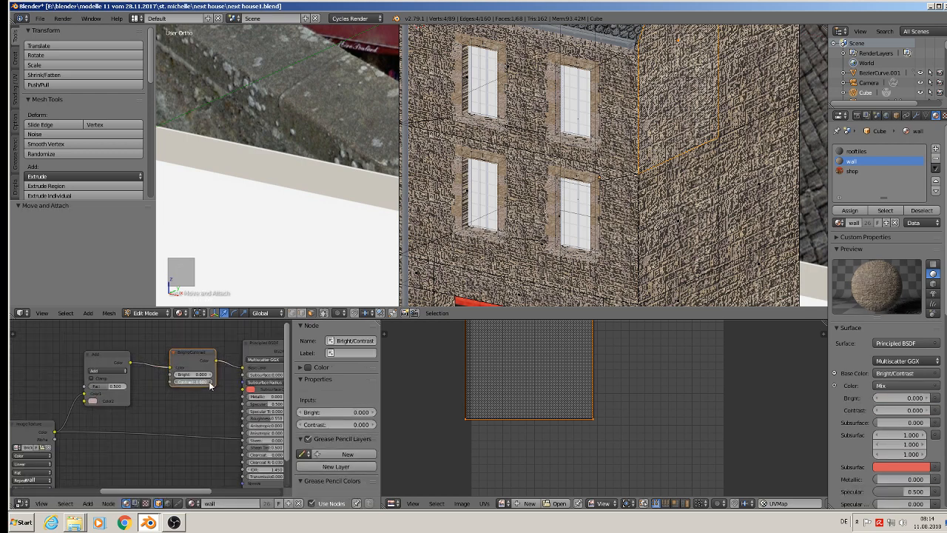
Select the shop front face and link its Image Texture color to the Material Output's Displacement.
{"action": "scroll", "coordinate": [706, 193], "scroll_direction": "down", "scroll_amount": 4}
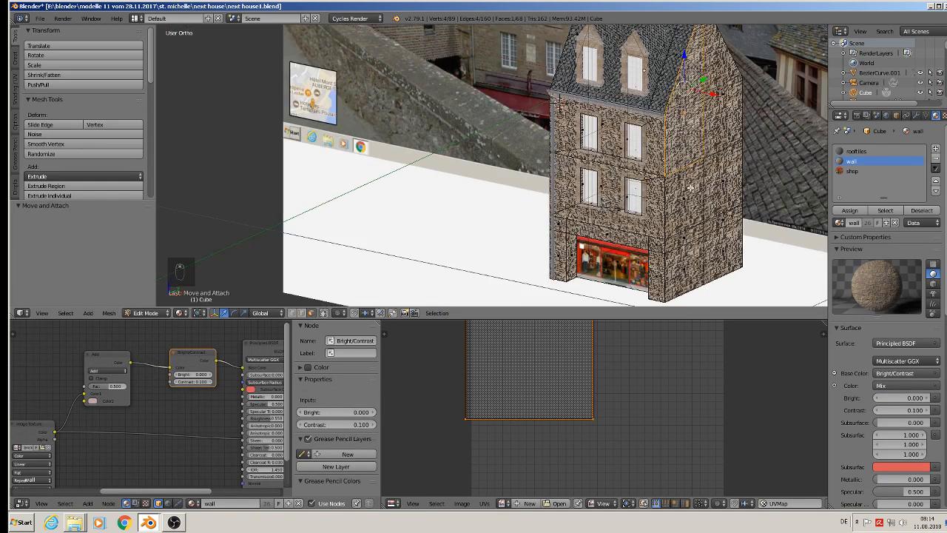
{"action": "middle_click_drag", "start_coordinate": [689, 248], "coordinate": [638, 238], "text": "shift"}
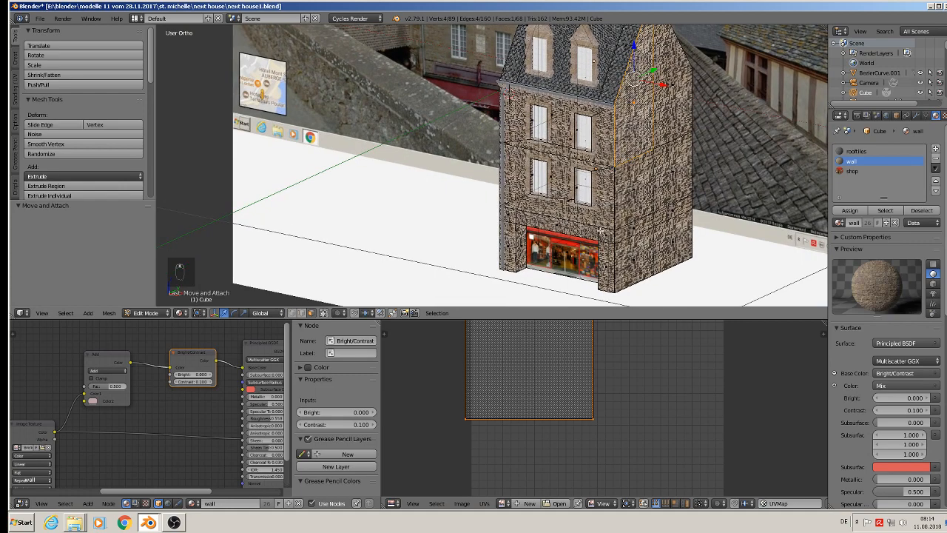
{"action": "right_click", "coordinate": [569, 252]}
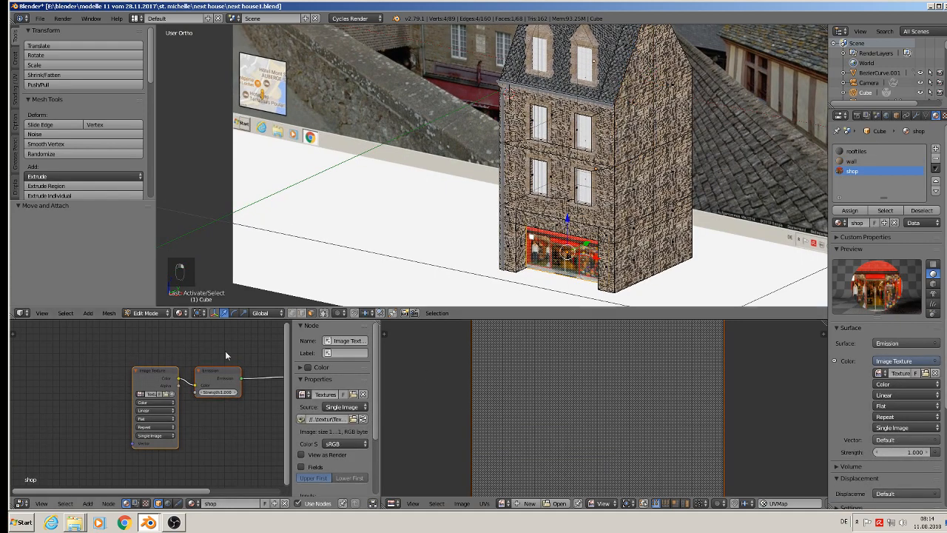
{"action": "key", "text": "Home"}
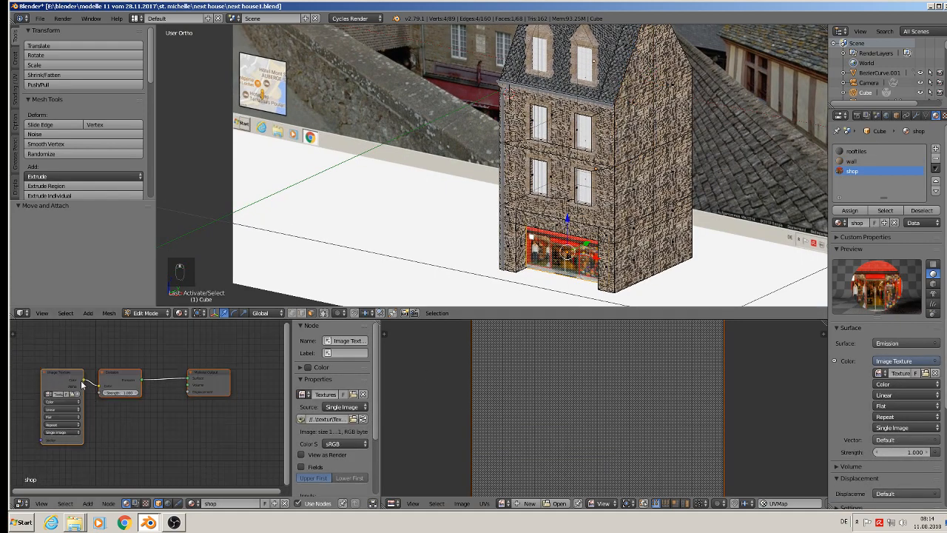
{"action": "left_click_drag", "start_coordinate": [81, 381], "coordinate": [191, 393]}
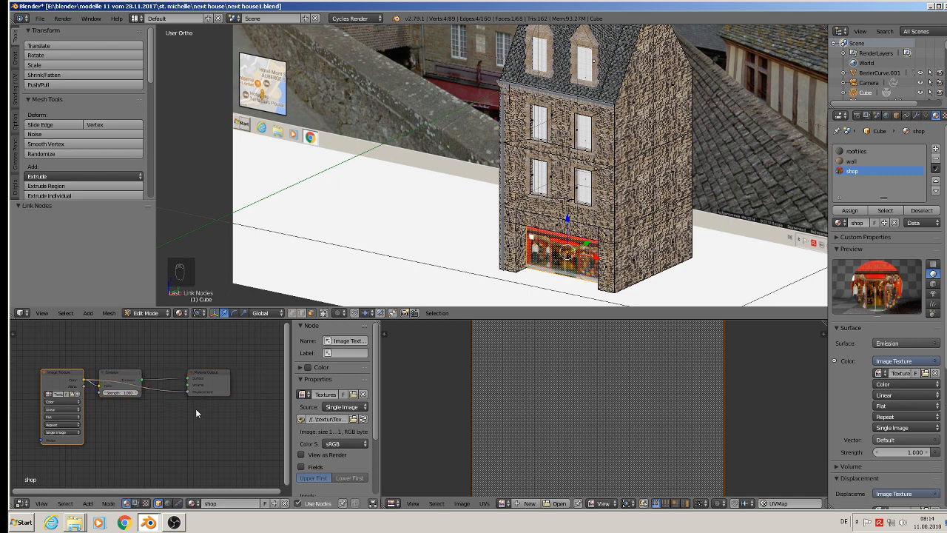
Disconnect the Image Texture color from the shop material's Displacement input and save the file.
{"action": "scroll", "coordinate": [190, 405], "scroll_direction": "up", "scroll_amount": 1}
{"action": "left_click_drag", "start_coordinate": [219, 381], "coordinate": [284, 394]}
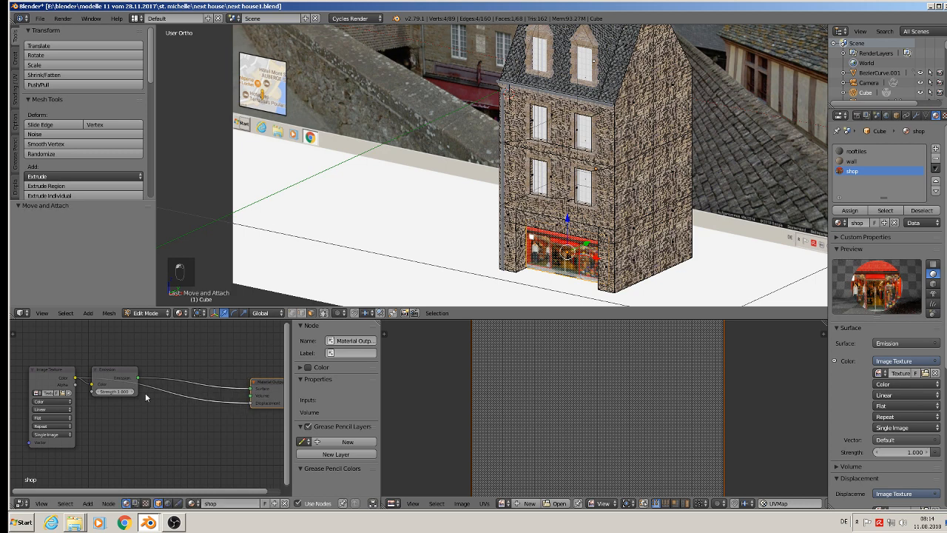
{"action": "left_click", "coordinate": [87, 504]}
{"action": "mouse_move", "coordinate": [103, 433]}
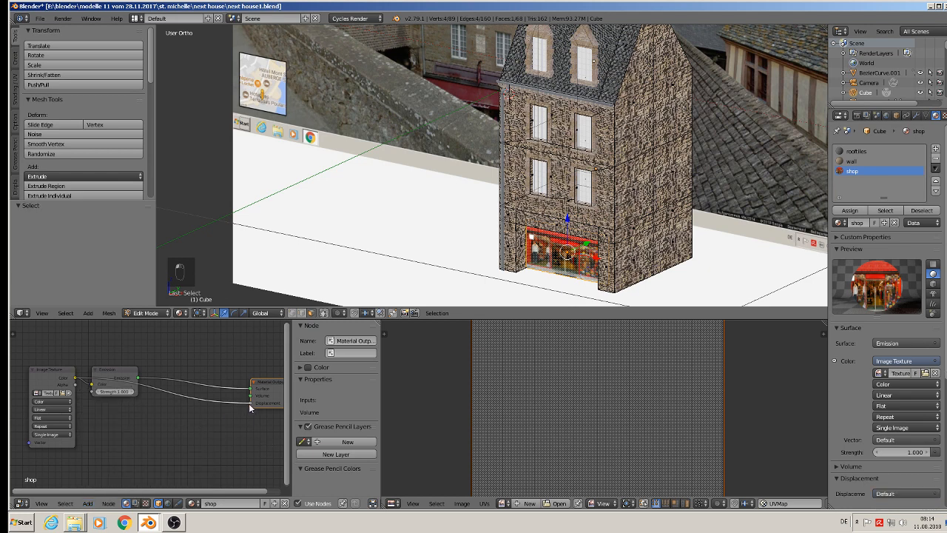
{"action": "left_click_drag", "start_coordinate": [249, 403], "coordinate": [194, 410]}
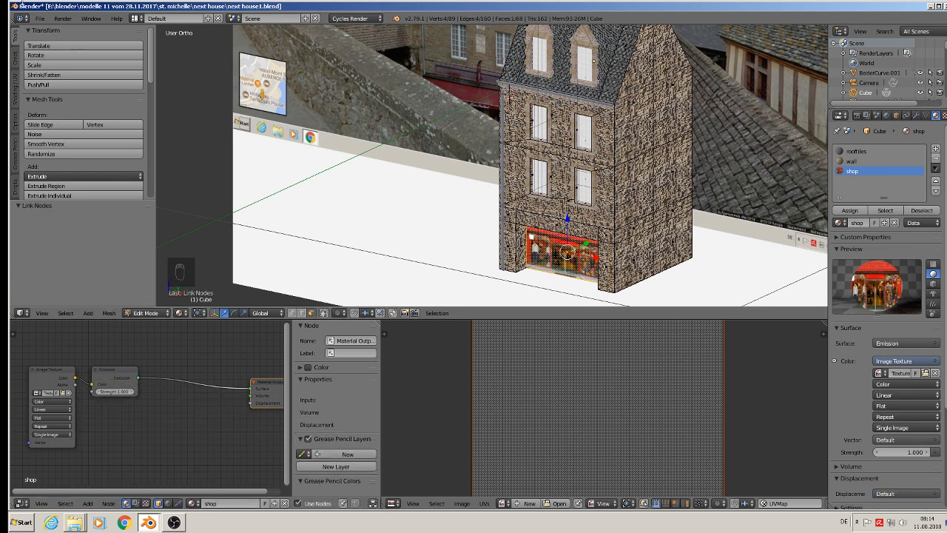
{"action": "left_click", "coordinate": [39, 18]}
{"action": "left_click", "coordinate": [81, 94]}
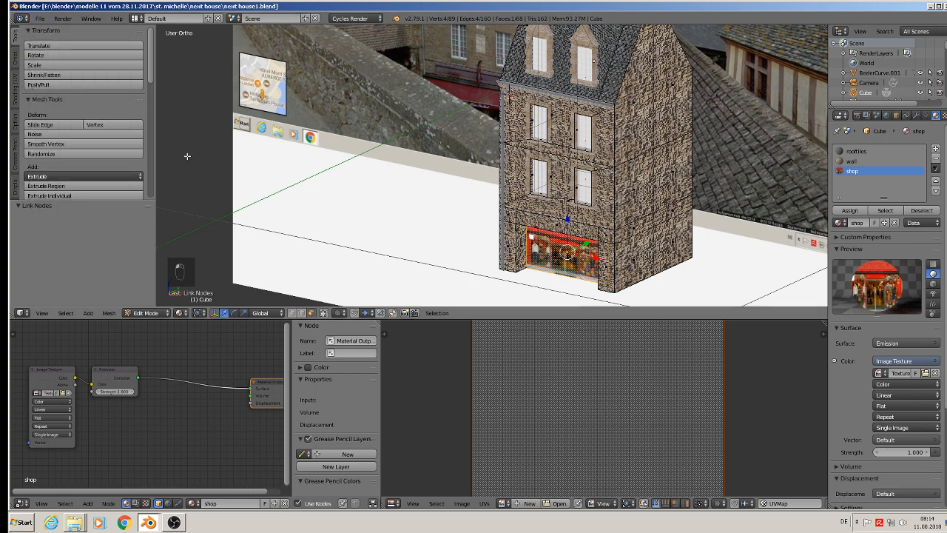
Switch the viewport to Rendered shading and view the house with its shop front.
{"action": "left_click", "coordinate": [179, 313]}
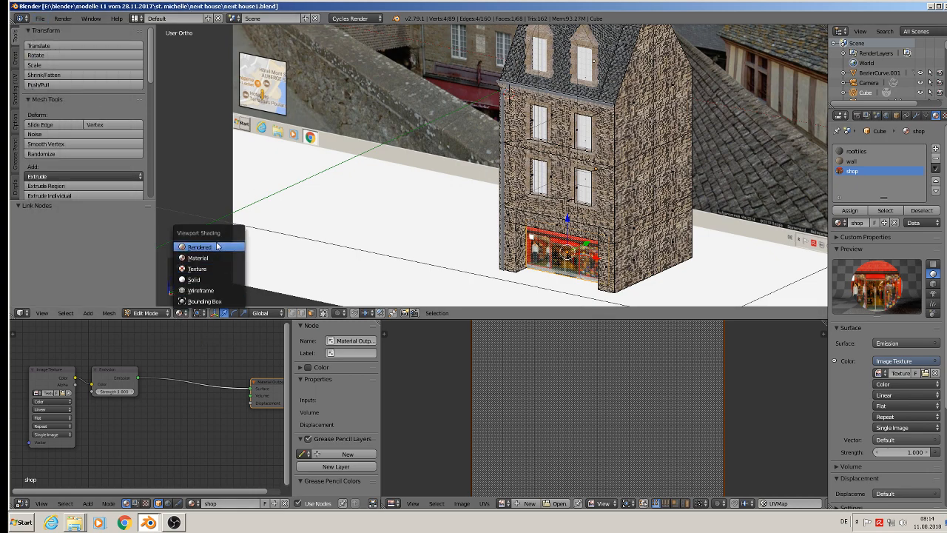
{"action": "left_click", "coordinate": [214, 246]}
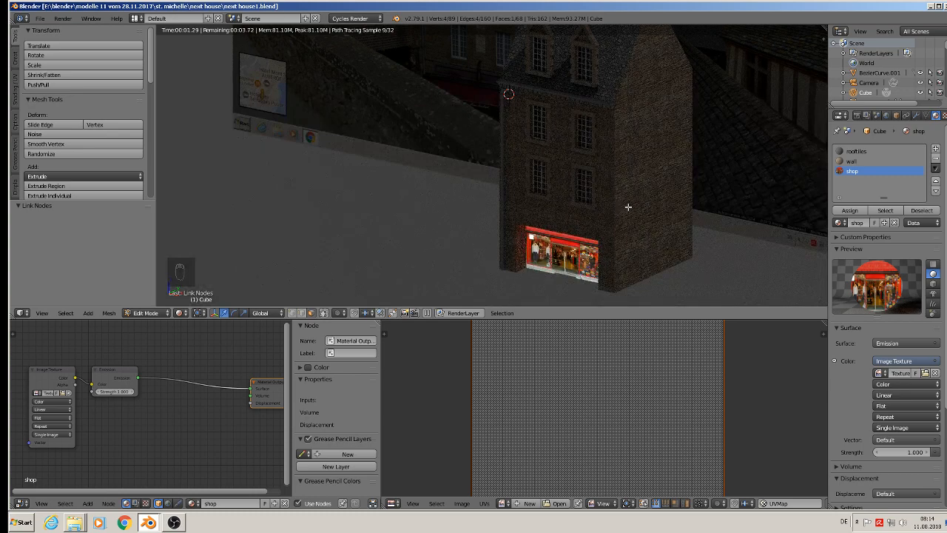
{"action": "middle_click_drag", "start_coordinate": [632, 206], "coordinate": [643, 203]}
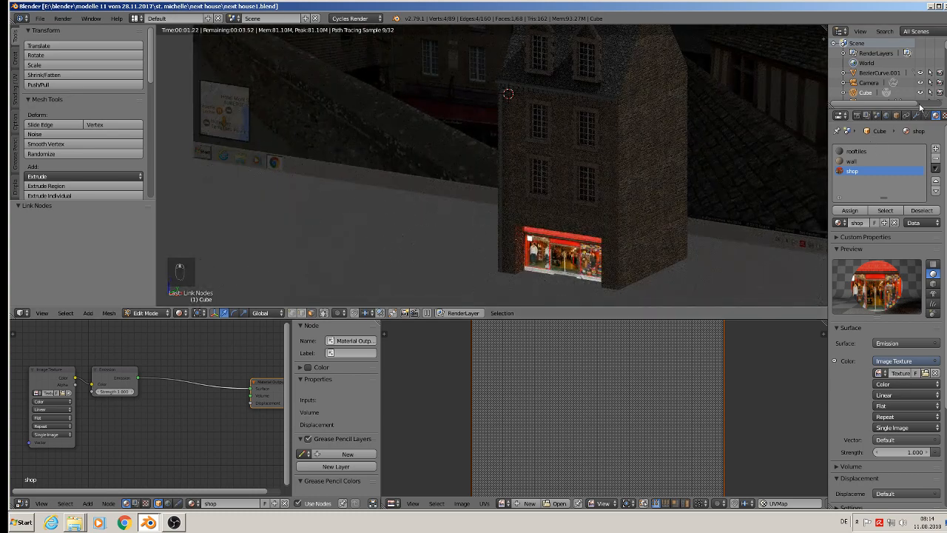
Select the scene's lamp, change it to a Sun, and enable its nodes with an emission strength of 6.
{"action": "scroll", "coordinate": [876, 95], "scroll_direction": "down", "scroll_amount": 15}
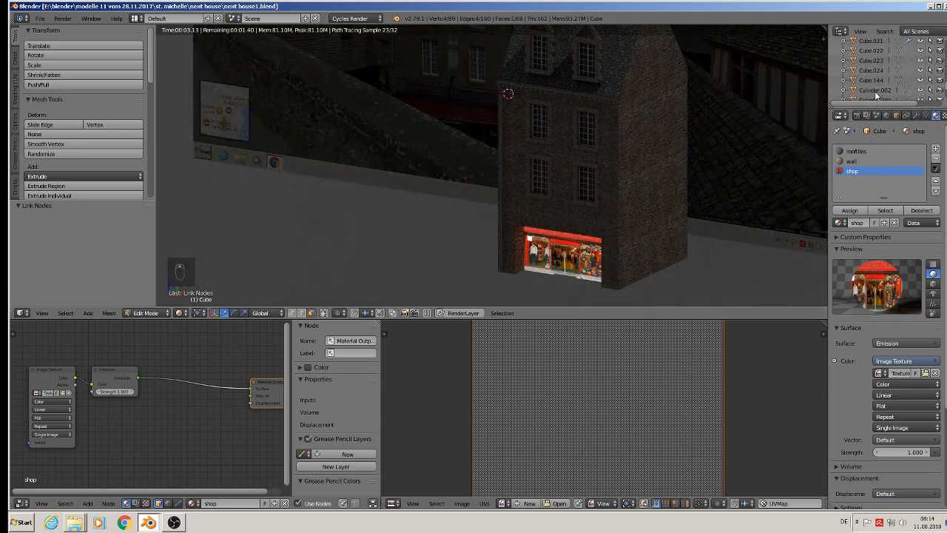
{"action": "scroll", "coordinate": [876, 95], "scroll_direction": "down", "scroll_amount": 5}
{"action": "left_click", "coordinate": [865, 64]}
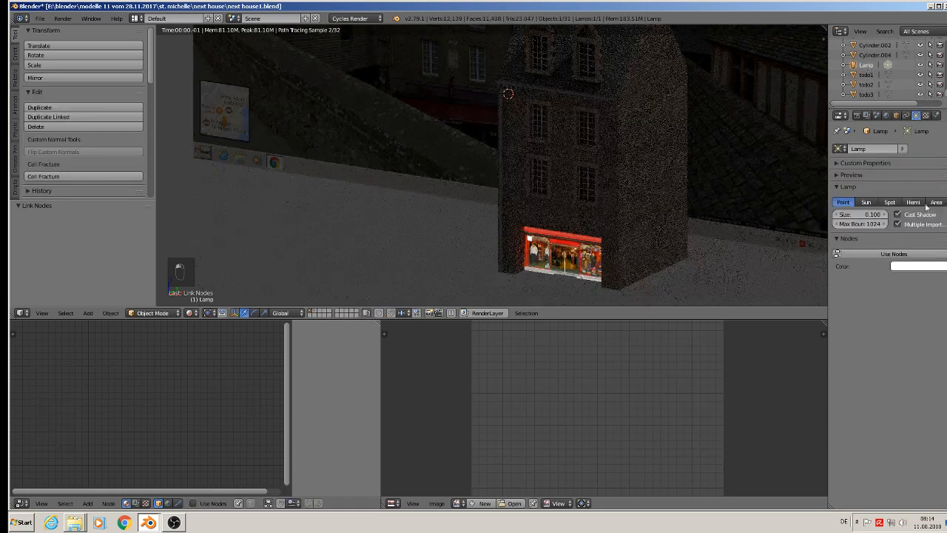
{"action": "left_click", "coordinate": [866, 202]}
{"action": "left_click", "coordinate": [894, 254]}
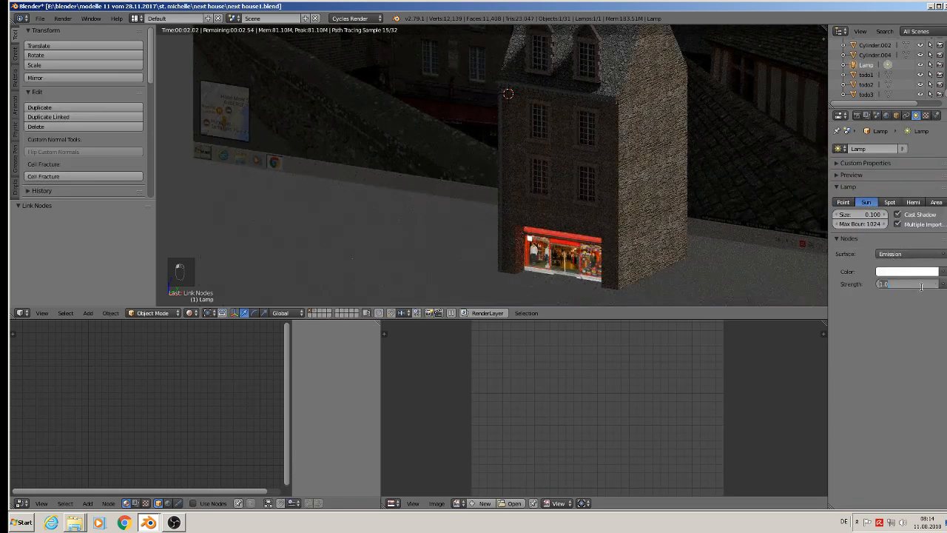
{"action": "type", "text": "6"}
{"action": "key", "text": "Return"}
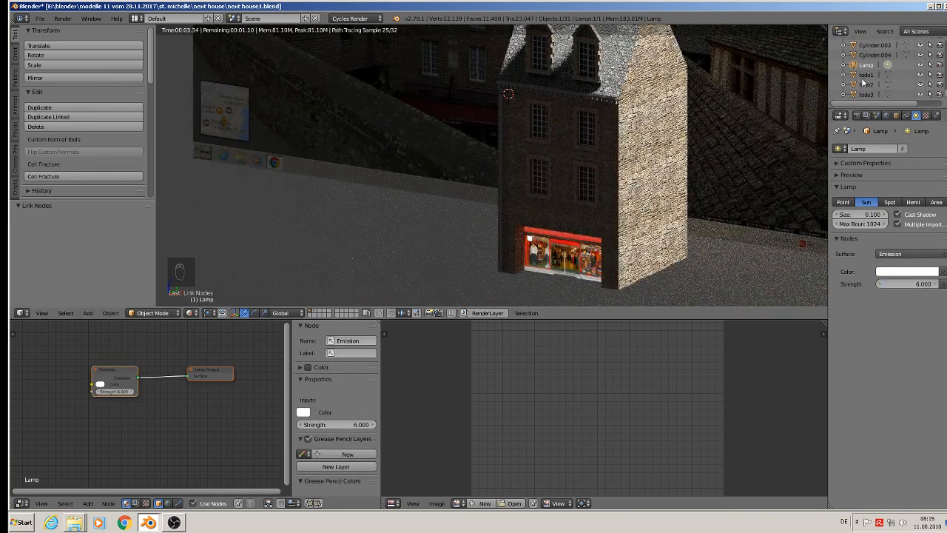
Enable nodes for the World and assign an Environment Texture to its background color.
{"action": "left_click", "coordinate": [887, 116]}
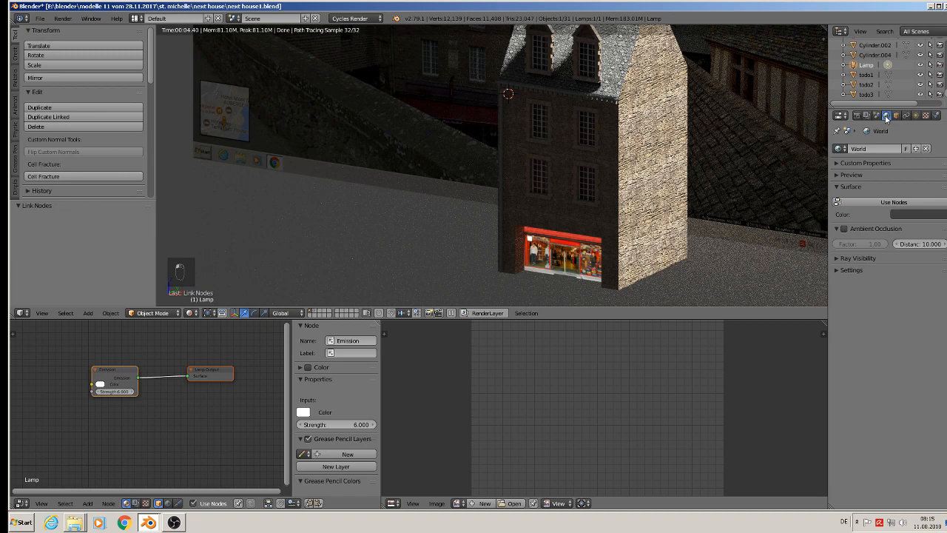
{"action": "left_click", "coordinate": [894, 202]}
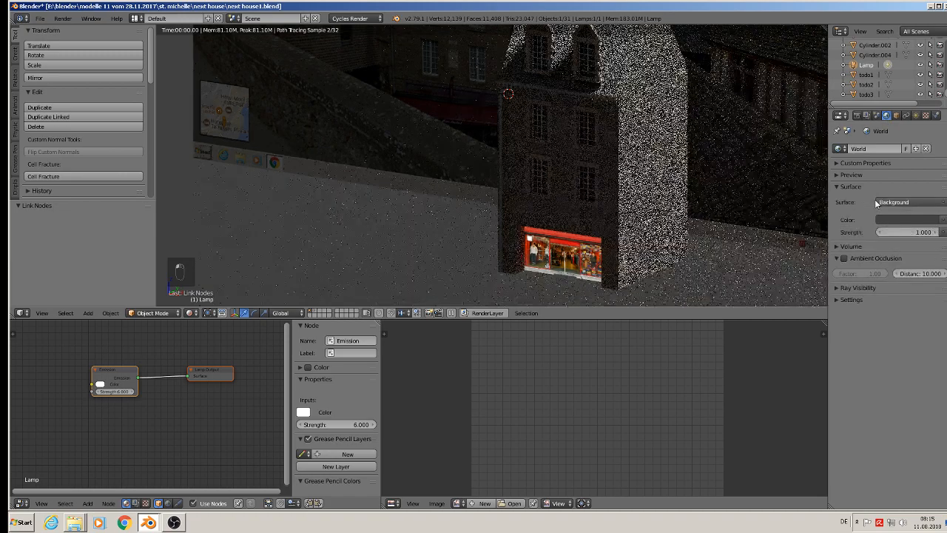
{"action": "left_click", "coordinate": [942, 220]}
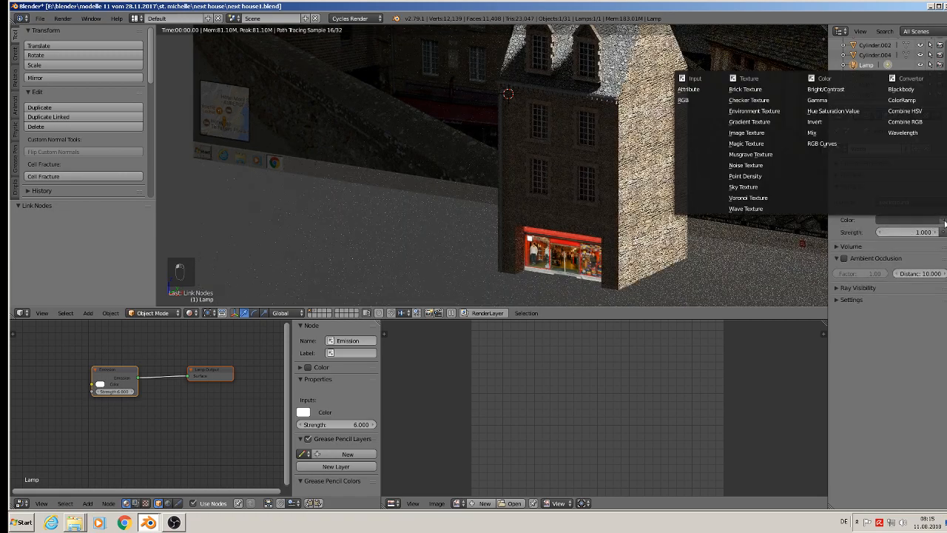
{"action": "left_click", "coordinate": [767, 110]}
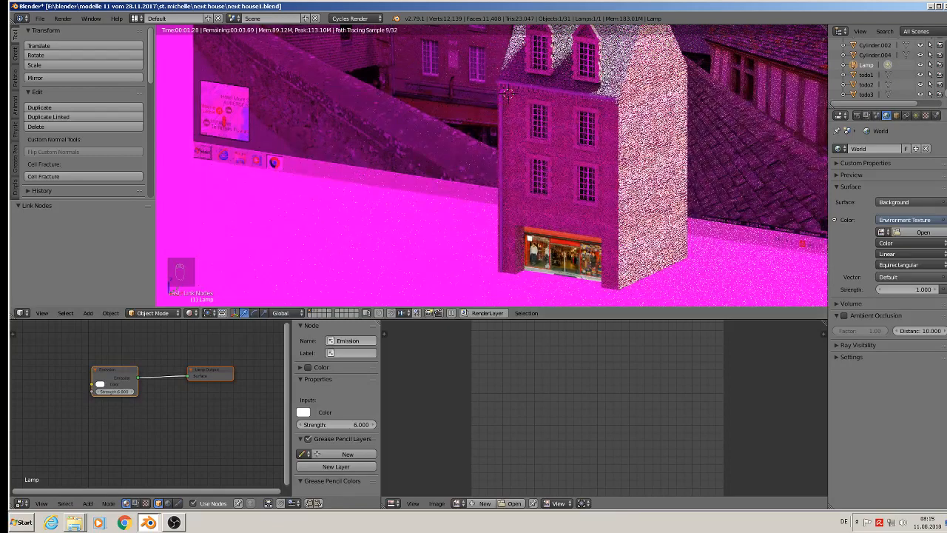
Load HDR_111_Parking_Lot_2_Bg.jpg from the textur folder as the World's environment image.
{"action": "left_click", "coordinate": [928, 232]}
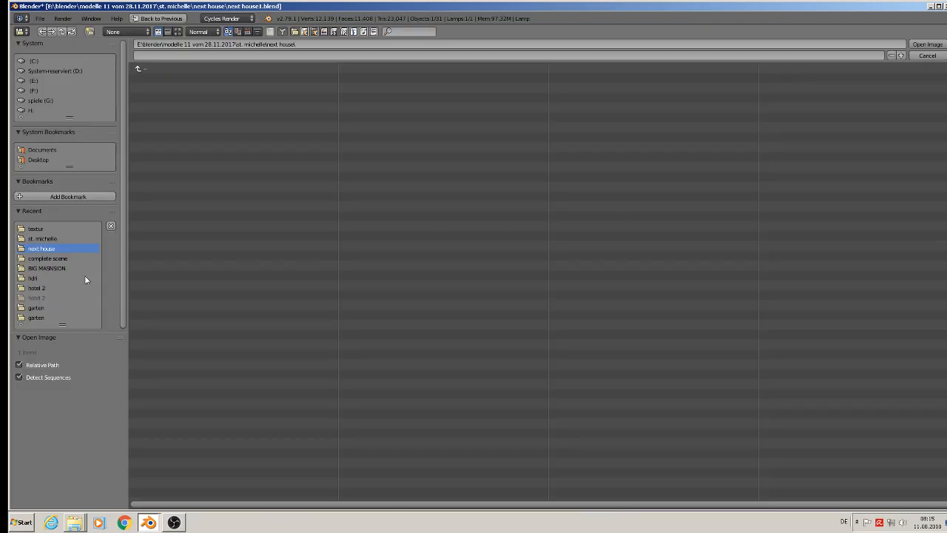
{"action": "left_click", "coordinate": [35, 229]}
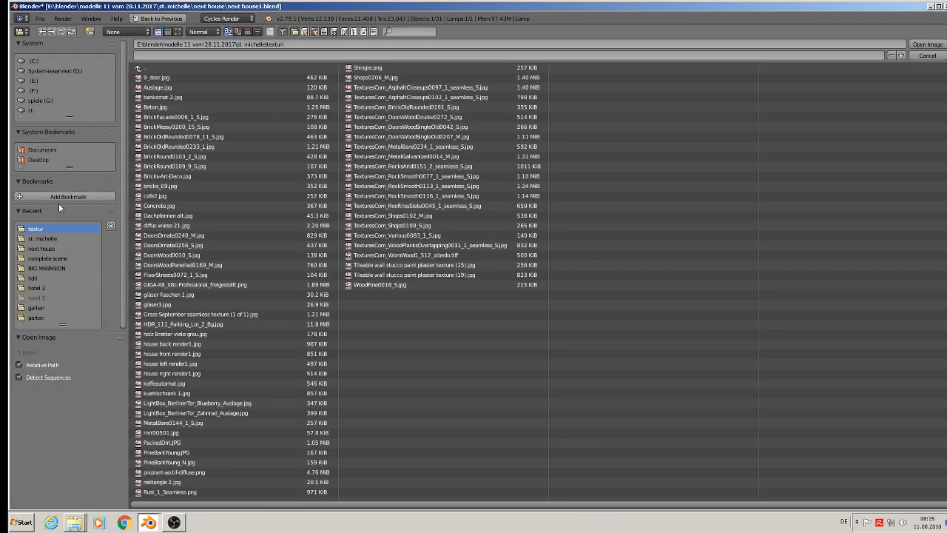
{"action": "left_click", "coordinate": [178, 32]}
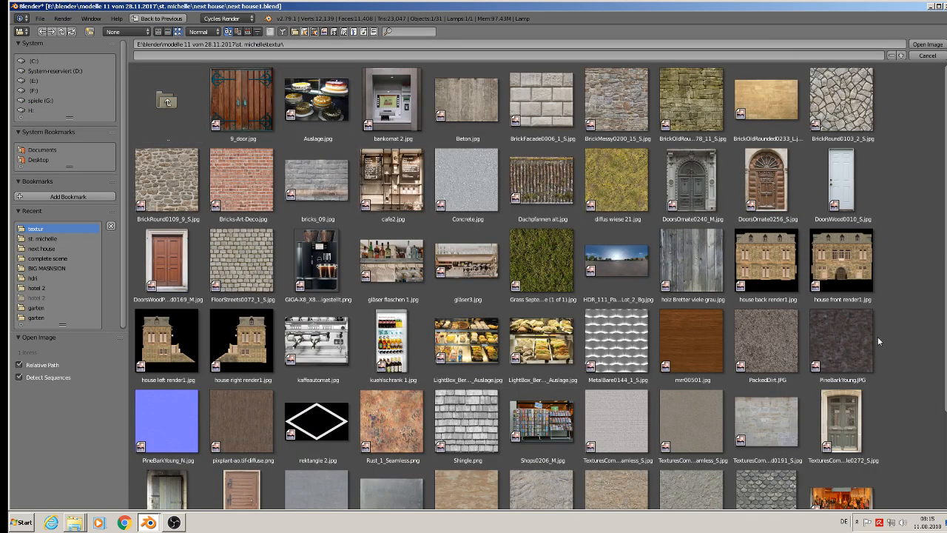
{"action": "double_click", "coordinate": [631, 267]}
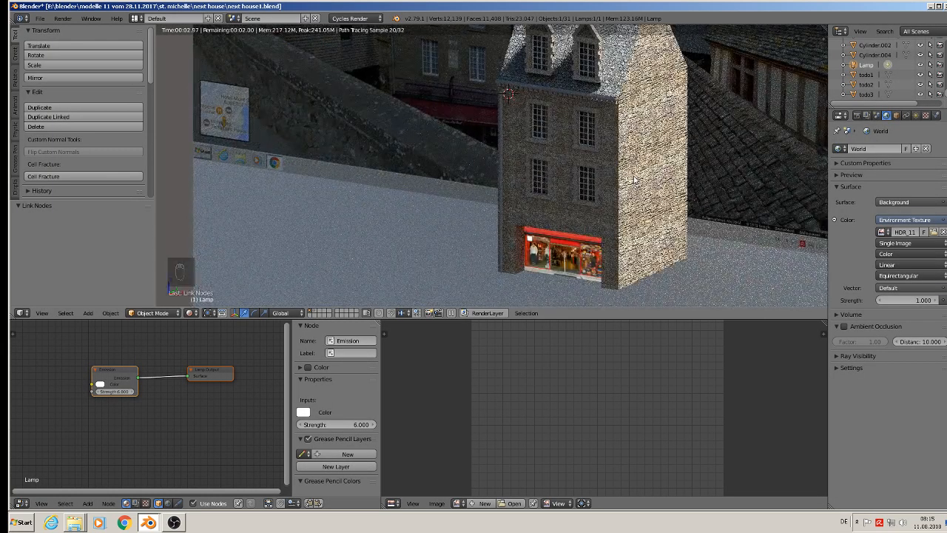
Return the viewport to Material shading and rotate the sun lamp about -36.1° in front view.
{"action": "left_click", "coordinate": [190, 312]}
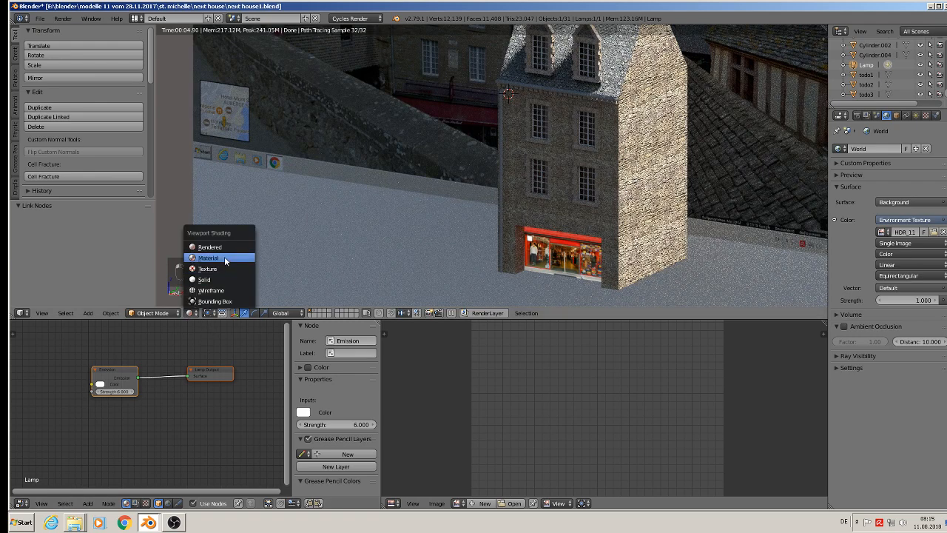
{"action": "left_click", "coordinate": [210, 257]}
{"action": "key", "text": "KP_5"}
{"action": "scroll", "coordinate": [707, 176], "scroll_direction": "down", "scroll_amount": 8}
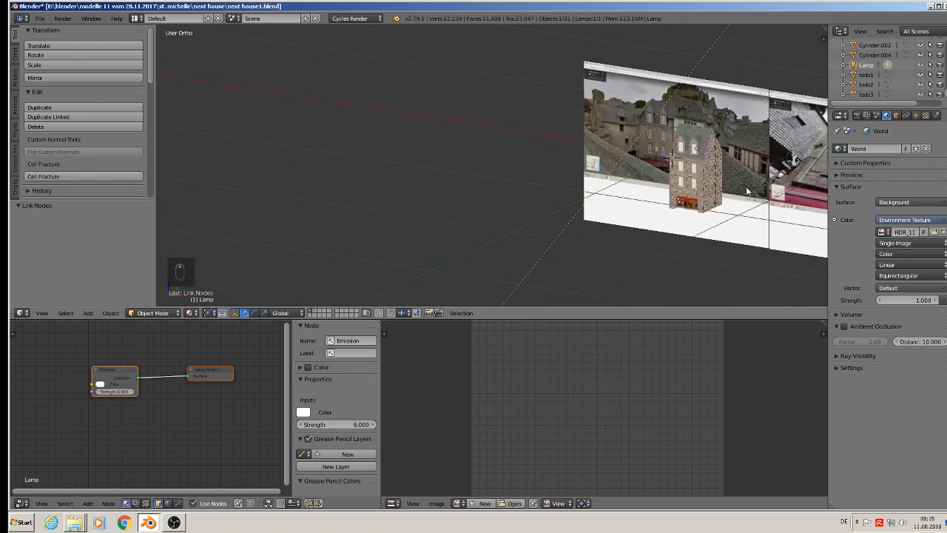
{"action": "scroll", "coordinate": [660, 182], "scroll_direction": "down", "scroll_amount": 6}
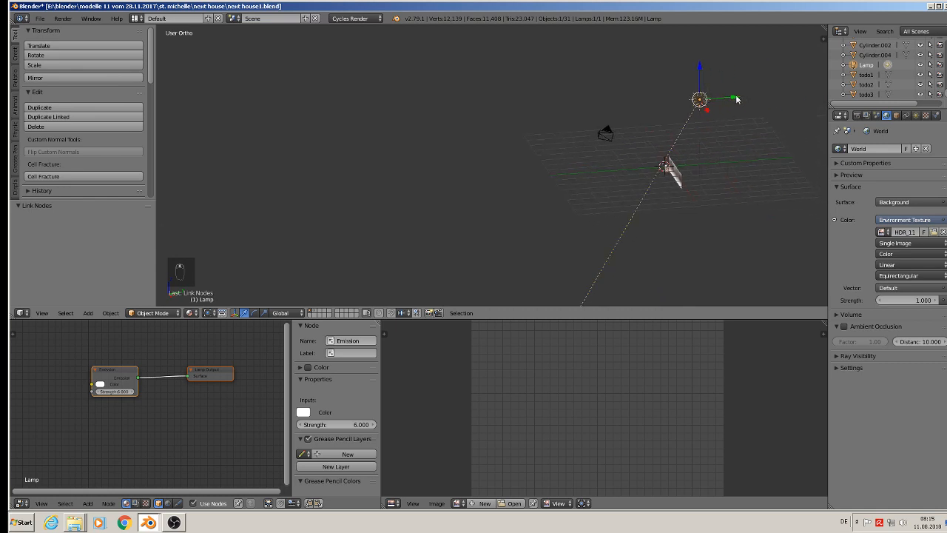
{"action": "key", "text": "KP_1"}
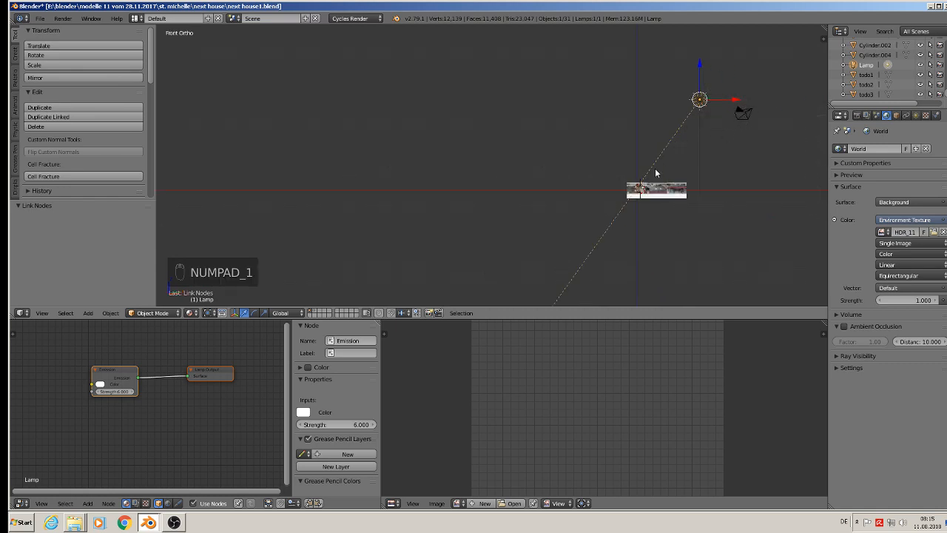
{"action": "key", "text": "r"}
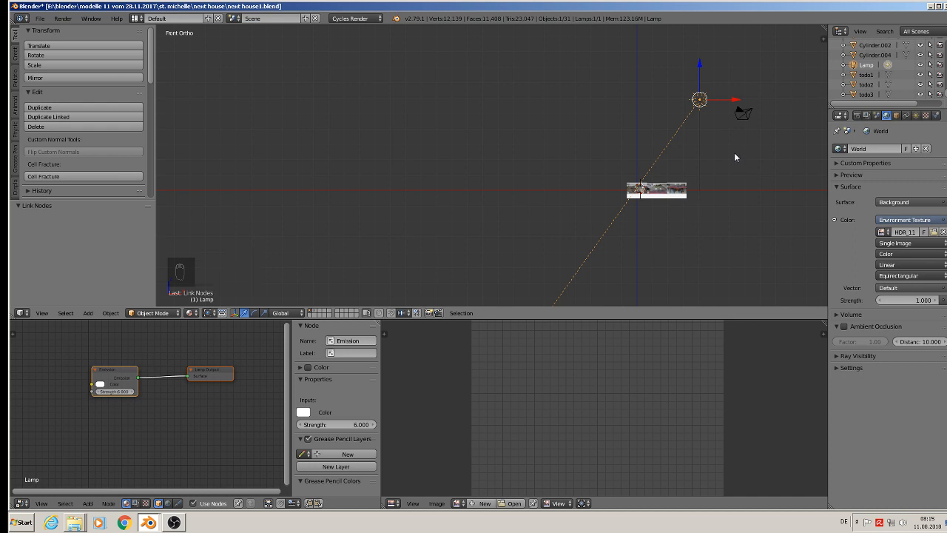
{"action": "left_click", "coordinate": [813, 145]}
Rotate the sun lamp about -33° in right view and move it about -3.616 along Y.
{"action": "key", "text": "KP_3"}
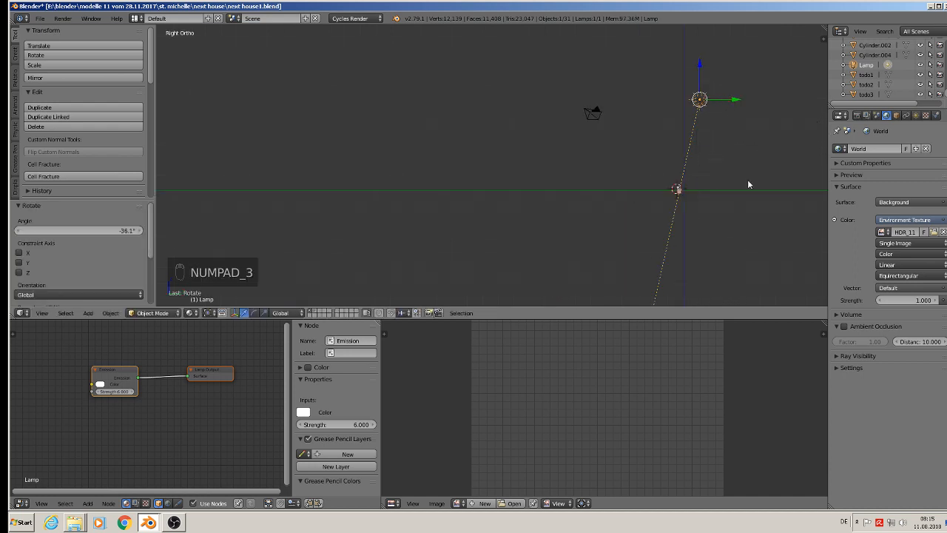
{"action": "key", "text": "r"}
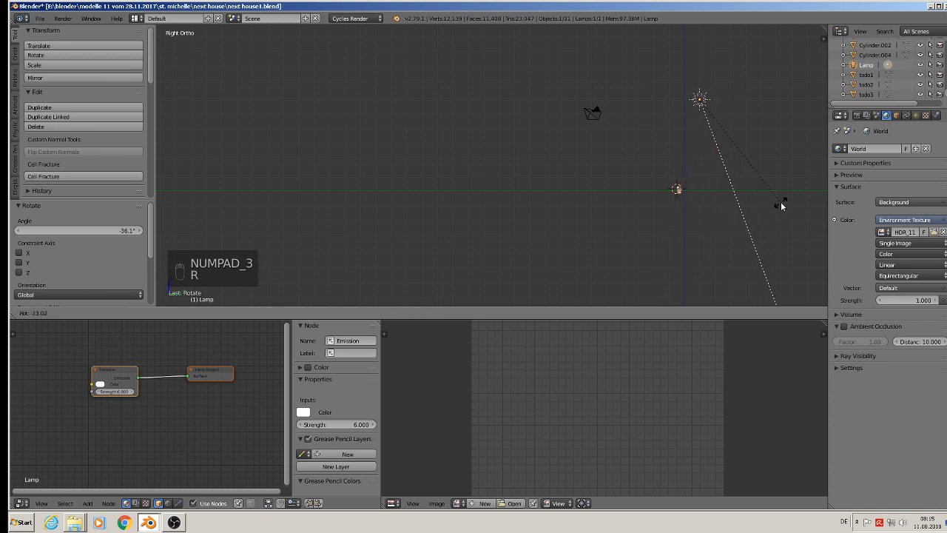
{"action": "left_click", "coordinate": [747, 229]}
{"action": "left_click_drag", "start_coordinate": [733, 99], "coordinate": [674, 108]}
{"action": "scroll", "coordinate": [689, 163], "scroll_direction": "up", "scroll_amount": 6}
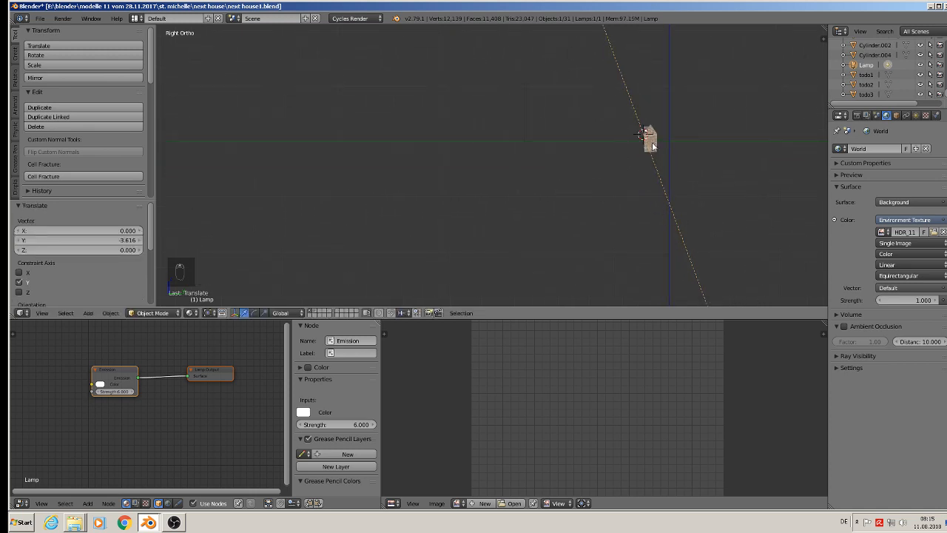
Select the right-hand window on the upper floor of the house front and save the file.
{"action": "middle_click_drag", "start_coordinate": [339, 244], "coordinate": [512, 218]}
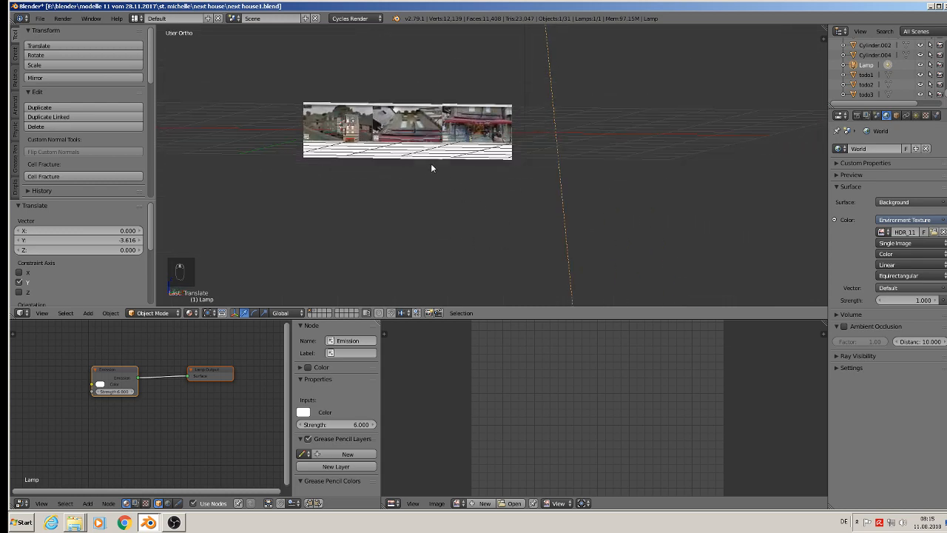
{"action": "scroll", "coordinate": [384, 133], "scroll_direction": "up", "scroll_amount": 9}
{"action": "right_click", "coordinate": [297, 117]}
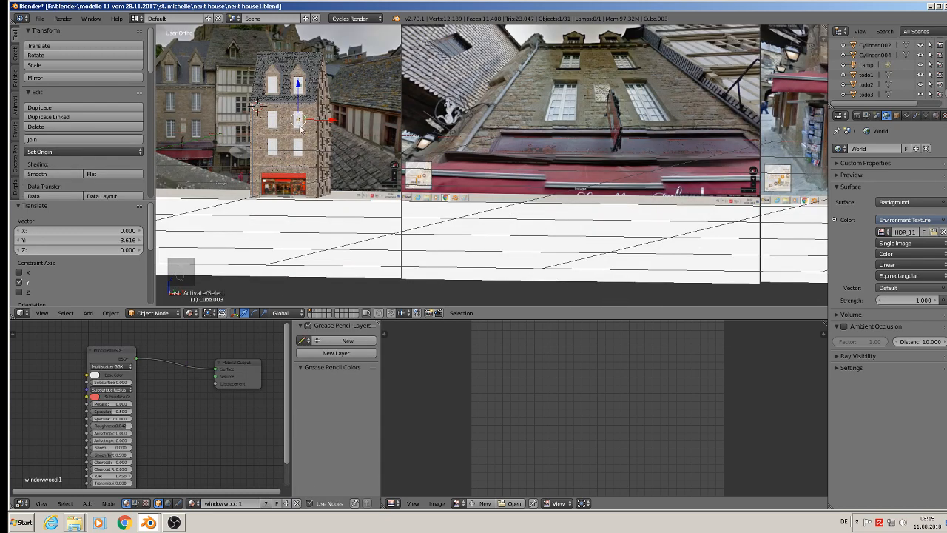
{"action": "middle_click_drag", "start_coordinate": [299, 124], "coordinate": [490, 229], "text": "shift"}
{"action": "left_click", "coordinate": [41, 18]}
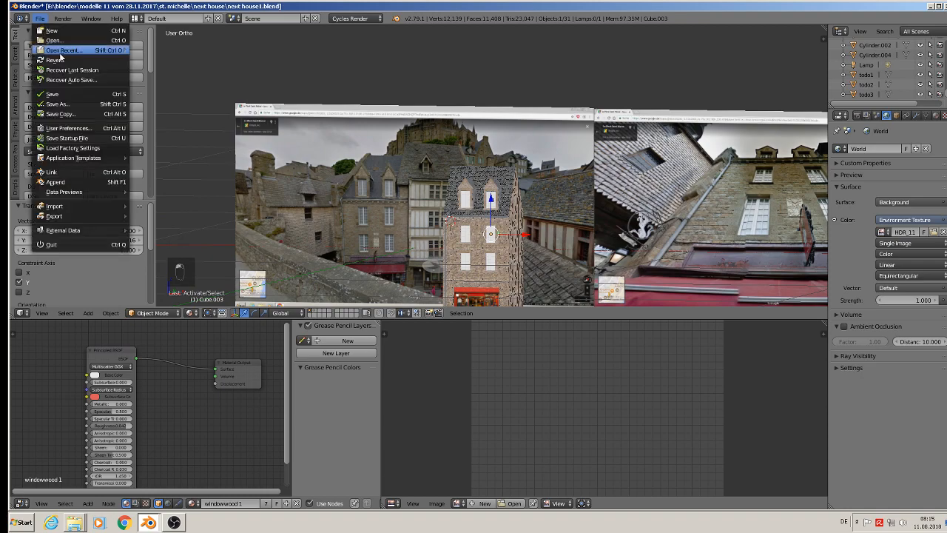
{"action": "left_click", "coordinate": [55, 103]}
Examine the lit house front in Rendered shading and return the viewport to Material shading.
{"action": "scroll", "coordinate": [318, 252], "scroll_direction": "up", "scroll_amount": 3}
{"action": "left_click", "coordinate": [191, 312]}
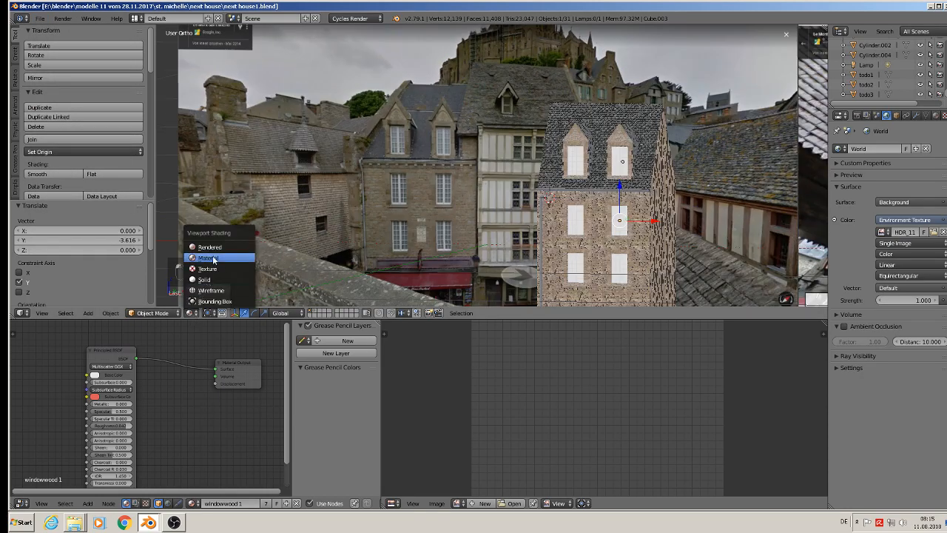
{"action": "left_click", "coordinate": [215, 244]}
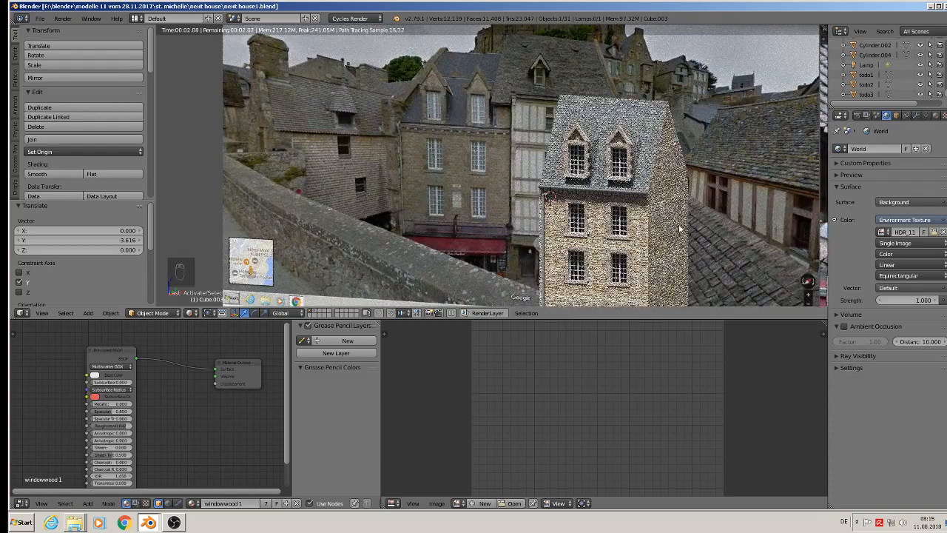
{"action": "middle_click_drag", "start_coordinate": [675, 244], "coordinate": [660, 194]}
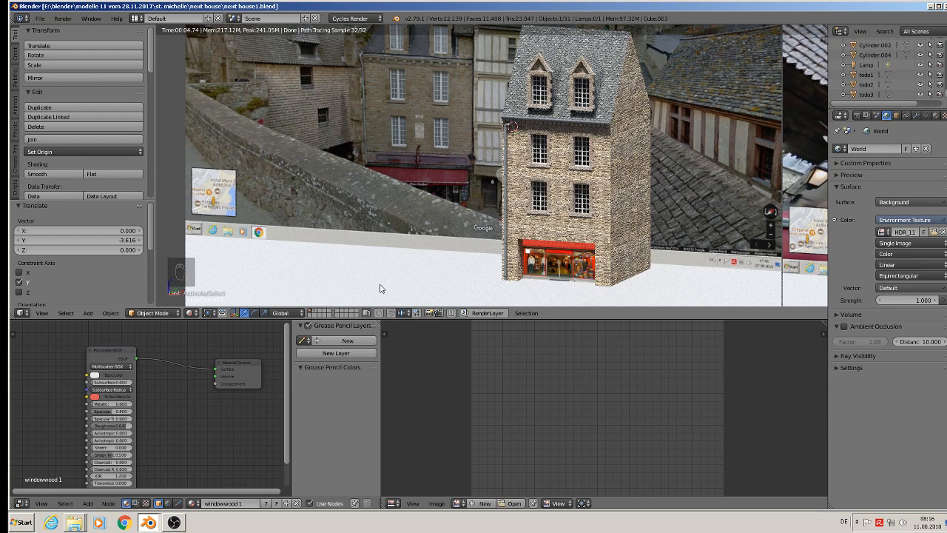
{"action": "left_click", "coordinate": [189, 313]}
{"action": "left_click", "coordinate": [209, 259]}
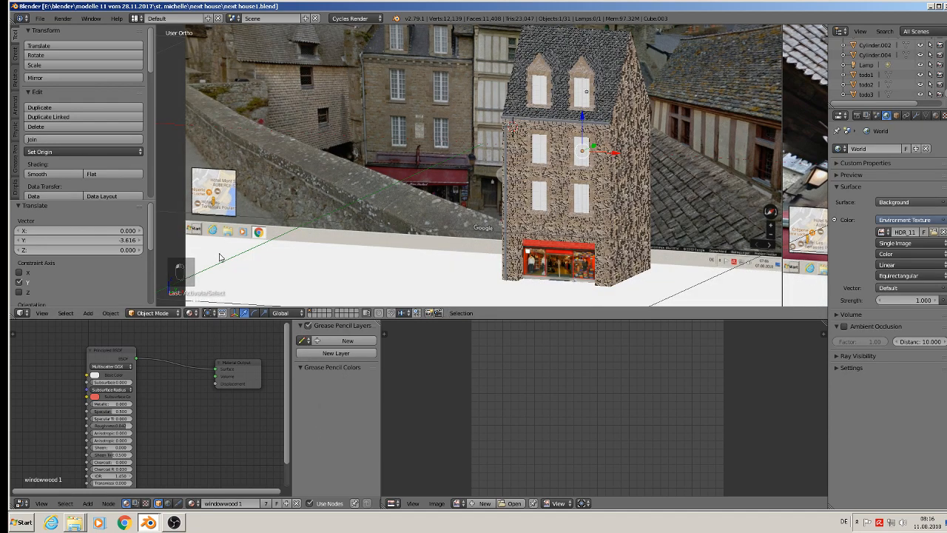